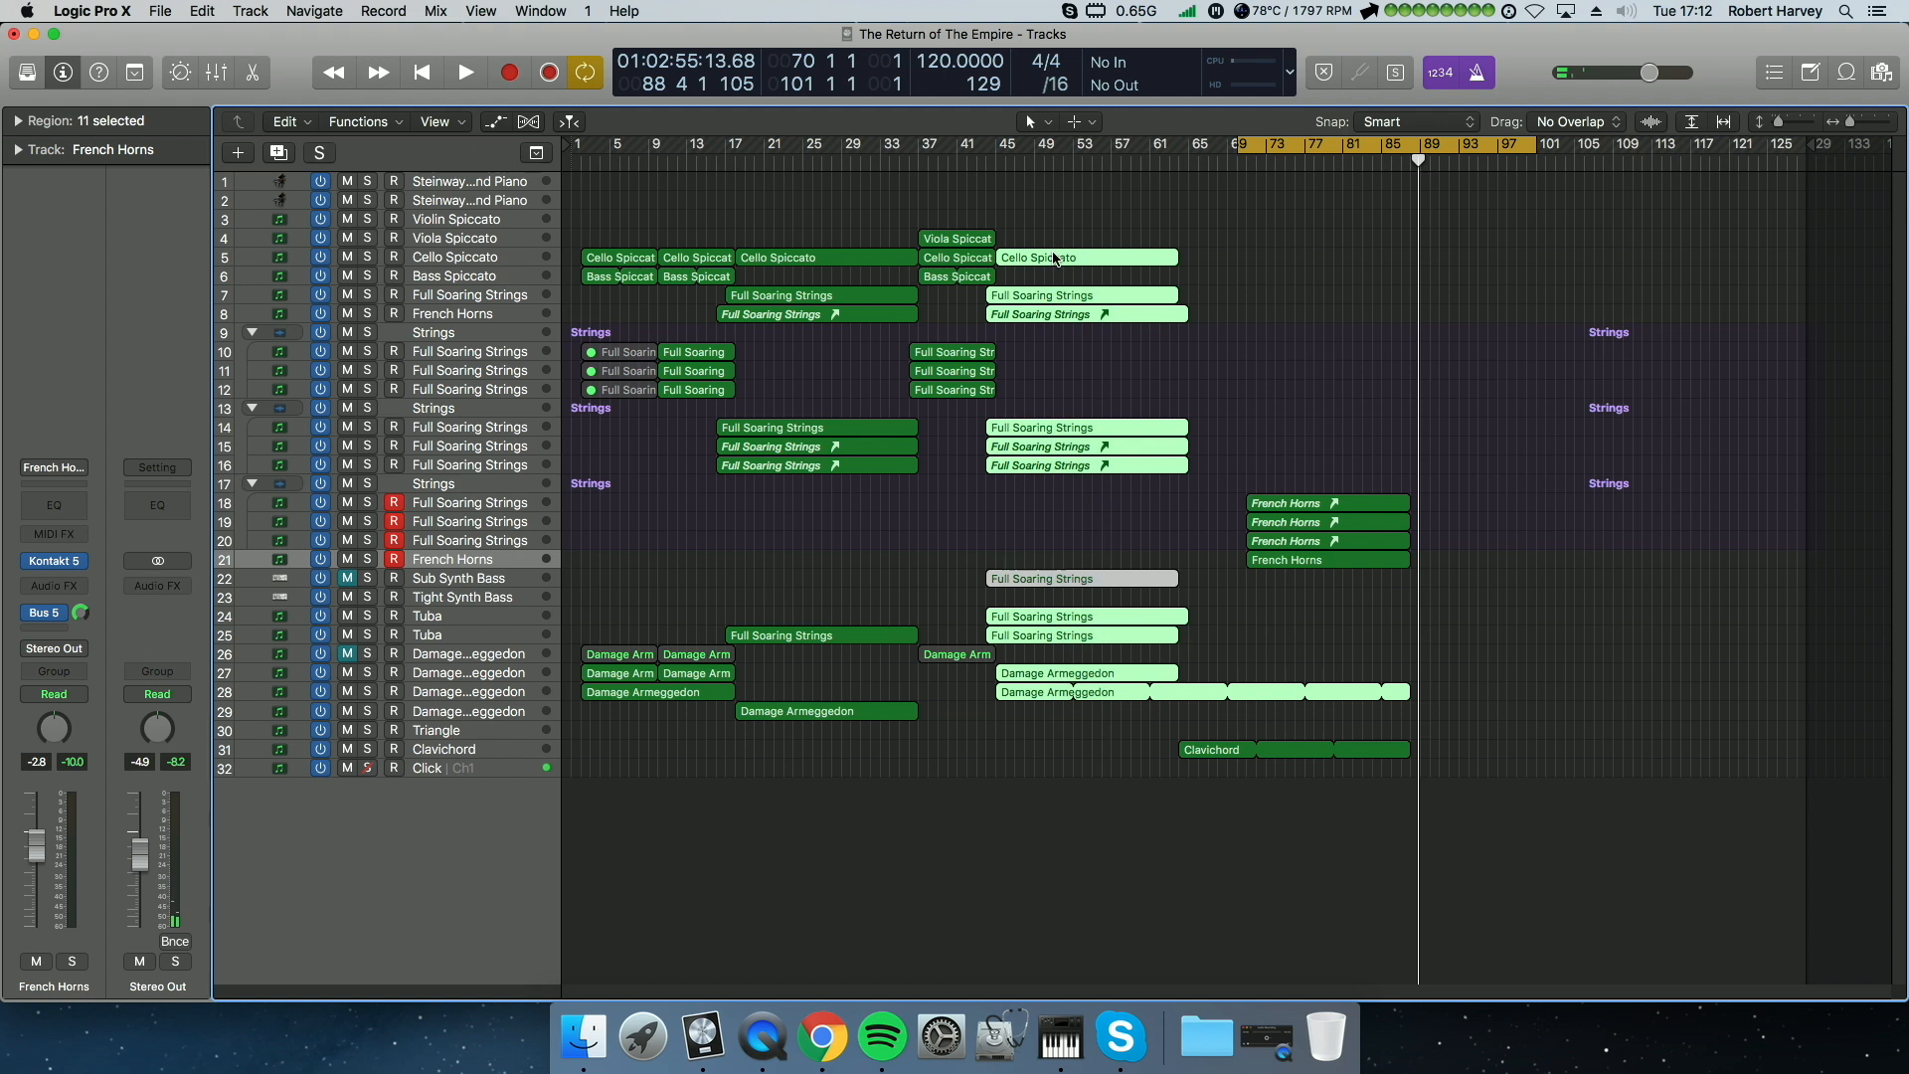
Step: Split the Damage Armeggedon region on track 28 at bar 64 and copy the section's selected regions across tracks to about bar 87
click(1176, 161)
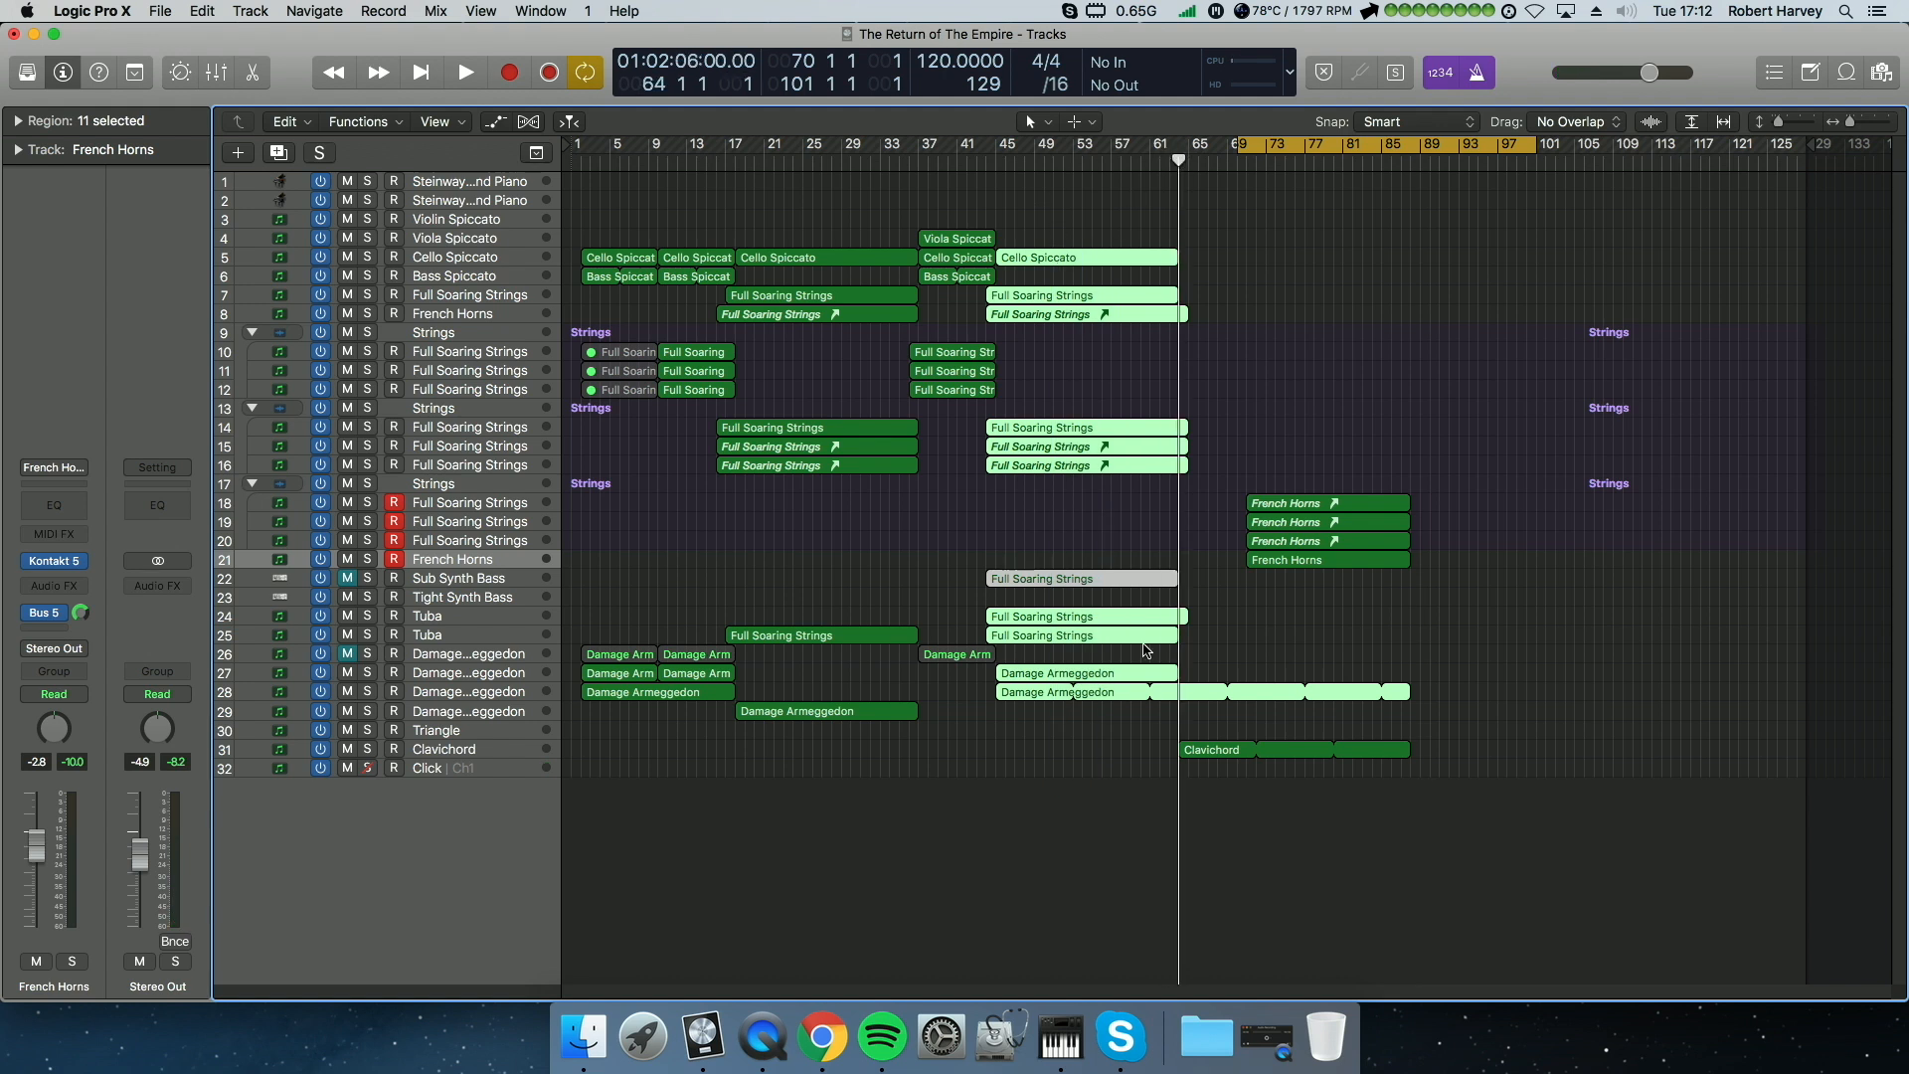
click(1108, 696)
key(super+t)
drag(1168, 710, 1469, 271)
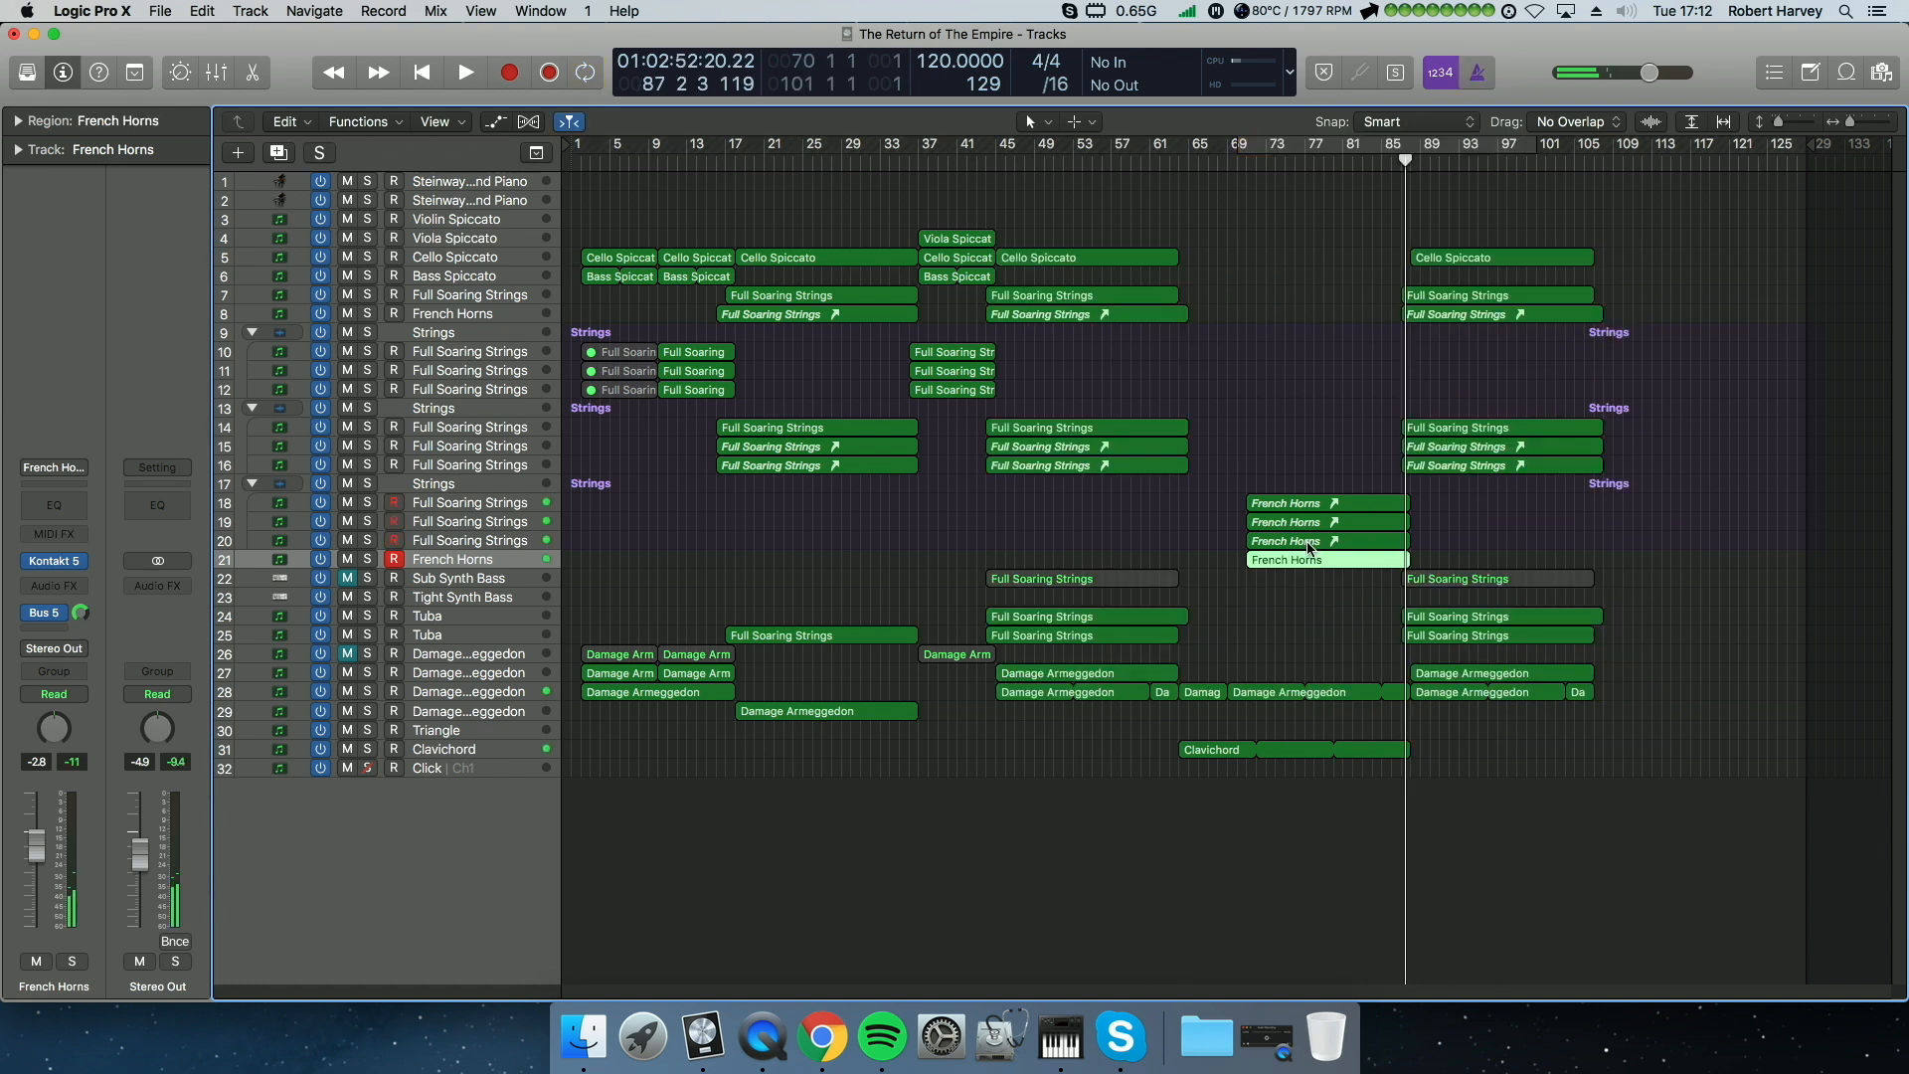
Step: Raise the last two notes of the French Horns region on track 21 in the Piano Roll and play the result
key(p)
double_click(1263, 622)
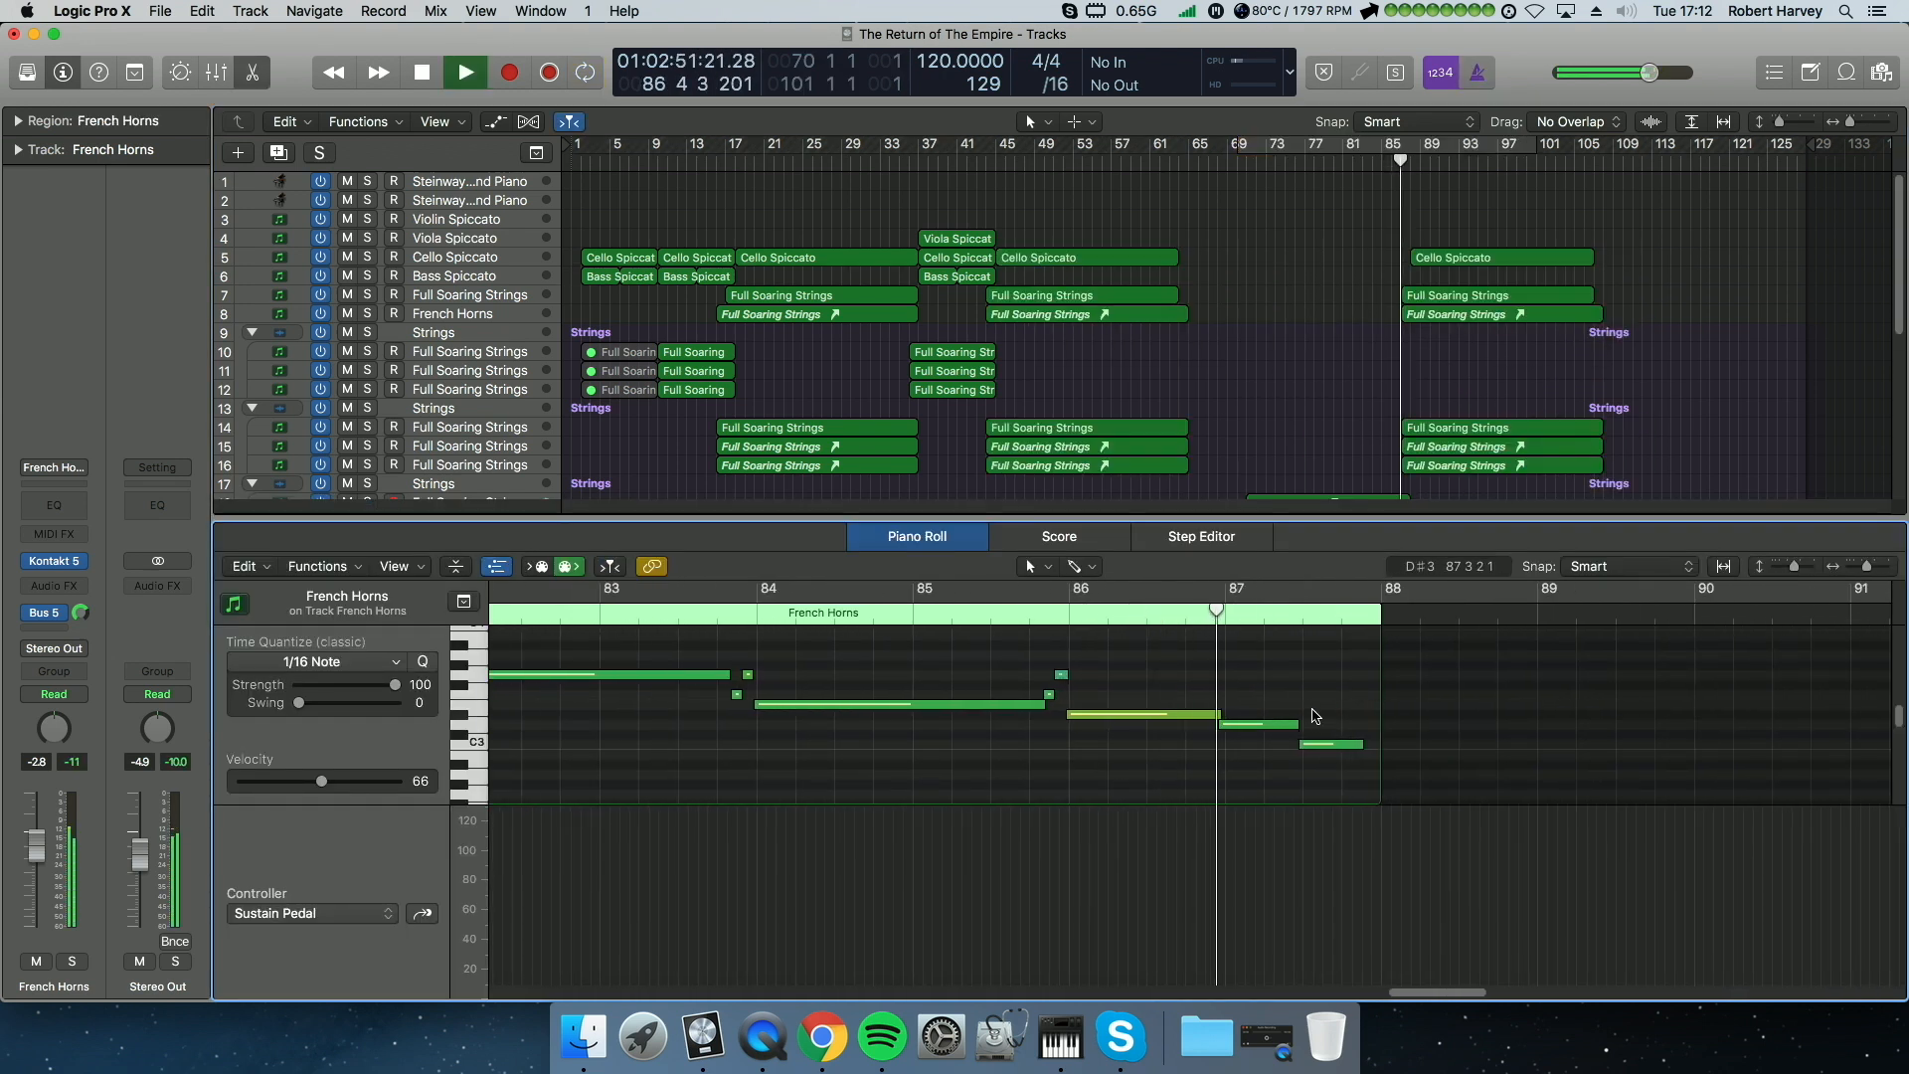
drag(1270, 729, 1334, 686)
key(space)
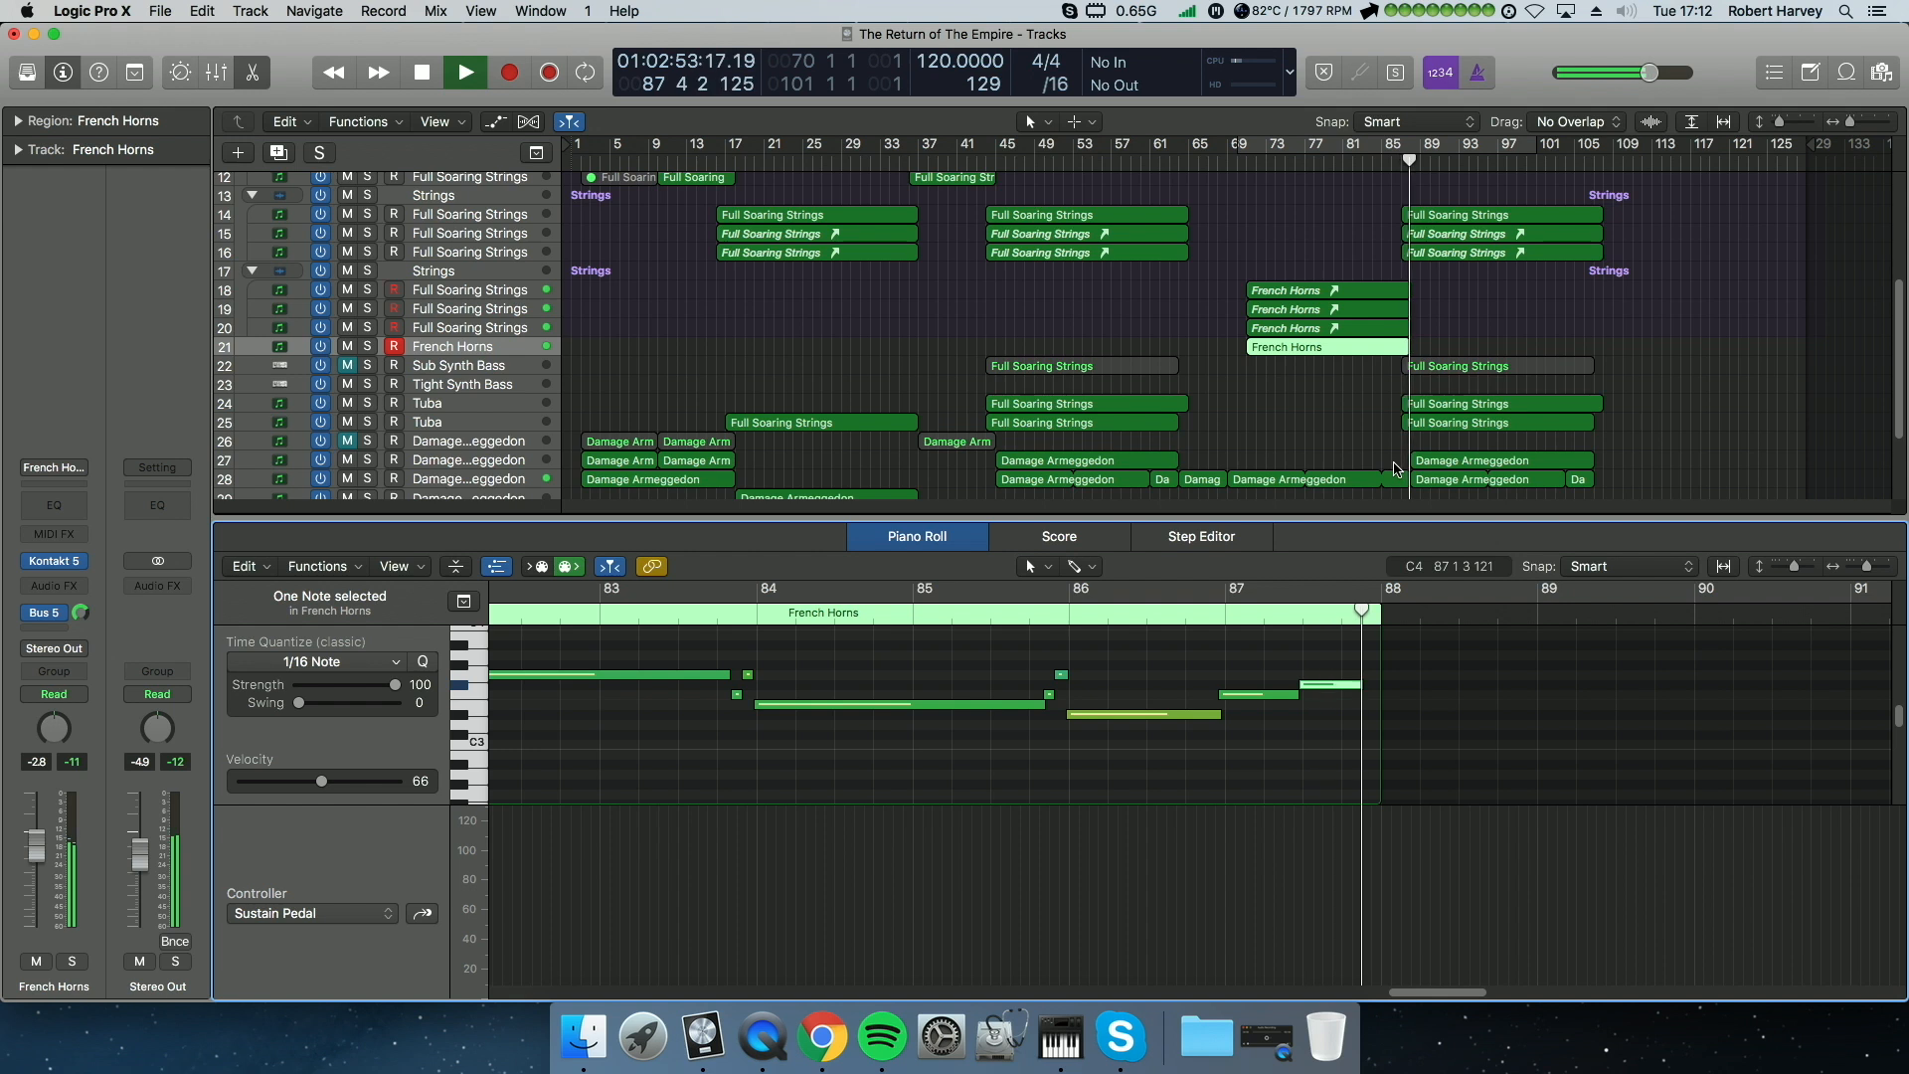
scroll(1411, 495, down, 3)
key(space)
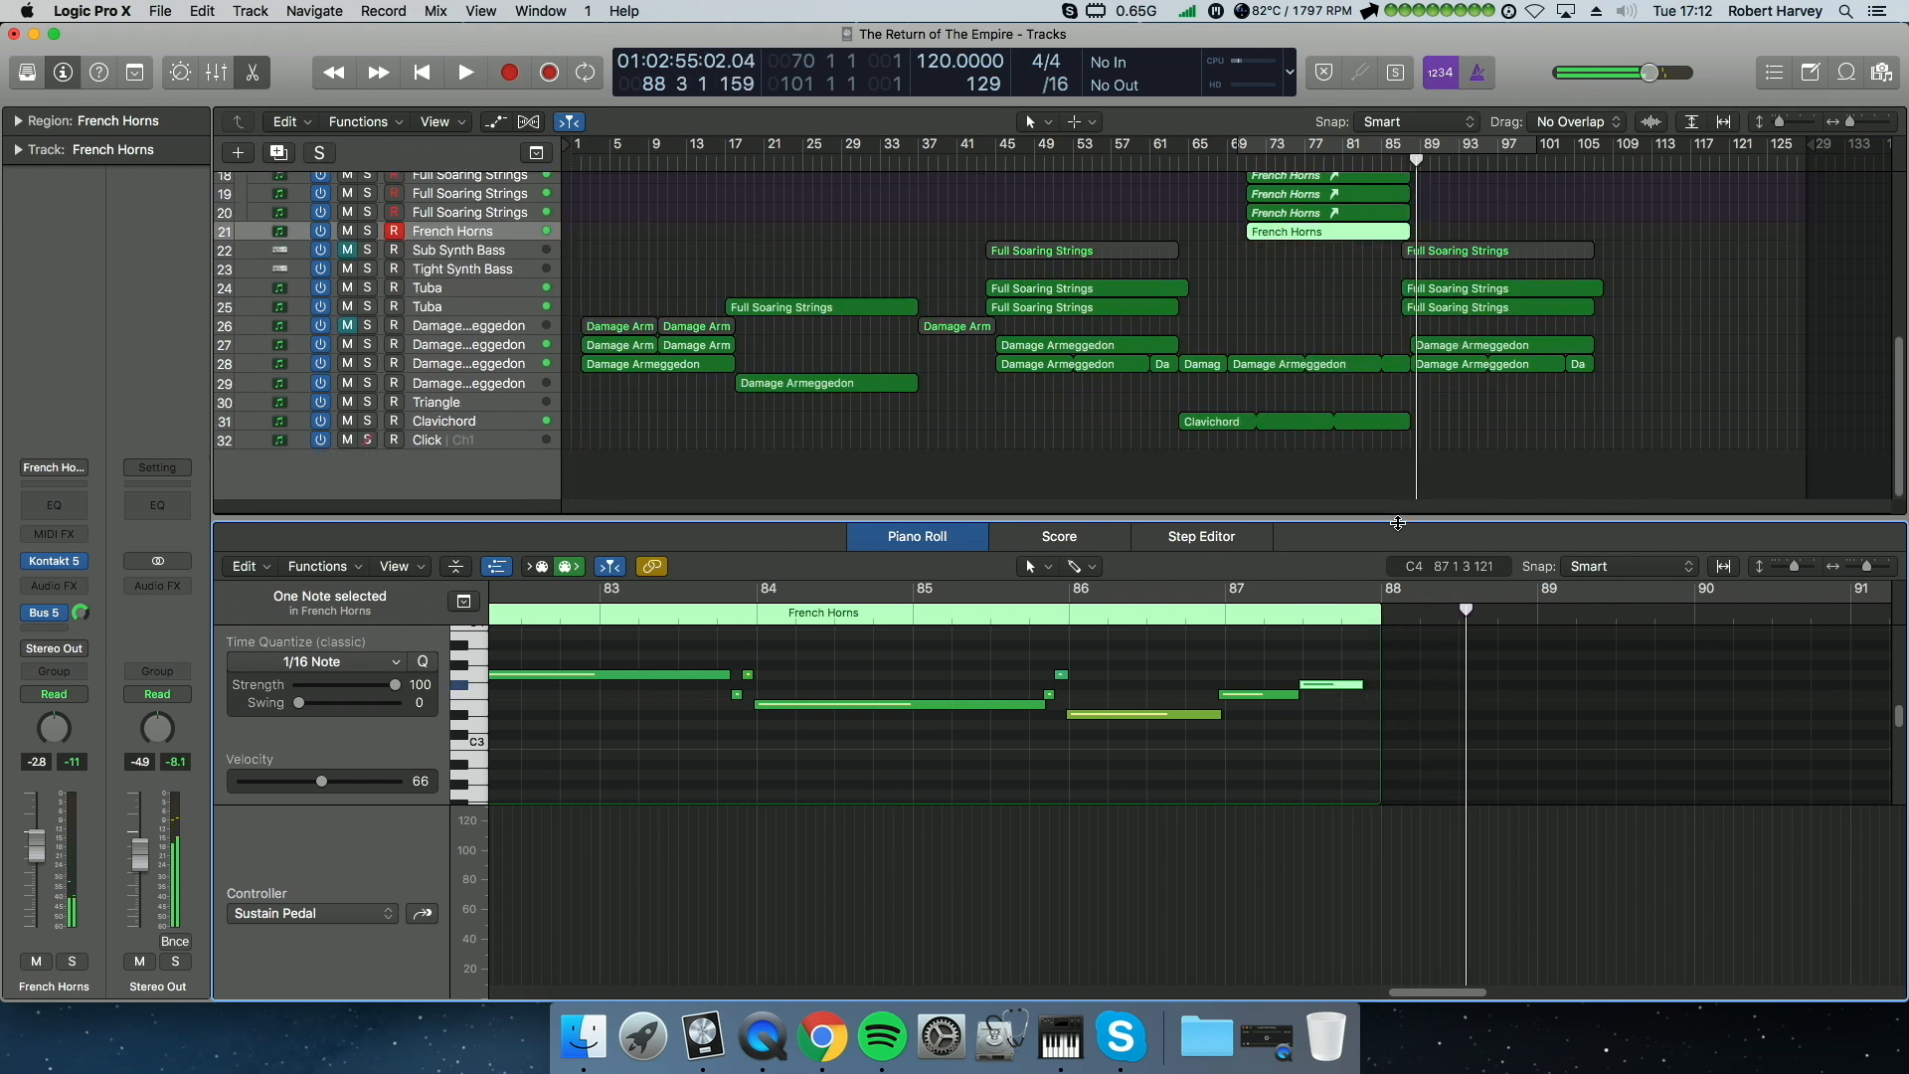
Step: Lower the final French Horns note level with the long note in bar 86 and play the transition into bar 88
drag(1314, 688, 1328, 714)
click(1207, 617)
key(space)
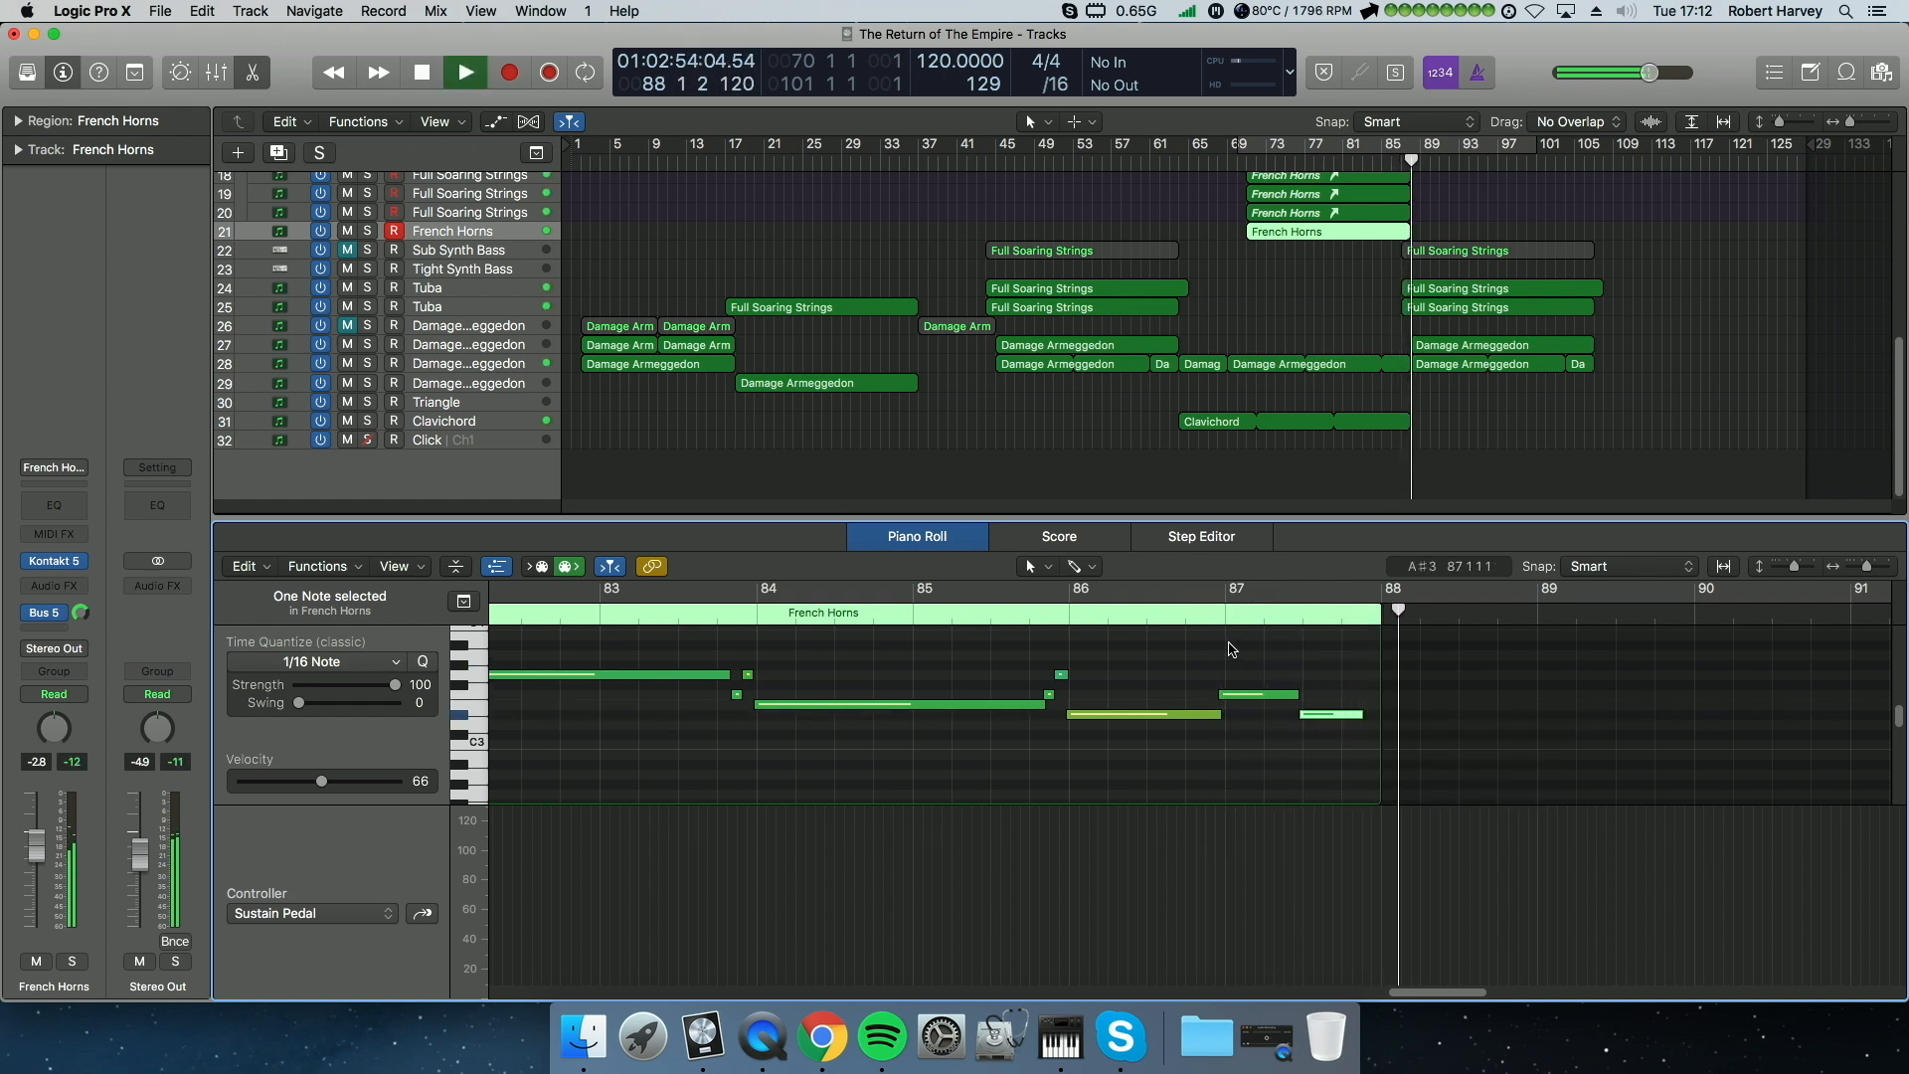
key(p)
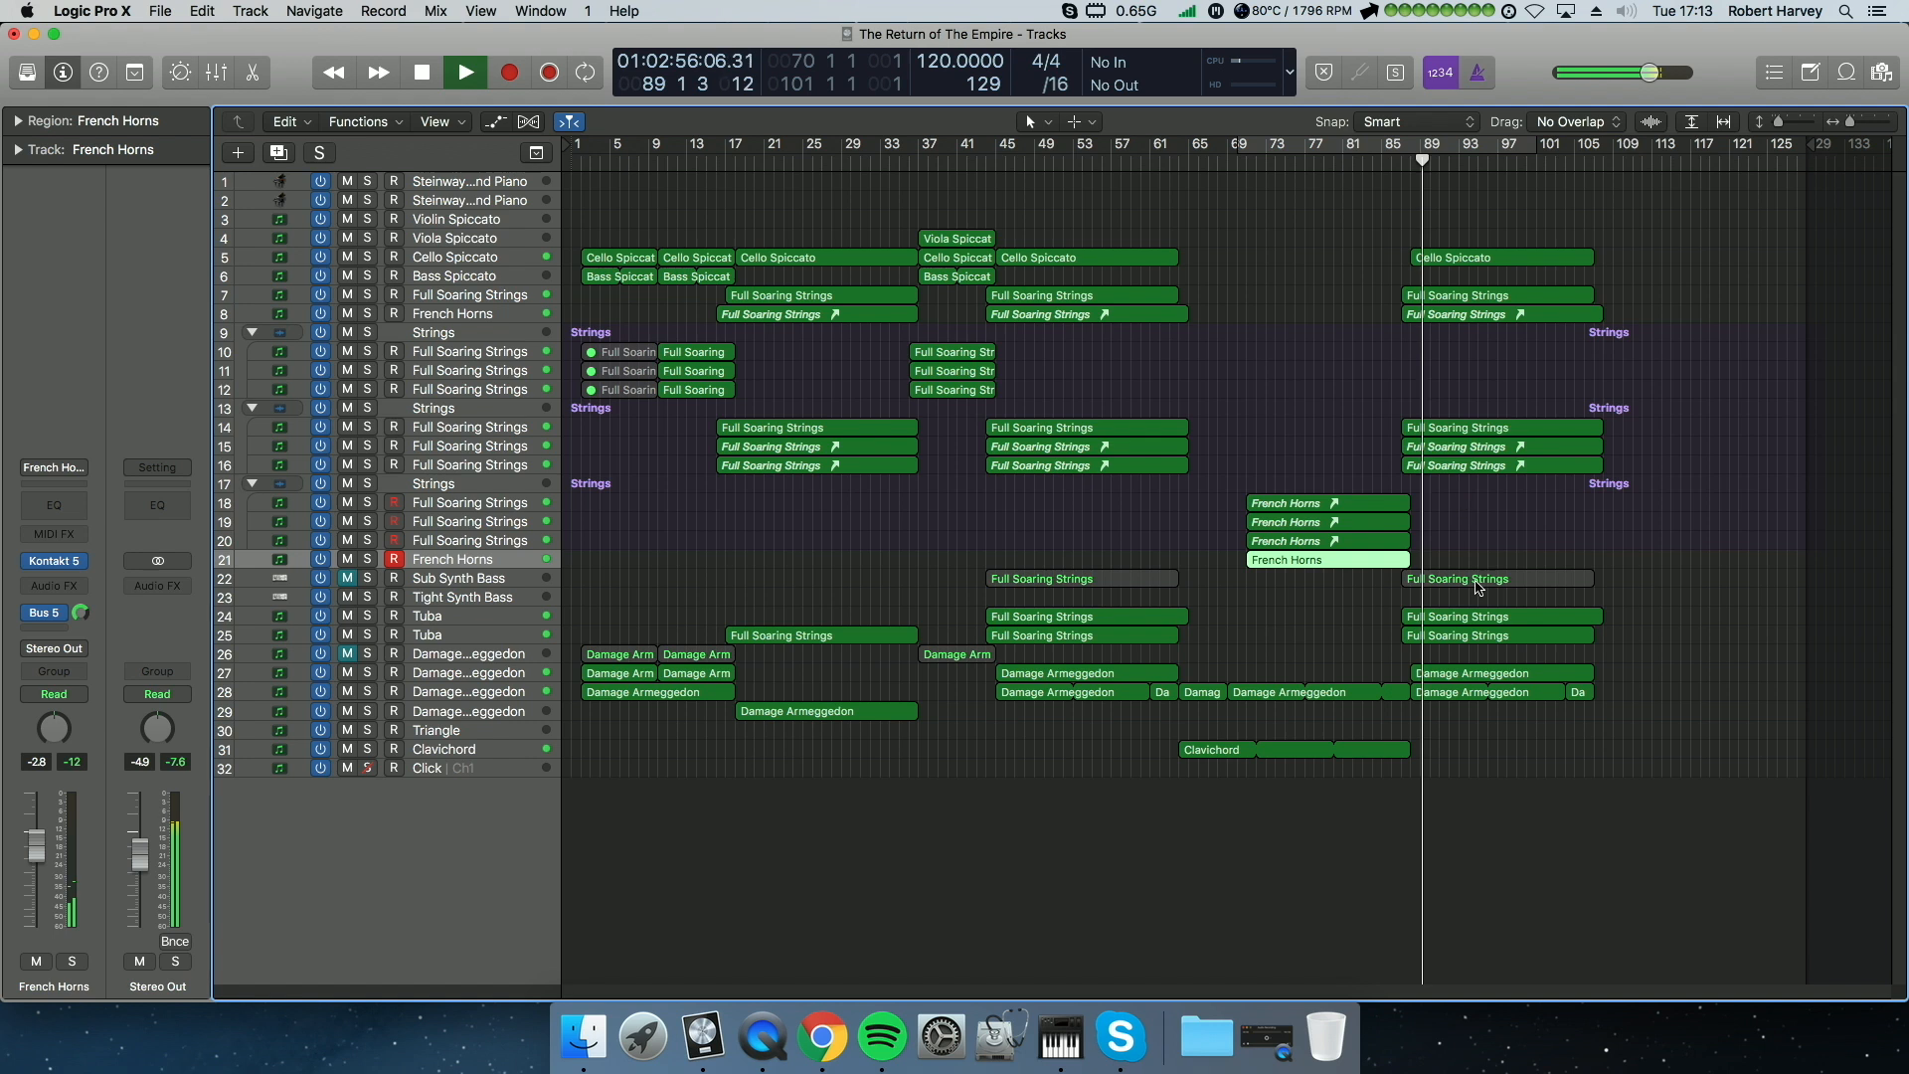
key(space)
Step: Open track 7's copied Full Soaring Strings region in an unlinked Score editor and select the Clavichord track with the playhead near bar 87
double_click(1484, 262)
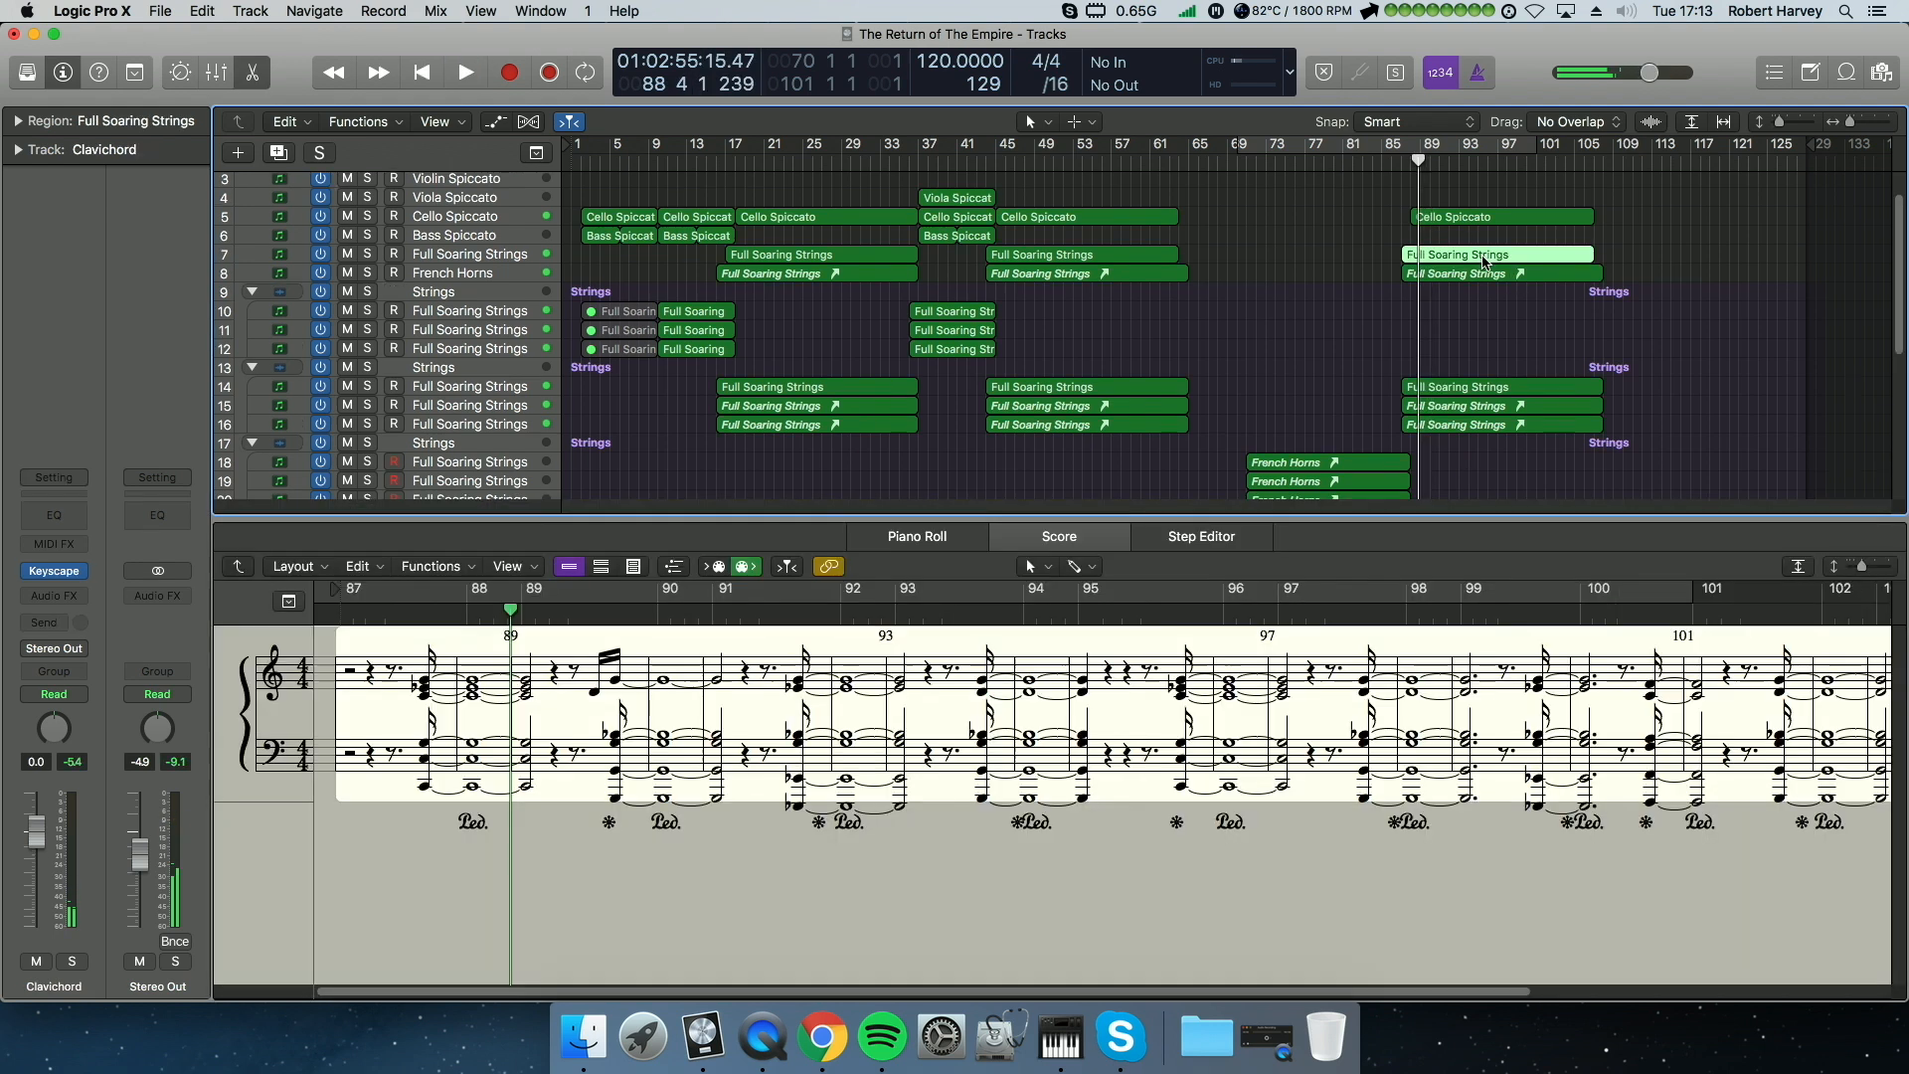
scroll(1432, 289, down, 5)
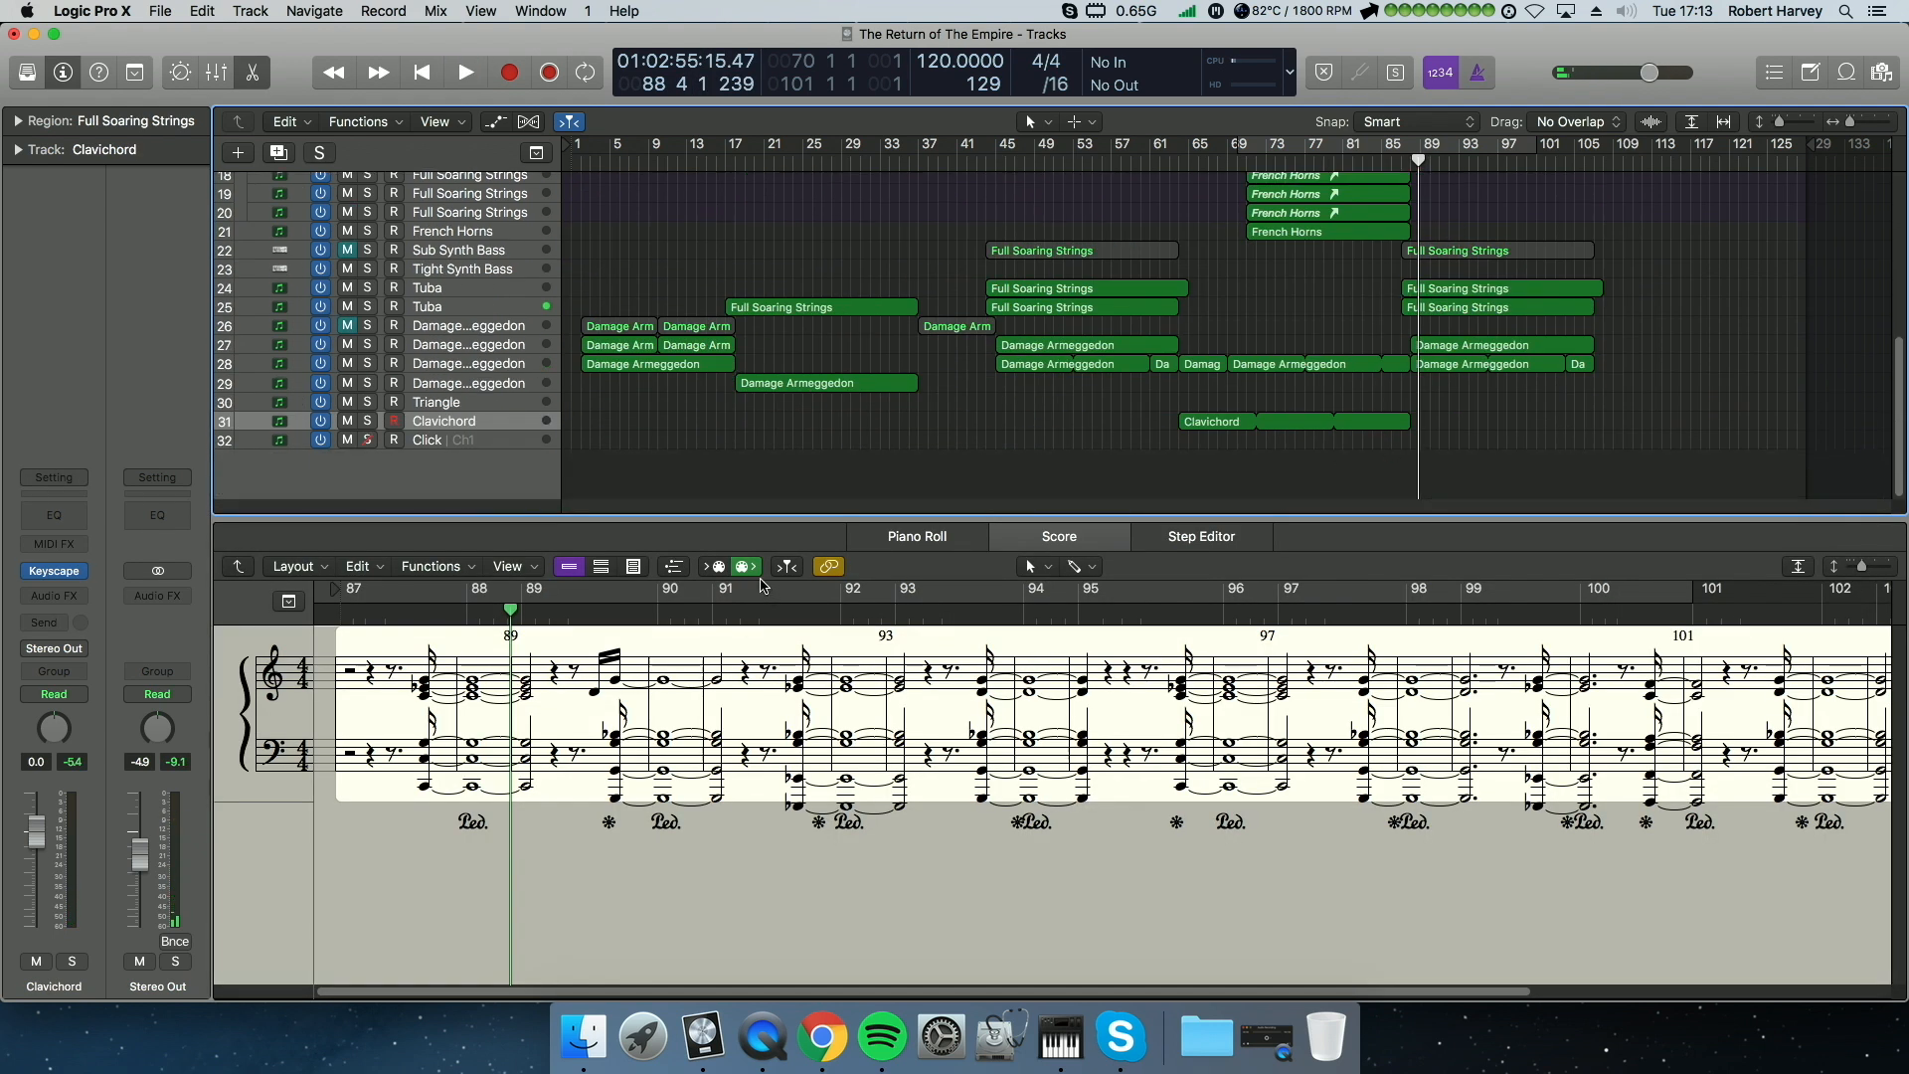
click(826, 569)
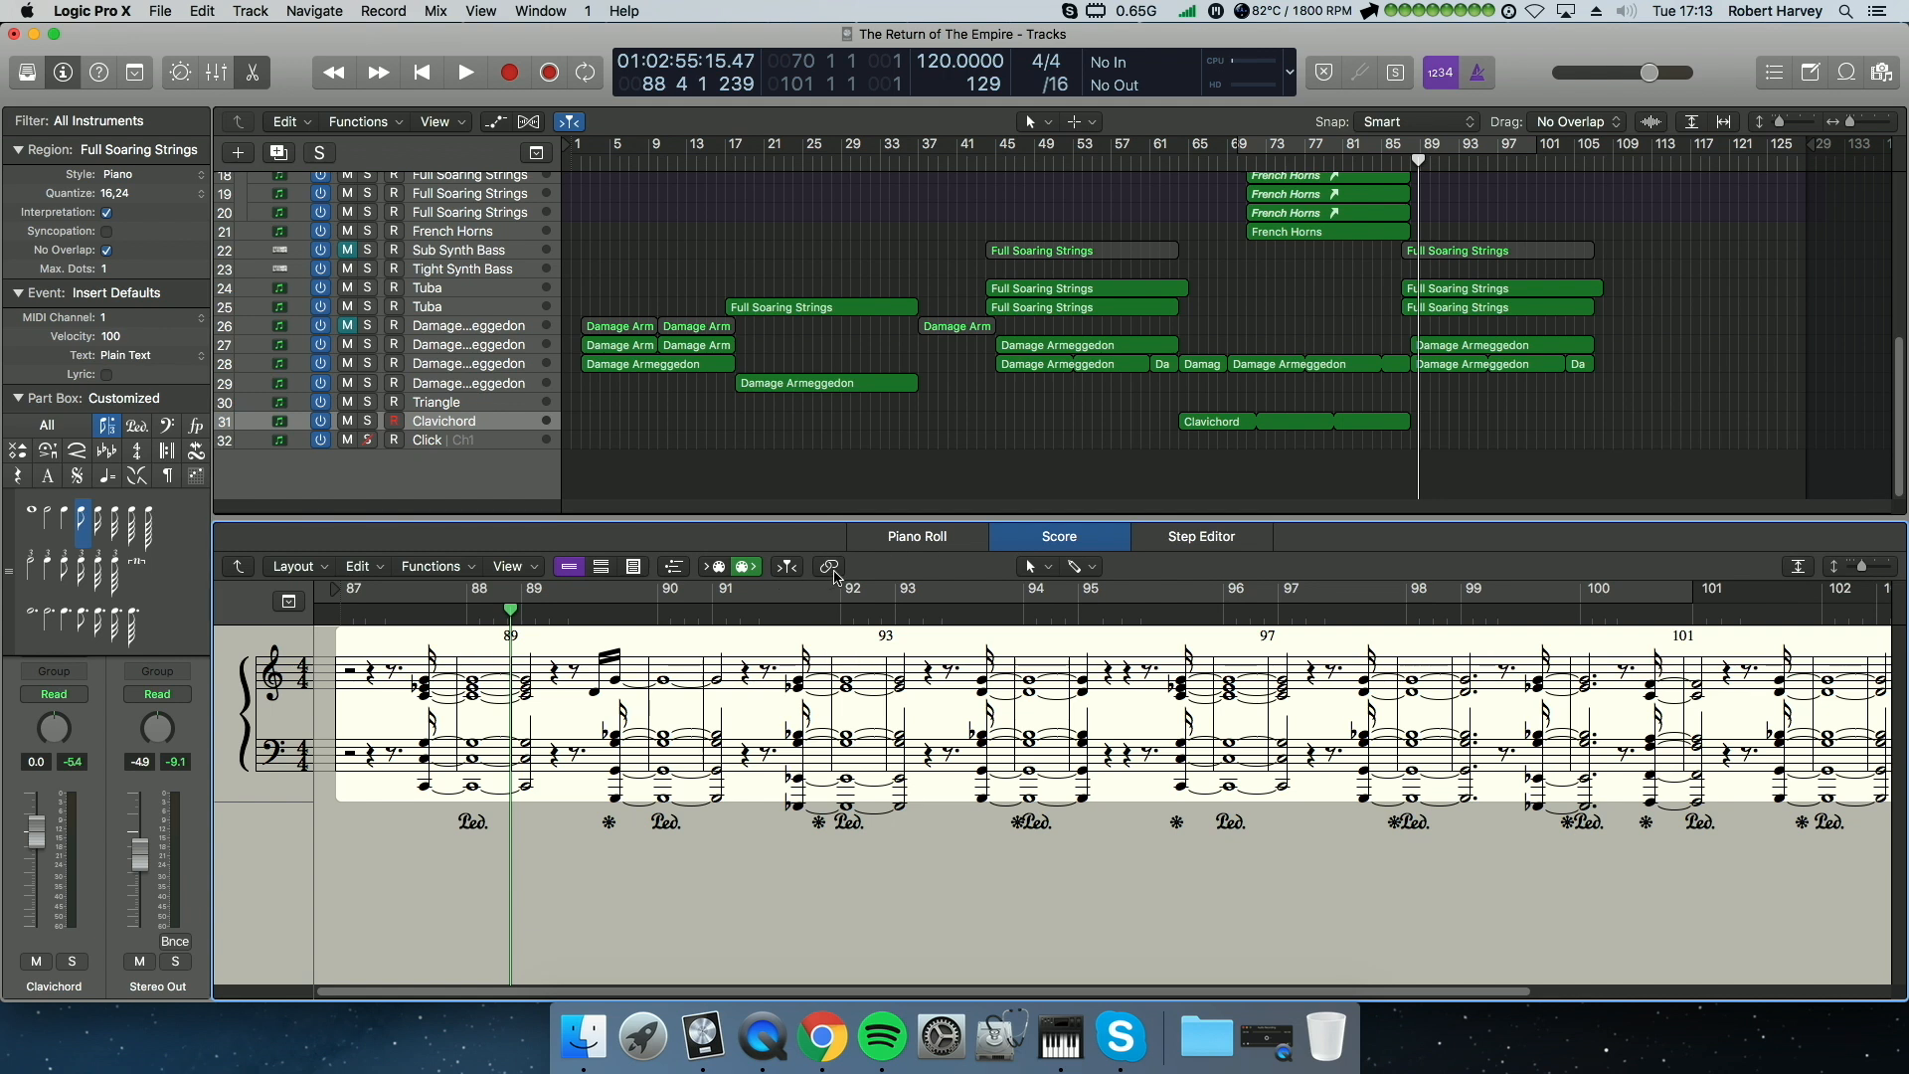
click(507, 418)
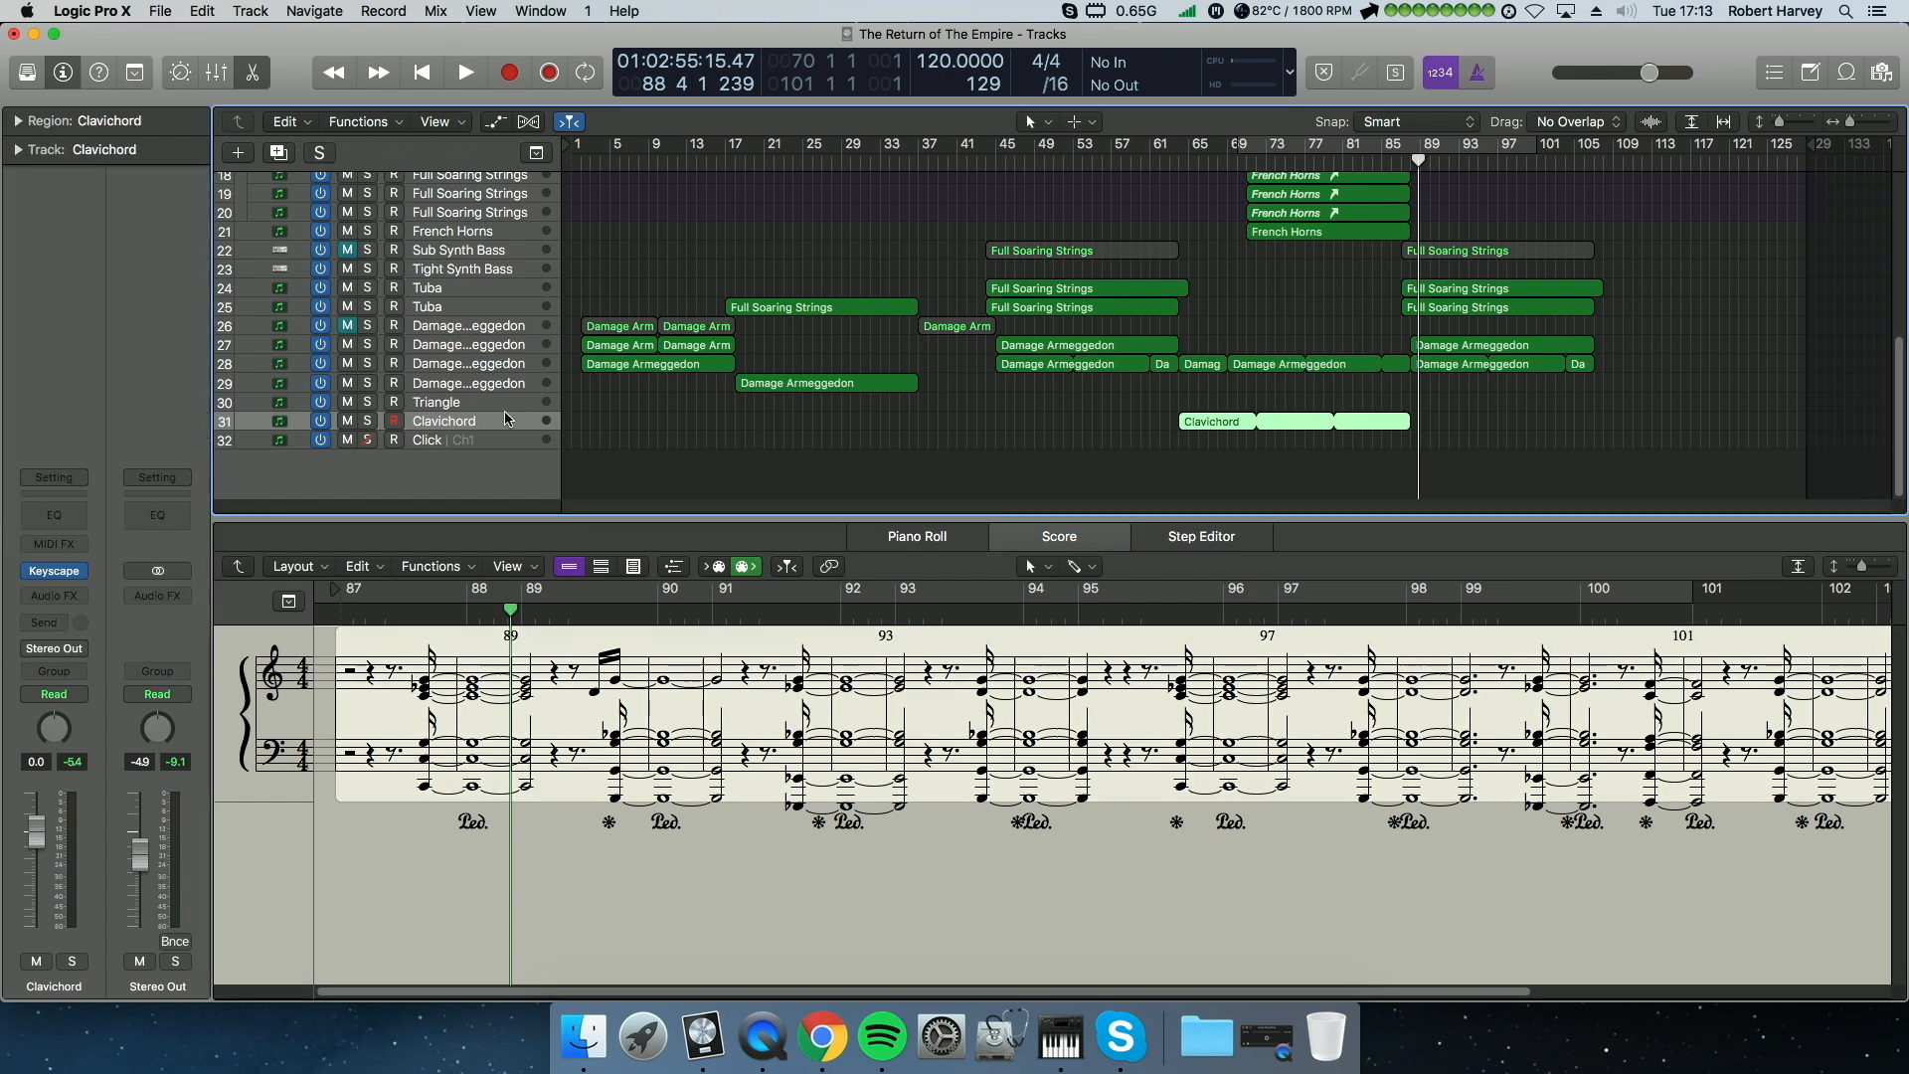
drag(1428, 168, 1402, 164)
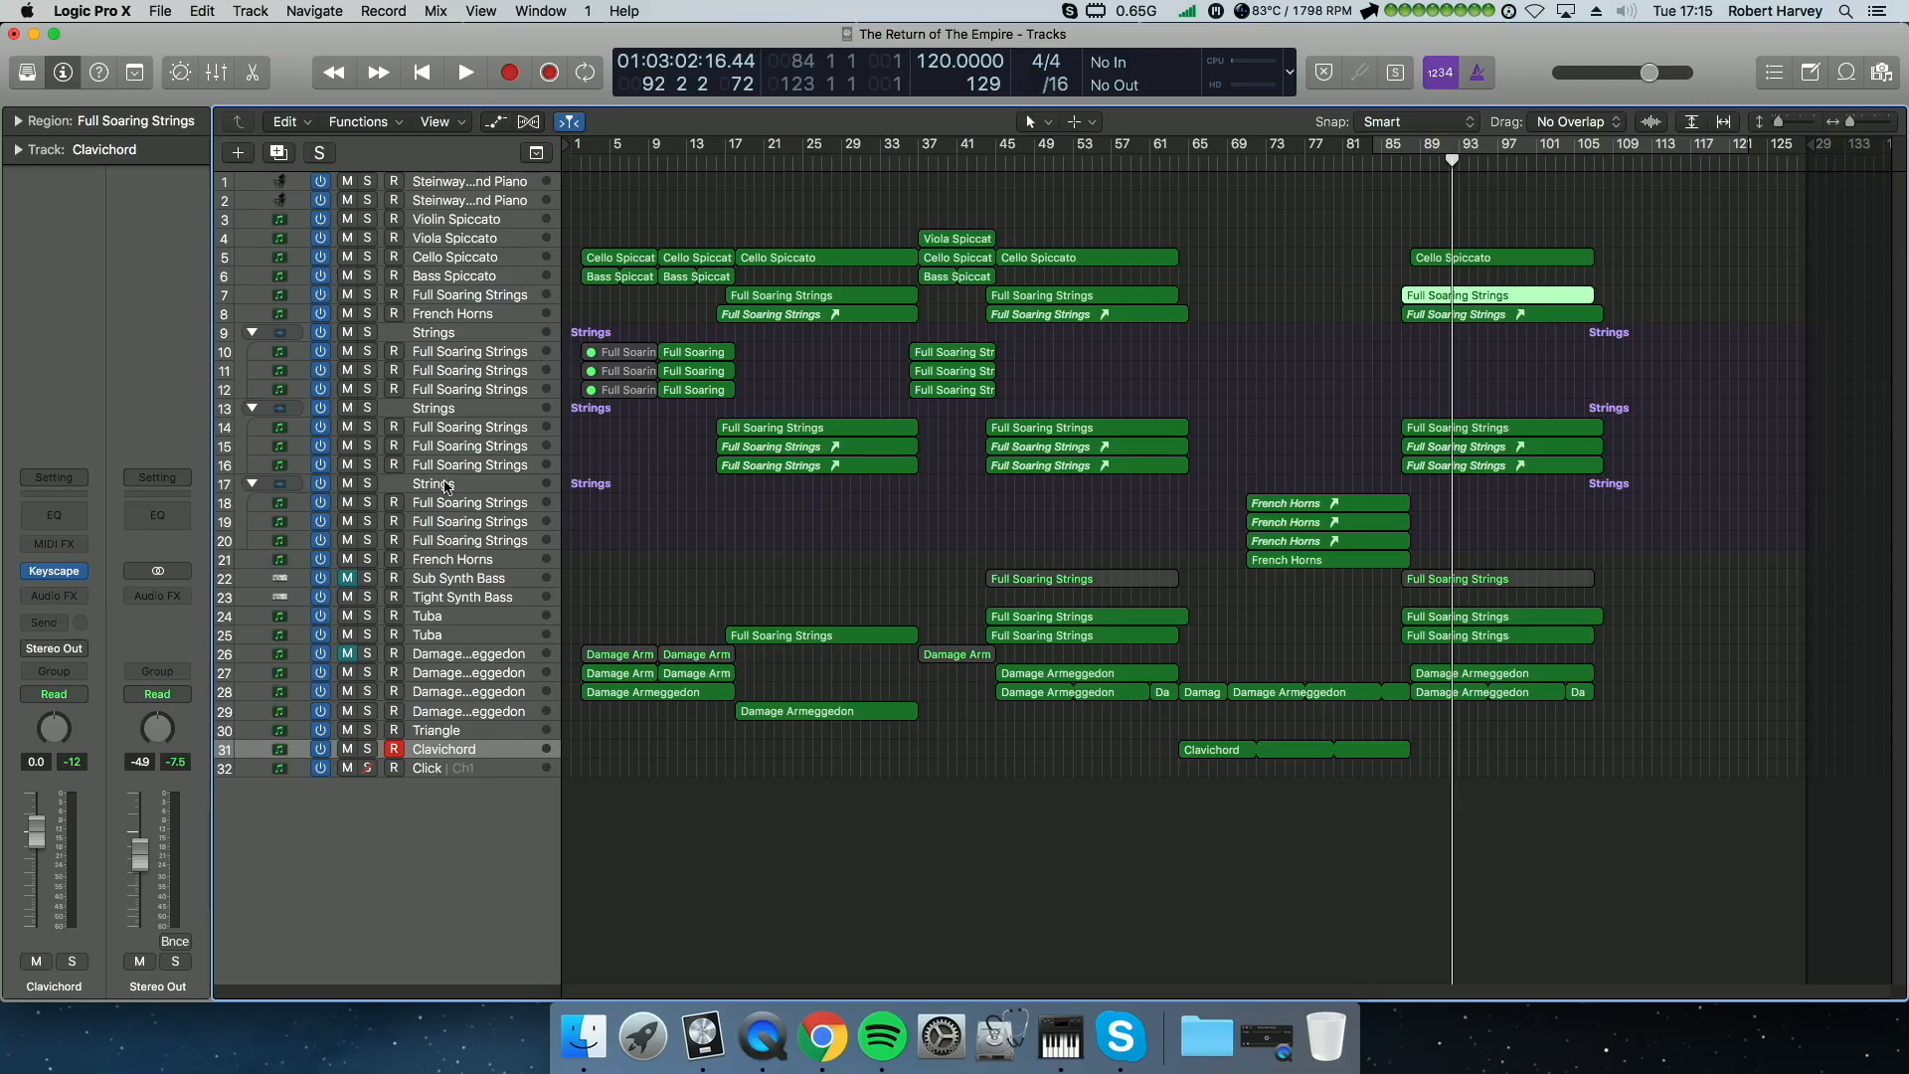
Step: Duplicate the French Horns track on track 21 with its settings
click(470, 651)
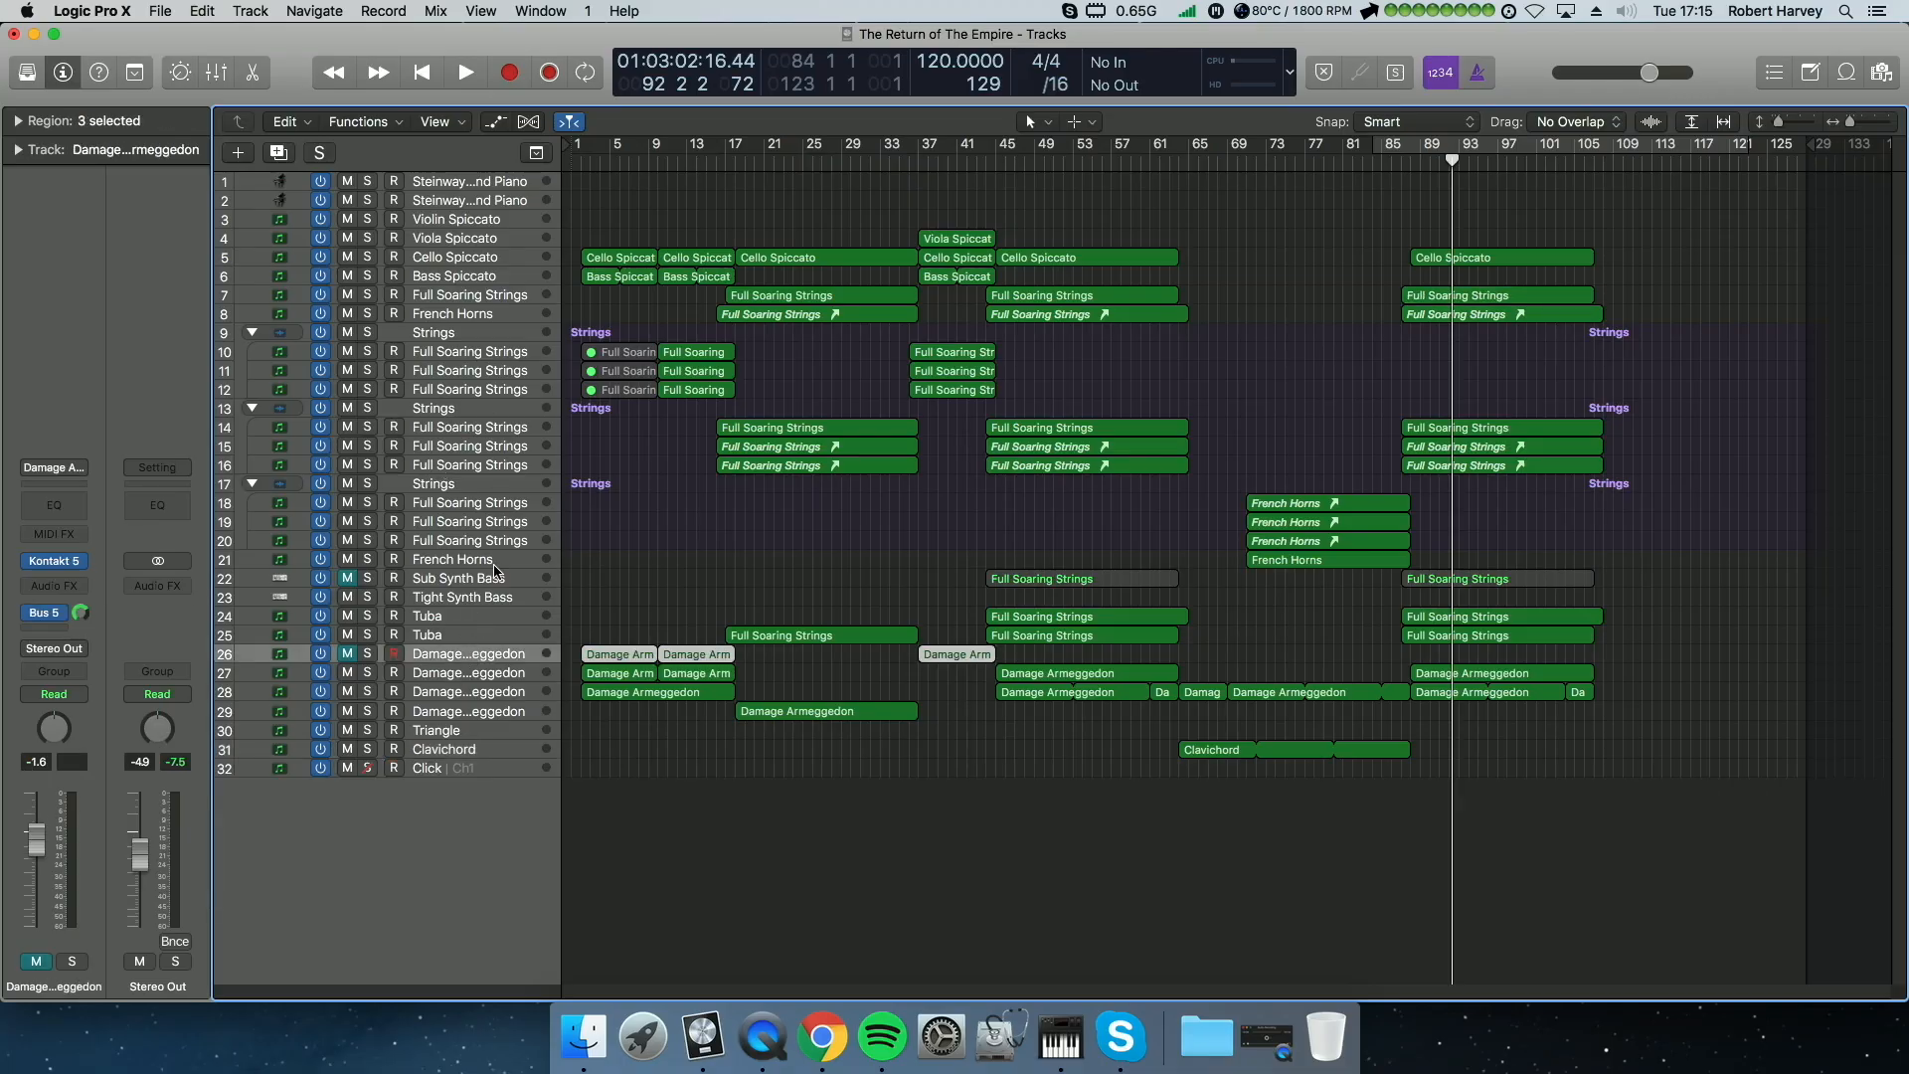
click(467, 560)
click(281, 155)
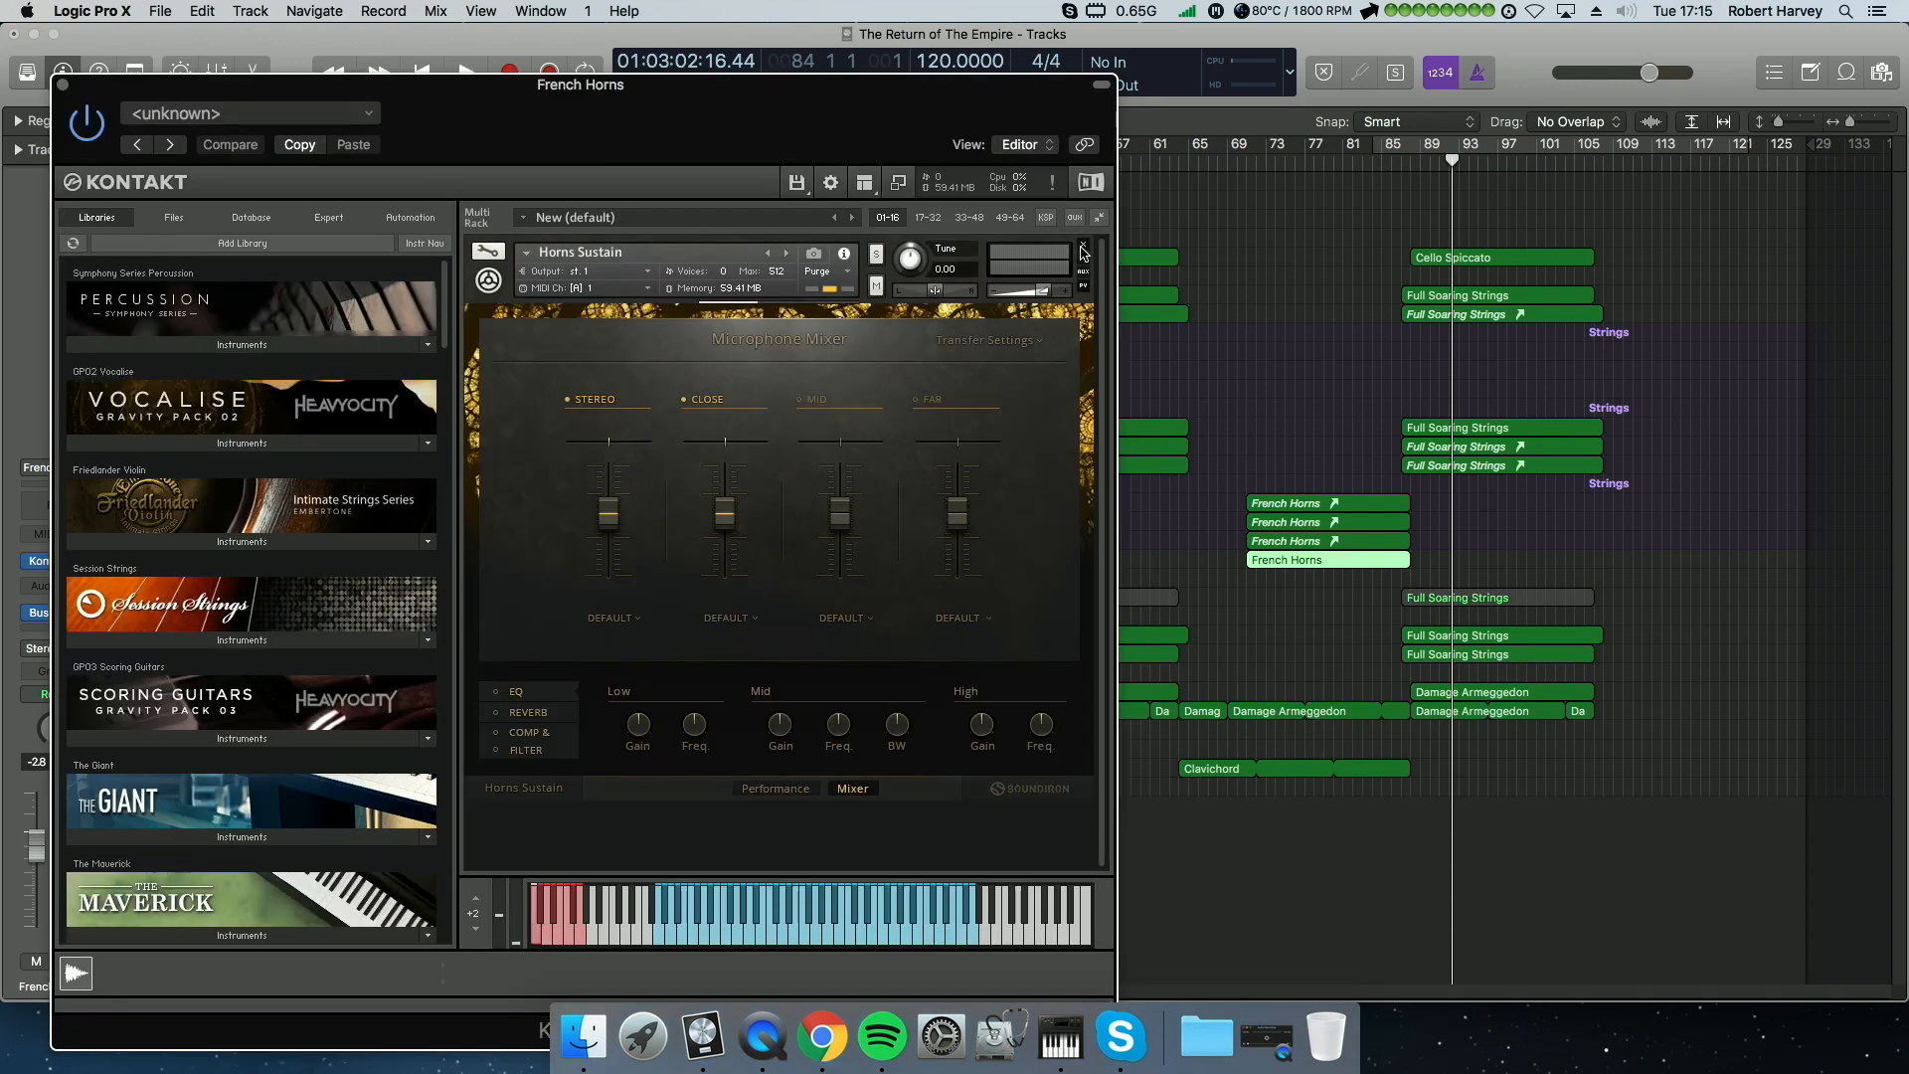
Step: Remove the Horns Sustain instrument from Kontakt on the duplicated track and show the Quickload browser
click(1084, 249)
click(864, 182)
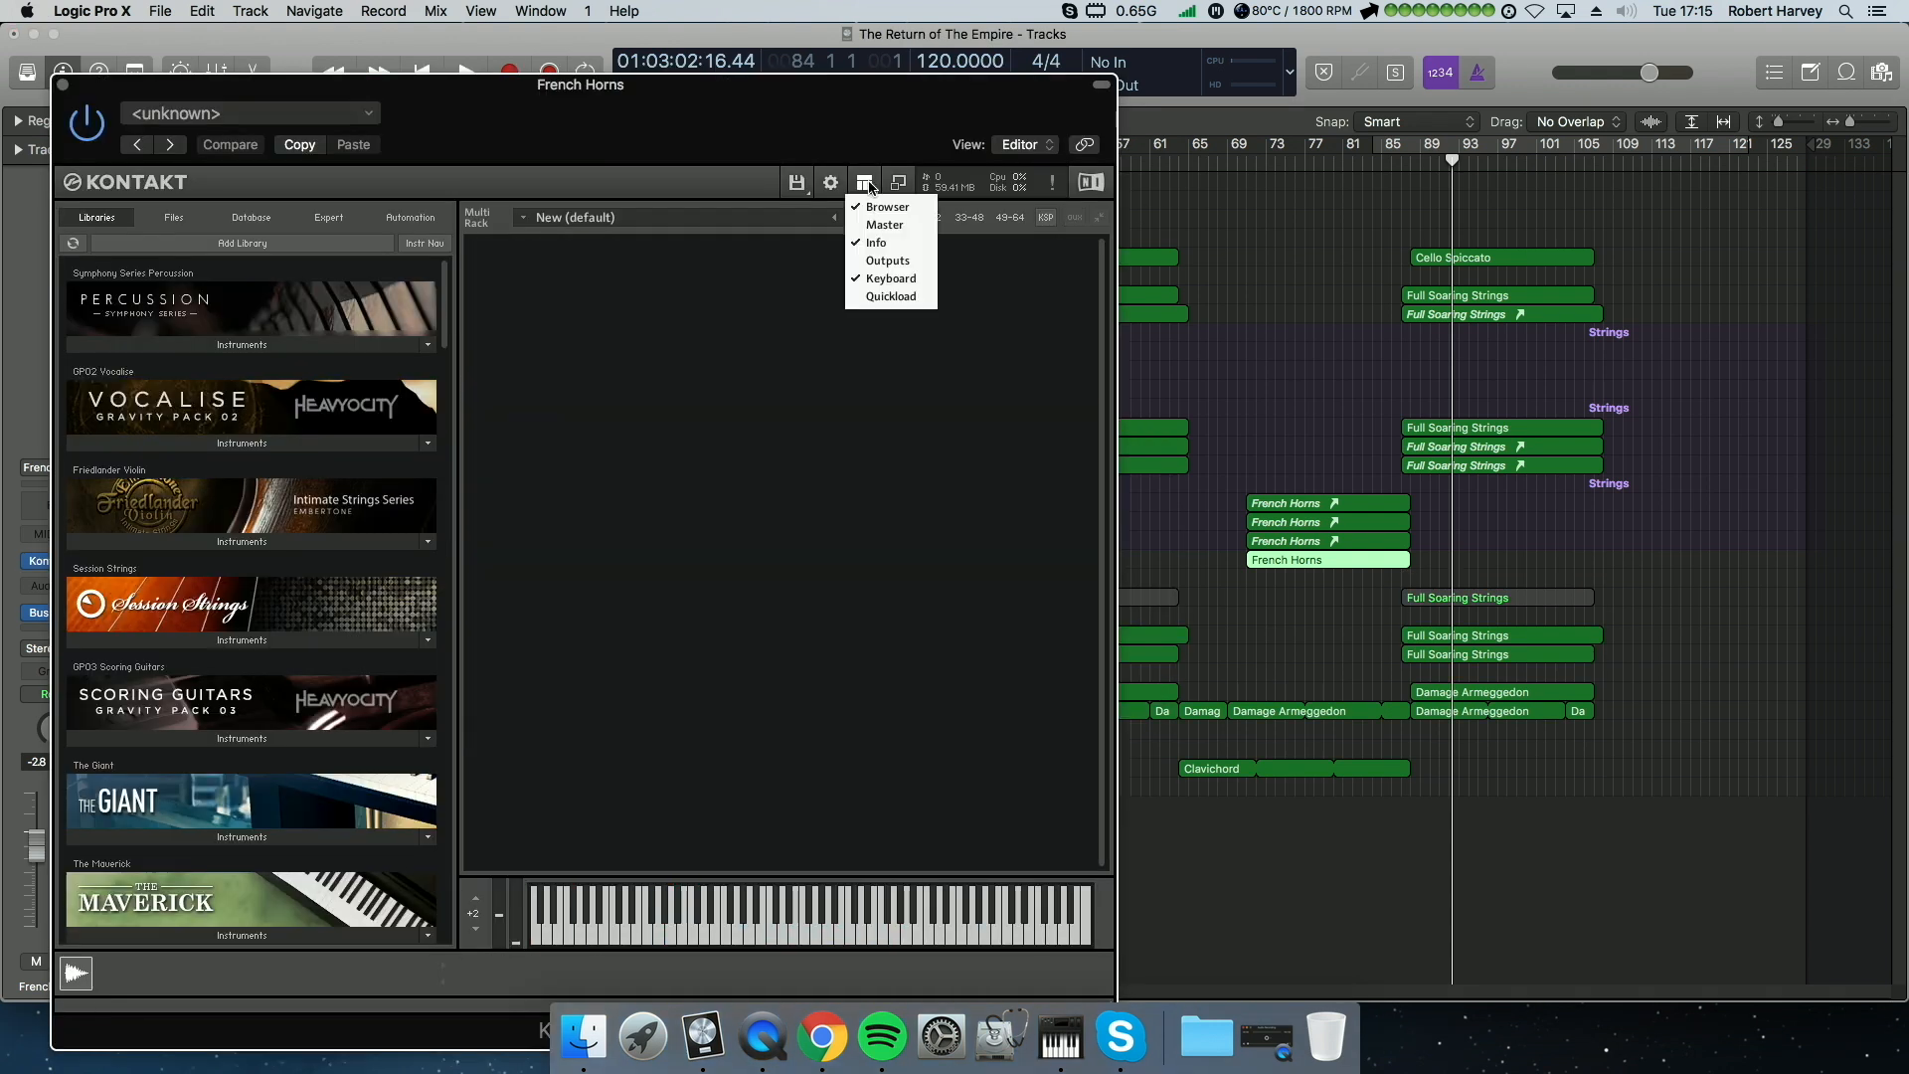
click(891, 296)
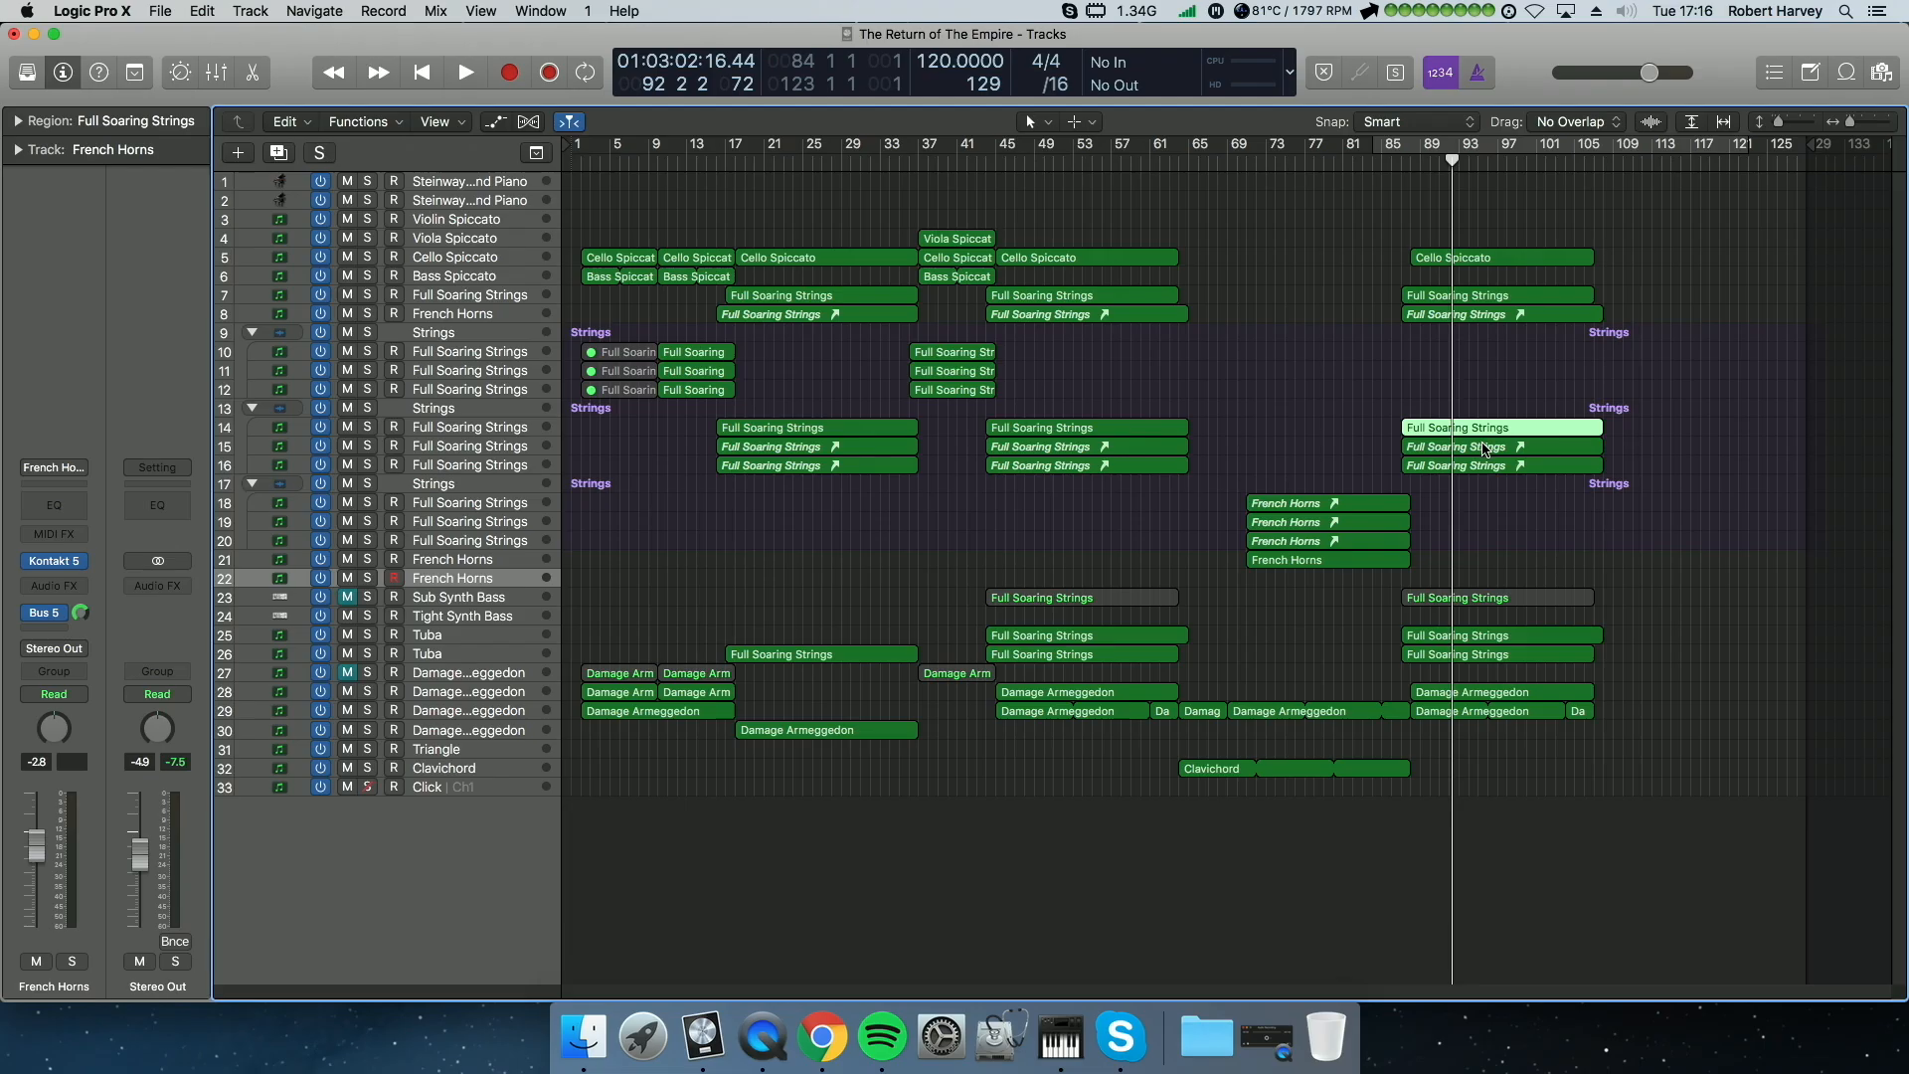
Step: Copy the Full Soaring Strings region at bar 87 from track 14 to track 22 and solo that track during playback
key(e)
key(e)
drag(1479, 431, 1473, 555)
key(space)
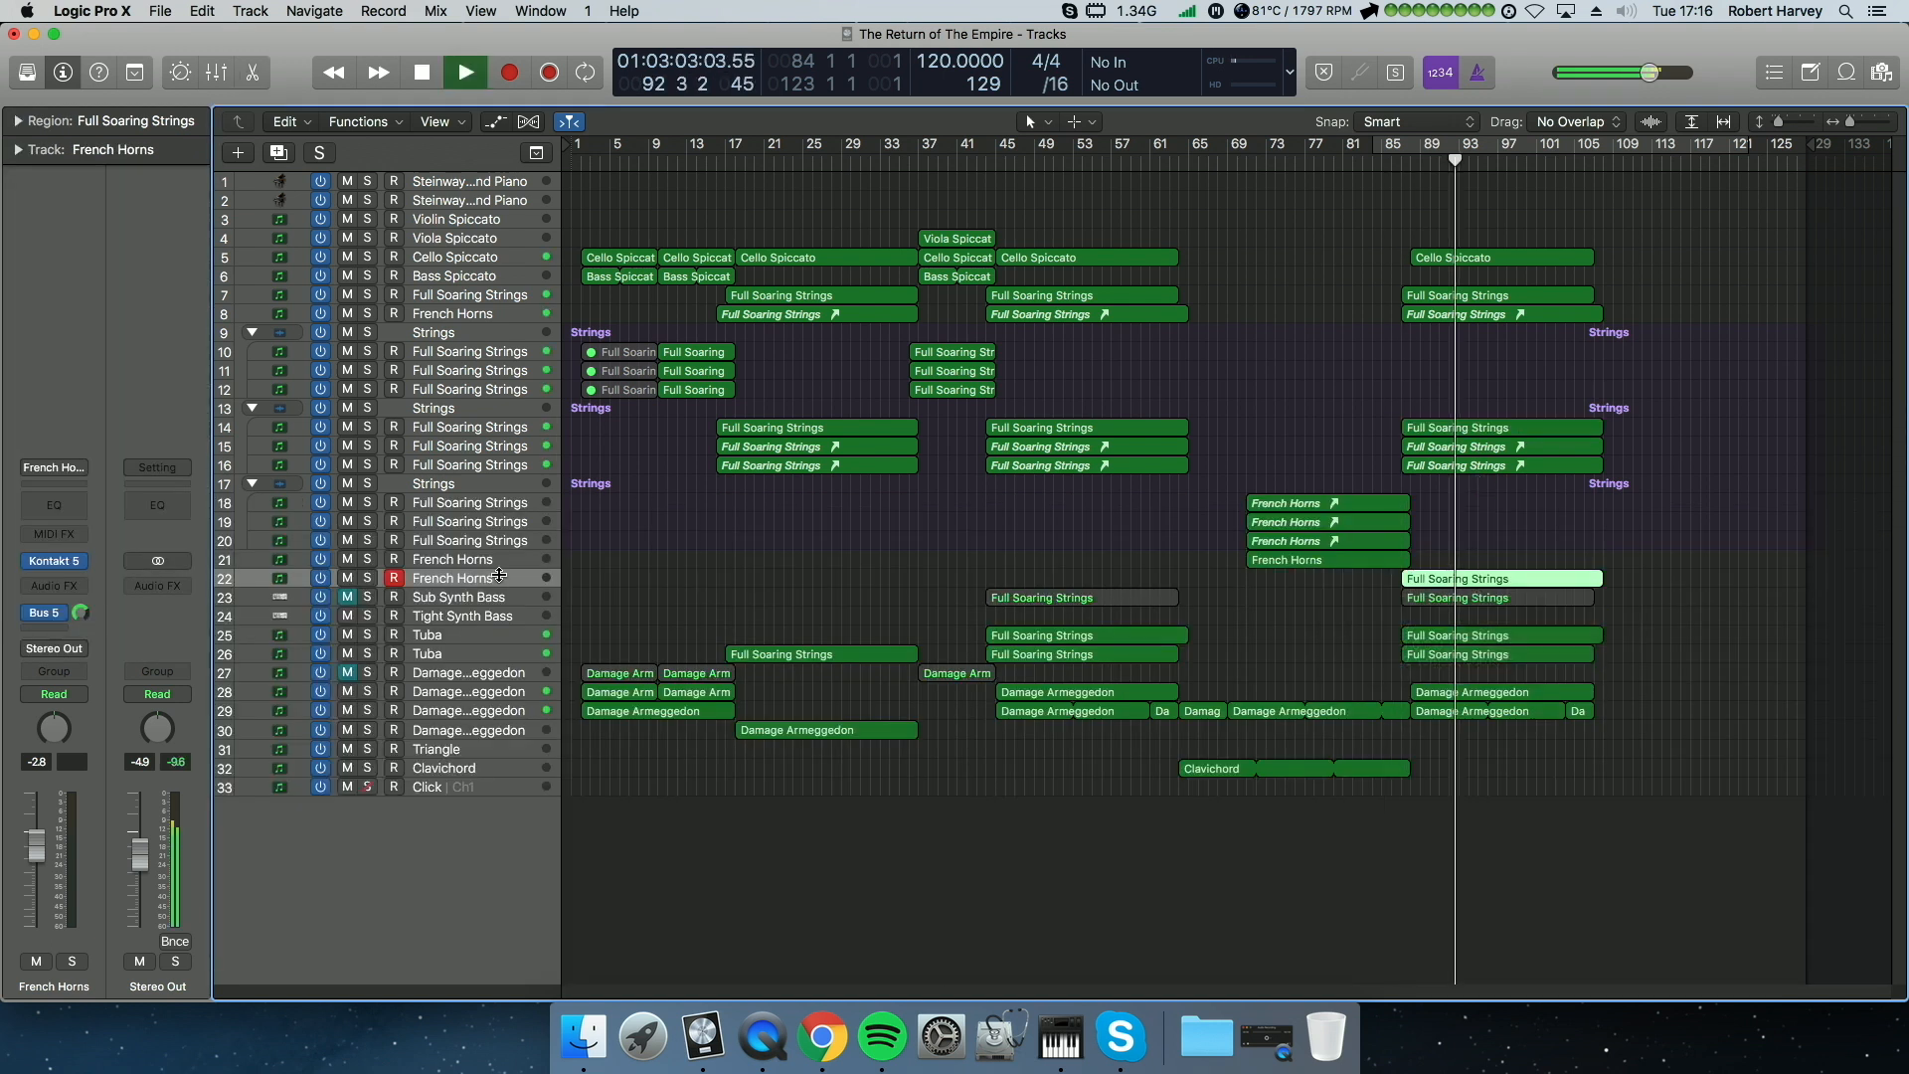
click(368, 578)
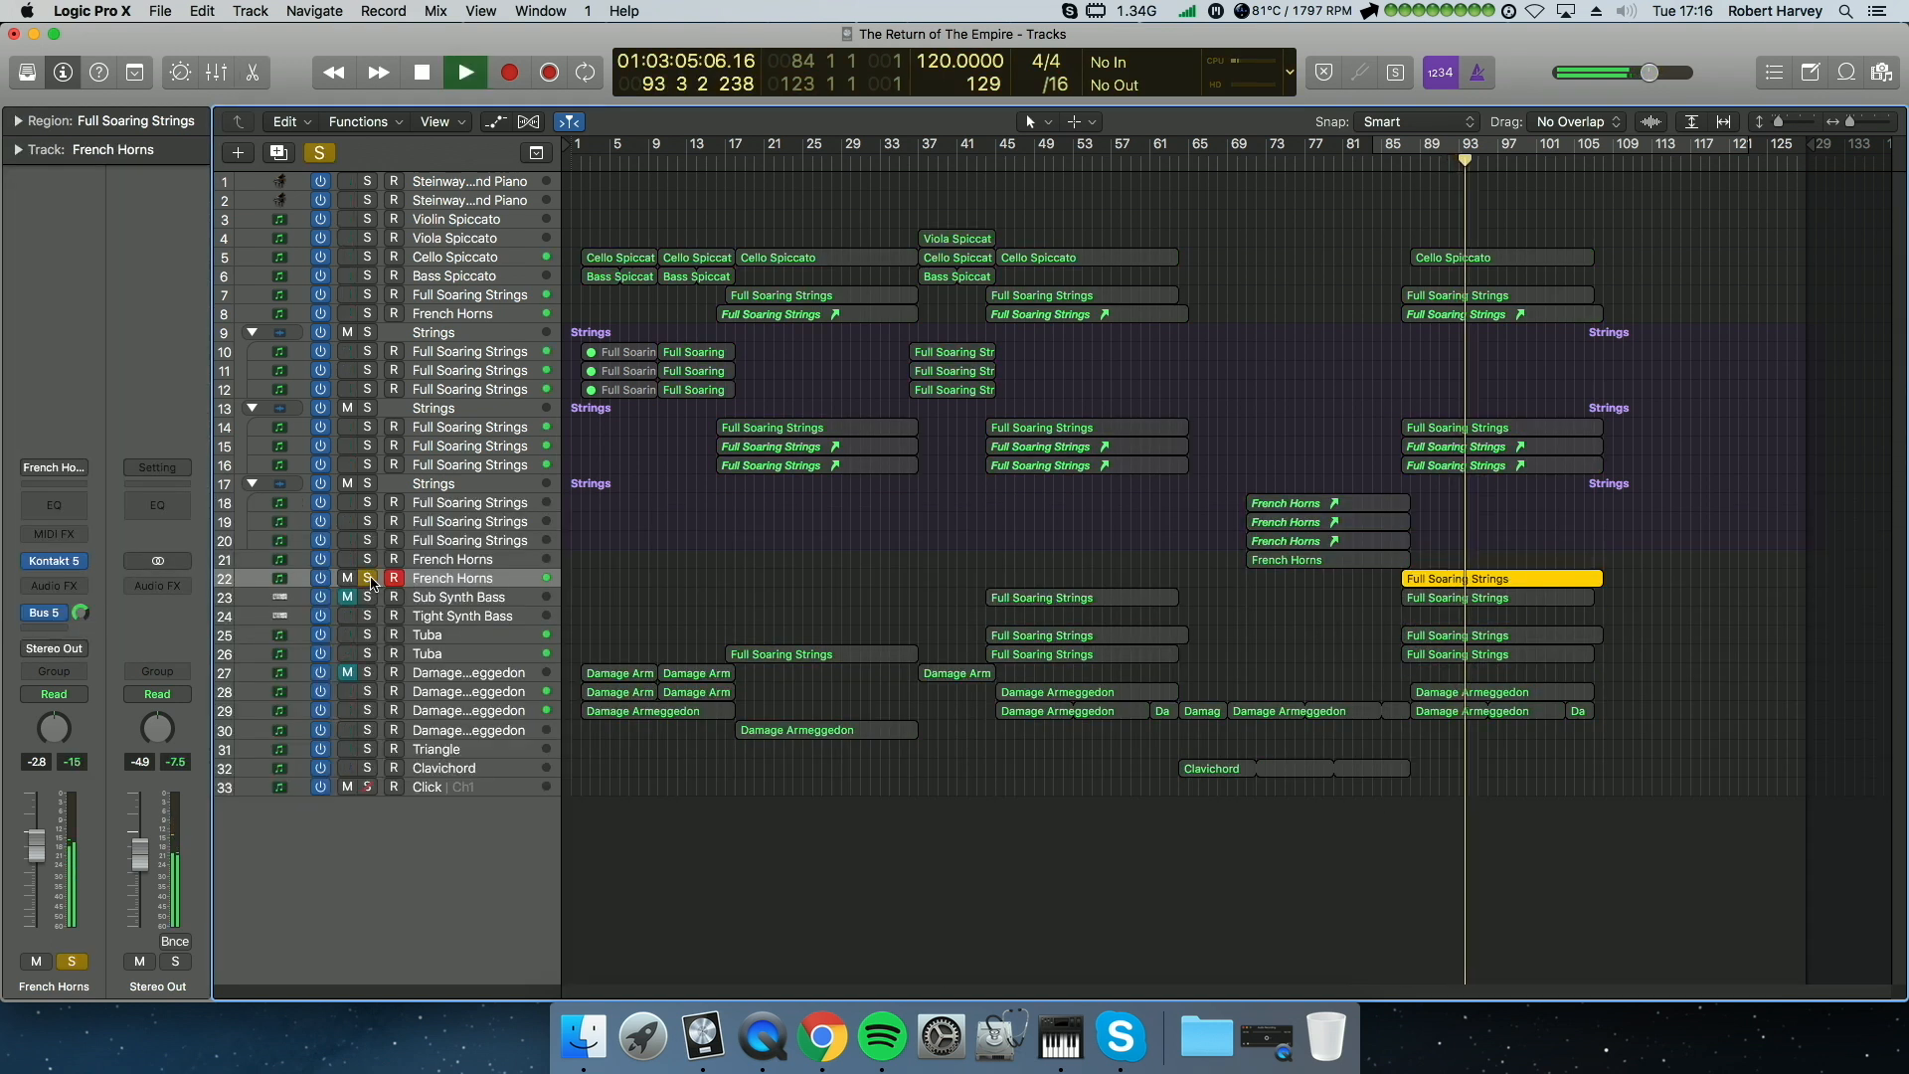
Step: Transpose all notes of the Full Soaring Strings copy on track 22 down an octave in the Piano Roll
key(e)
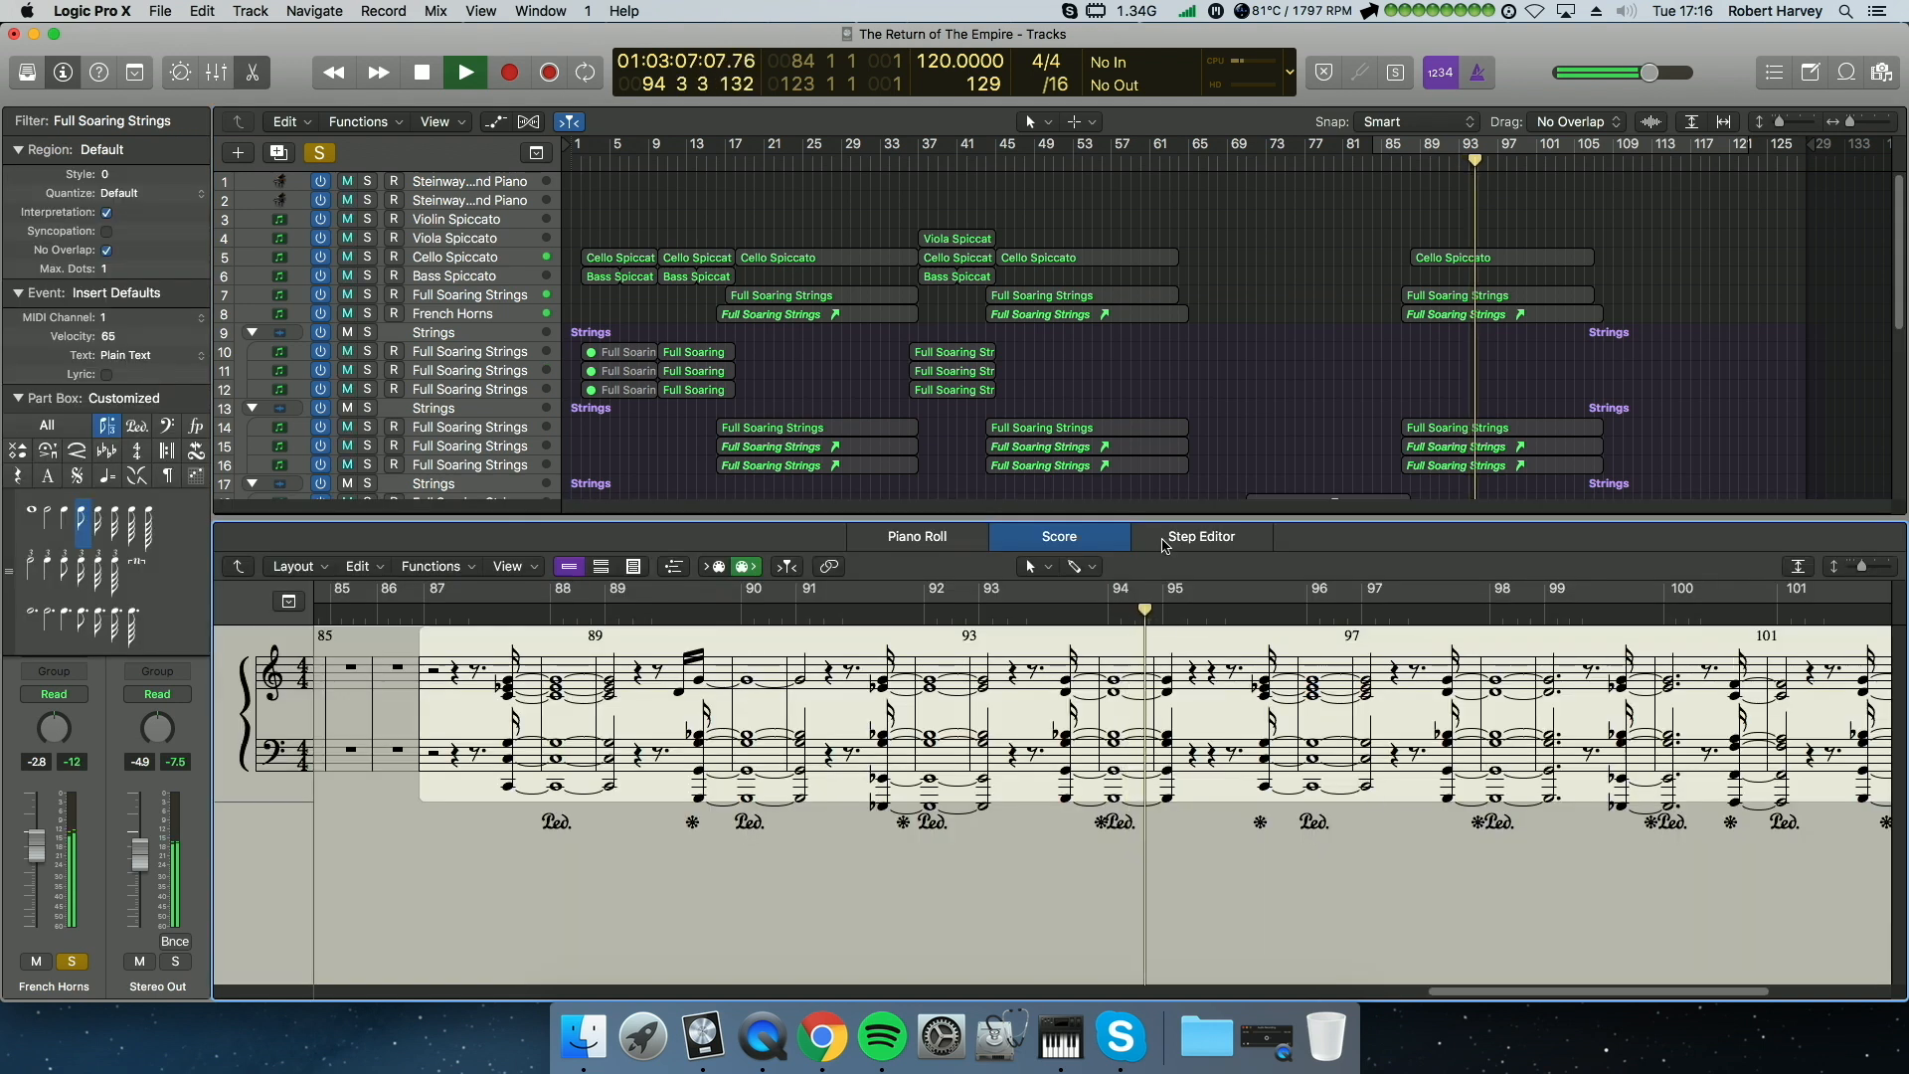
key(p)
key(super+a)
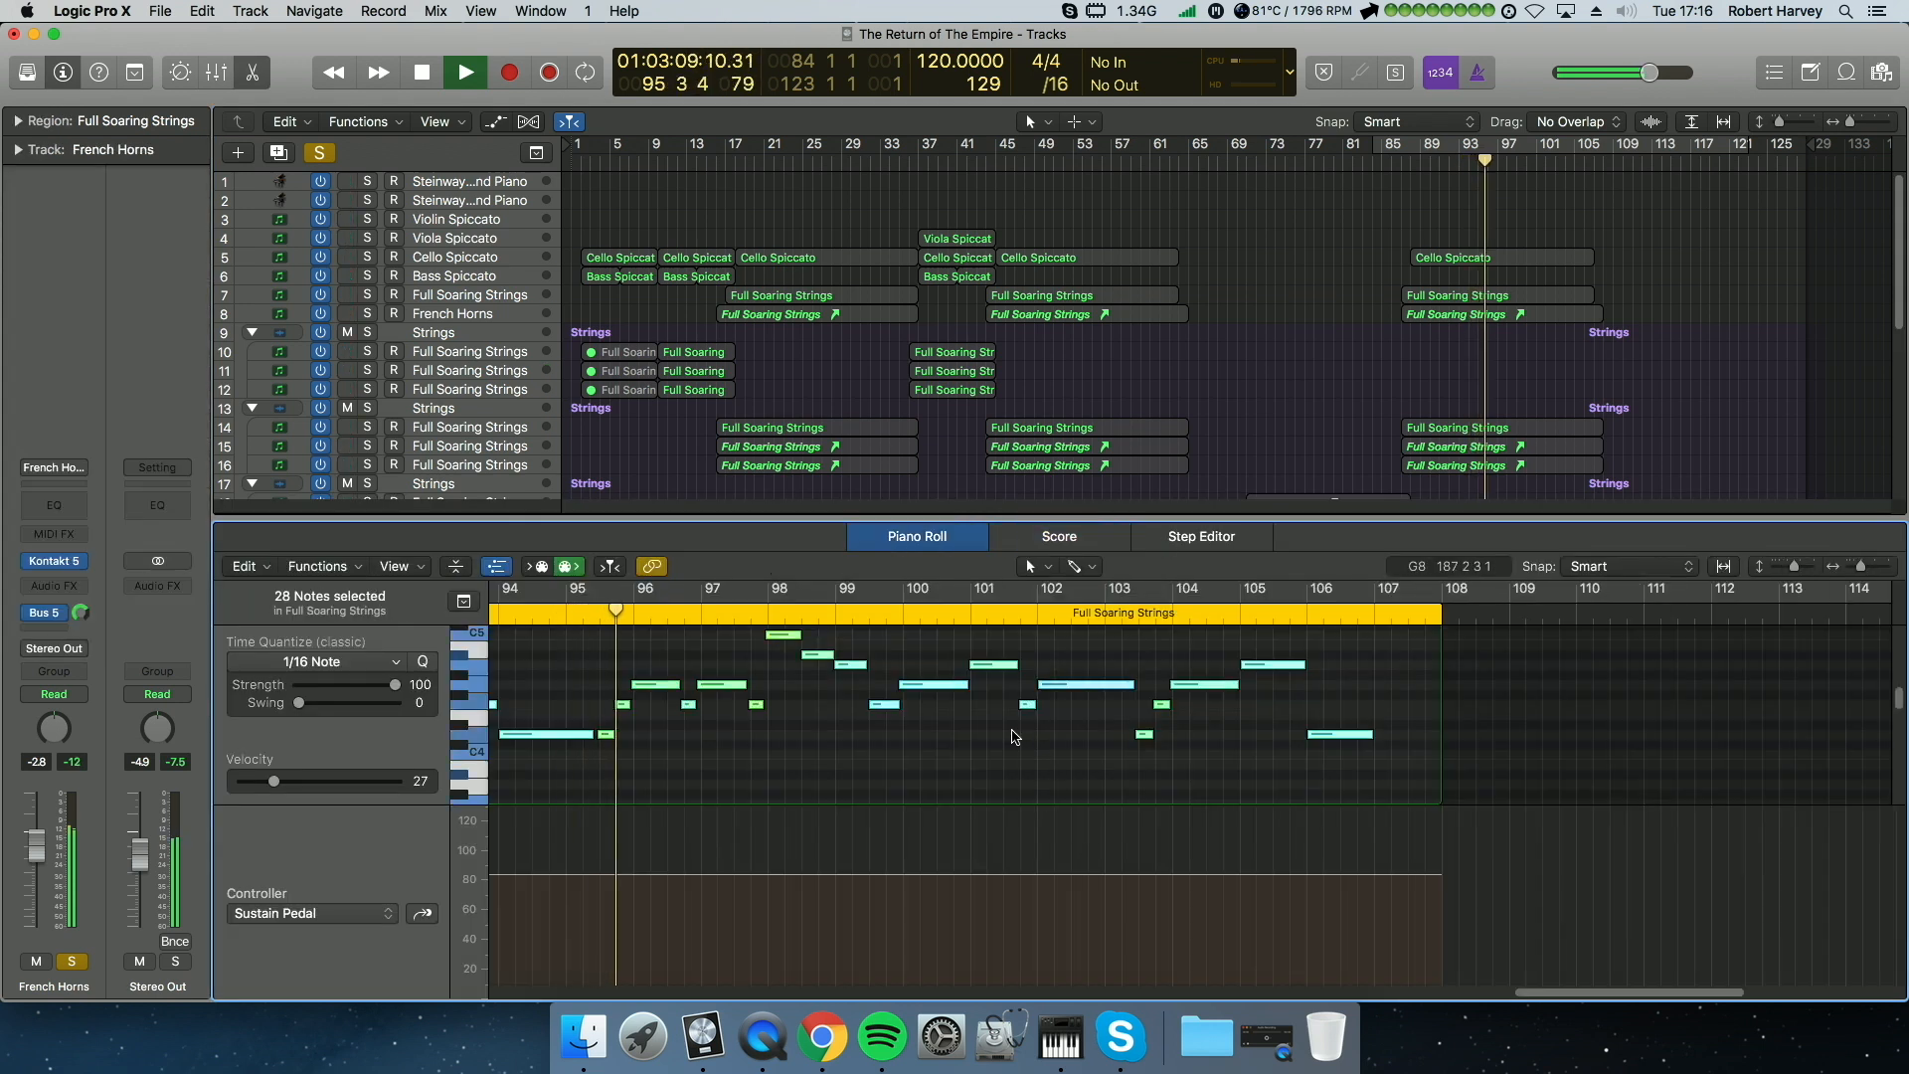
key(alt+shift+Down)
scroll(1052, 702, down, 4)
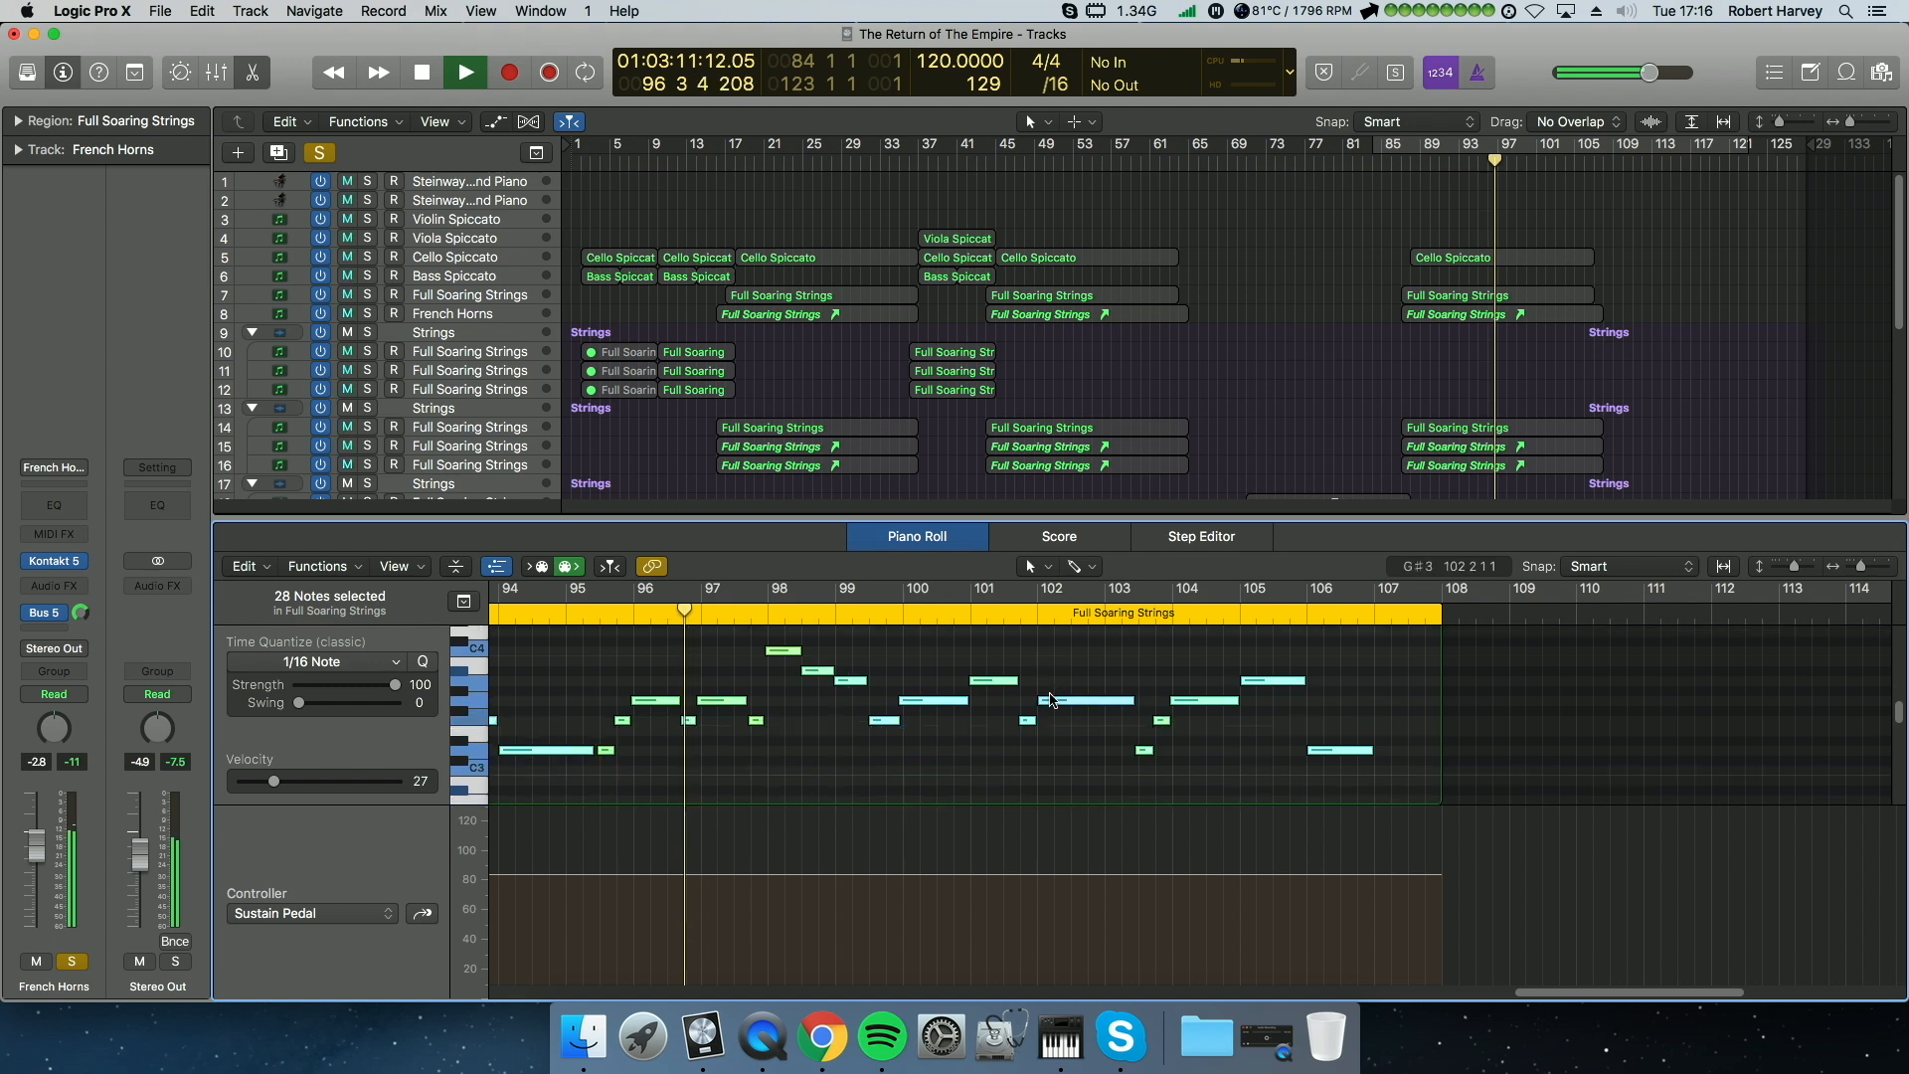
Step: Check the transposed notes in the Piano Roll and delete the Full Soaring Strings copy from track 22
key(p)
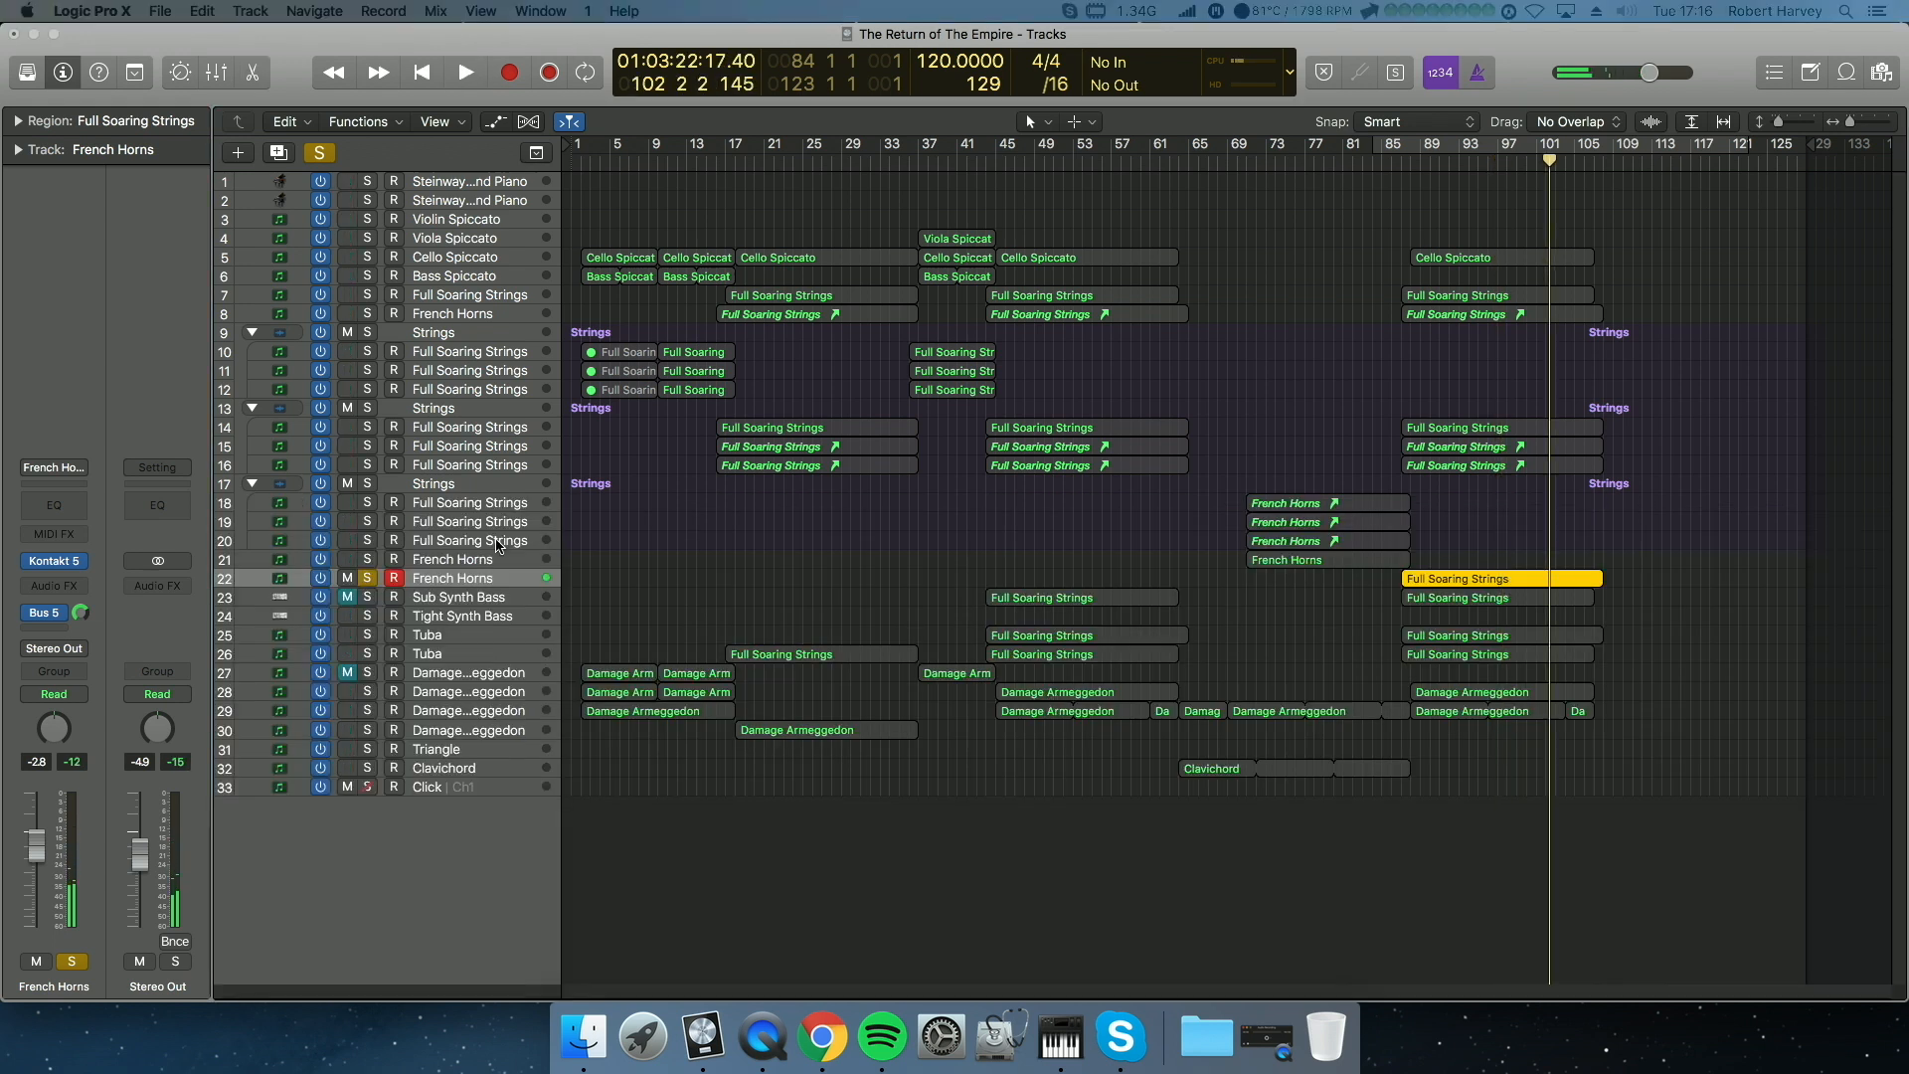
key(p)
ctrl+alt+click(1142, 755)
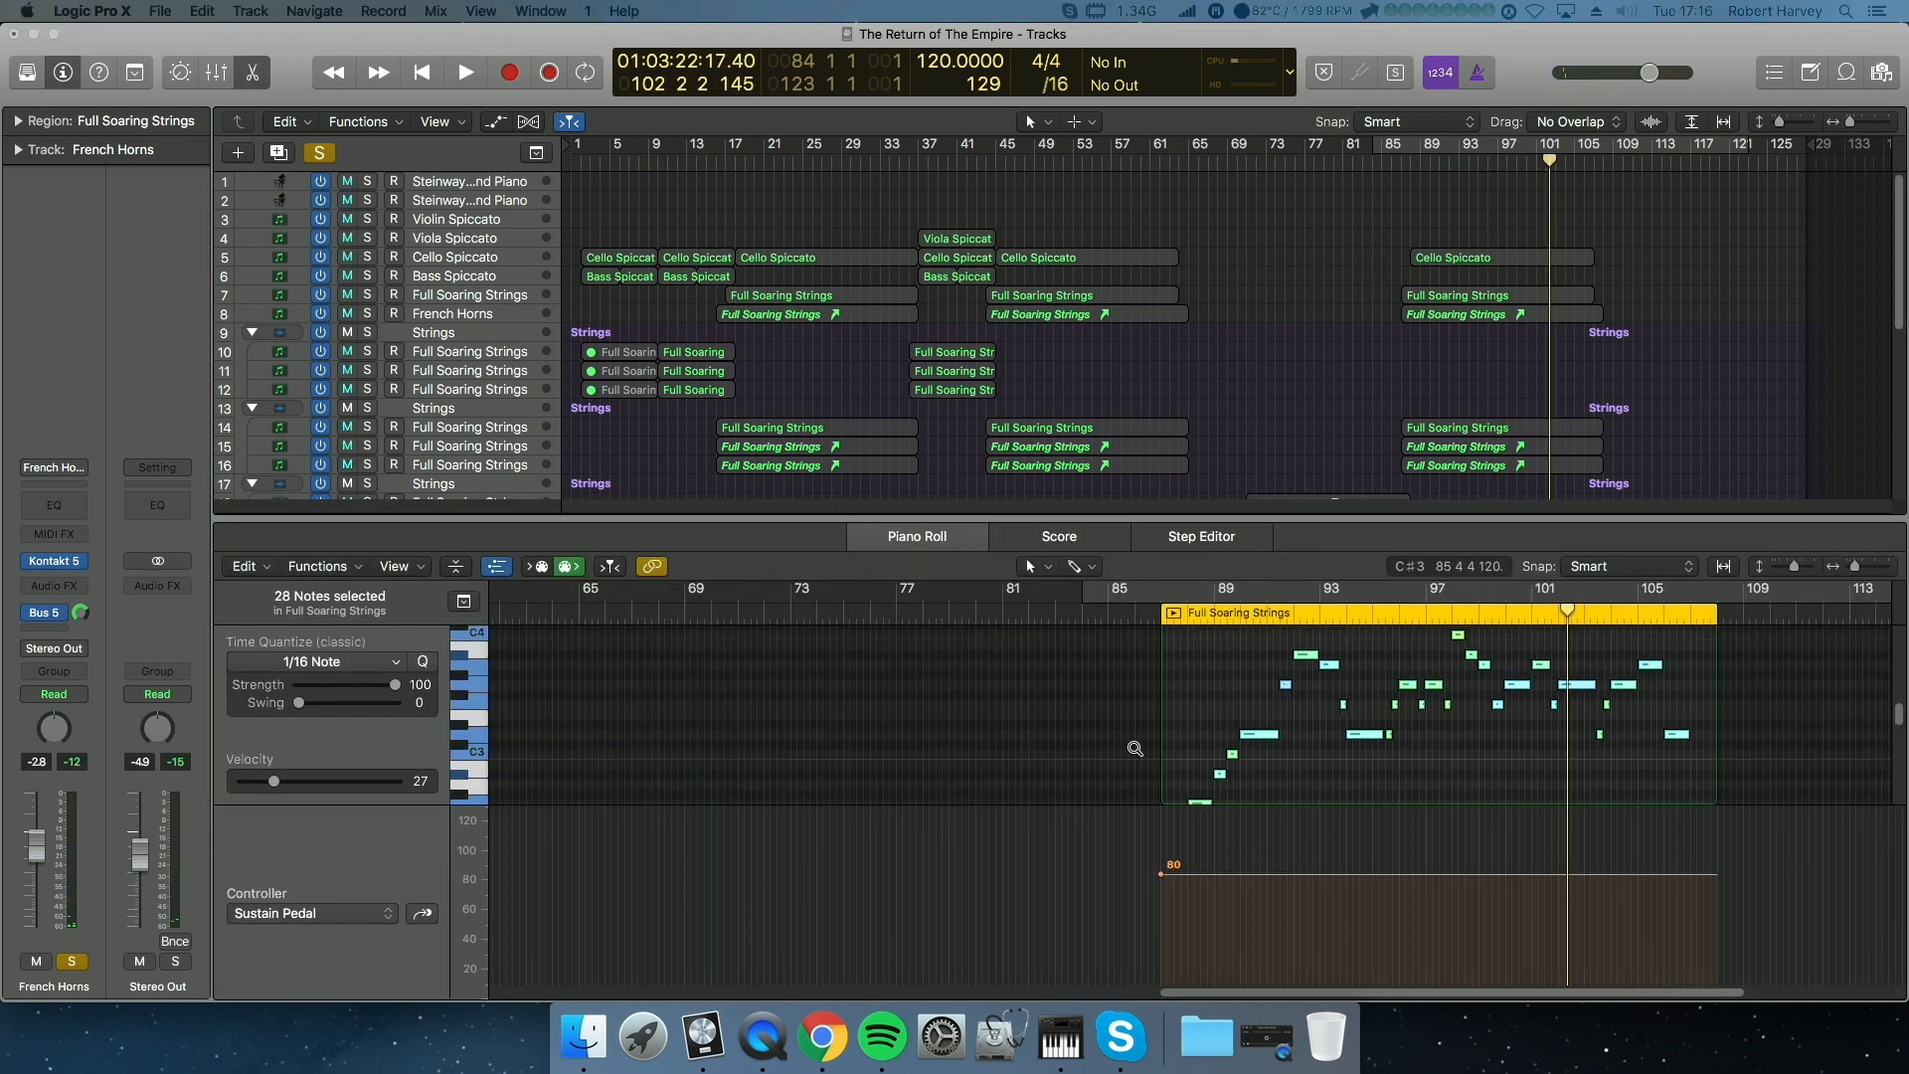
key(p)
click(1543, 581)
key(Delete)
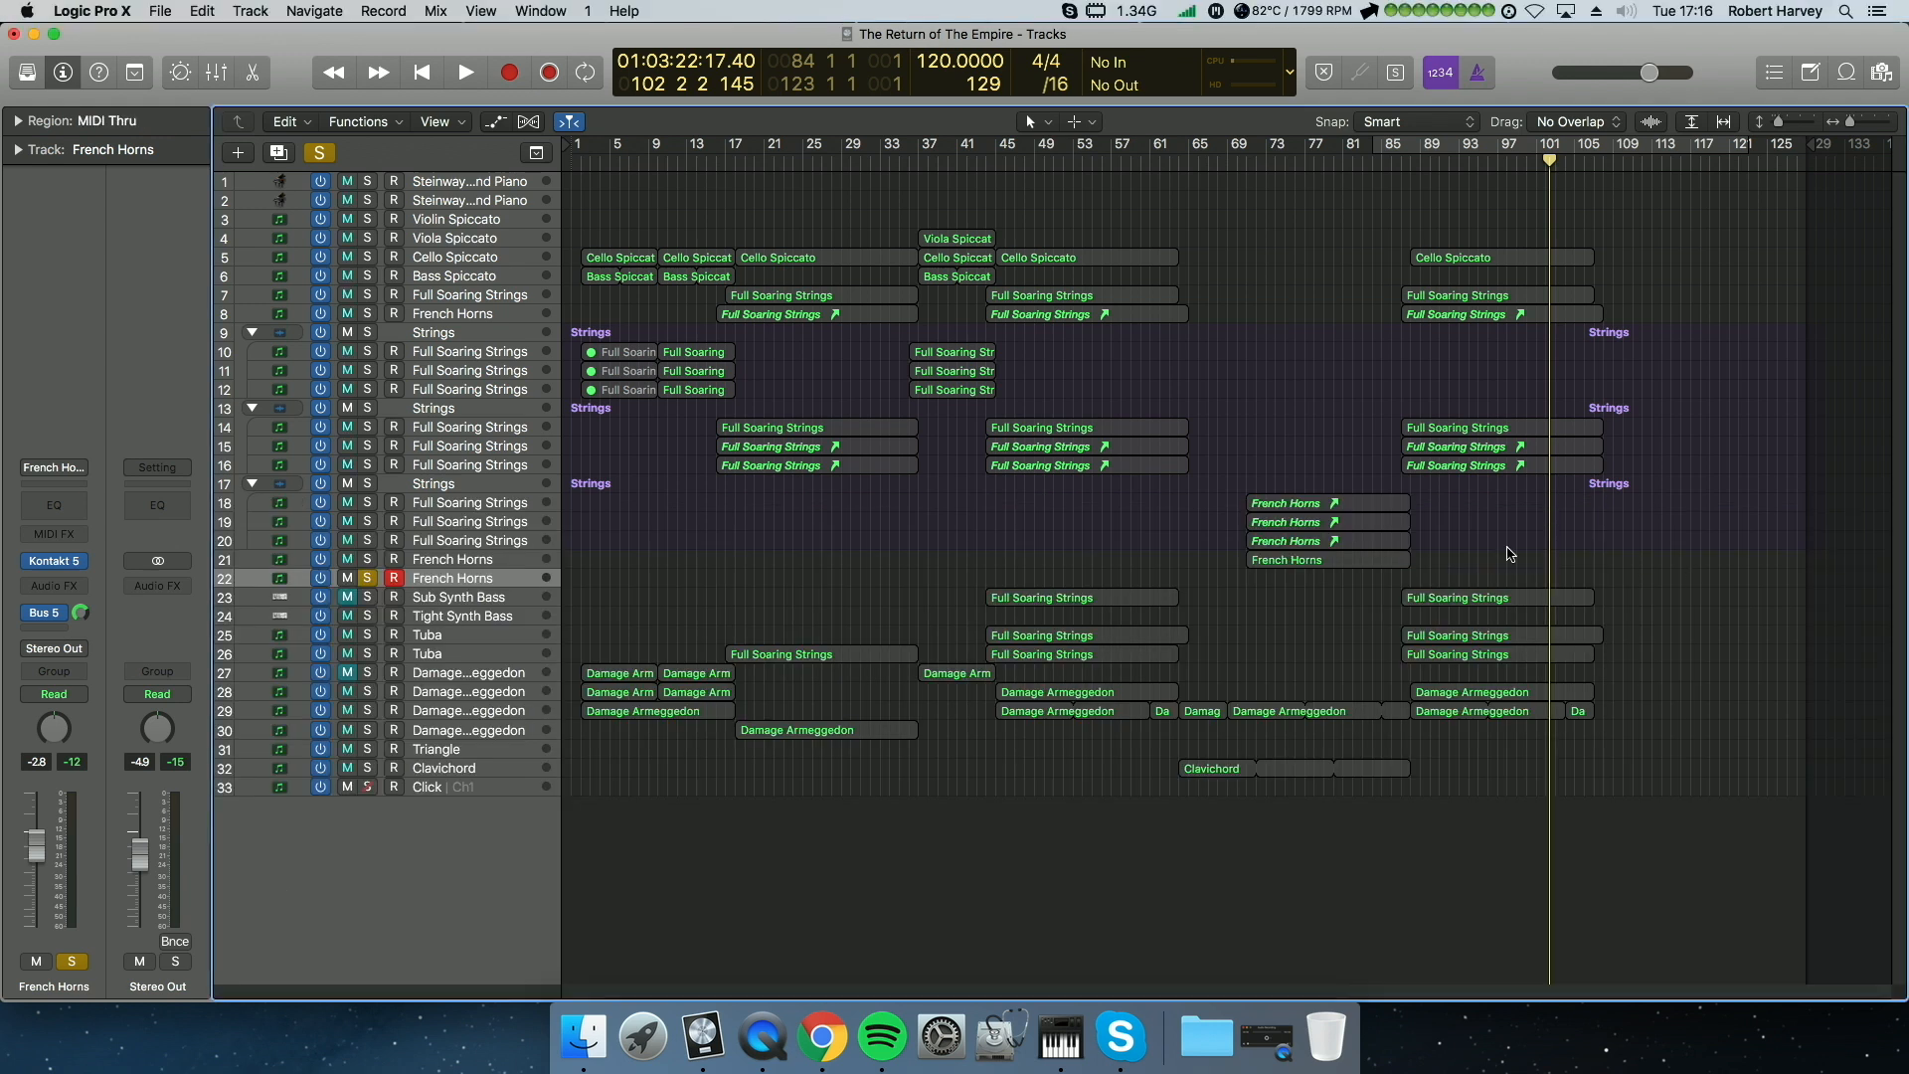
Step: Copy the Full Soaring Strings chord region from track 7 at bar 87 to track 22 and play it from about bar 88
key(p)
key(p)
drag(1474, 301, 1470, 585)
key(space)
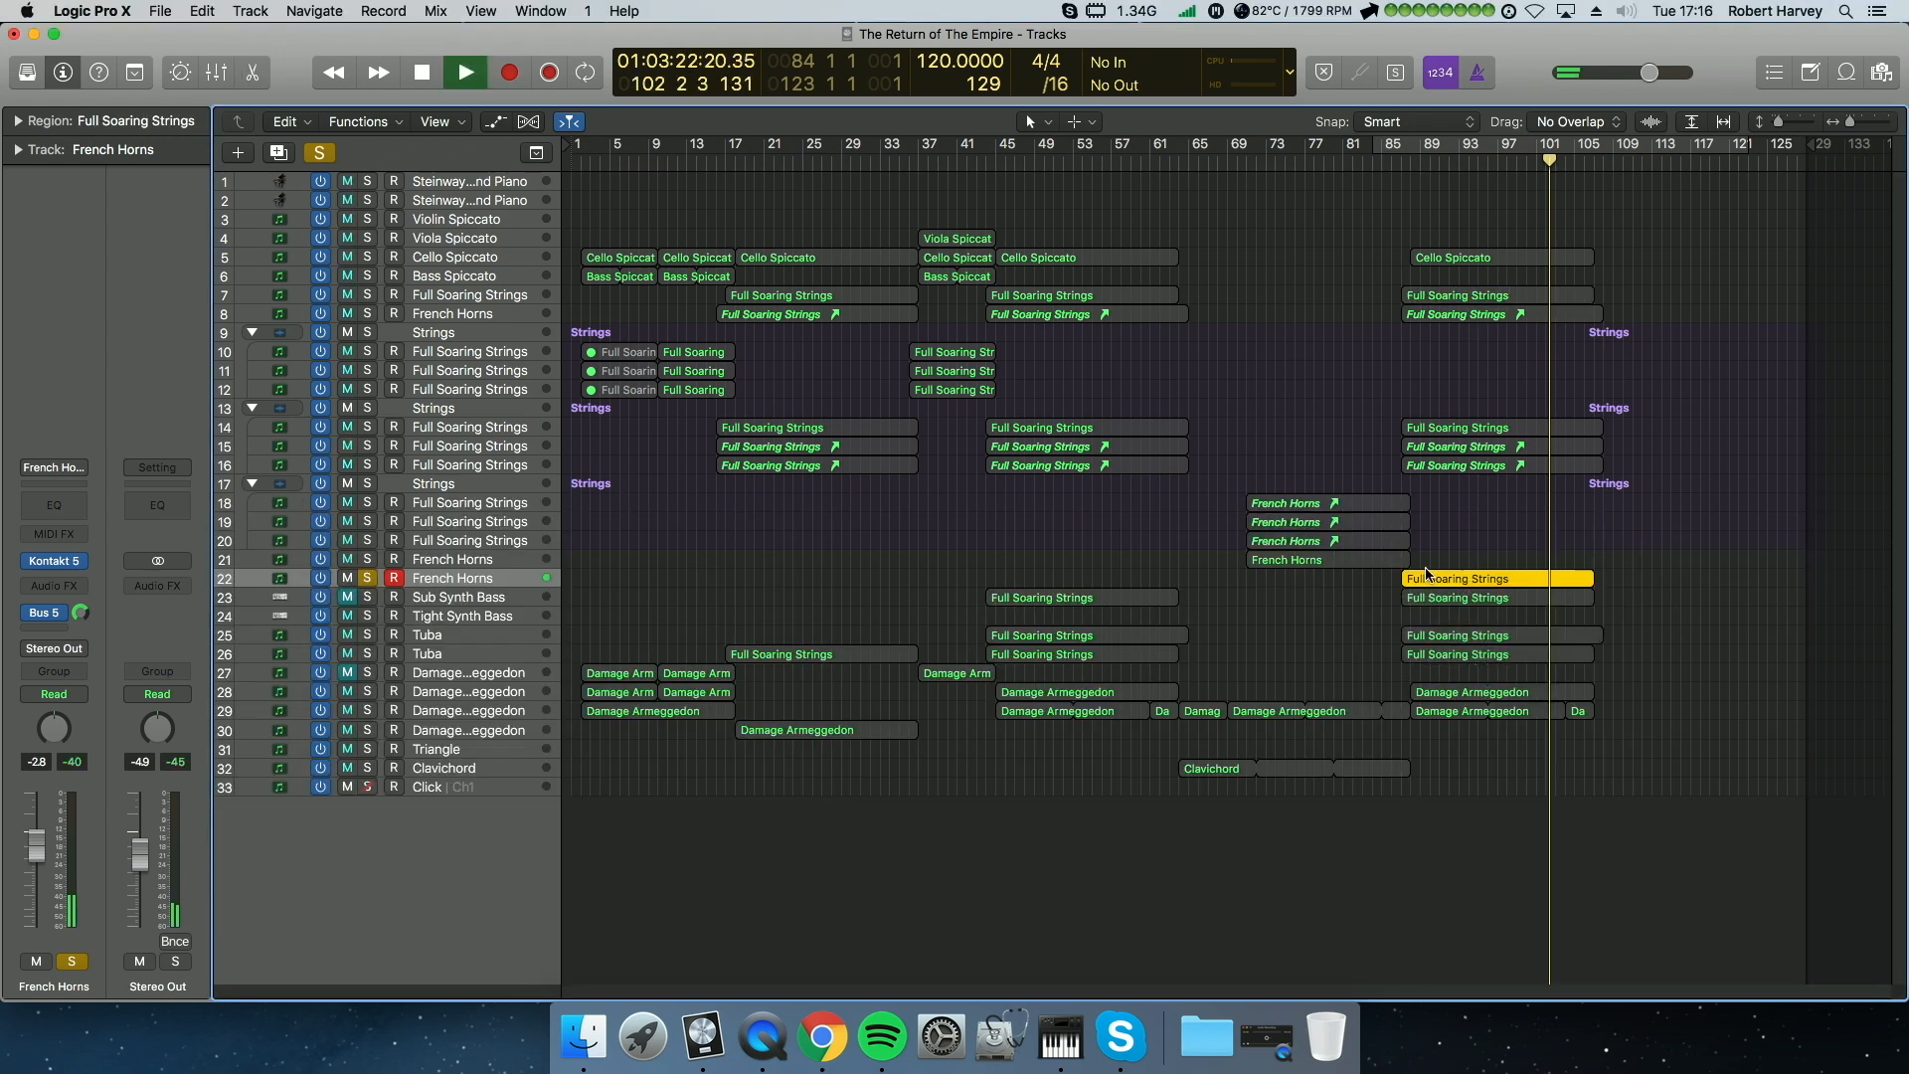
click(1413, 162)
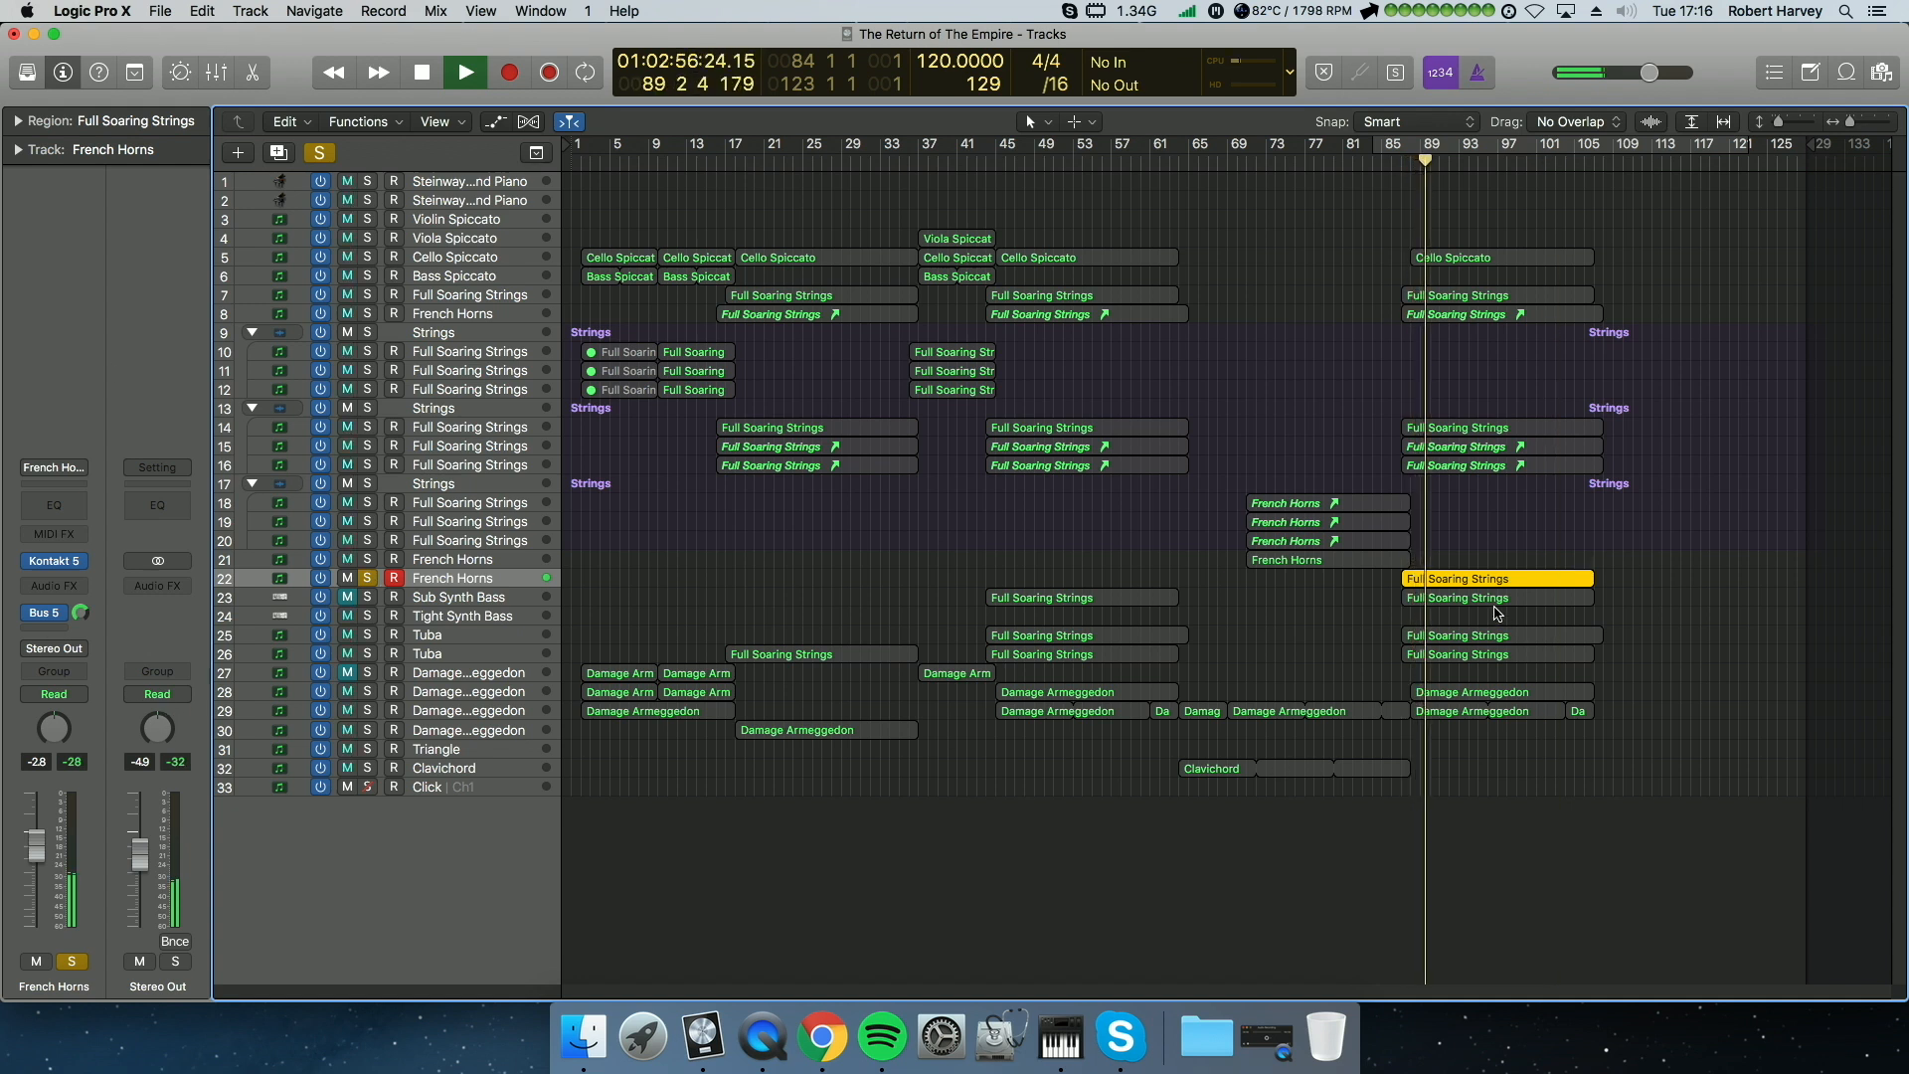
Step: Delete the low chord notes from the Full Soaring Strings copy on track 22 in the Piano Roll
key(p)
scroll(1328, 753, down, 3)
drag(1114, 744, 1555, 635)
key(Delete)
scroll(1385, 704, up, 6)
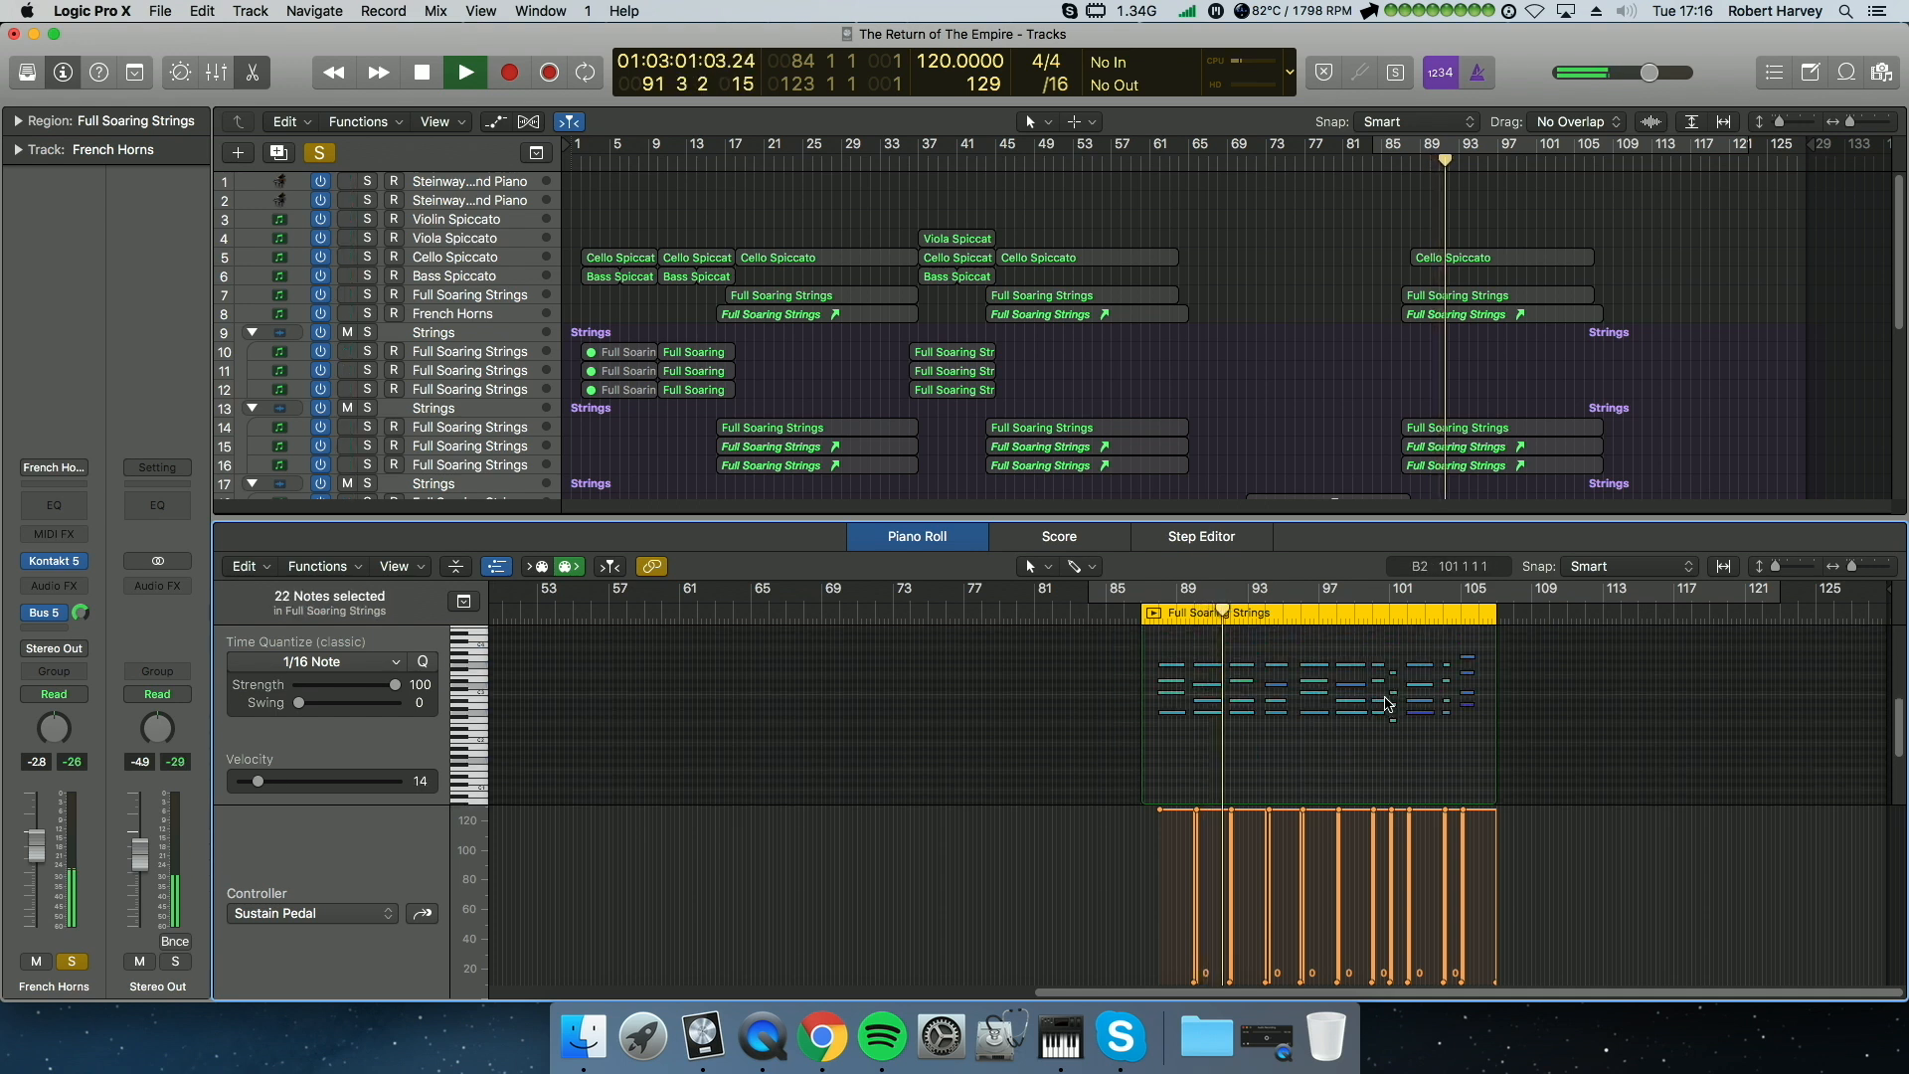
key(p)
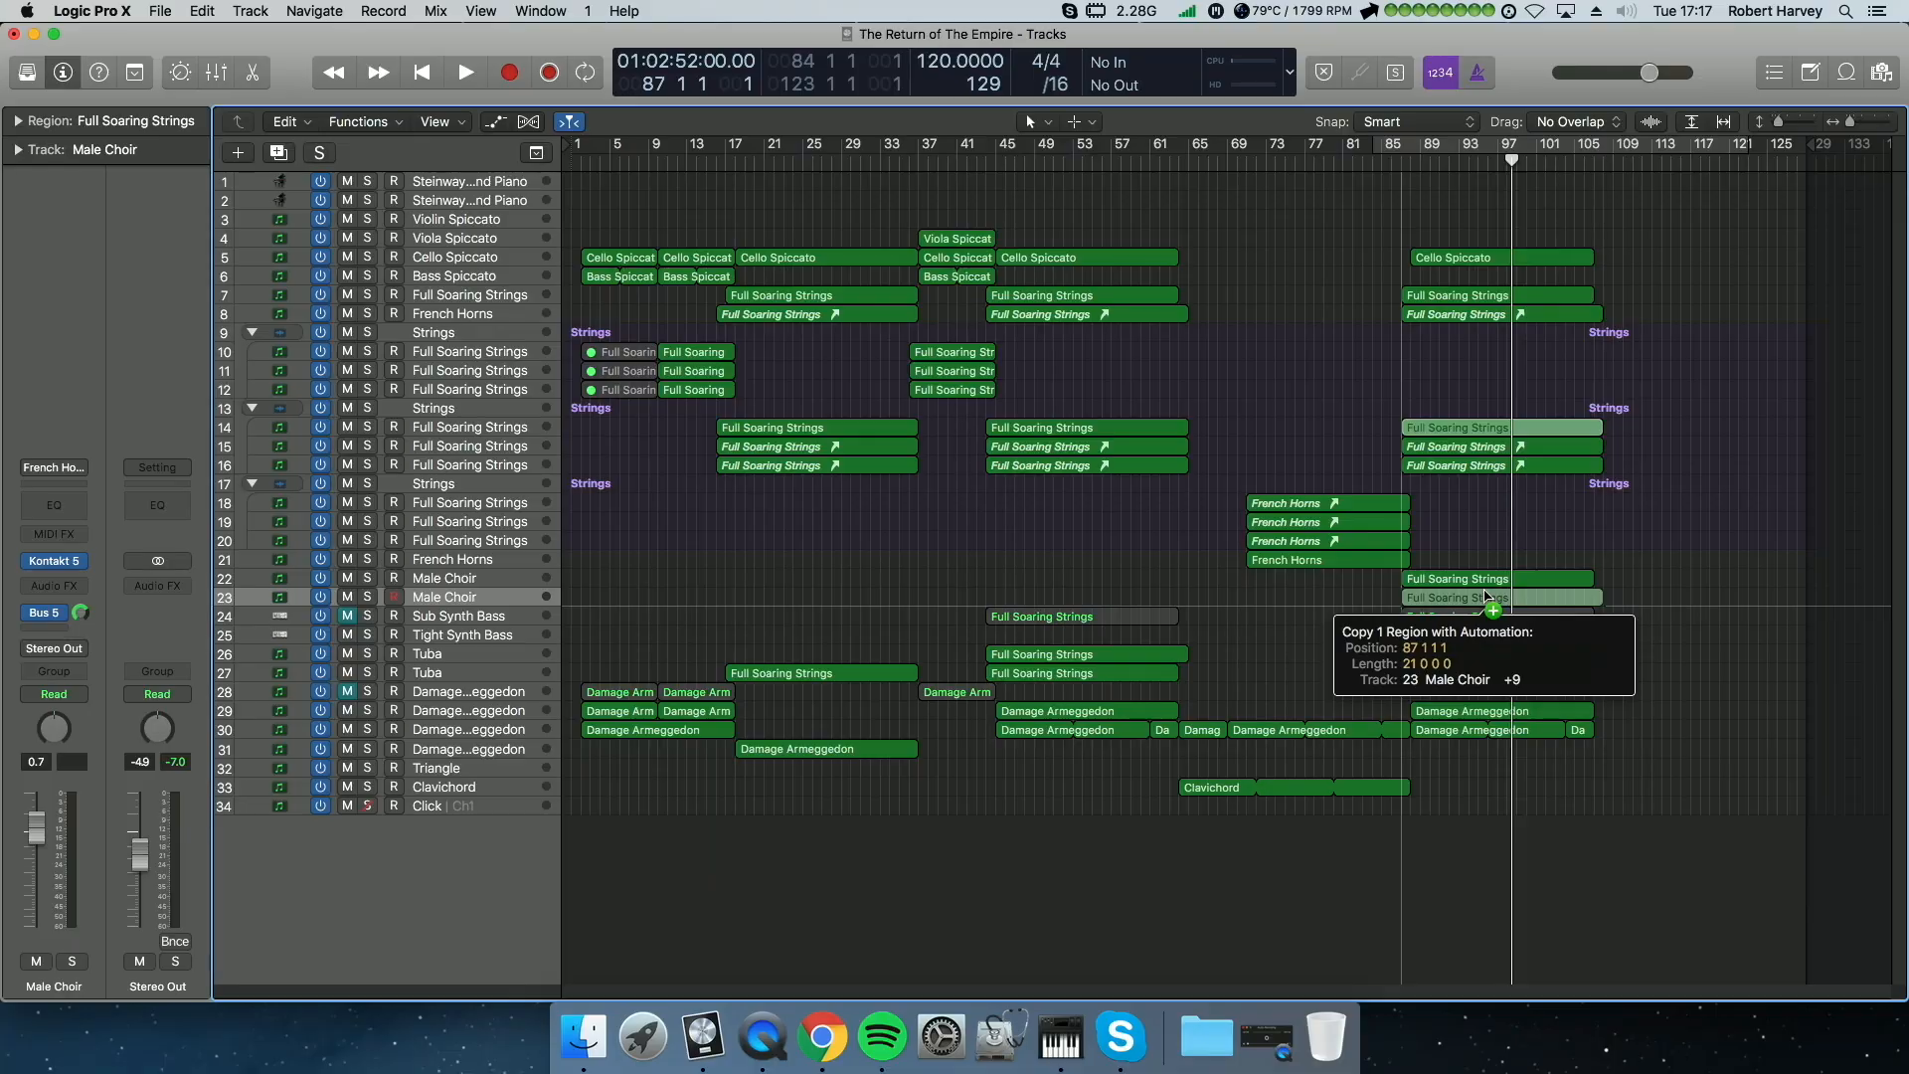
Step: Copy the Full Soaring Strings melody region from track 14 at bar 87 to track 23 and select all its notes in the Piano Roll
drag(1511, 609, 1506, 600)
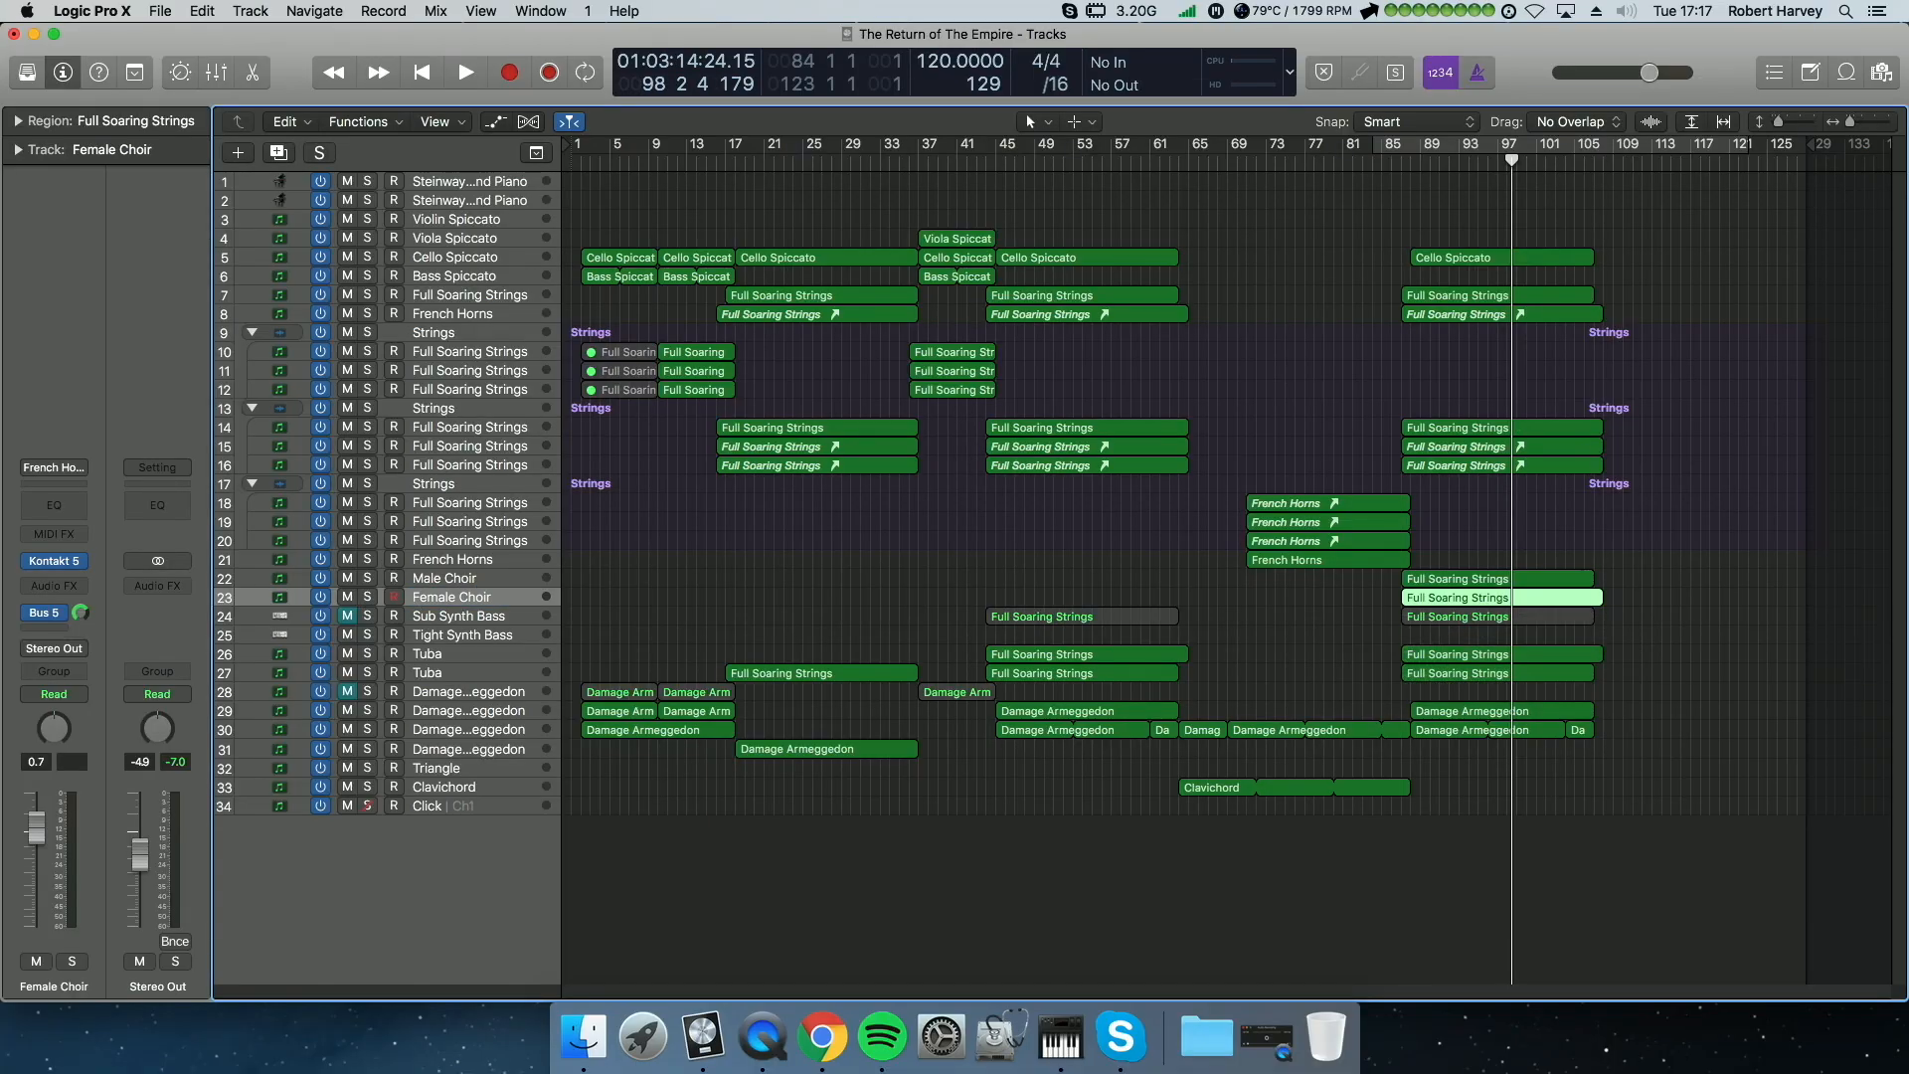
key(space)
key(p)
key(super+a)
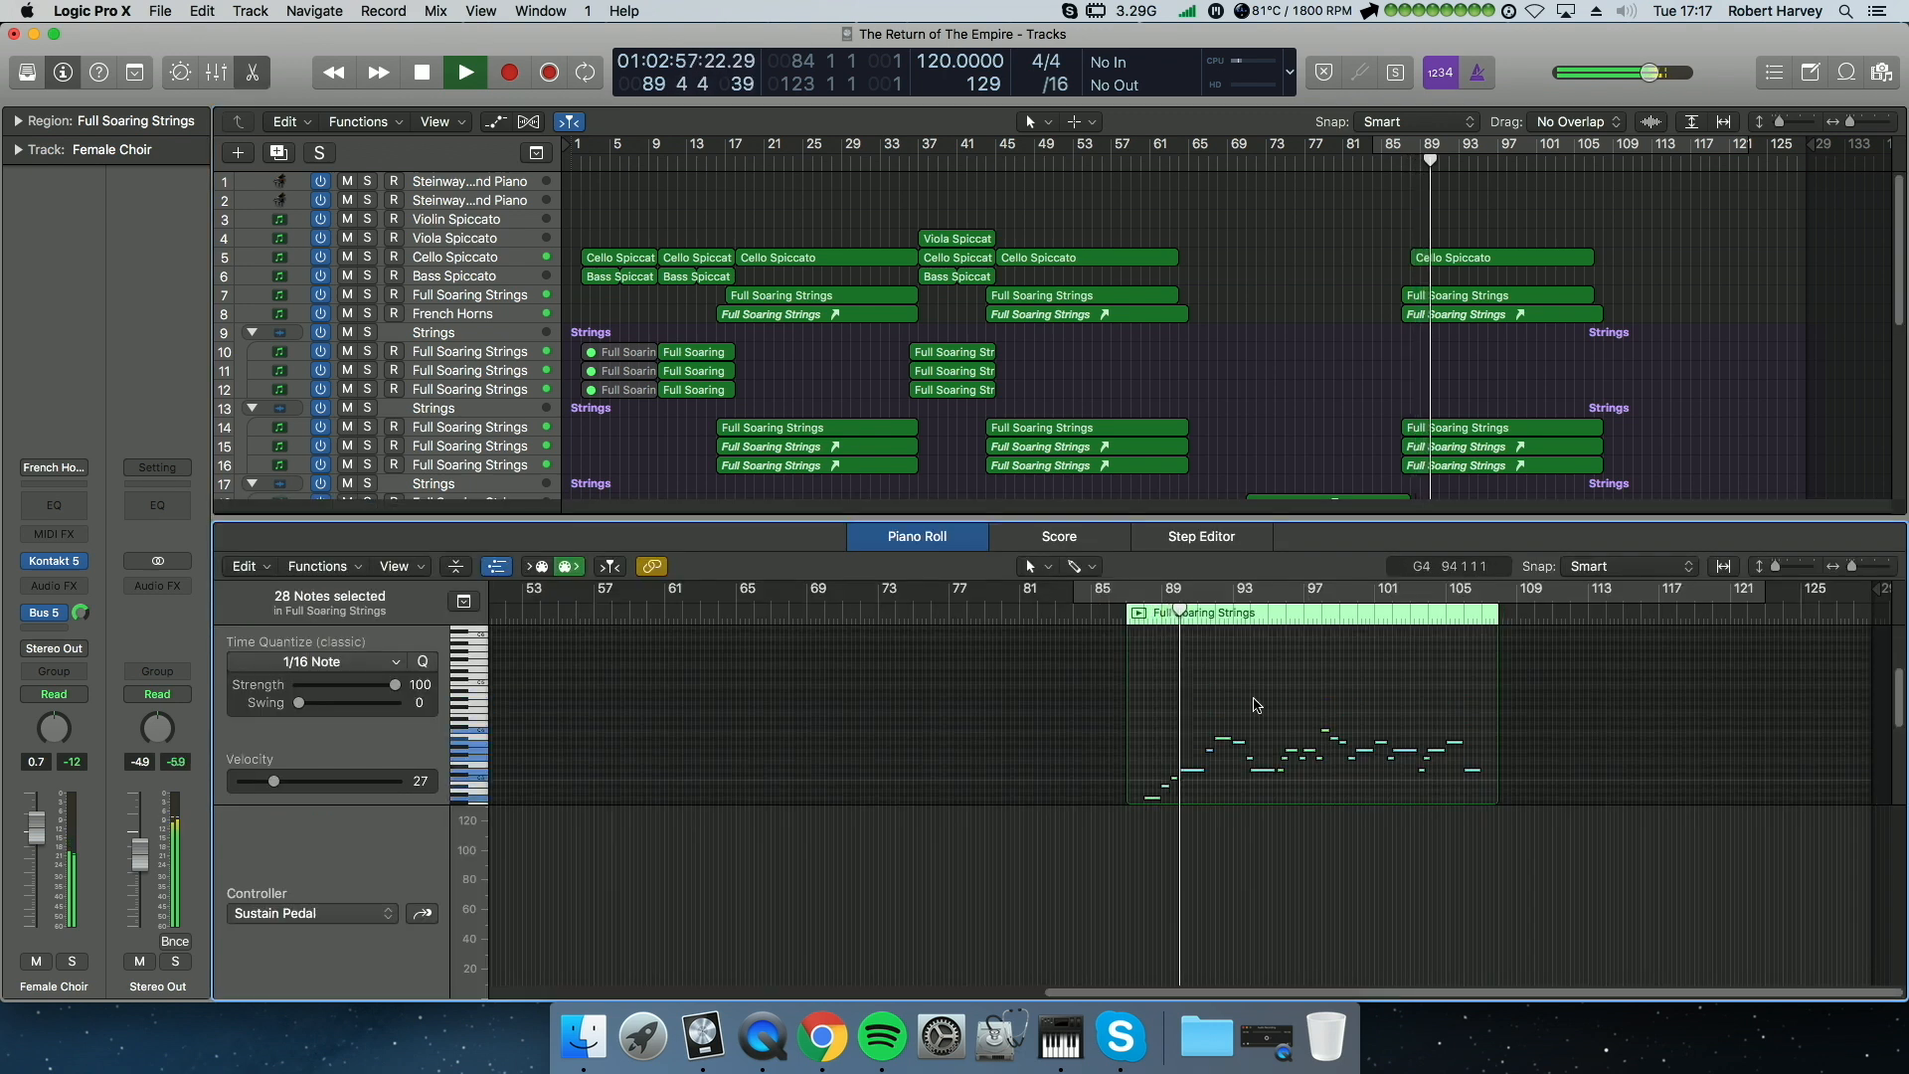
Step: Solo the Female Choir track to audition its part and restore the full mix
key(p)
click(368, 597)
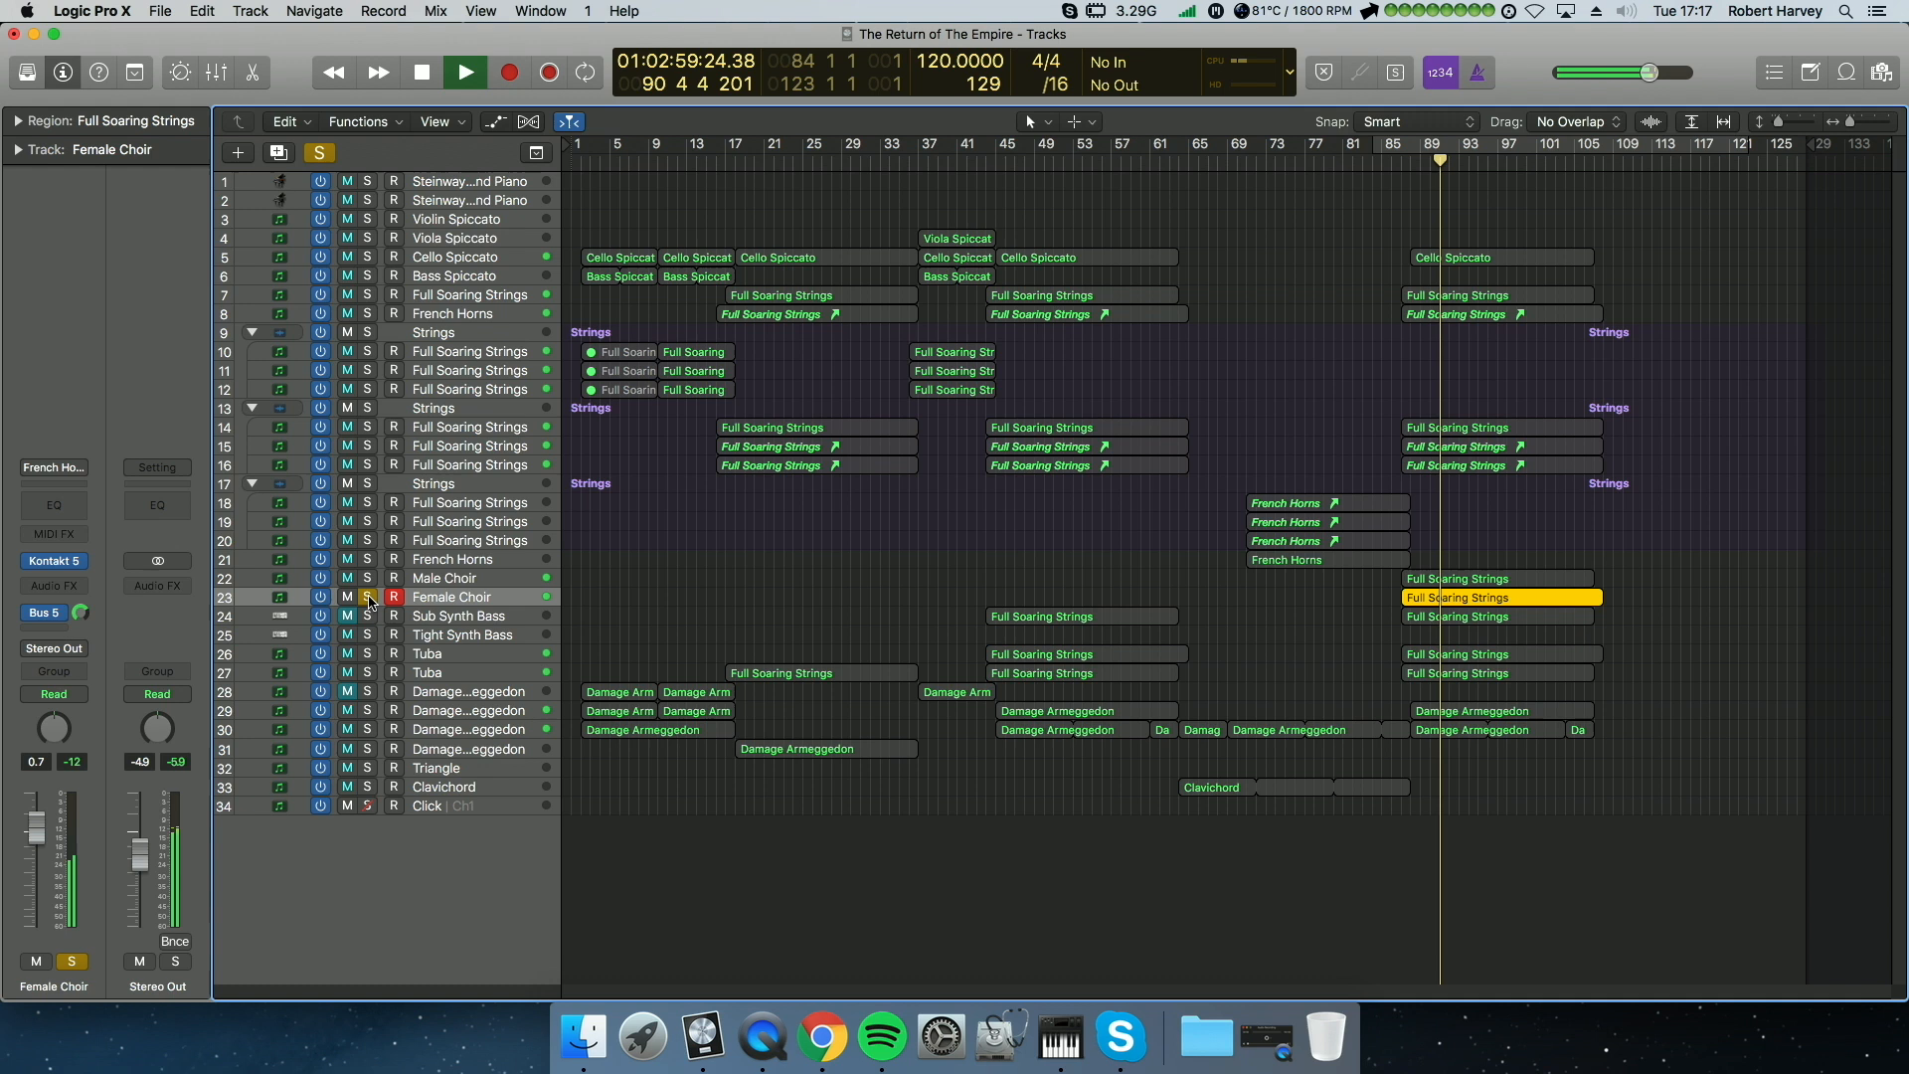
click(368, 598)
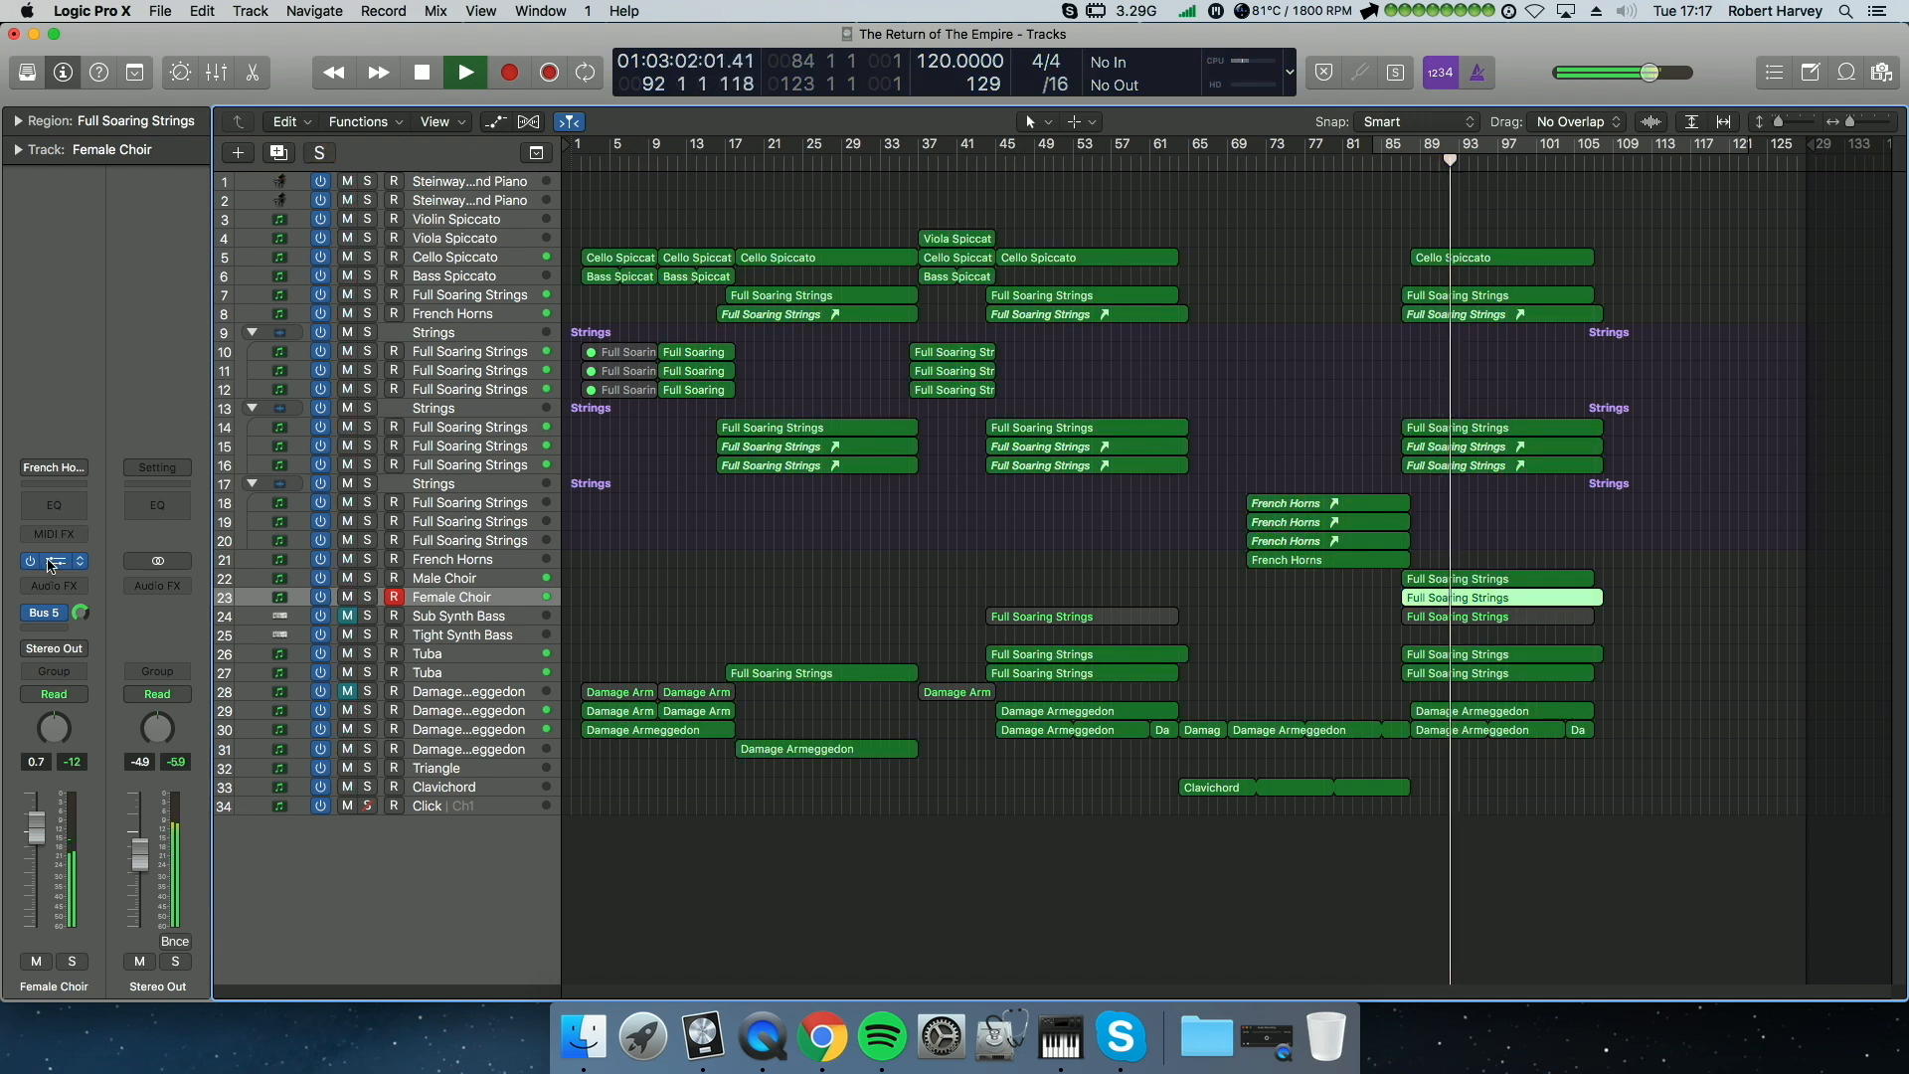
Step: Raise the Venus All Vowel Sustains instrument's volume slightly in the Female Choir track's Kontakt and hide the plug-in window
click(86, 563)
drag(1035, 295, 1042, 296)
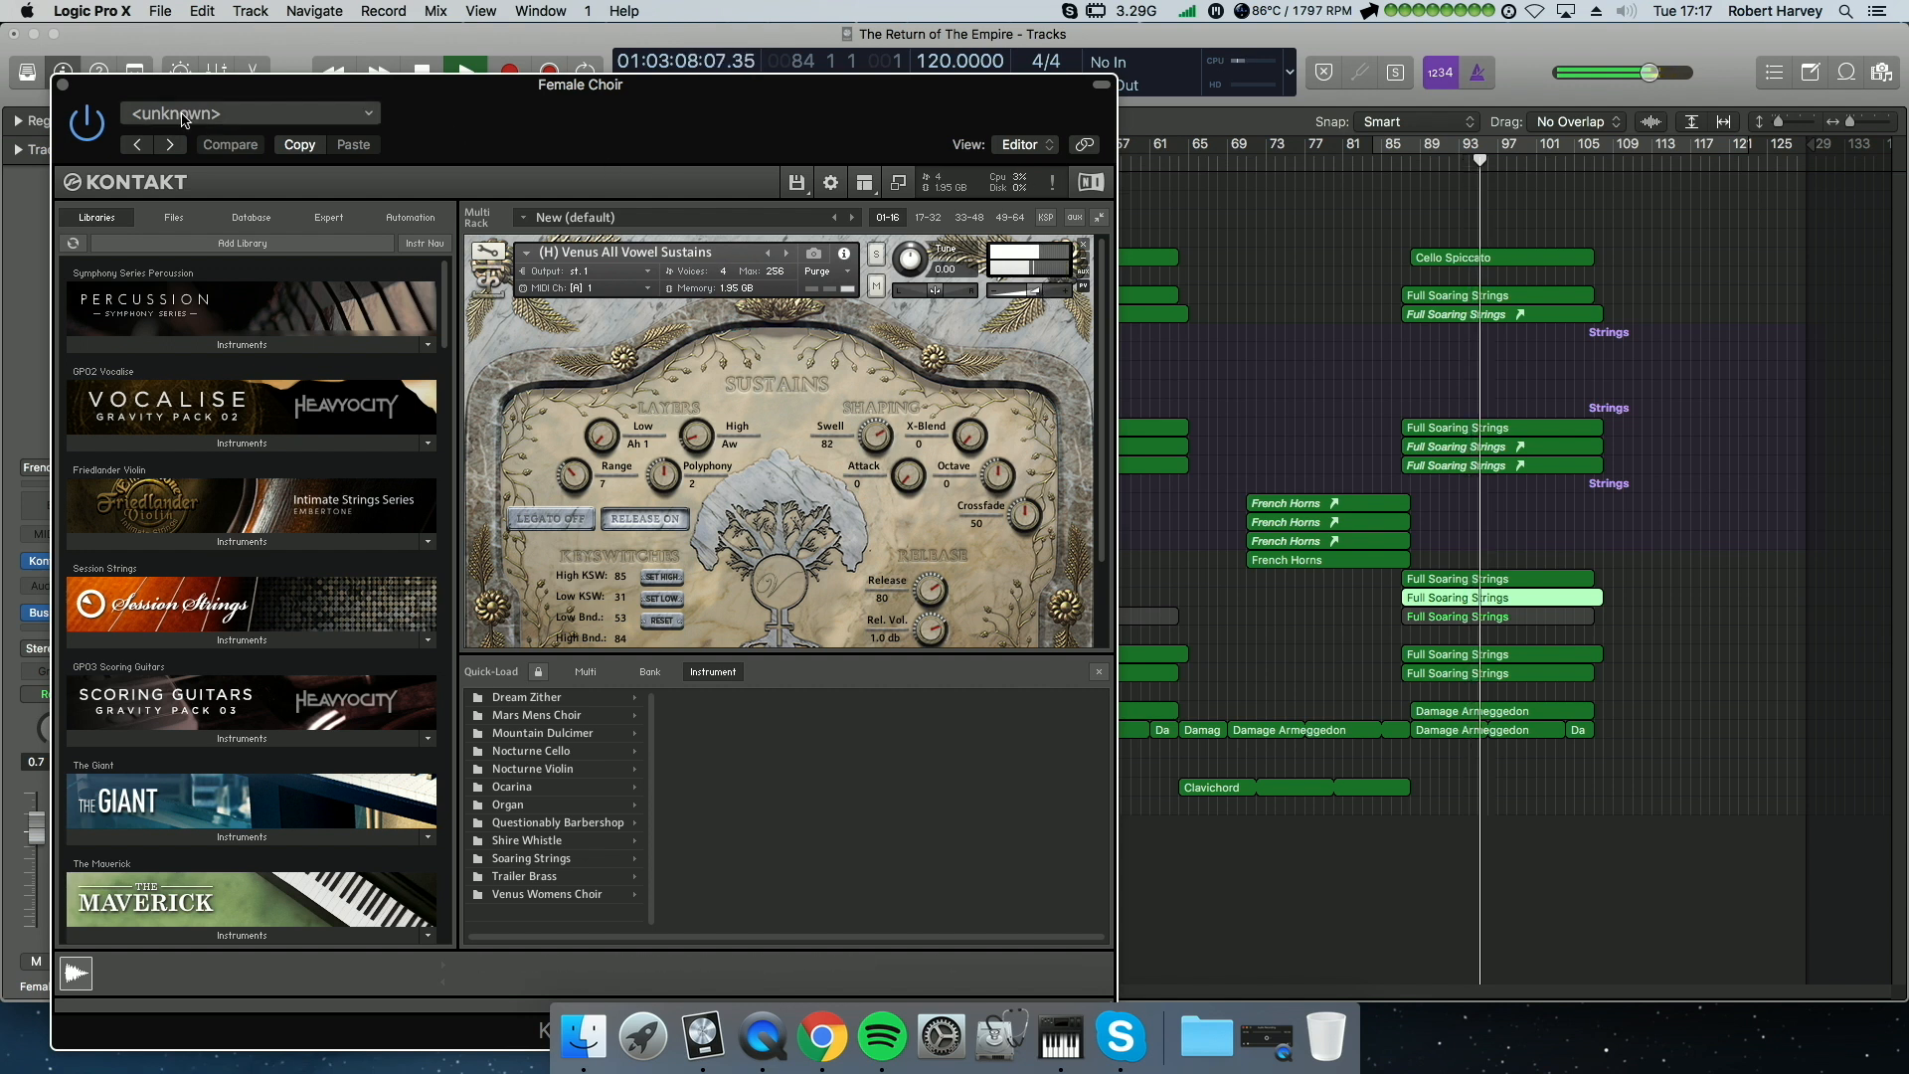
key(v)
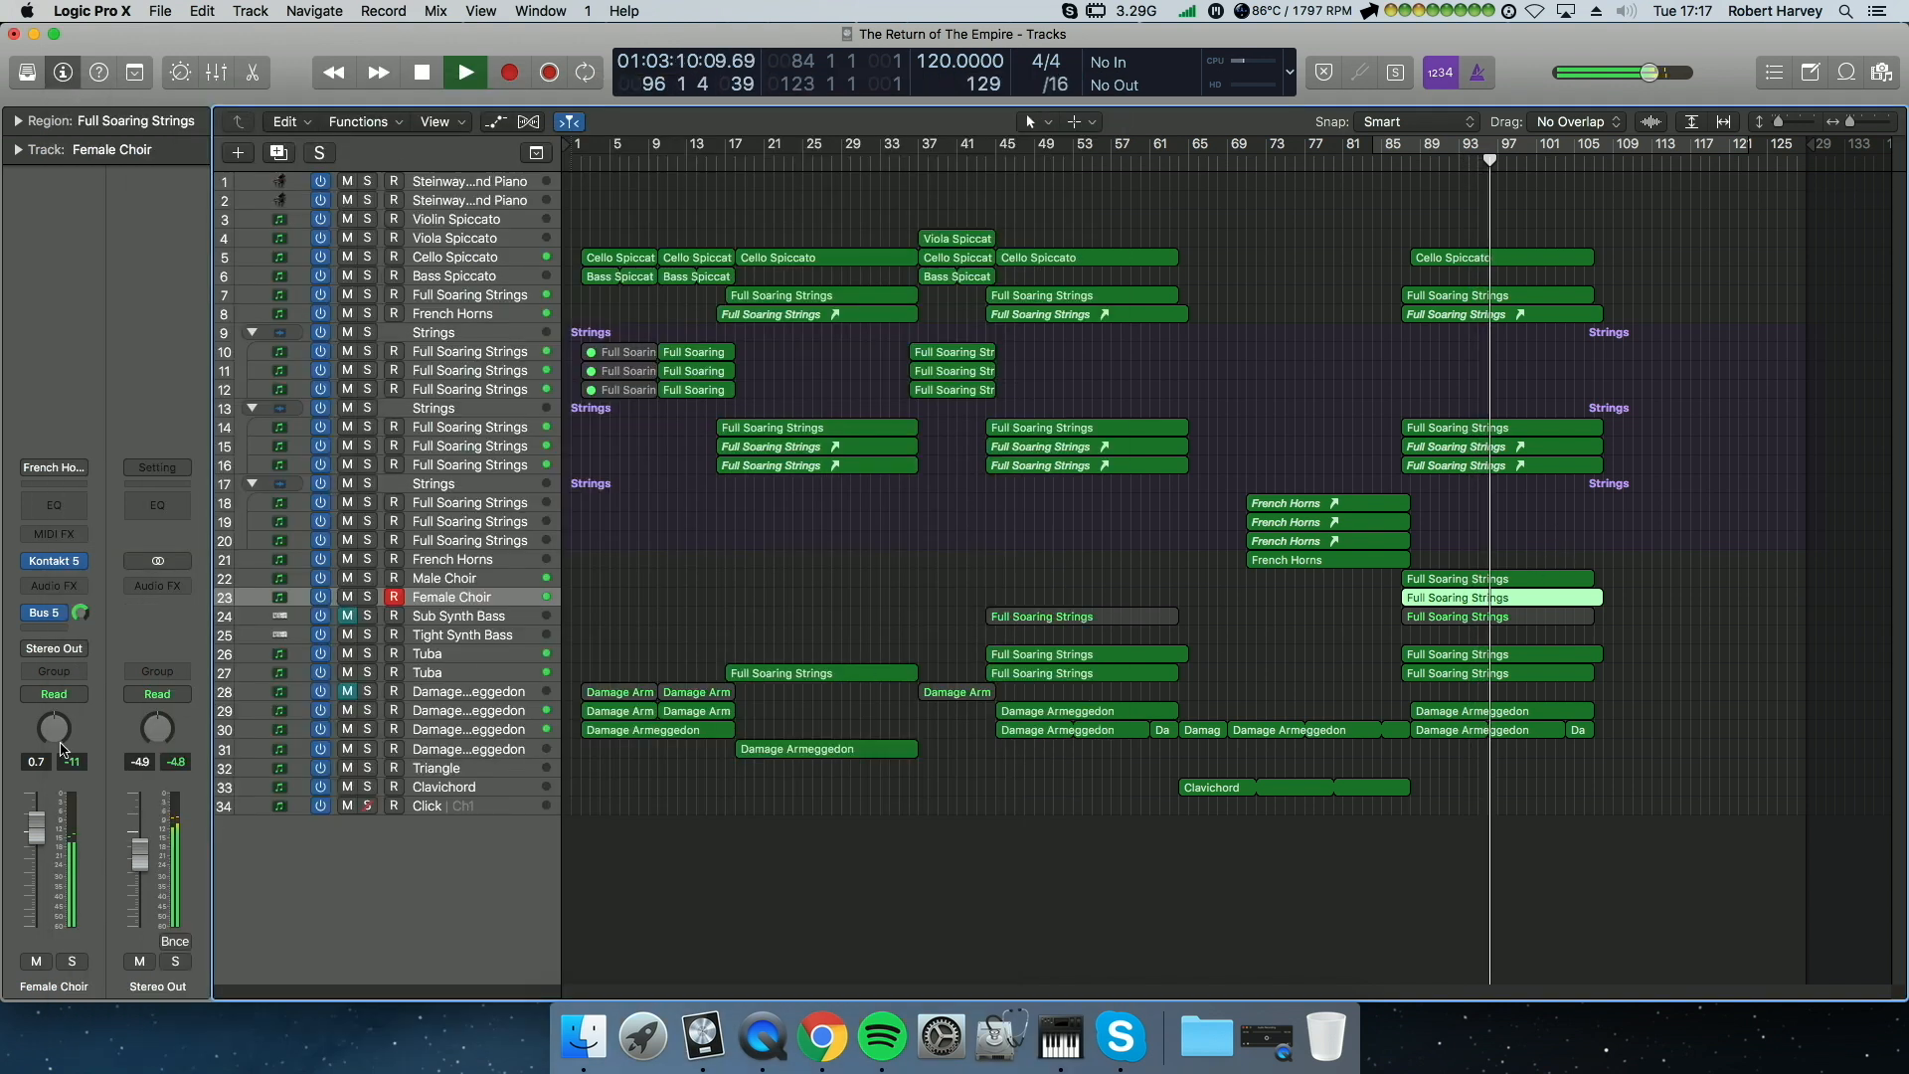
key(v)
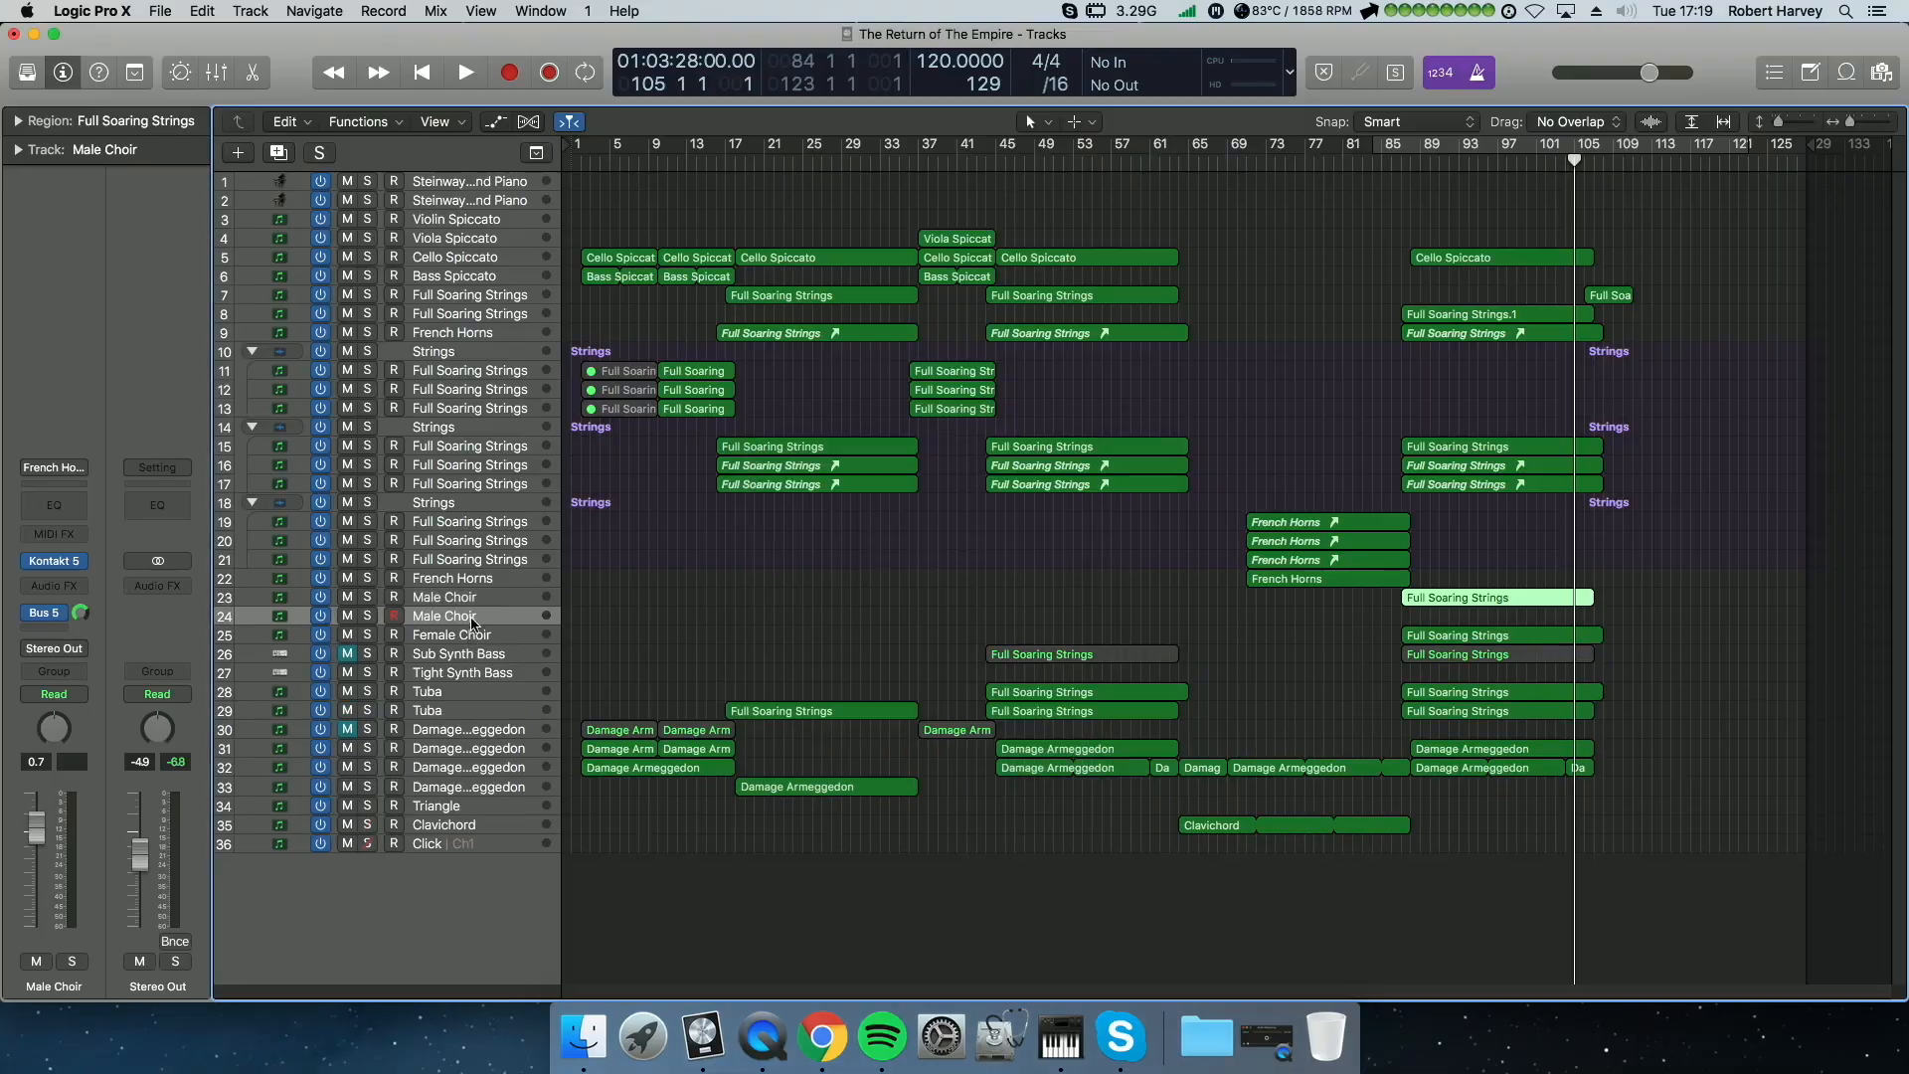
Step: Duplicate the Female Choir track, copy the short Full Soaring Strings ending region at bar 105 to the second male and female choir tracks, and audition it
key(Down)
key(Down)
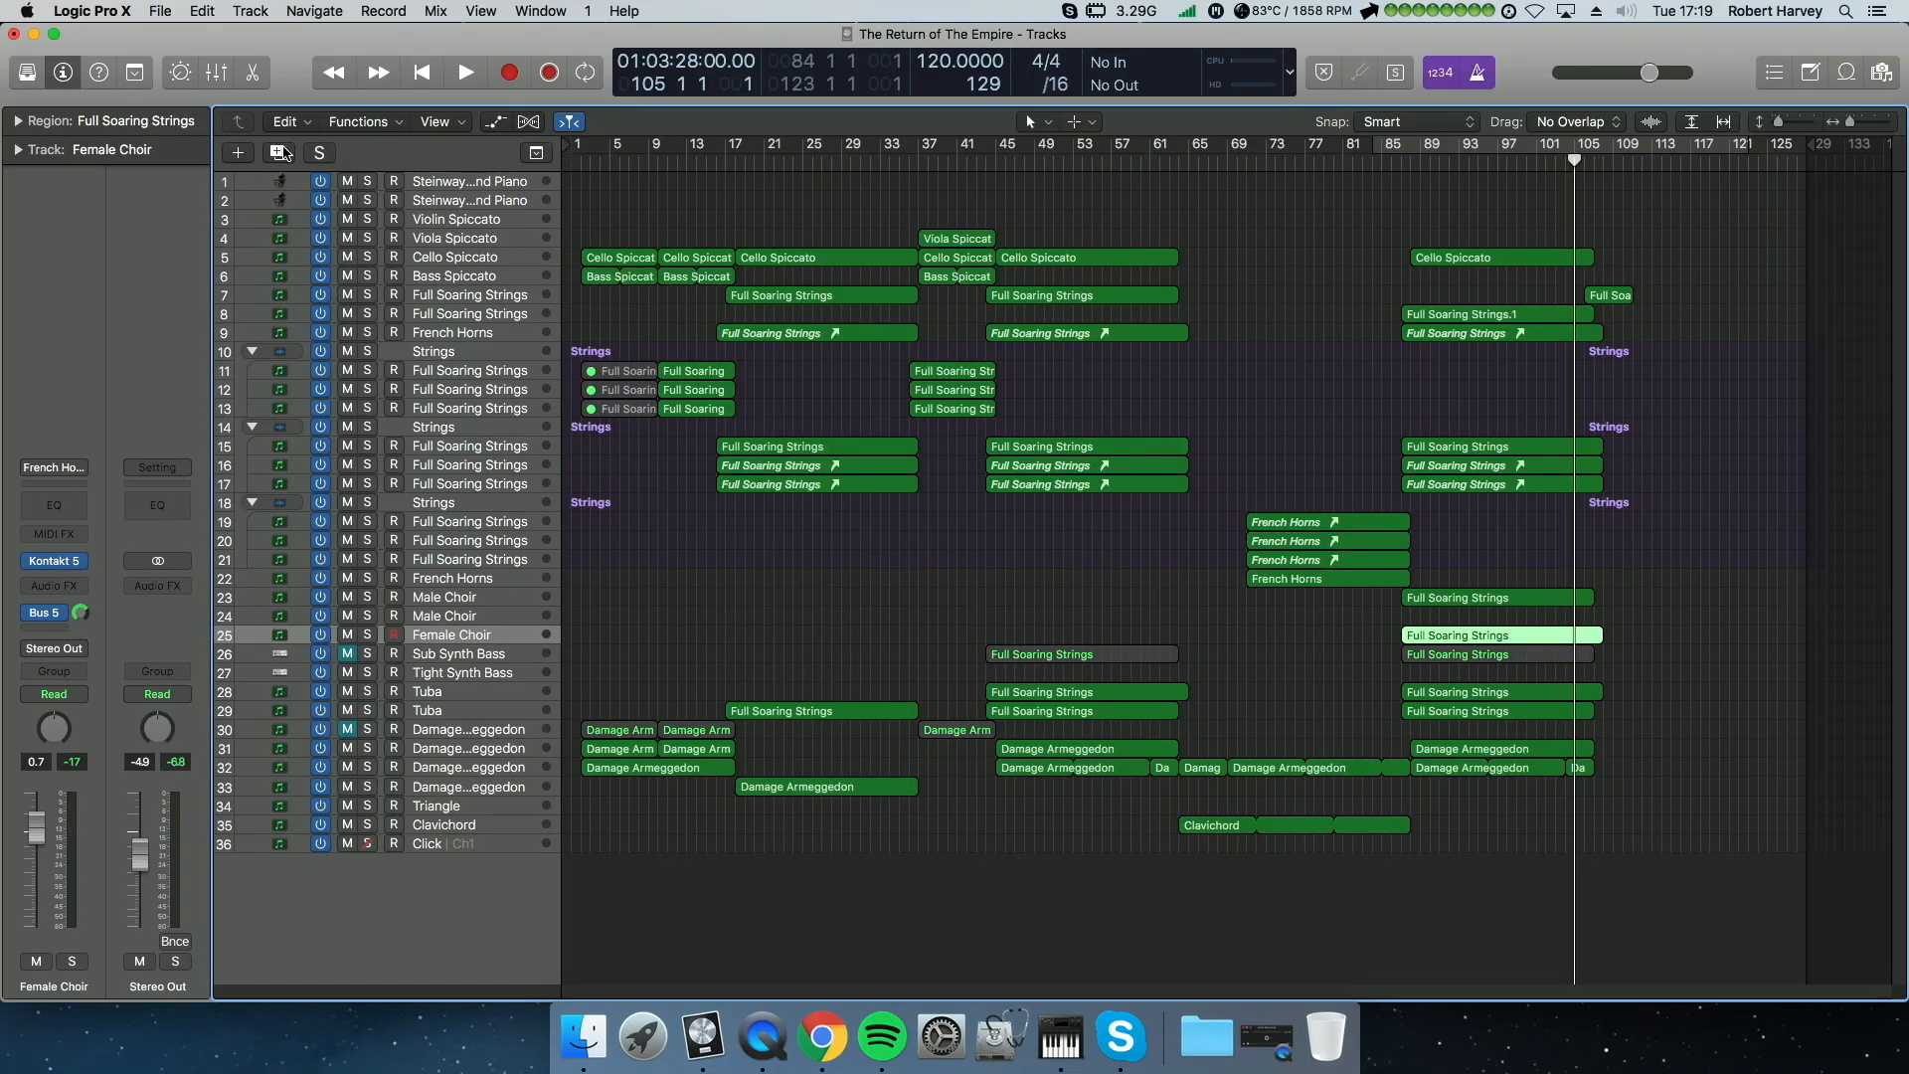
drag(1620, 295, 1612, 652)
key(space)
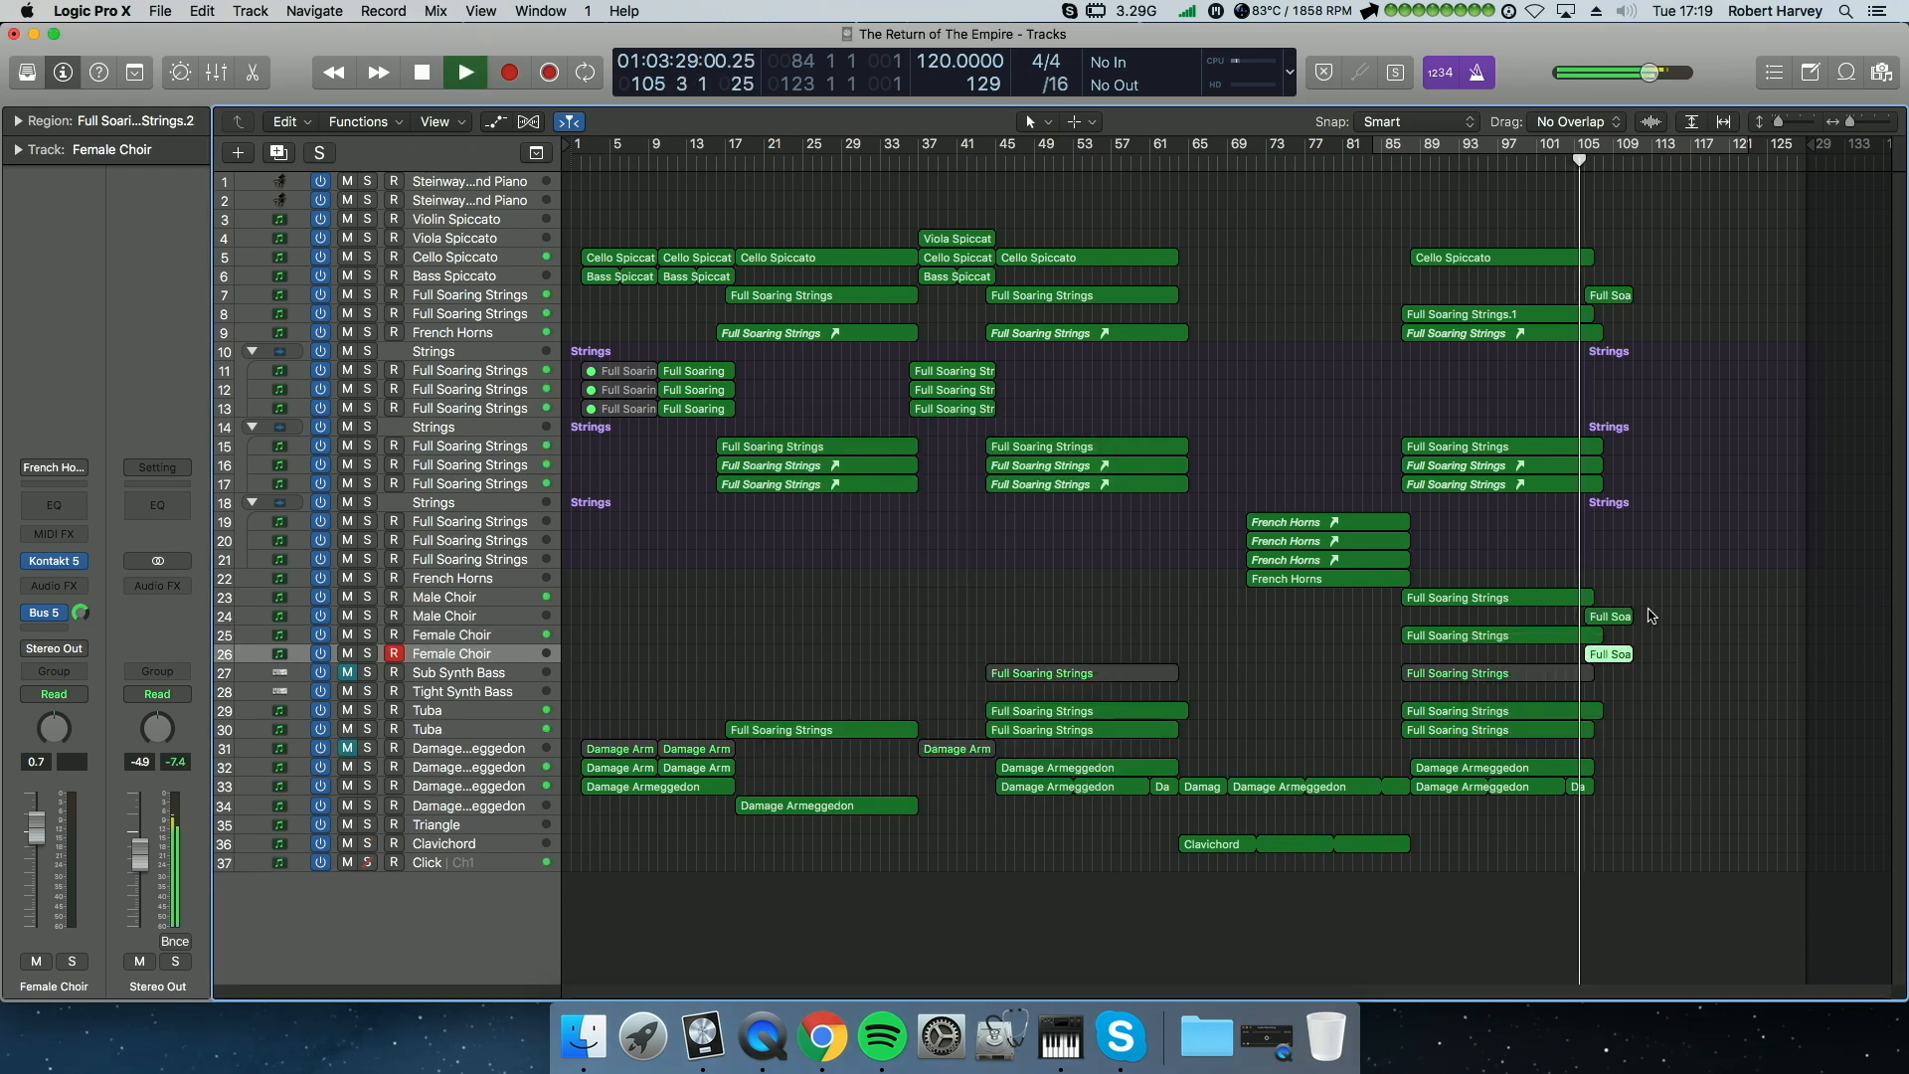
click(1643, 618)
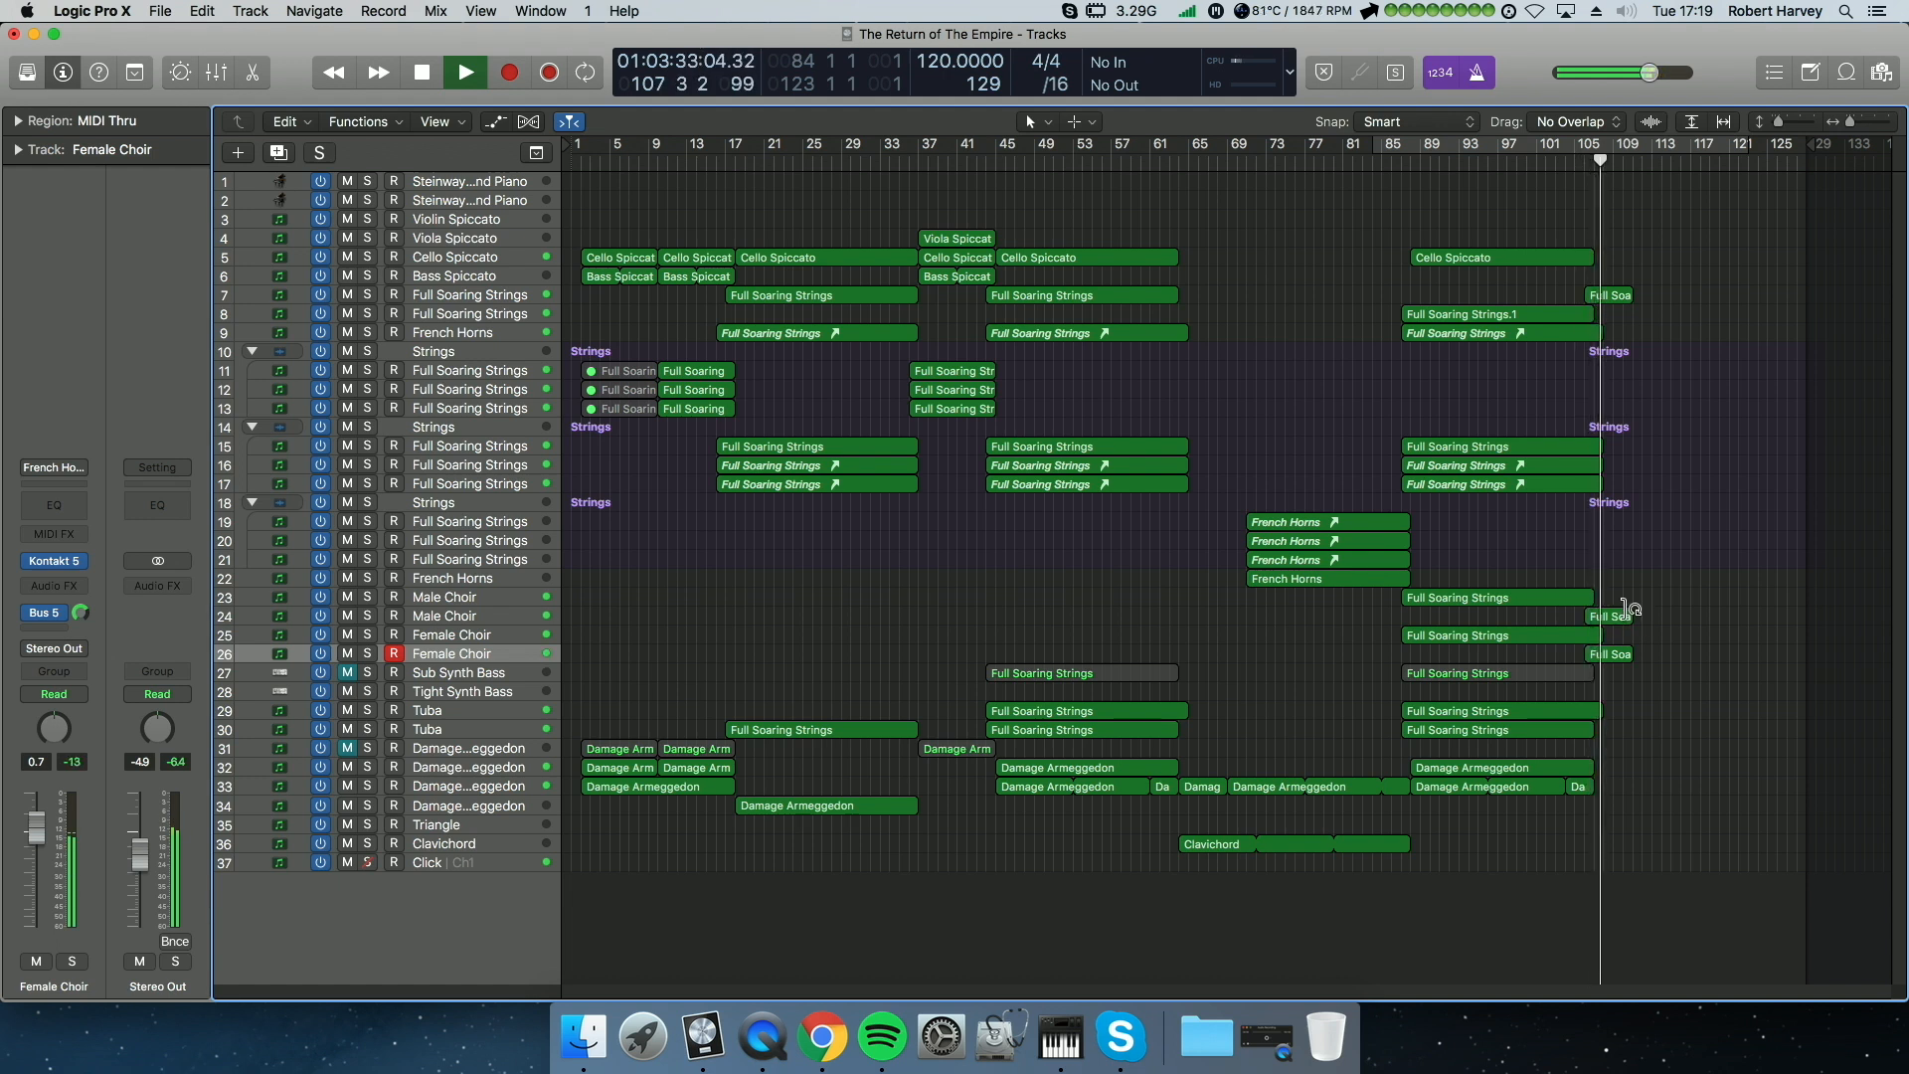
double_click(1616, 657)
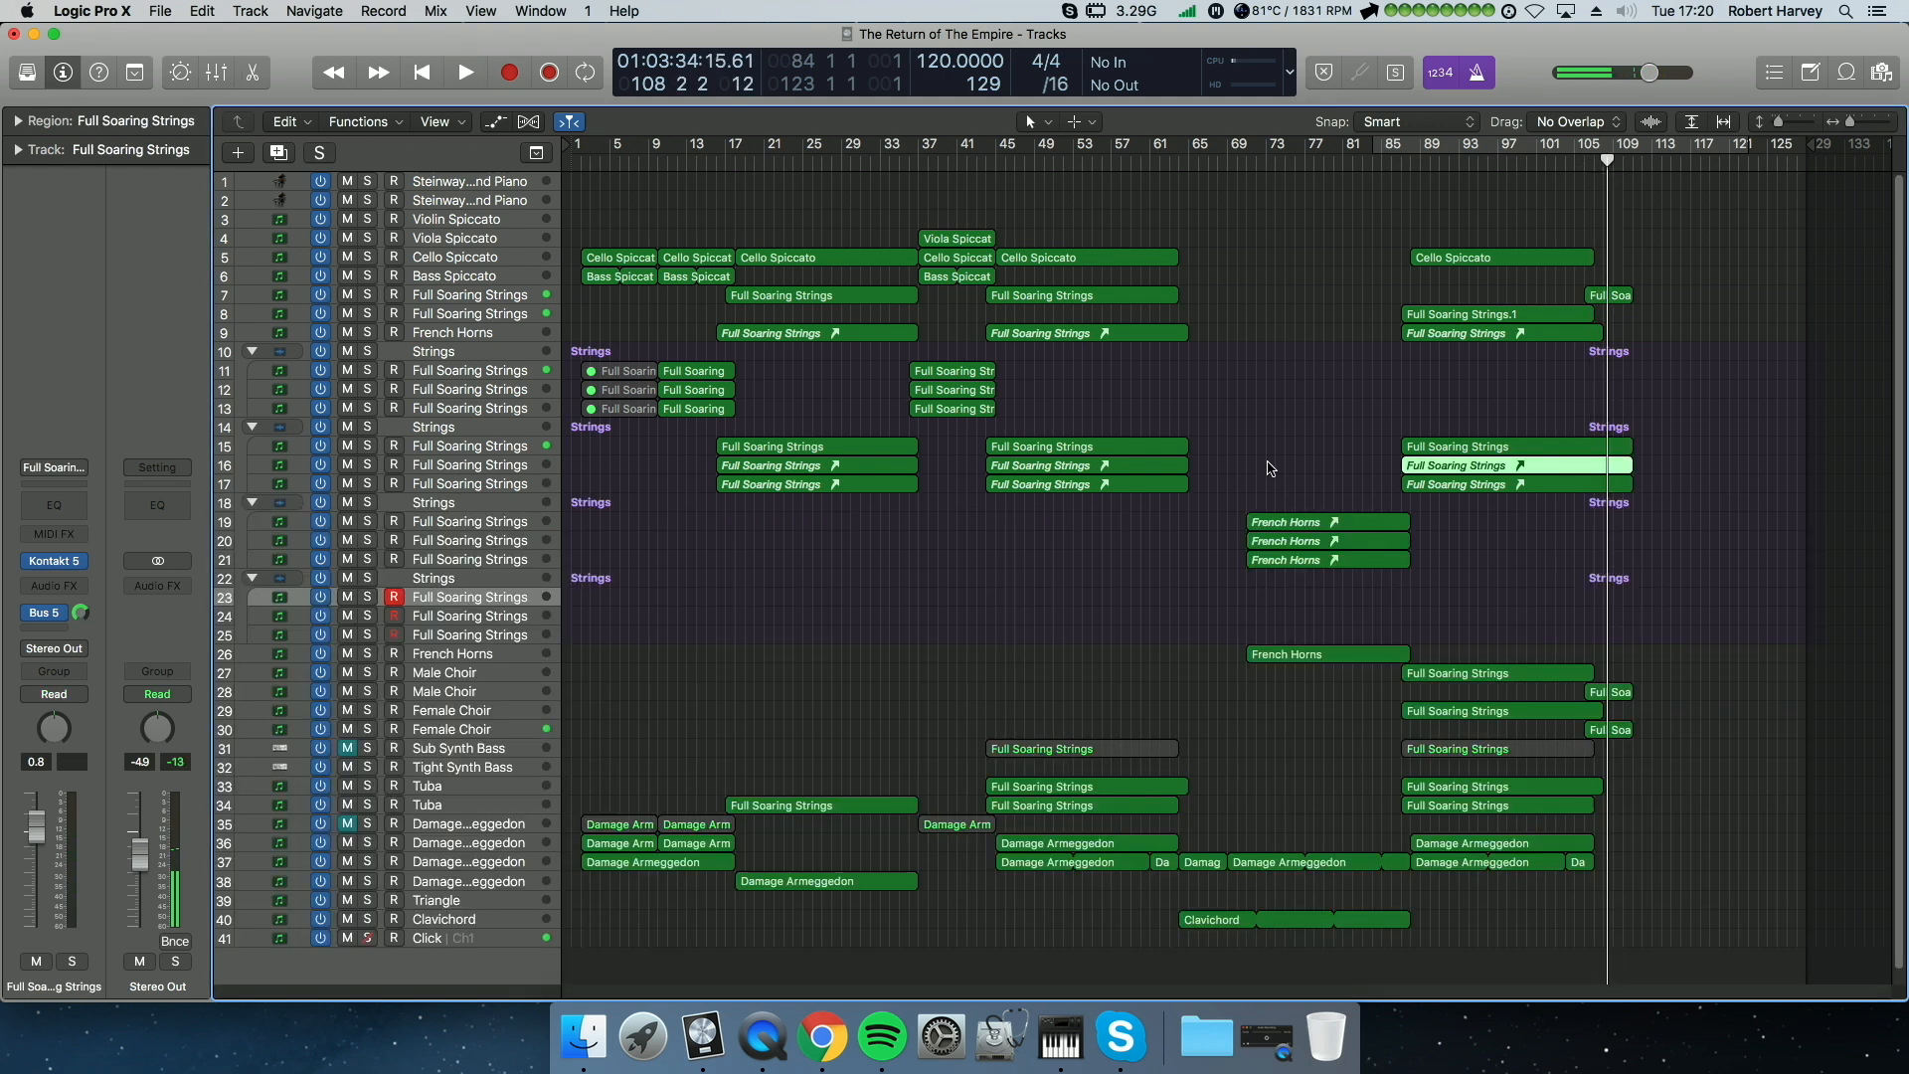
Step: Delete the Full Soaring Strings alias regions on tracks 16 and 17 in all three sections and open the first track 15 region for editing
click(1315, 415)
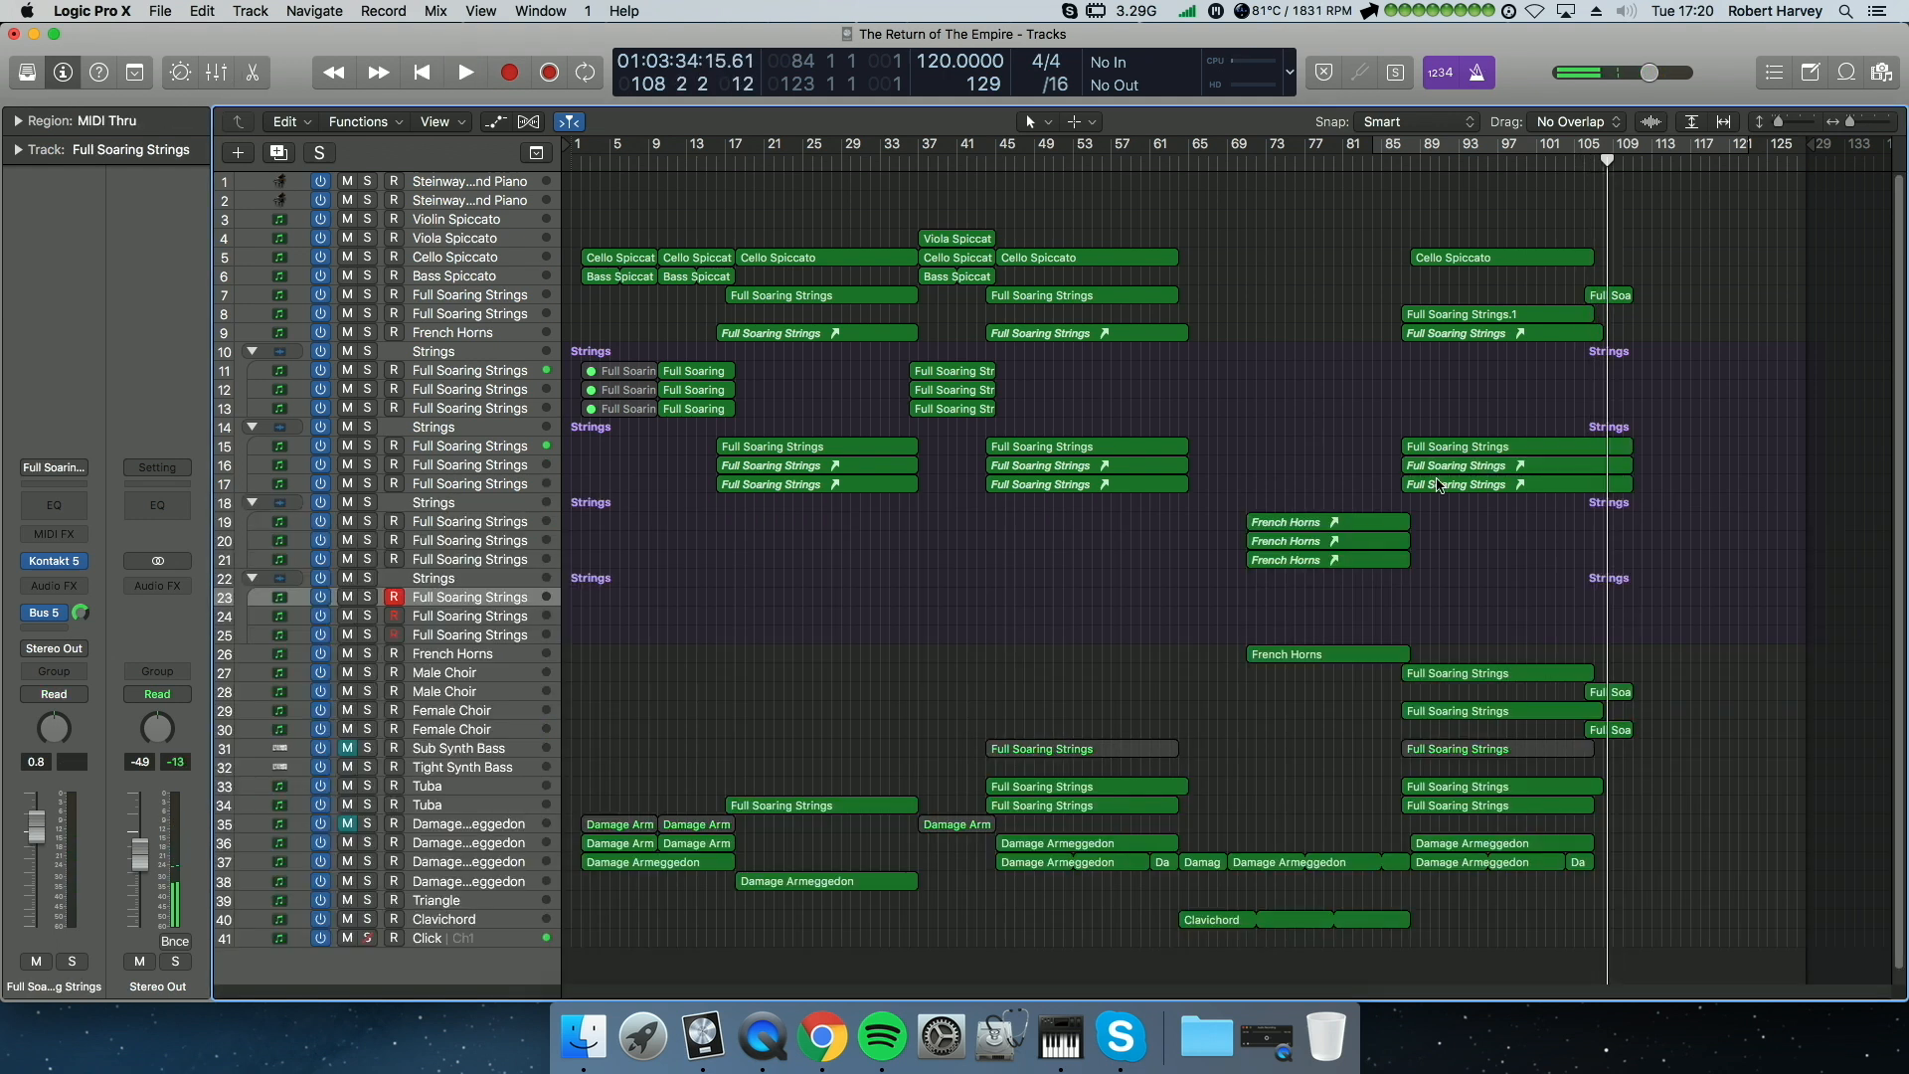
drag(1521, 503, 1517, 465)
key(Delete)
drag(1116, 515, 1137, 463)
key(Delete)
drag(793, 509, 813, 465)
key(Delete)
double_click(816, 446)
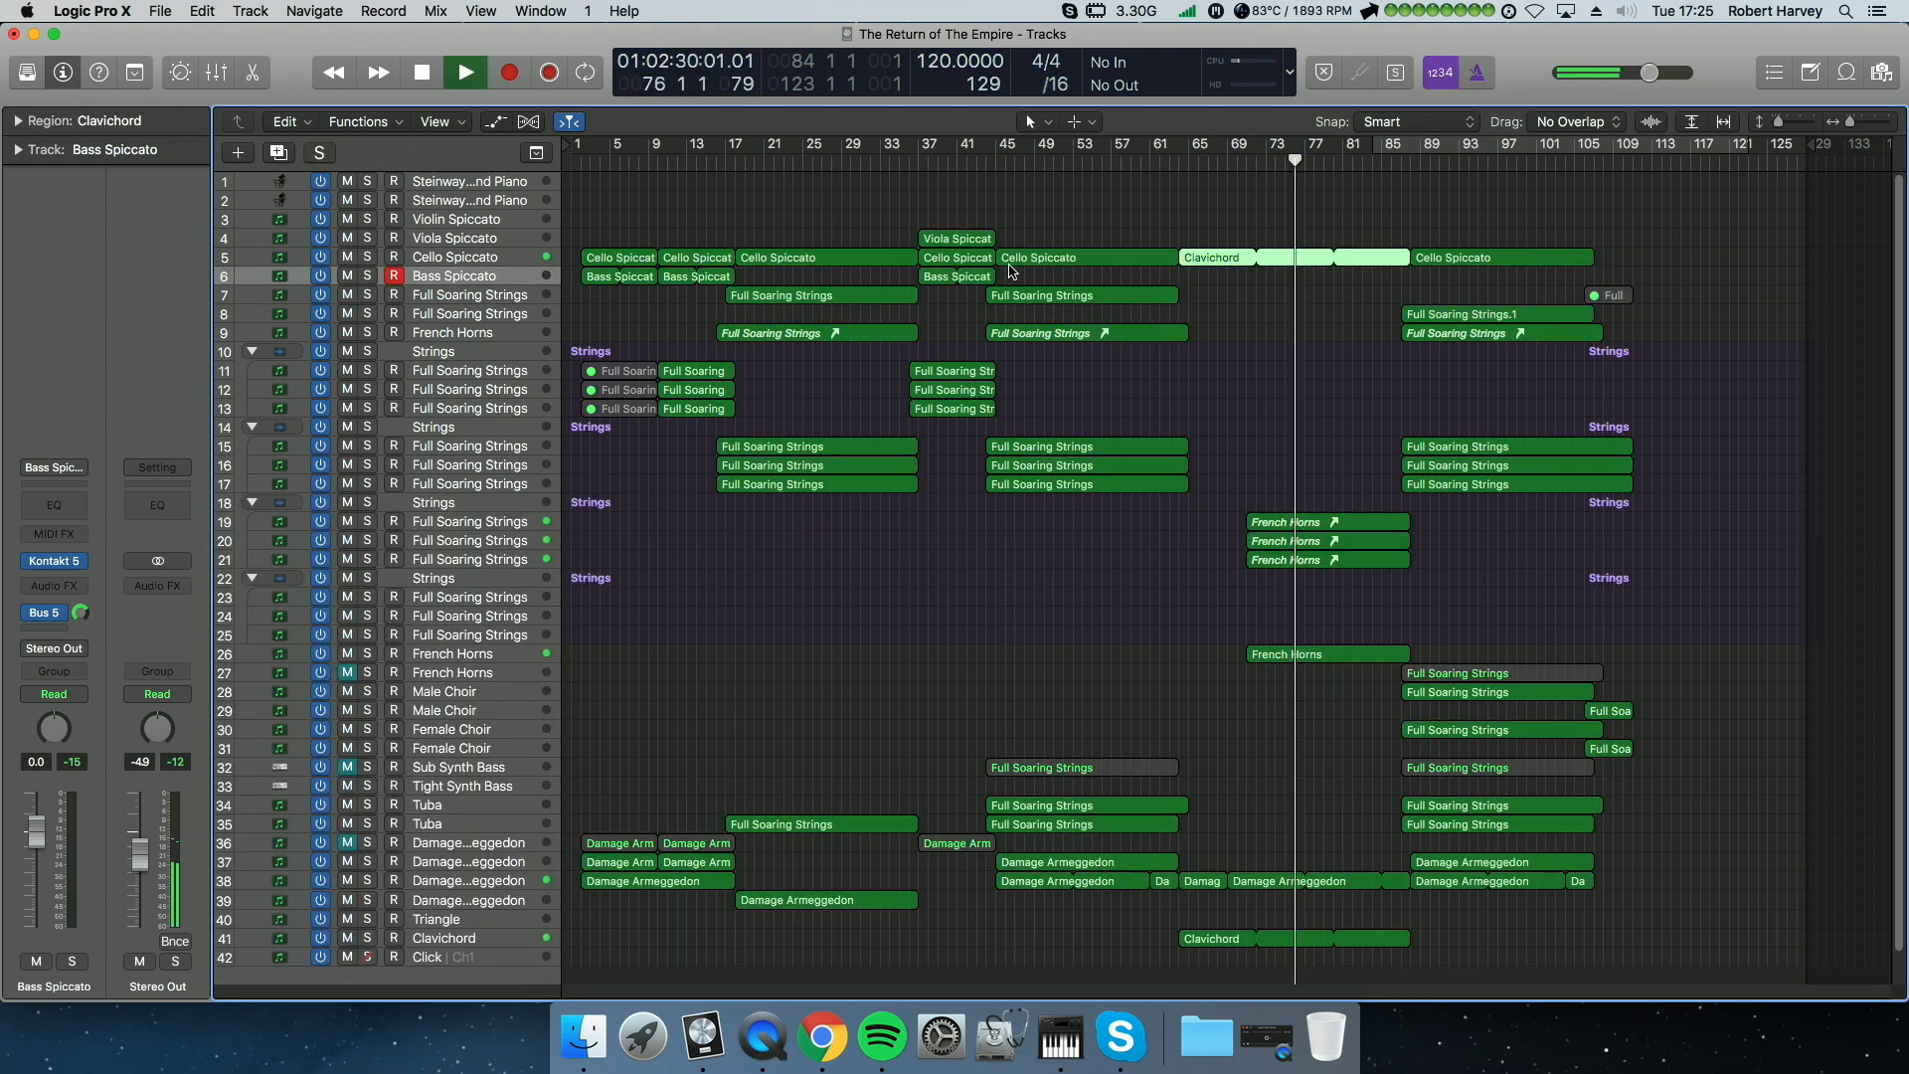
Step: Copy the last two Clavichord regions from the Cello Spiccato track to the Viola Spiccato track and check their notes in the Piano Roll
drag(1407, 254, 1292, 239)
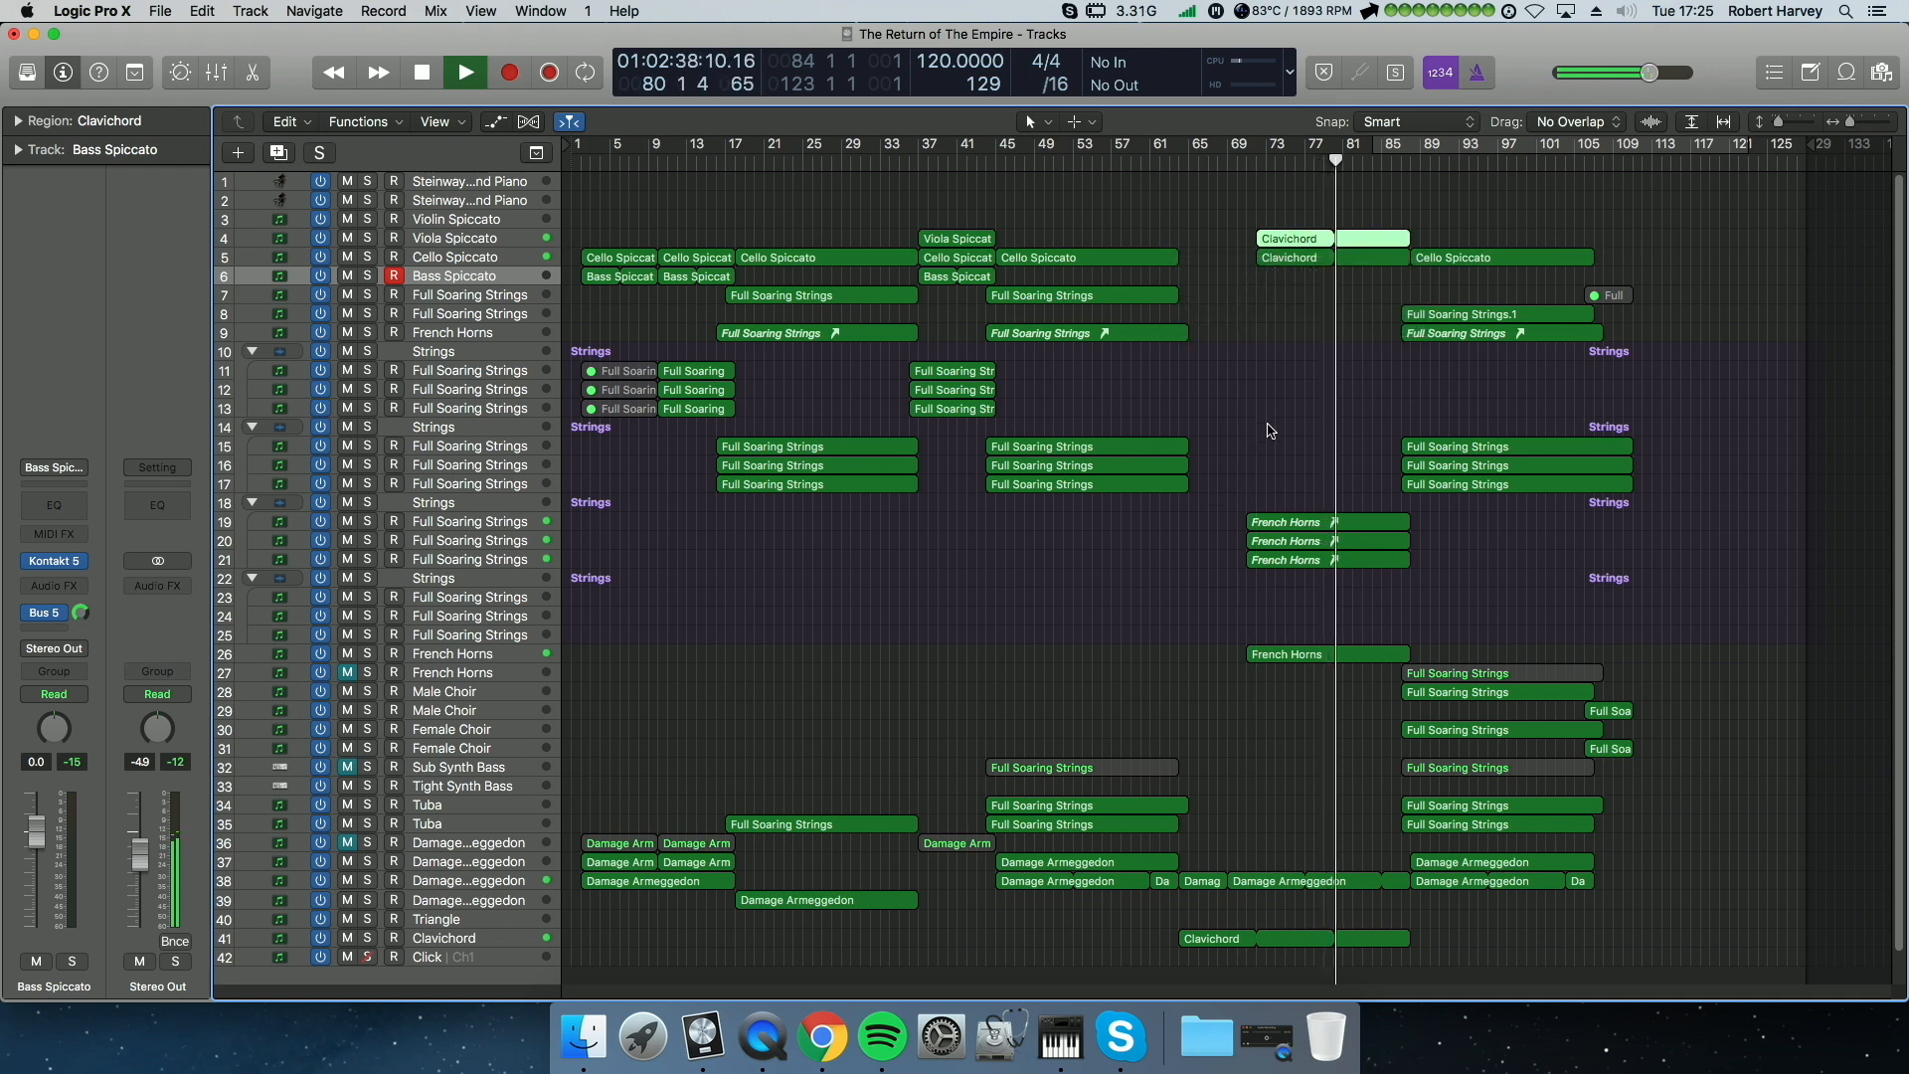
double_click(1311, 241)
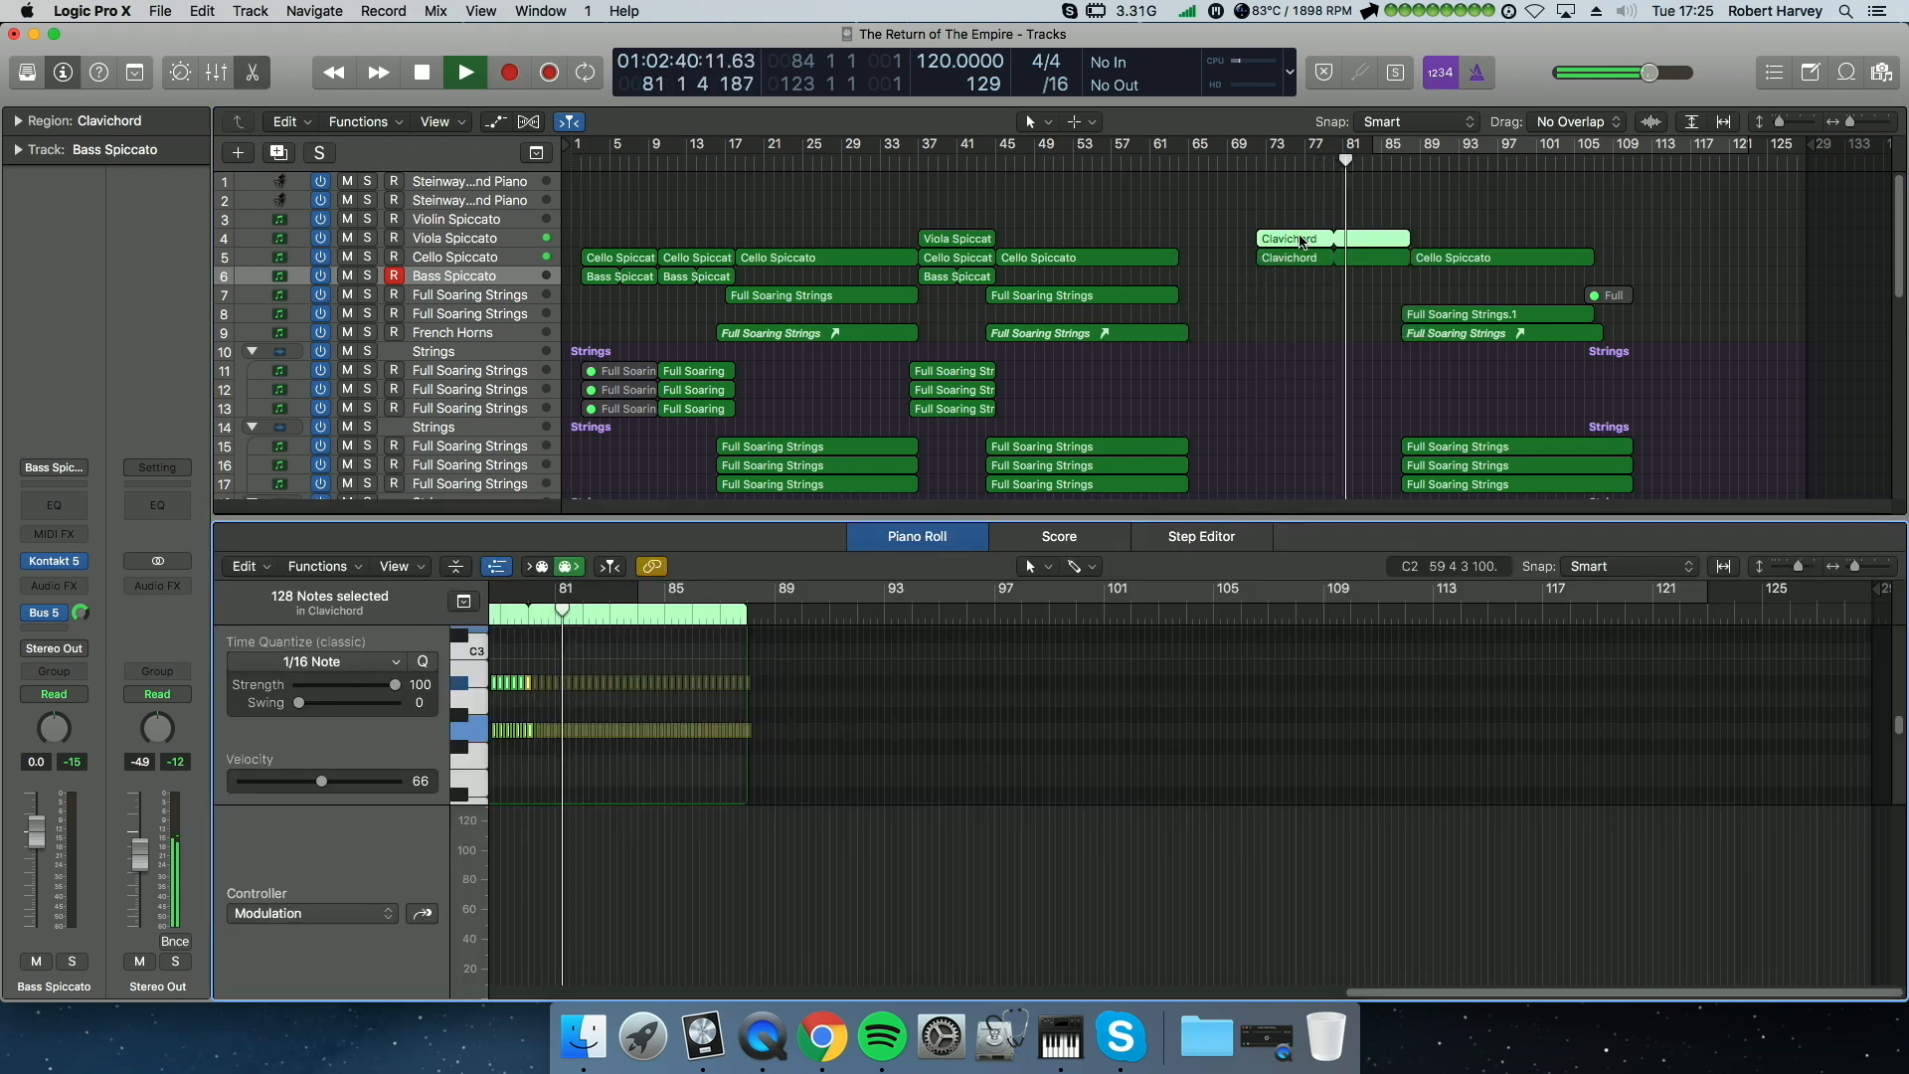
key(p)
Step: Copy the final Clavichord region to the Violin Spiccato track and show the Violins instrument's Performance page in Kontakt
click(1298, 241)
drag(1343, 236, 1365, 201)
drag(1480, 197, 1363, 215)
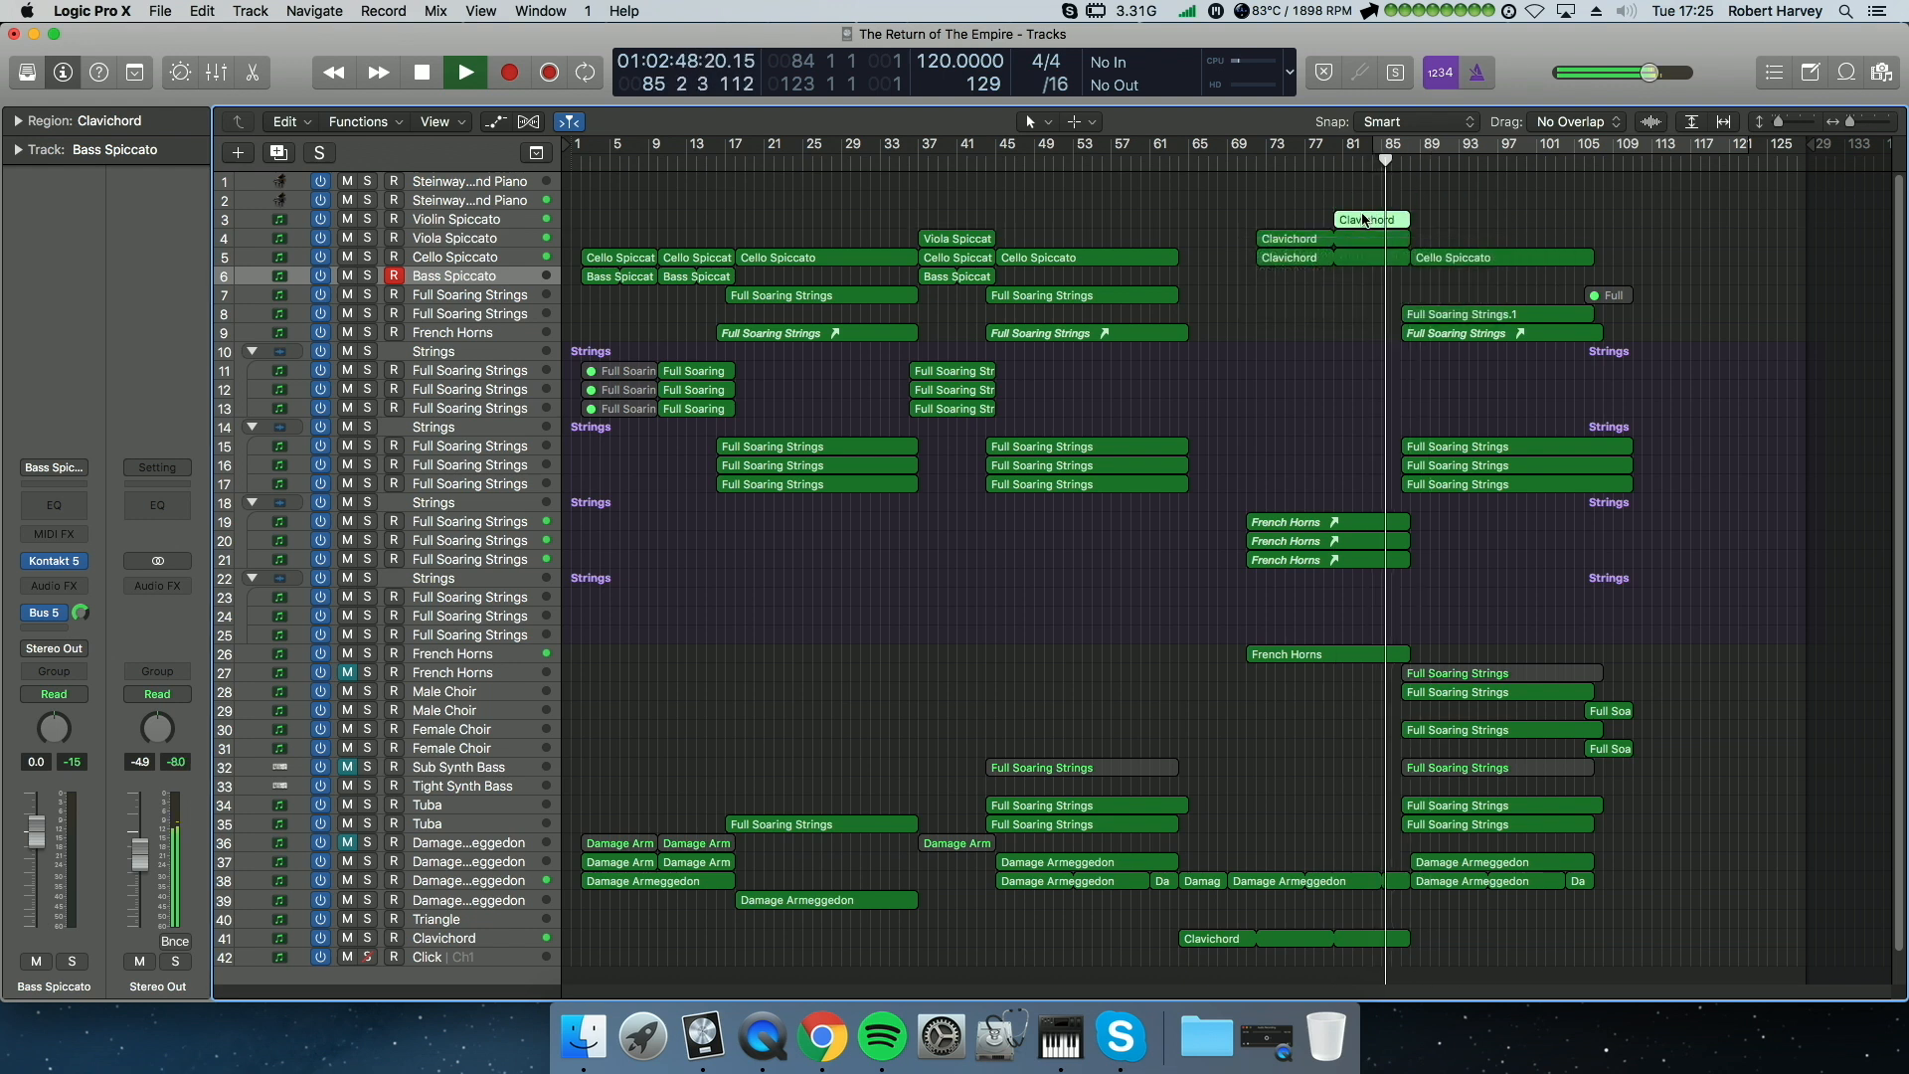
click(368, 220)
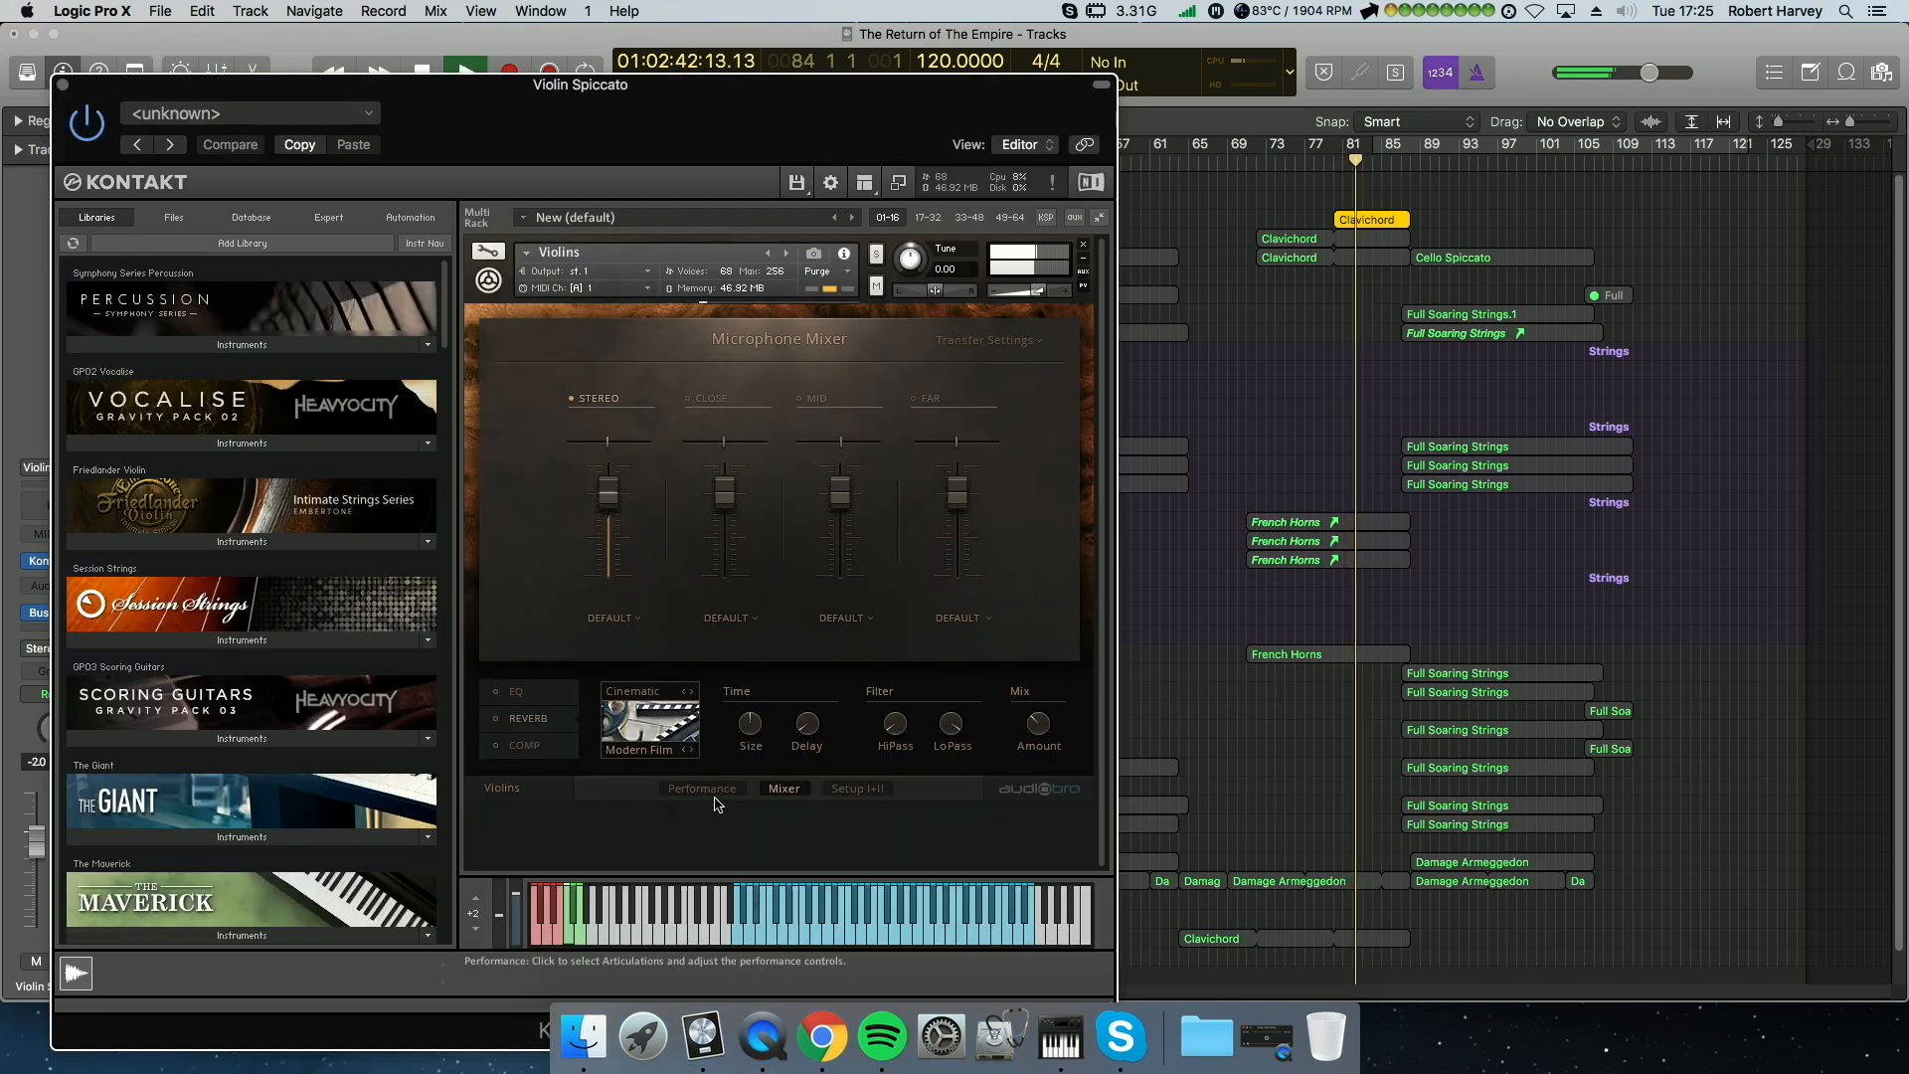
click(713, 792)
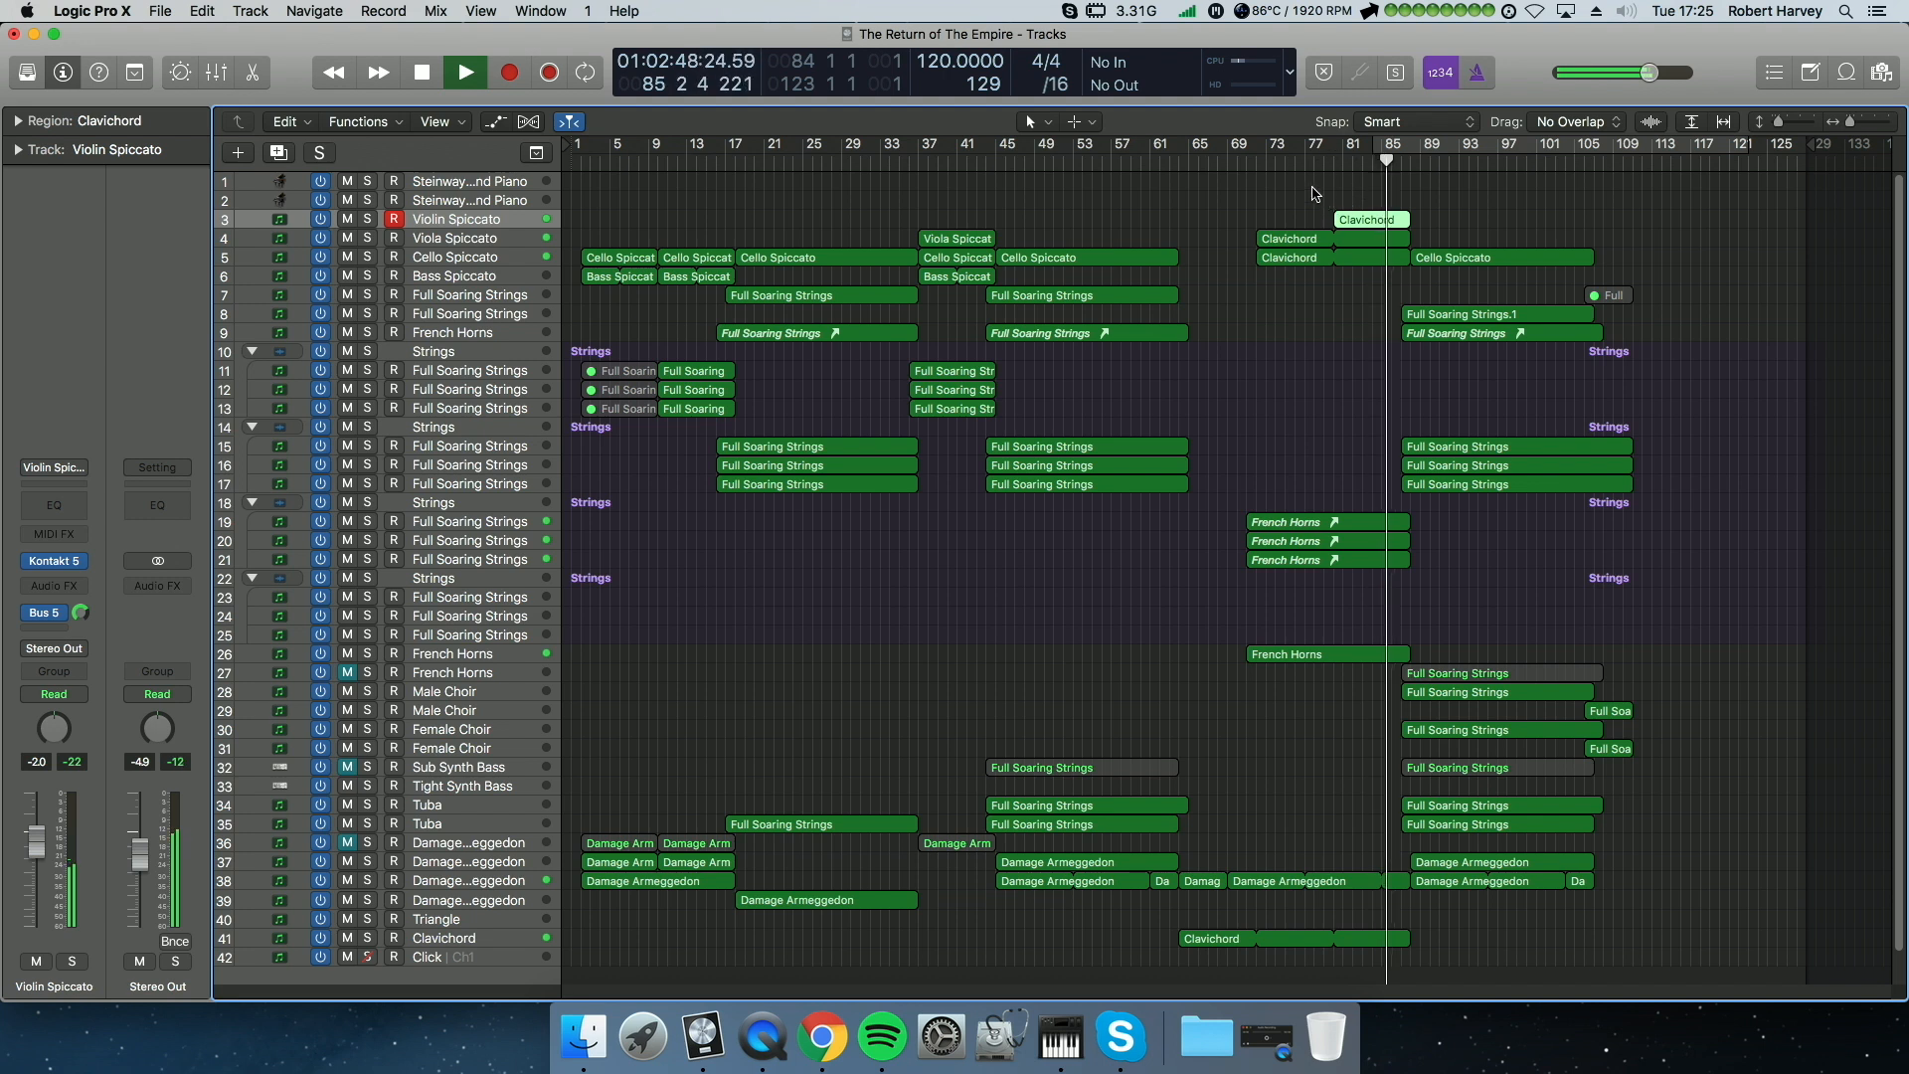
Step: Copy the Cello Spiccato region at bar 87 to a Violin Spiccato track and transpose all its notes up an octave
drag(1452, 258, 1450, 225)
double_click(1450, 225)
key(super+a)
key(alt+shift+Up)
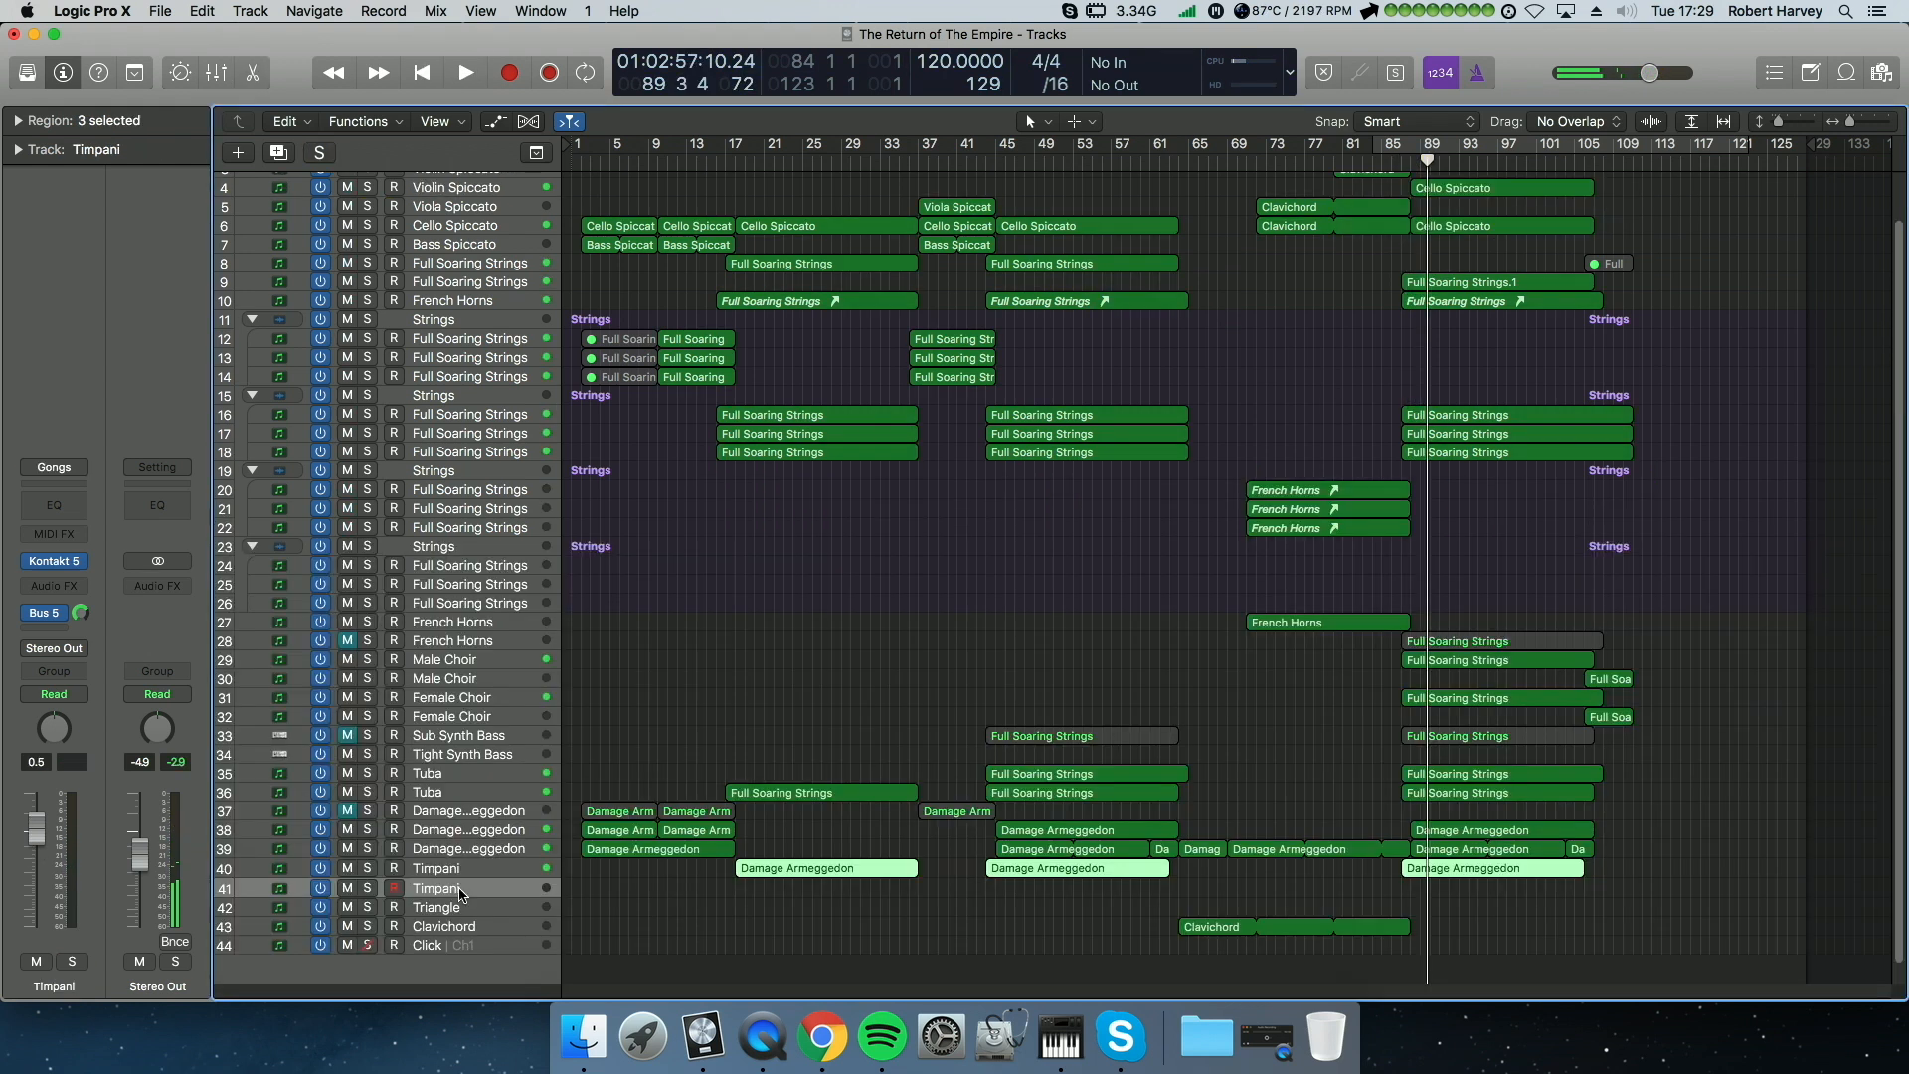
Step: Load the Tam Tam setting on the second Timpani track, start its long note slightly earlier before bar 88, and audition the hit
click(461, 895)
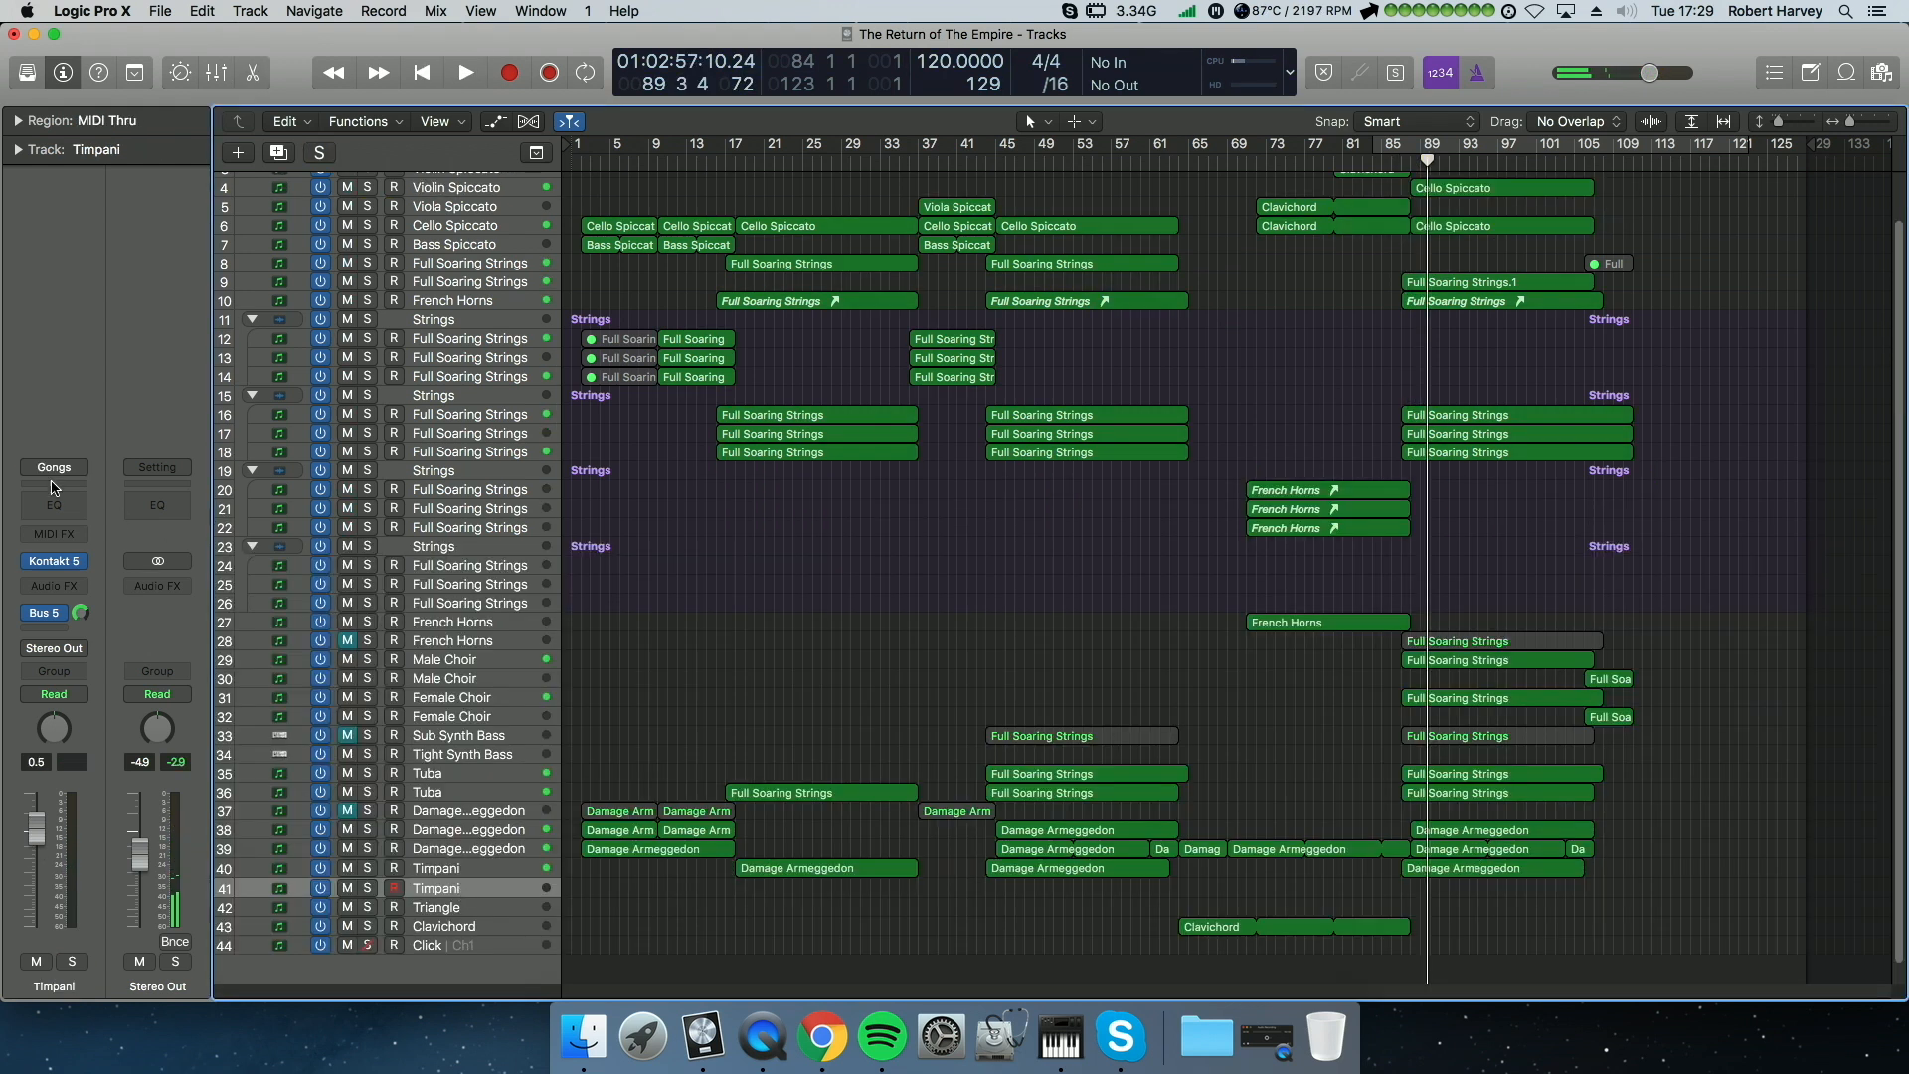
click(54, 467)
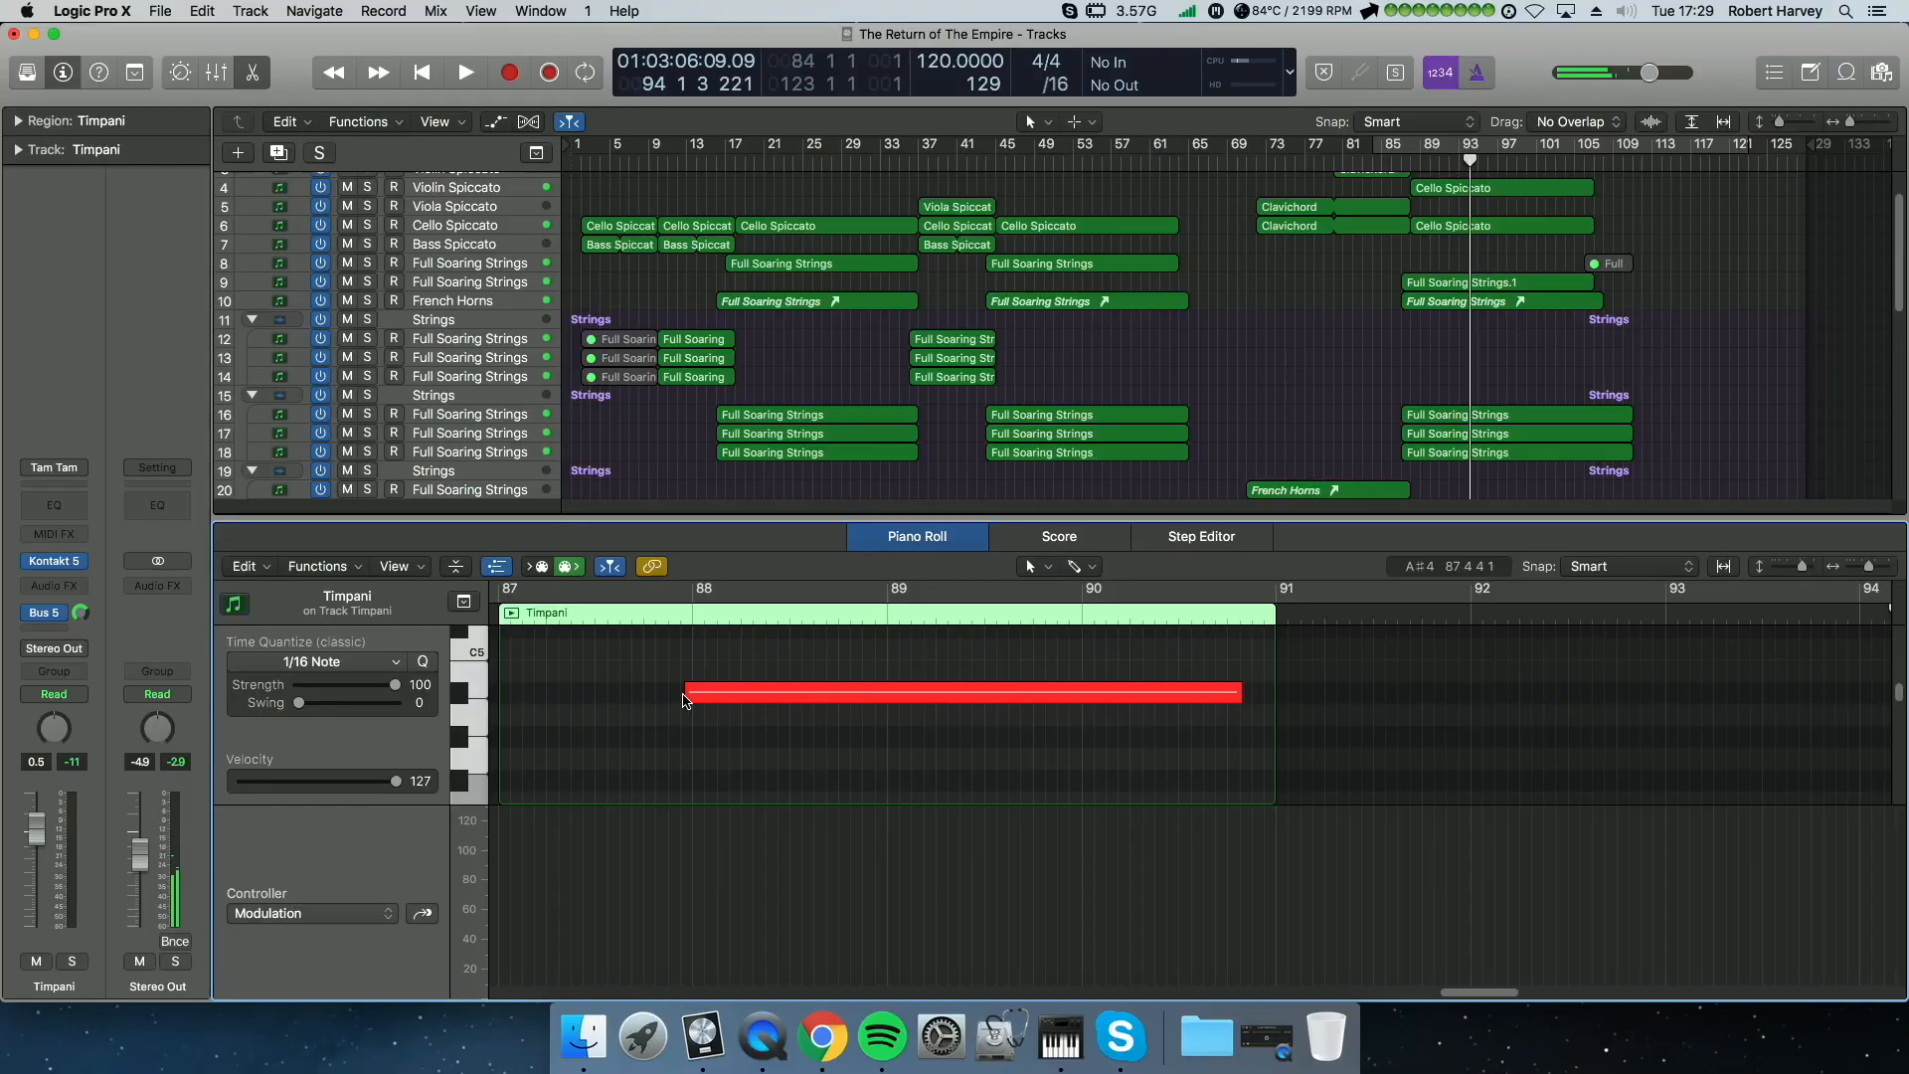
drag(684, 699, 675, 699)
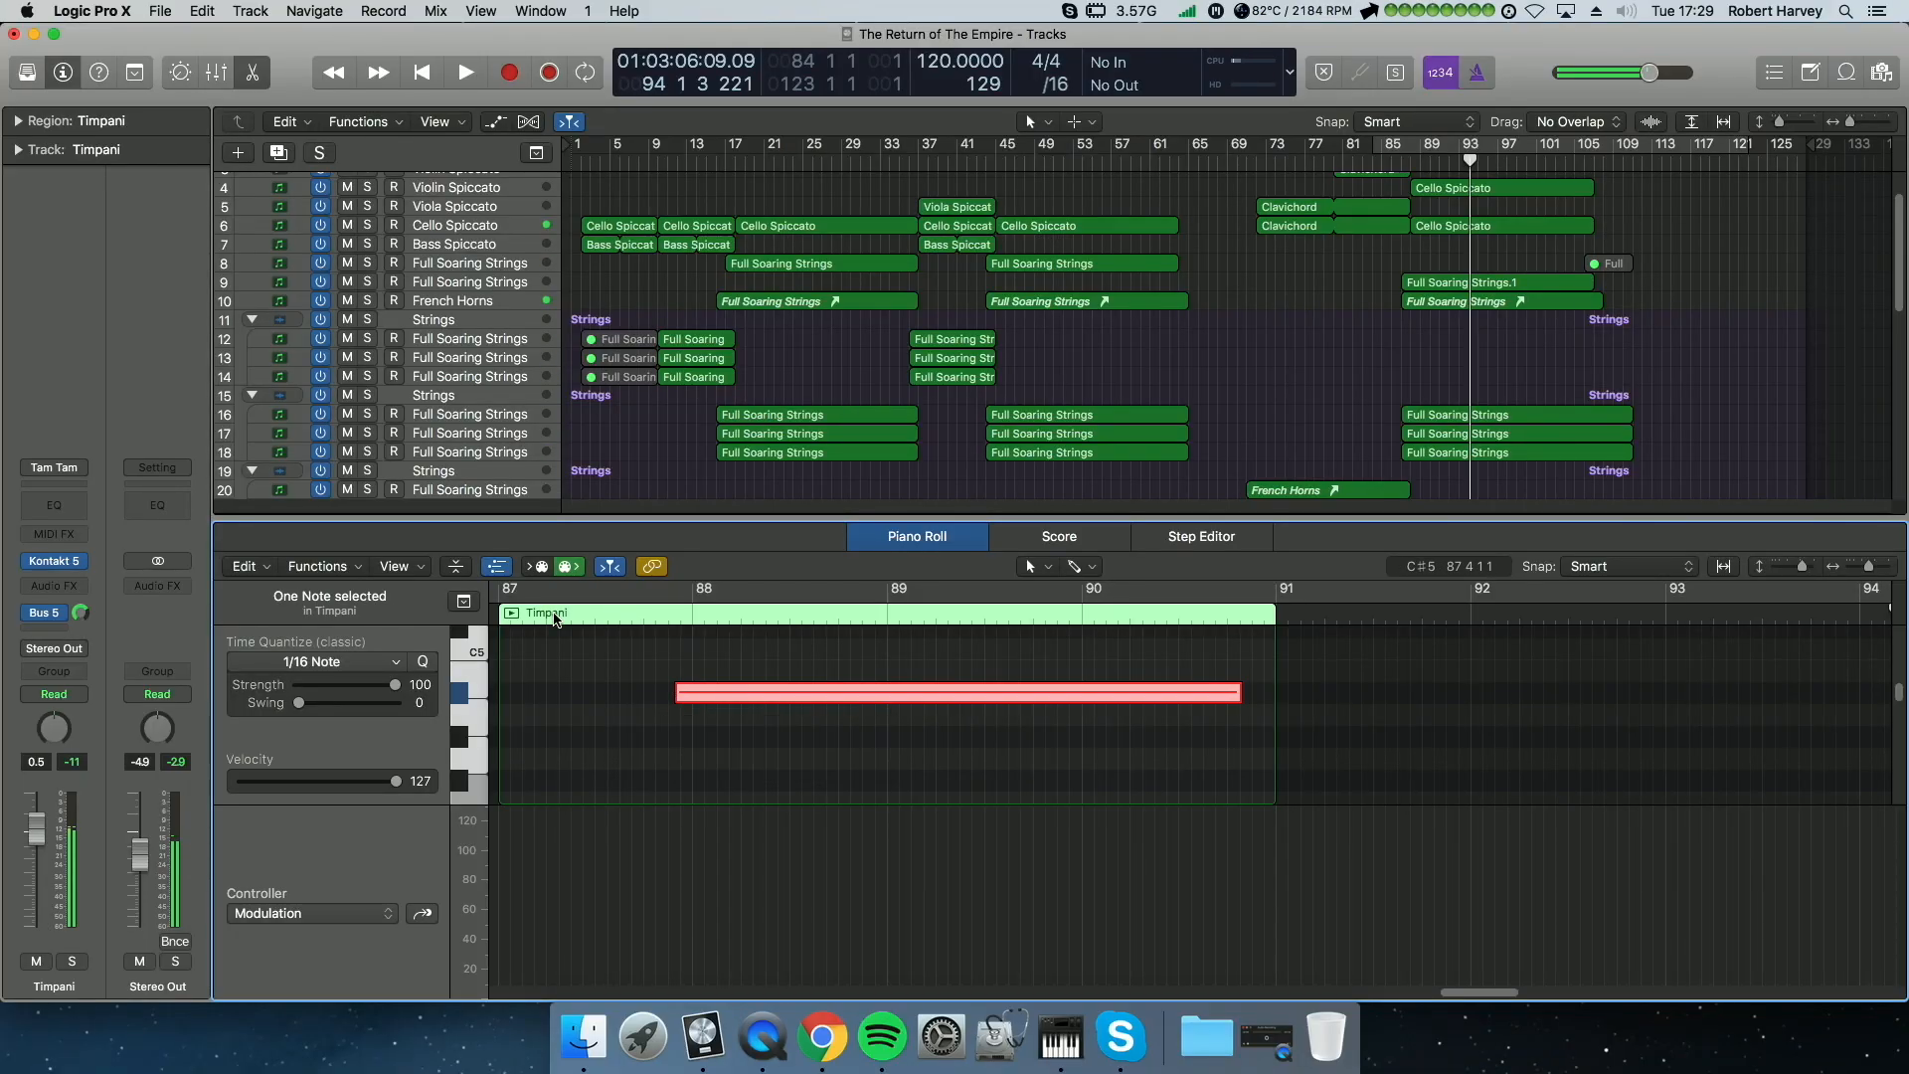
click(554, 617)
key(space)
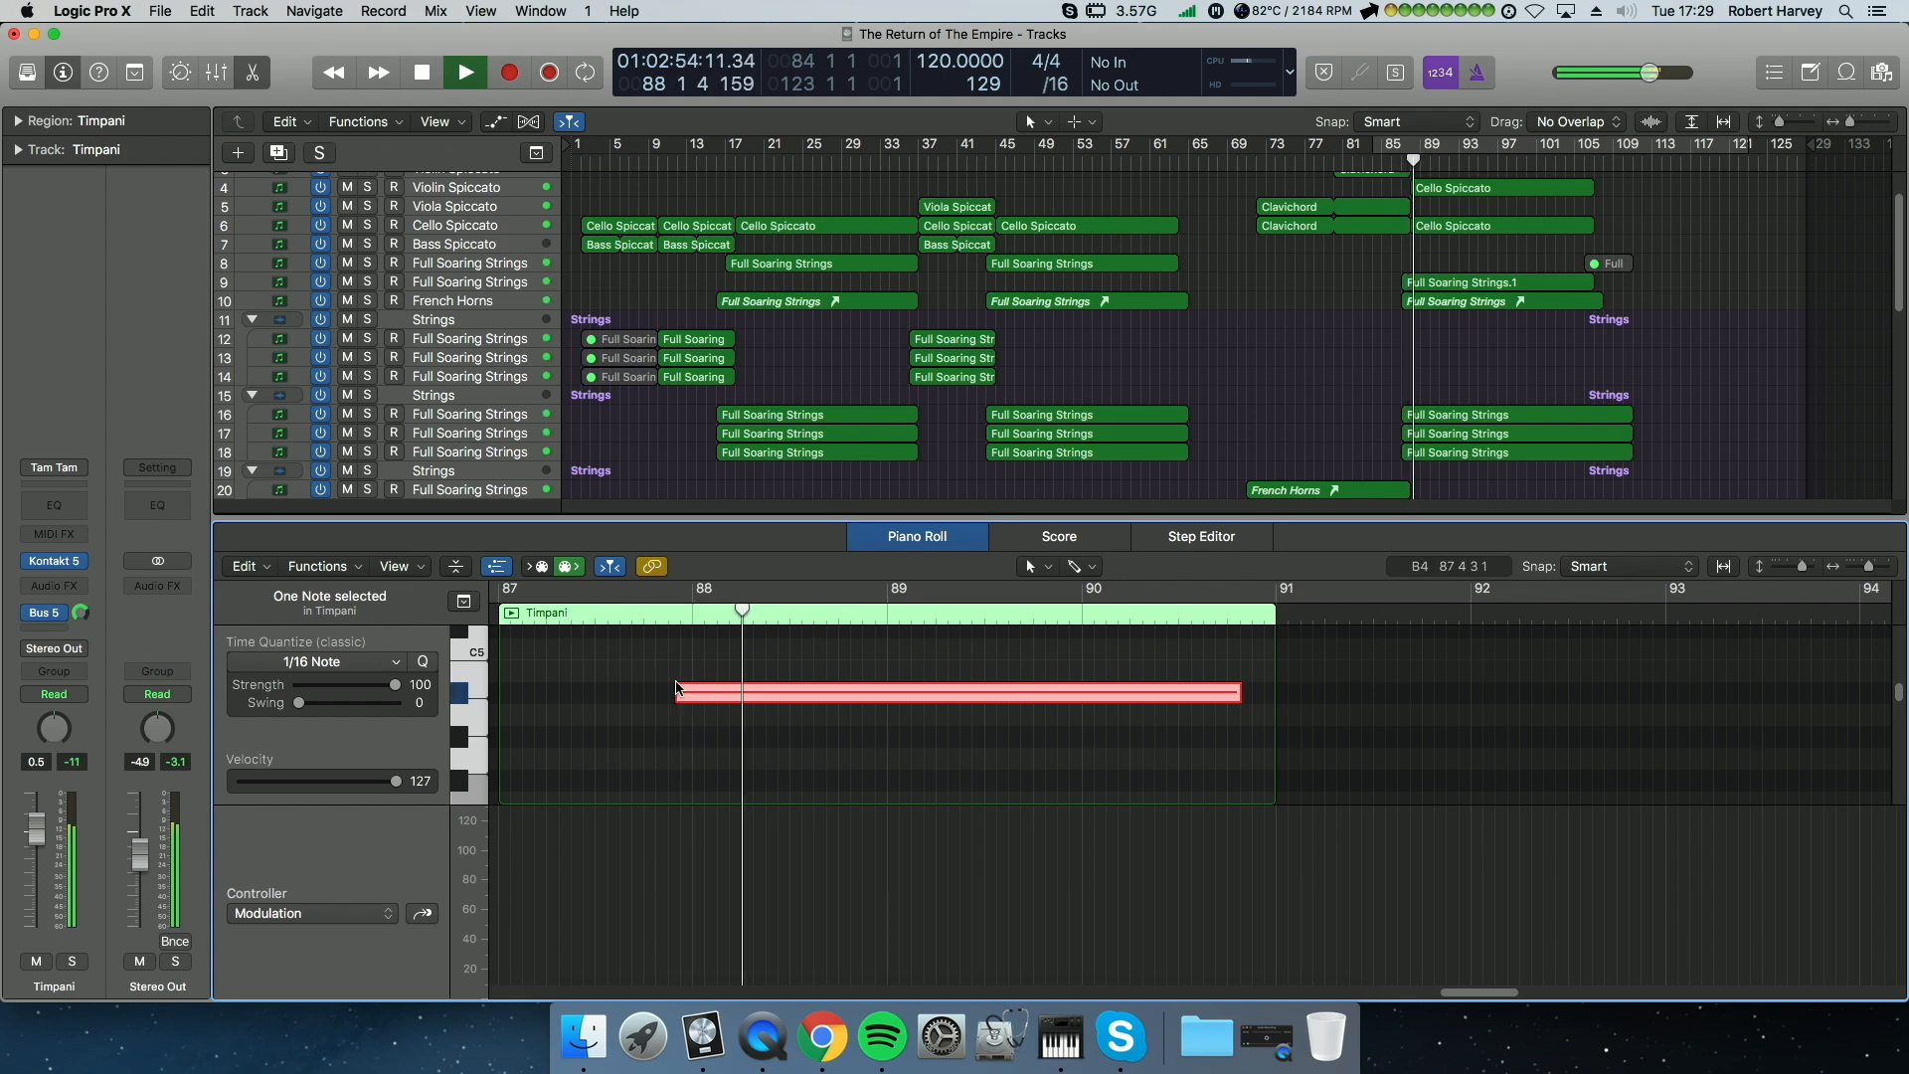
key(e)
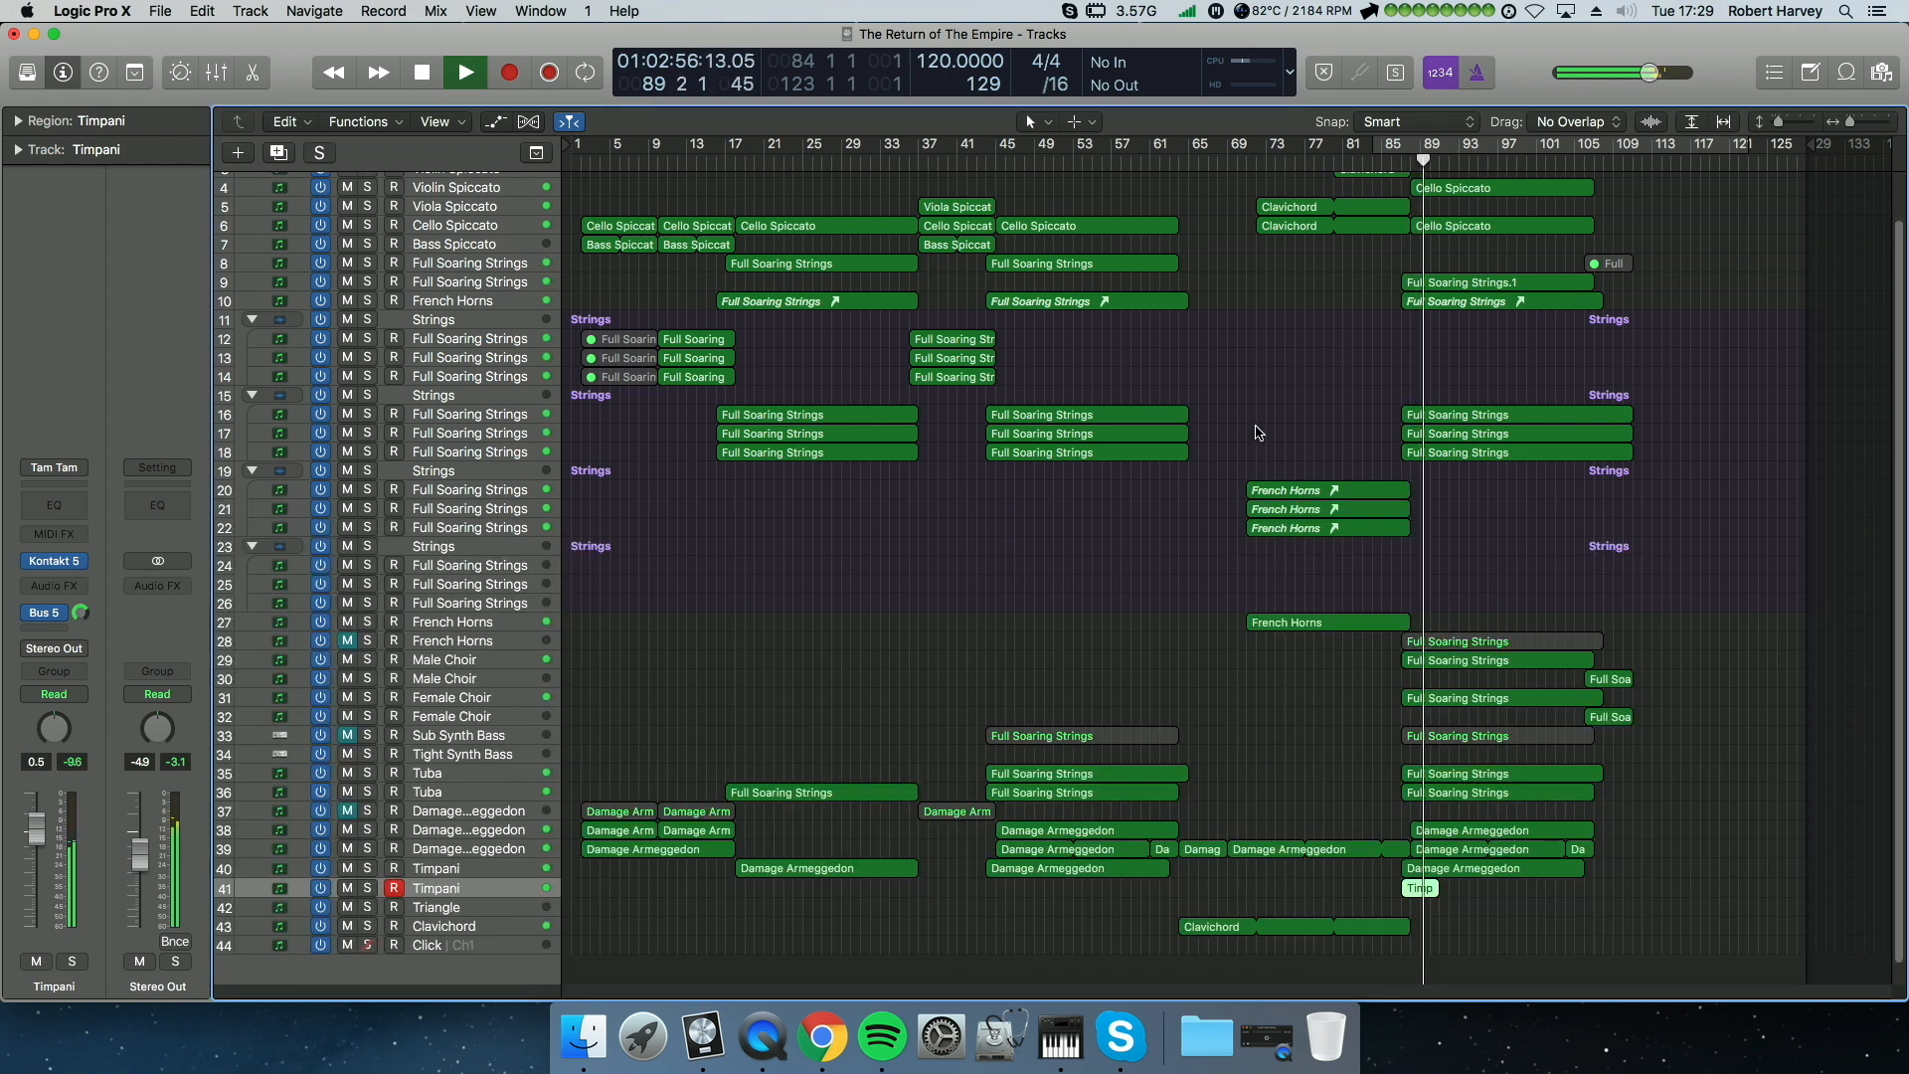
key(space)
Step: Select all regions from about bar 44 to the end of the arrangement and move them eight bars later
click(1281, 409)
scroll(1329, 374, down, 3)
drag(1309, 165, 1085, 186)
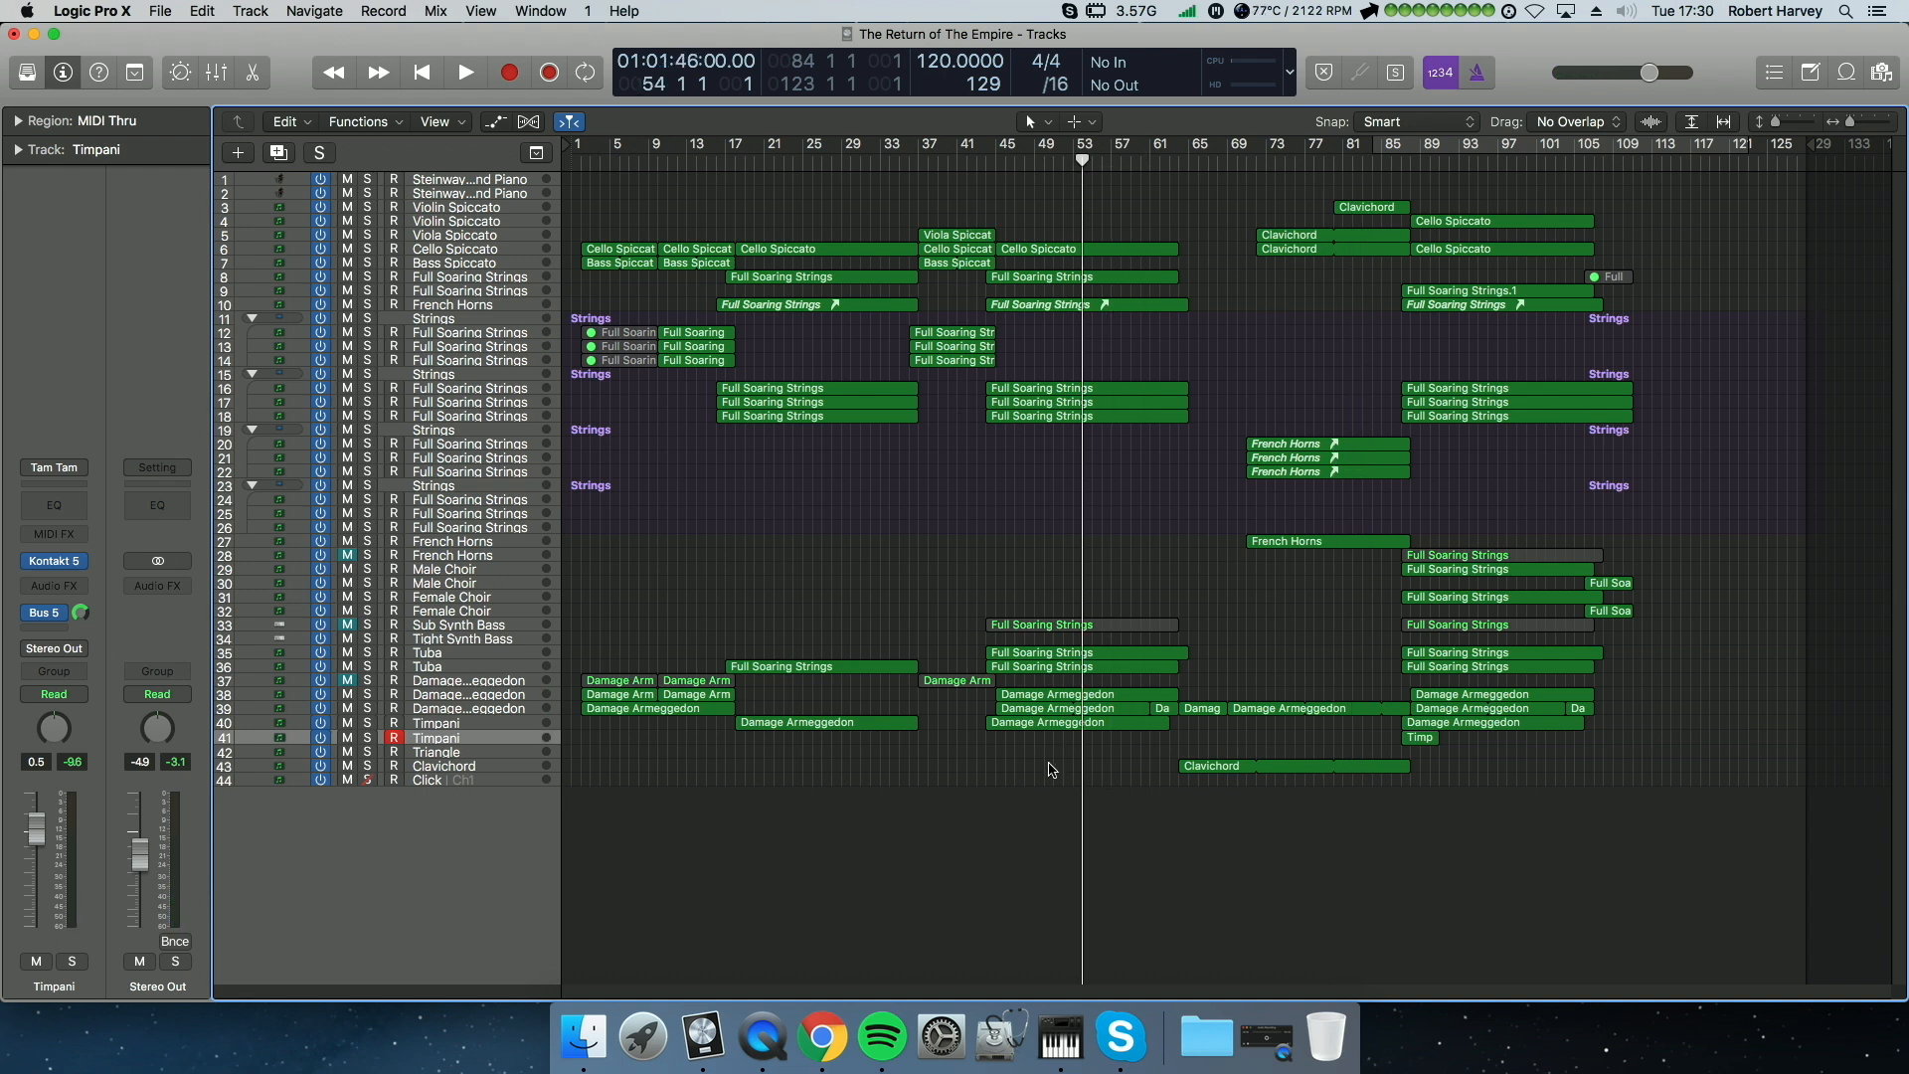
drag(1021, 774, 1683, 179)
drag(1053, 249, 1131, 251)
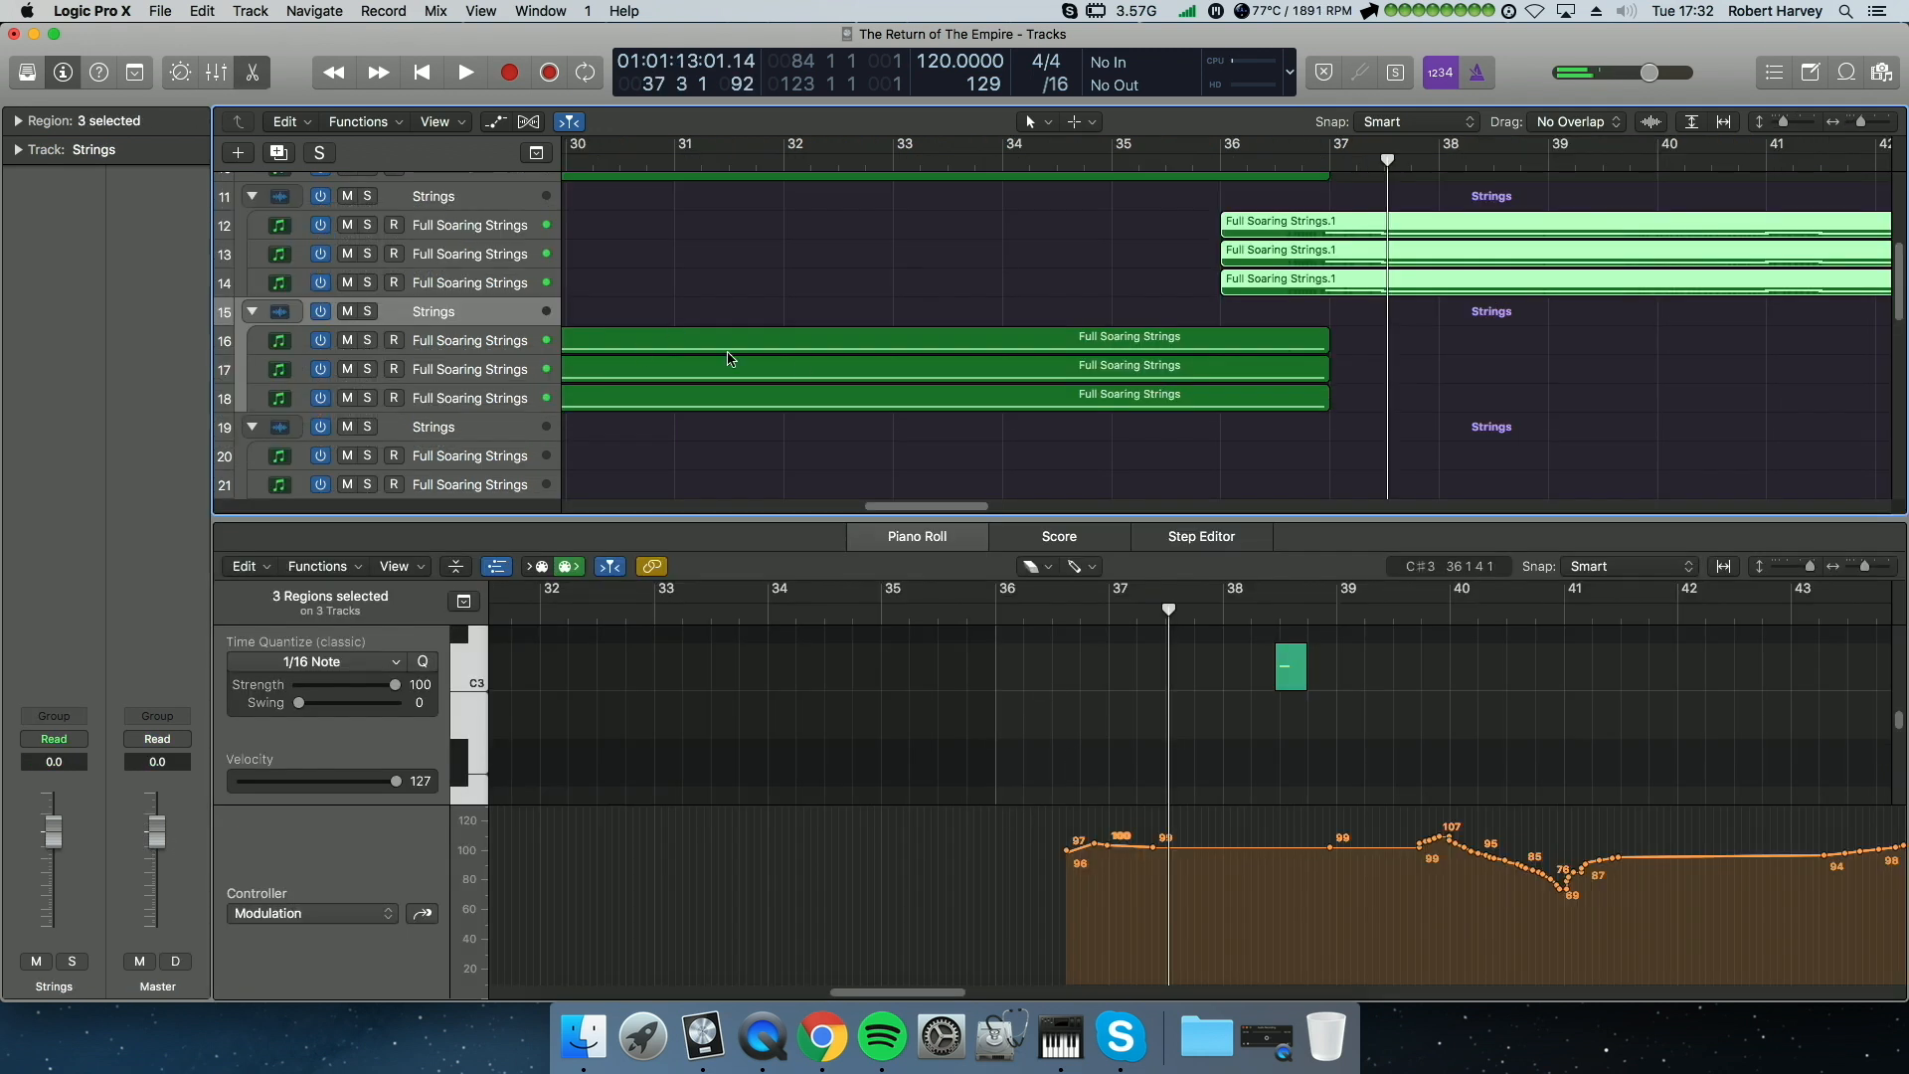
Step: Duplicate the Strings stack on track 11 and copy its twelve Full Soaring Strings regions to the new stack at the same positions
key(e)
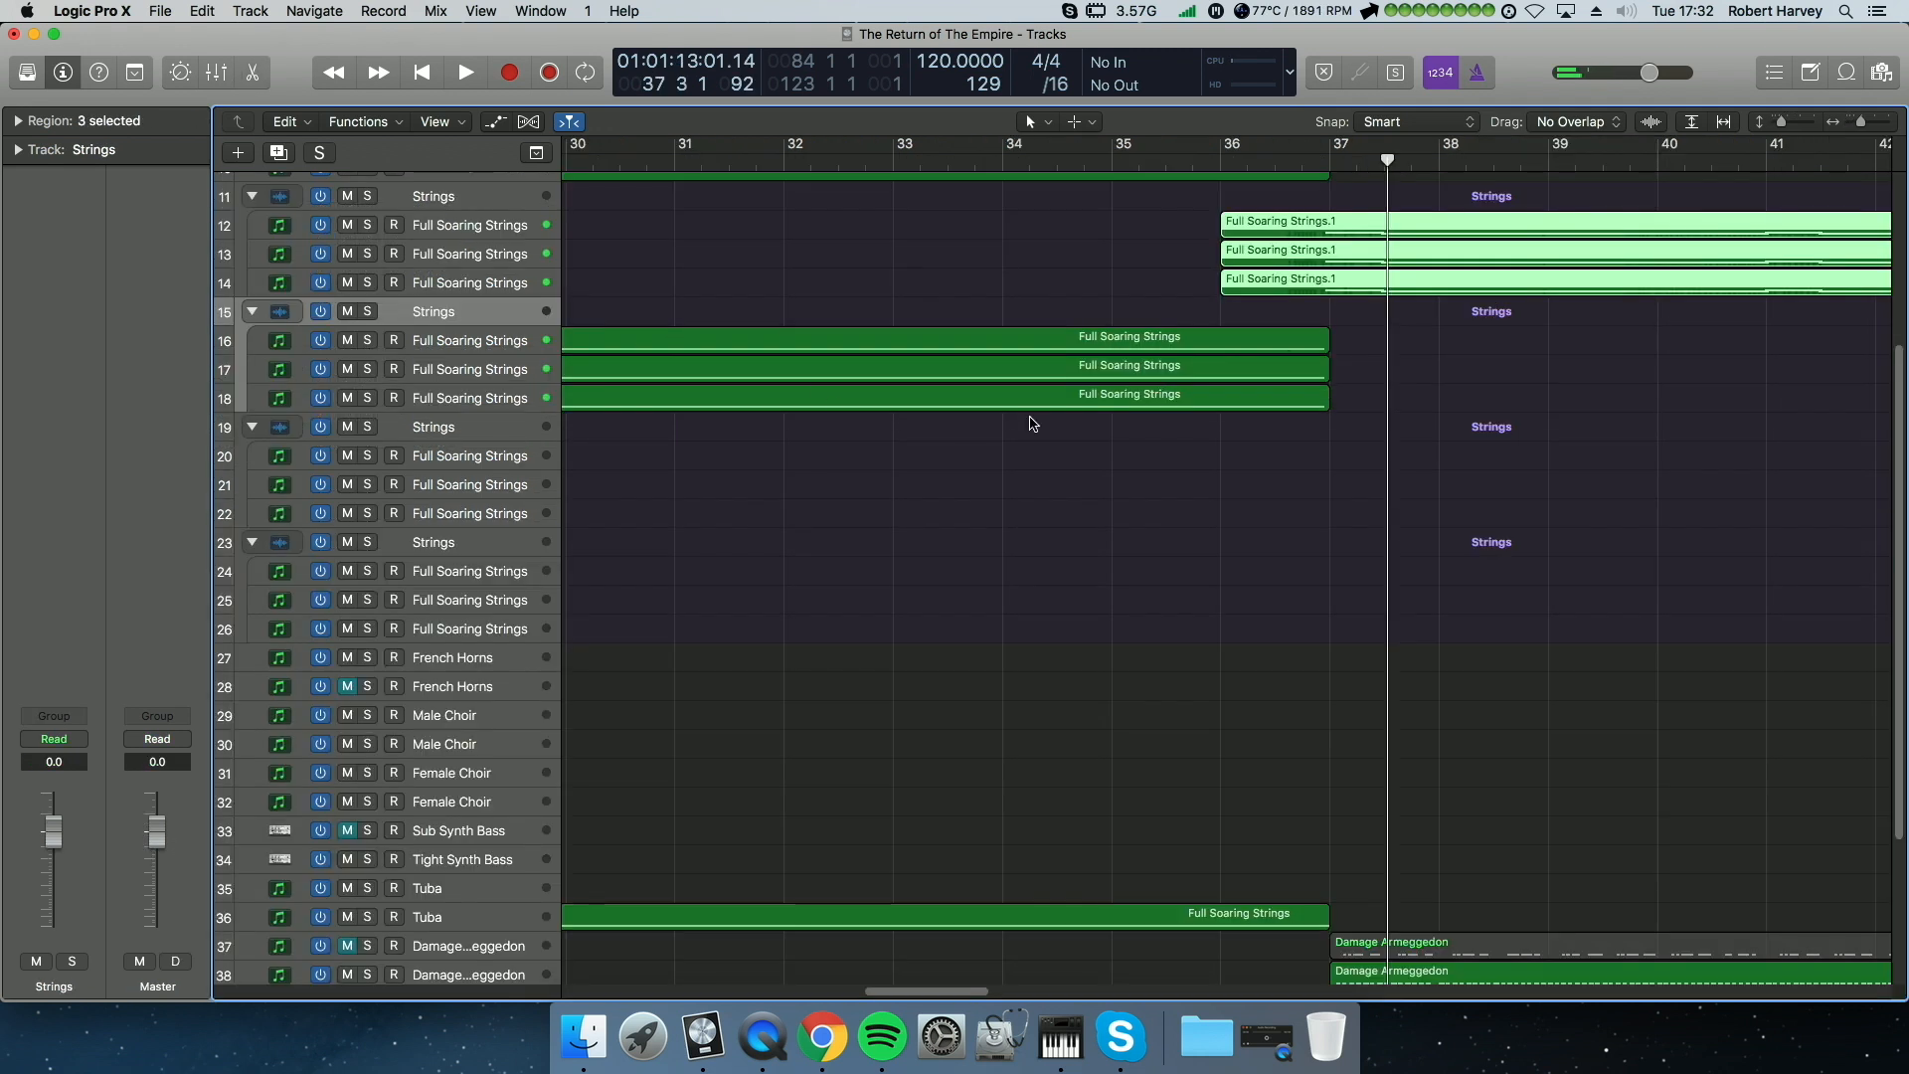
scroll(903, 488, down, 3)
click(415, 200)
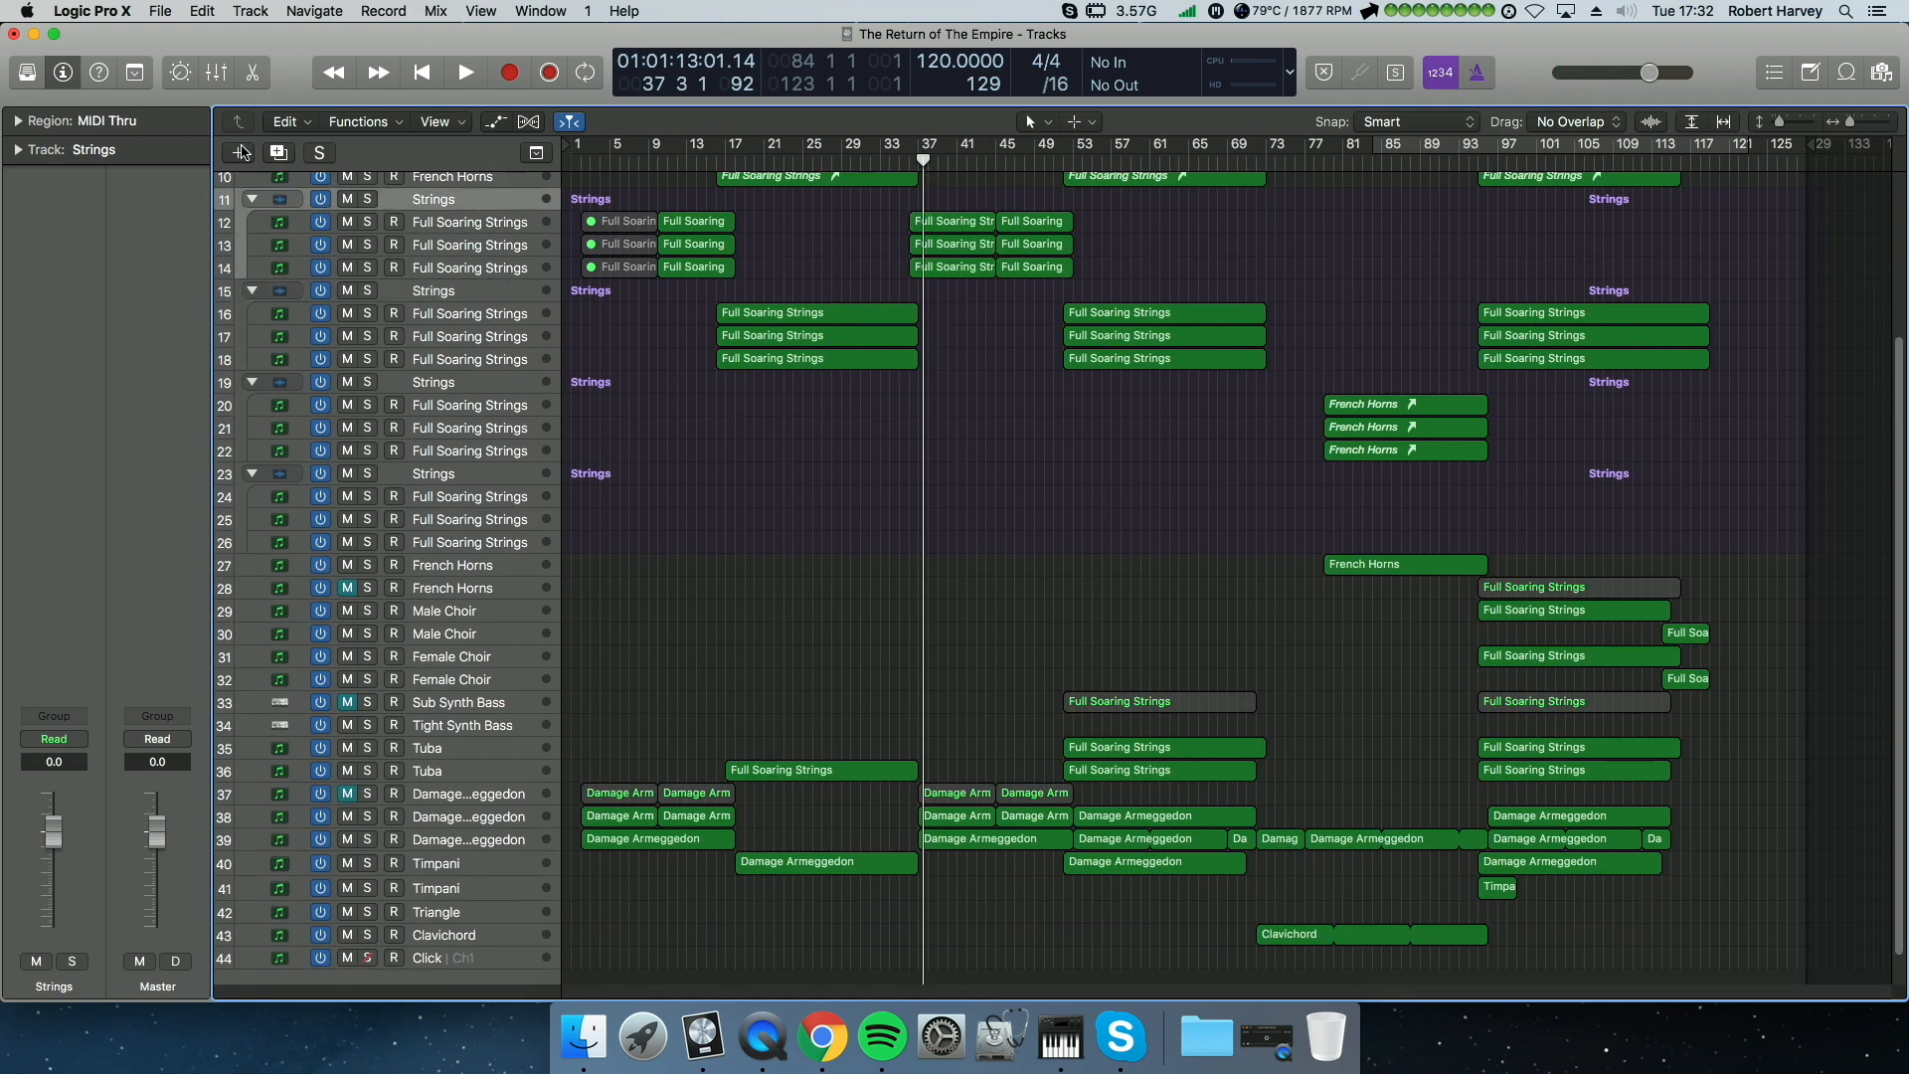
click(276, 155)
drag(1121, 296, 629, 227)
drag(935, 239, 939, 332)
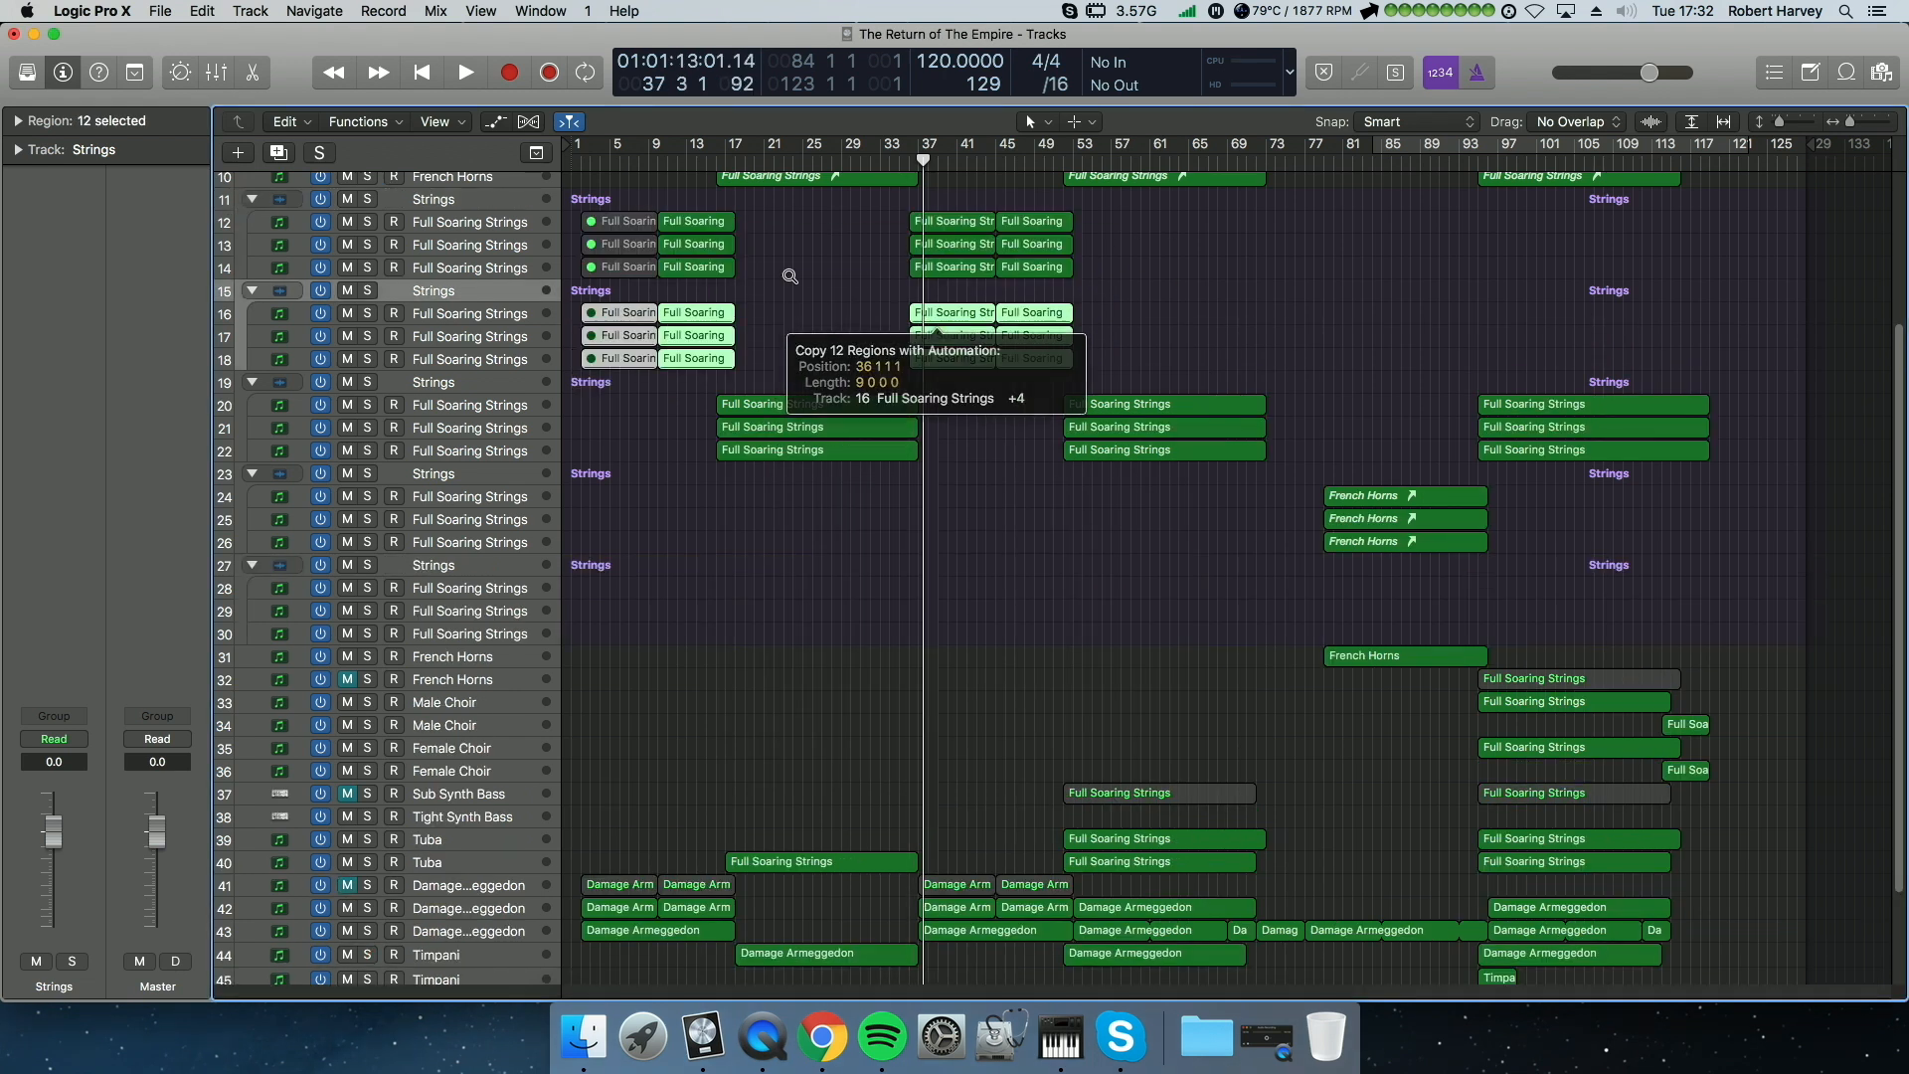
Step: Mute the original Strings stack on track 11 and audition the duplicated stack from about bar 34
click(350, 201)
key(space)
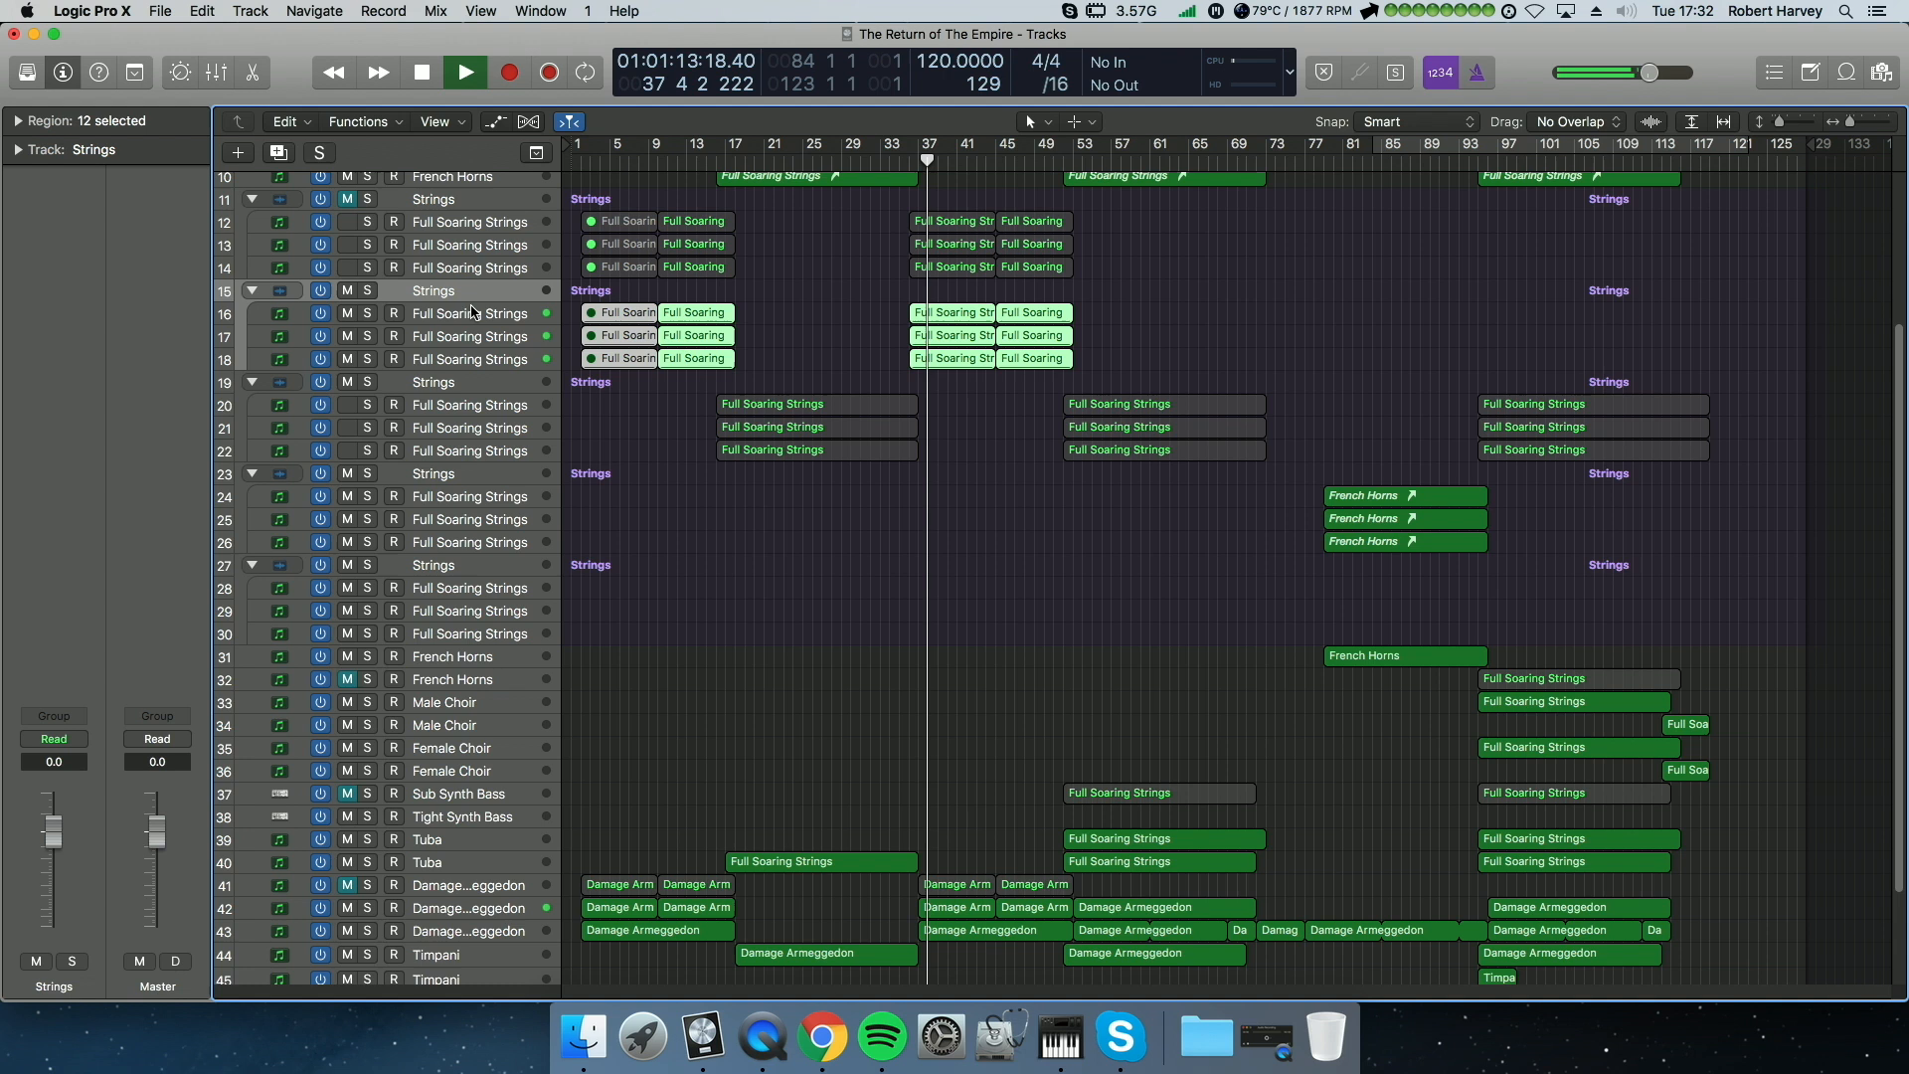
click(899, 161)
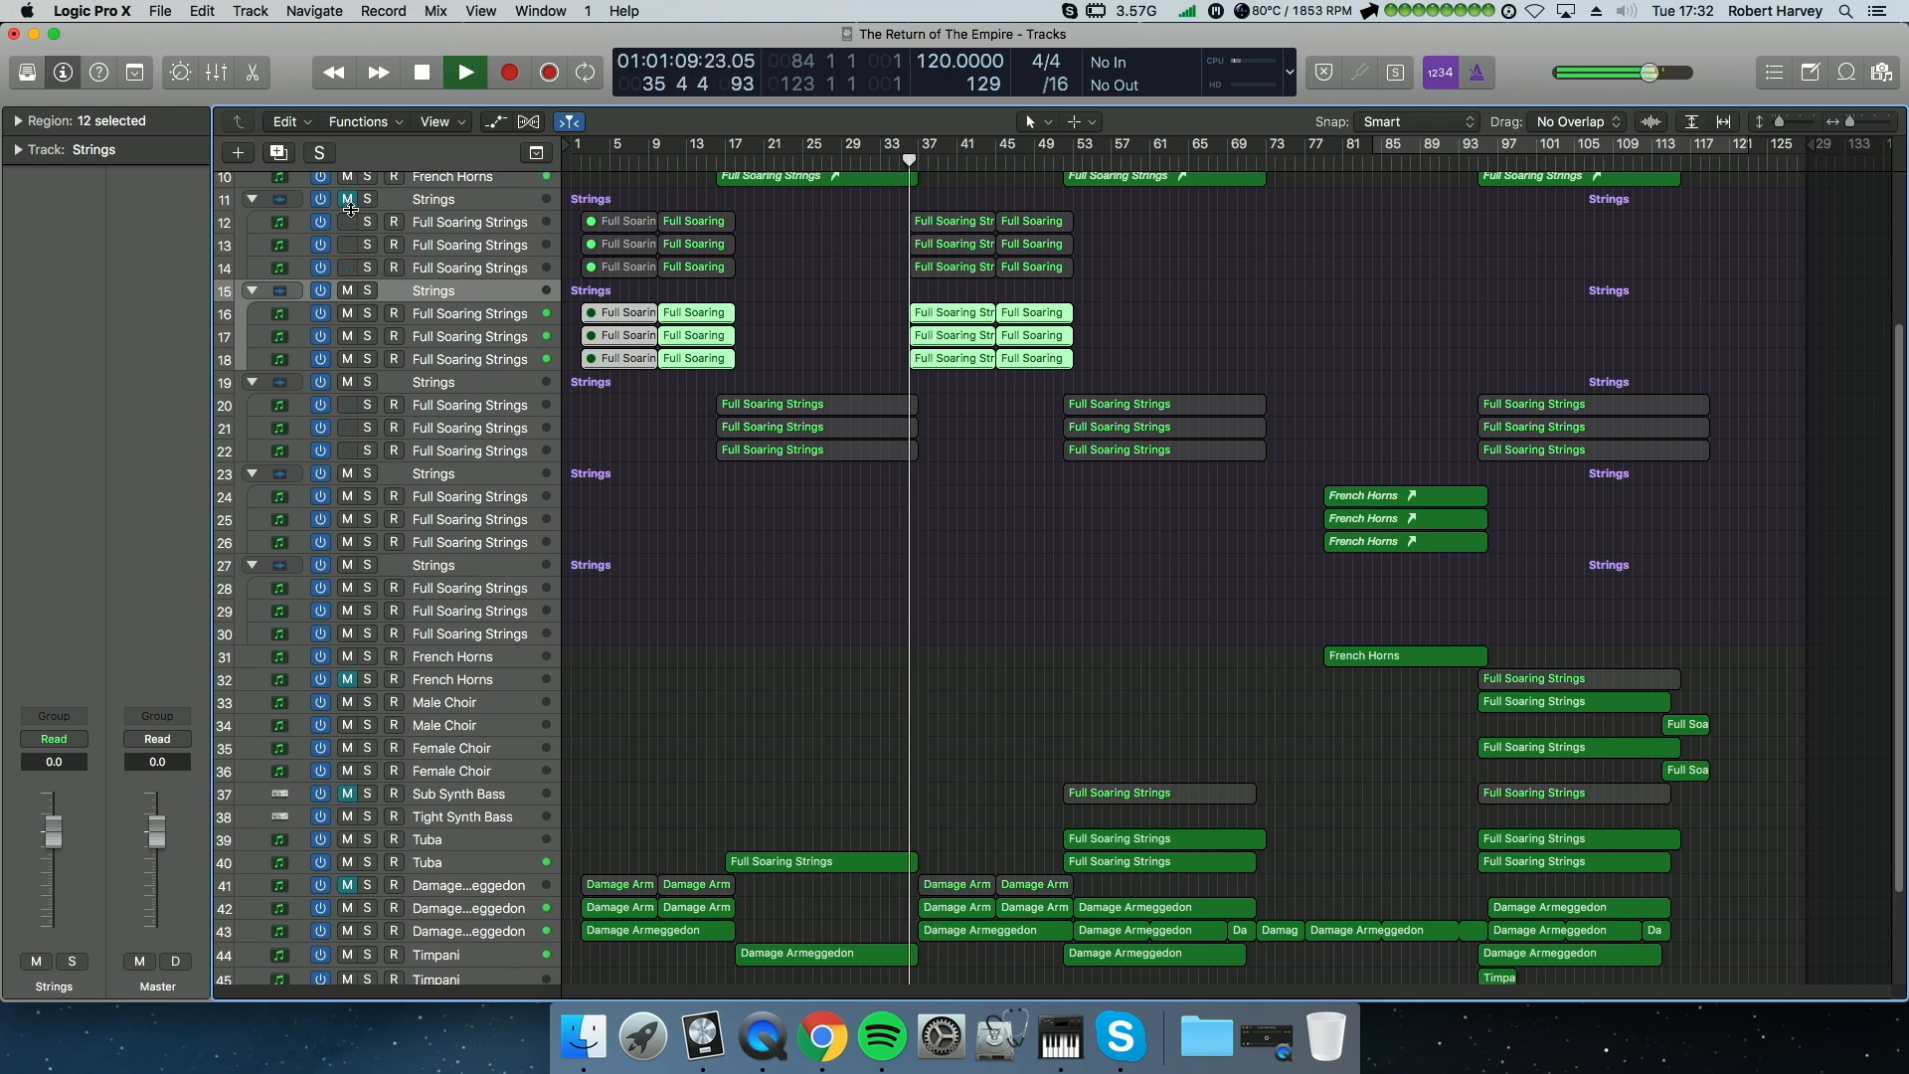
scroll(423, 319, up, 3)
scroll(423, 318, up, 3)
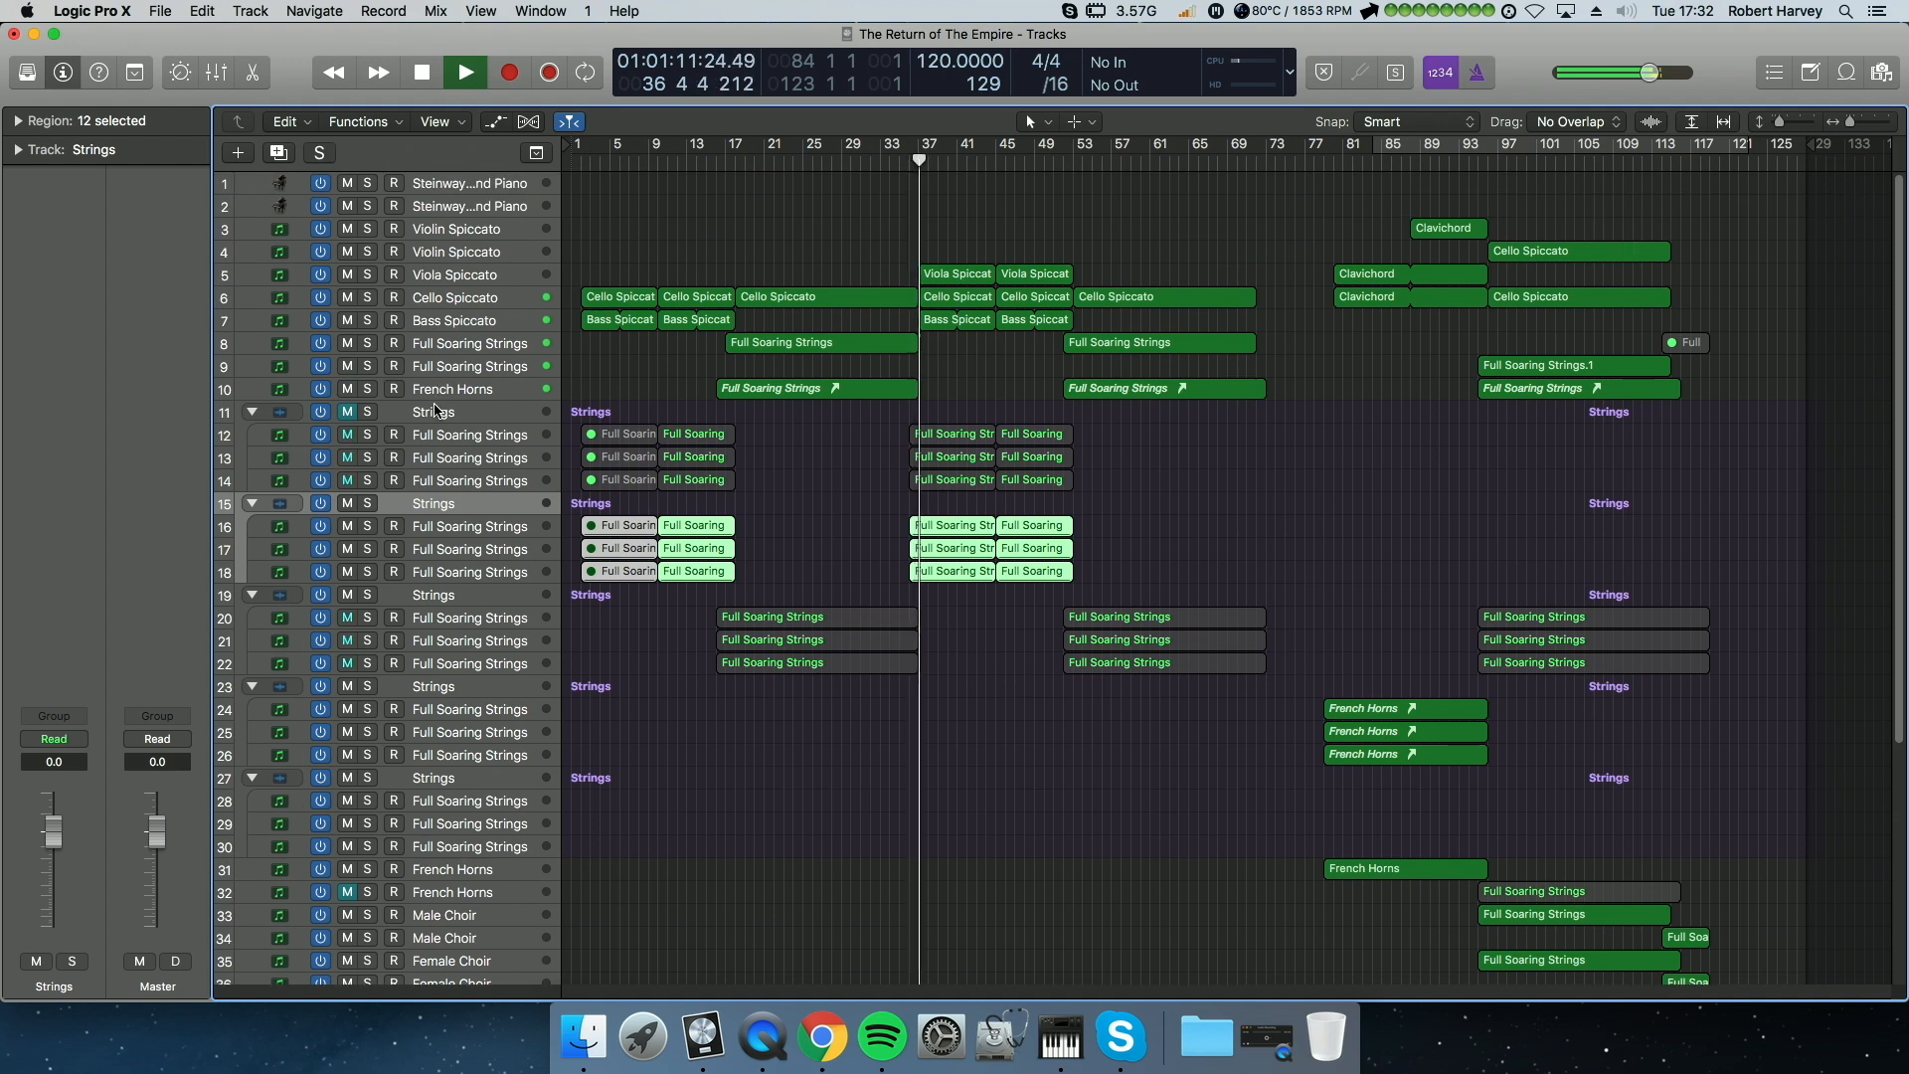
key(space)
Step: Duplicate the Strings stack on track 19 and cancel the deletion of MIDI regions that have aliases
click(502, 597)
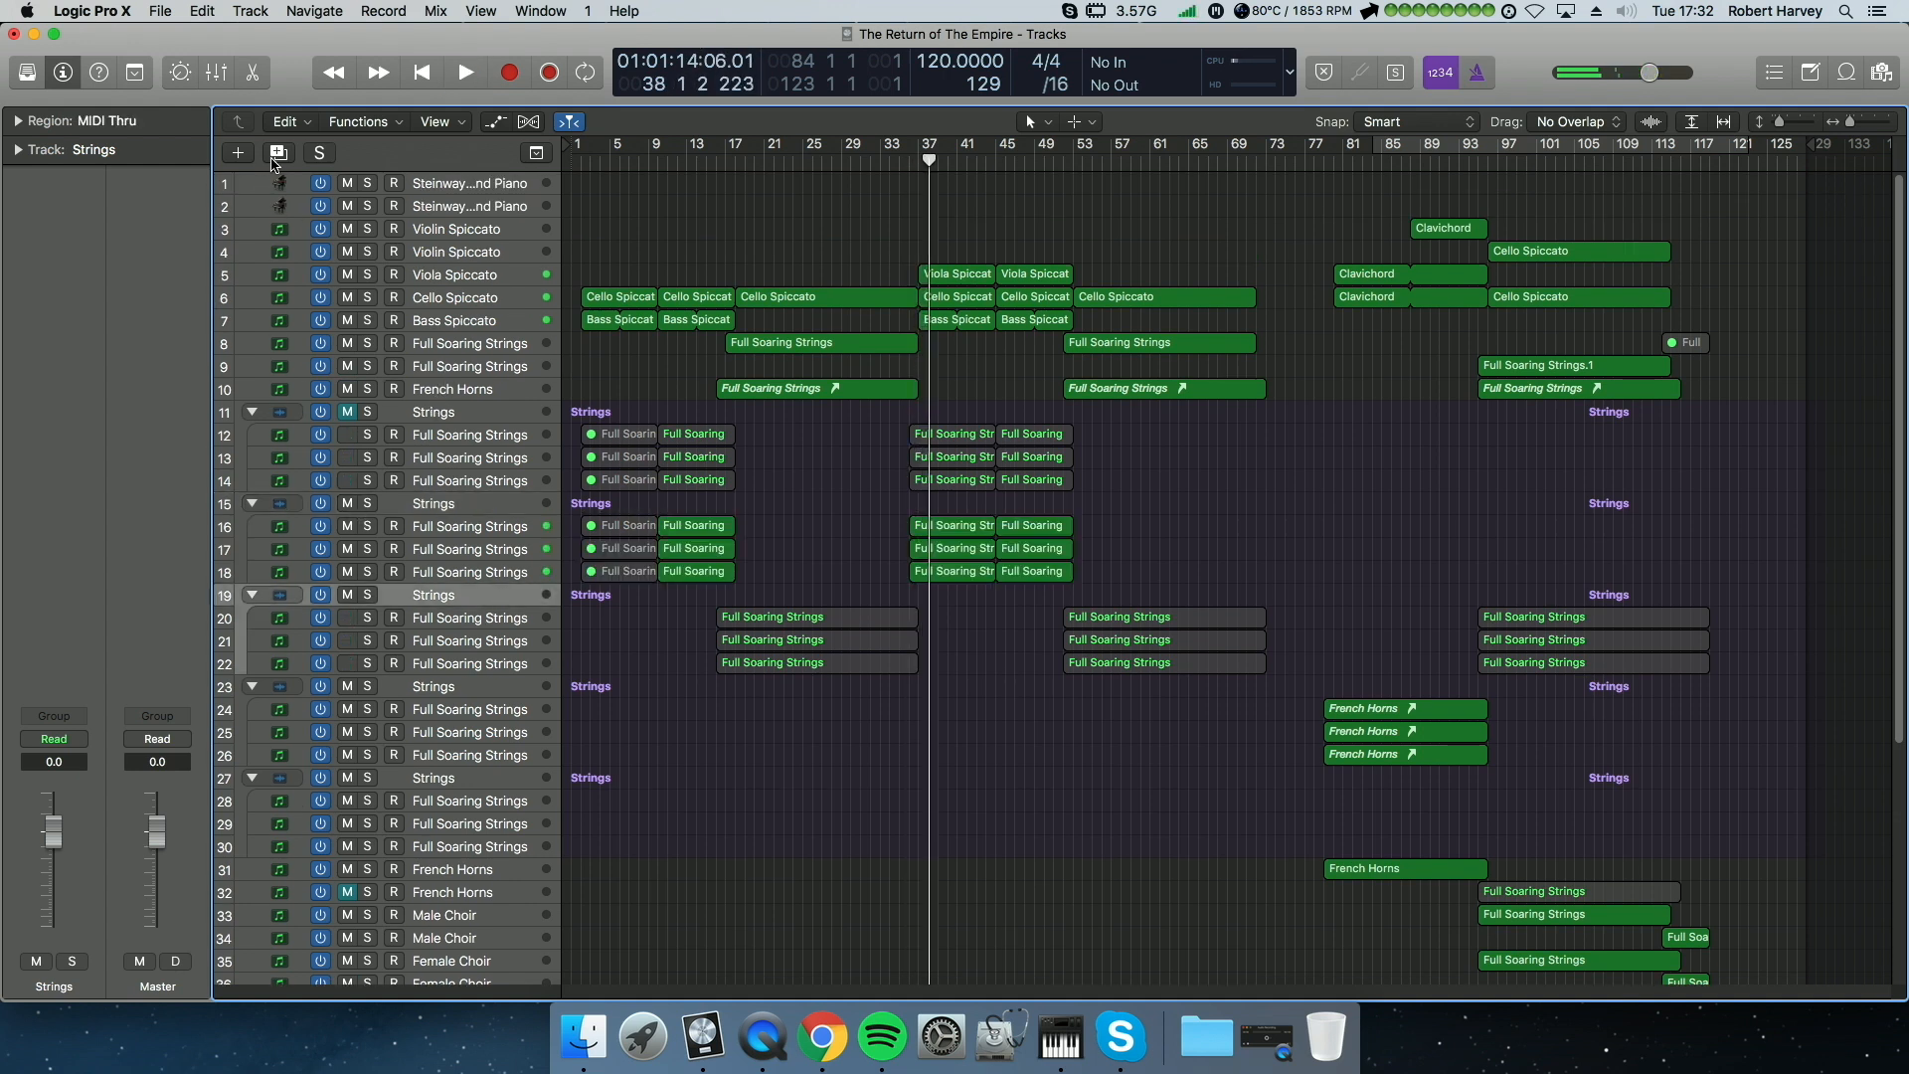
key(super+BackSpace)
key(Return)
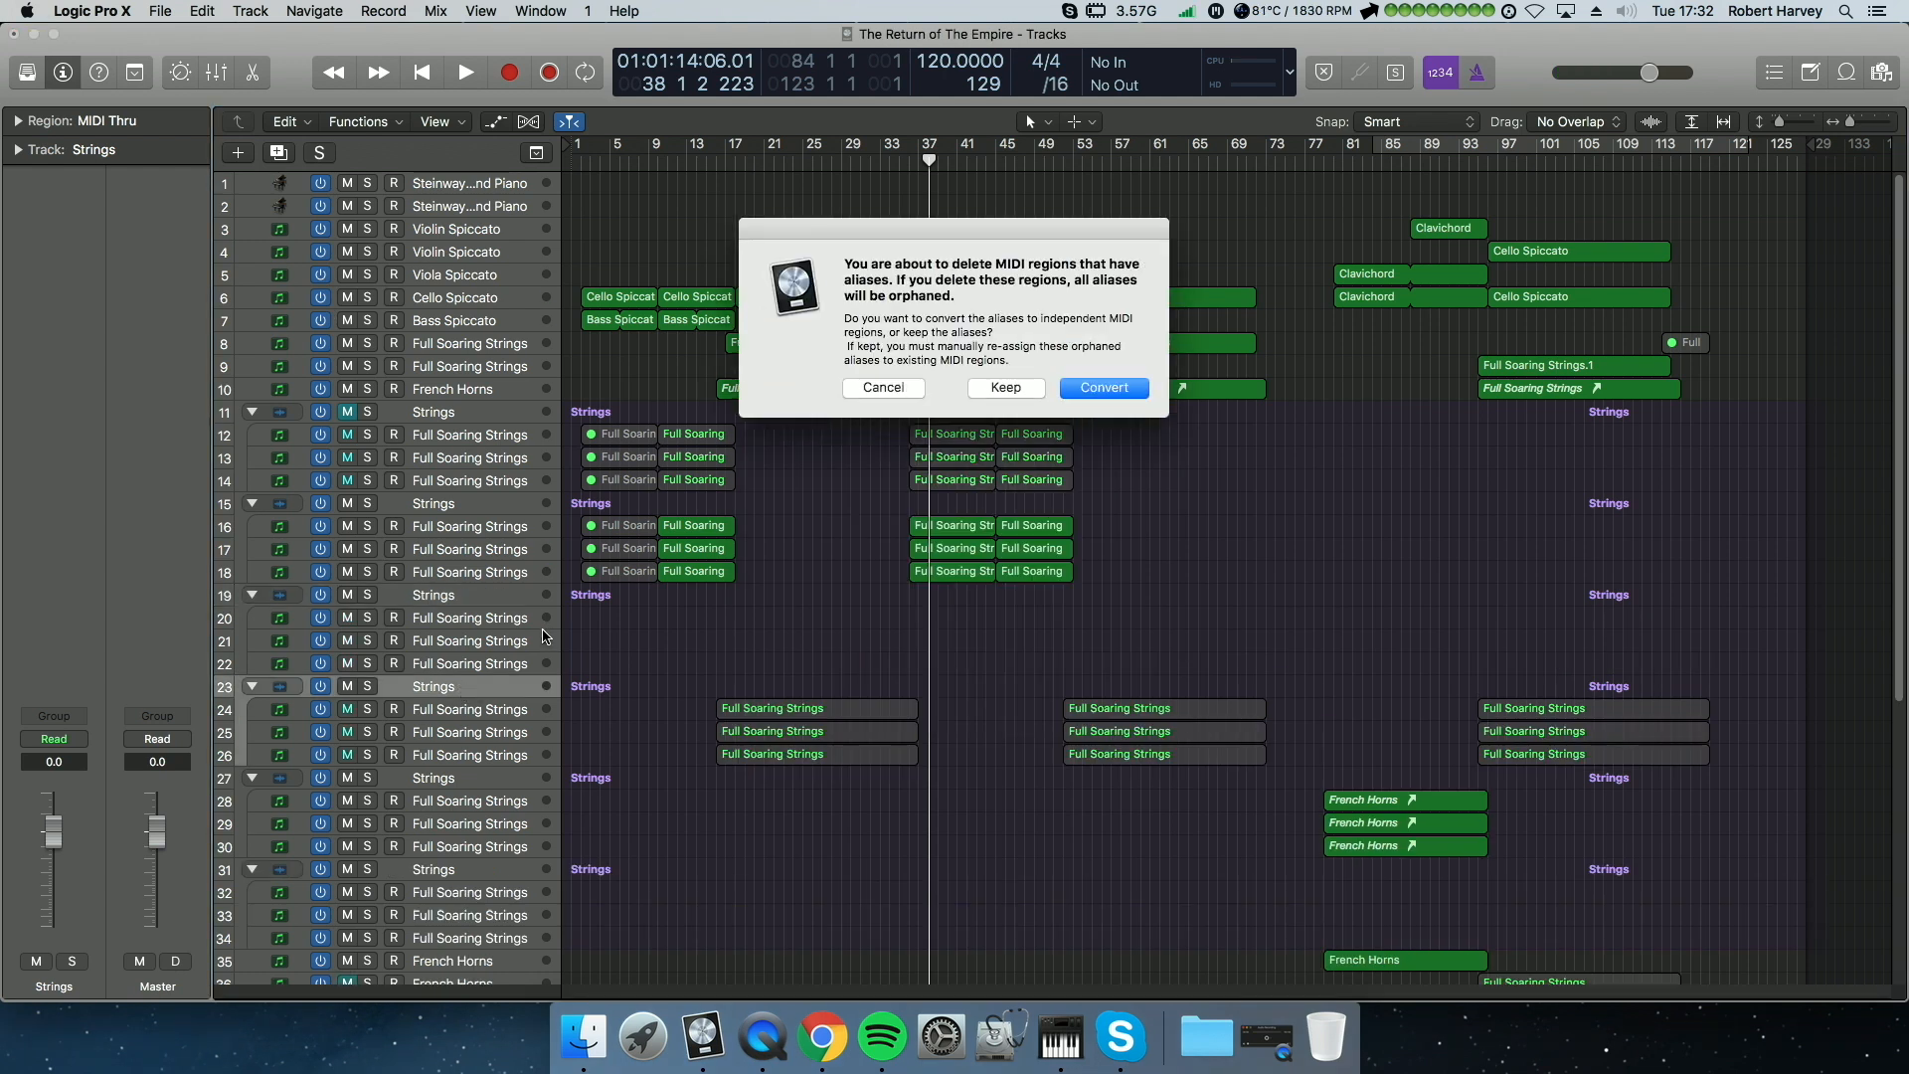
click(920, 389)
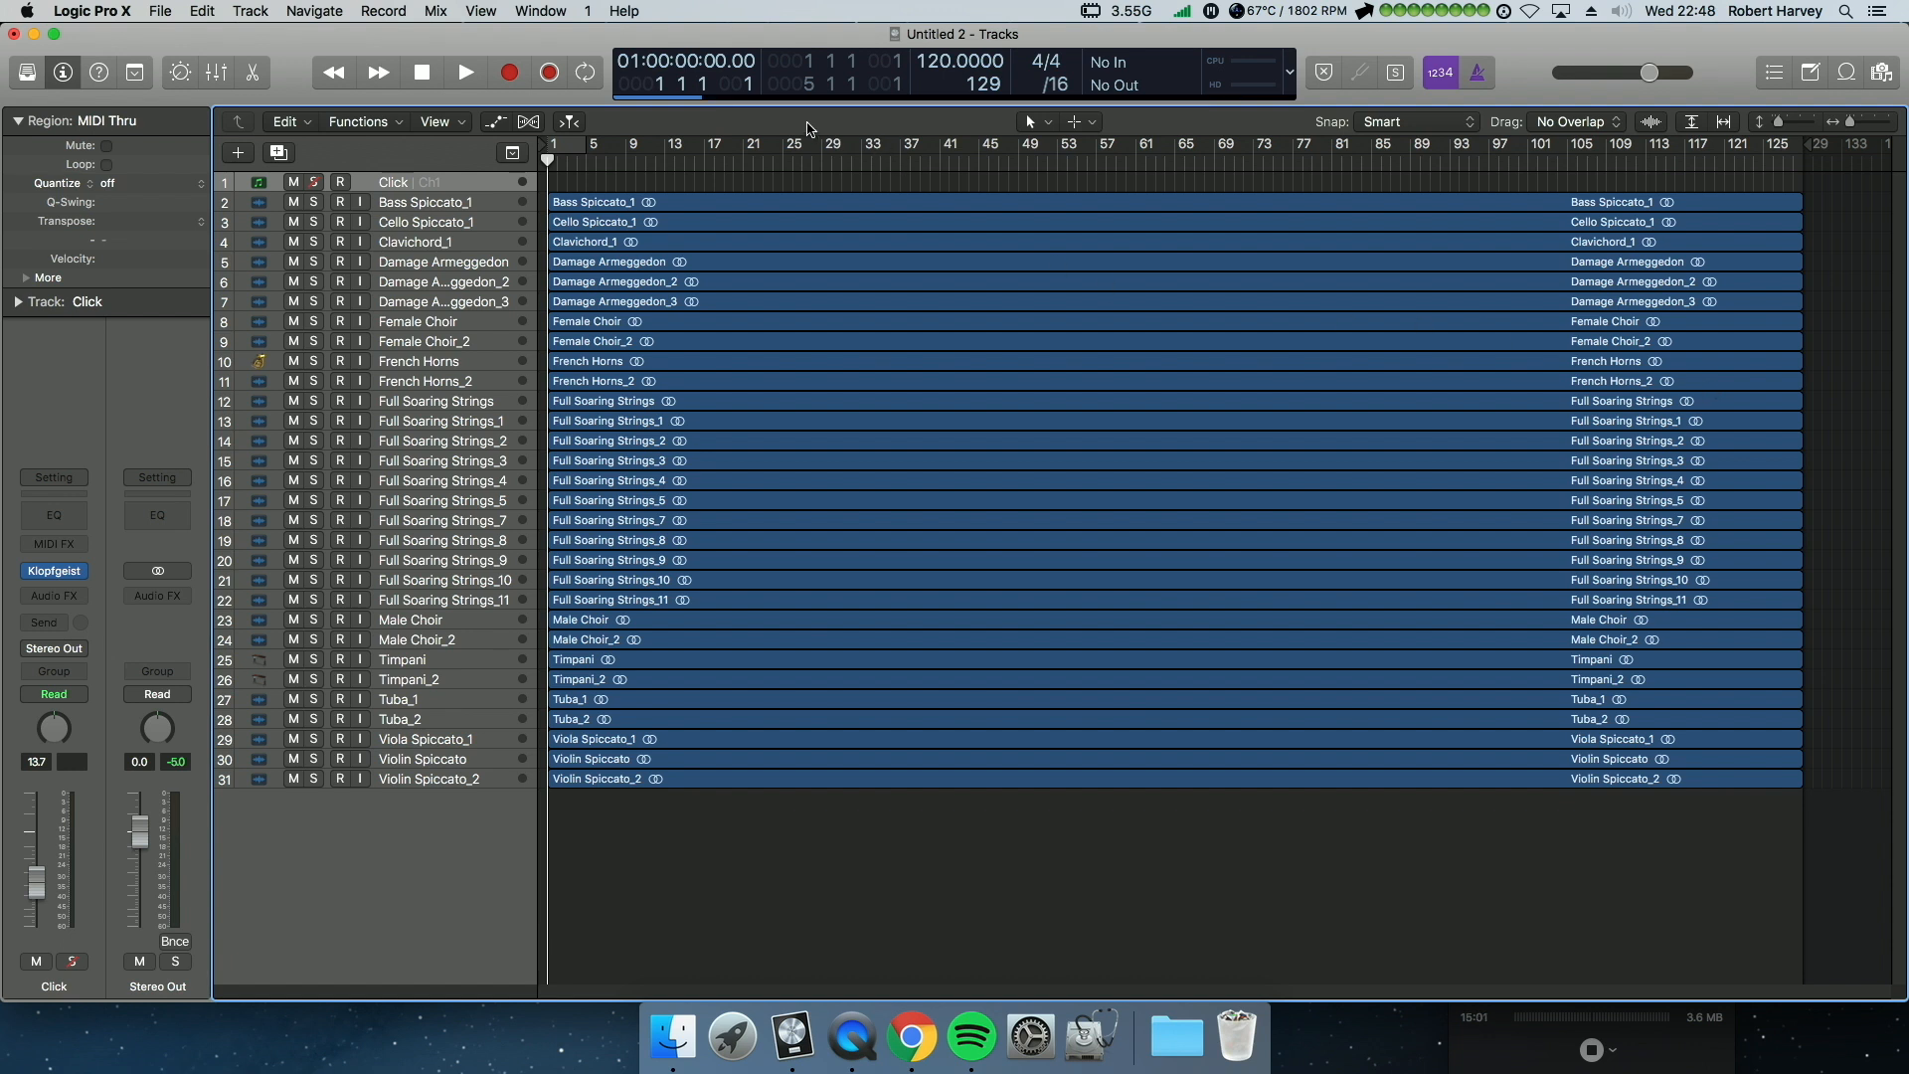
Step: Remove silence from the Bass Spiccato_1 region using a 1.0% threshold, 4 s minimum silence, 1 s pre-attack and an adjusted post-release time
click(753, 99)
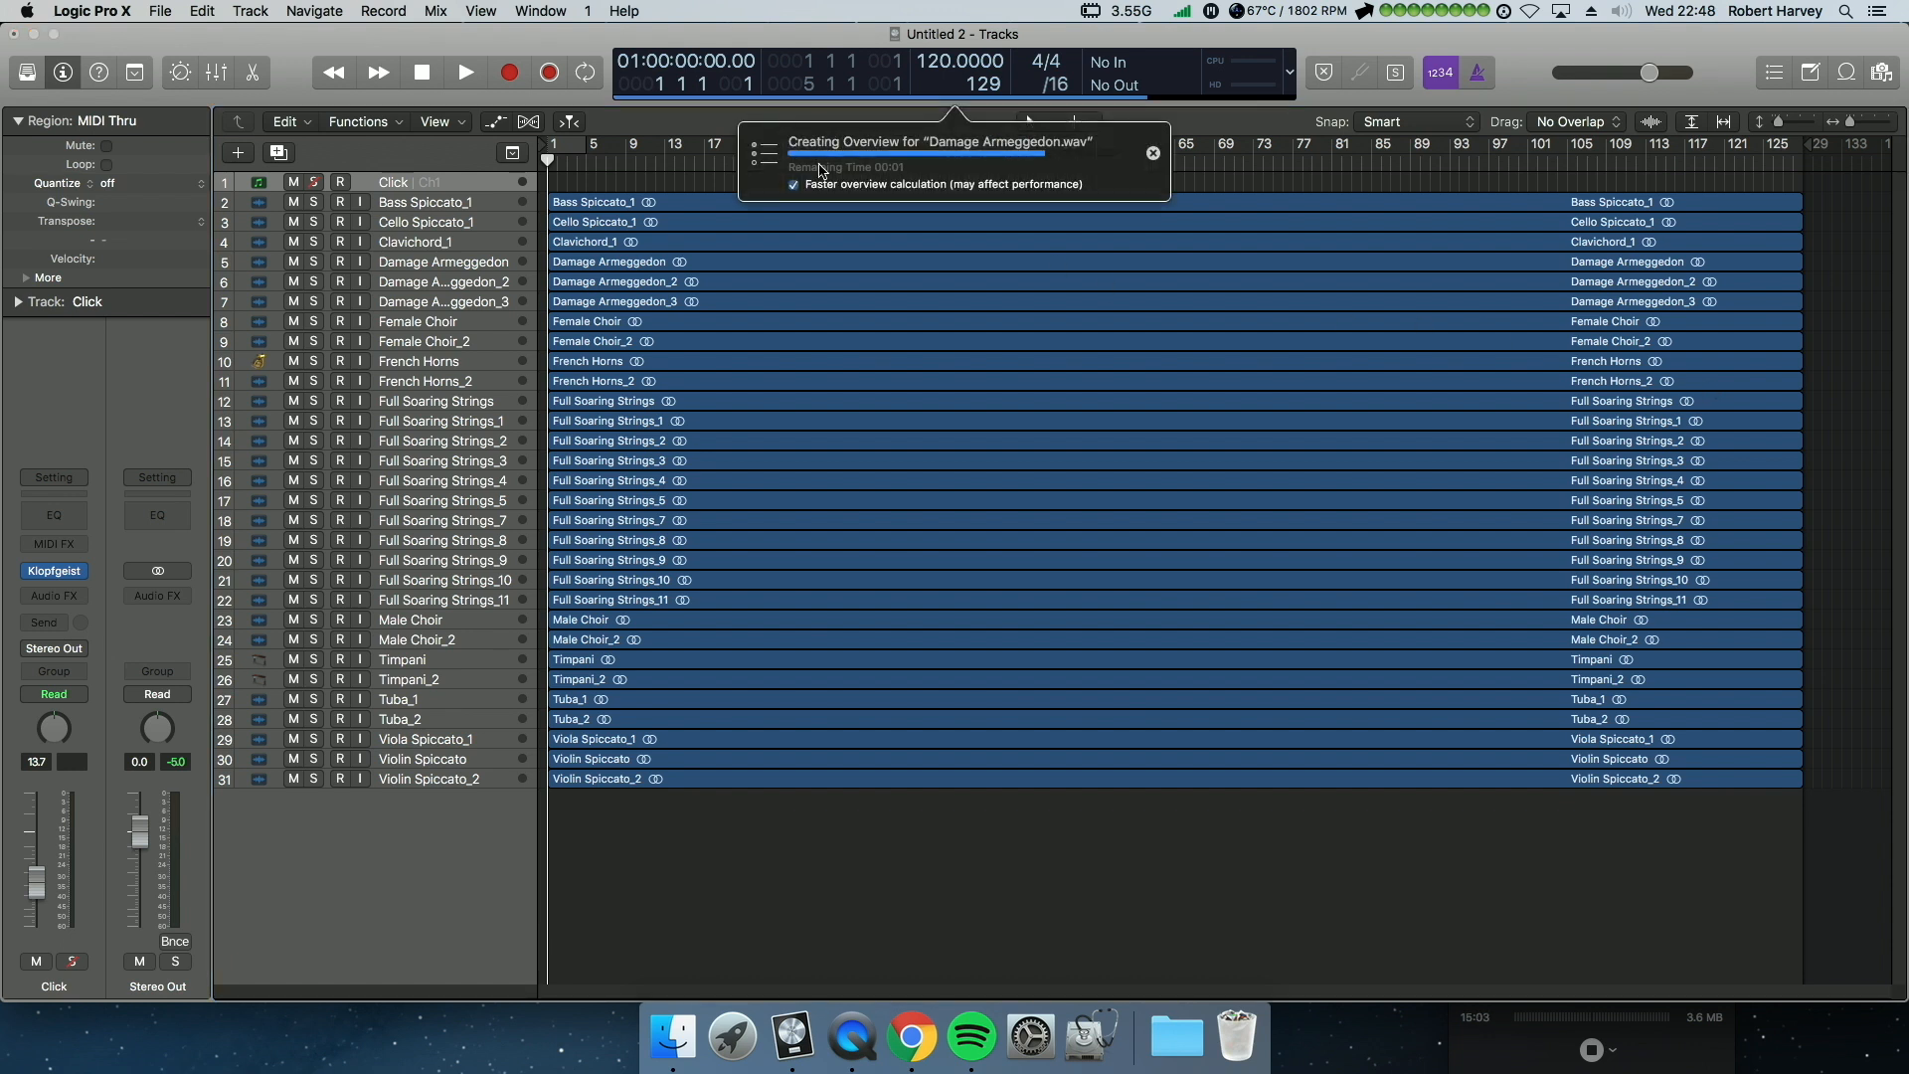
click(691, 185)
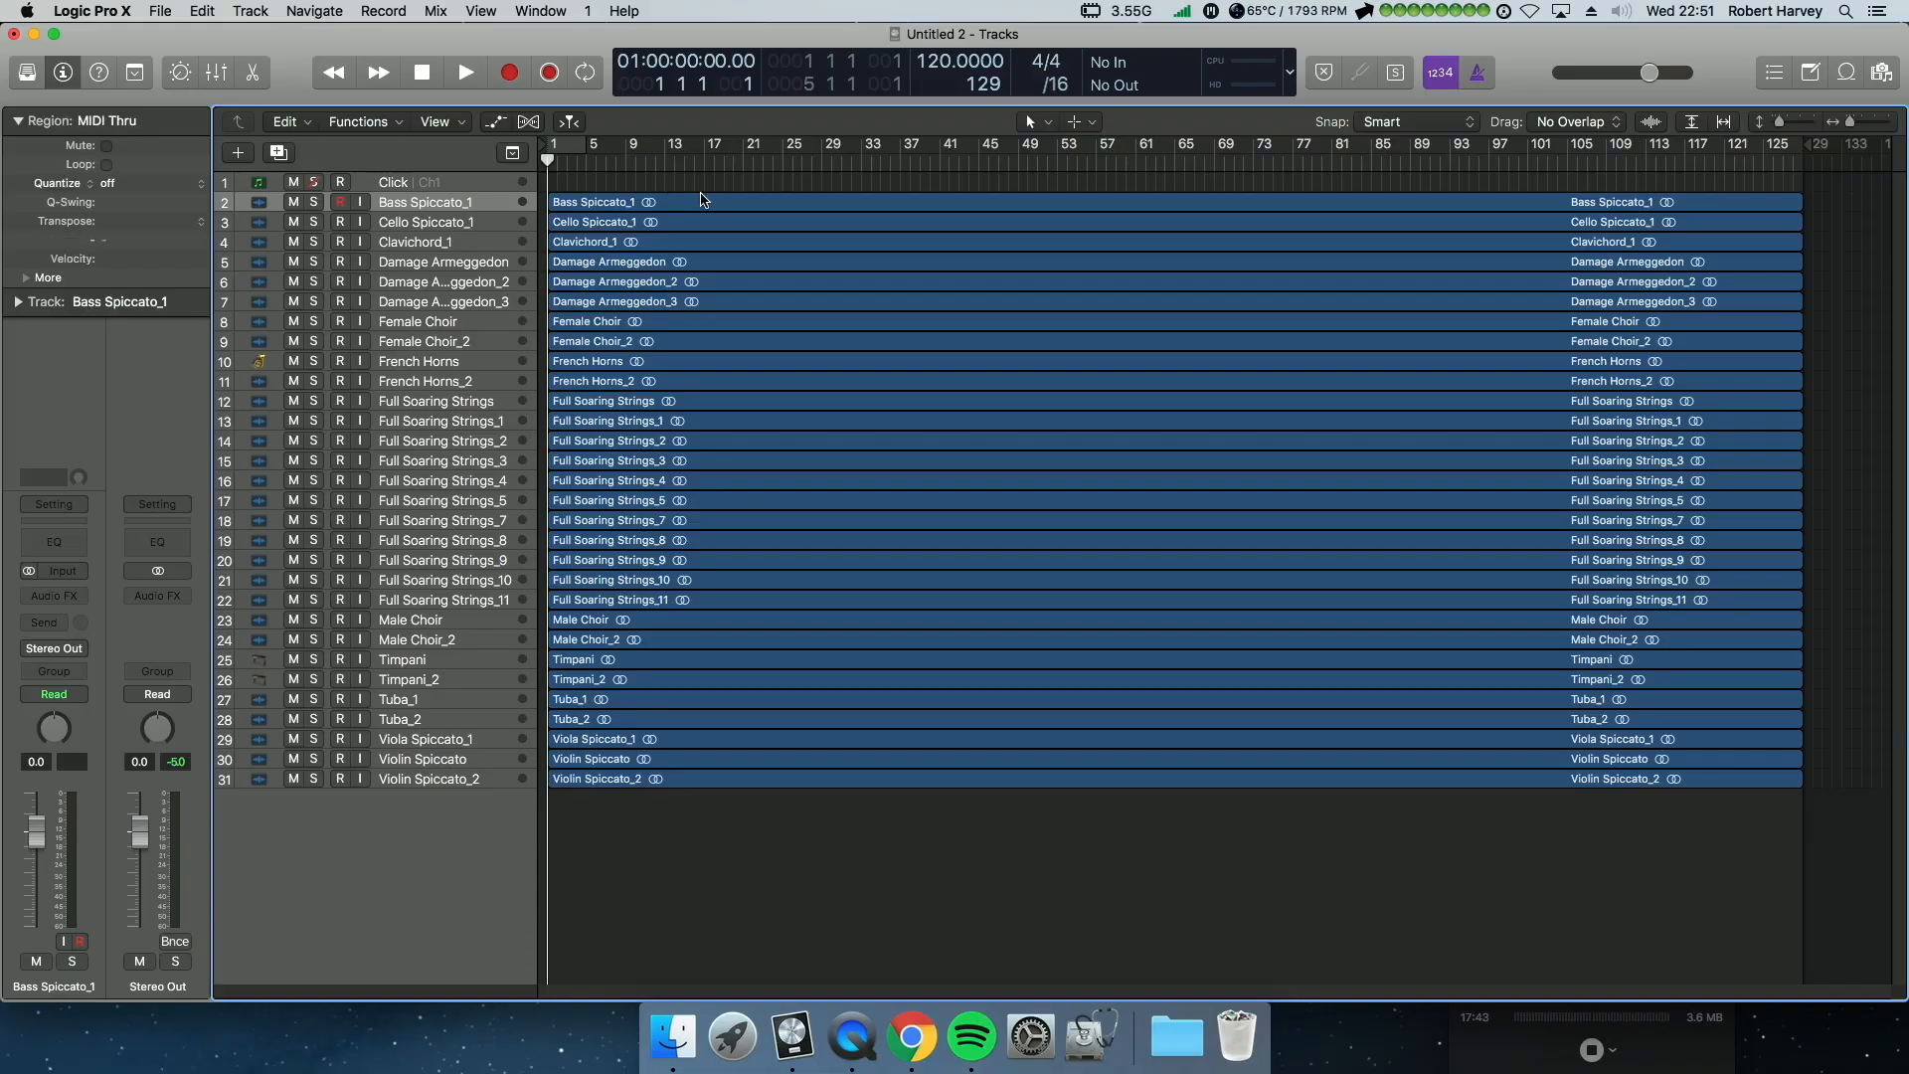
click(706, 202)
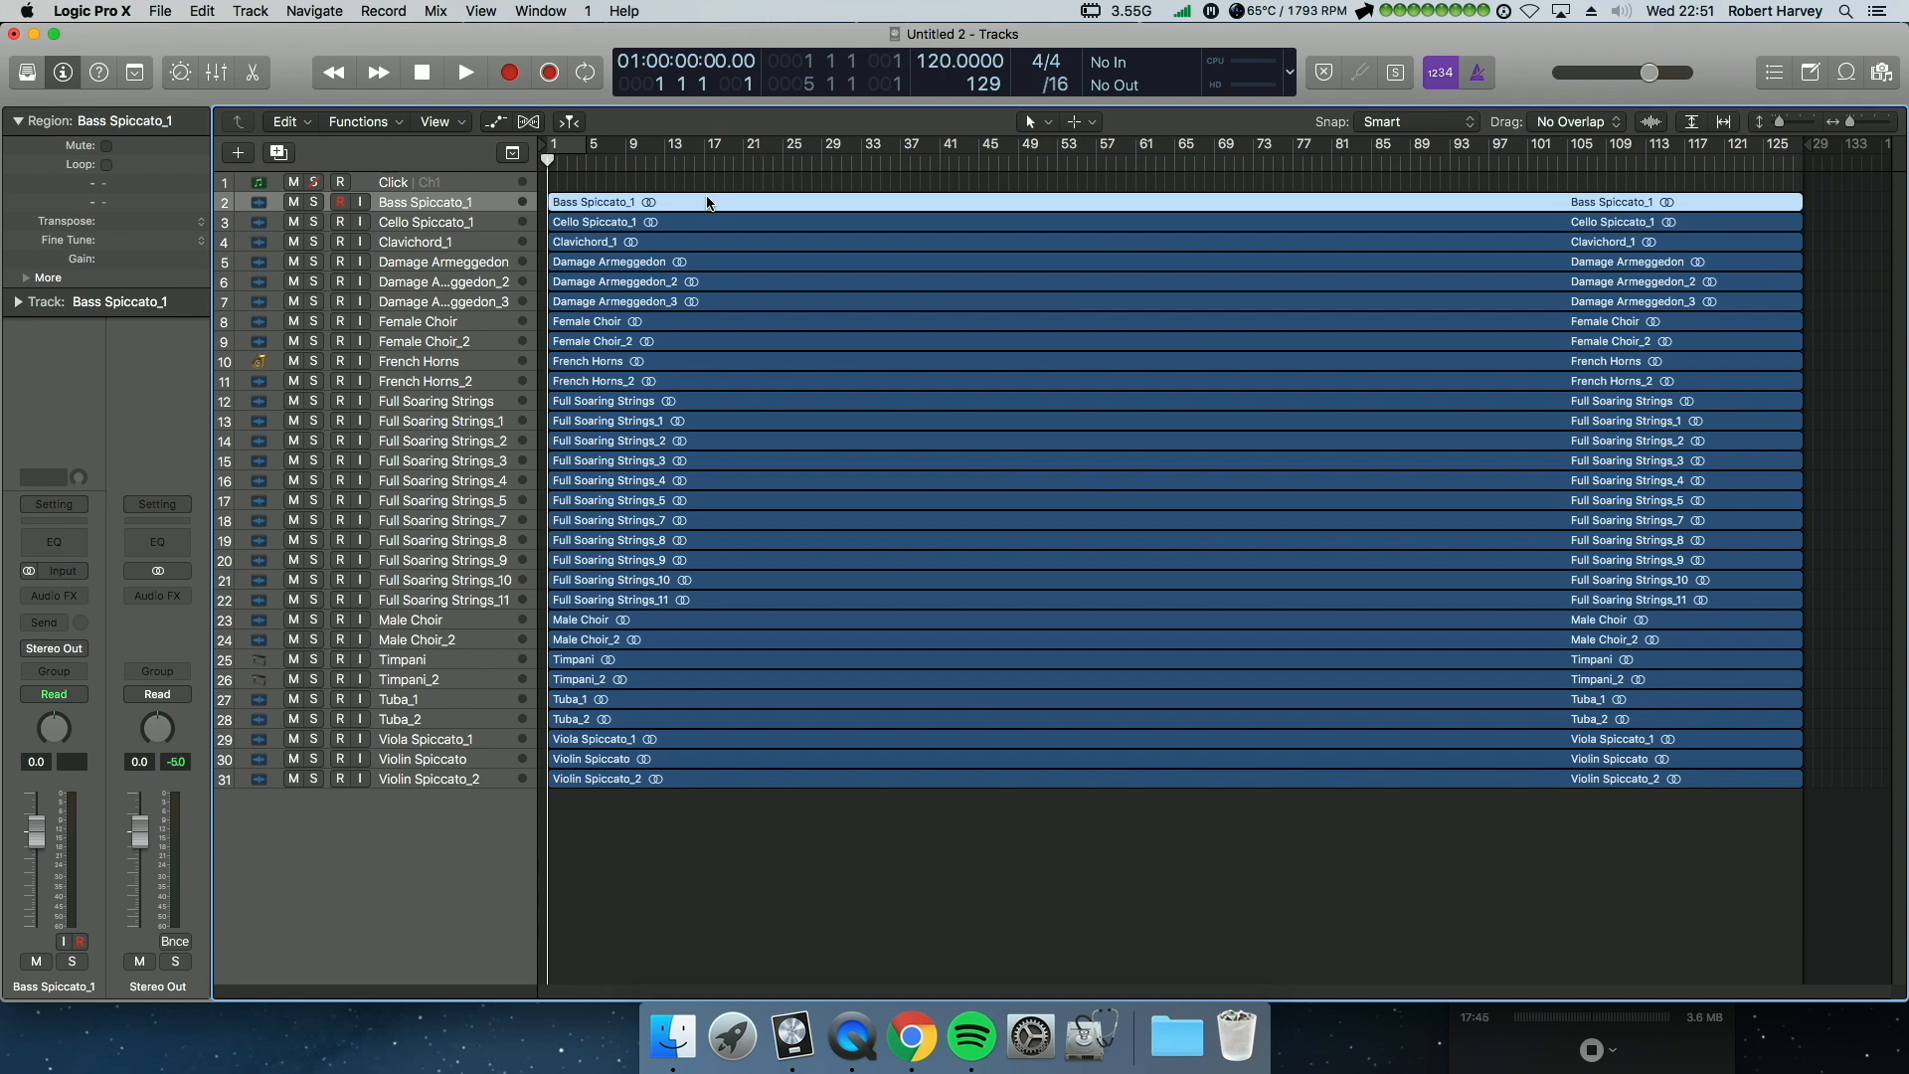
key(ctrl+x)
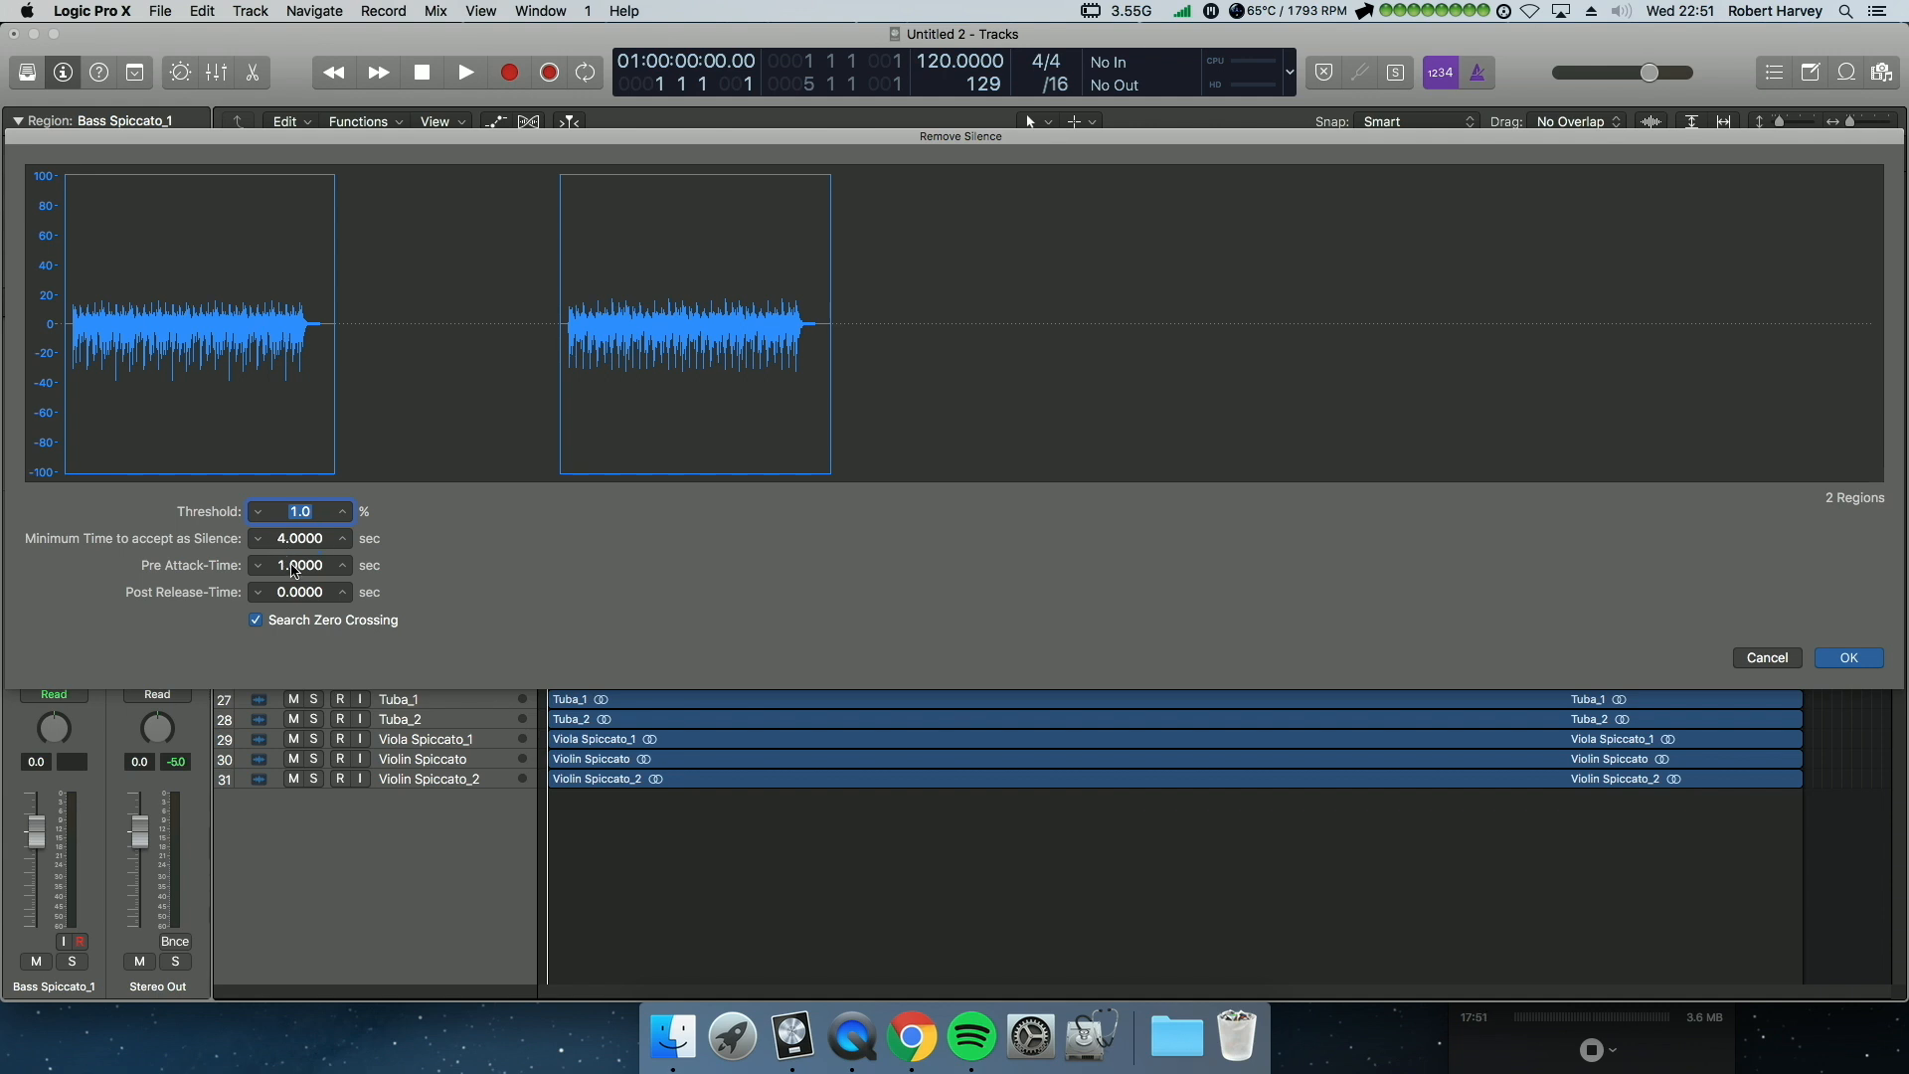
click(301, 594)
text(120)
text(.000)
click(1847, 658)
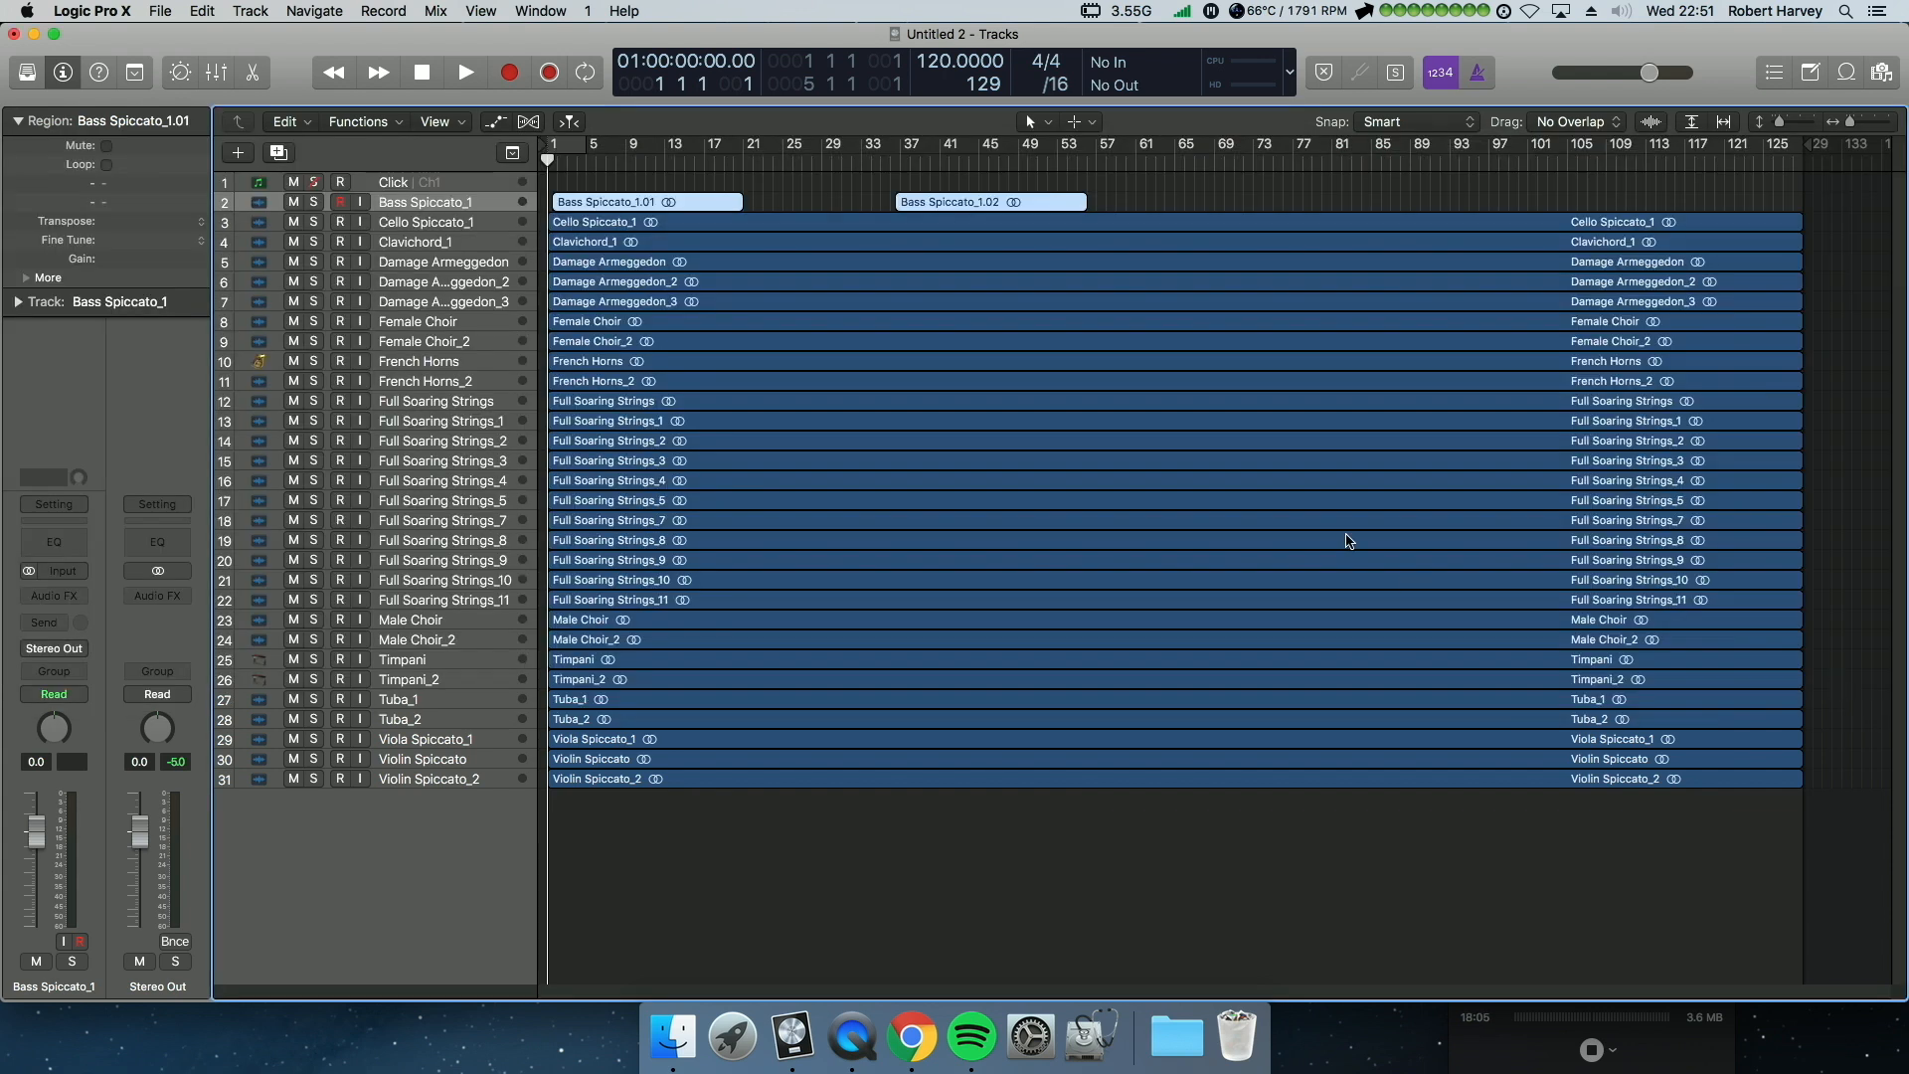
Step: Remove silence from the Cello Spiccato_1, Clavichord_1 and Damage Armeggedon regions with the current Remove Silence settings
click(835, 197)
click(823, 225)
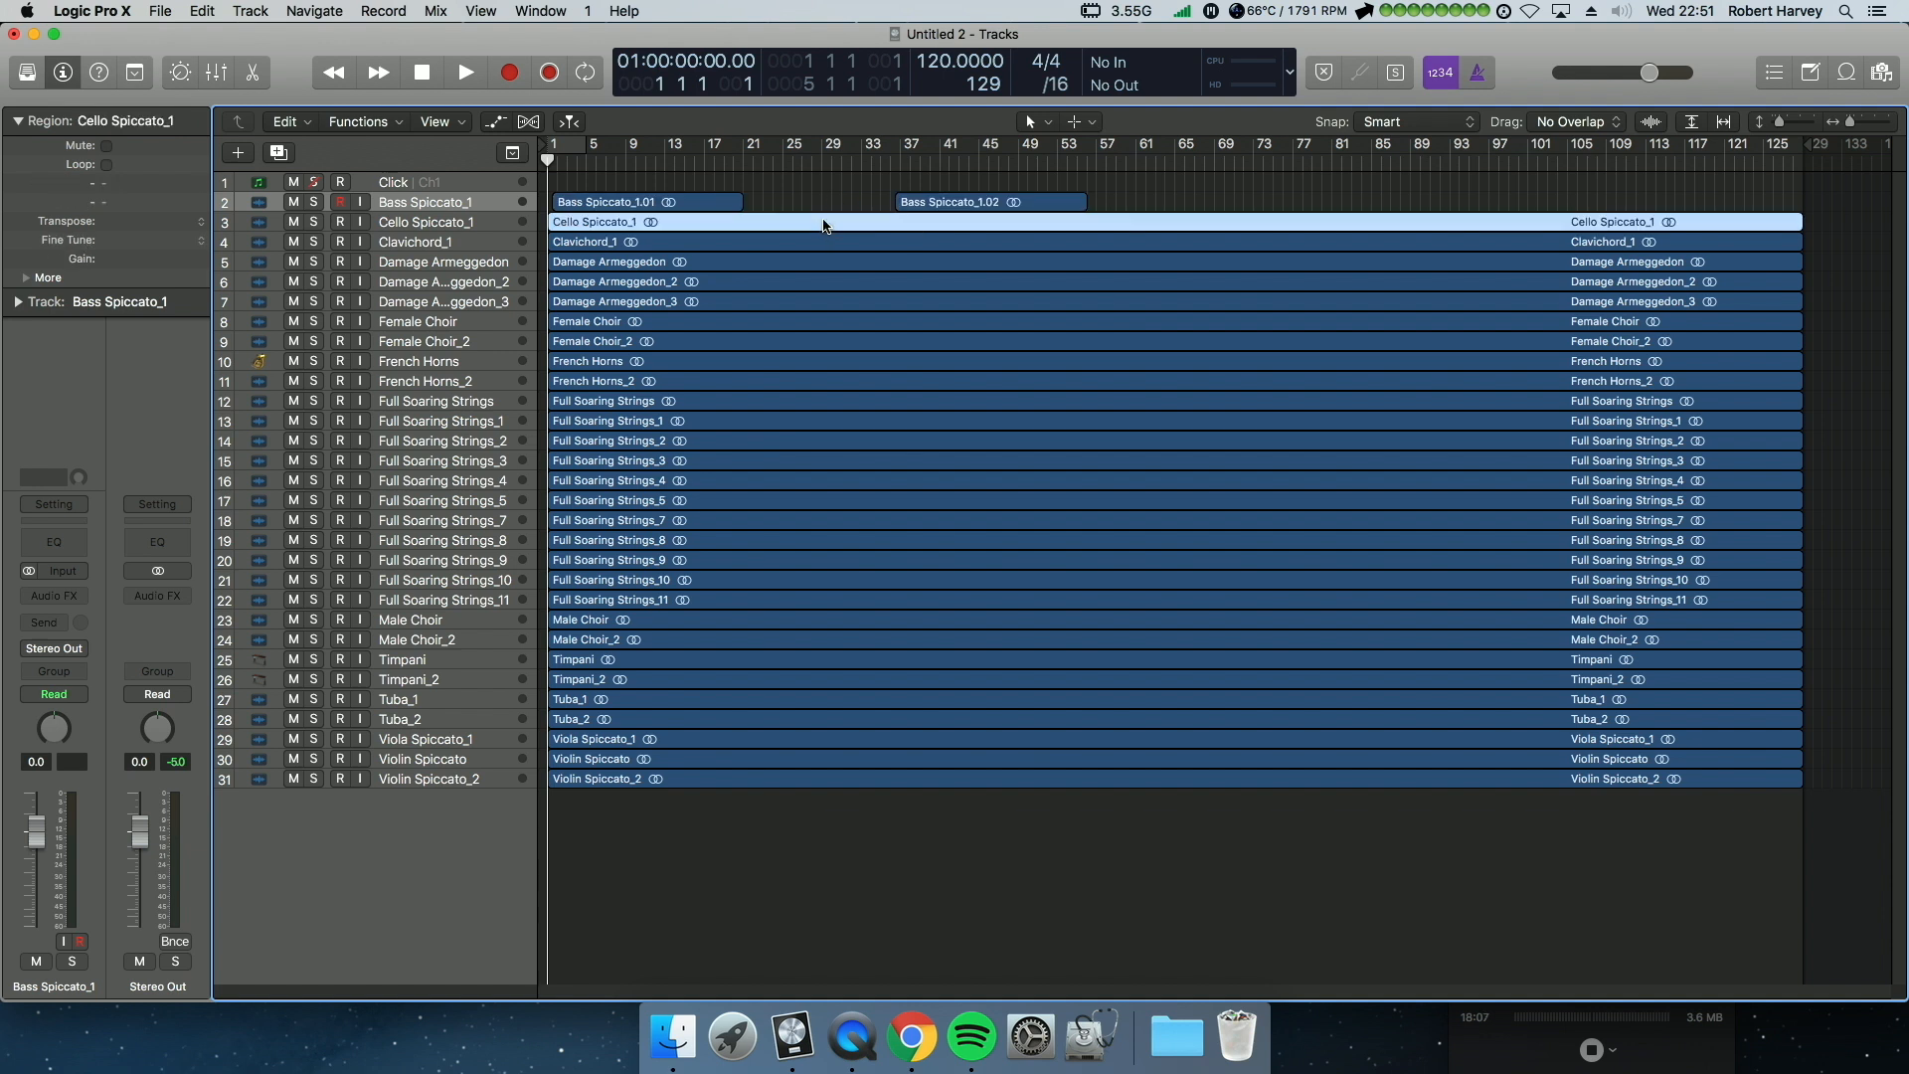
key(ctrl+x)
key(Return)
key(Down)
key(ctrl+x)
key(Return)
key(Down)
key(ctrl+x)
key(Return)
key(Down)
key(ctrl+x)
key(Return)
key(Down)
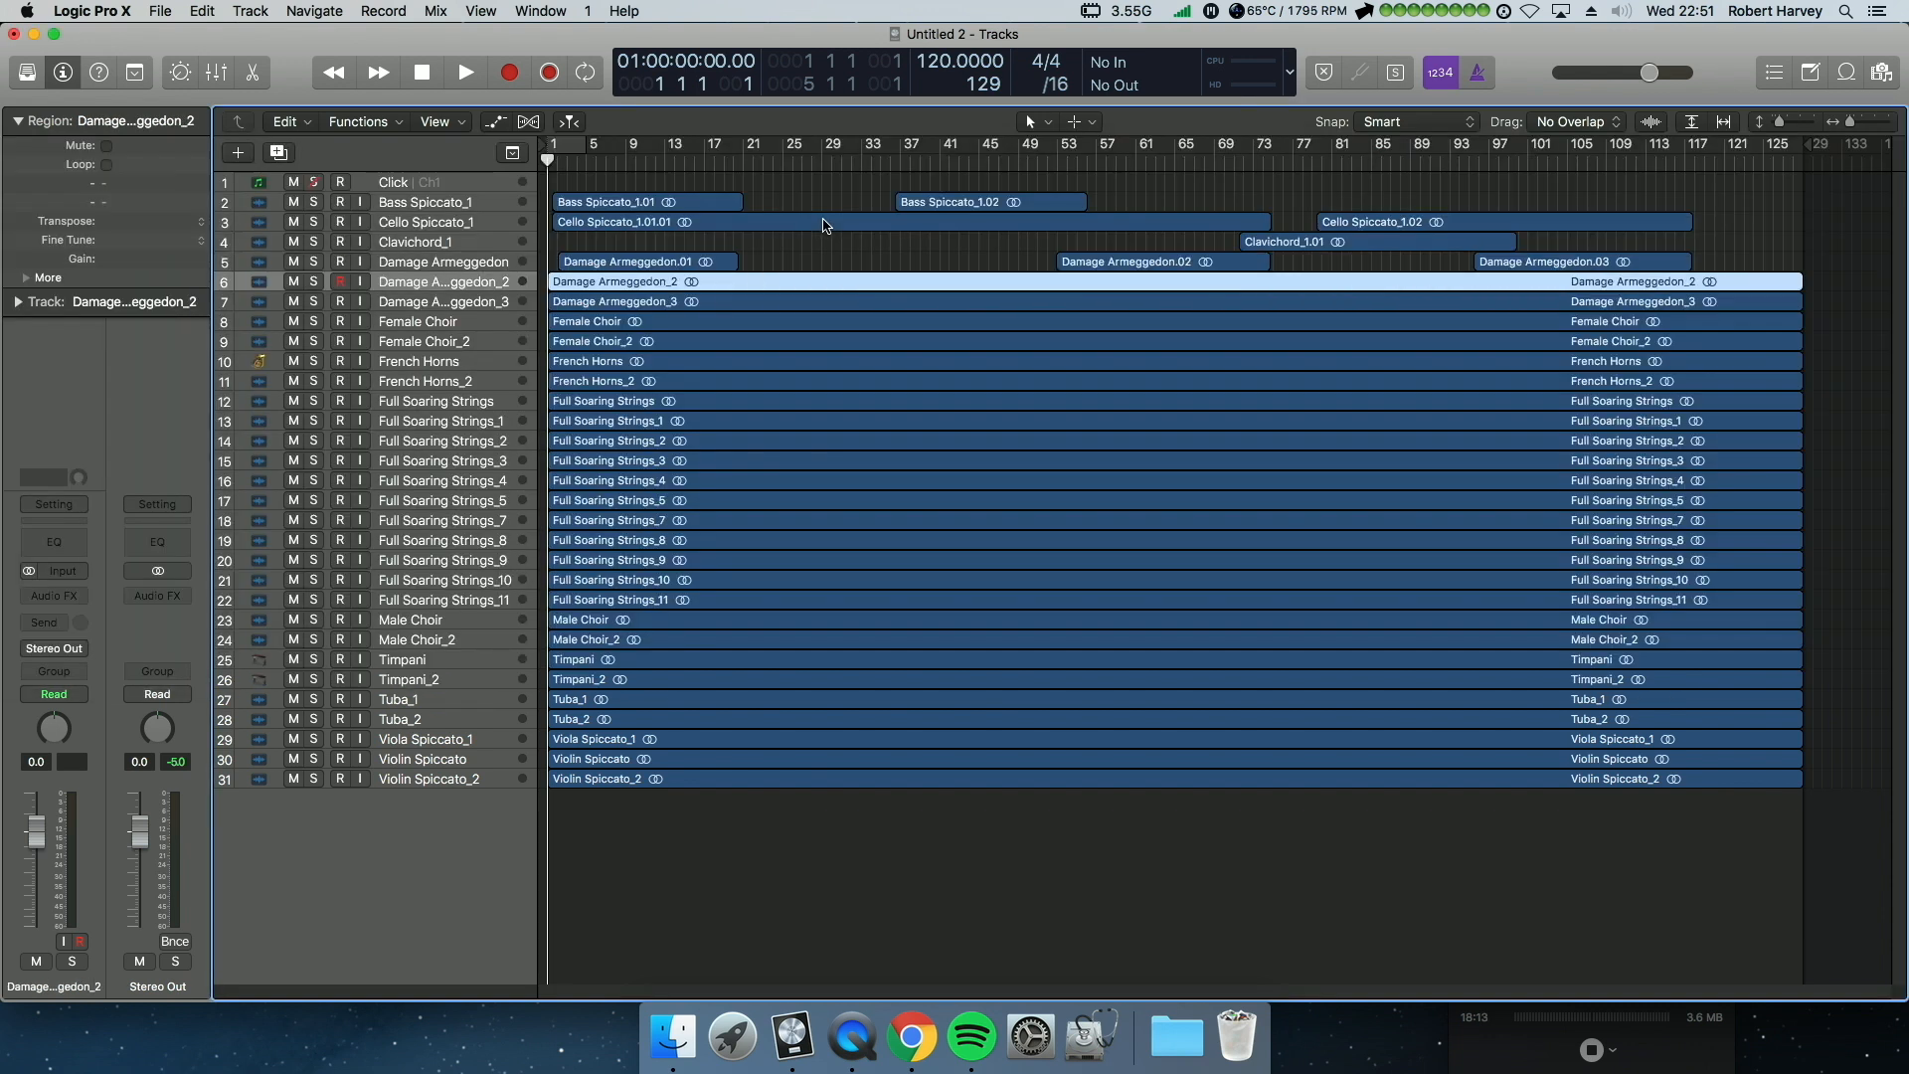
Step: Remove silence from the Damage Armeggedon_2, Damage Armeggedon_3 and Female Choir regions using the same 1.0% threshold settings
key(ctrl+x)
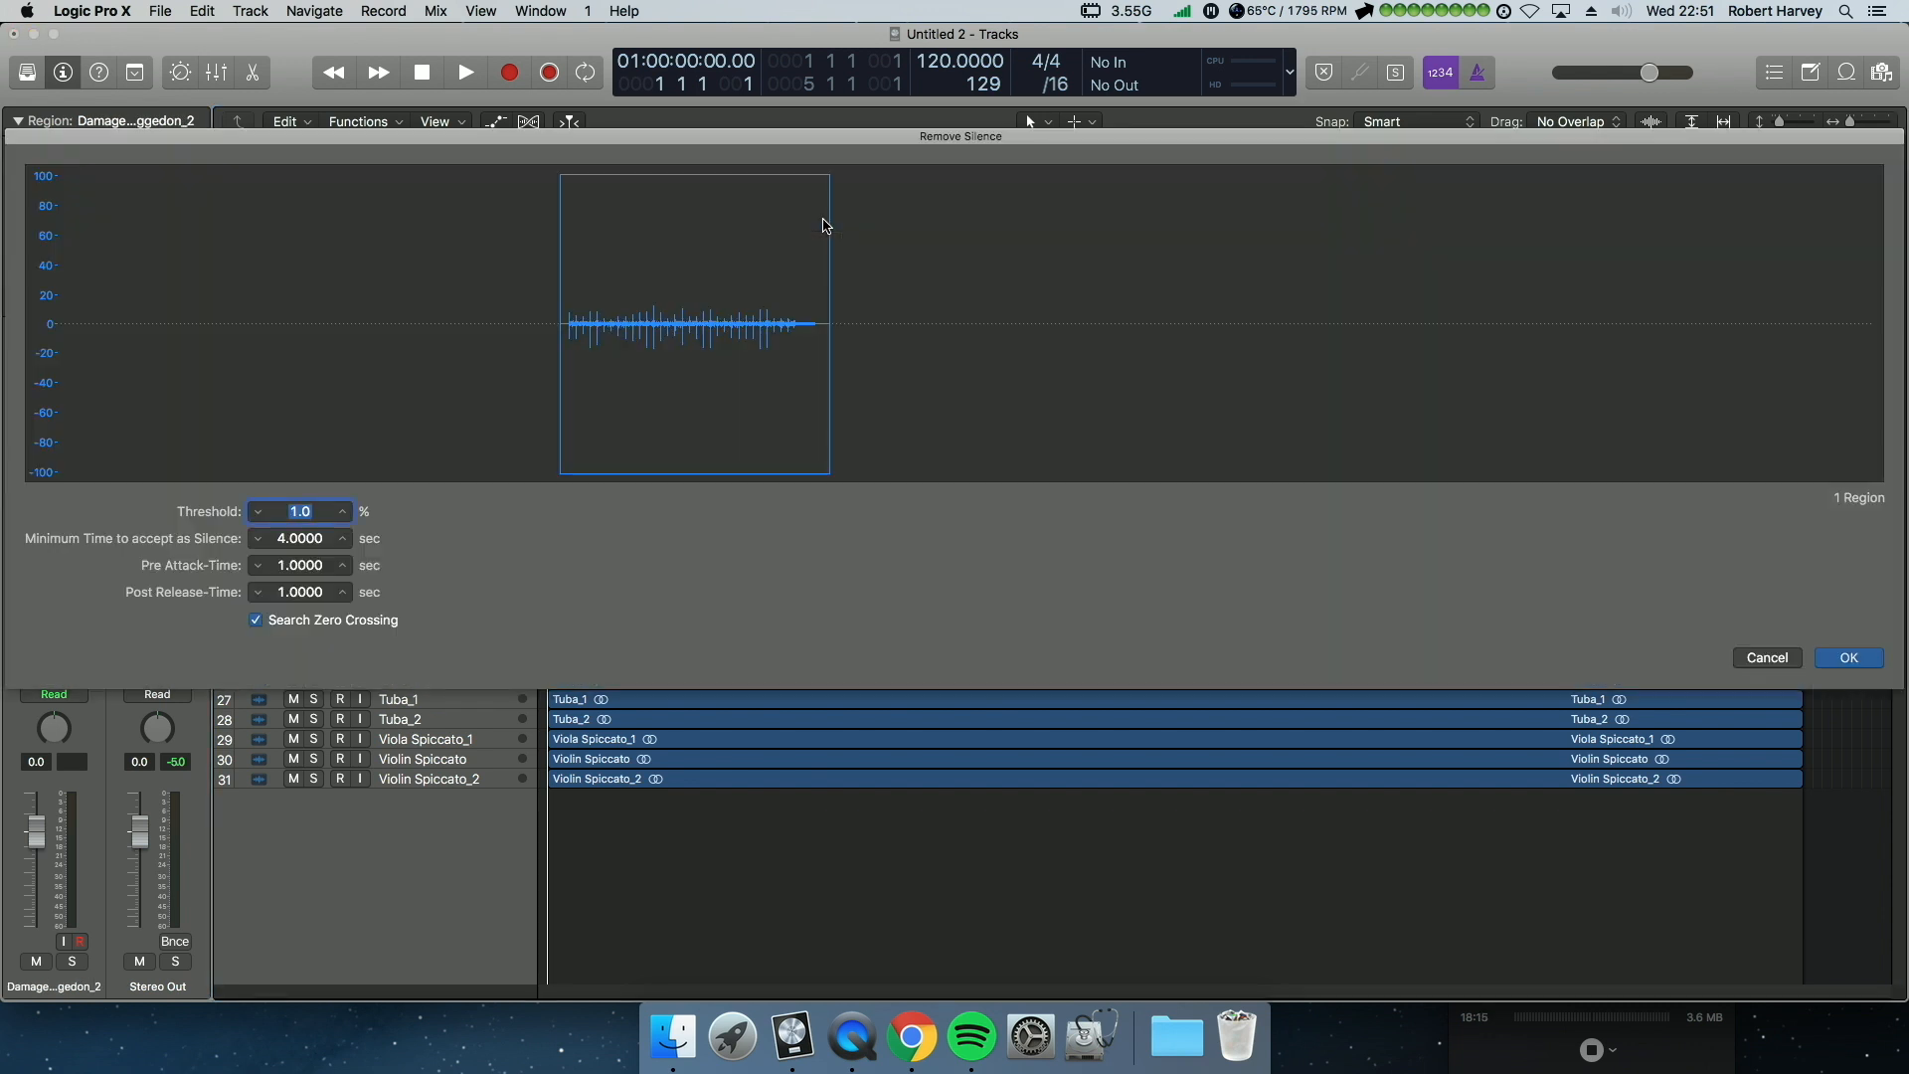
key(Return)
key(Down)
key(ctrl+x)
key(Return)
key(Down)
key(ctrl+x)
key(Return)
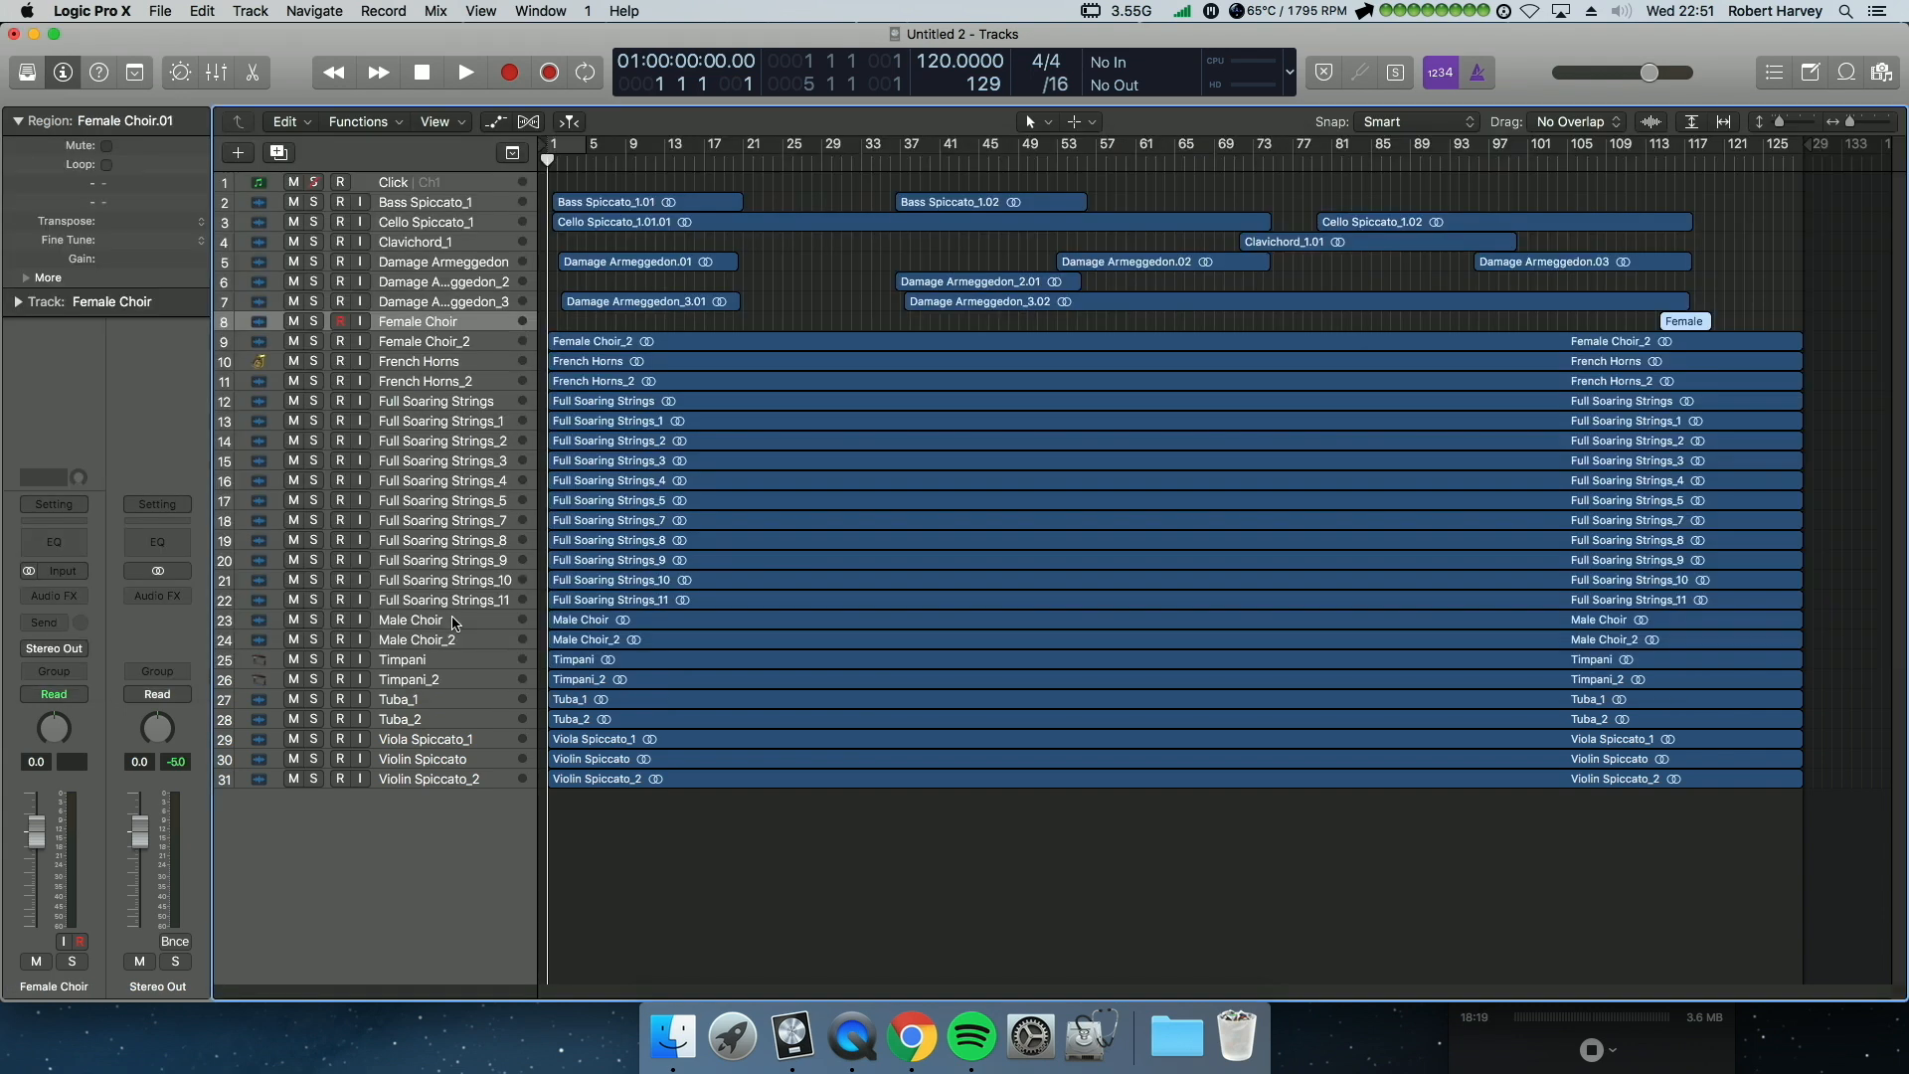
Step: Remove silence from the Female Choir_2, French Horns and French Horns_2 regions with the same settings
key(Down)
key(ctrl+x)
key(Return)
key(Down)
key(ctrl+x)
key(Return)
key(Down)
key(ctrl+x)
key(Return)
Step: Remove silence from all eleven Full Soaring Strings regions on tracks 12 to 22 with the same settings
key(Down)
key(ctrl+x)
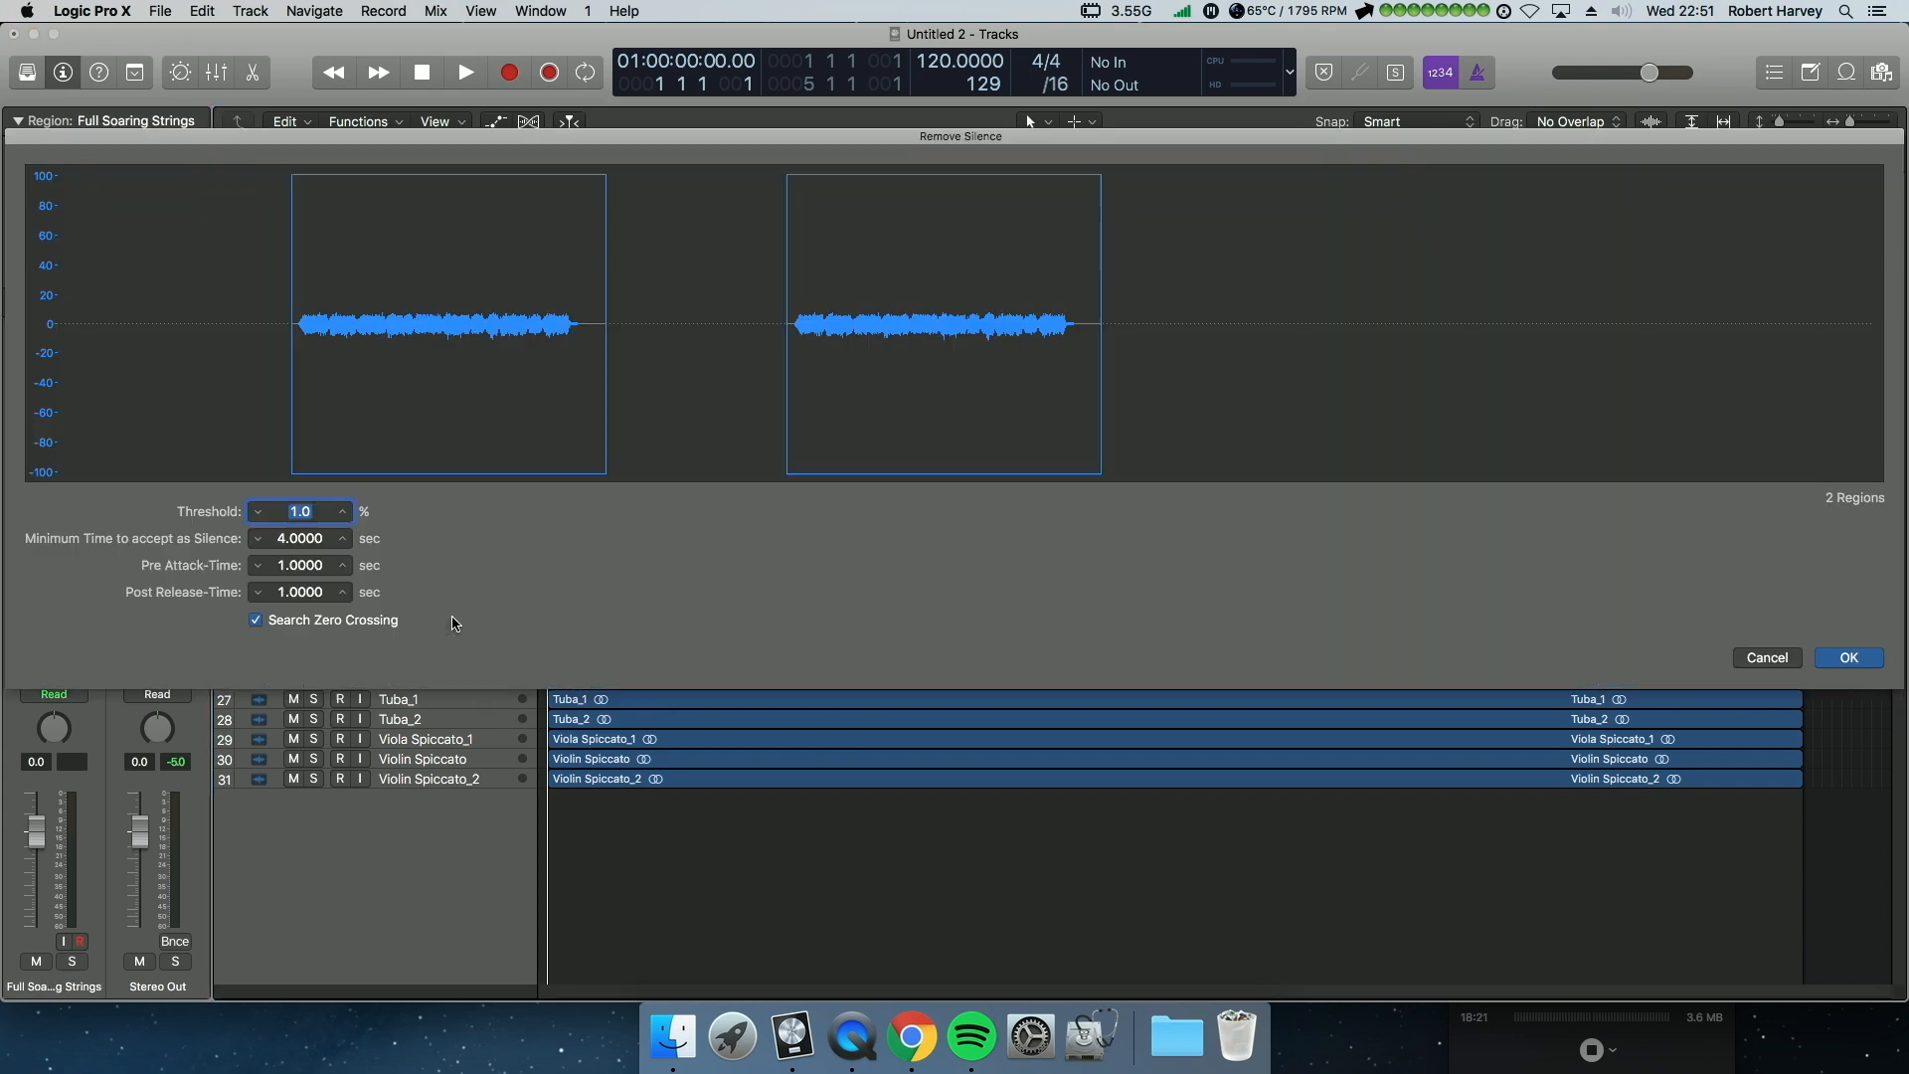
key(Return)
key(Down)
key(ctrl+x)
key(Return)
key(Down)
key(ctrl+x)
key(Return)
key(Down)
key(ctrl+x)
key(Return)
key(Down)
key(ctrl+x)
key(Return)
key(Down)
key(ctrl+x)
key(Return)
key(Down)
key(ctrl+x)
key(Return)
key(Down)
key(ctrl+x)
key(Return)
key(Down)
key(ctrl+x)
key(Return)
key(Down)
key(ctrl+x)
key(Return)
key(Down)
key(ctrl+x)
key(Return)
Step: Remove silence from the Male Choir, Male Choir_2, Timpani and Timpani_2 regions with the same settings
key(Down)
key(ctrl+x)
key(Return)
key(Down)
key(ctrl+x)
key(Return)
key(Down)
key(ctrl+x)
key(Return)
key(Down)
key(ctrl+x)
key(Return)
Step: Remove silence from the Tuba_1, Tuba_2, Viola Spiccato_1, Violin Spiccato and Violin Spiccato_2 regions with the same settings
key(Down)
key(ctrl+x)
key(Return)
key(Down)
key(ctrl+x)
key(Return)
key(Down)
key(ctrl+x)
key(Return)
key(Down)
key(ctrl+x)
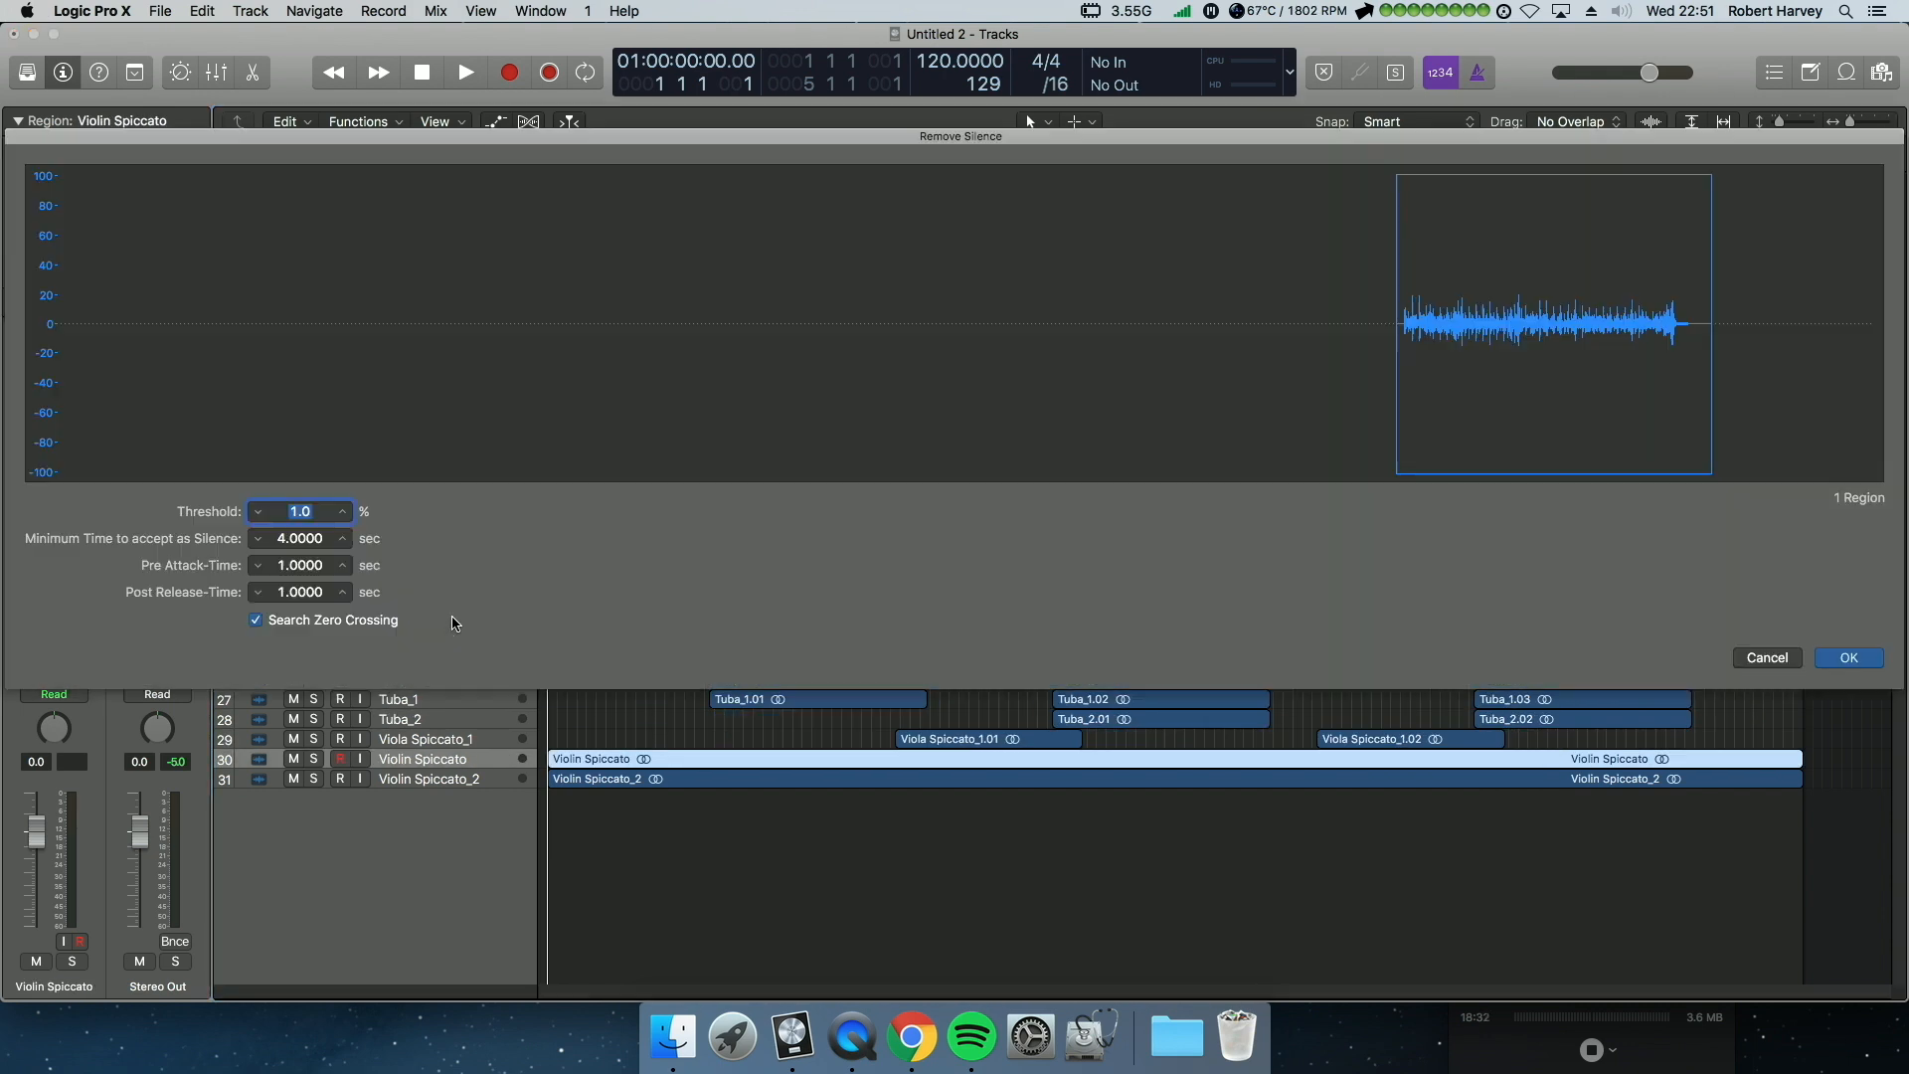
key(Return)
key(Down)
key(ctrl+x)
key(Return)
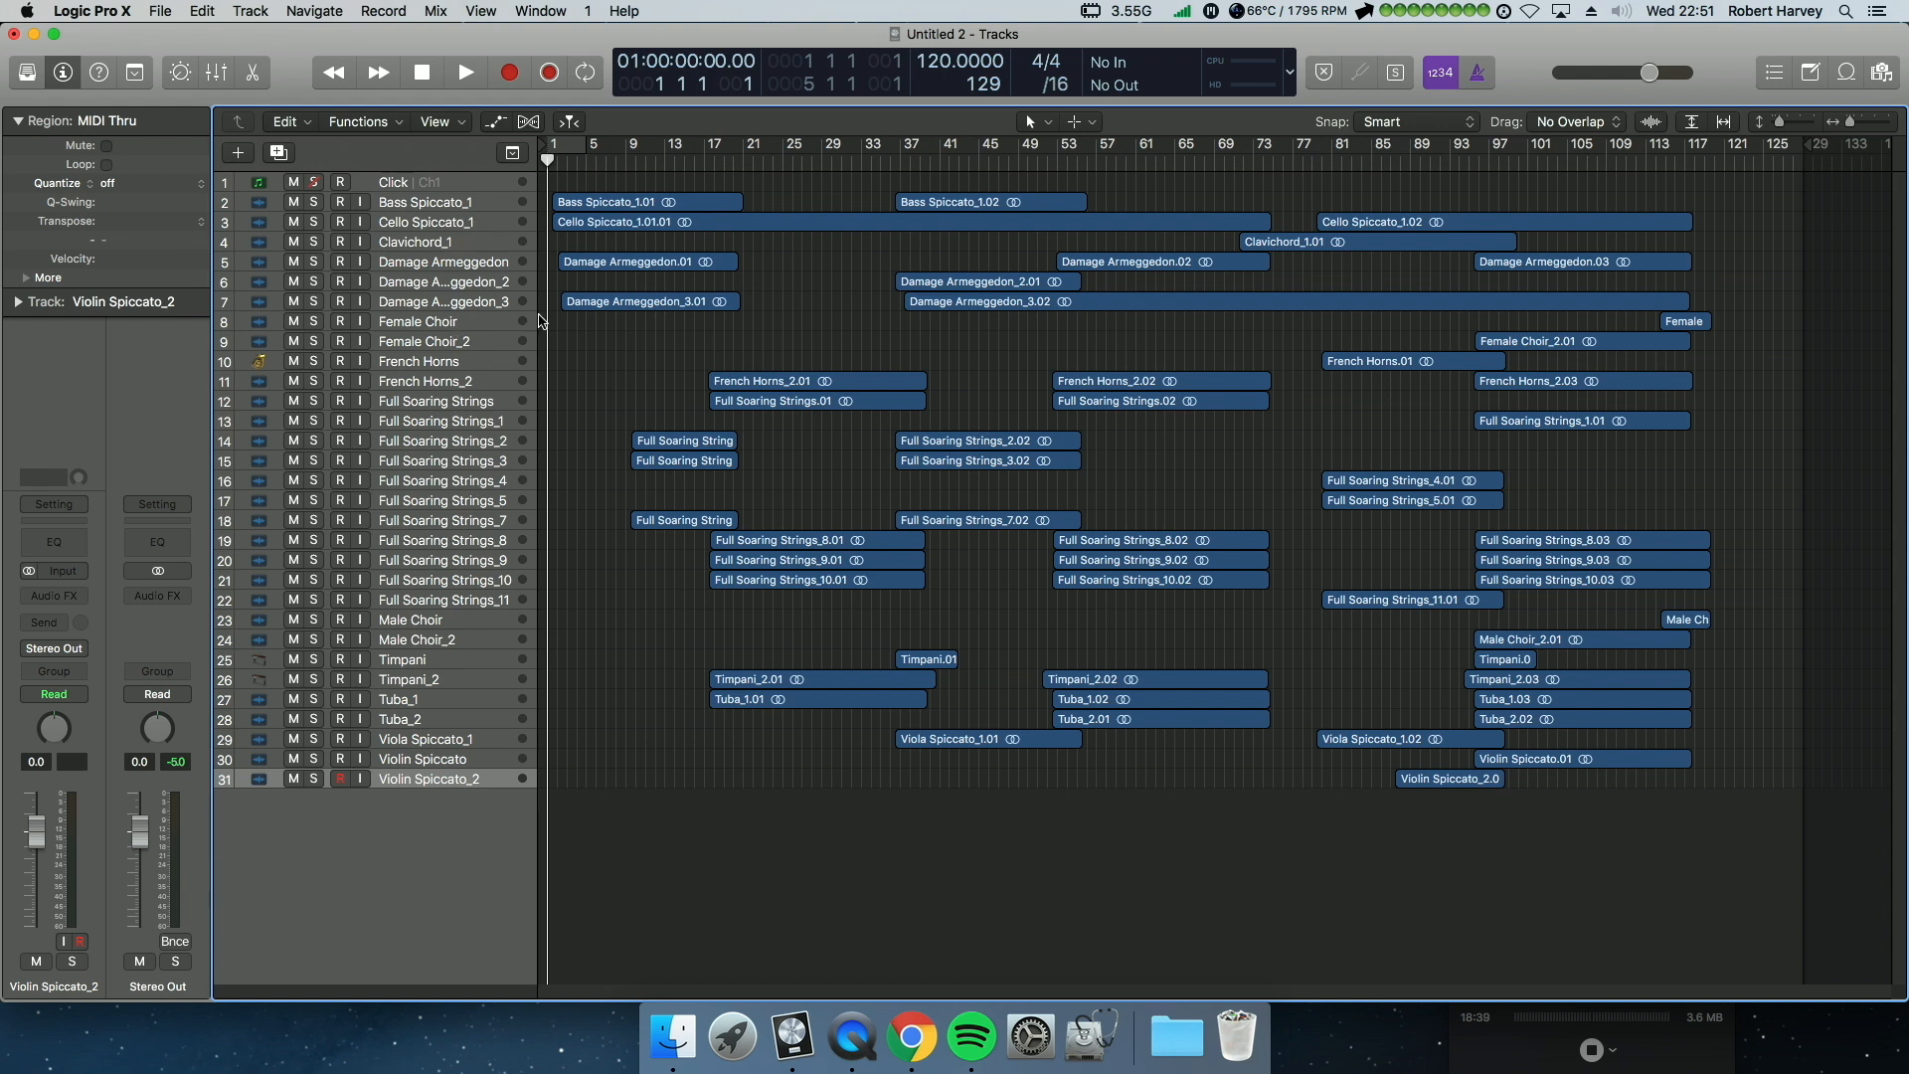
Step: Move the Damage Armeggedon, Damage Armeggedon_3, French Horns_2 and Full Soaring Strings tracks up beneath Cello Spiccato_1 in that order
drag(441, 261, 442, 239)
drag(444, 302, 448, 260)
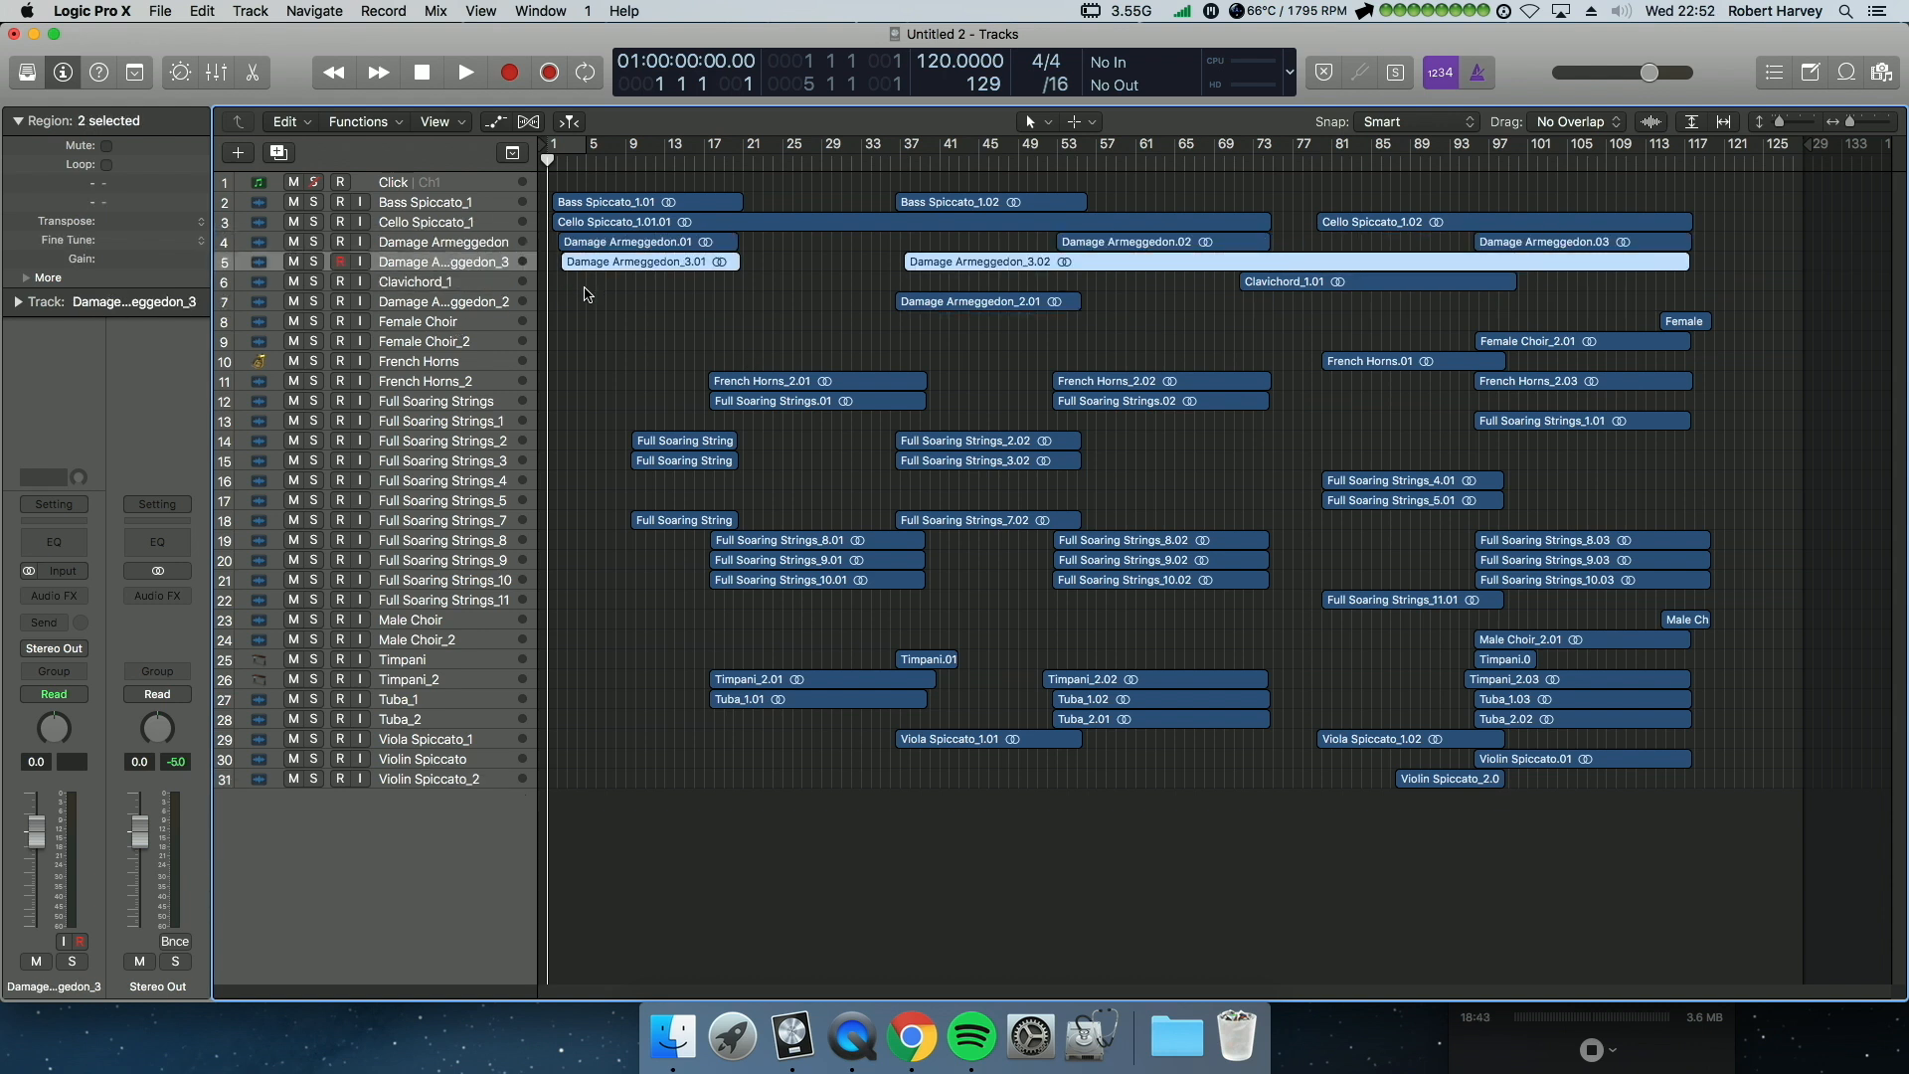
click(587, 295)
drag(471, 380, 471, 281)
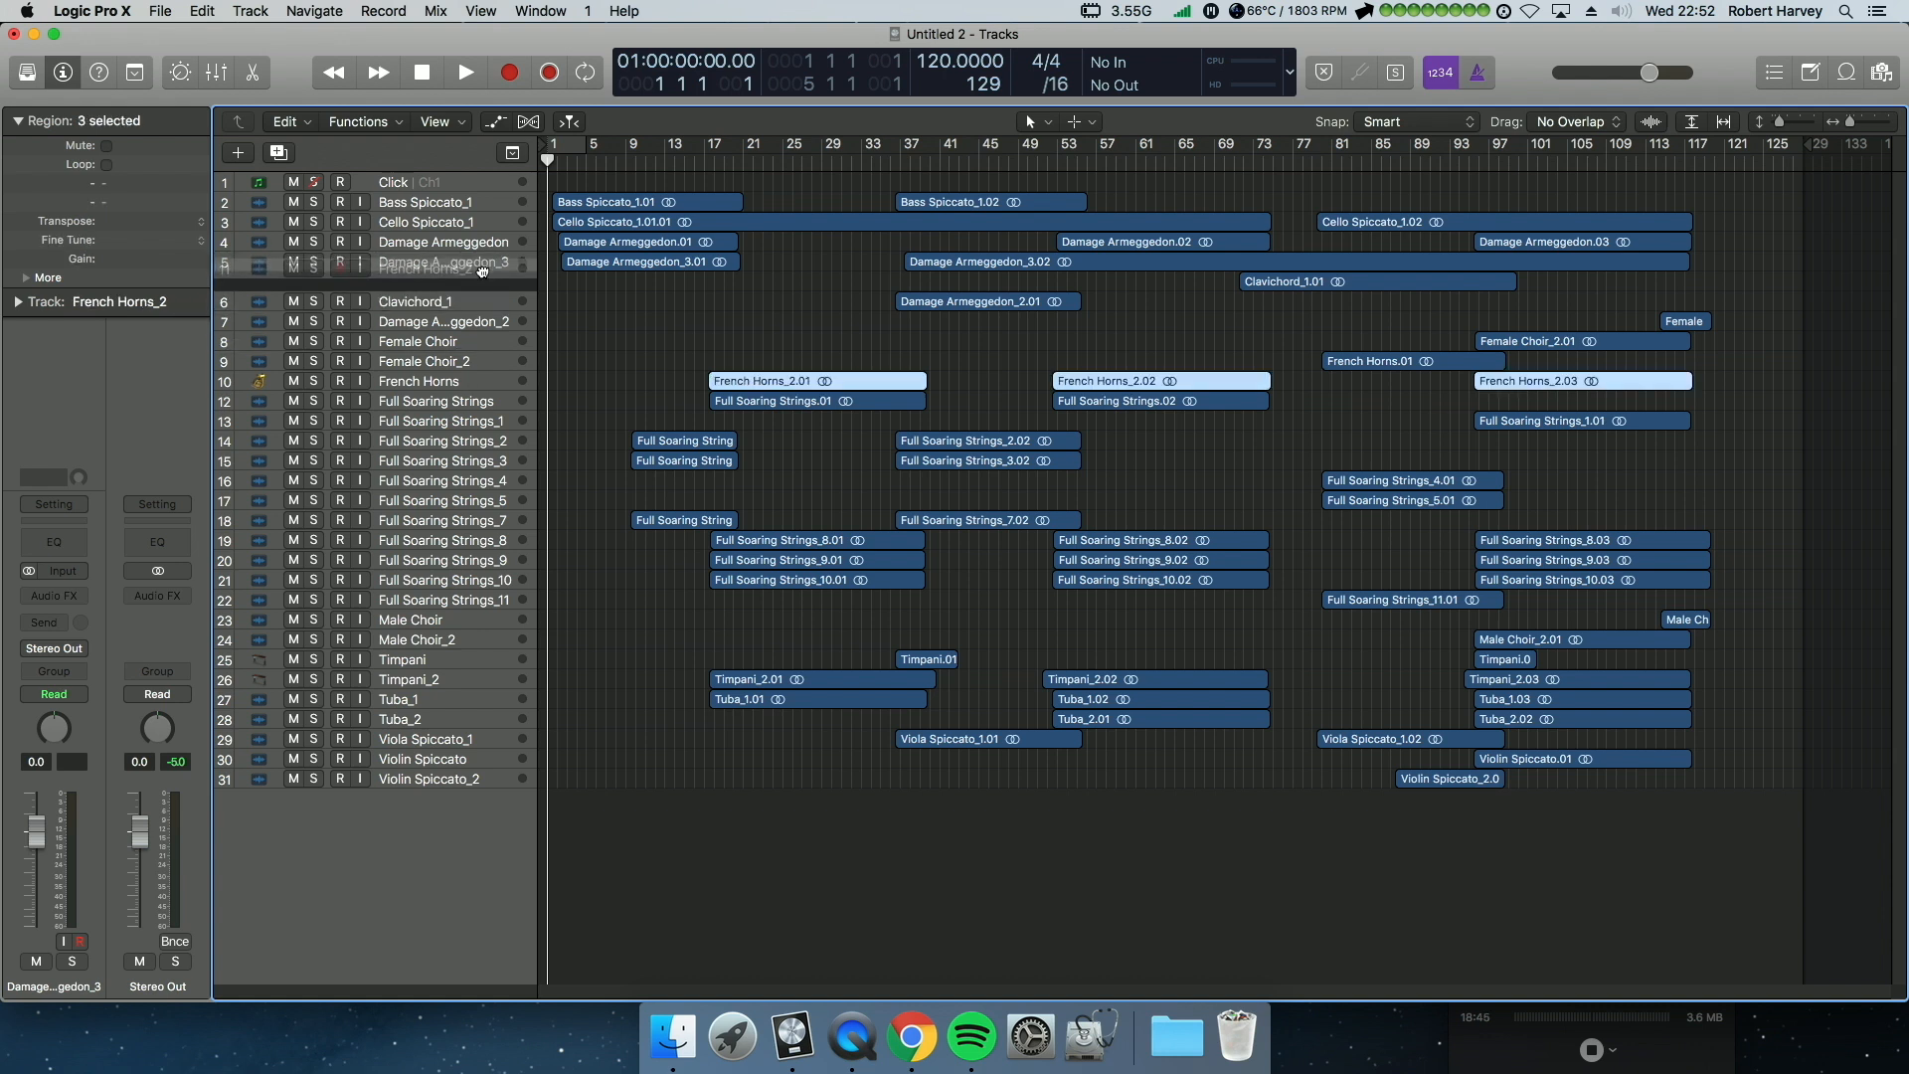
drag(474, 410, 475, 300)
Step: Move the Full Soaring Strings_2, _3 and _7 tracks together to directly below Damage Armeggedon_3
click(471, 449)
shift+click(475, 469)
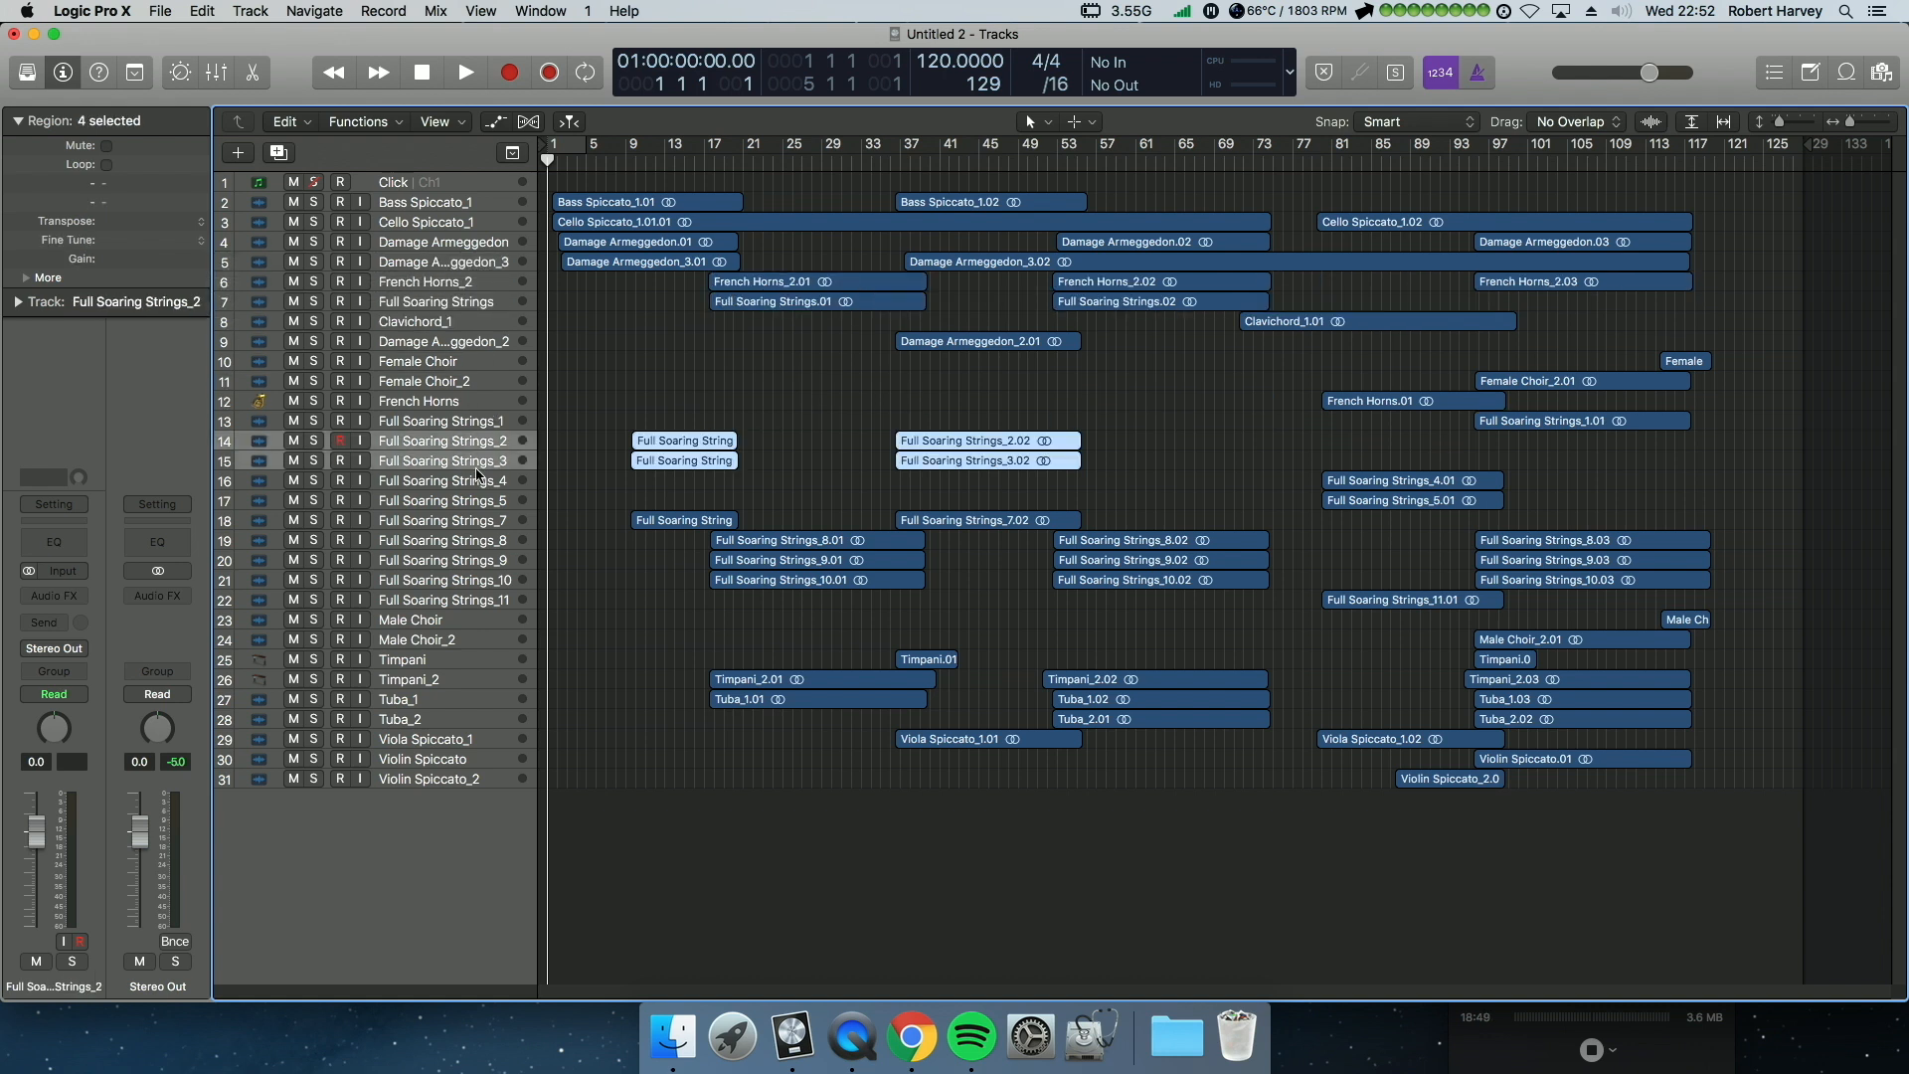
super+click(471, 521)
drag(479, 503, 491, 281)
click(709, 451)
Step: Move the Full Soaring Strings_8, _9 and _10 tracks together to directly below the Full Soaring Strings track
click(507, 543)
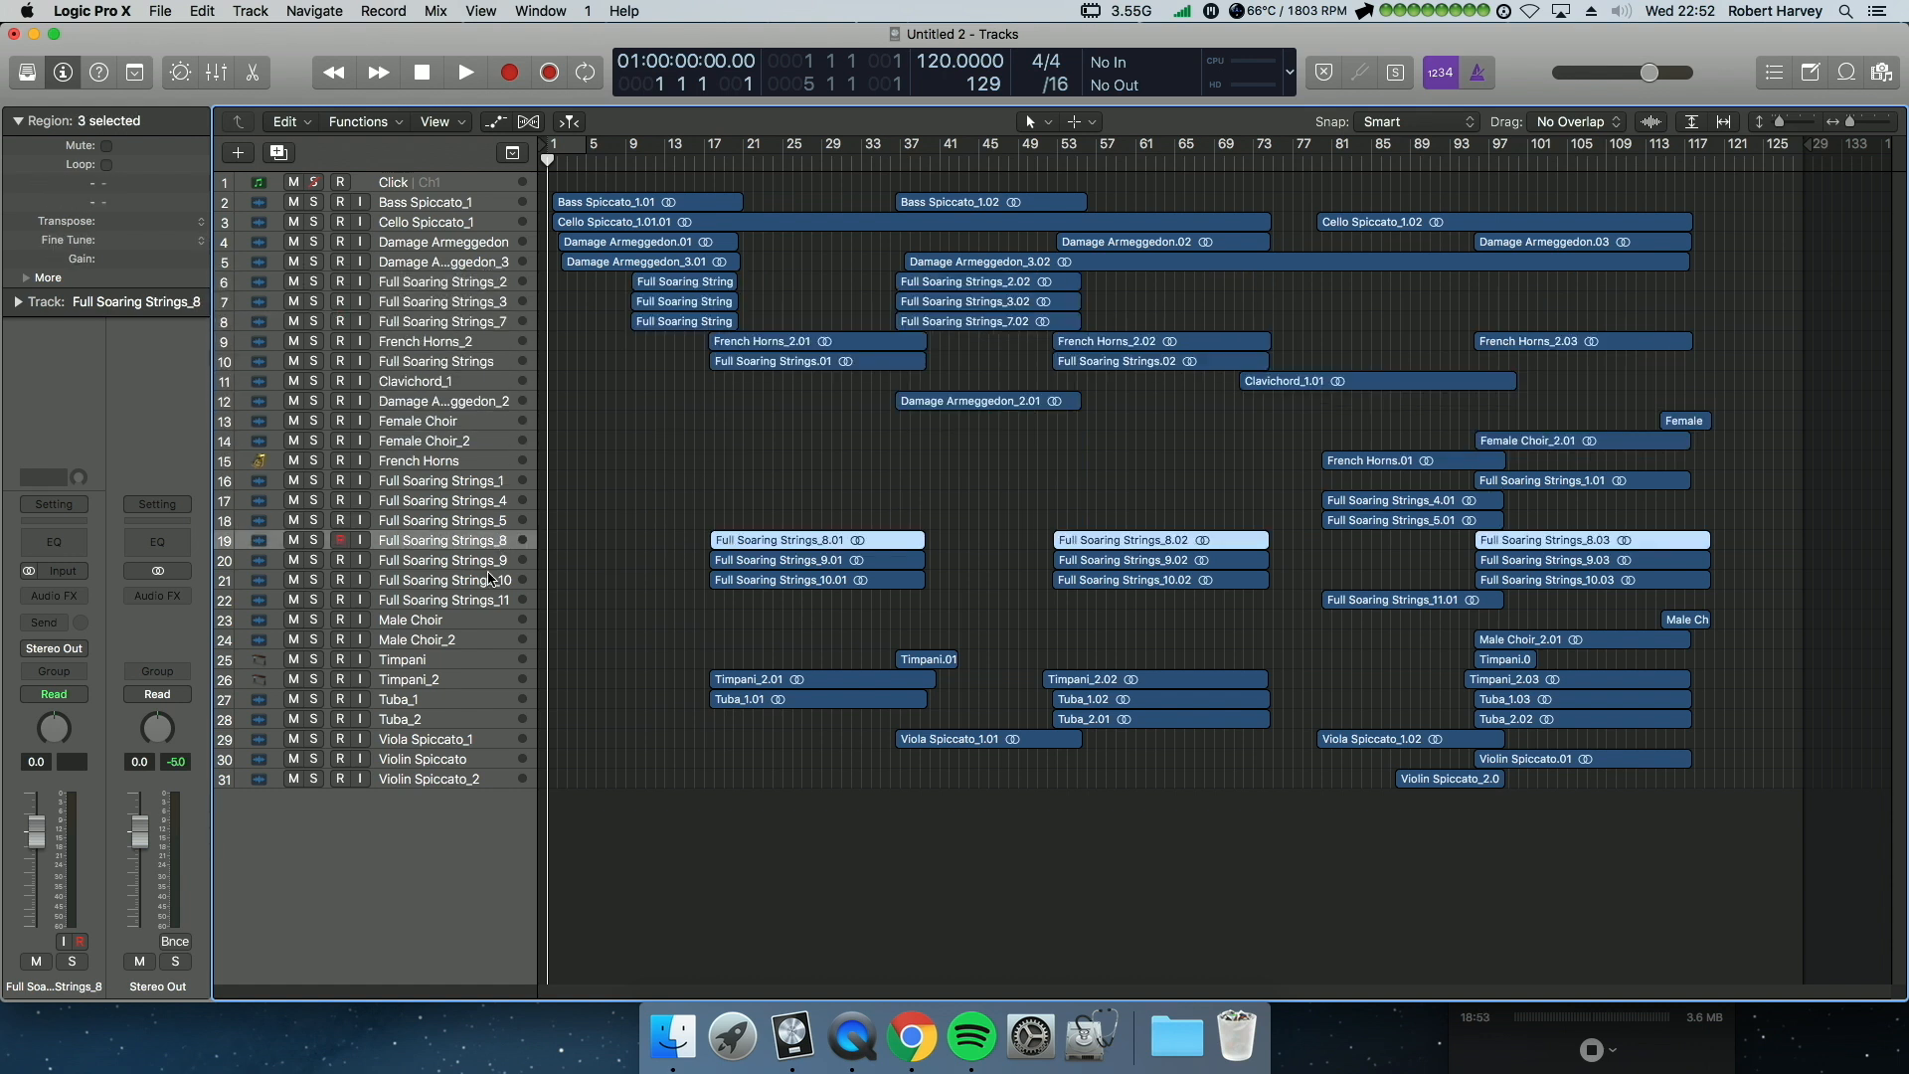
shift+click(492, 582)
drag(491, 546, 496, 388)
click(639, 498)
Step: Move the Timpani_2 and Tuba_1 tracks together to directly below Full Soaring Strings_10
click(493, 682)
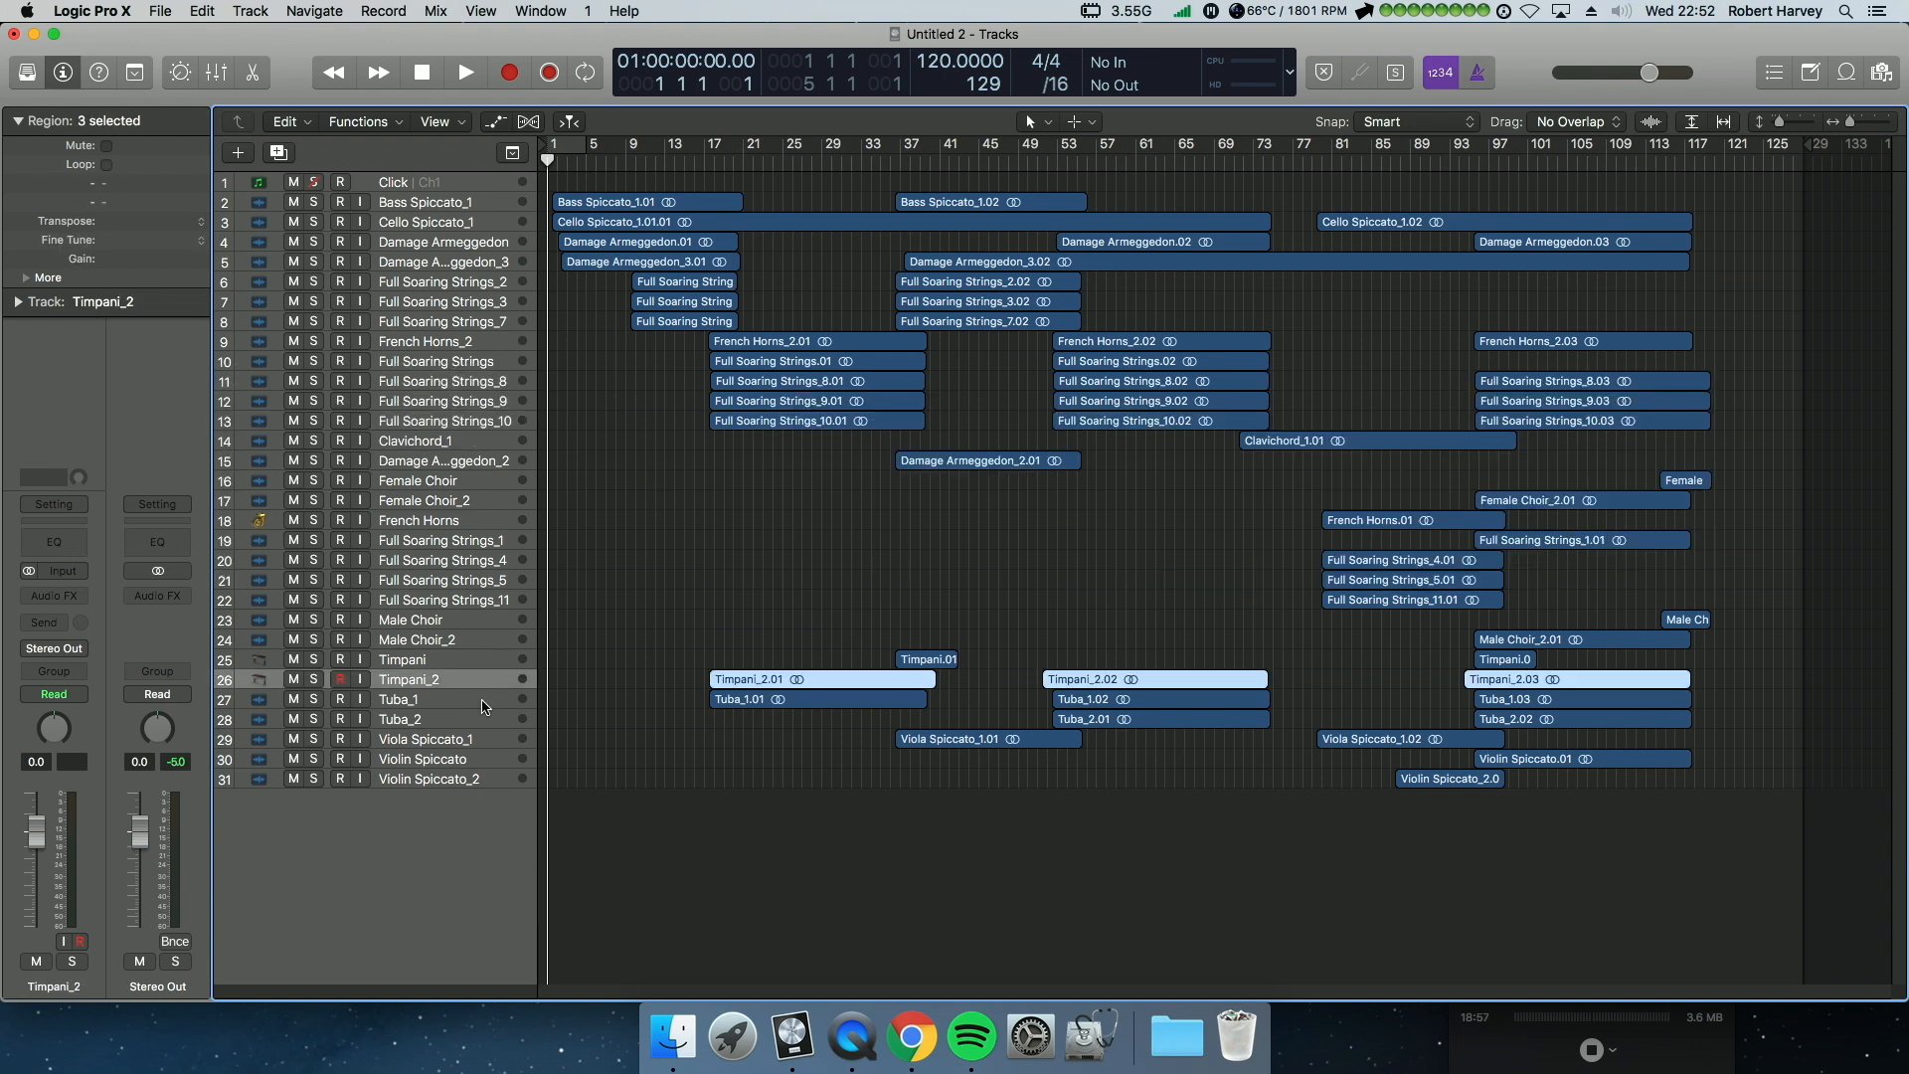
shift+click(487, 701)
drag(494, 690, 499, 439)
click(753, 502)
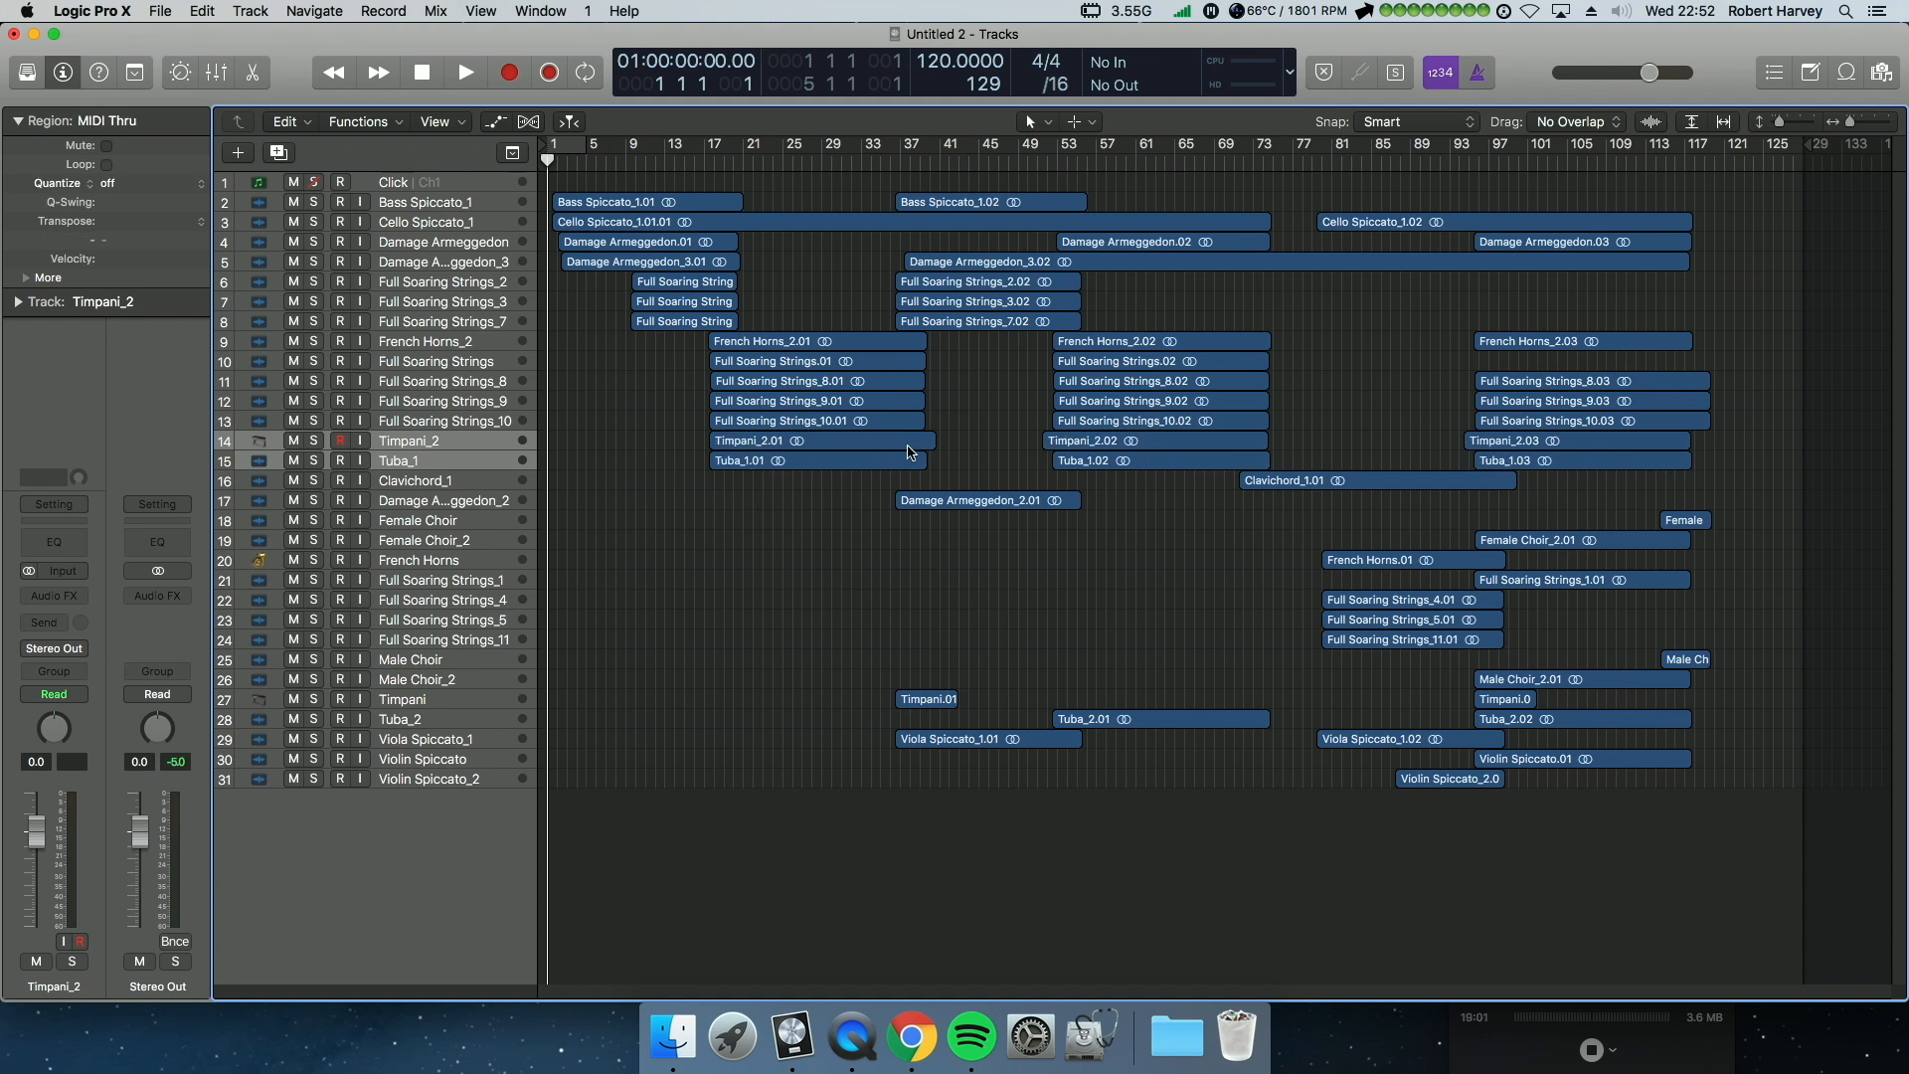
Step: Move the Damage Armeggedon_2 track to directly below Full Soaring Strings_7, and select the Viola Spiccato_1 track
click(464, 509)
drag(441, 502, 453, 353)
click(679, 430)
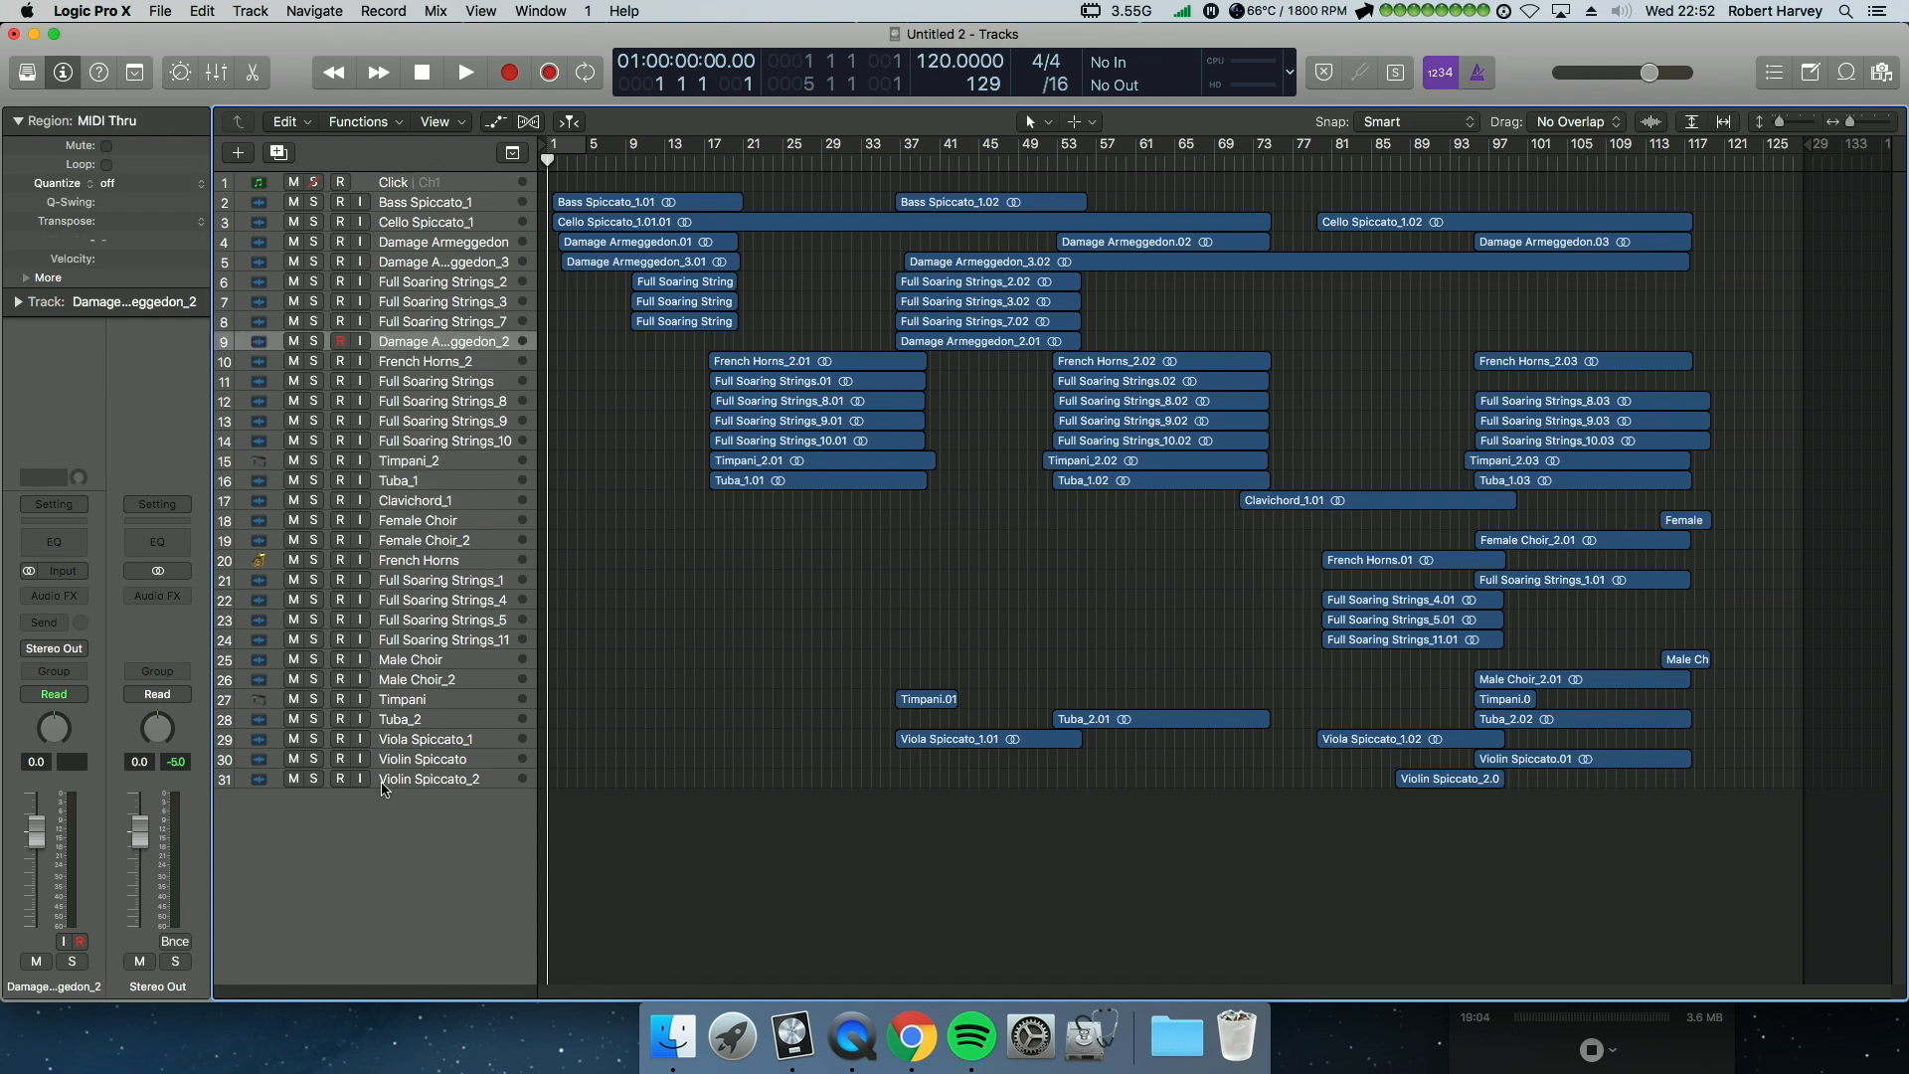
click(426, 748)
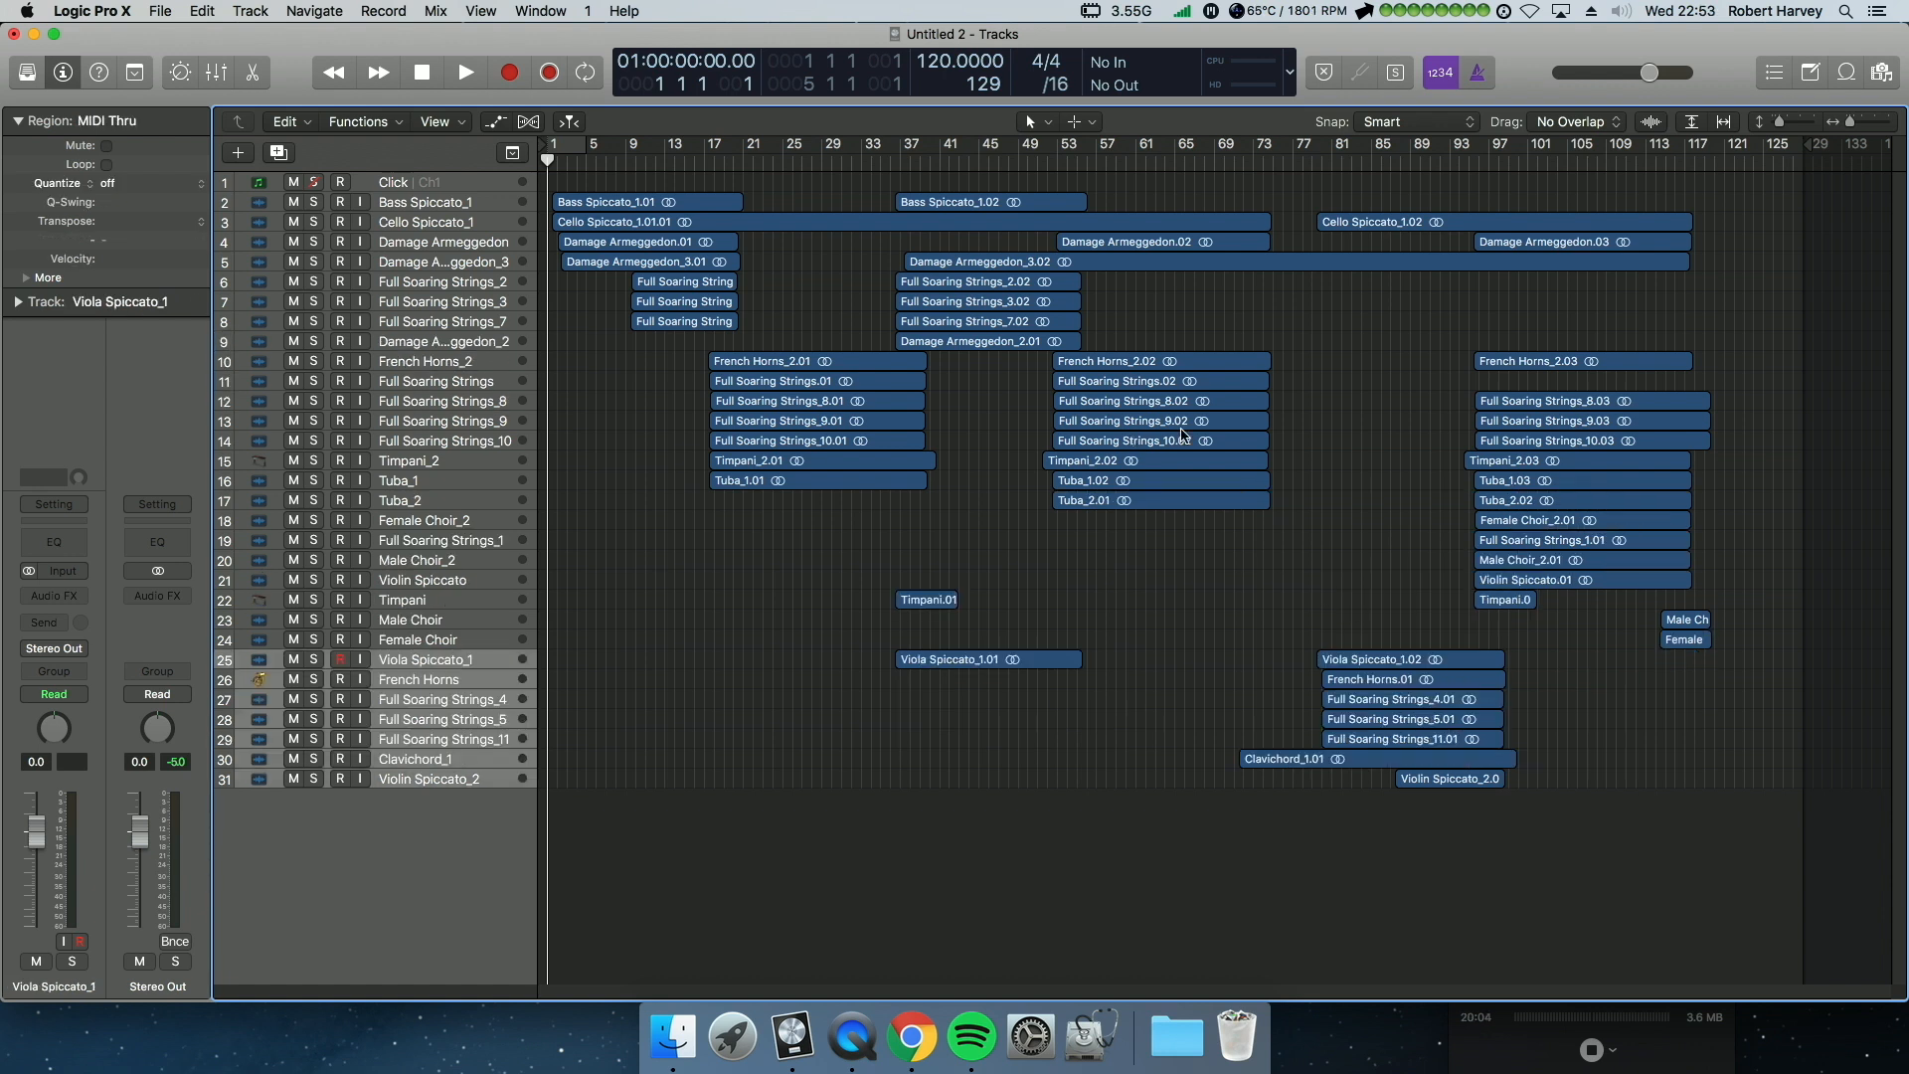
Step: Colour the regions on the Full Soaring Strings_2, _3, _4, _5, _7, _8, _9, _10 and _11 tracks orange
click(446, 386)
click(446, 404)
shift+click(464, 443)
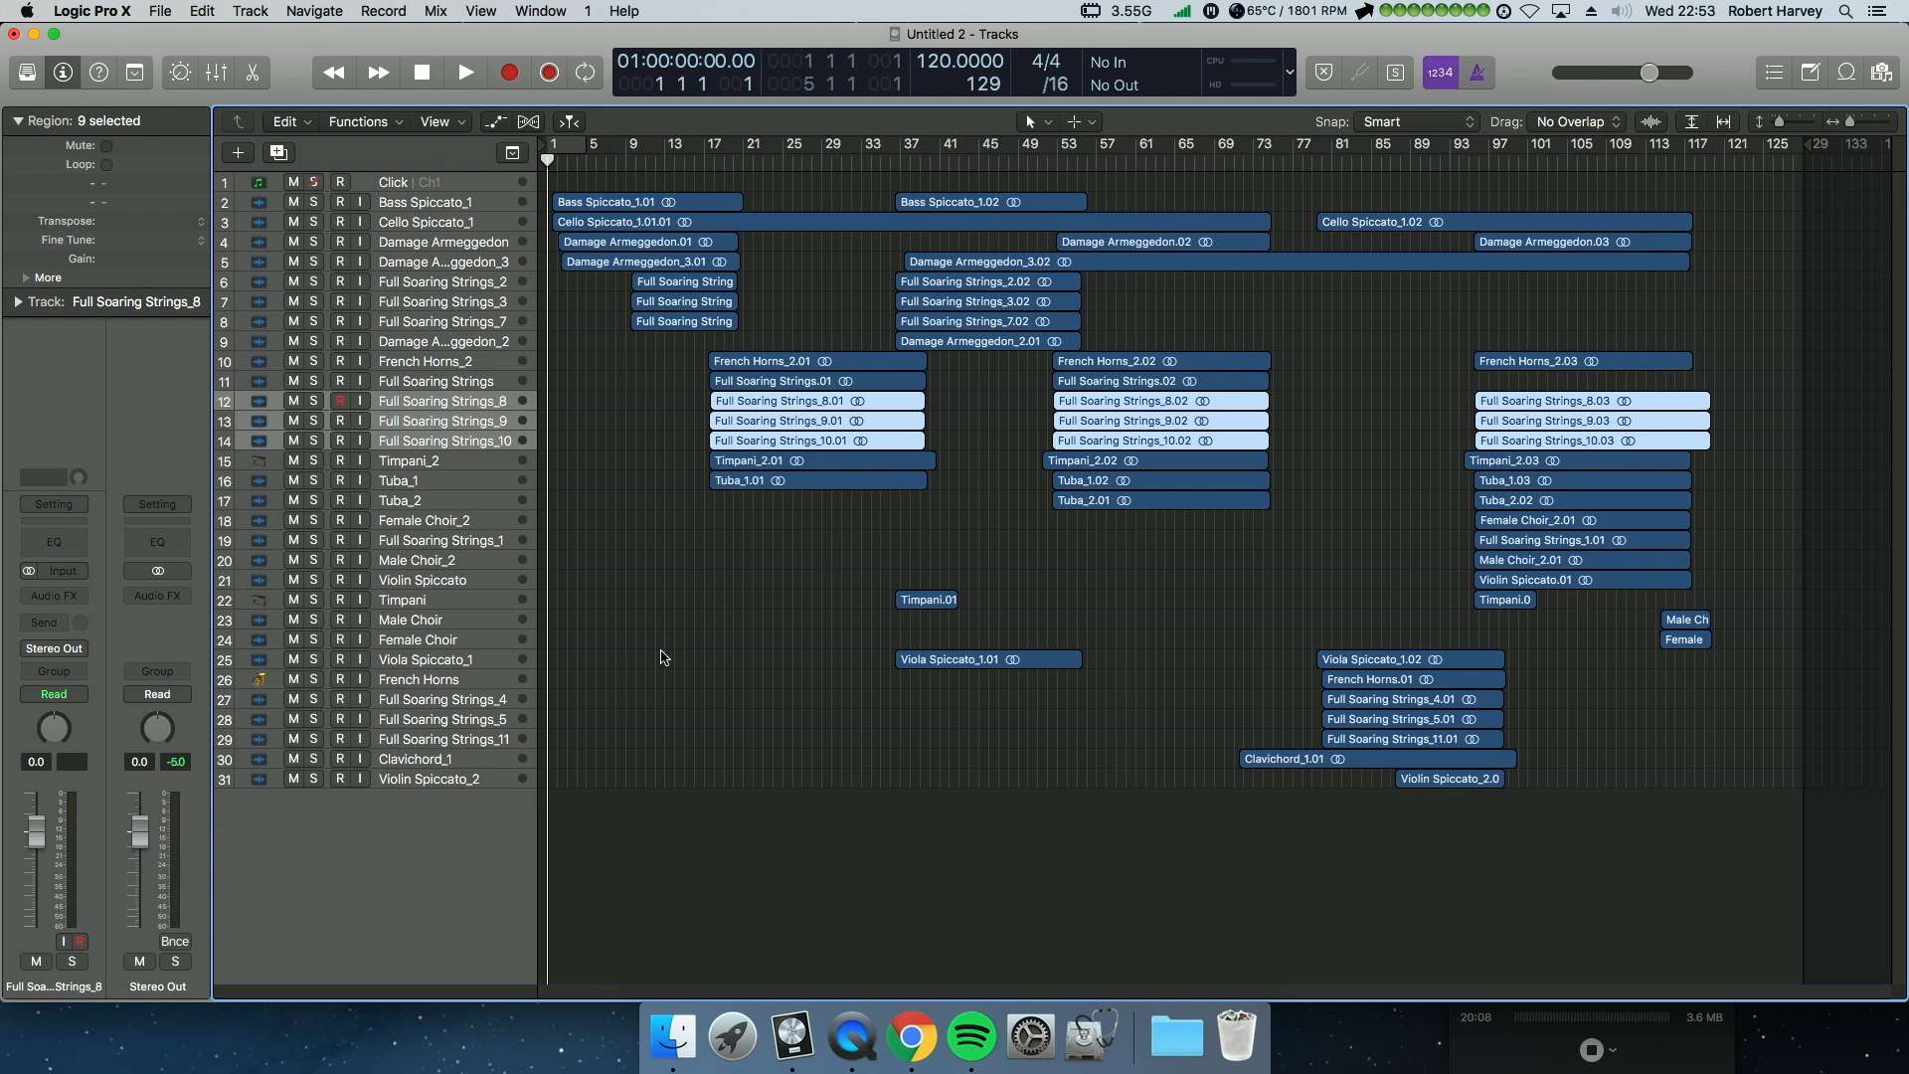
super+click(448, 699)
super+click(462, 719)
super+click(462, 739)
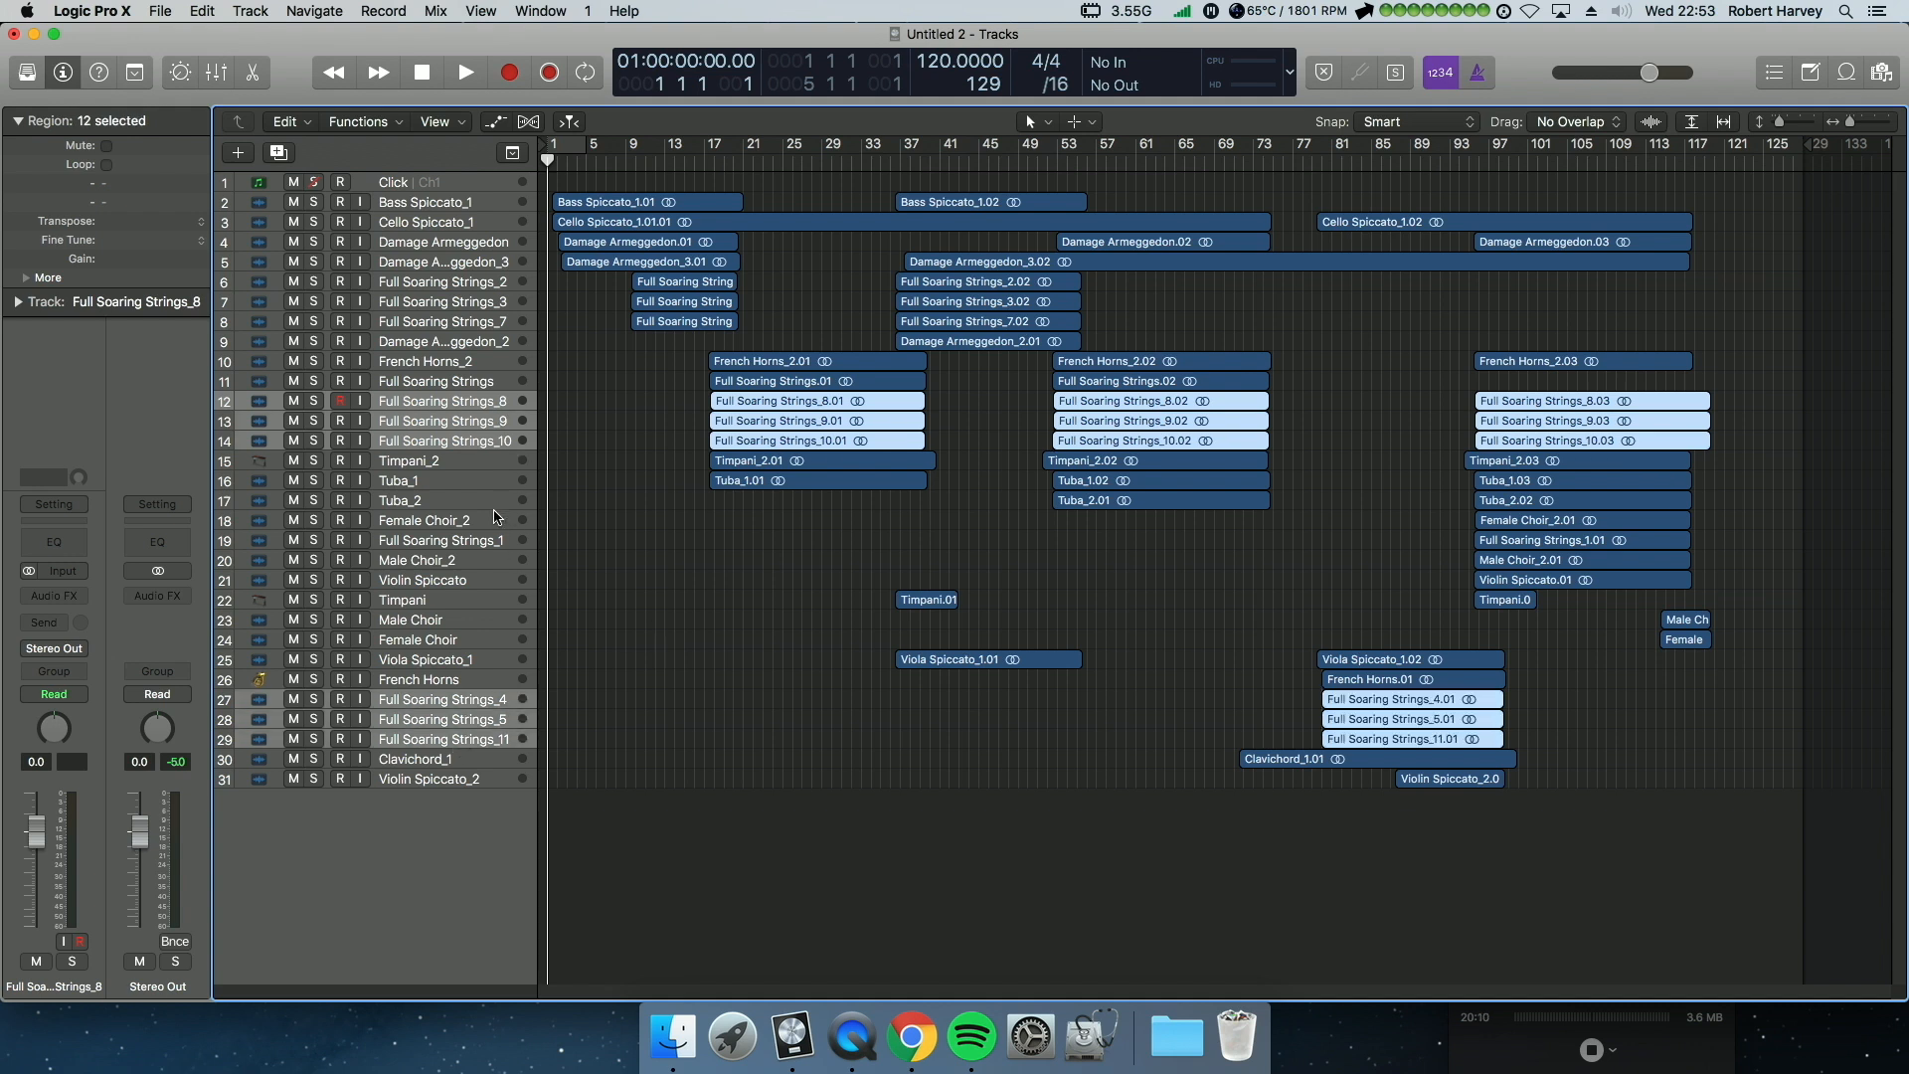
super+click(481, 323)
super+click(482, 303)
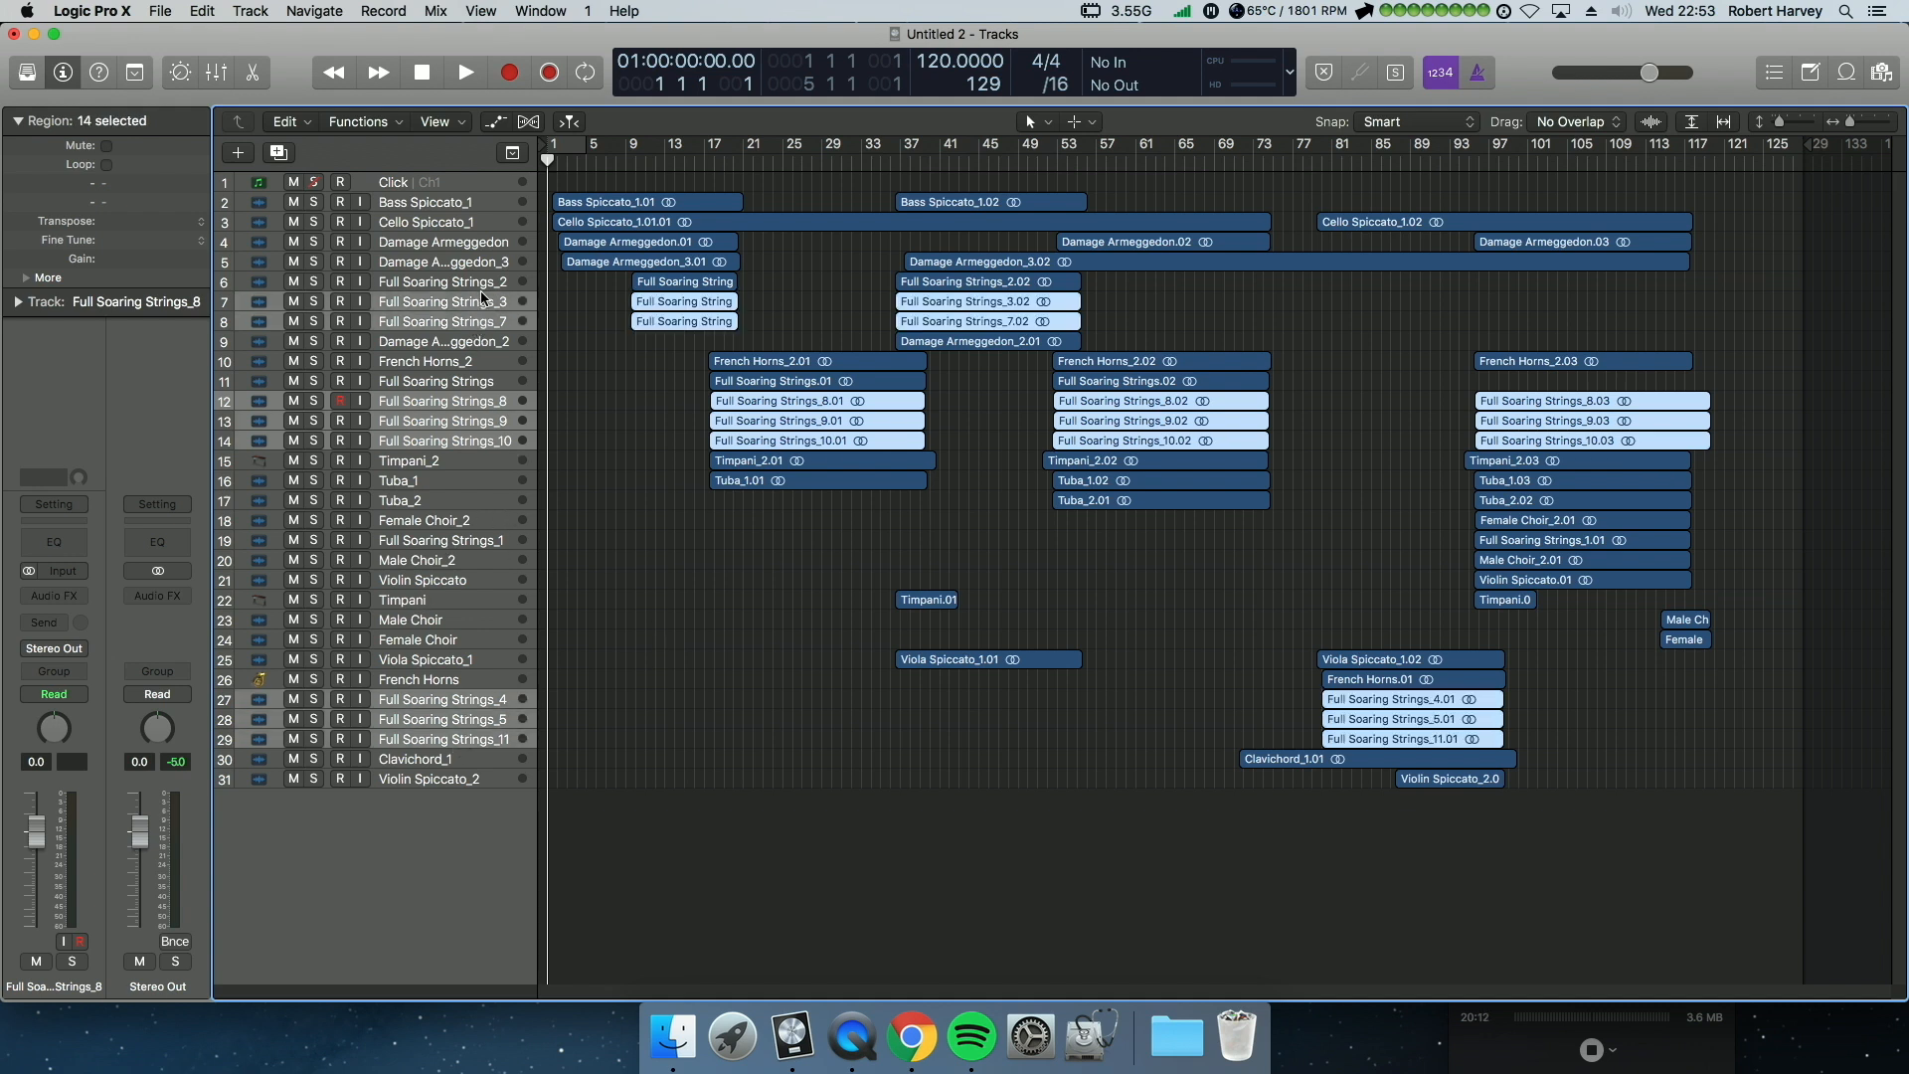
super+click(481, 286)
key(alt+c)
click(1146, 525)
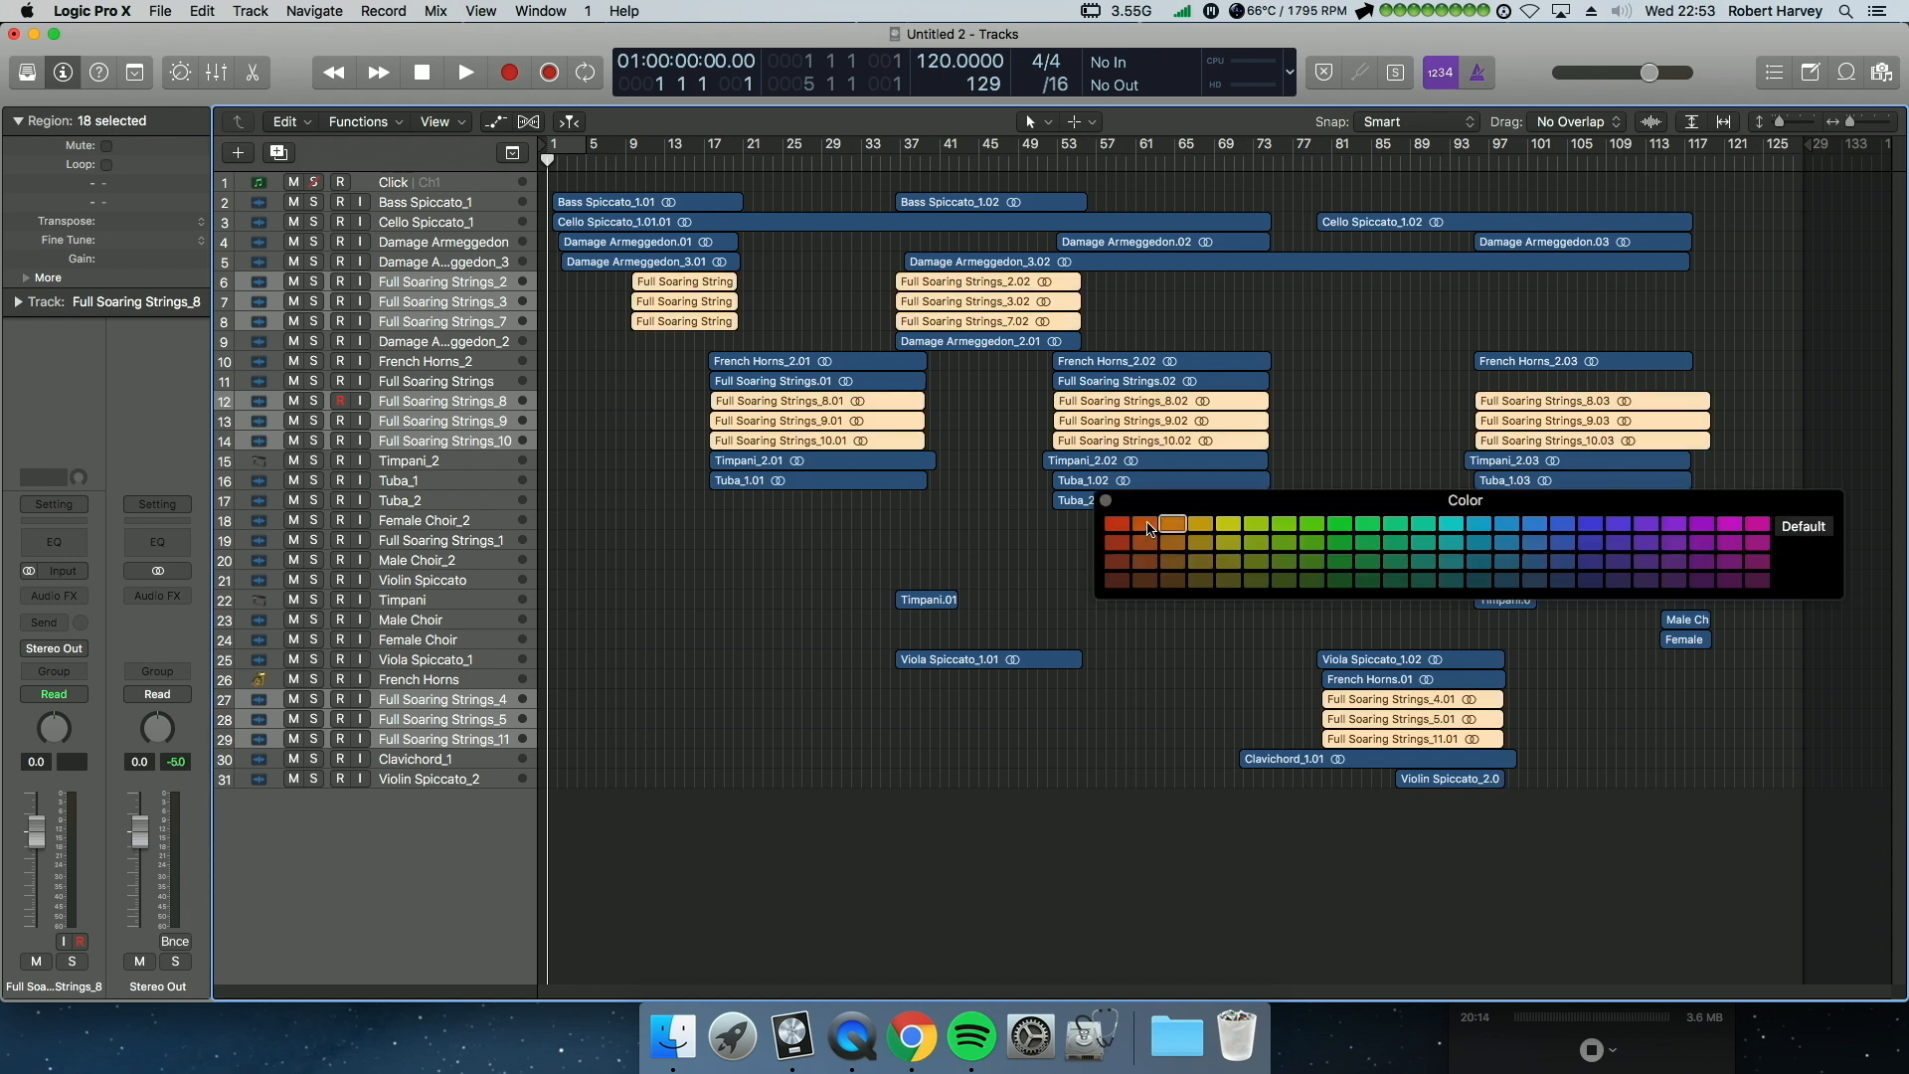
click(1400, 580)
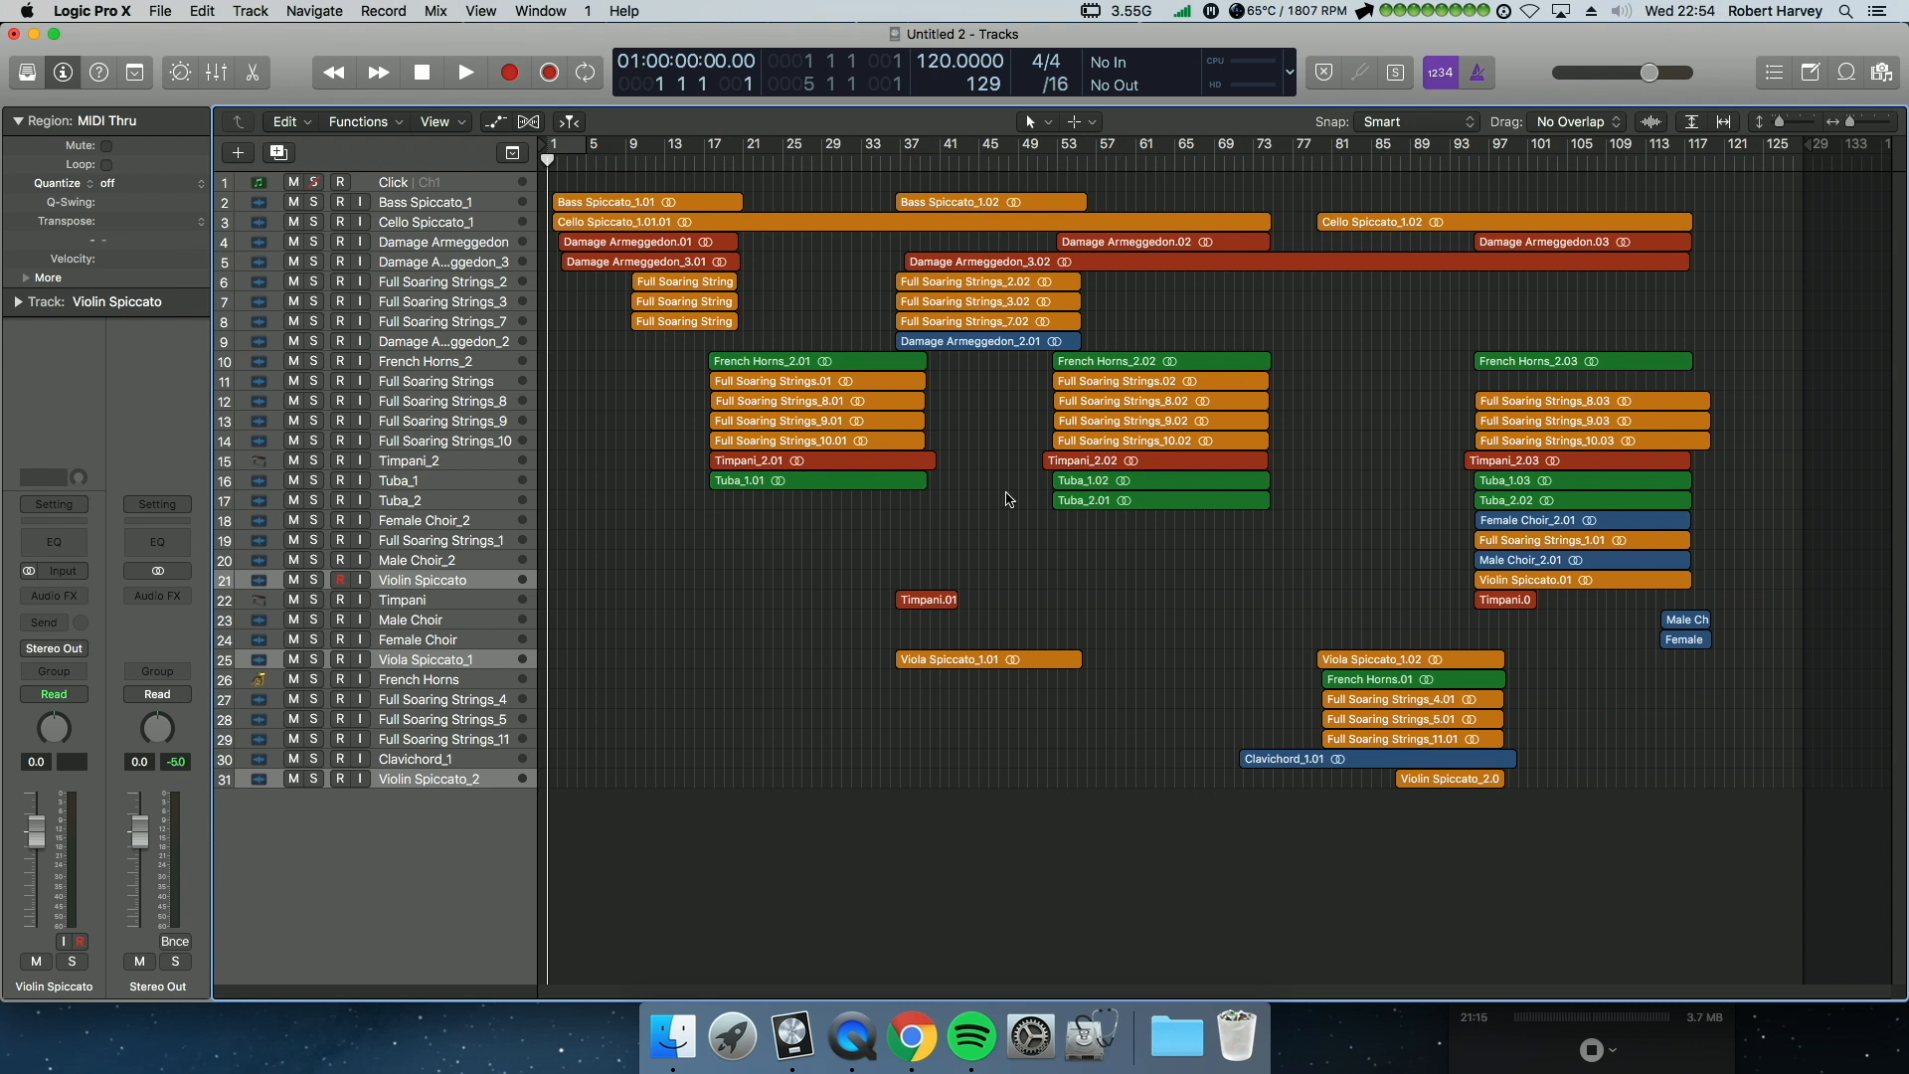
Step: Zoom in on the opening bars and audition the stems from bar 2
click(557, 159)
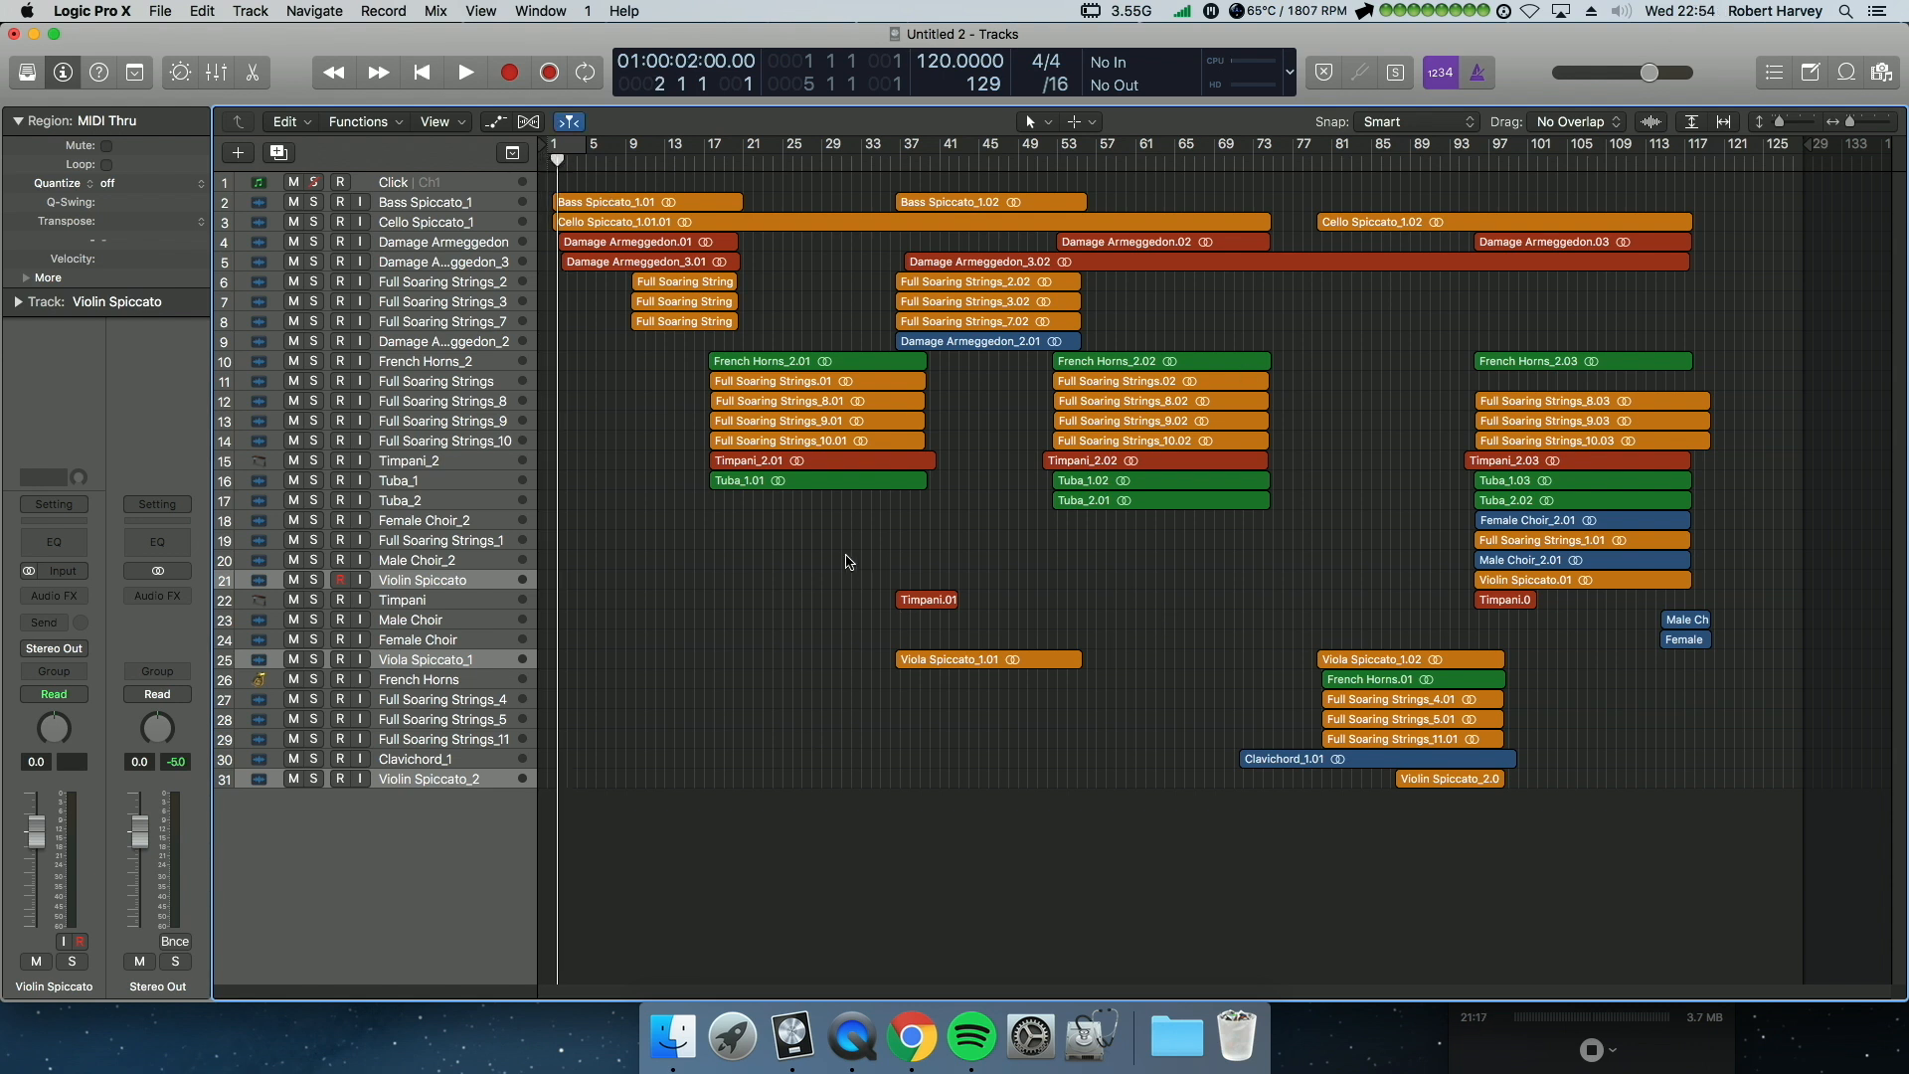
ctrl+alt+click(576, 215)
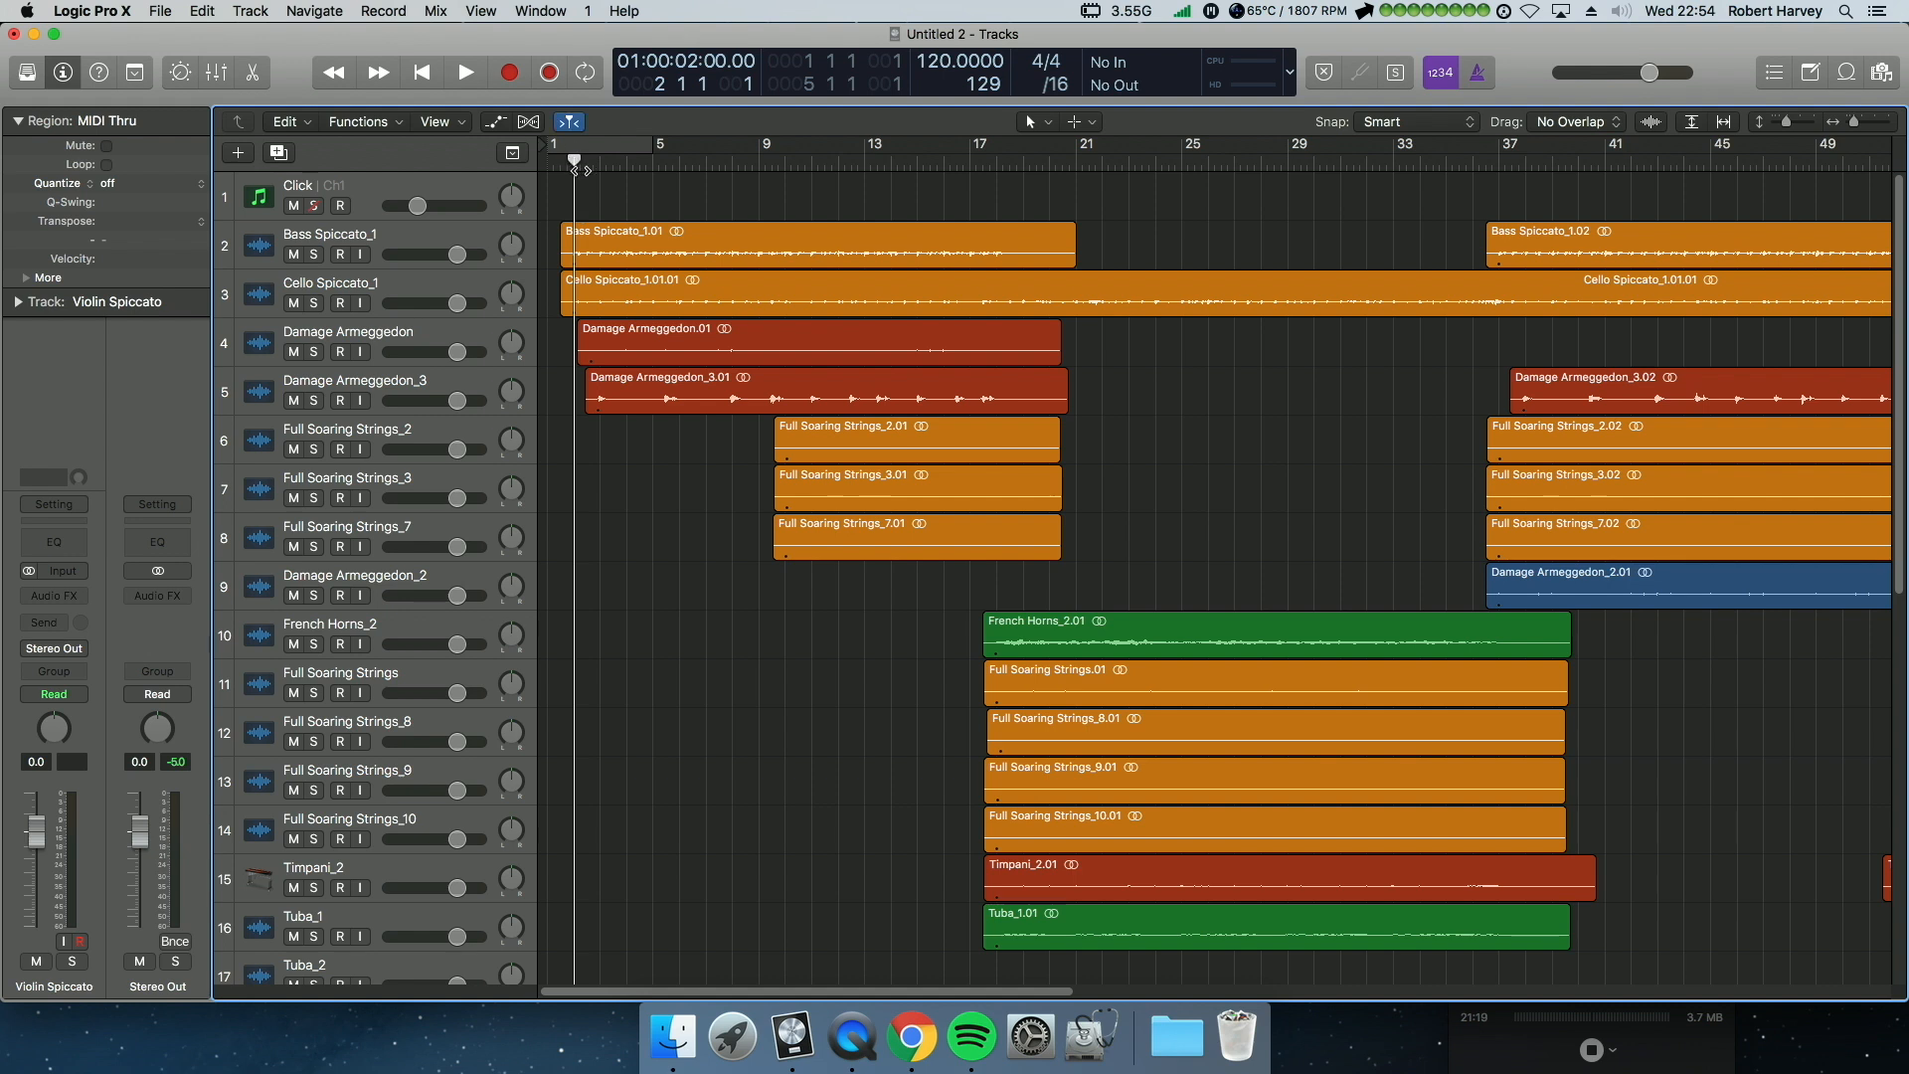
key(space)
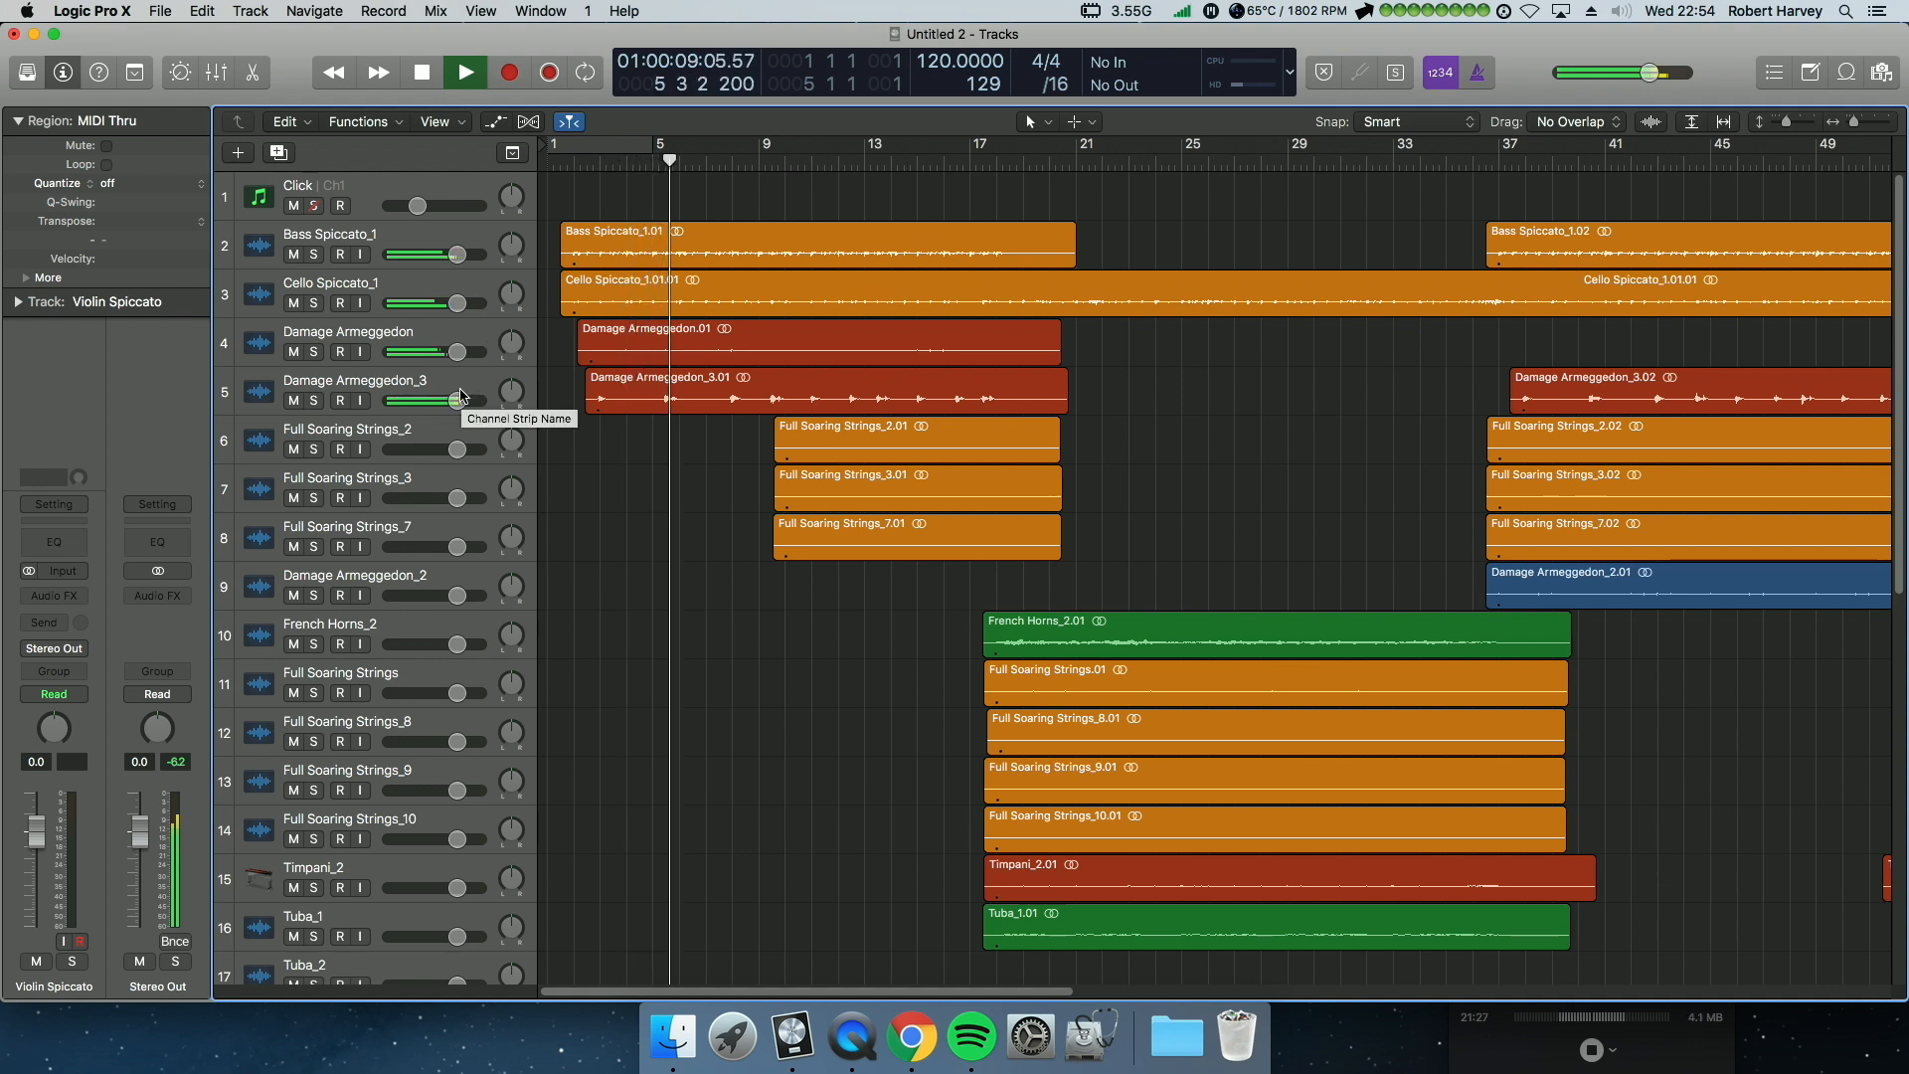
key(space)
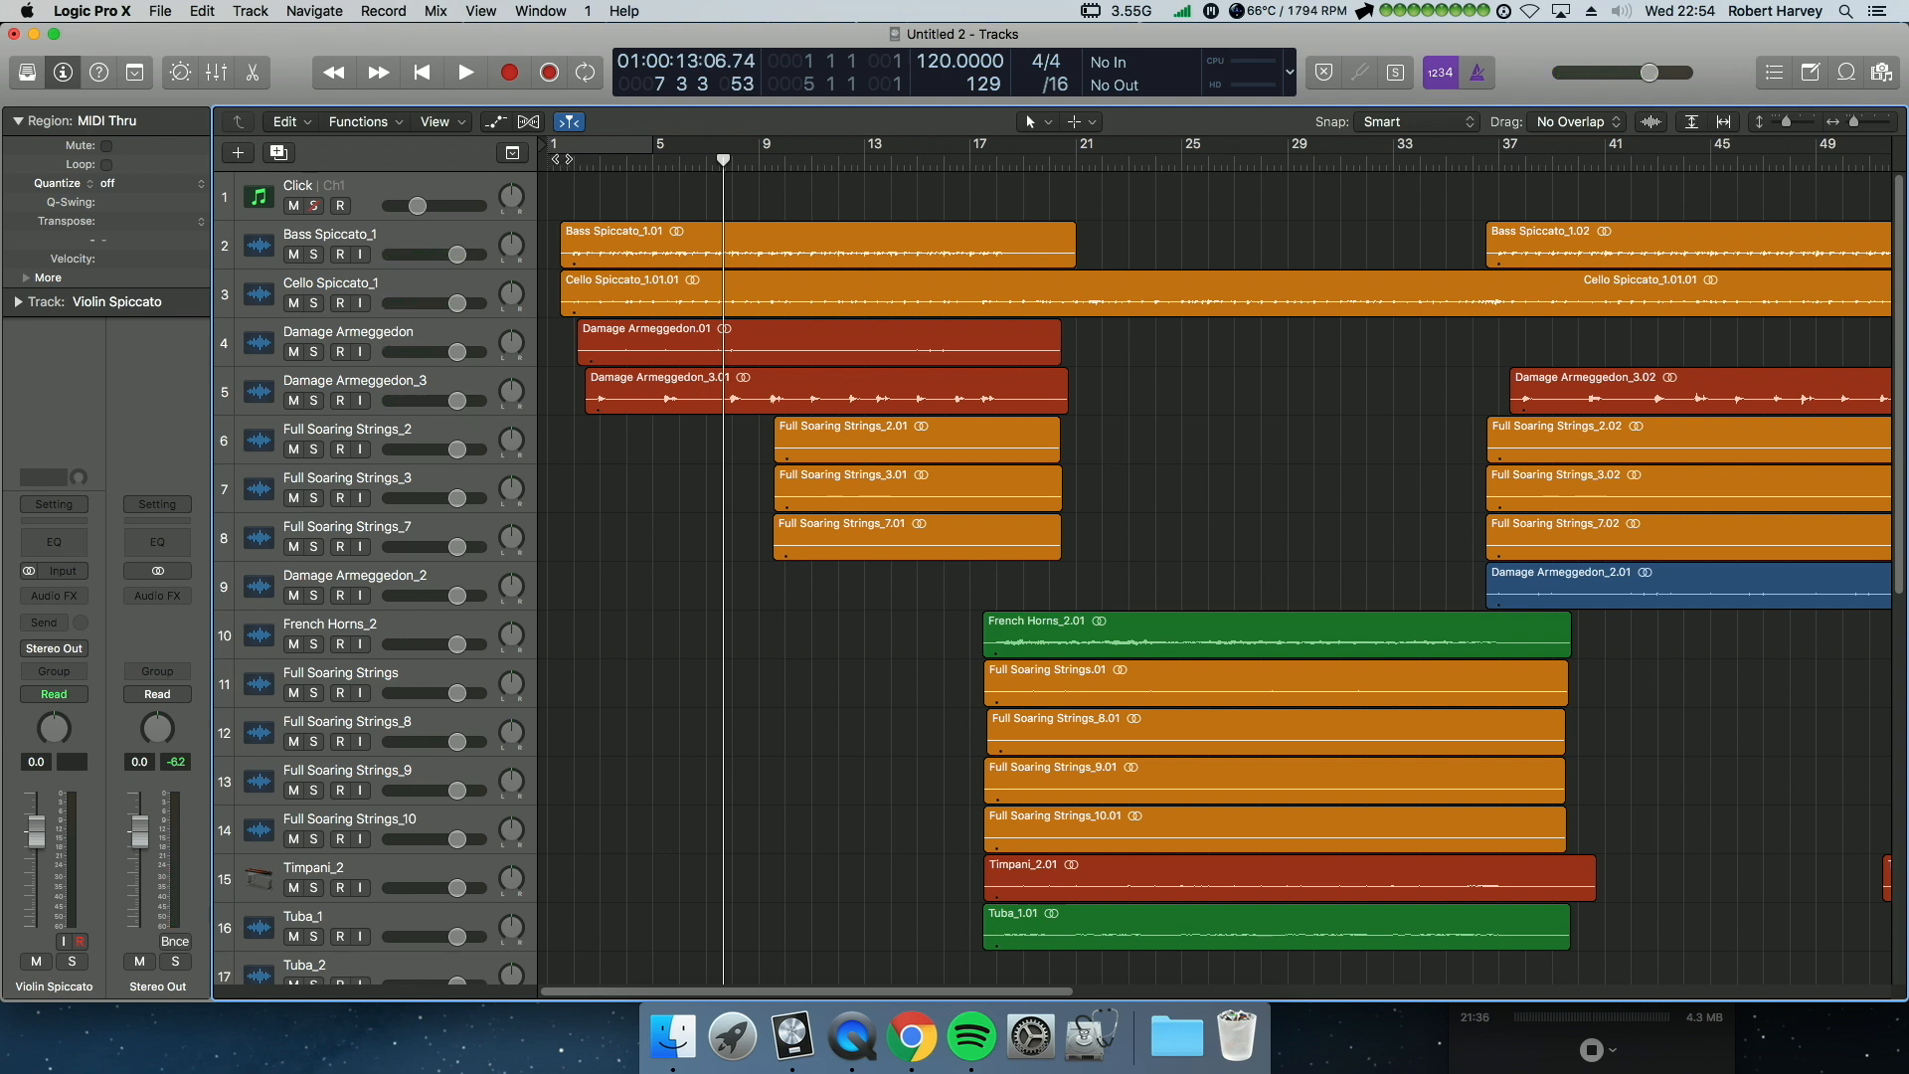
Step: Play again from bar 2 and lower the volume of the Damage Armeggedon_3 and Cello Spiccato_1 tracks
click(575, 162)
key(space)
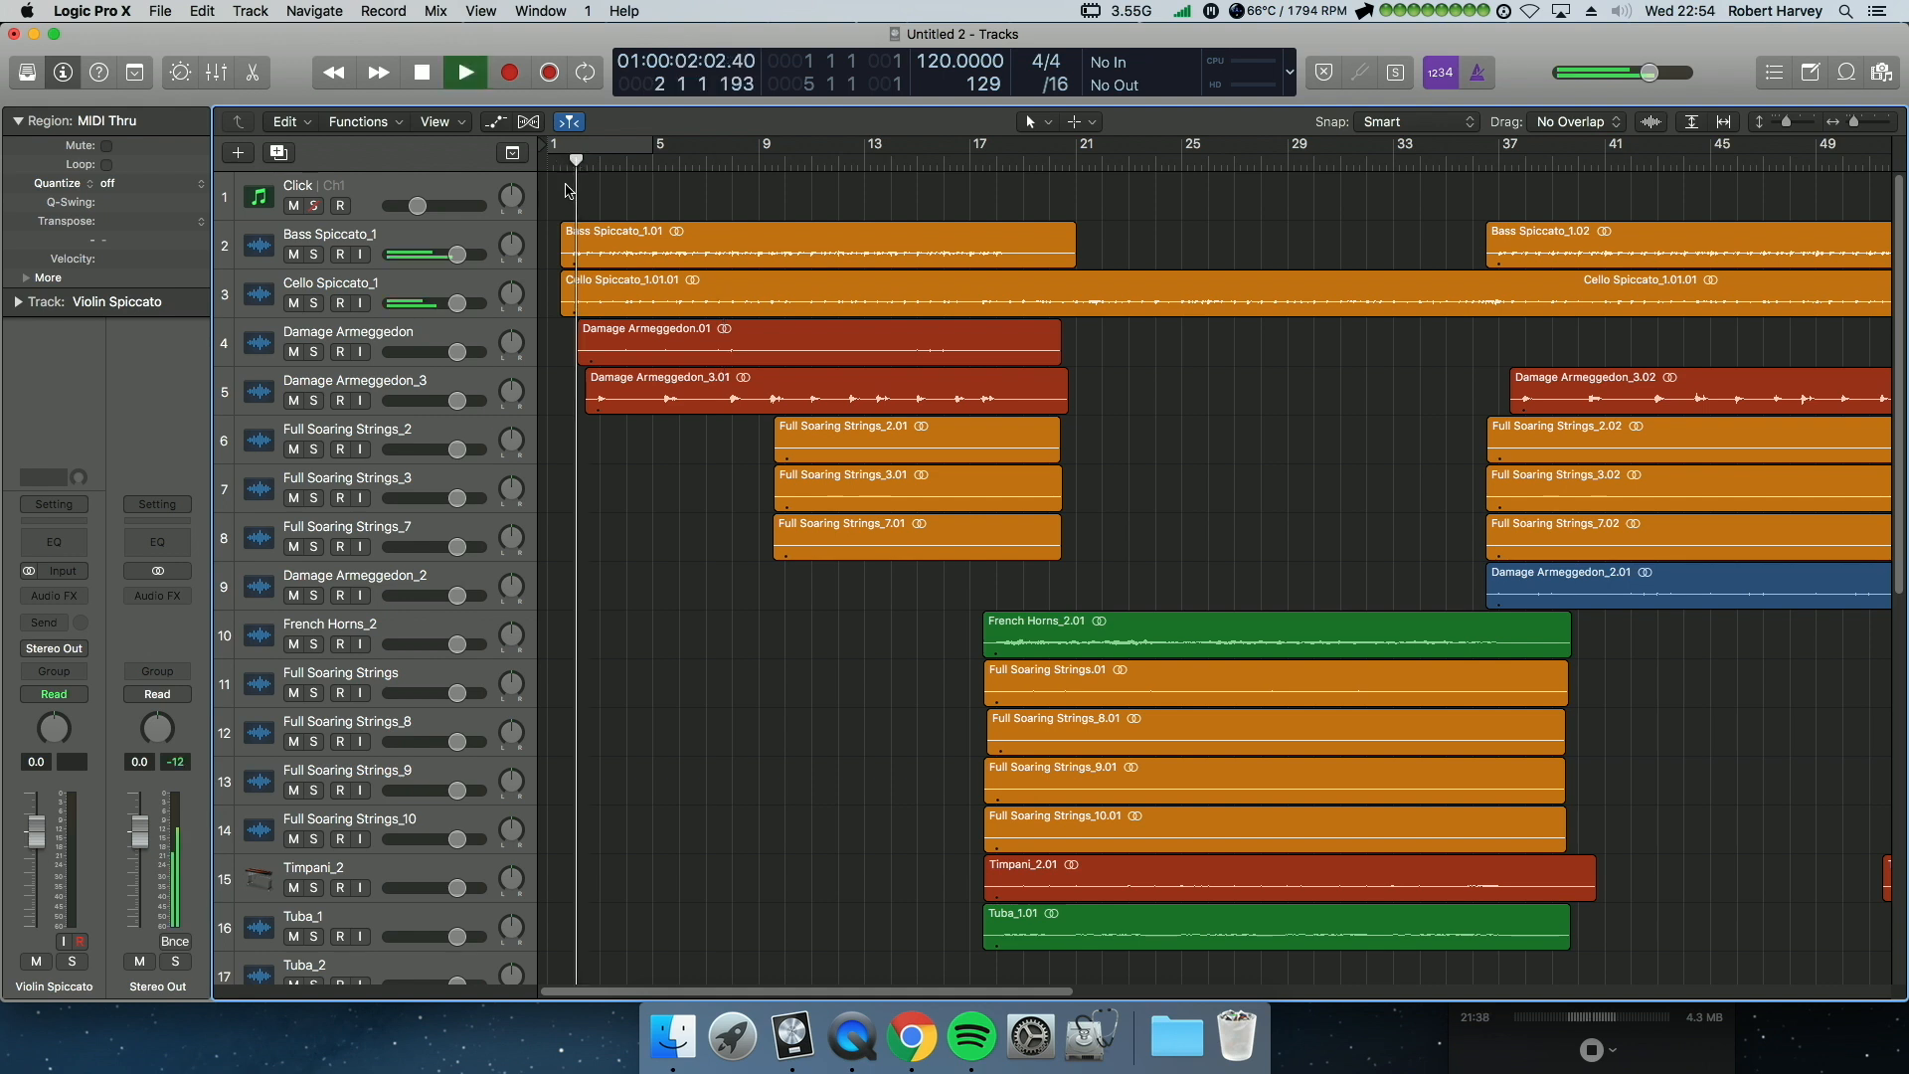
click(316, 305)
click(315, 305)
click(321, 264)
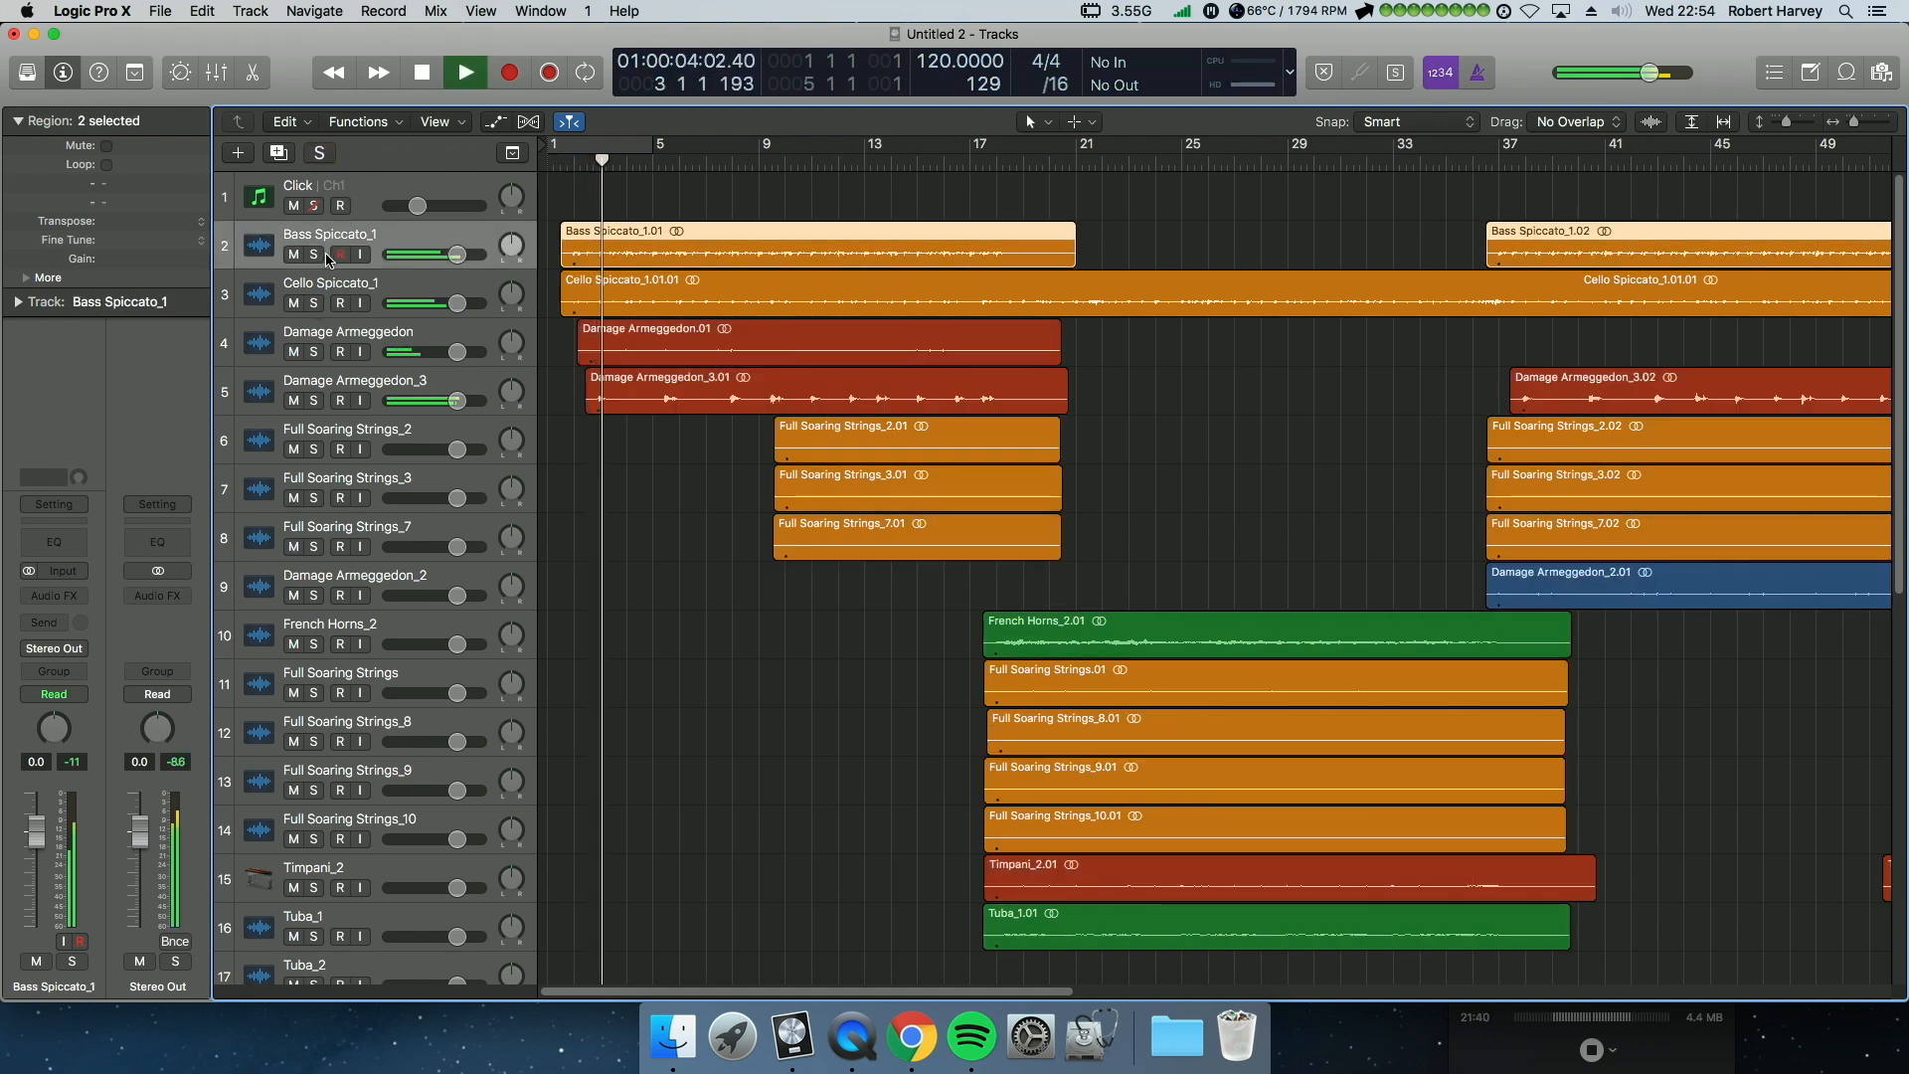
drag(456, 401, 426, 400)
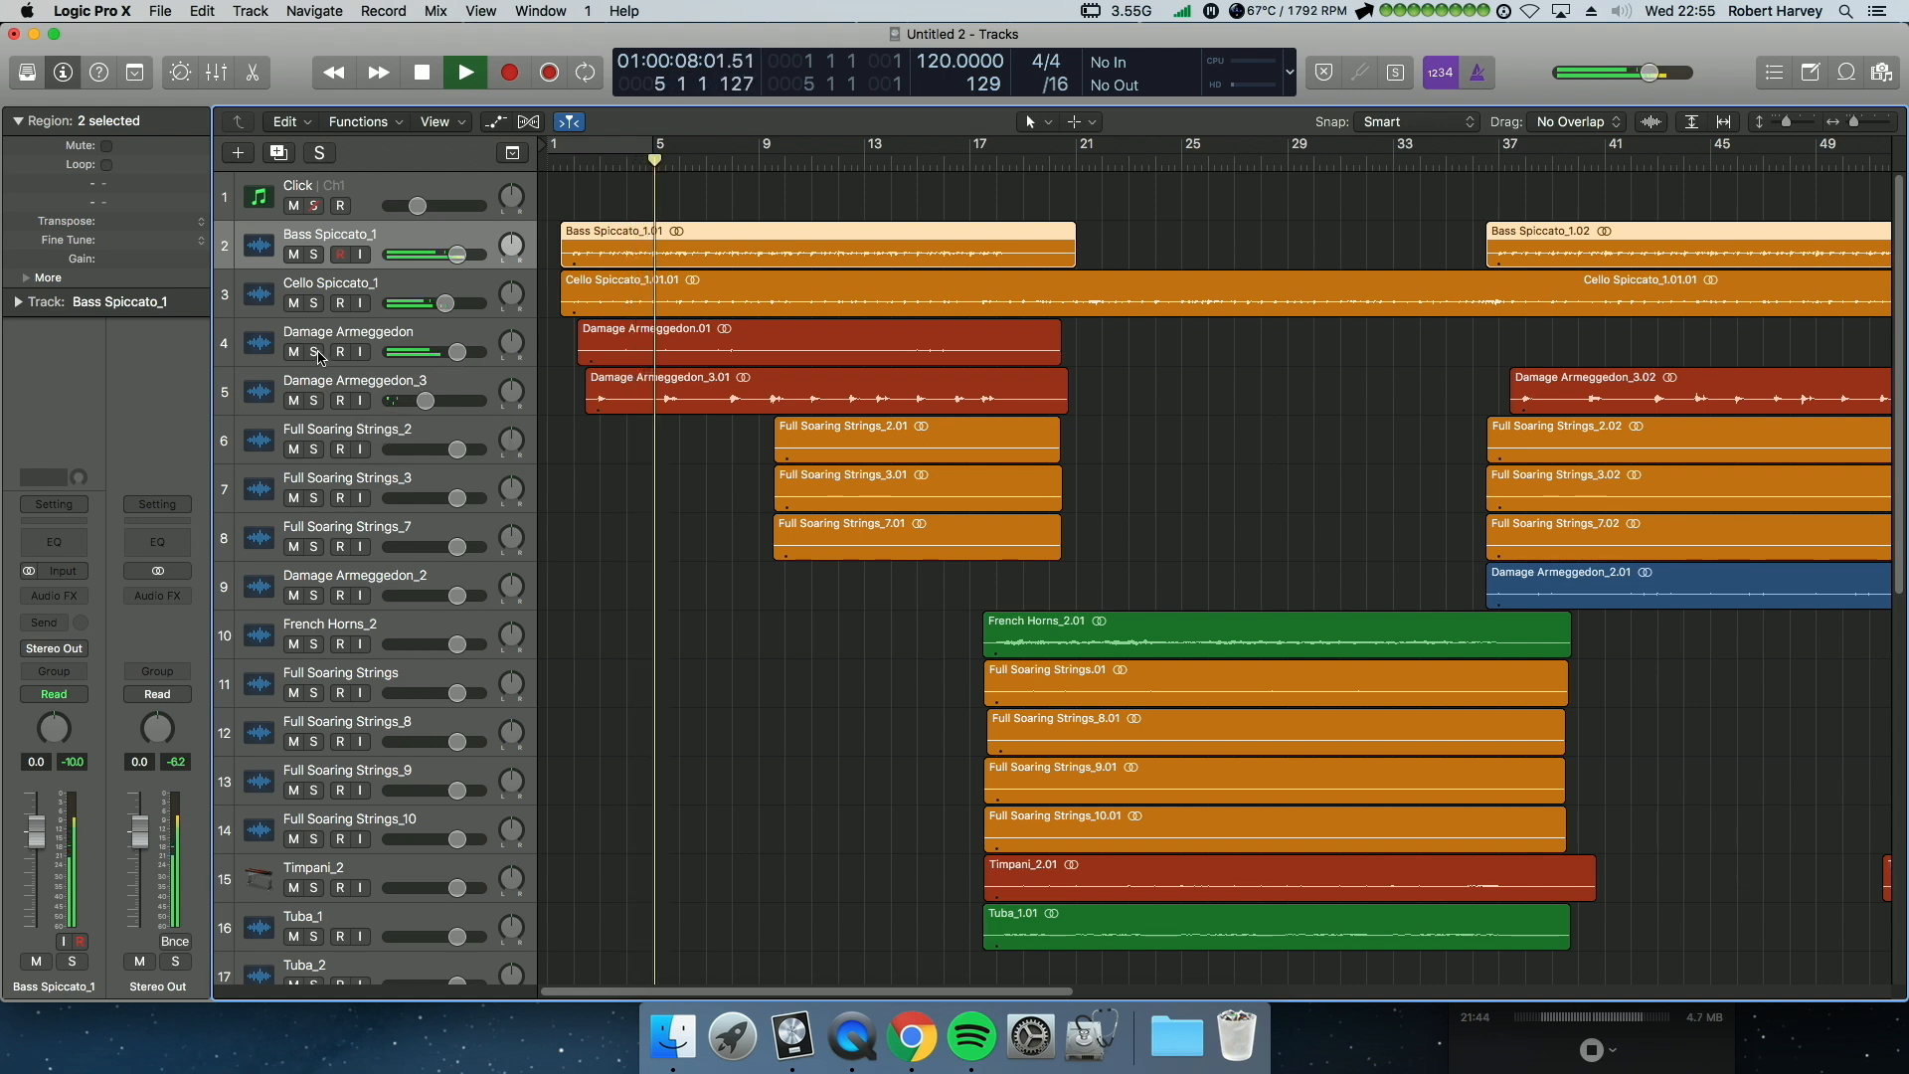
key(space)
key(z)
click(167, 598)
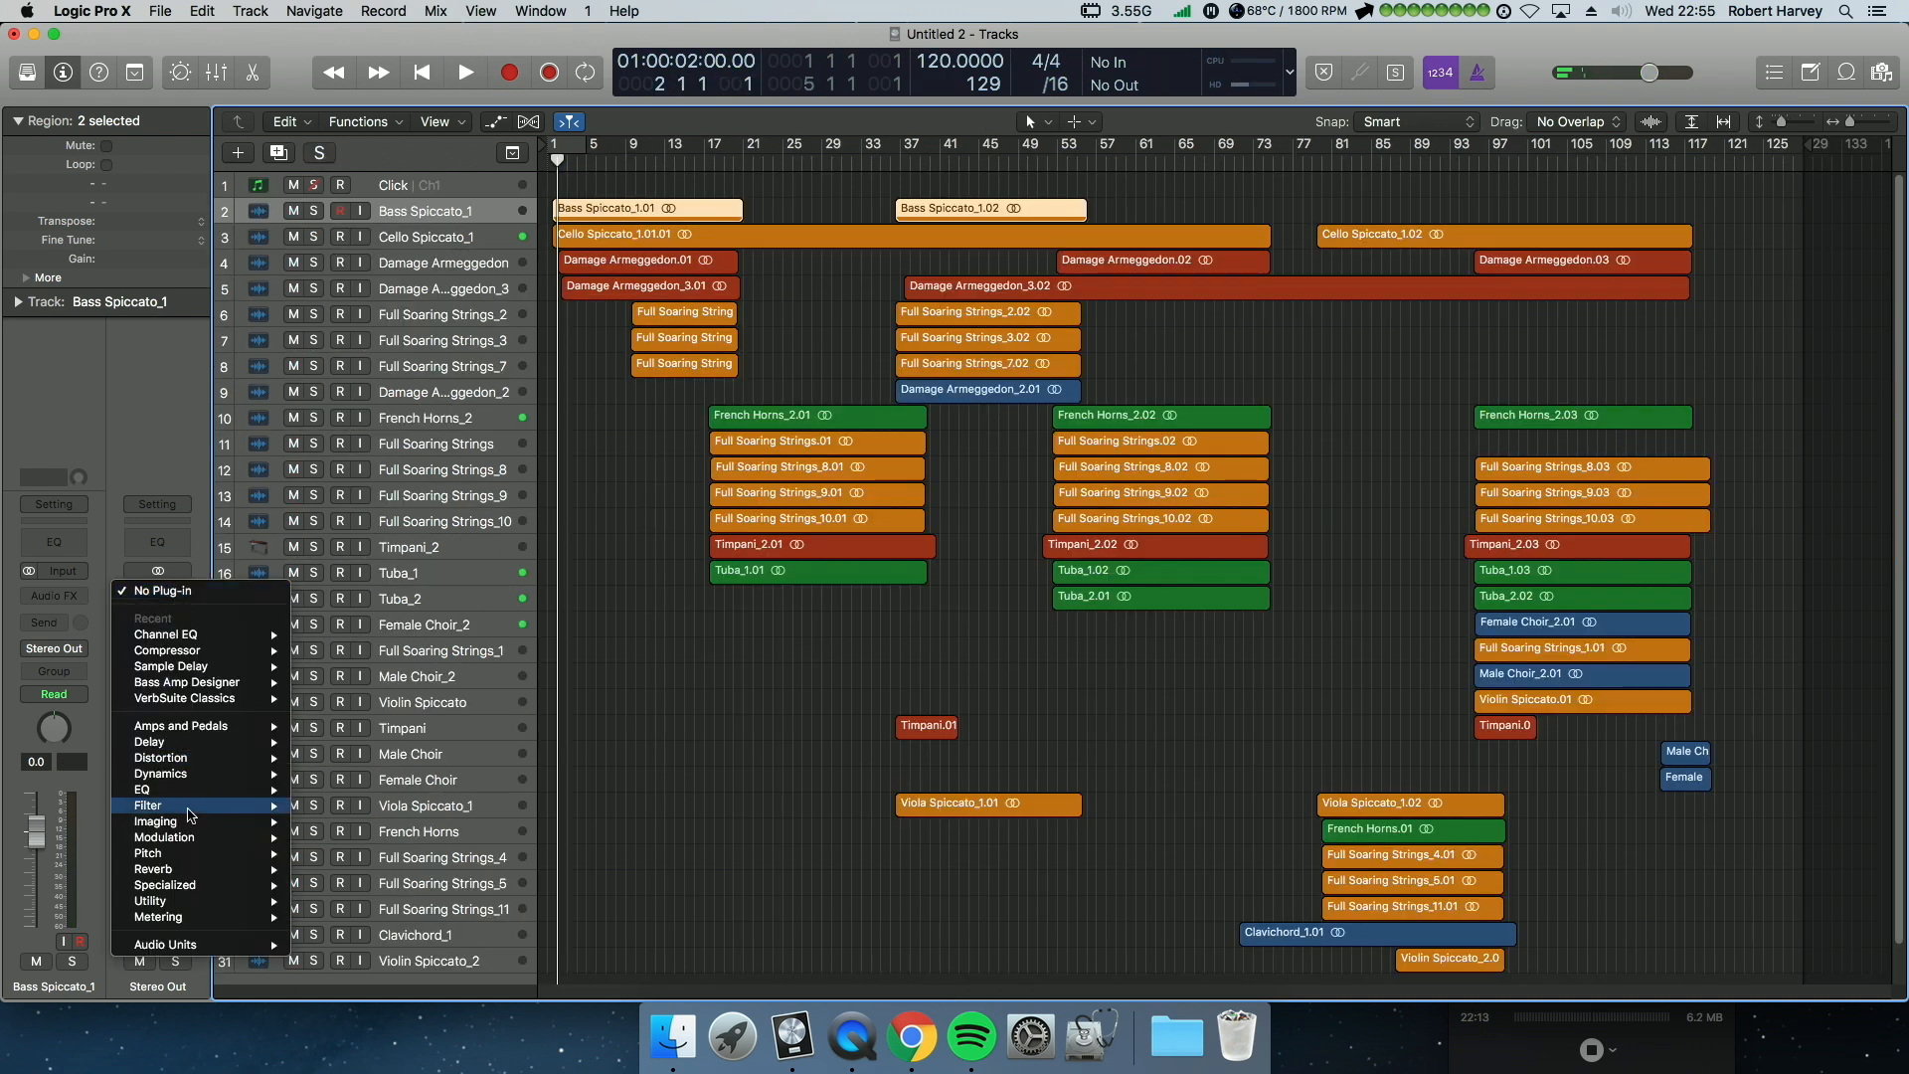
mouse_move(209, 953)
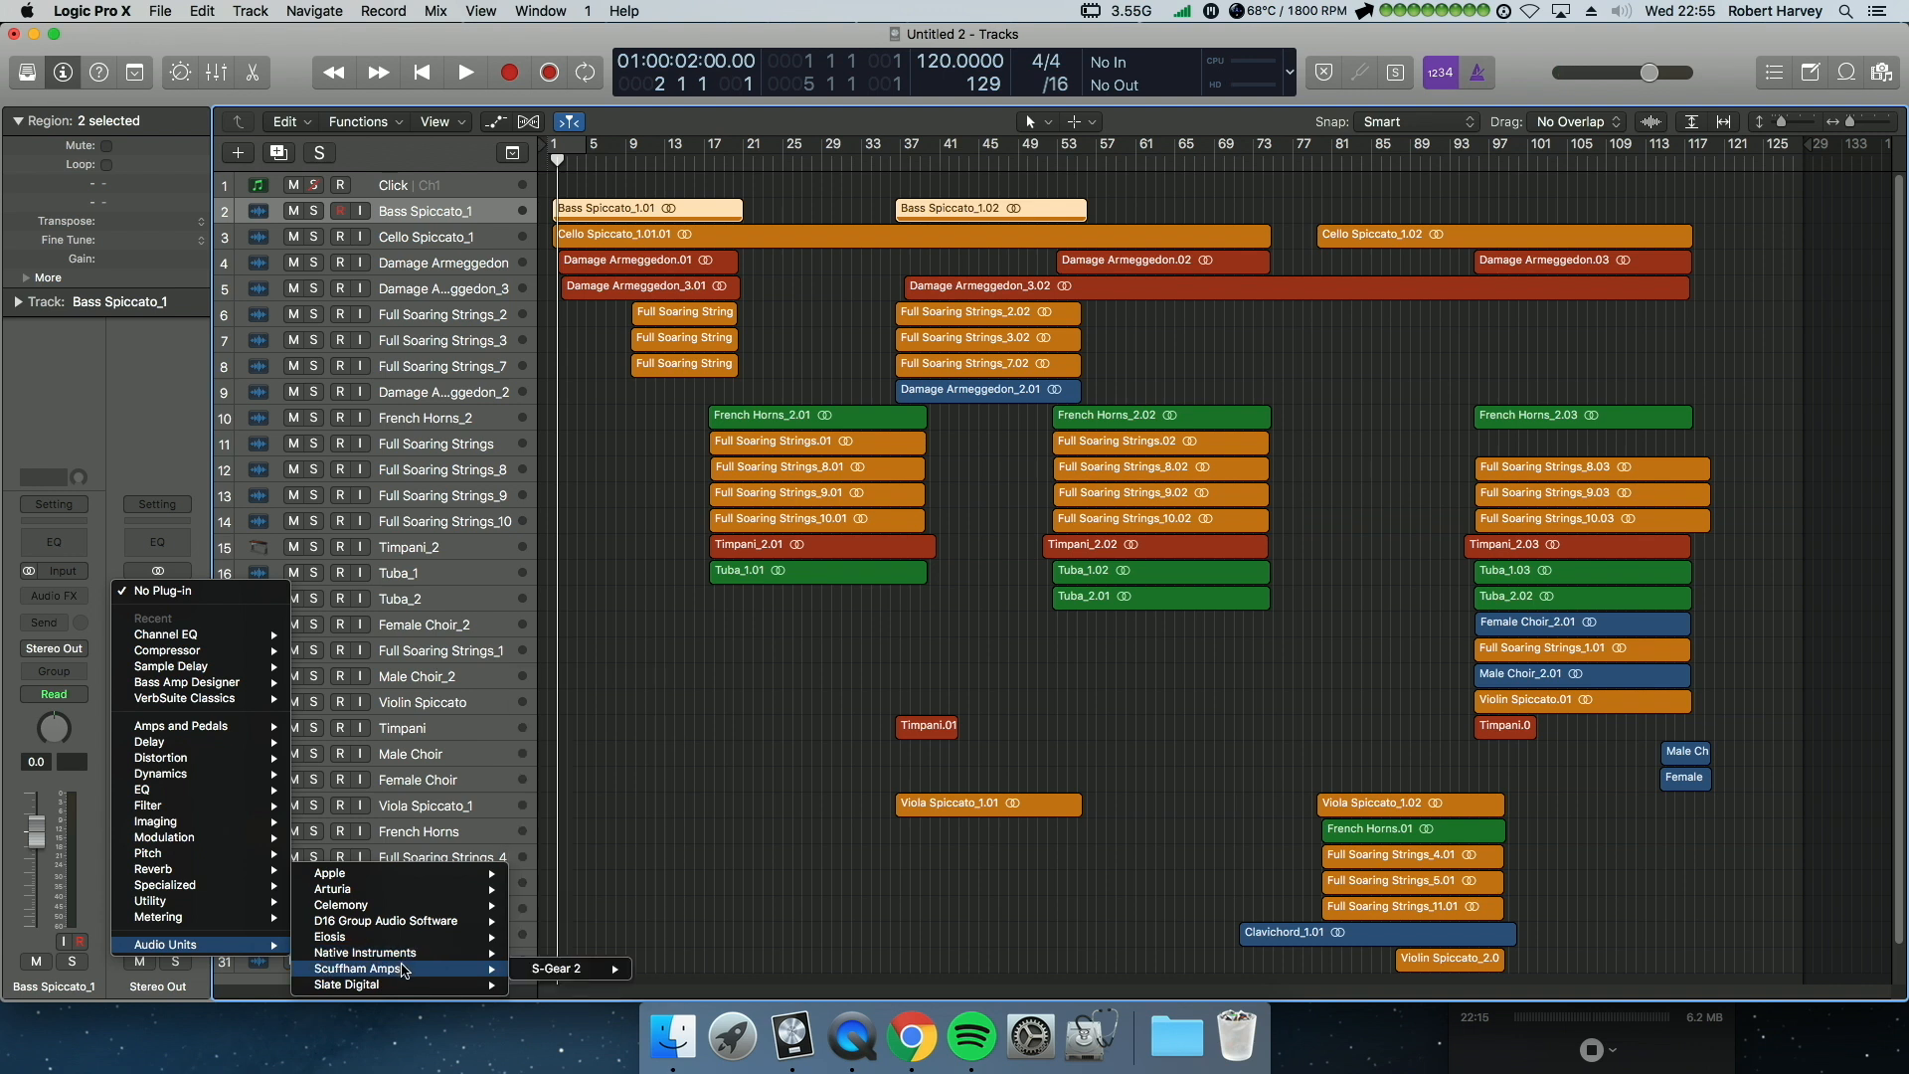
mouse_move(397, 984)
mouse_move(609, 945)
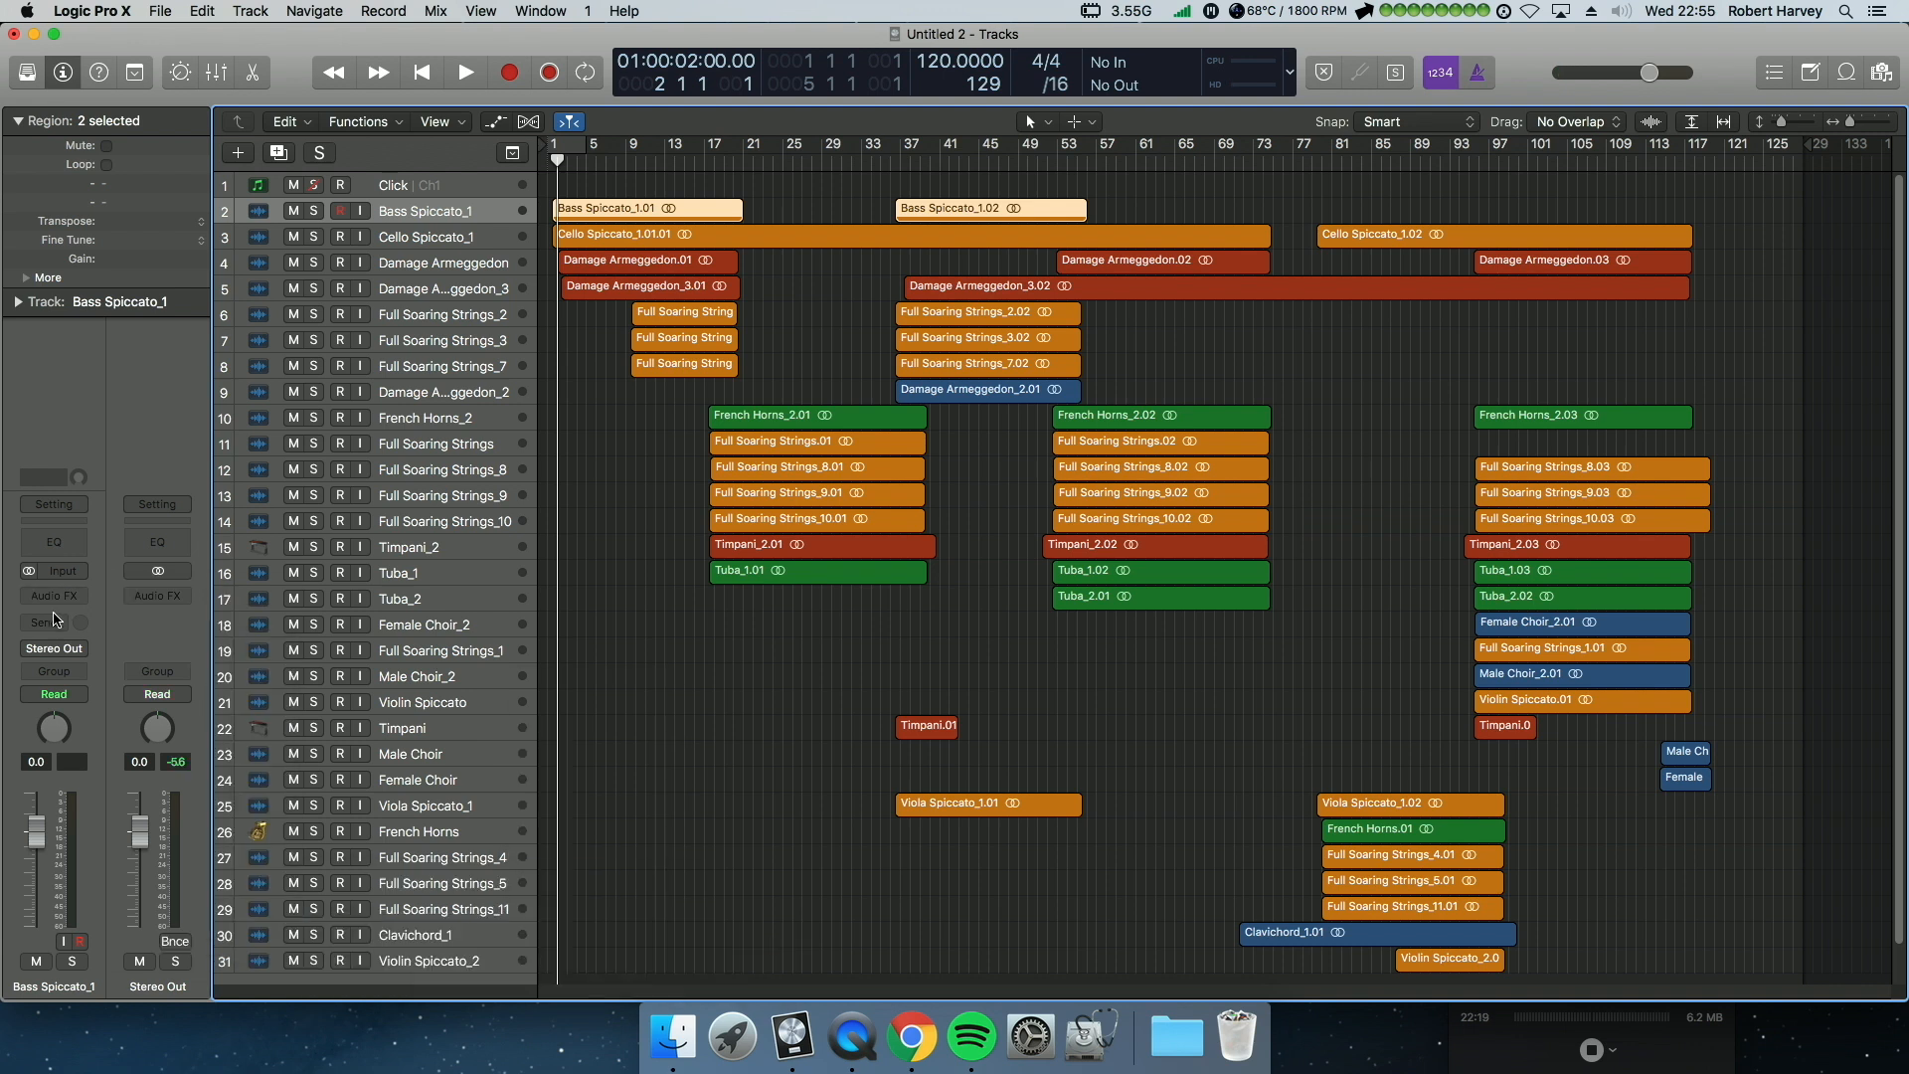
Step: Add a Bus 1 send to the Bass Spiccato_1 track and name its auxiliary channel String Reverb
click(56, 623)
mouse_move(86, 702)
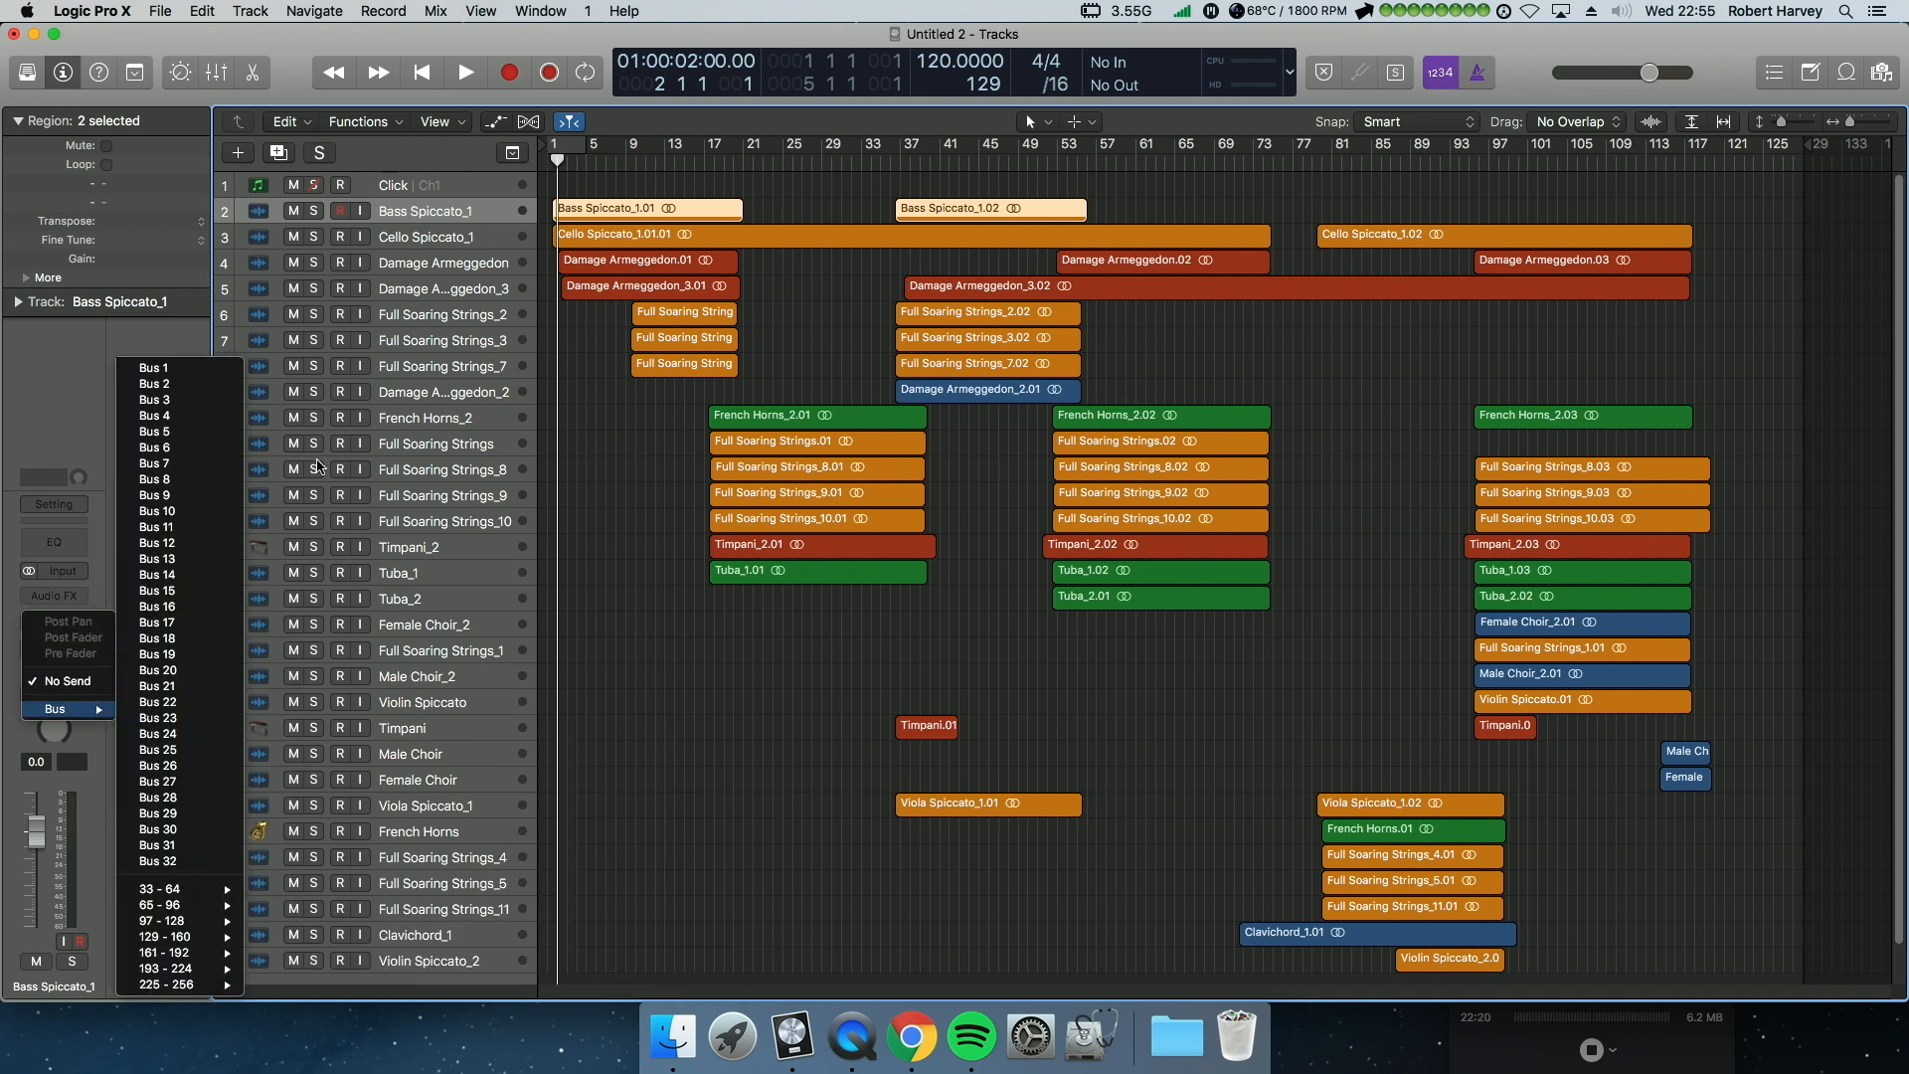
click(223, 370)
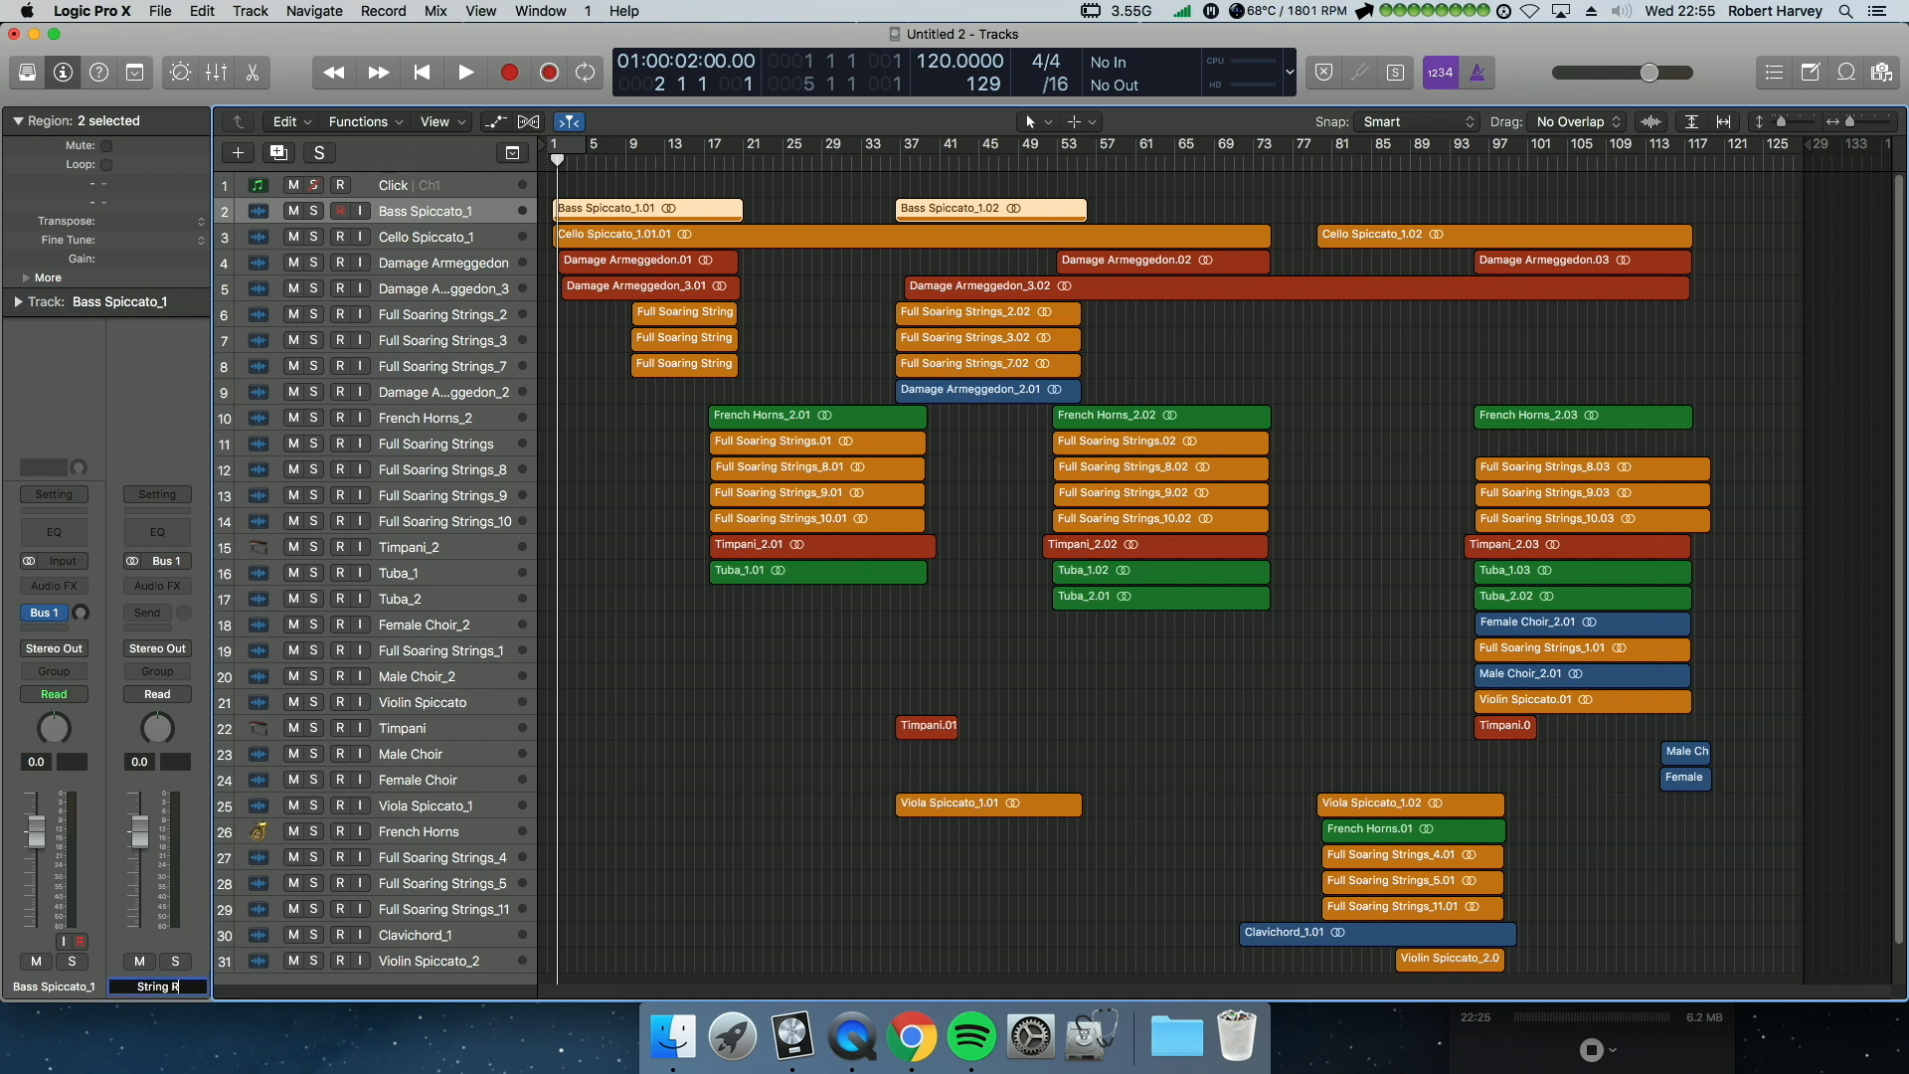
Step: Insert the stereo VerbSuite Classics plug-in on the String Reverb auxiliary channel
click(173, 587)
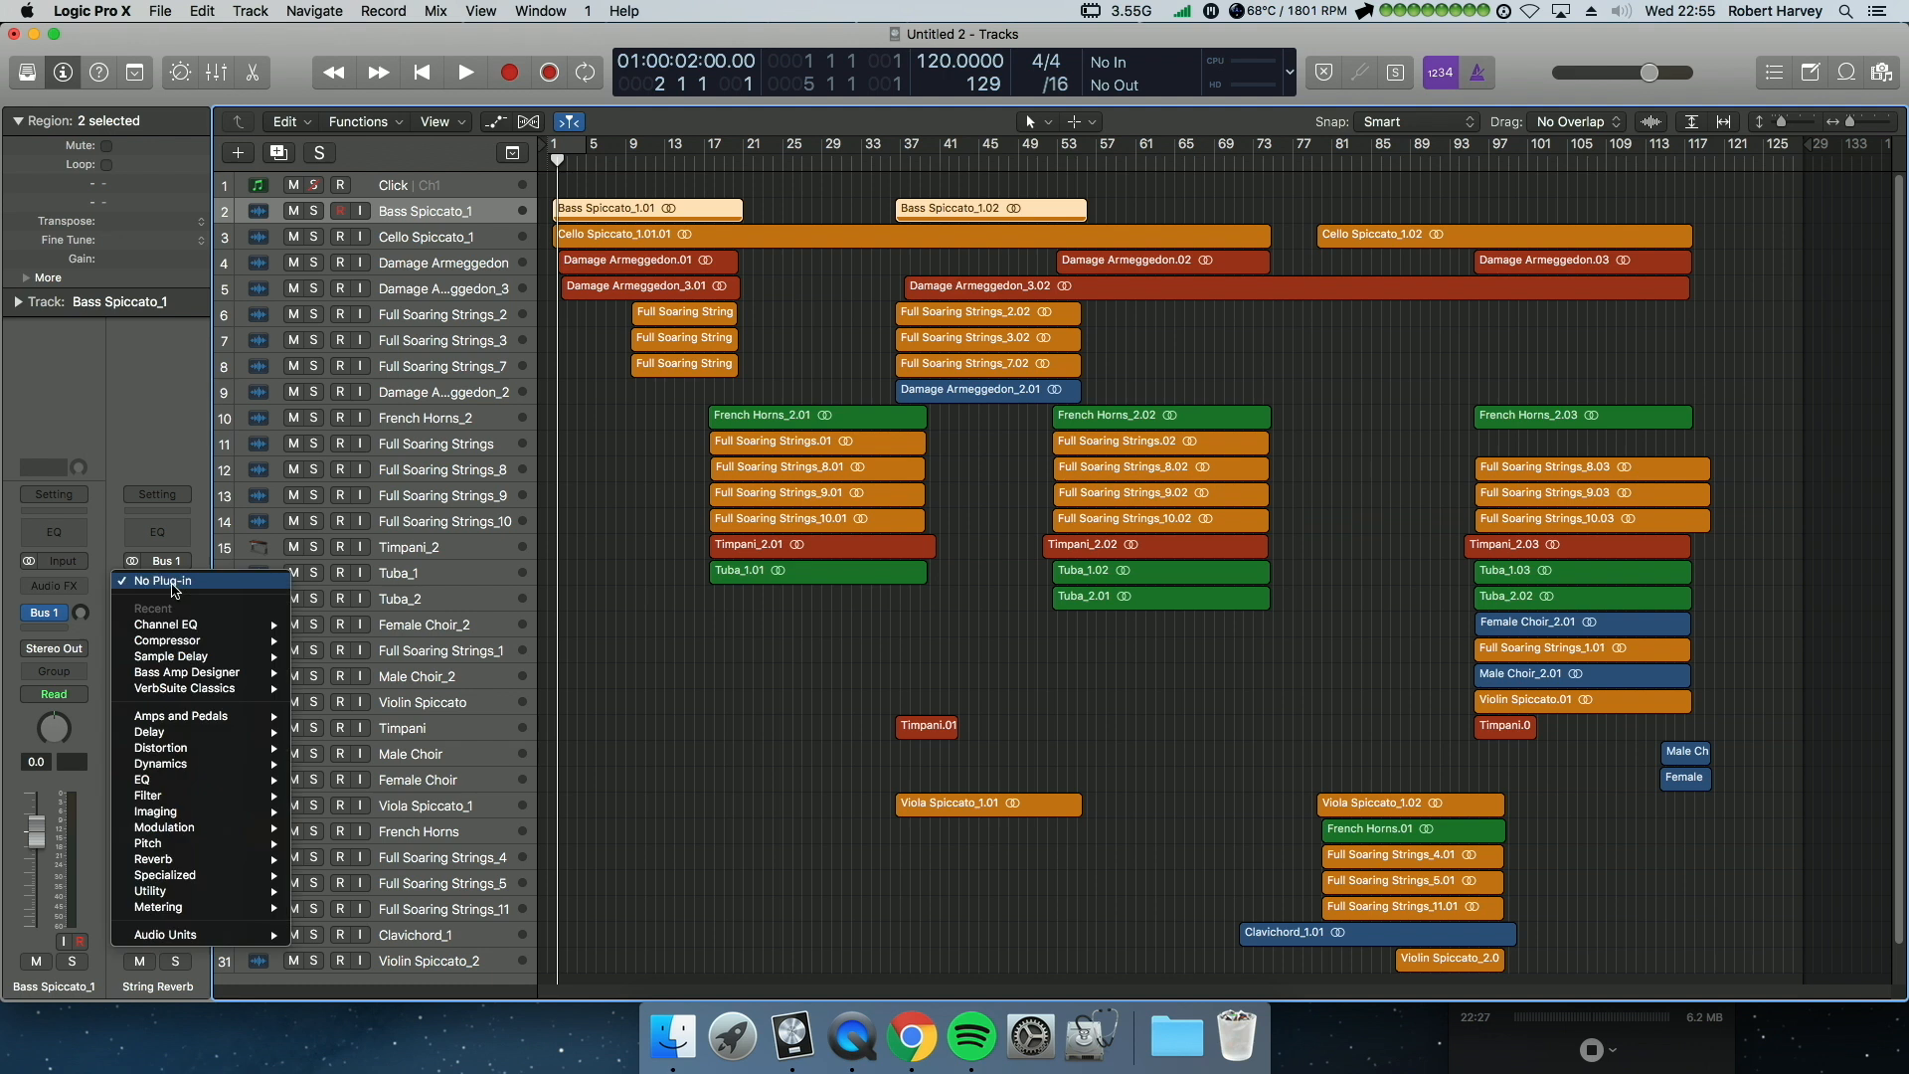
mouse_move(217, 941)
mouse_move(458, 990)
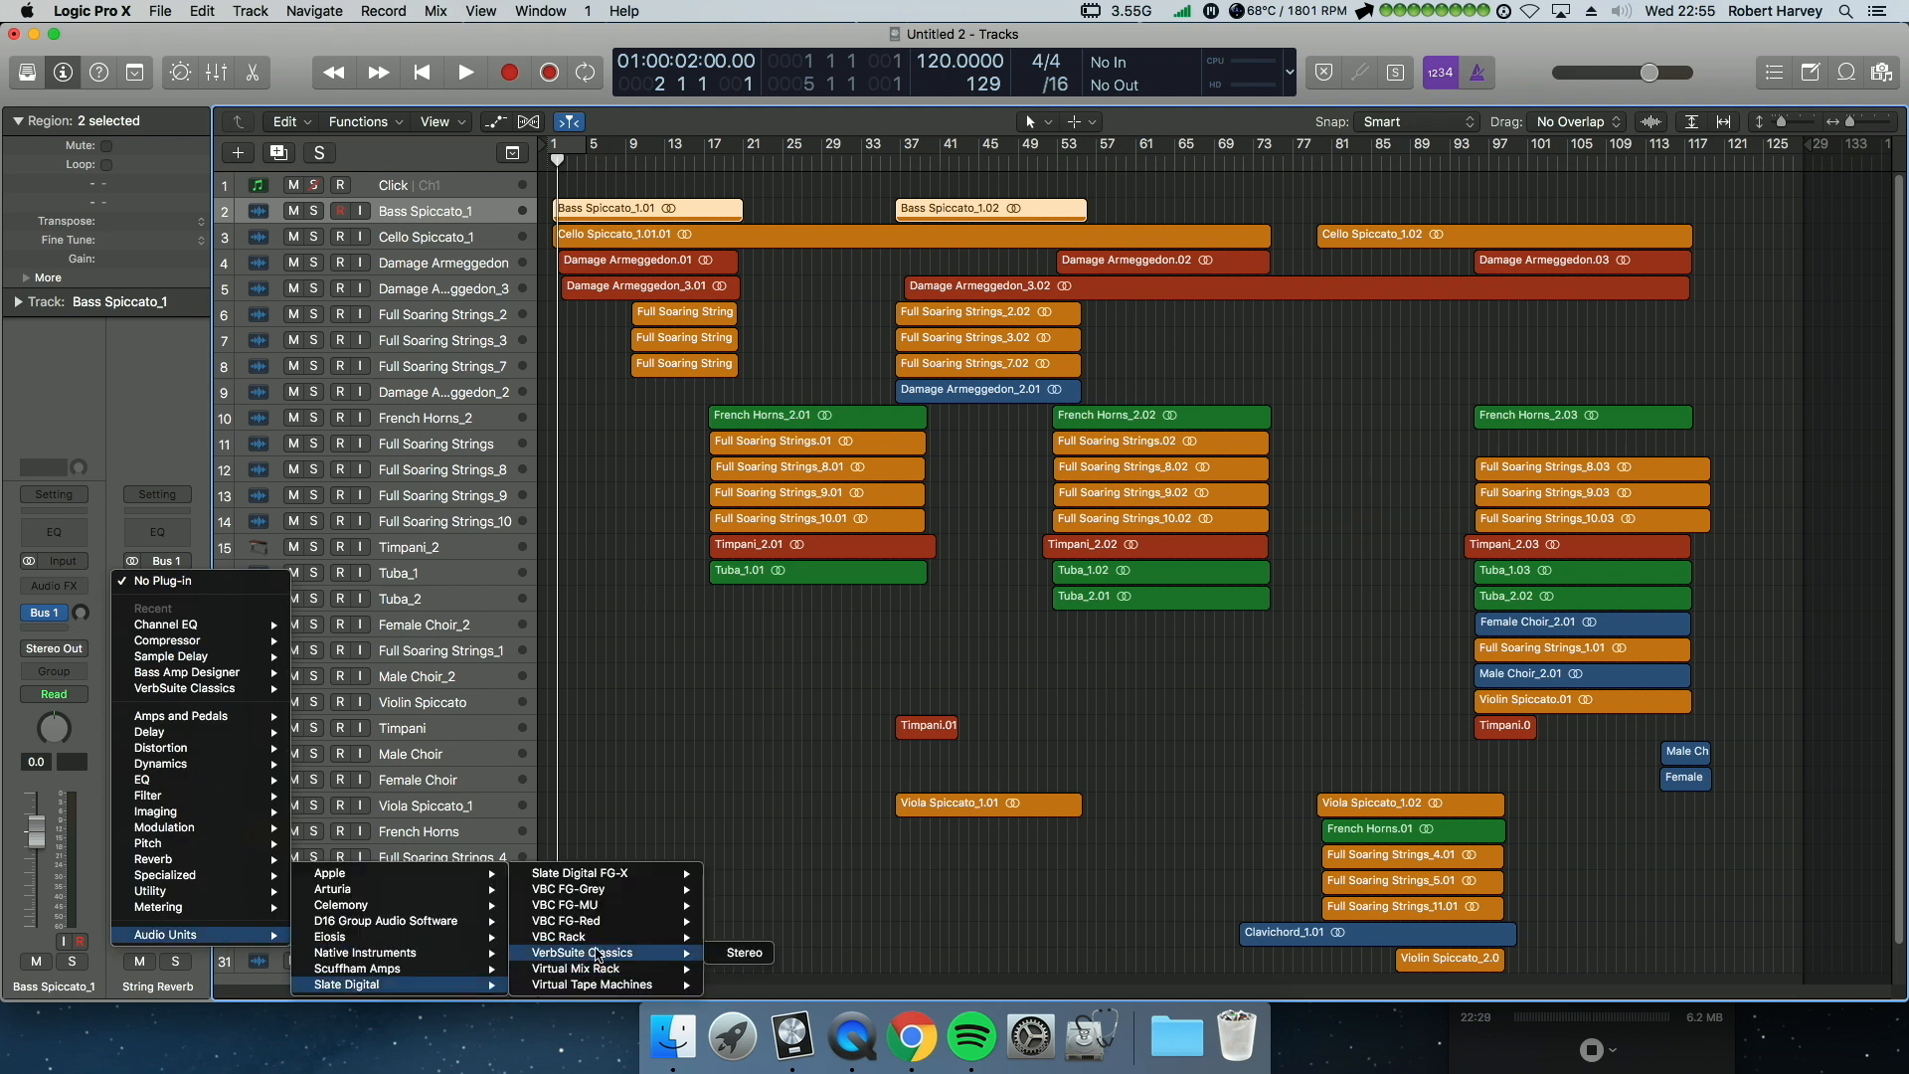
mouse_move(615, 974)
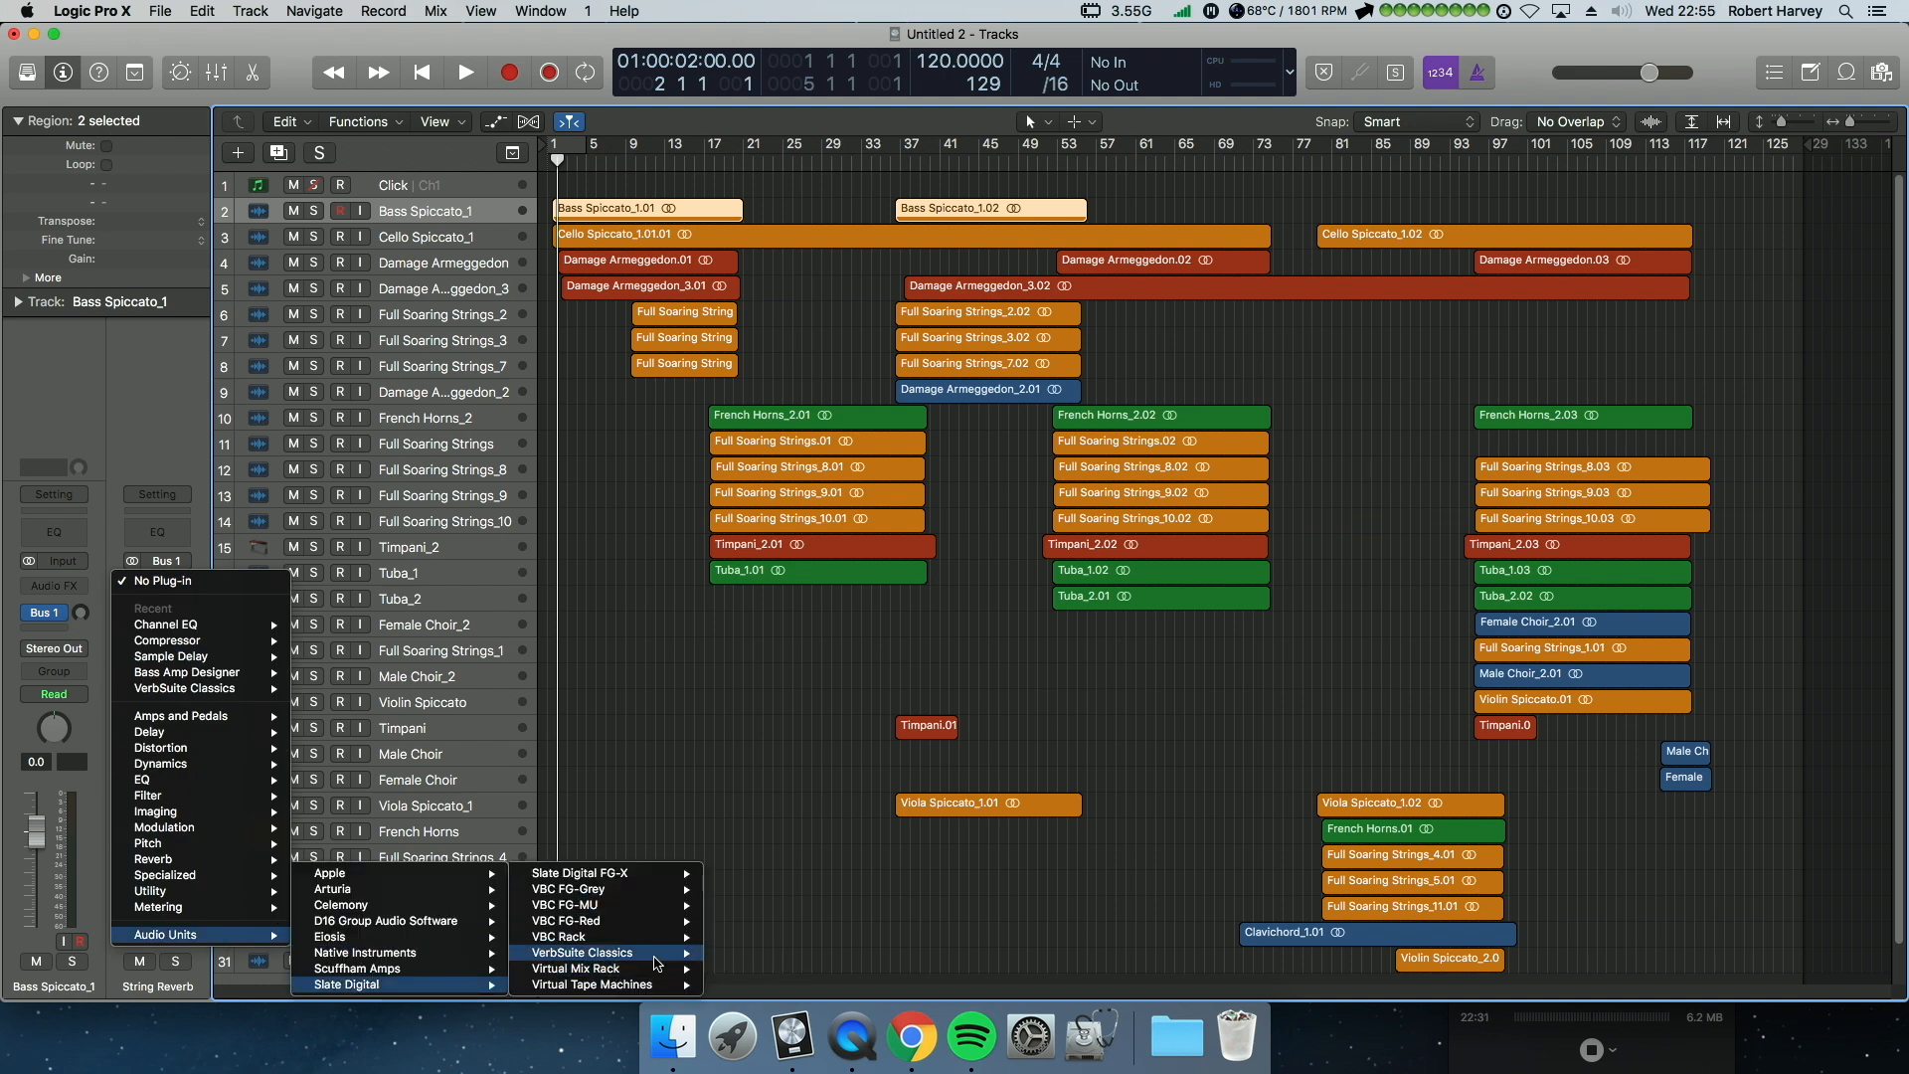
click(748, 952)
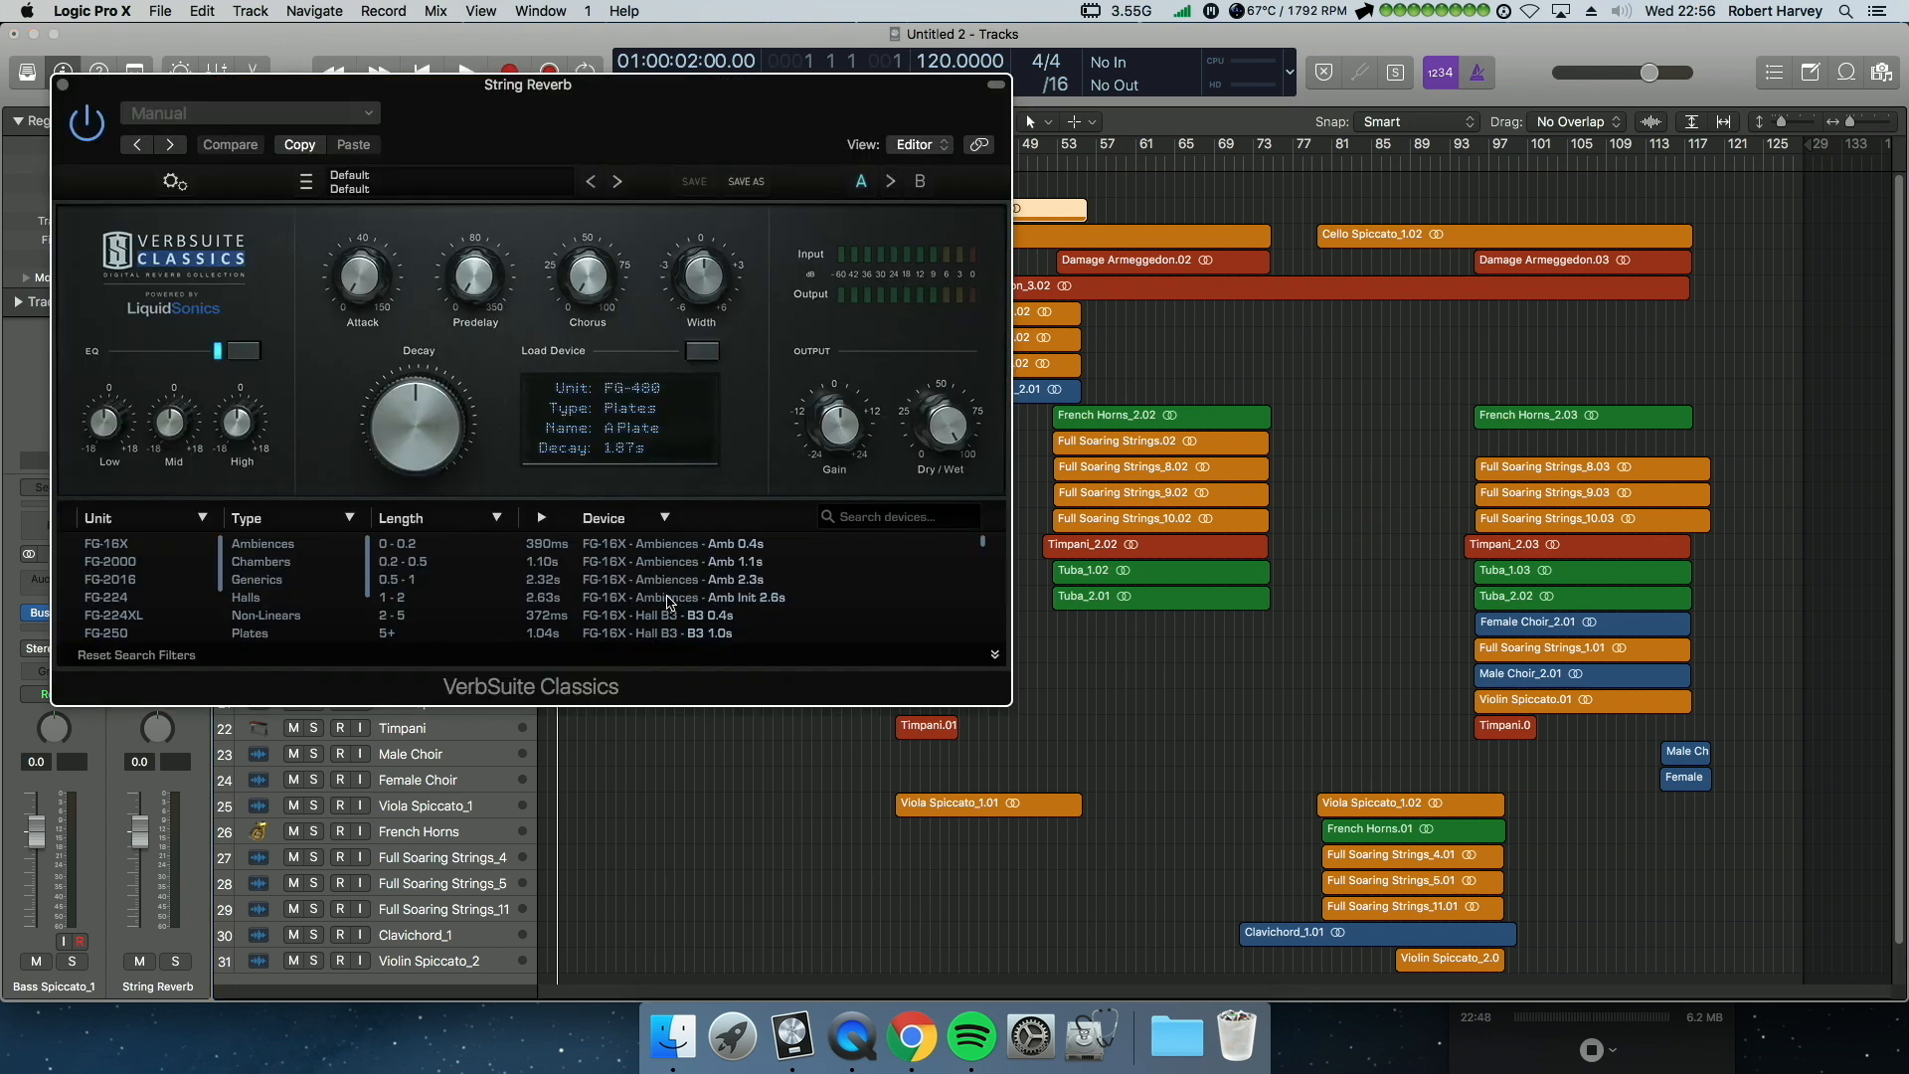
Step: Filter the reverb devices by Rooms and load the FG-224XL Rich Chmb. V3 device
click(251, 598)
scroll(769, 582, down, 10)
click(772, 587)
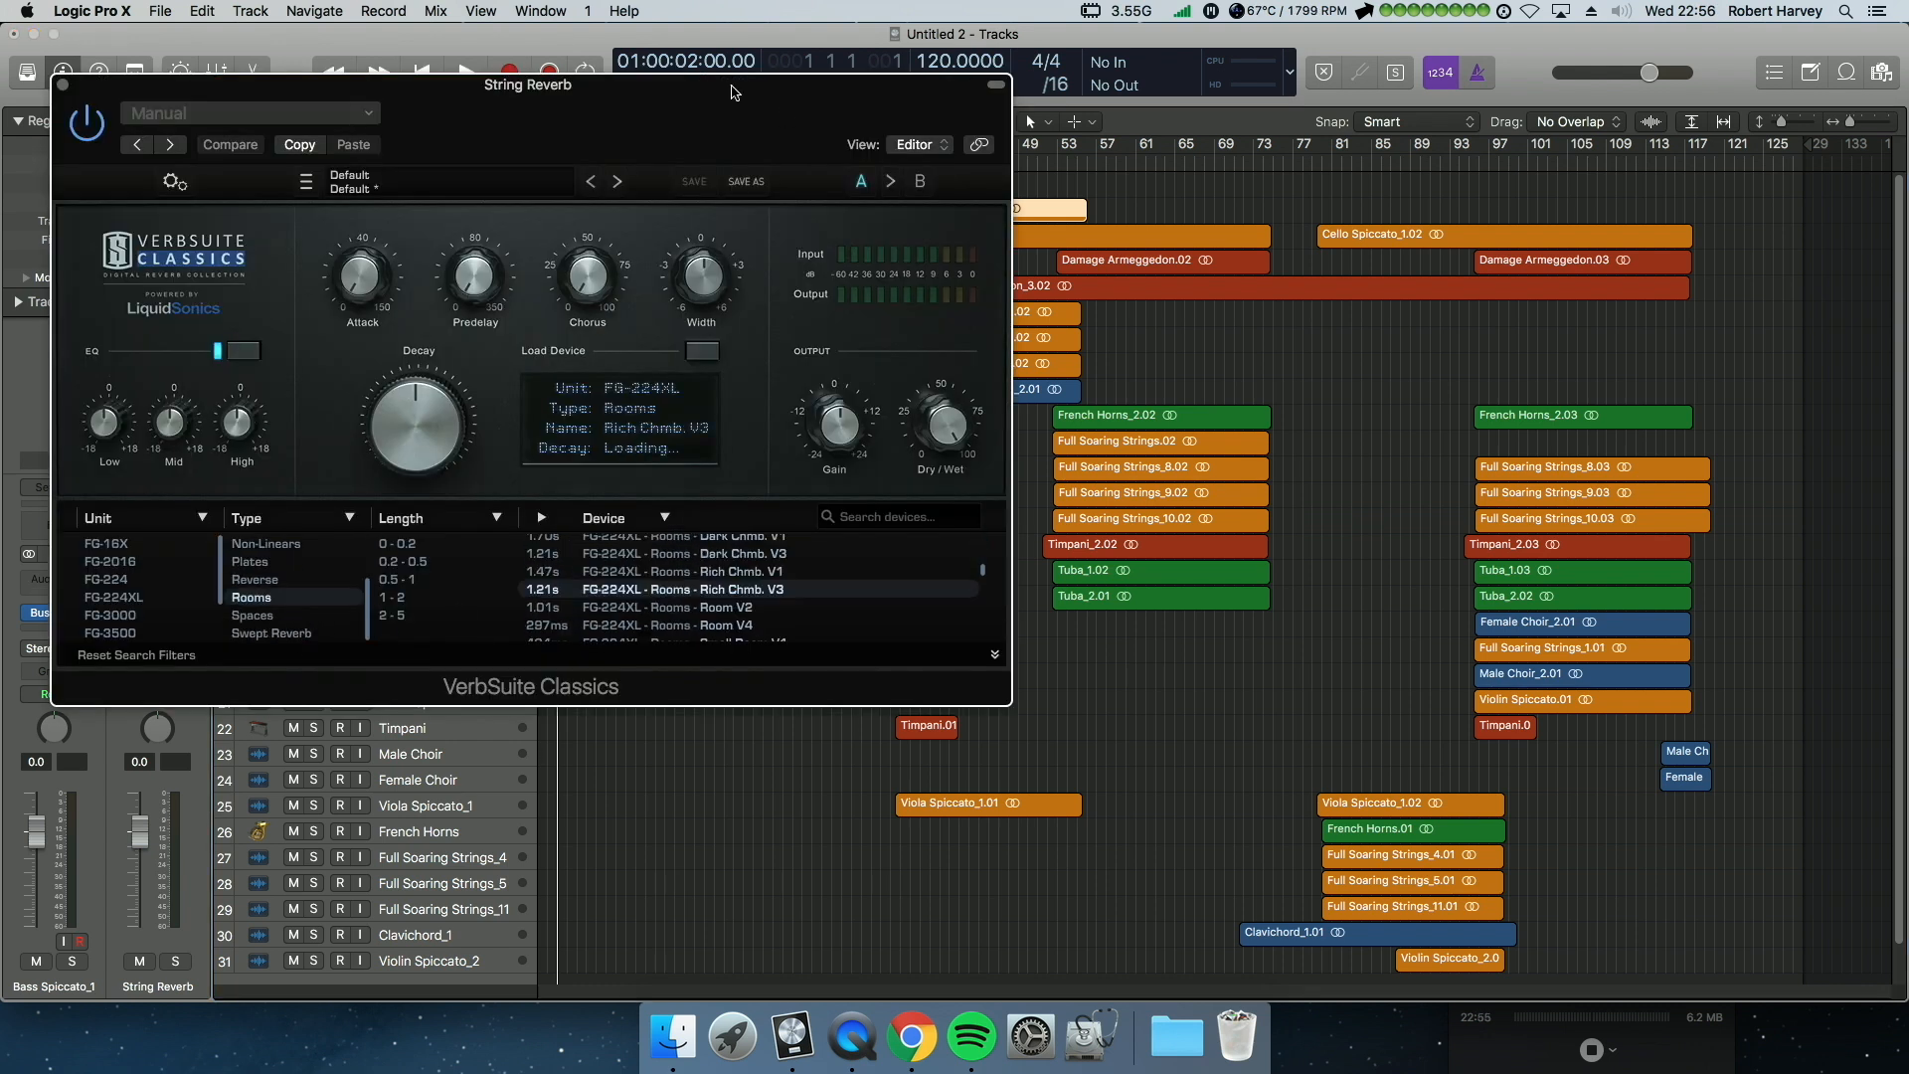
drag(701, 92, 1694, 197)
Step: Play from the opening with Bass Spiccato_1 soloed and raise the String Reverb channel's fader from silence to about -10.4 dB
click(558, 160)
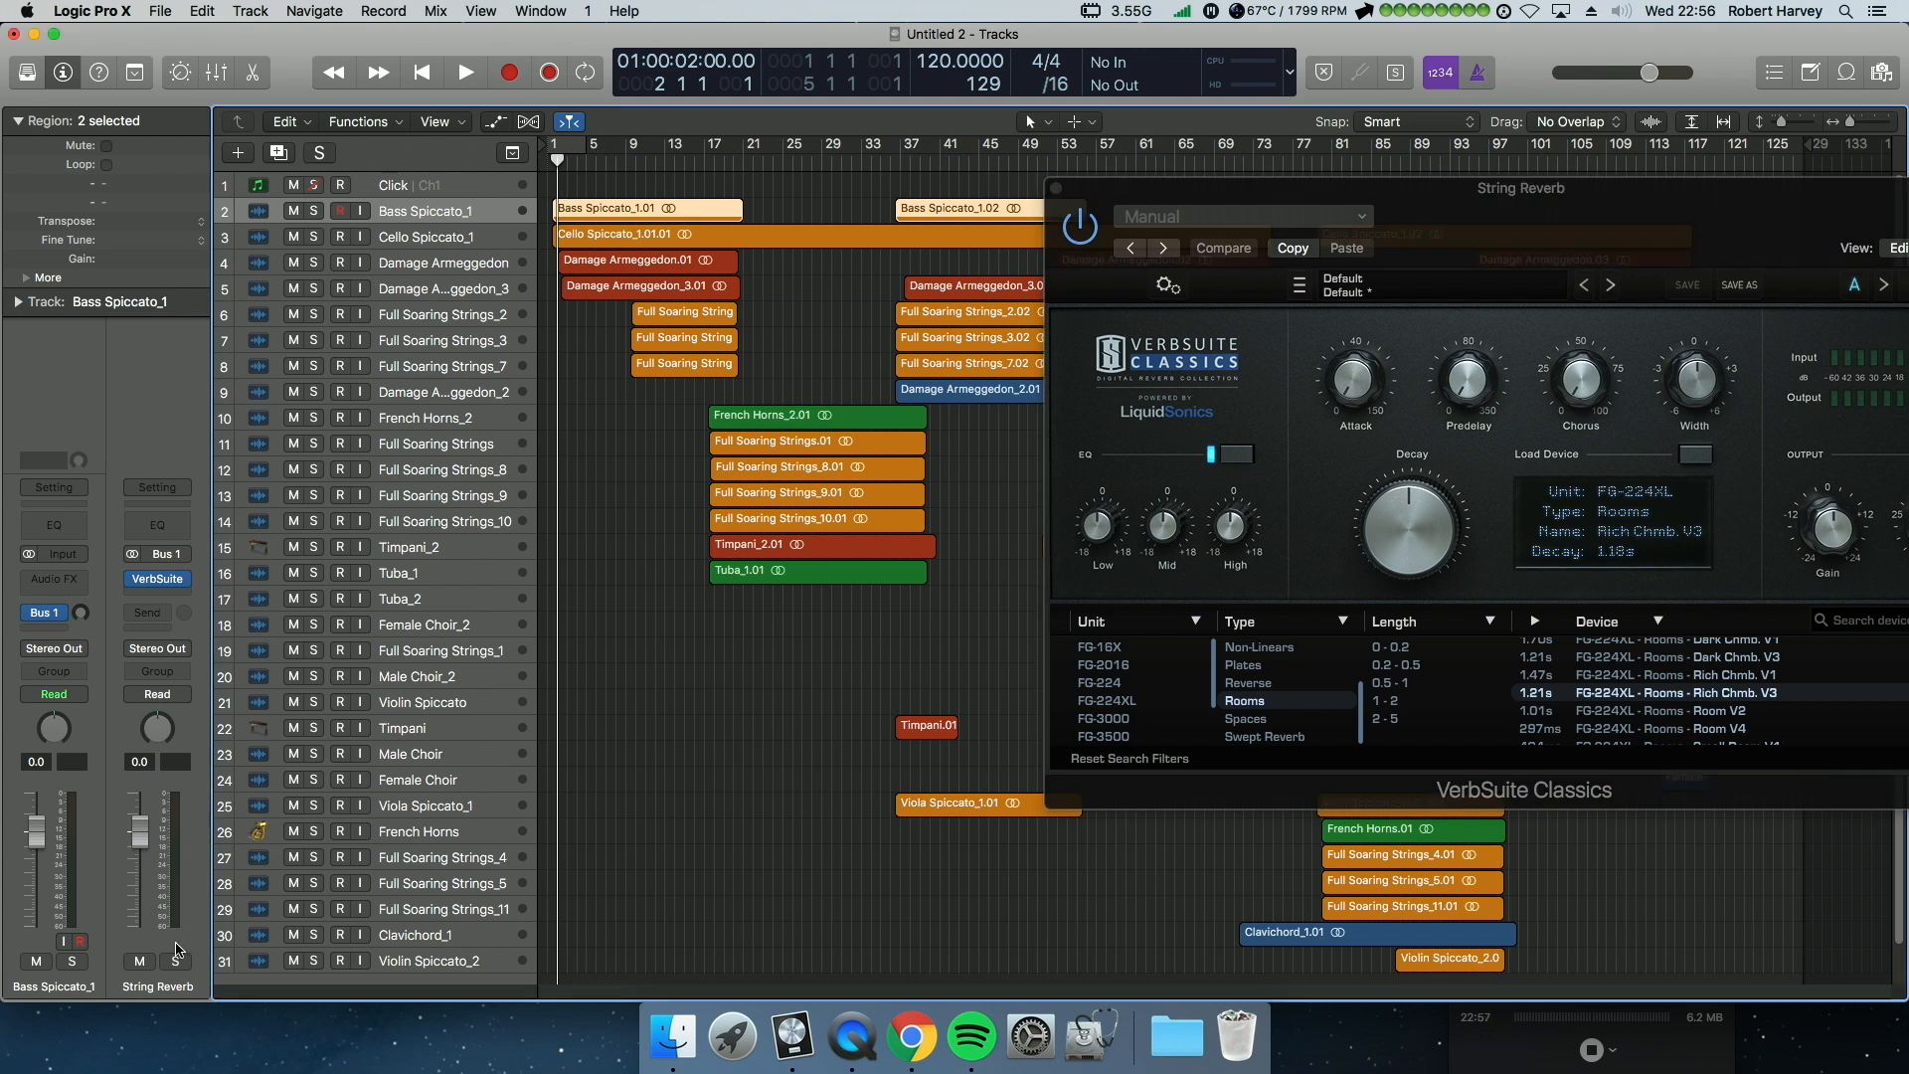
drag(1482, 200, 1173, 132)
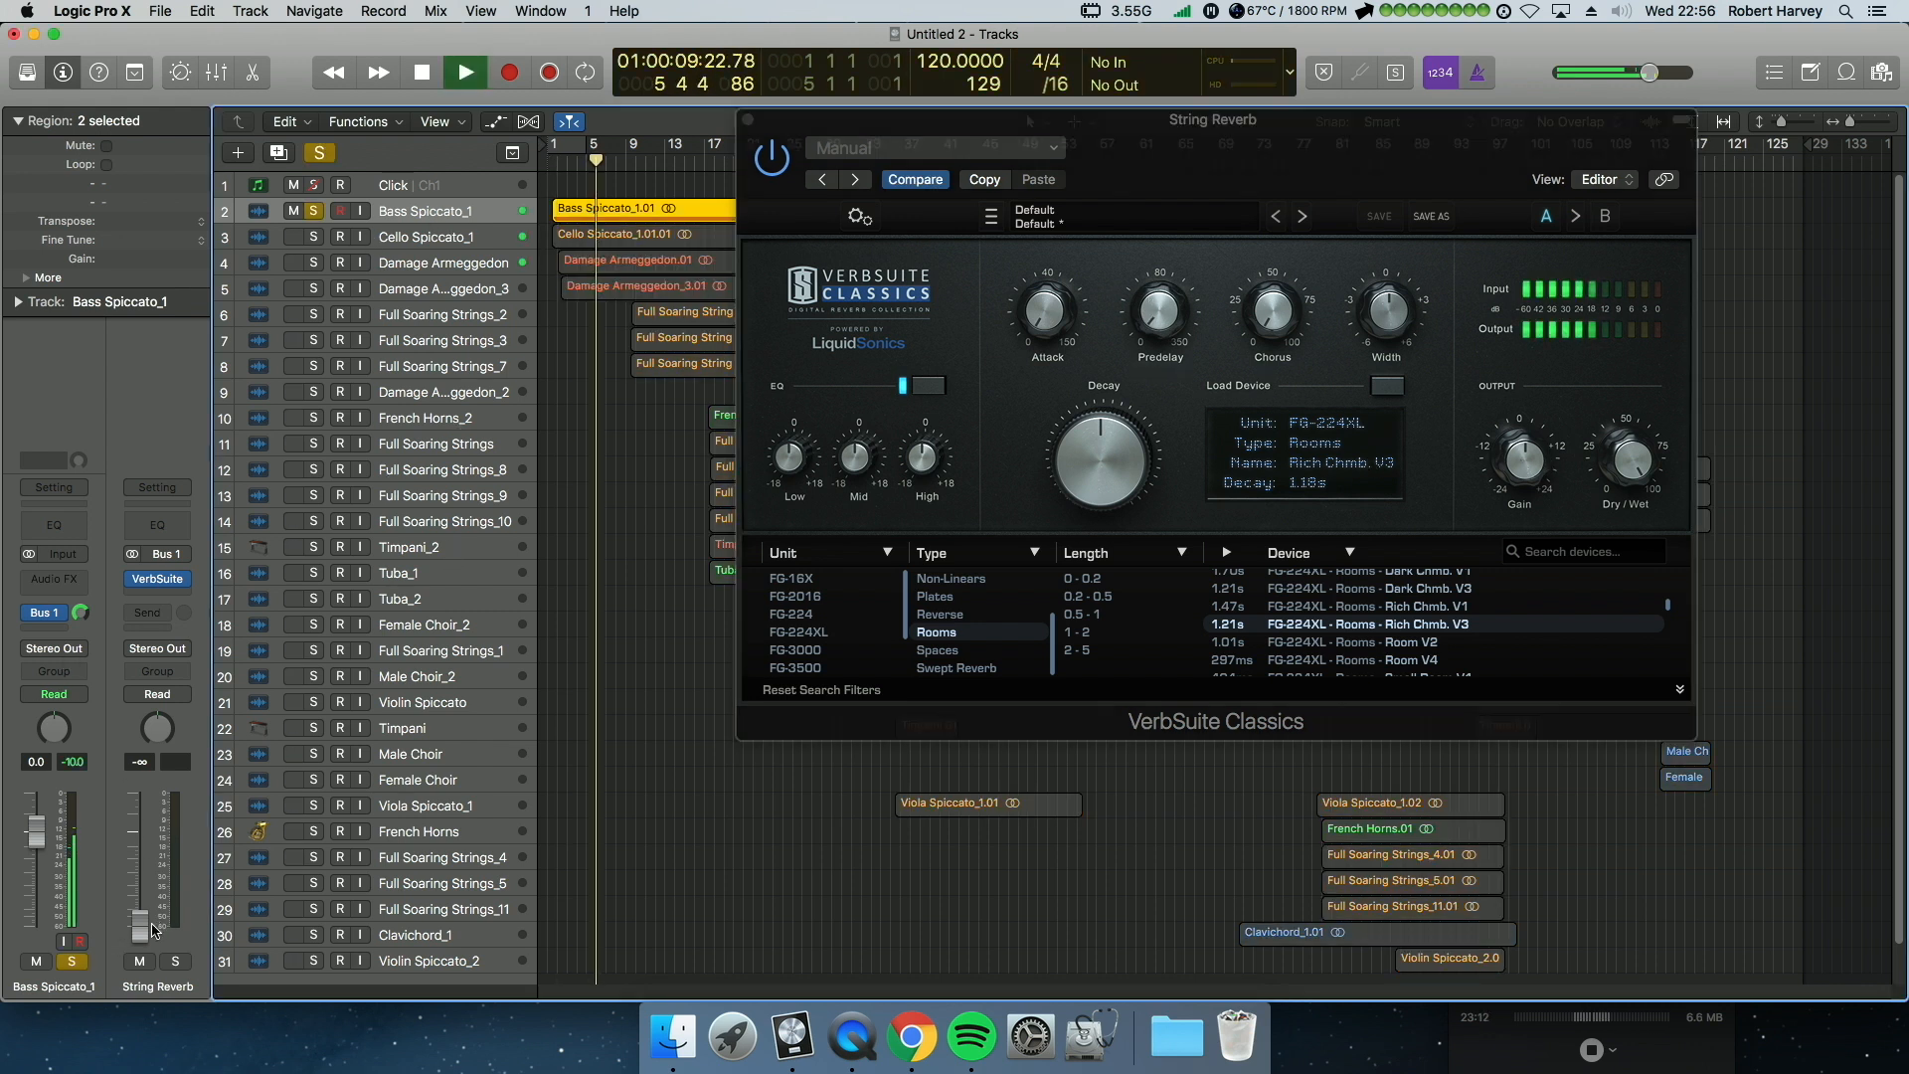
drag(150, 925, 140, 873)
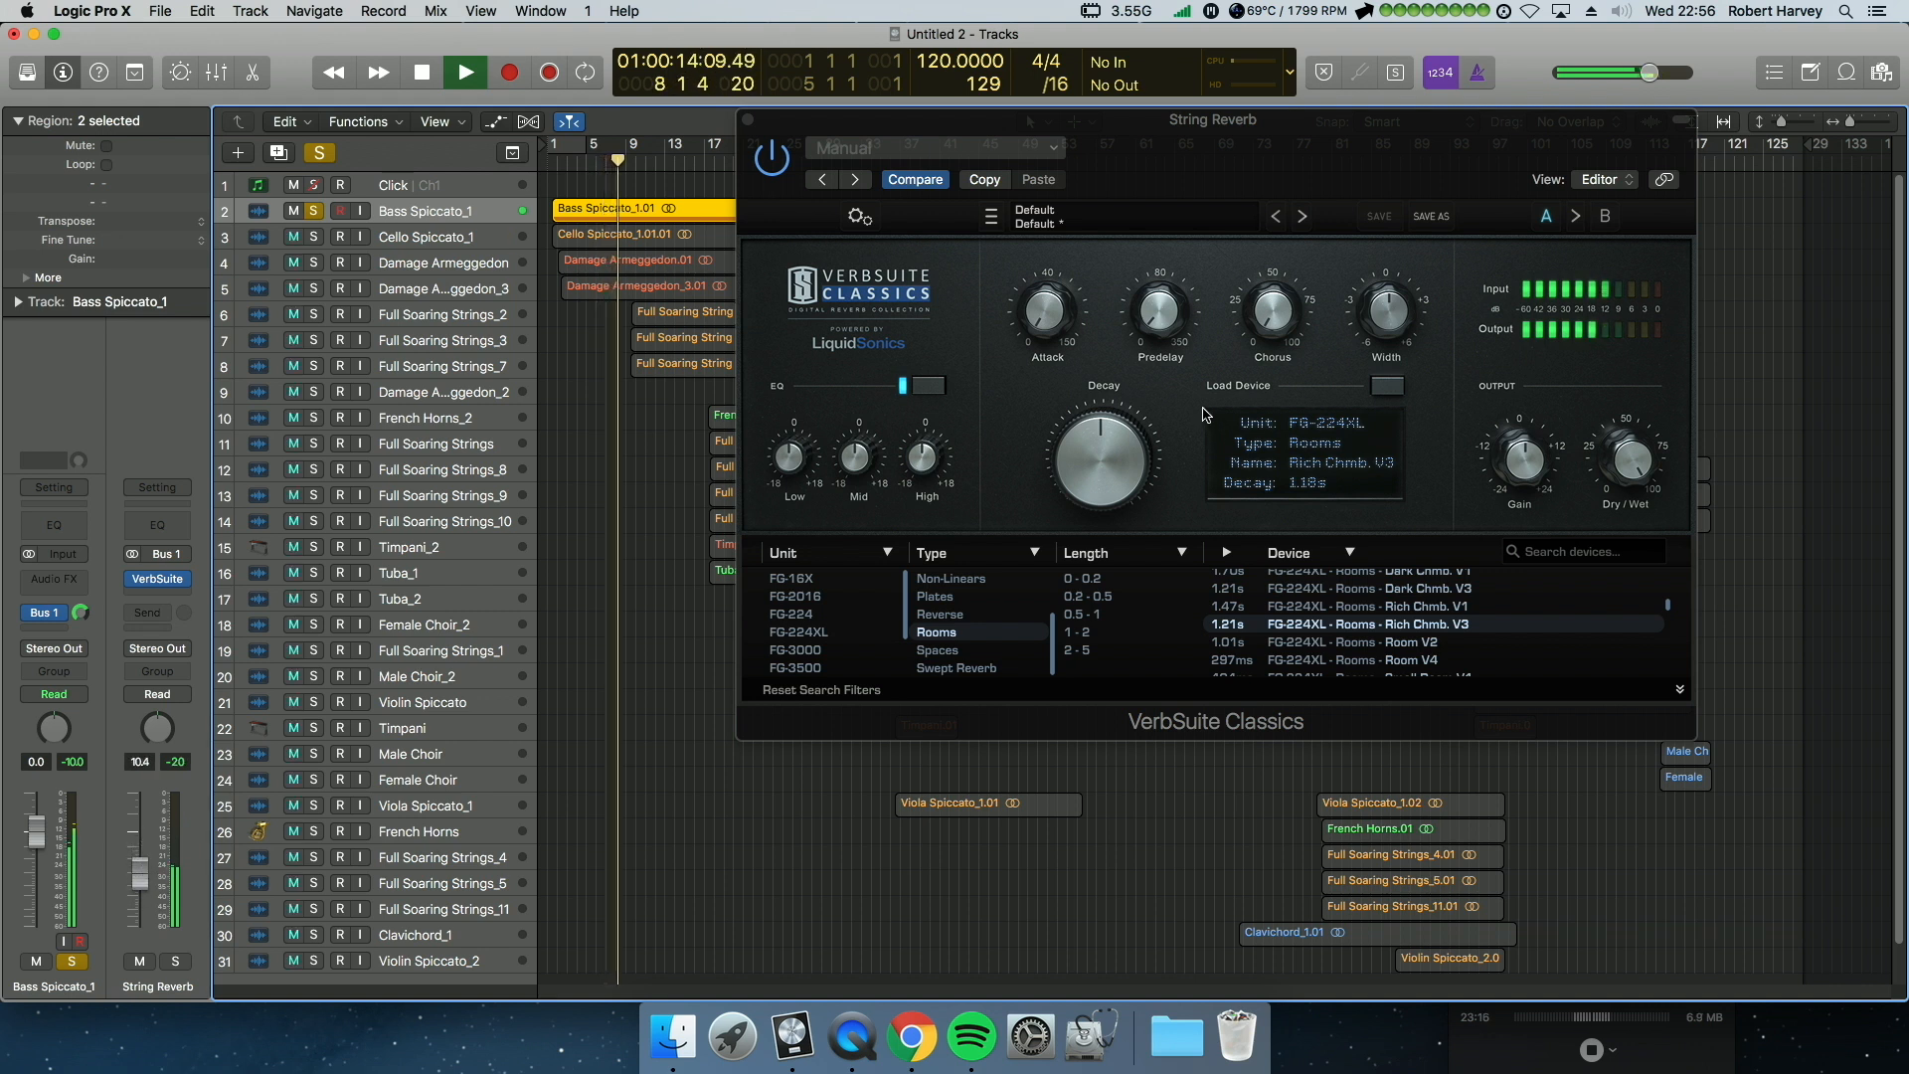
Step: Set the decay of VerbSuite Classics to 1.28 s, stop playback and close the plug-in
drag(1161, 318, 1170, 383)
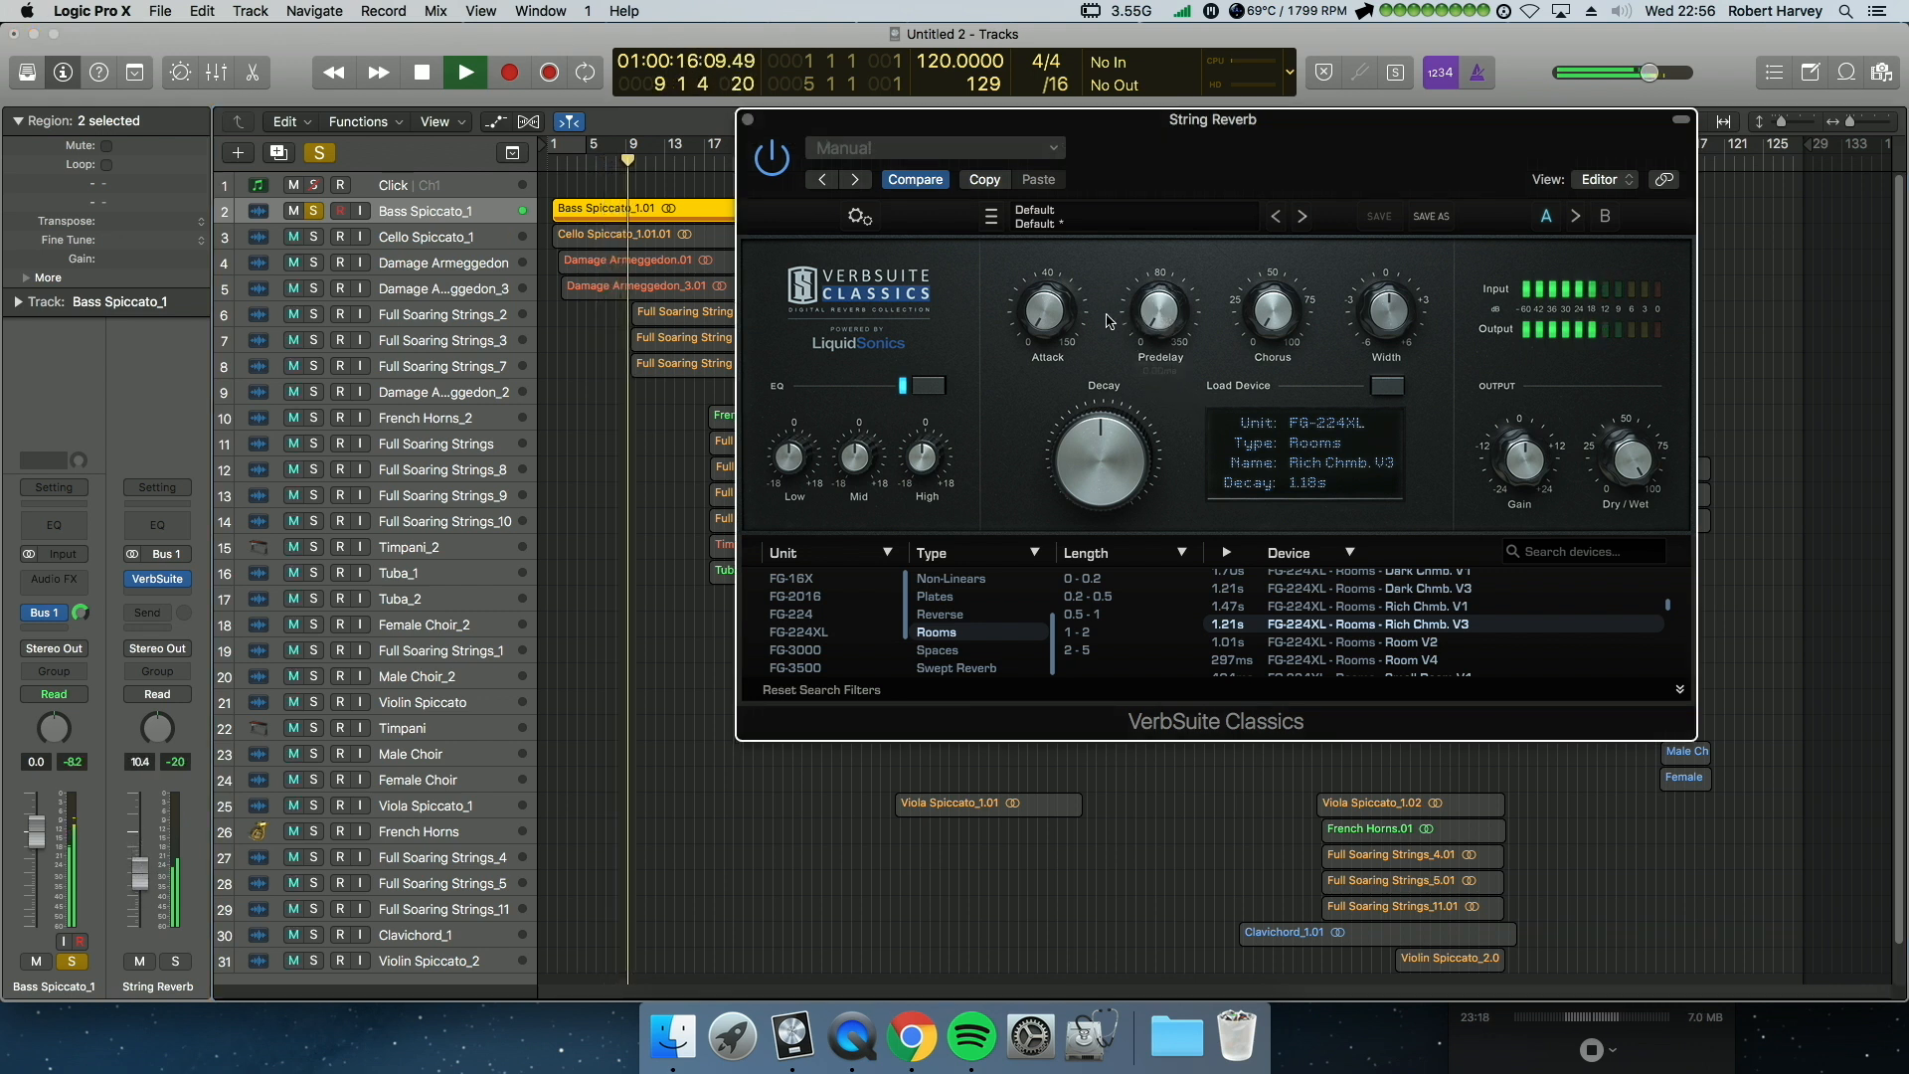
drag(1100, 440, 1096, 412)
drag(916, 440, 916, 443)
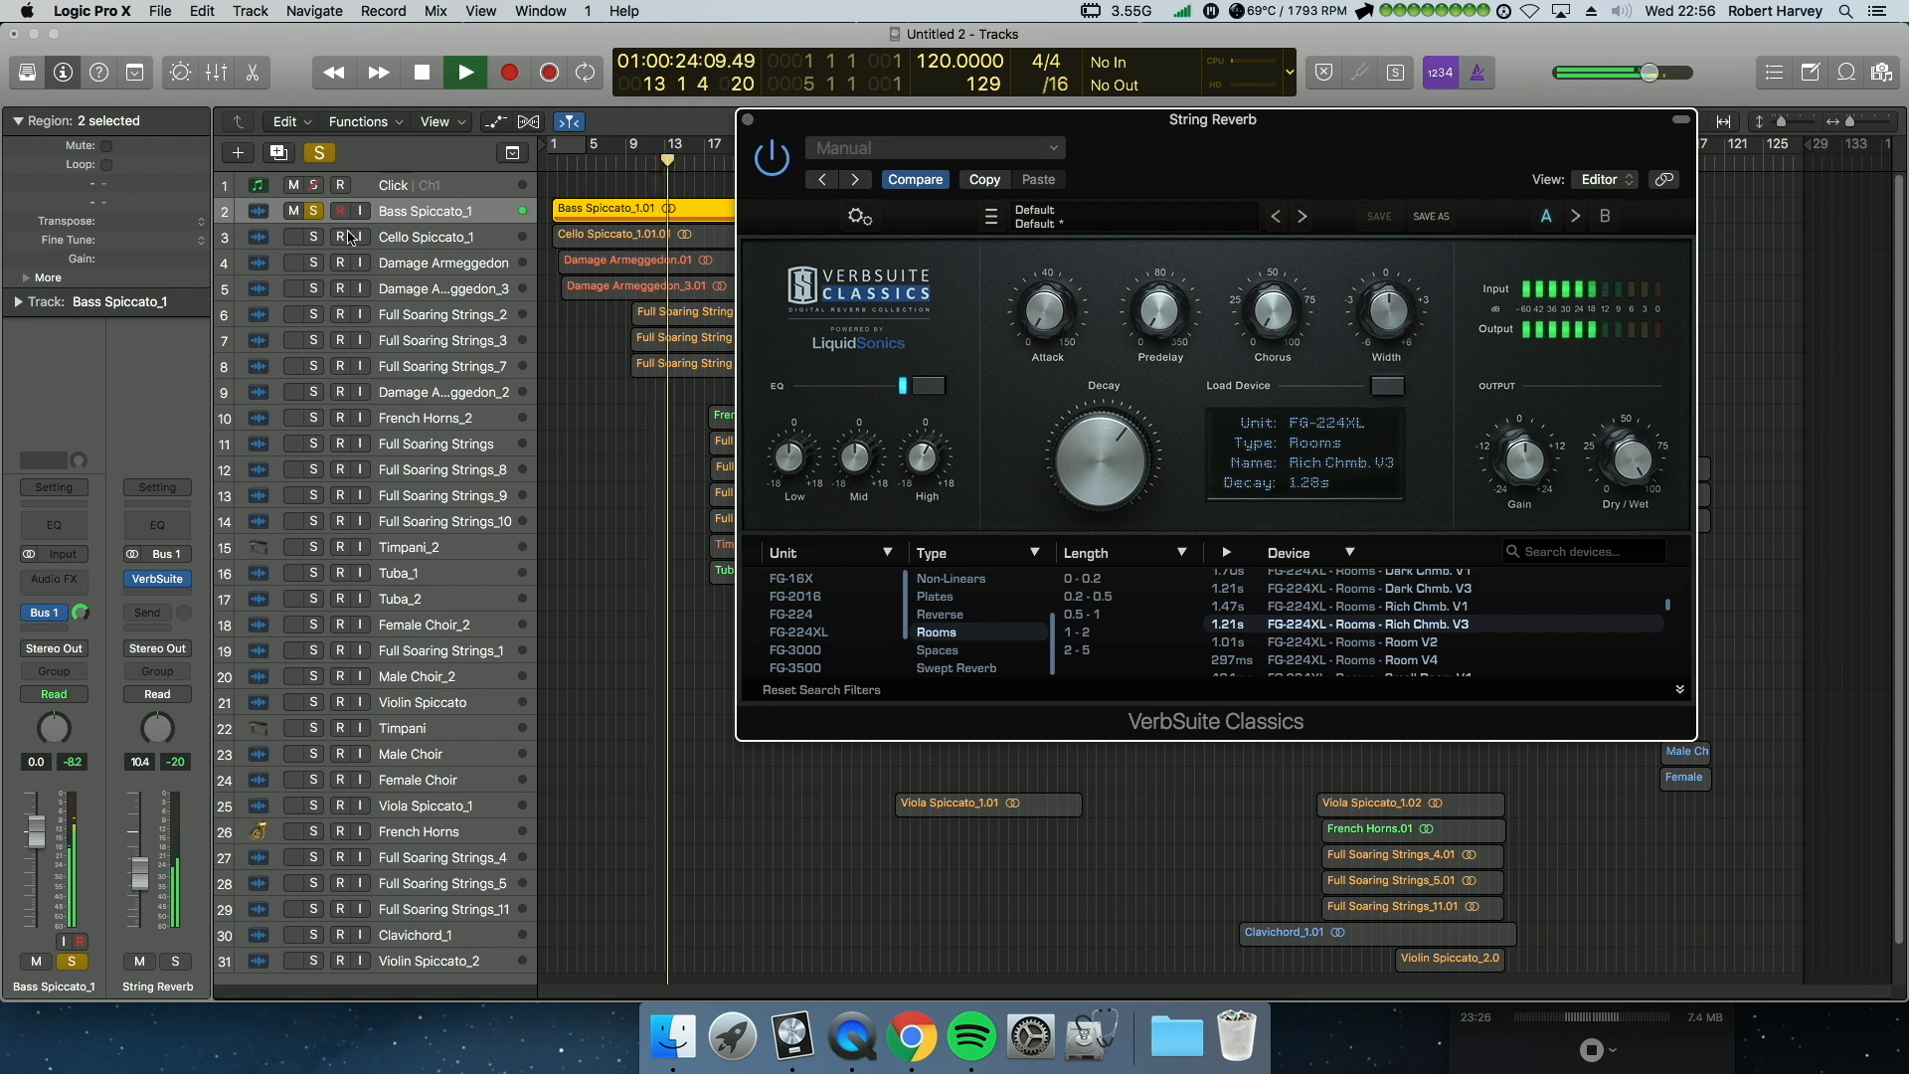
drag(923, 234, 998, 306)
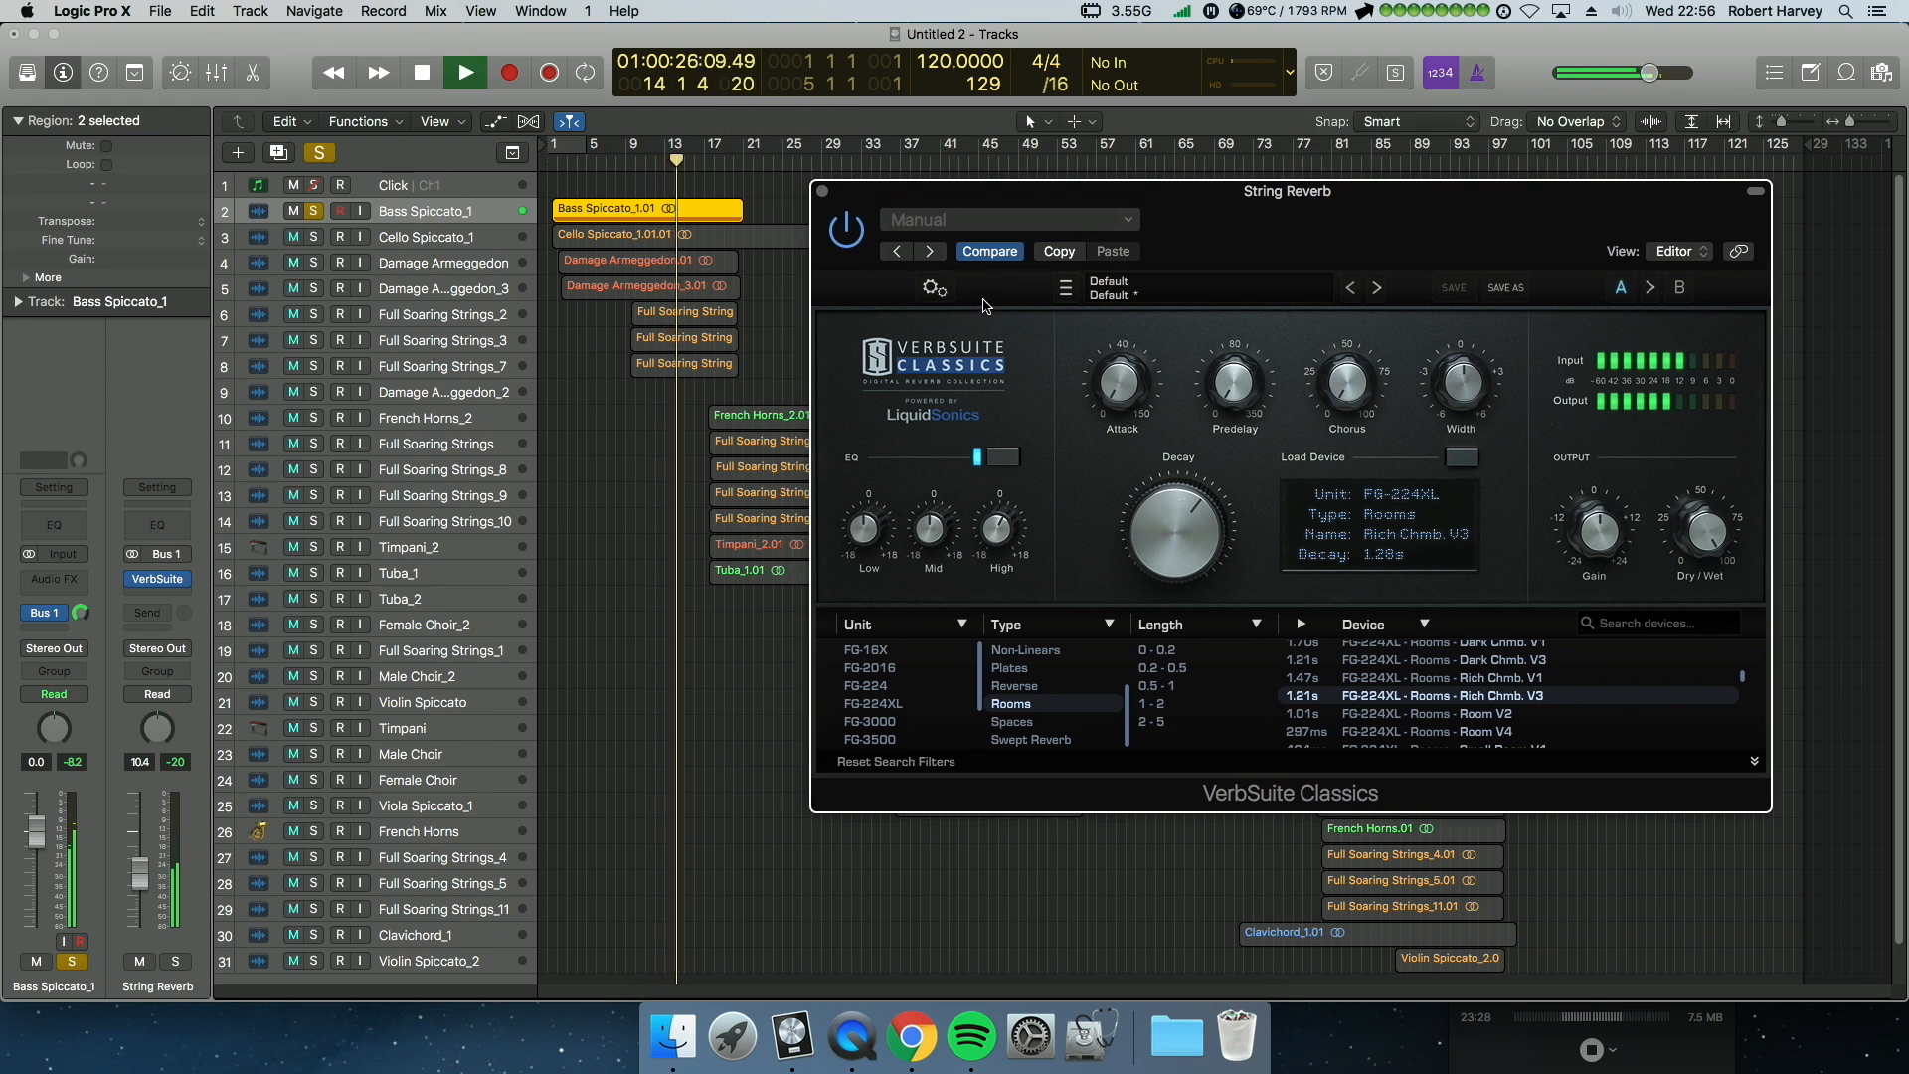
key(space)
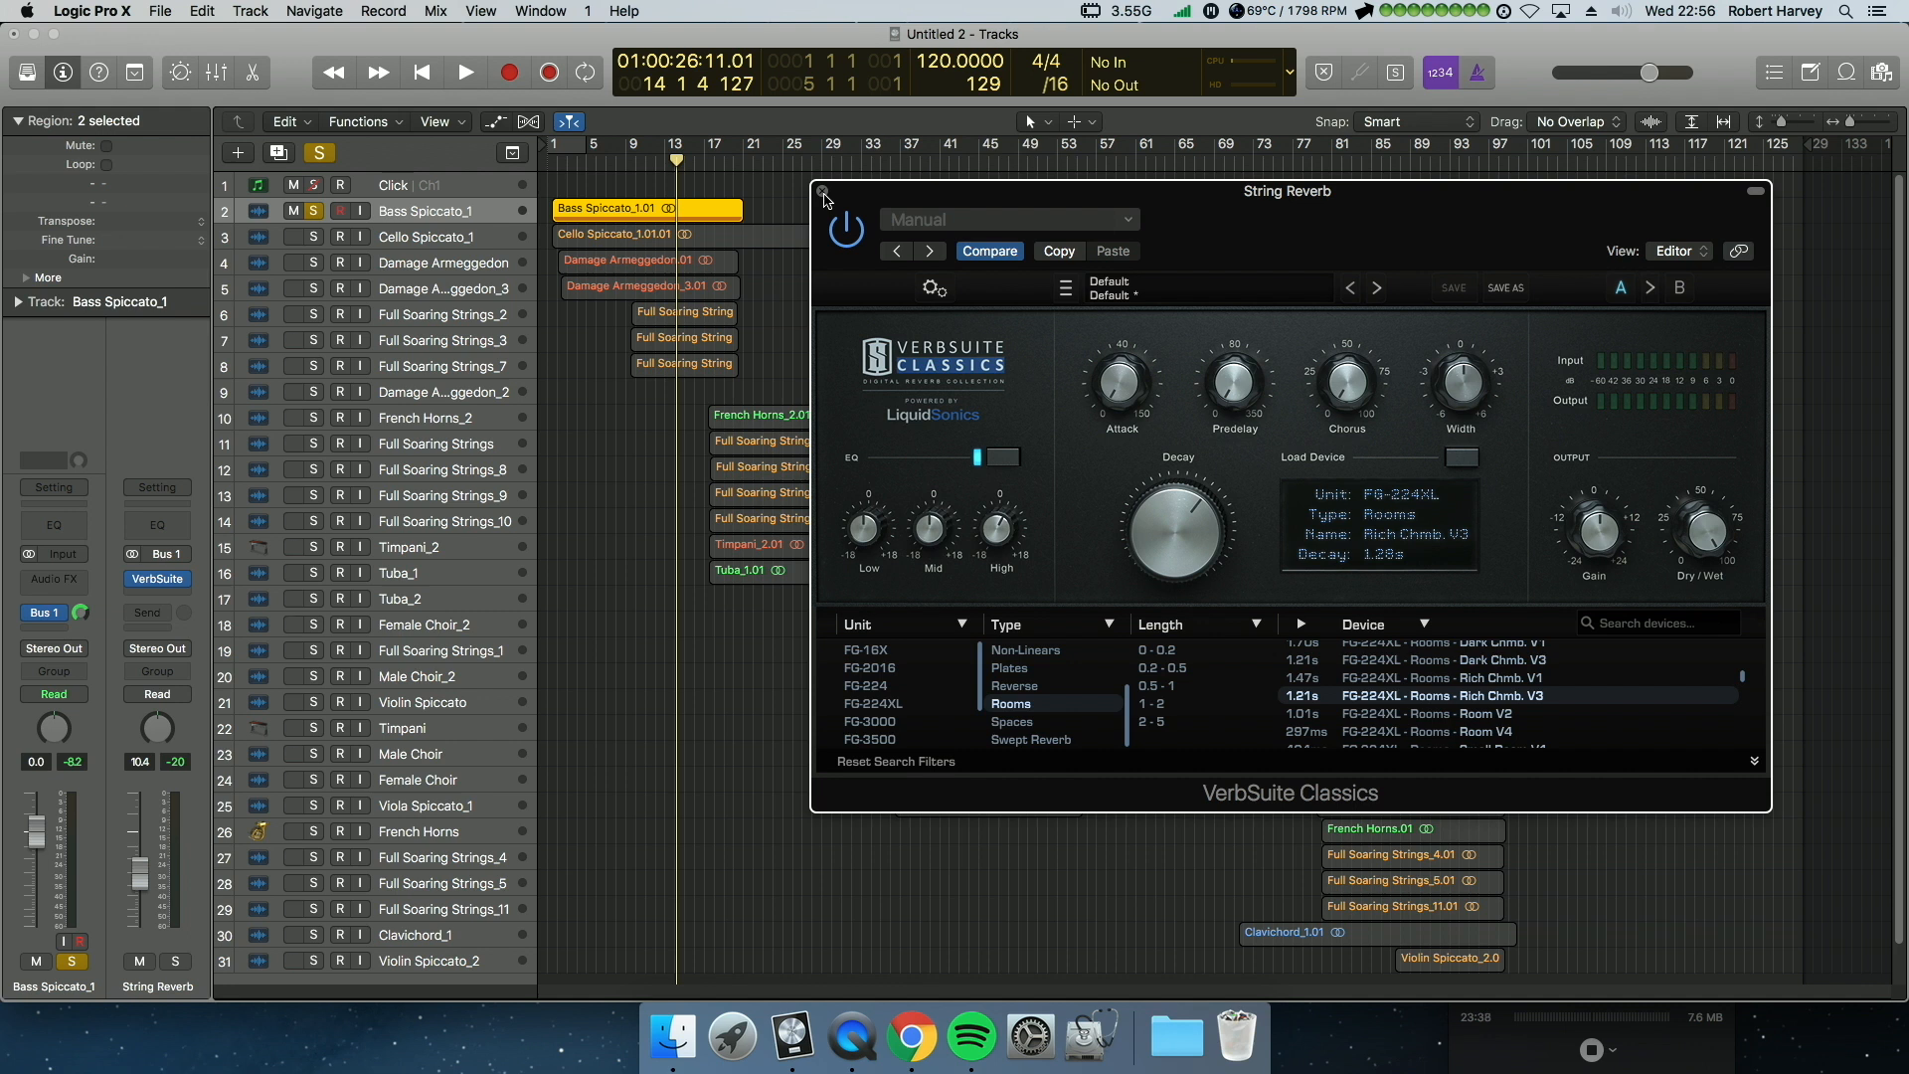
click(822, 192)
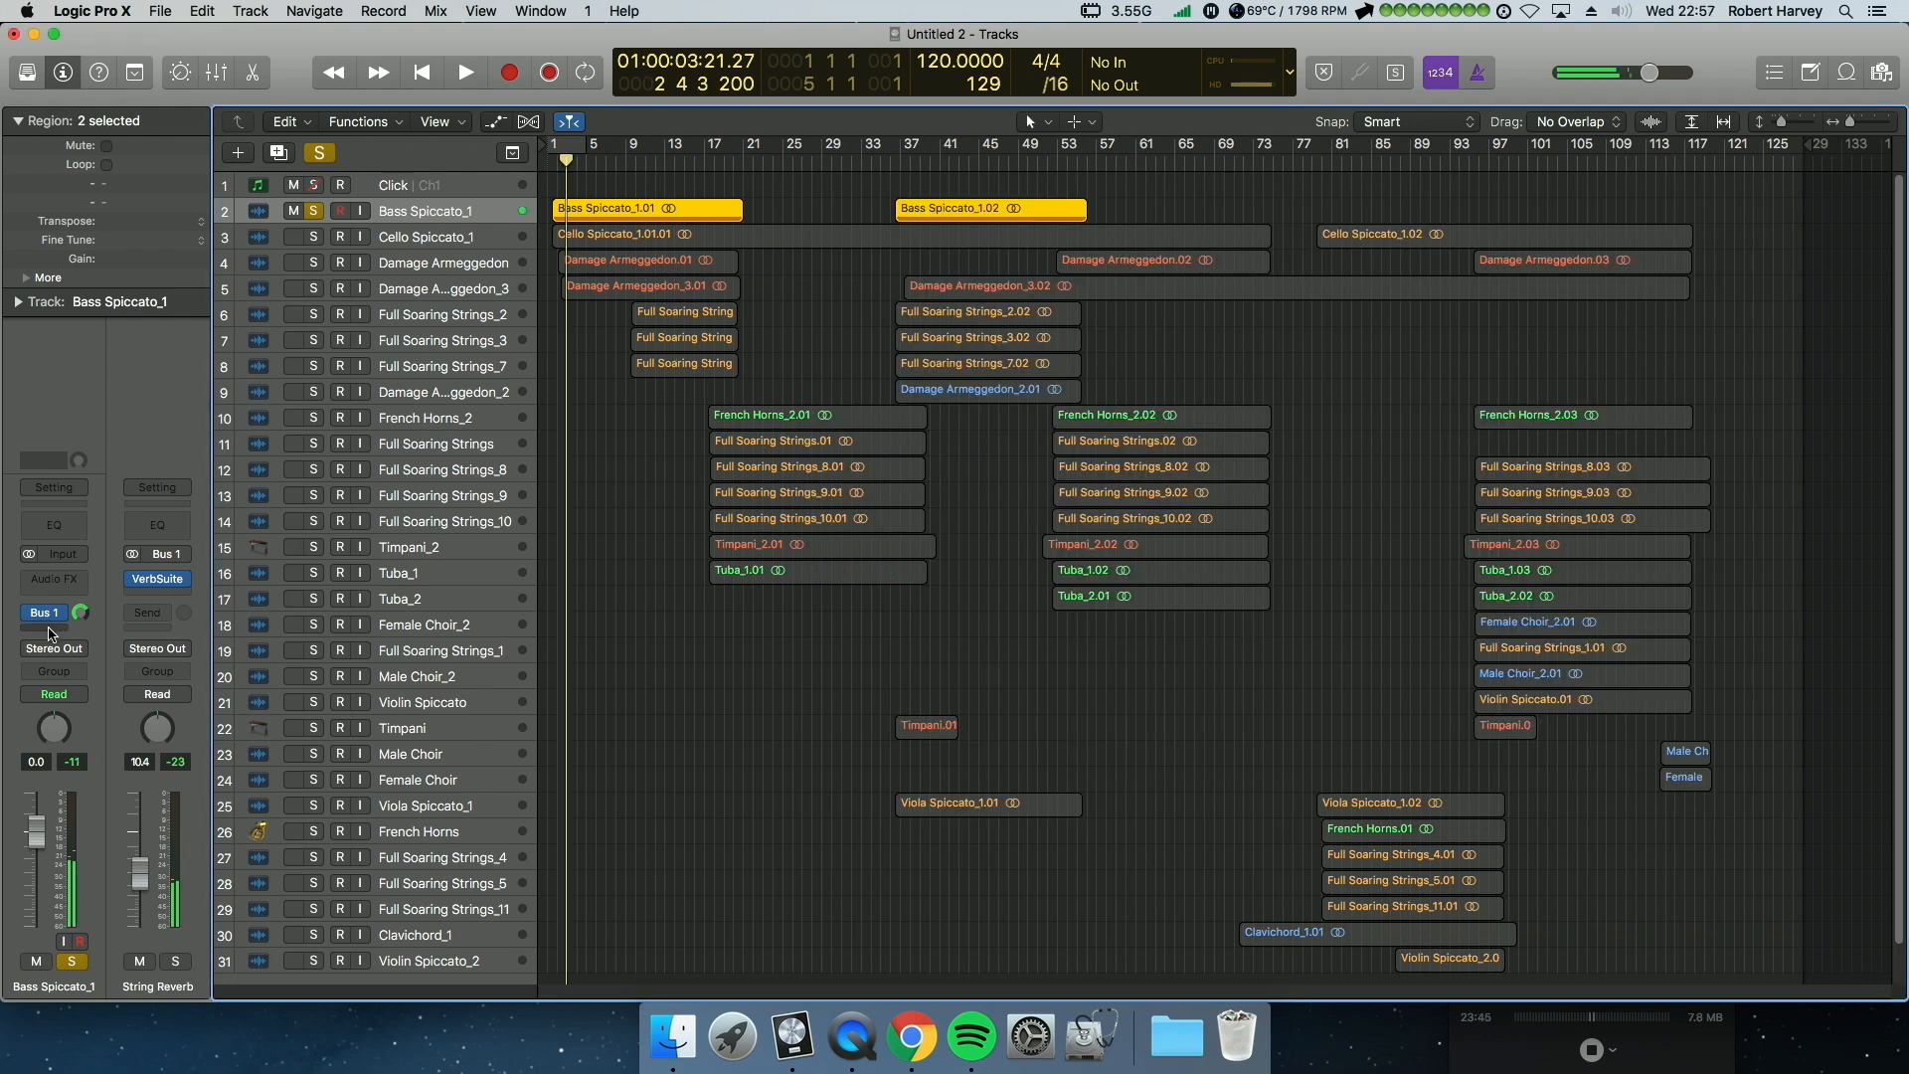
Step: Add a Bus 5 send to the Bass Spiccato_1 track and name its auxiliary channel Air
click(44, 613)
mouse_move(60, 718)
click(199, 431)
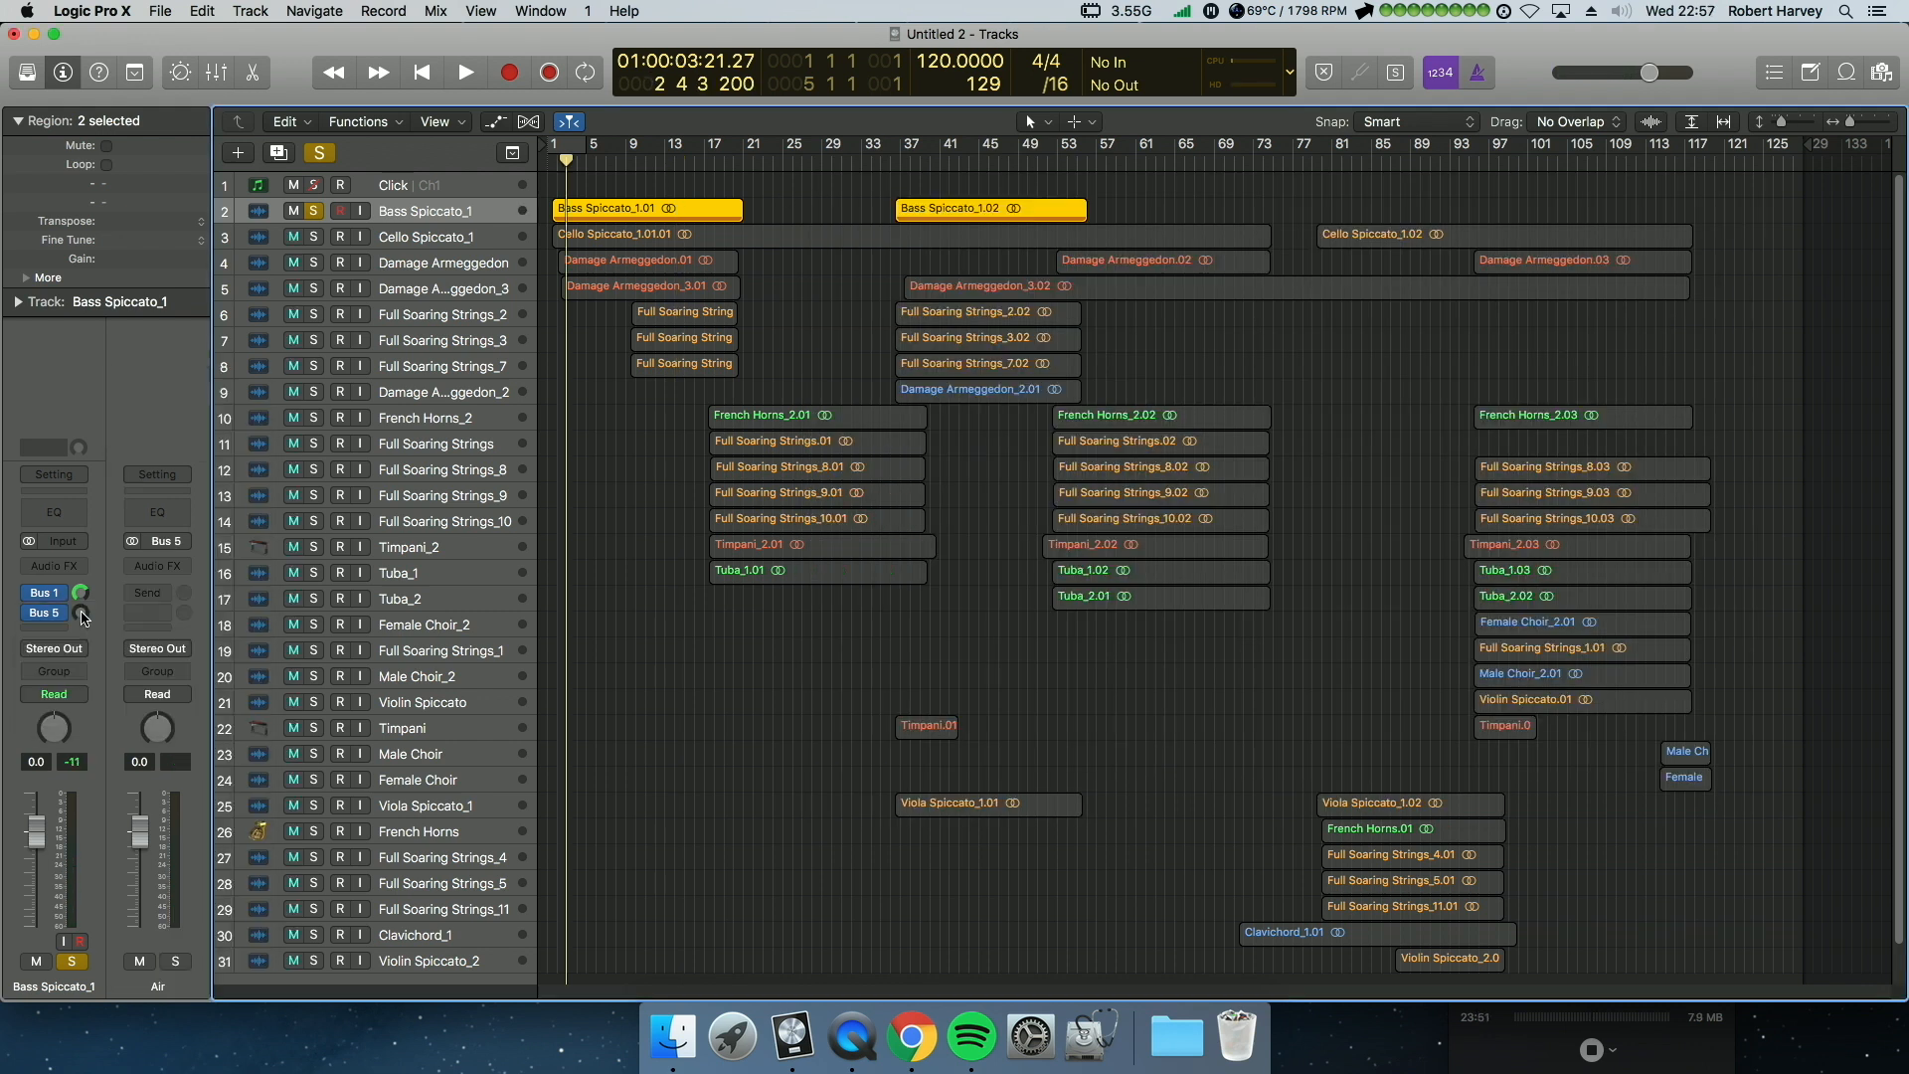
Step: Insert Slate Digital's Virtual Mix Rack on the Air channel with the AirEQ Air module in its first slot
click(149, 566)
mouse_move(248, 915)
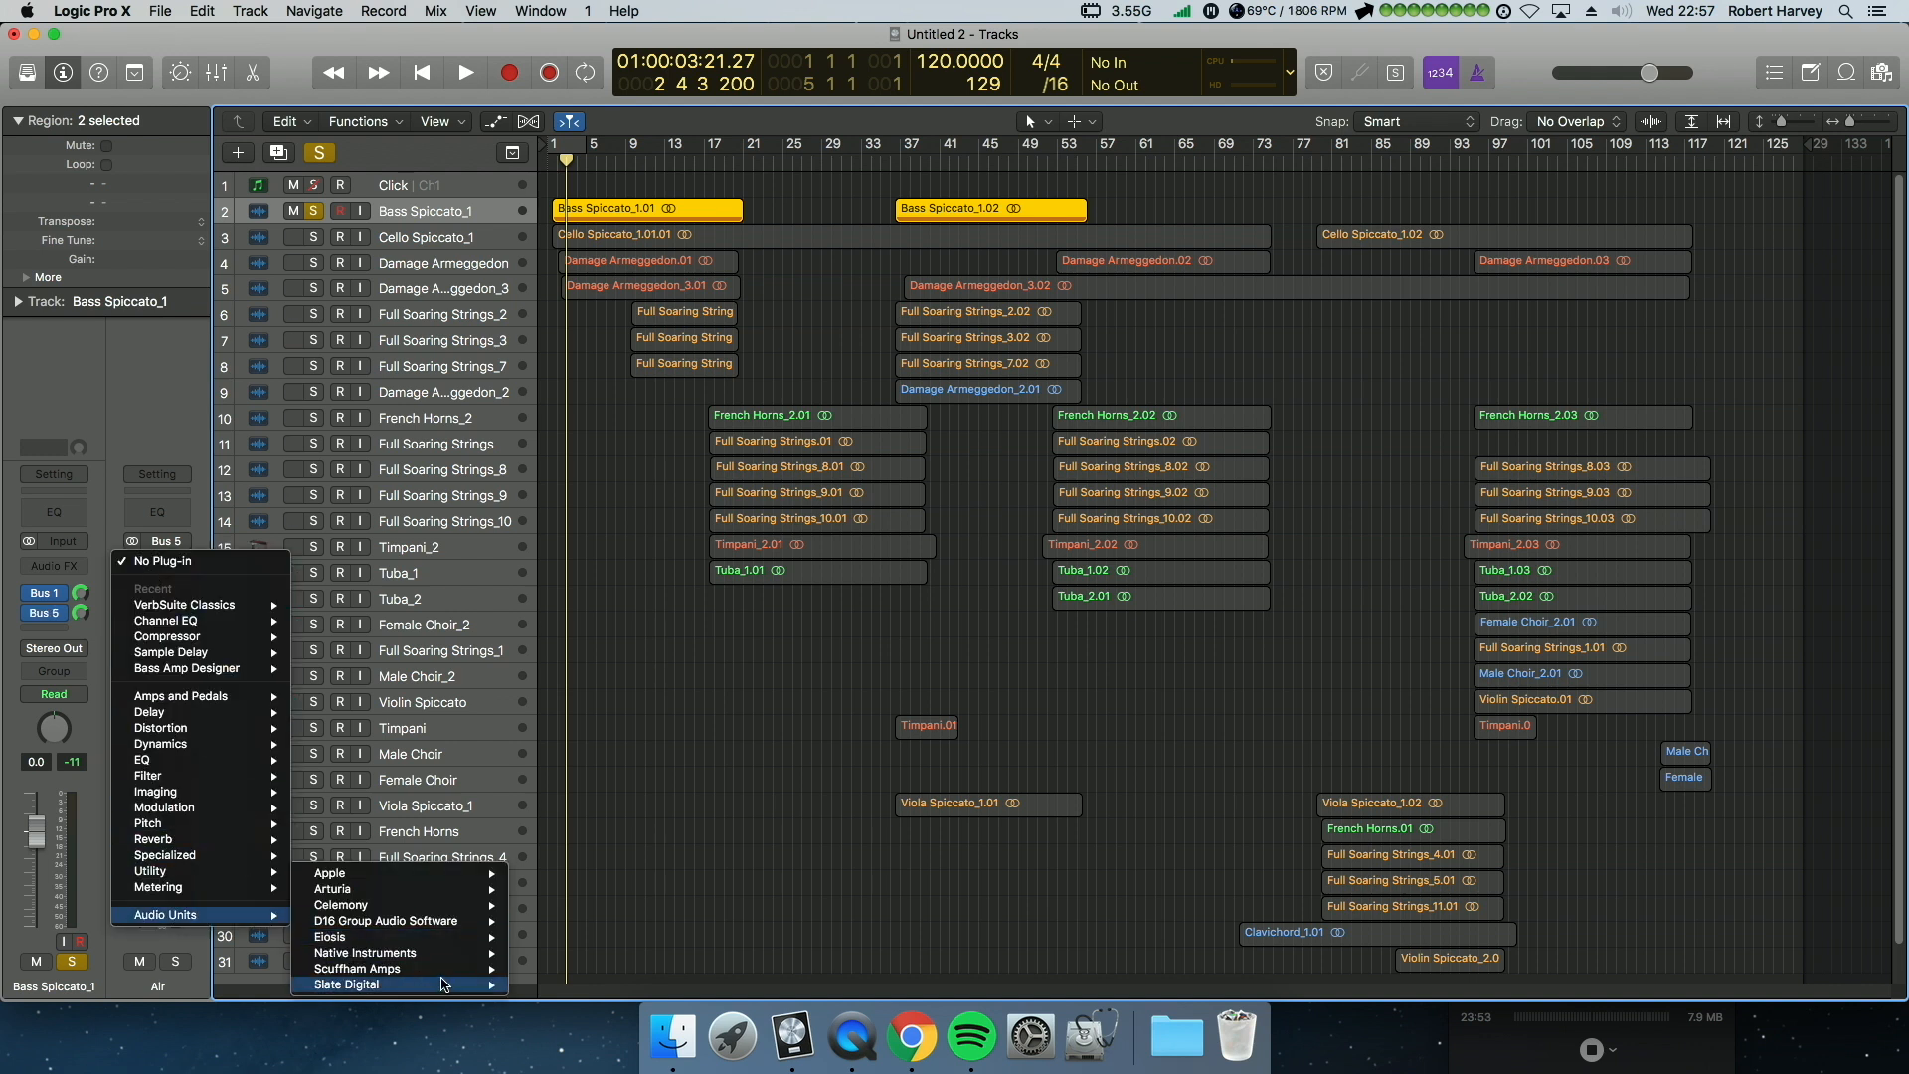
mouse_move(398, 984)
mouse_move(617, 968)
click(746, 969)
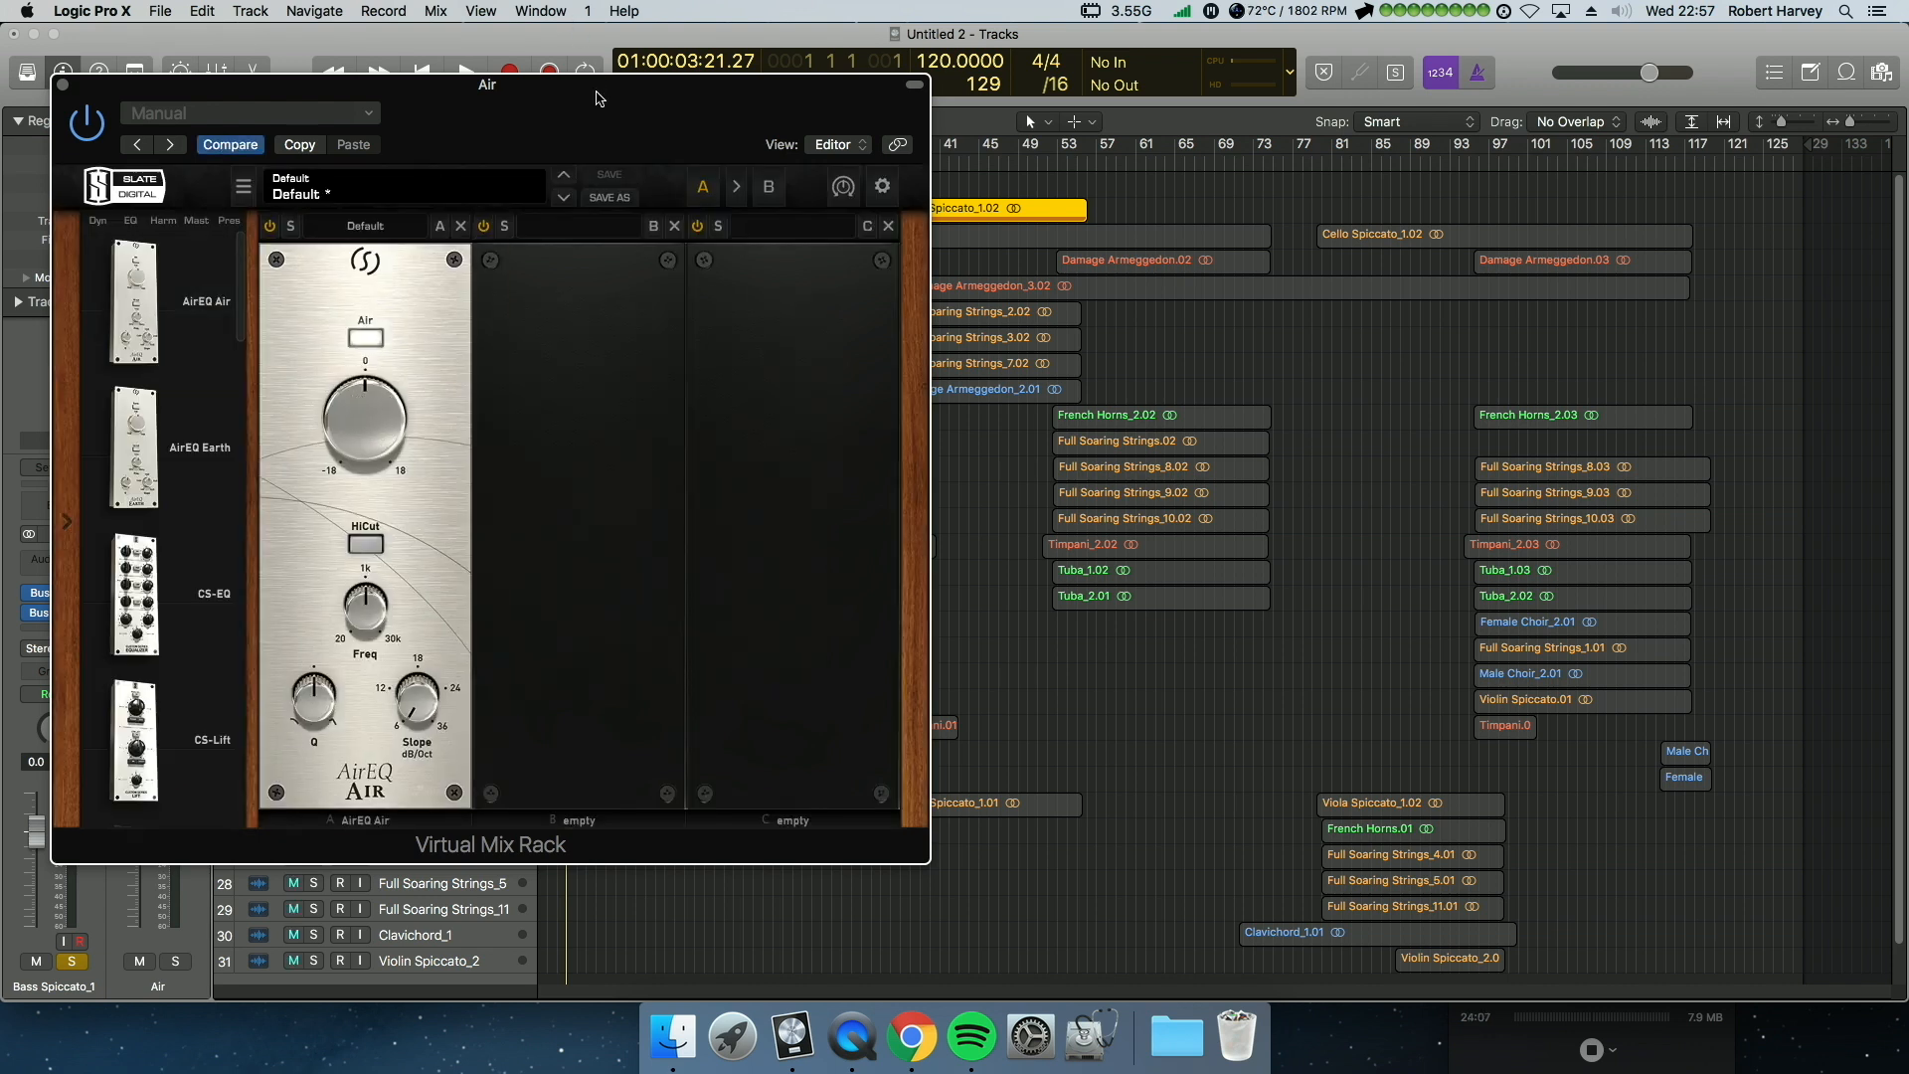
Step: Play from the opening with the Air channel soloed and boost the AirEQ Air gain to 10.1 dB
drag(598, 93, 1470, 291)
click(559, 164)
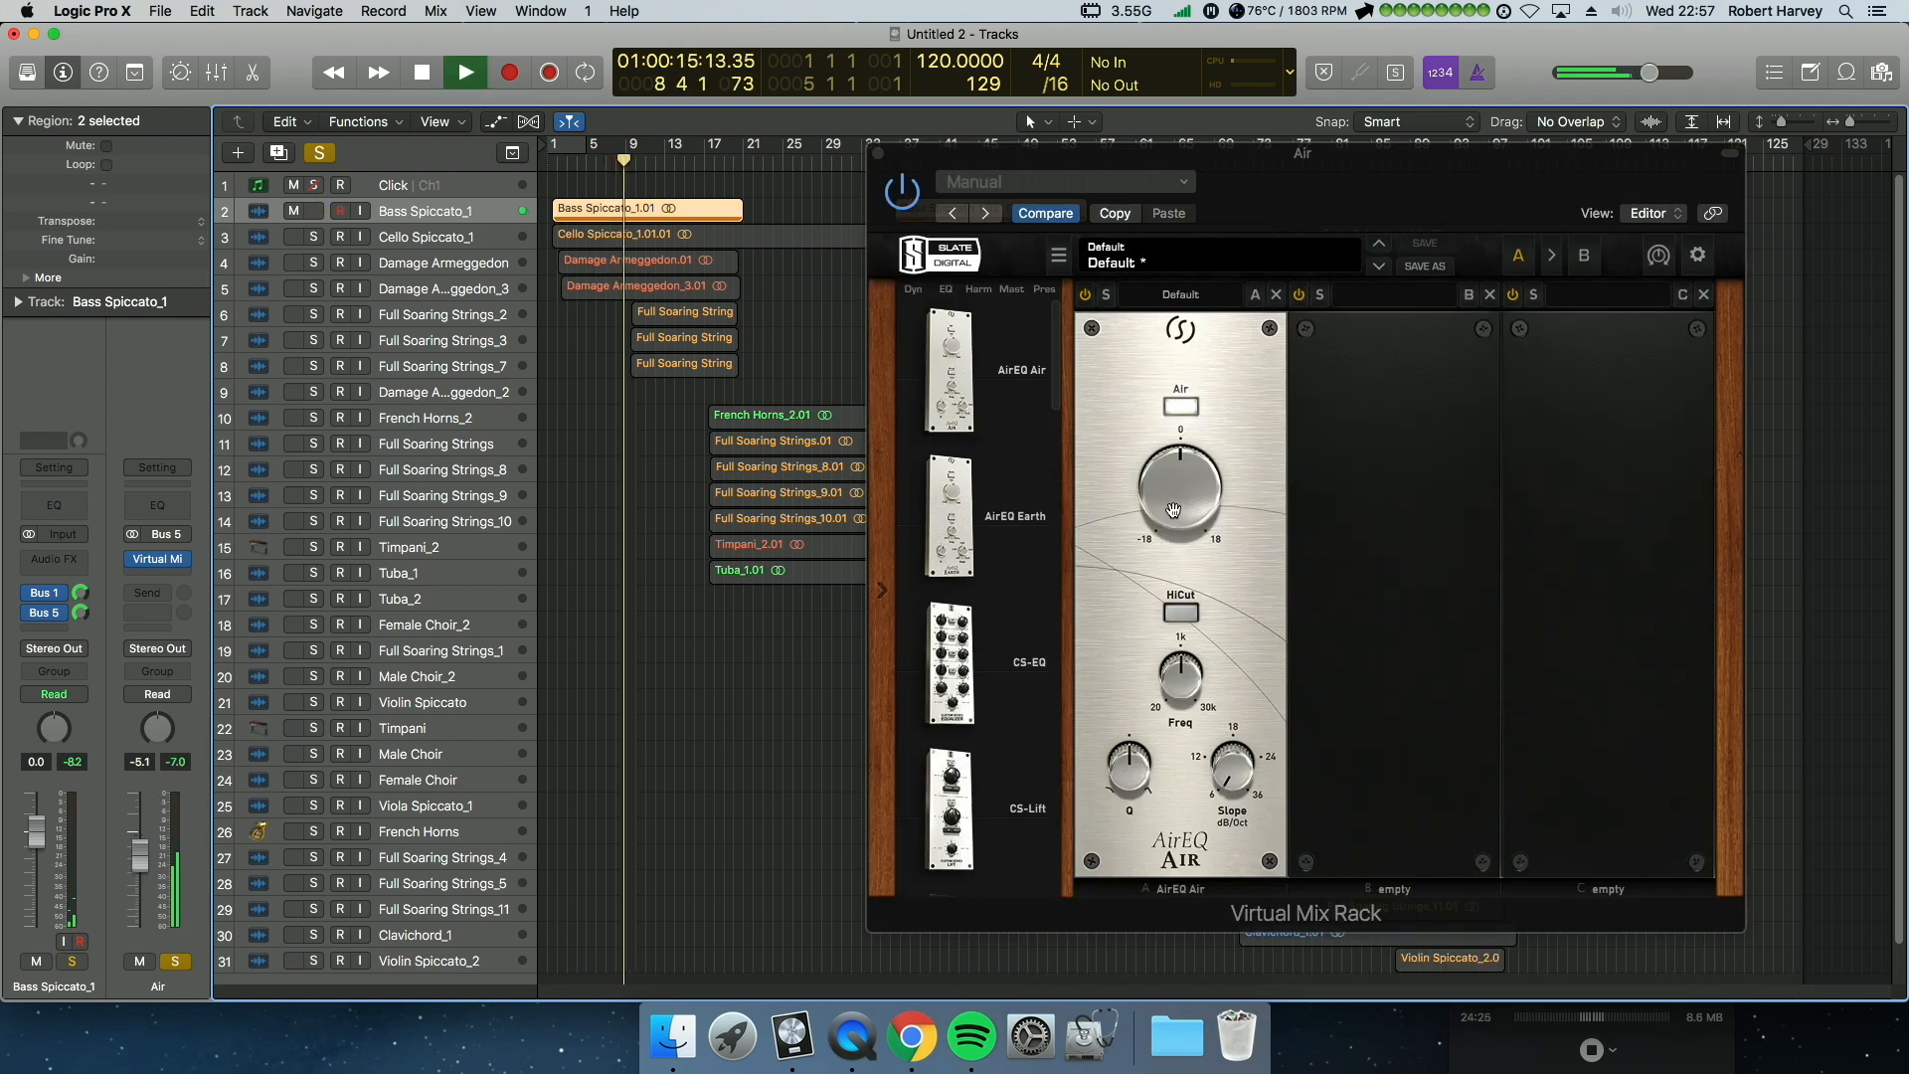
drag(1181, 466, 1183, 423)
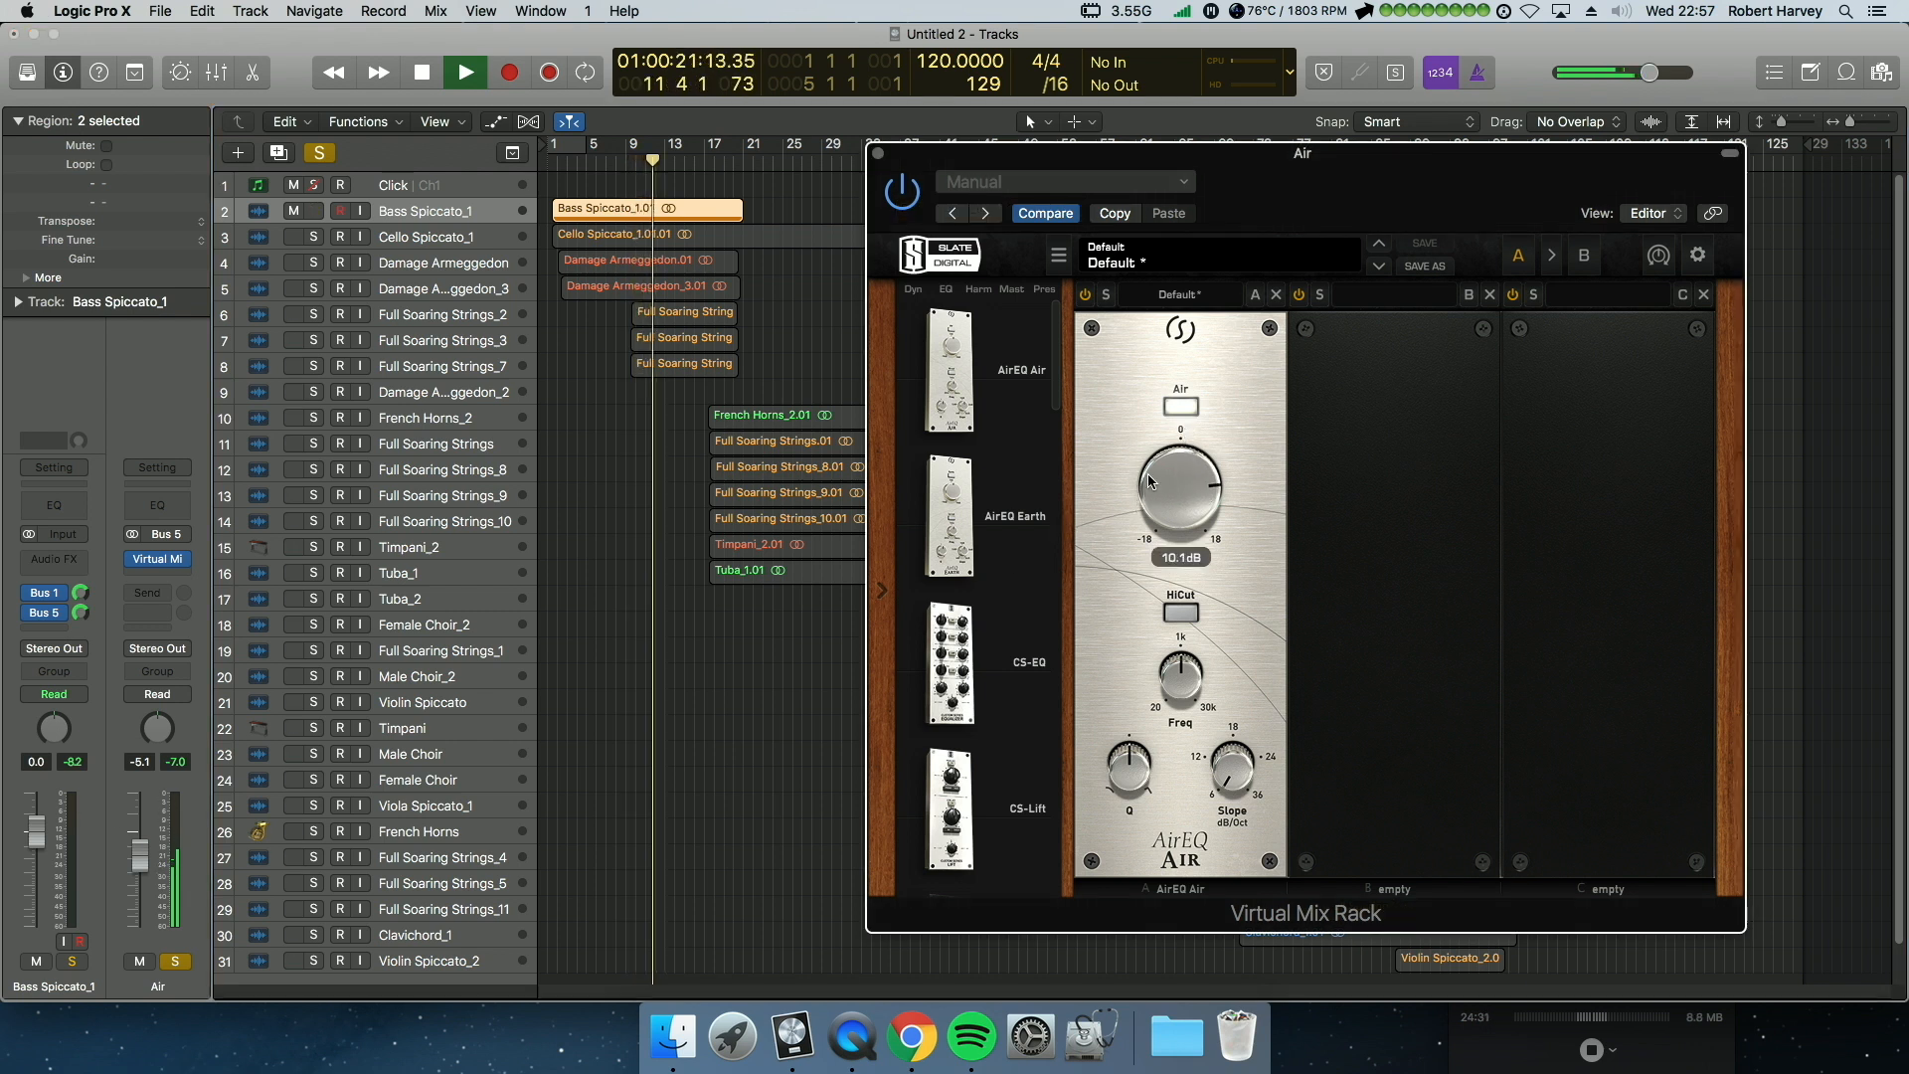
Step: Pull the Air channel's fader fully down, restart playback and bring the fader up to about -13 dB
click(147, 864)
drag(147, 864, 148, 876)
key(space)
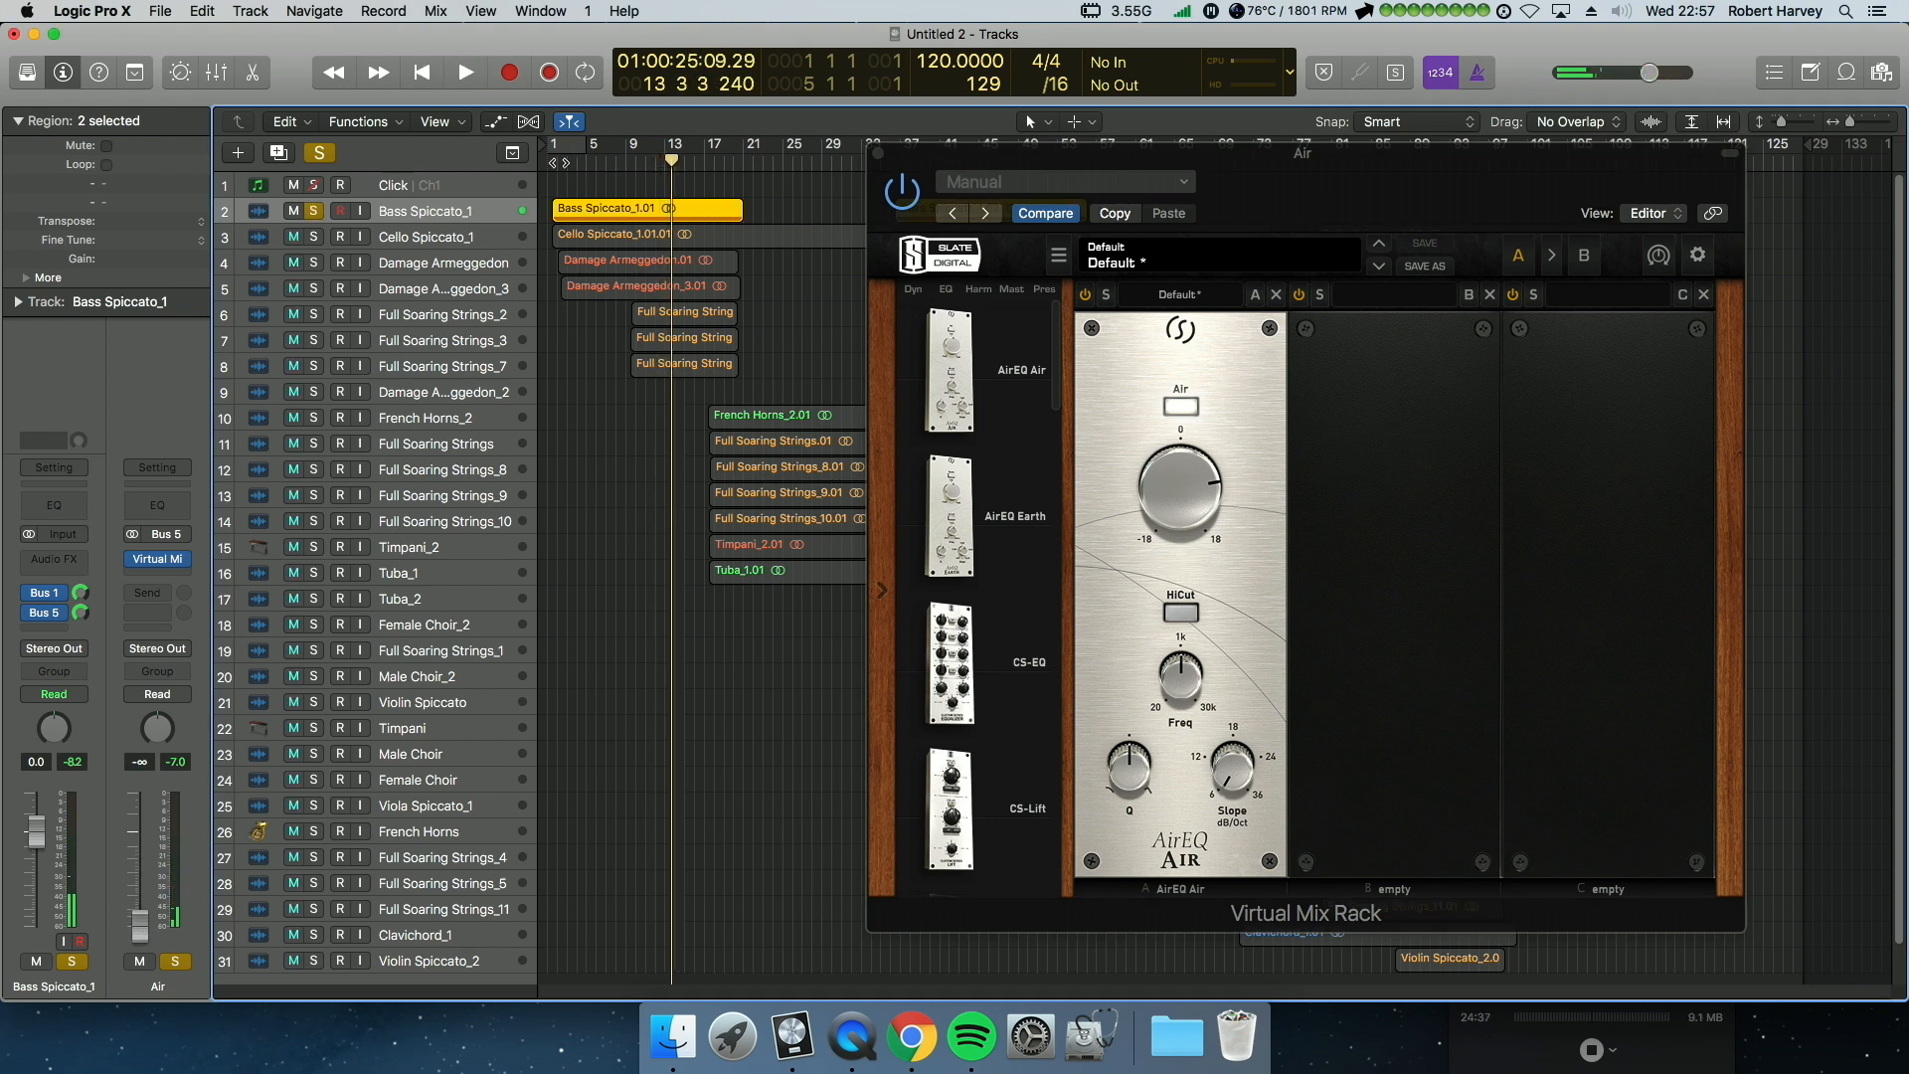
key(Return)
key(space)
drag(141, 921, 142, 889)
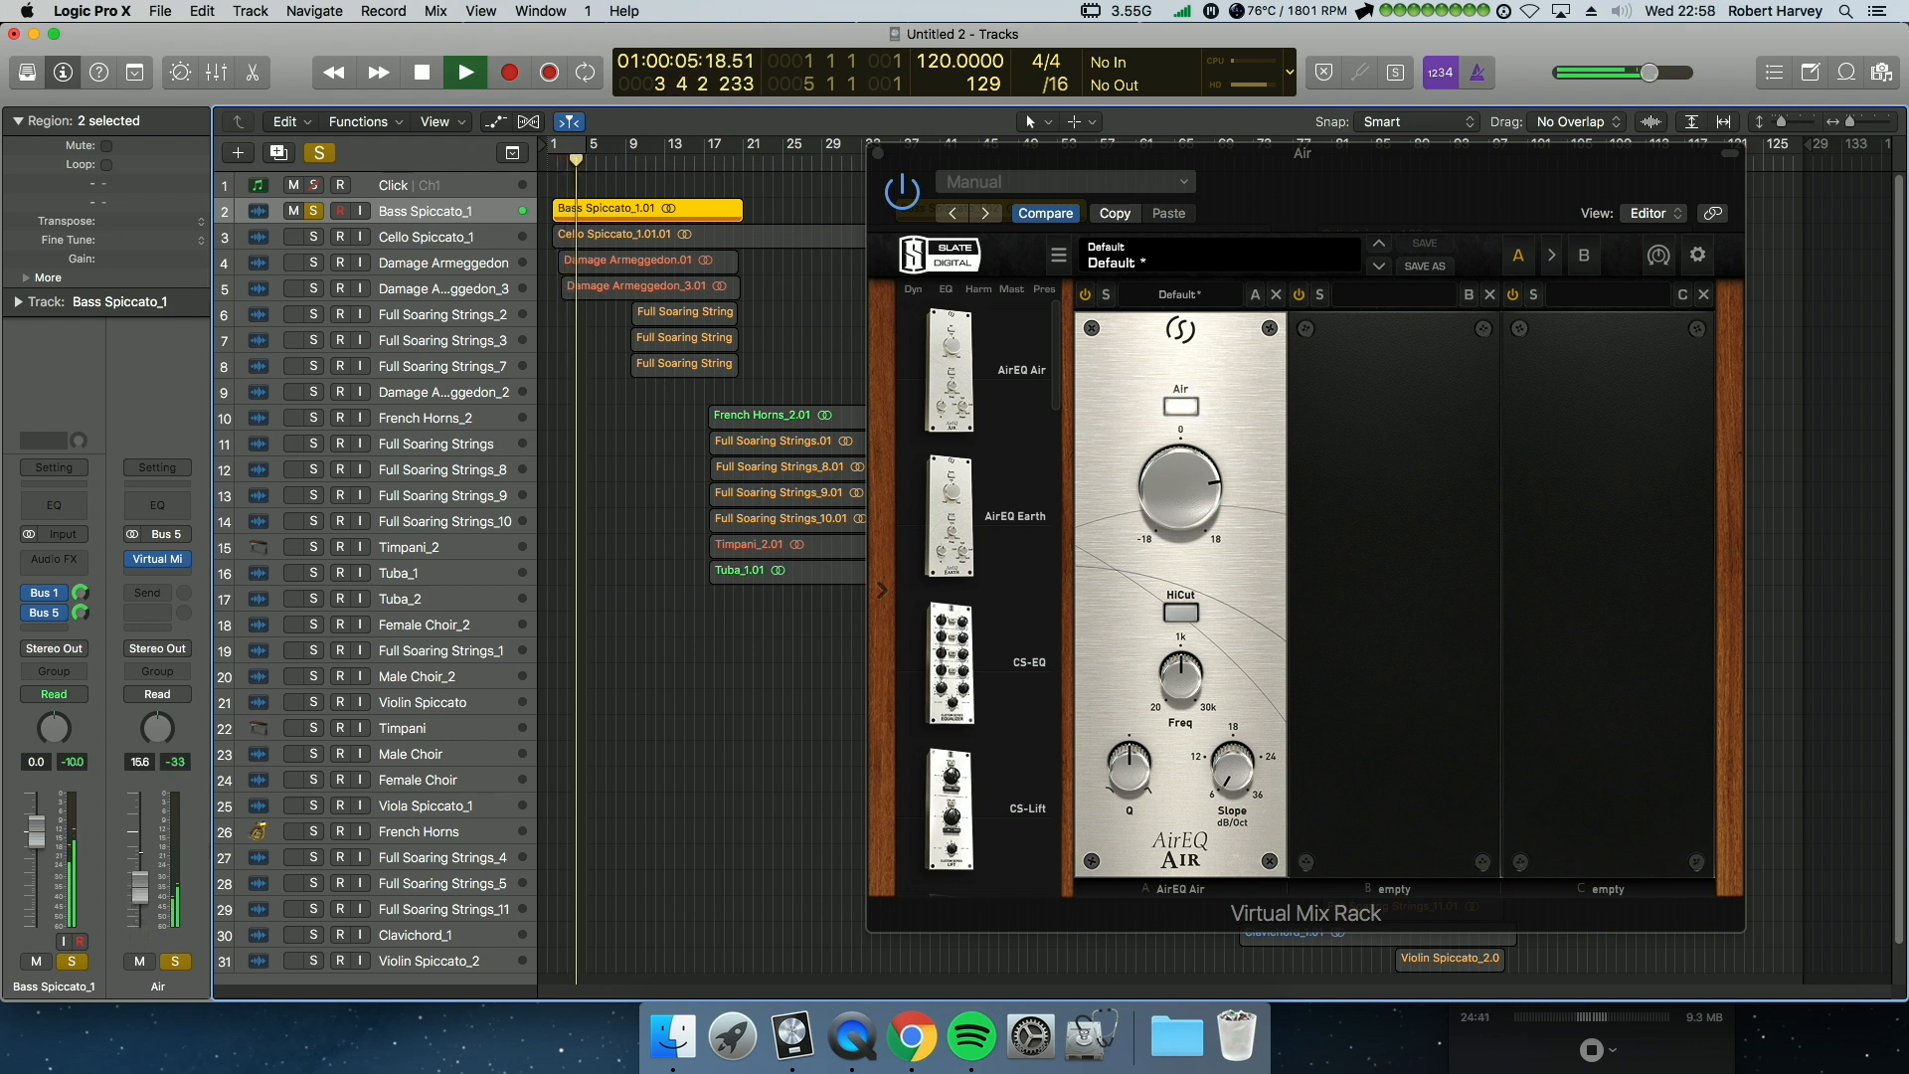
Step: Send the Air channel to the String Reverb through Bus 1 and close the Virtual Mix Rack
click(148, 593)
mouse_move(164, 679)
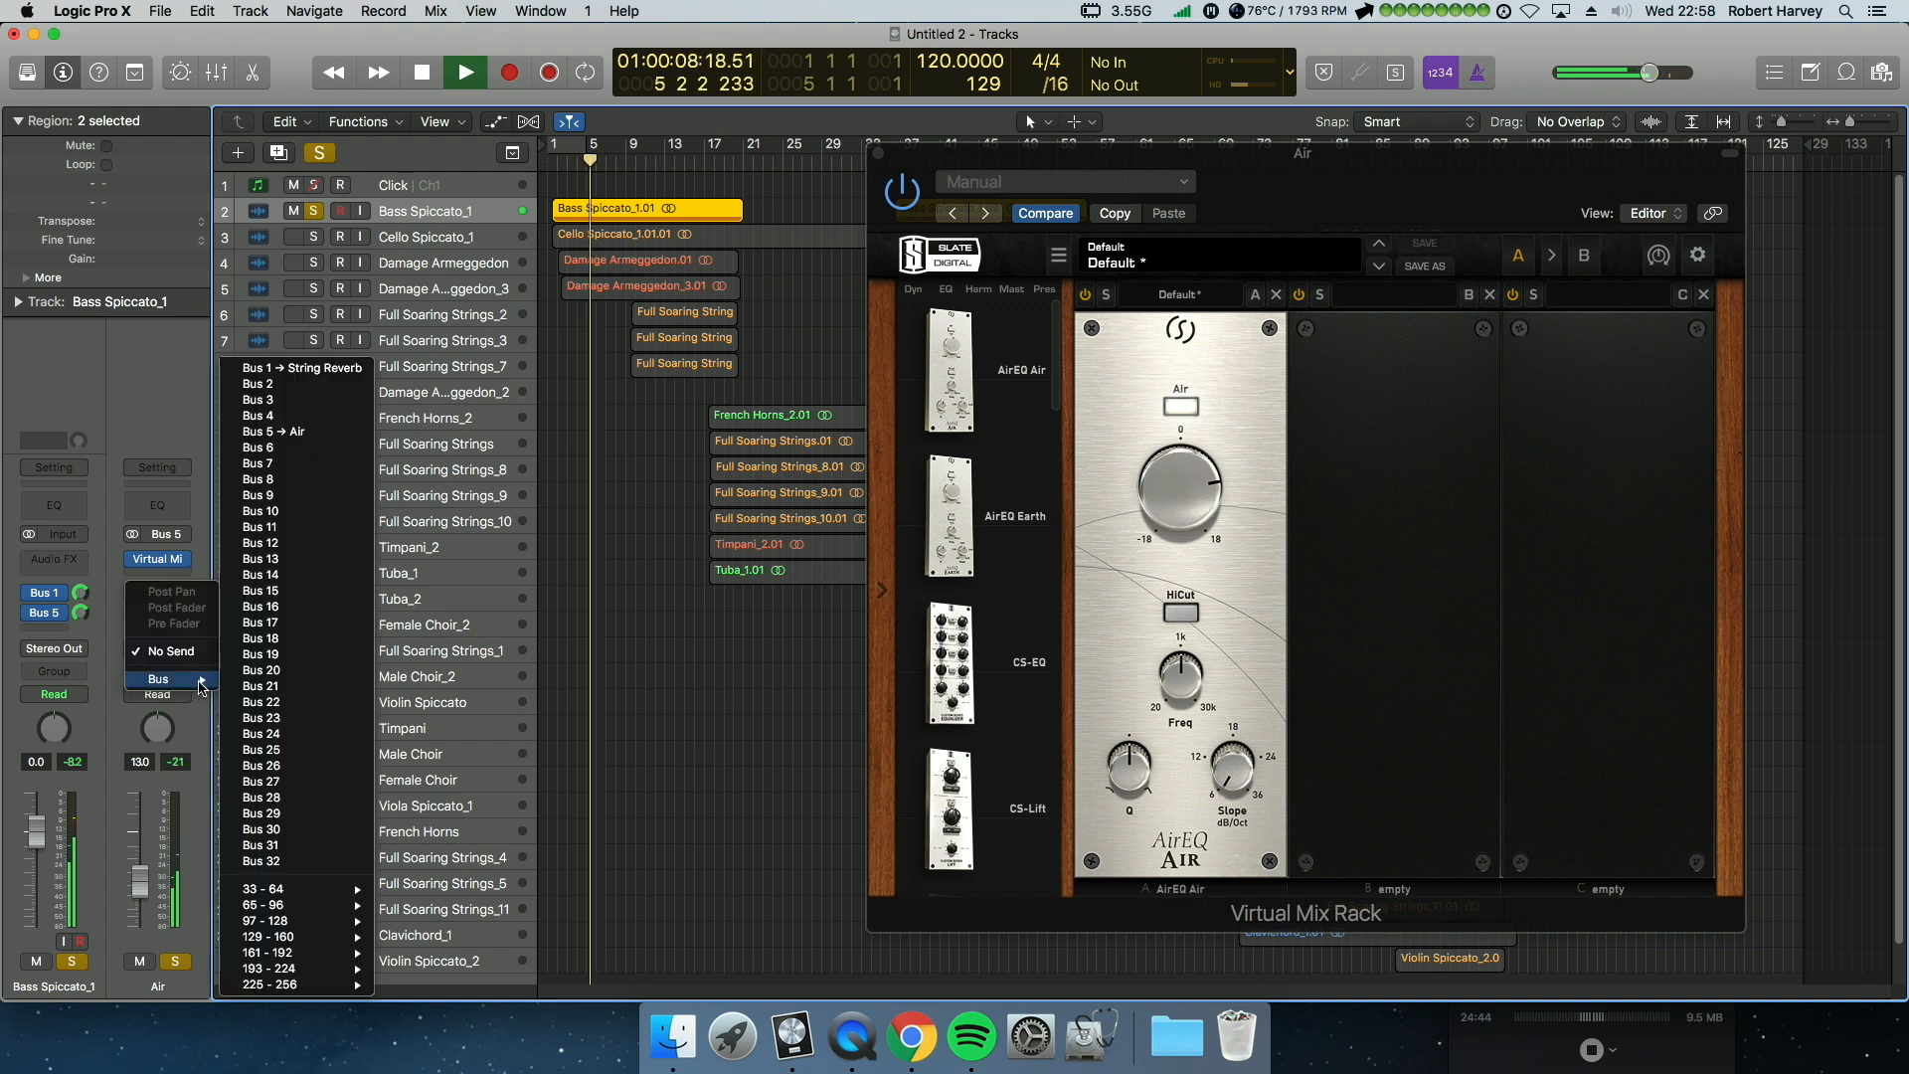
click(298, 368)
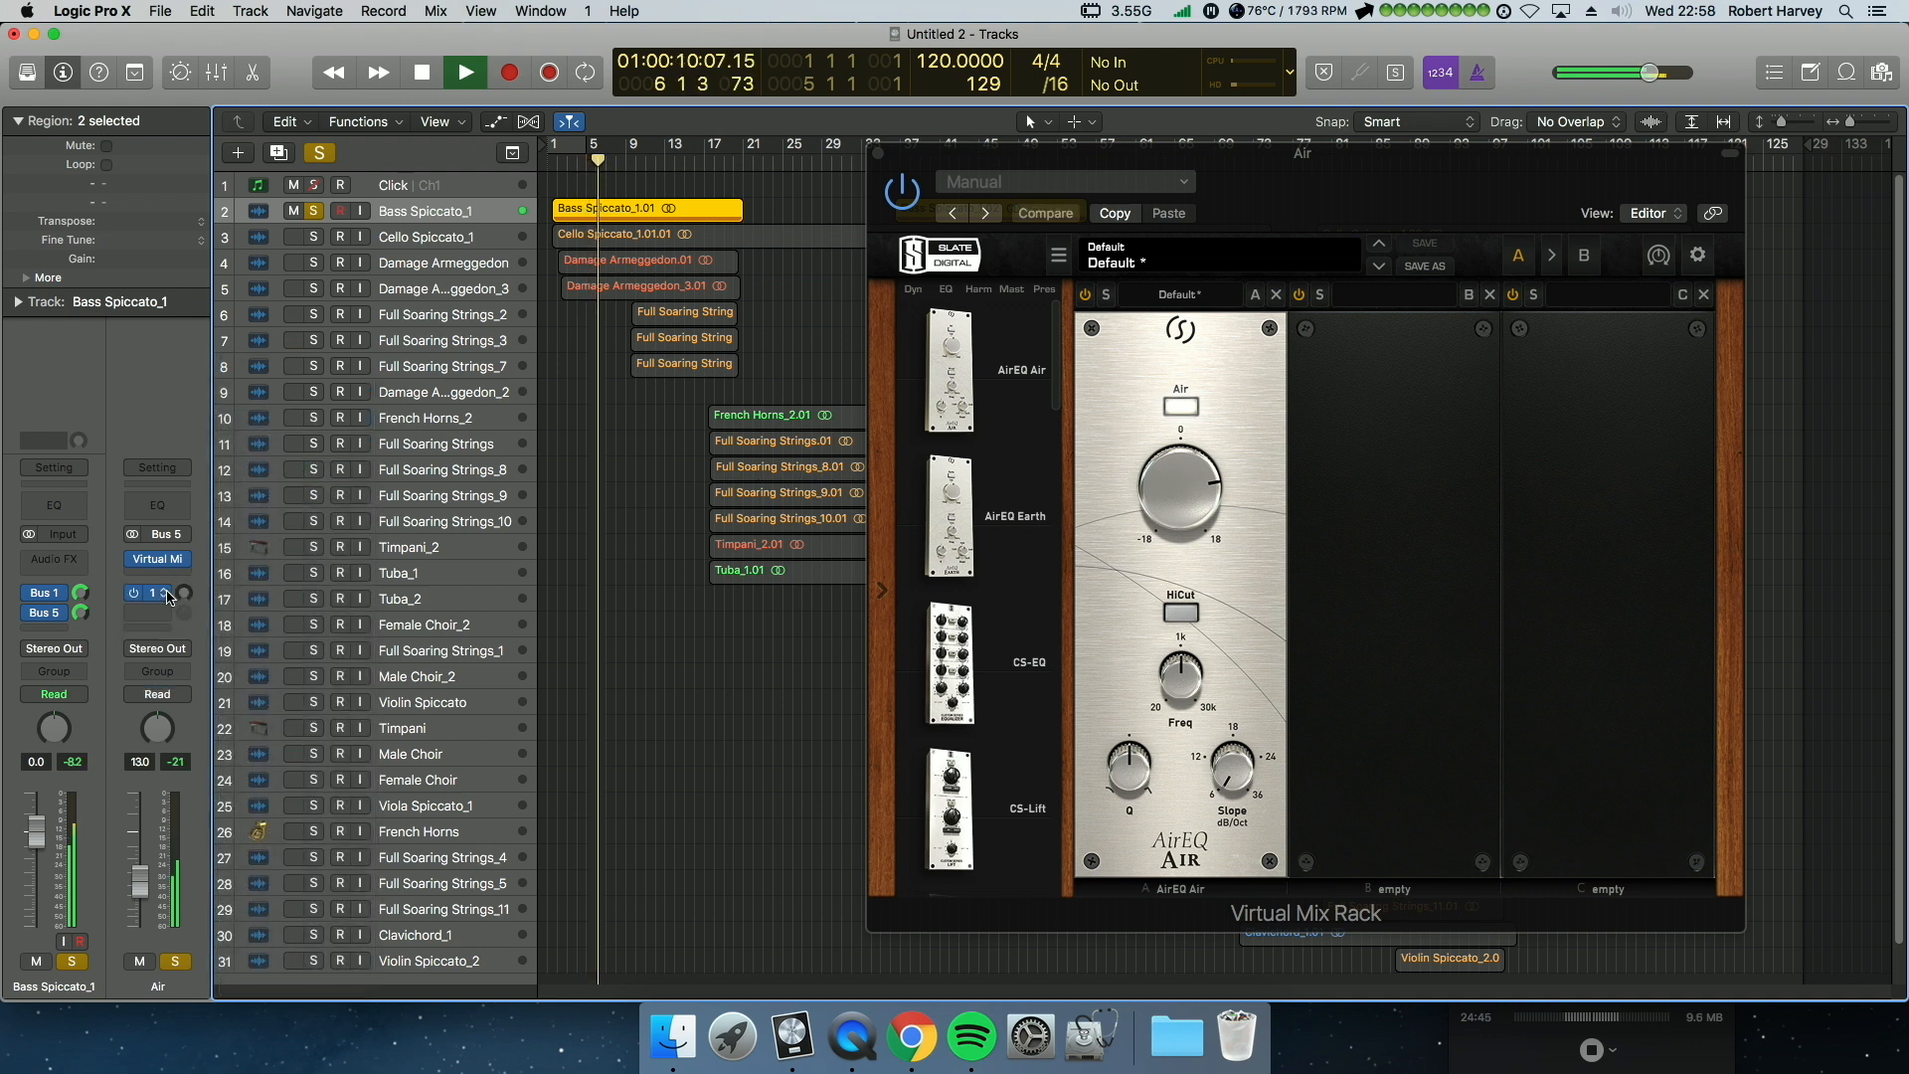
click(878, 153)
Step: Solo the Cello Spiccato_1 and Full Soaring Strings_2, _3 and _7 tracks, and open the send choices on the strings channel
click(314, 236)
click(266, 237)
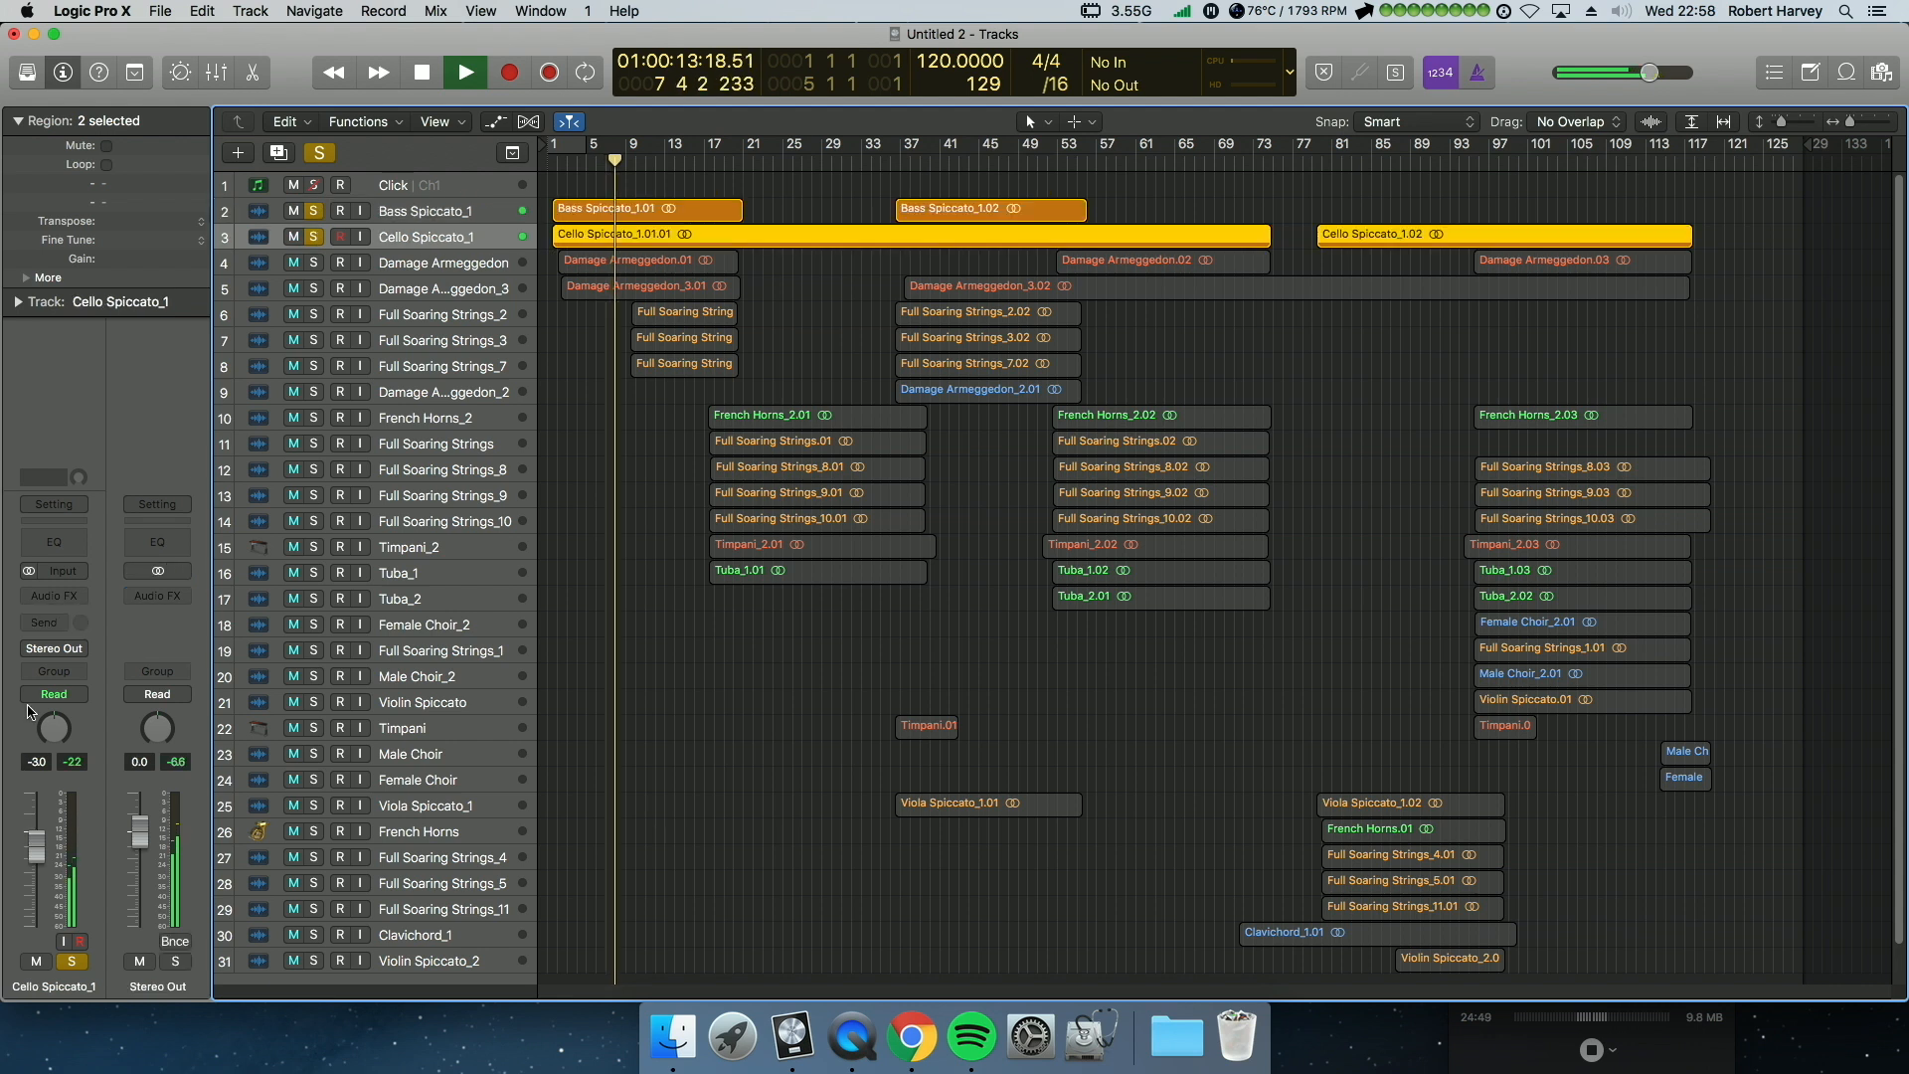
click(267, 315)
drag(313, 314, 313, 366)
click(50, 623)
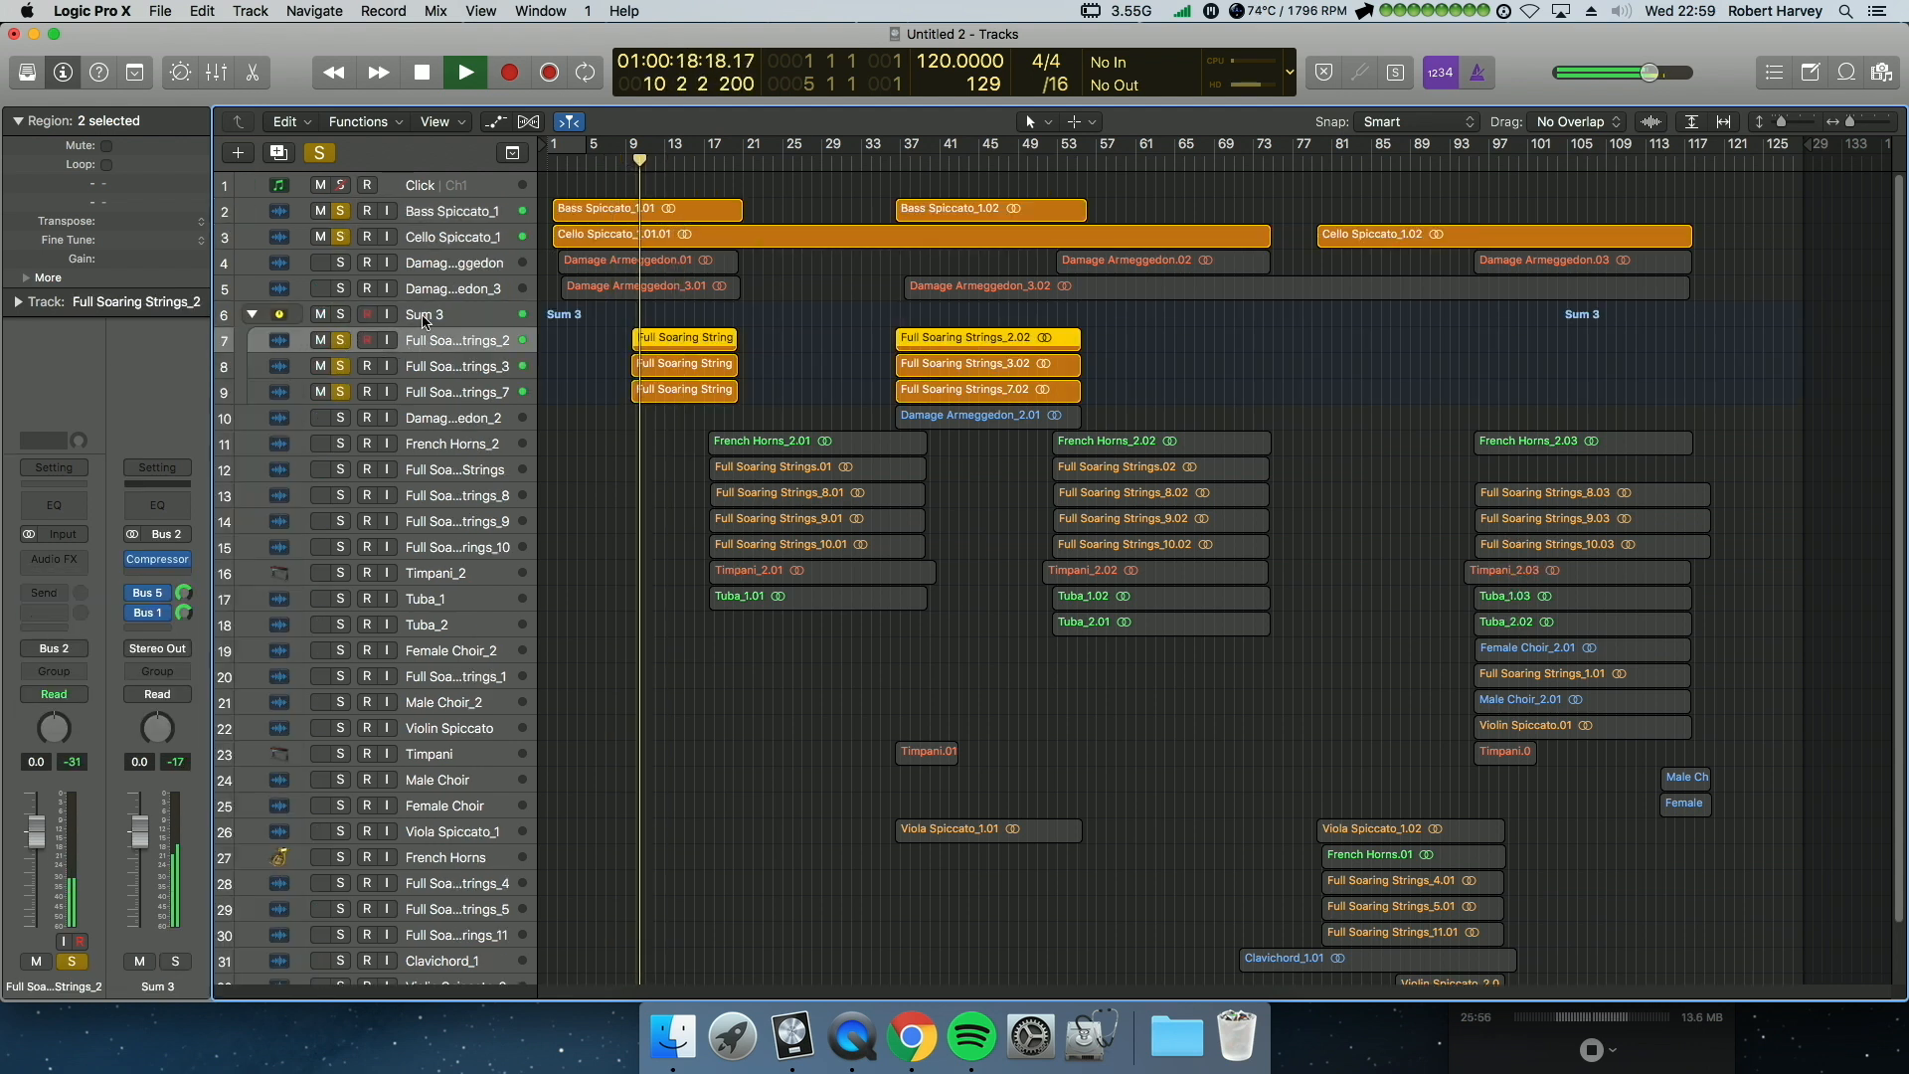
Step: Select the Sum 3 track stack, review its Compressor settings and close the plug-in
click(278, 315)
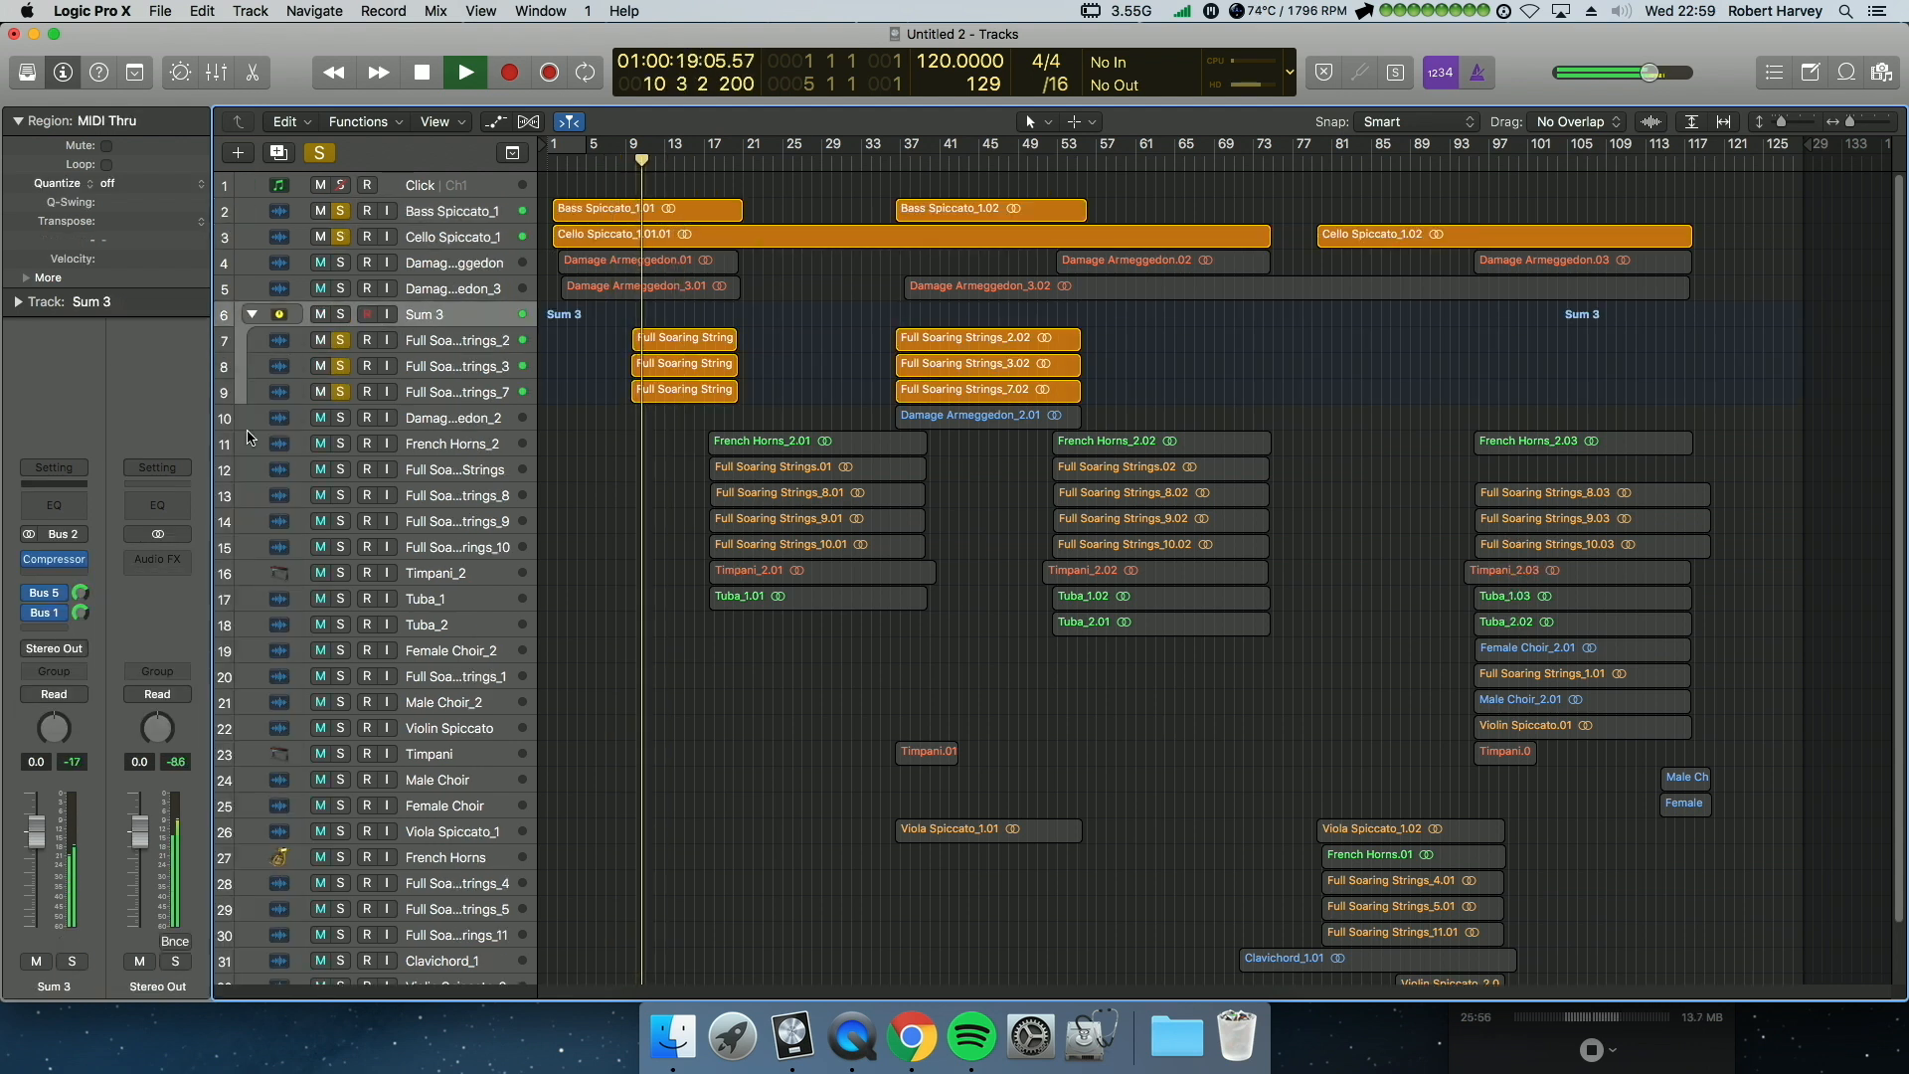
click(54, 560)
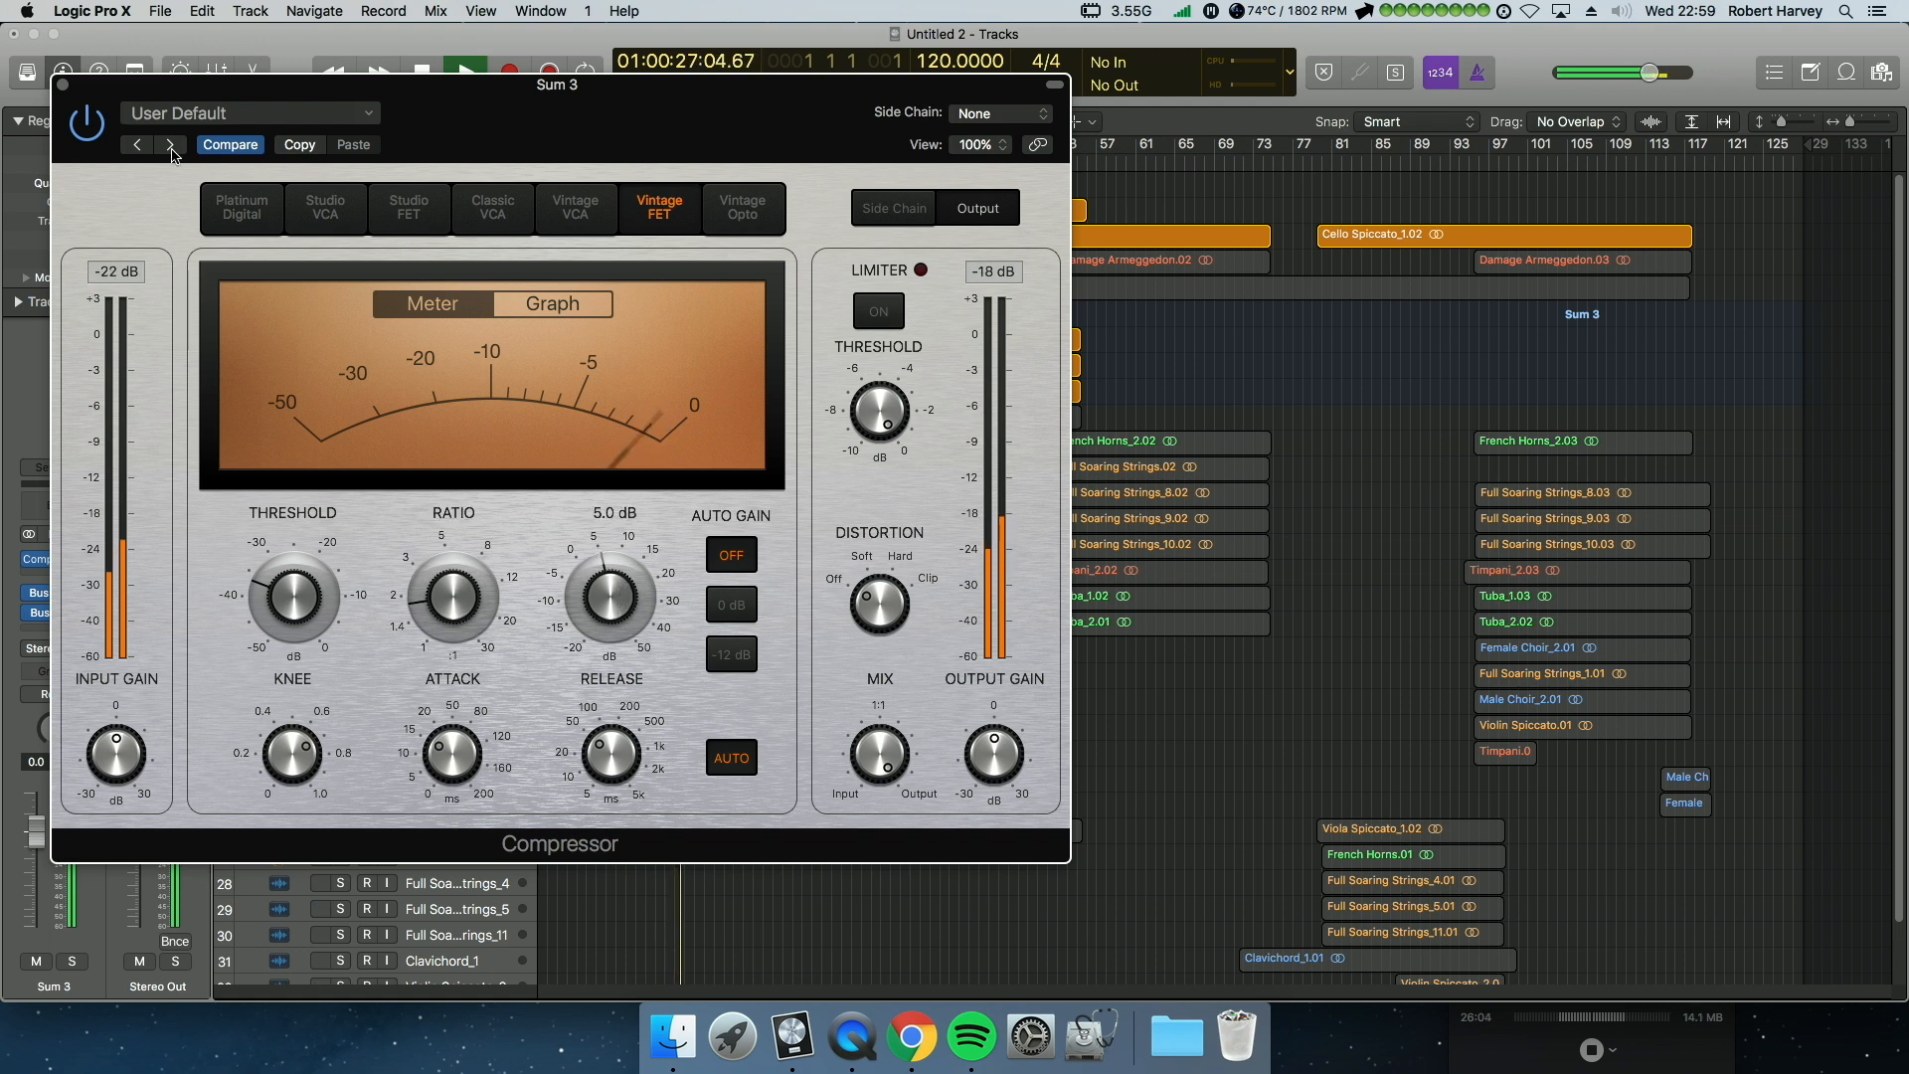
click(64, 89)
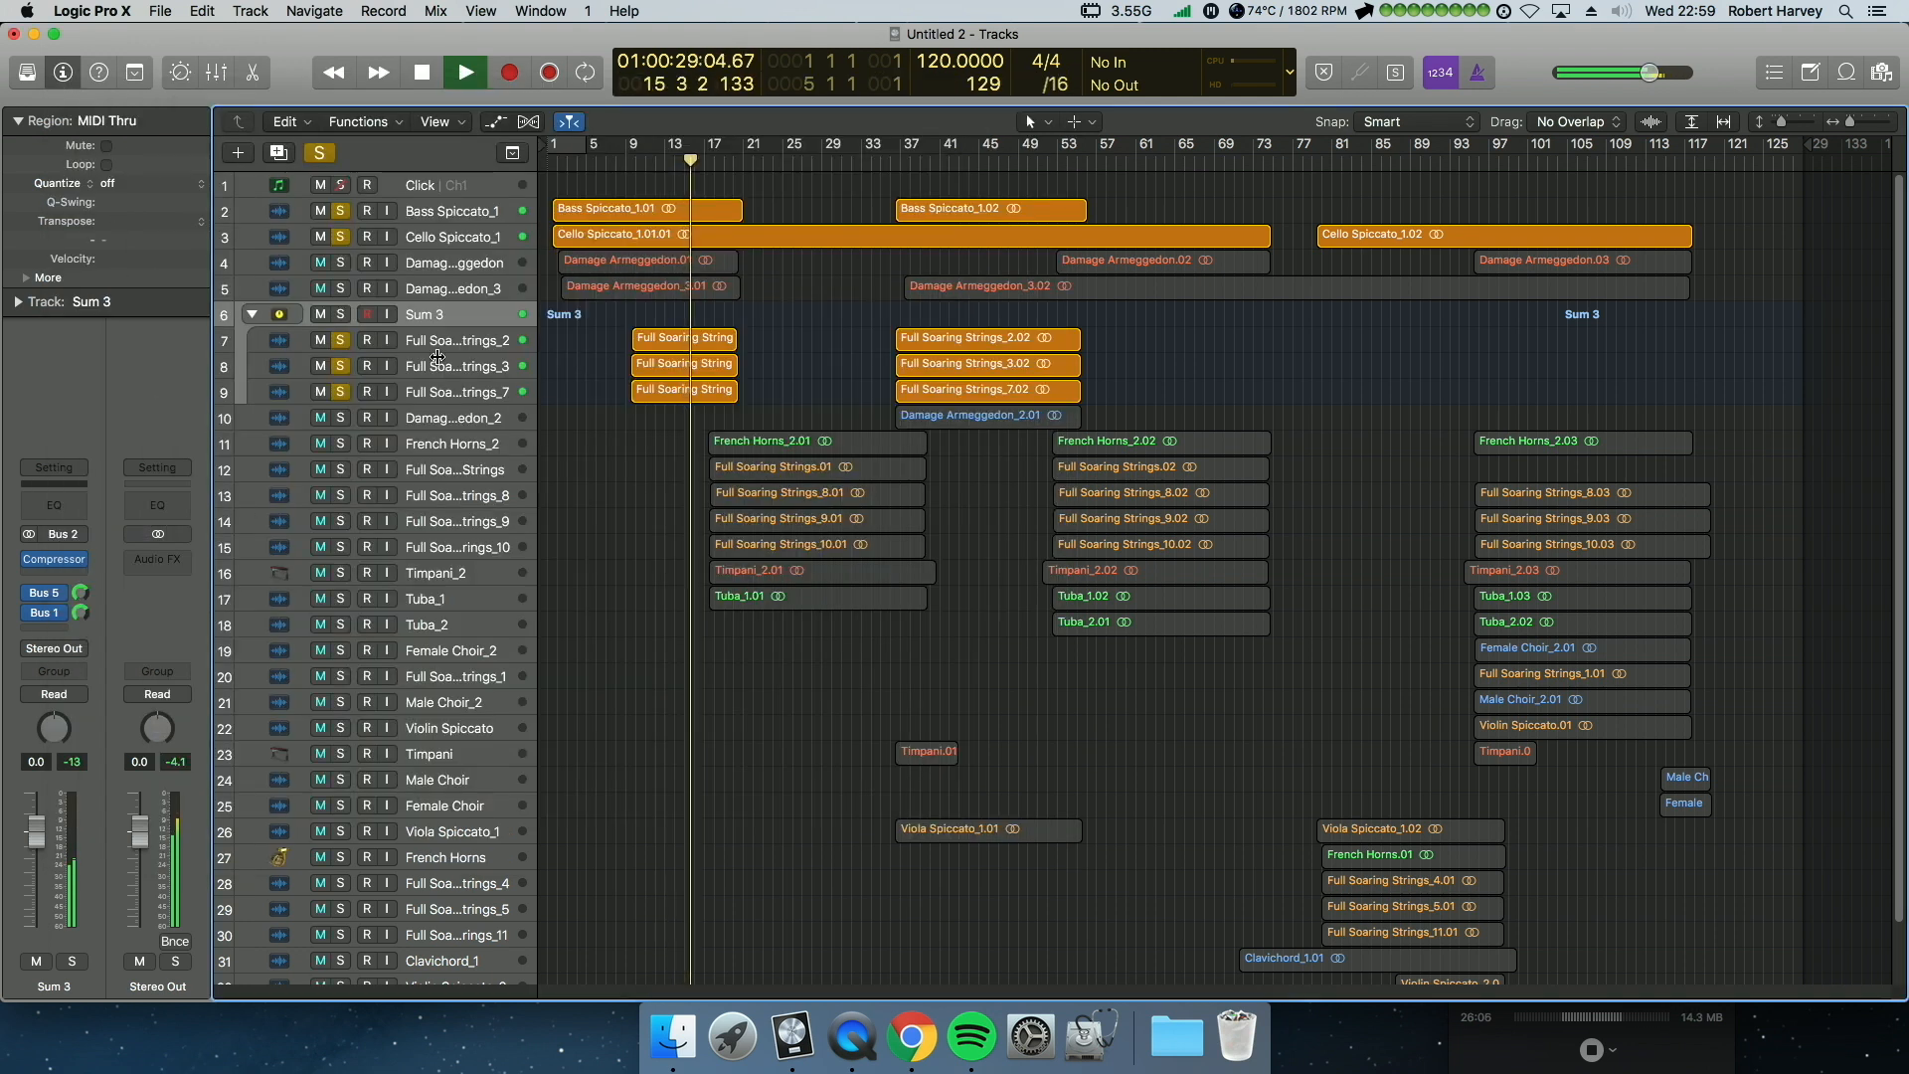
Step: Unsolo Full Soaring Strings_3 and _7 and set a ten-bar cycle range starting at bar 10 for playback
click(341, 370)
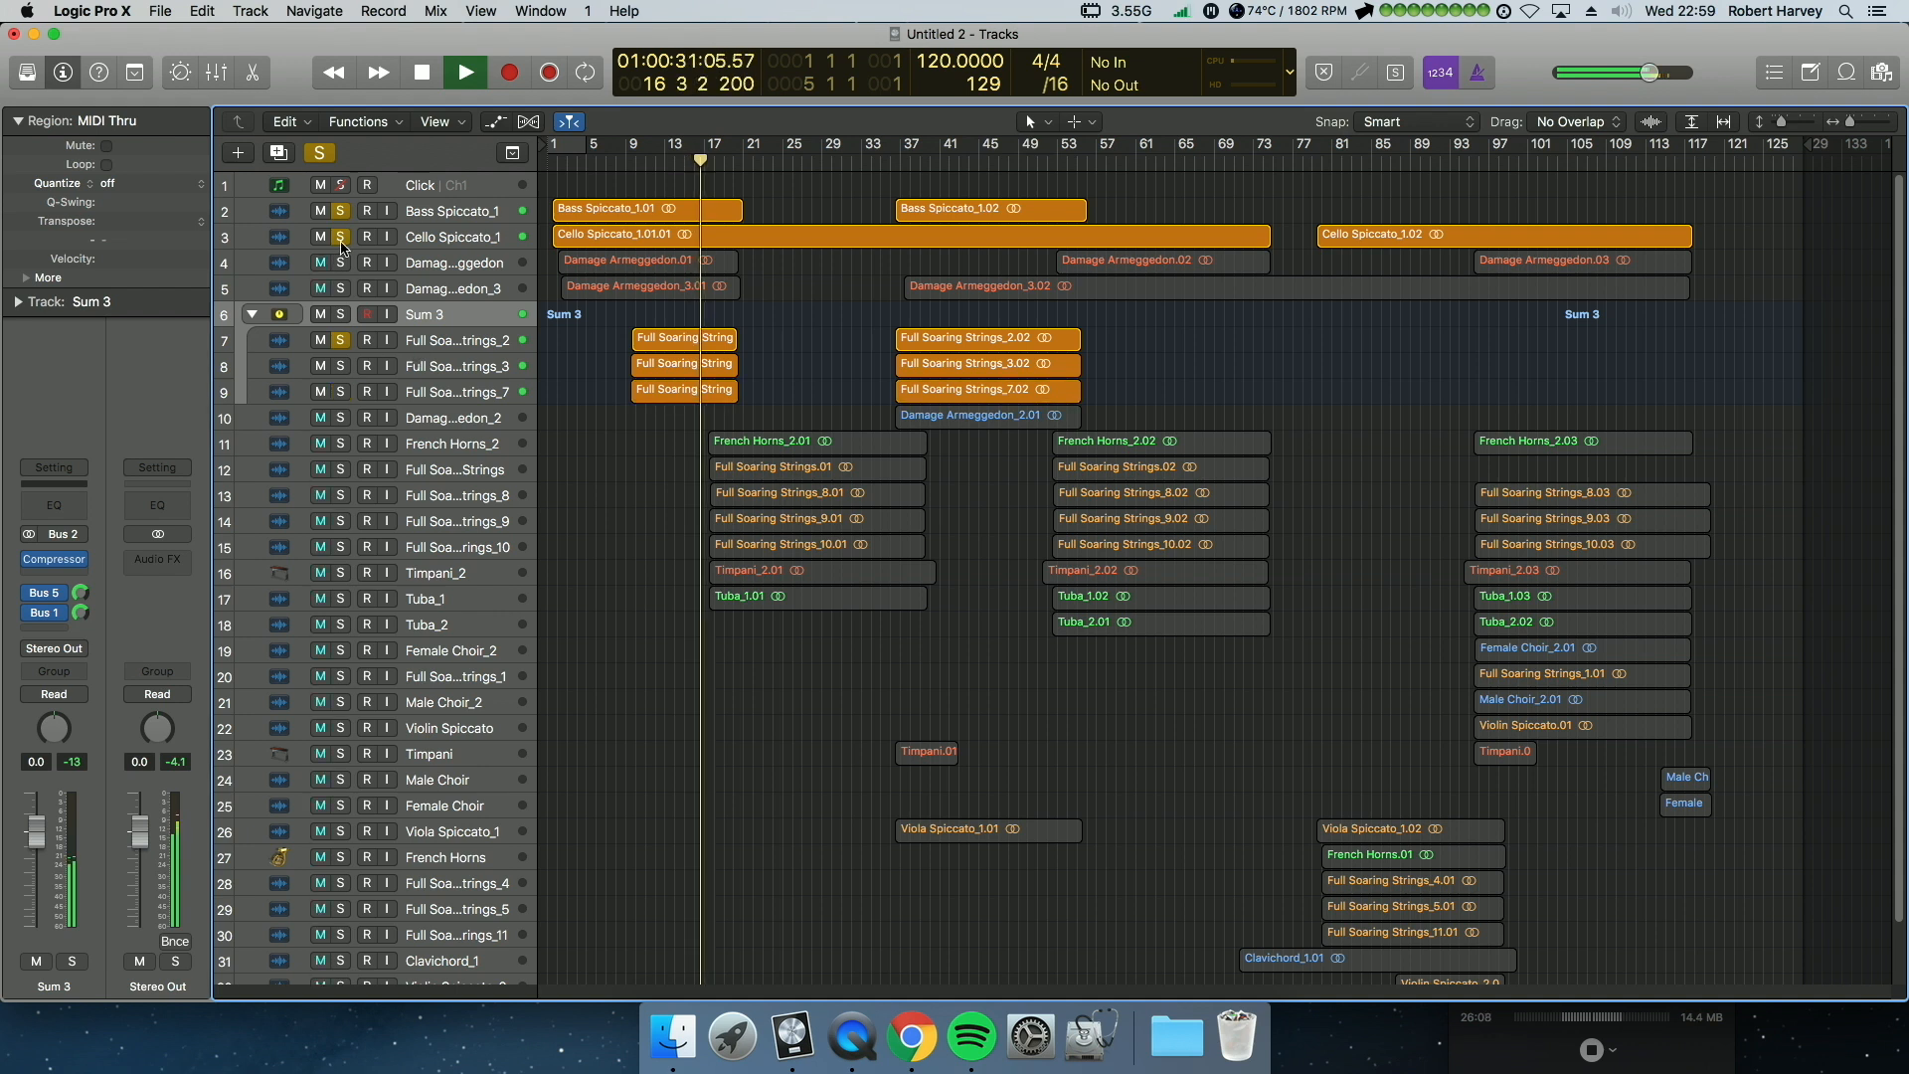
drag(639, 147, 730, 154)
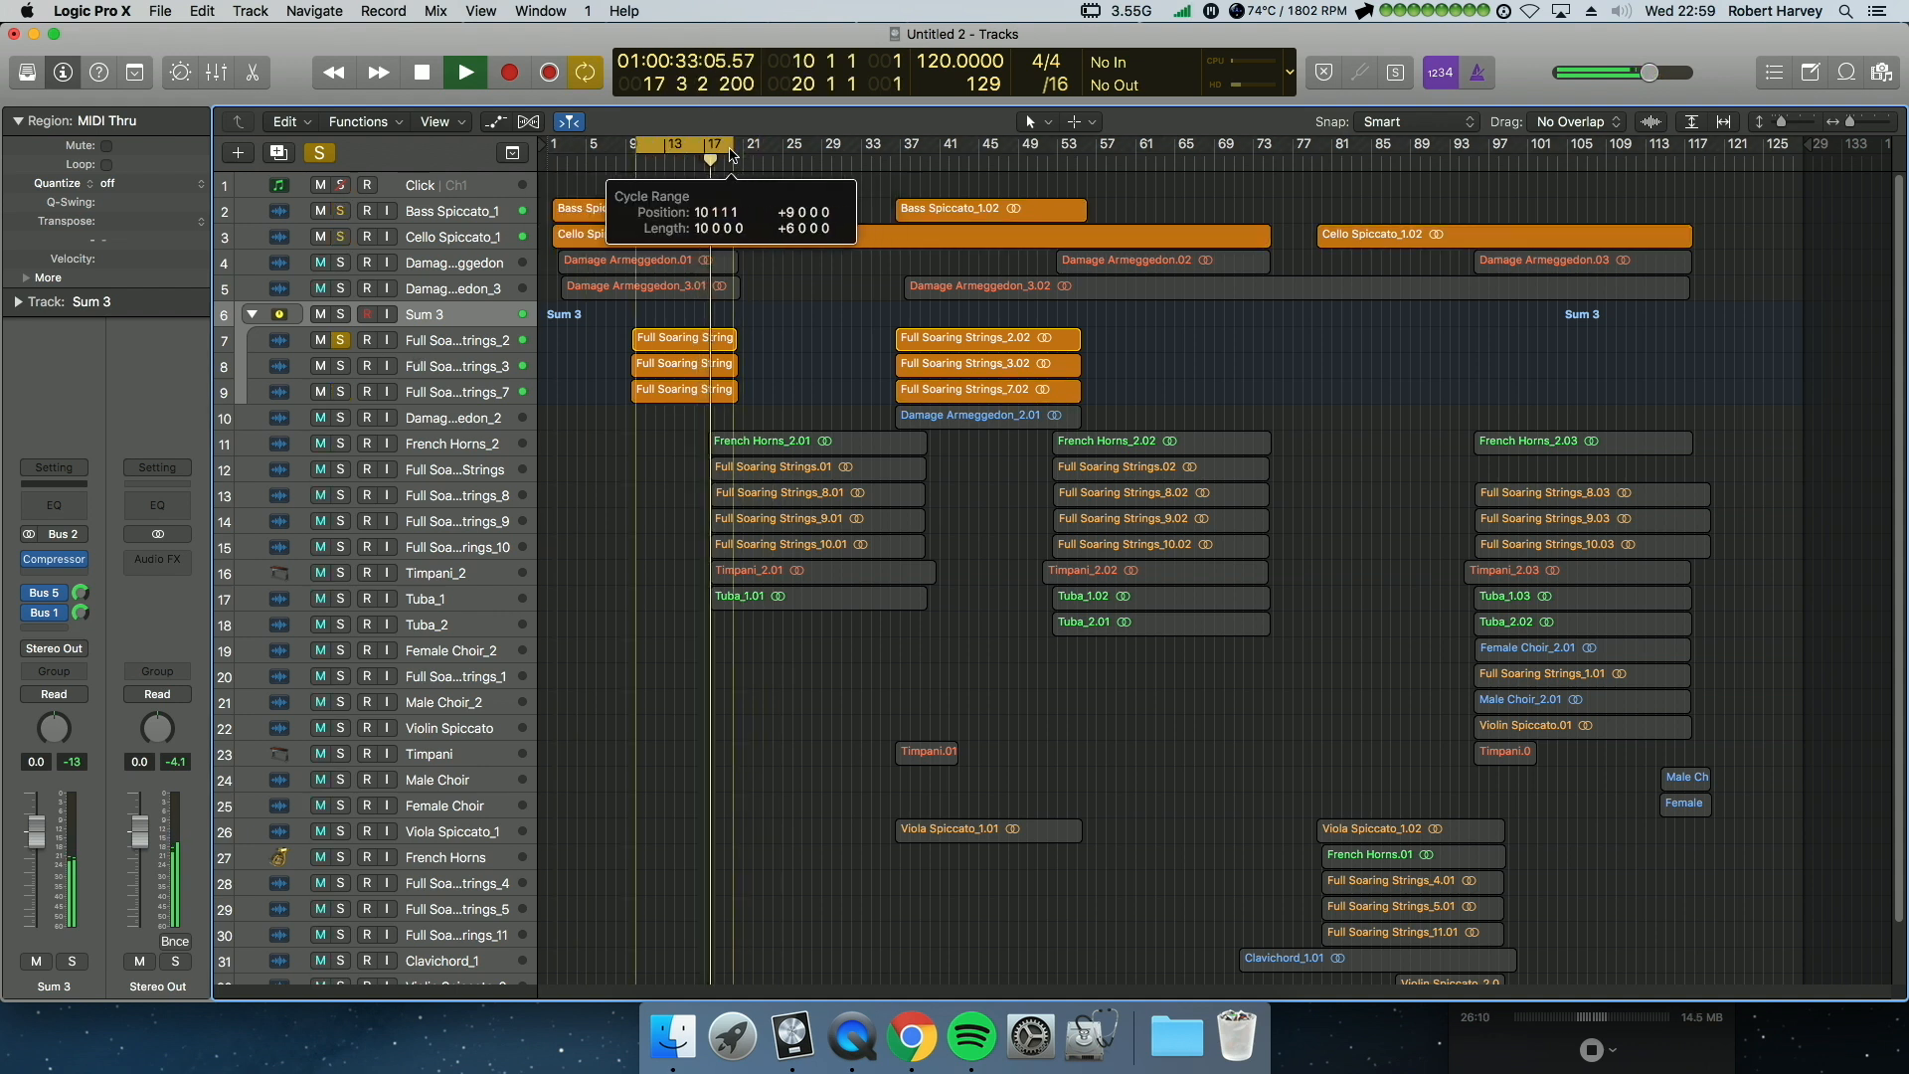
key(space)
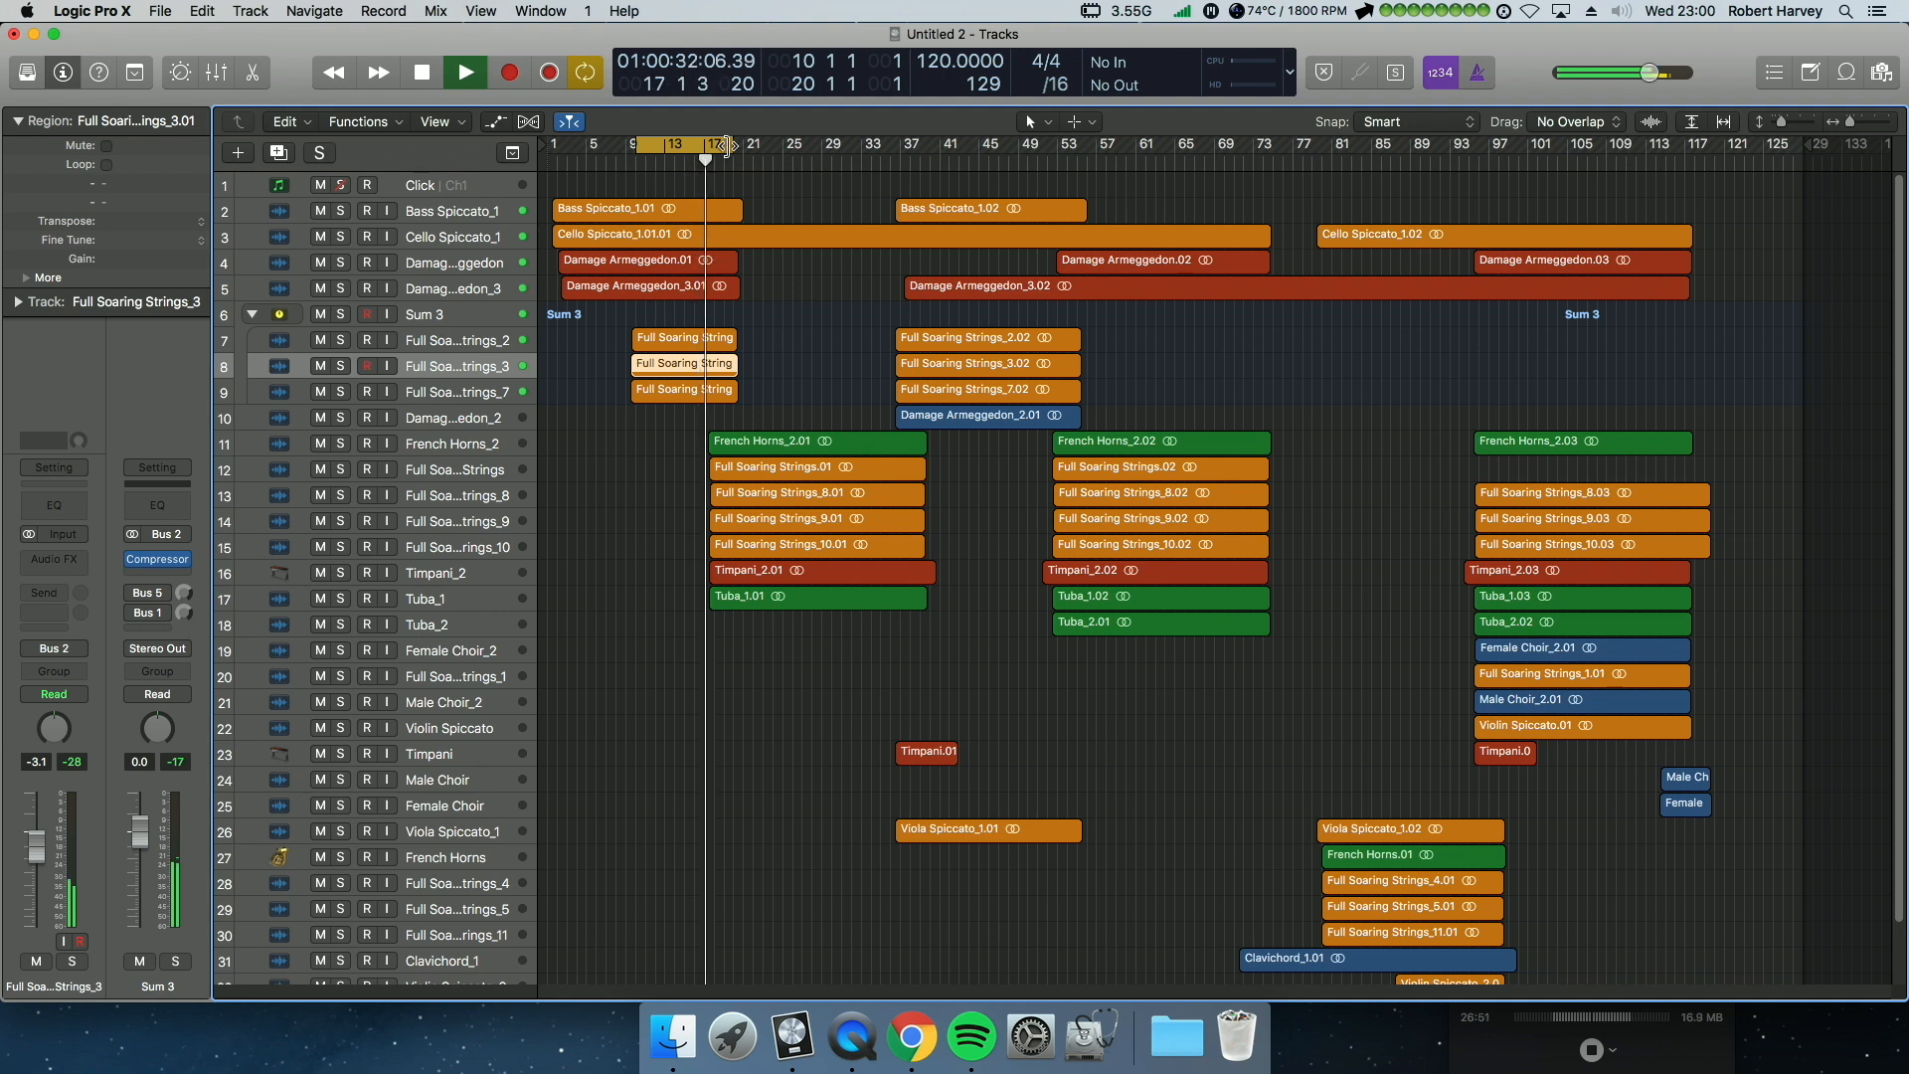
Step: Turn off the cycle range, stop playback and solo the Damage Armeggedon track for playback from bar 3
click(676, 147)
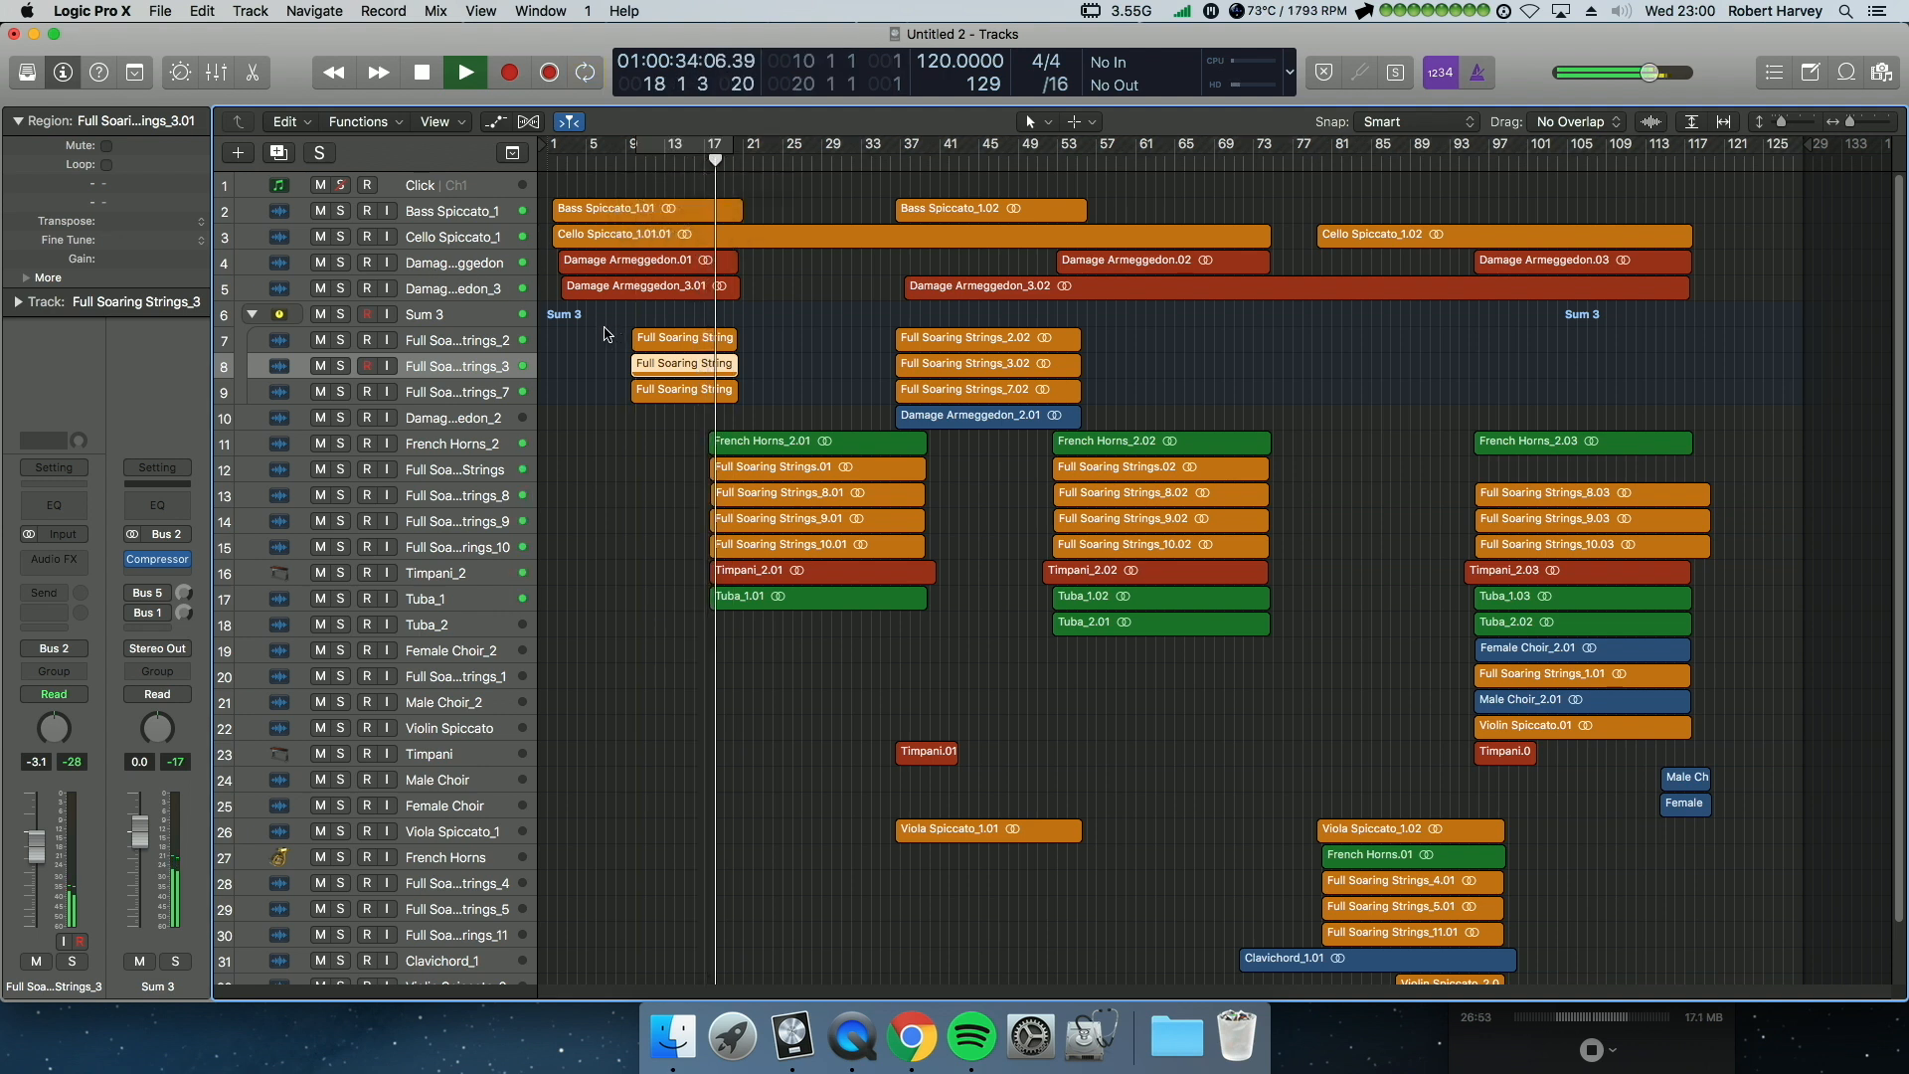
key(space)
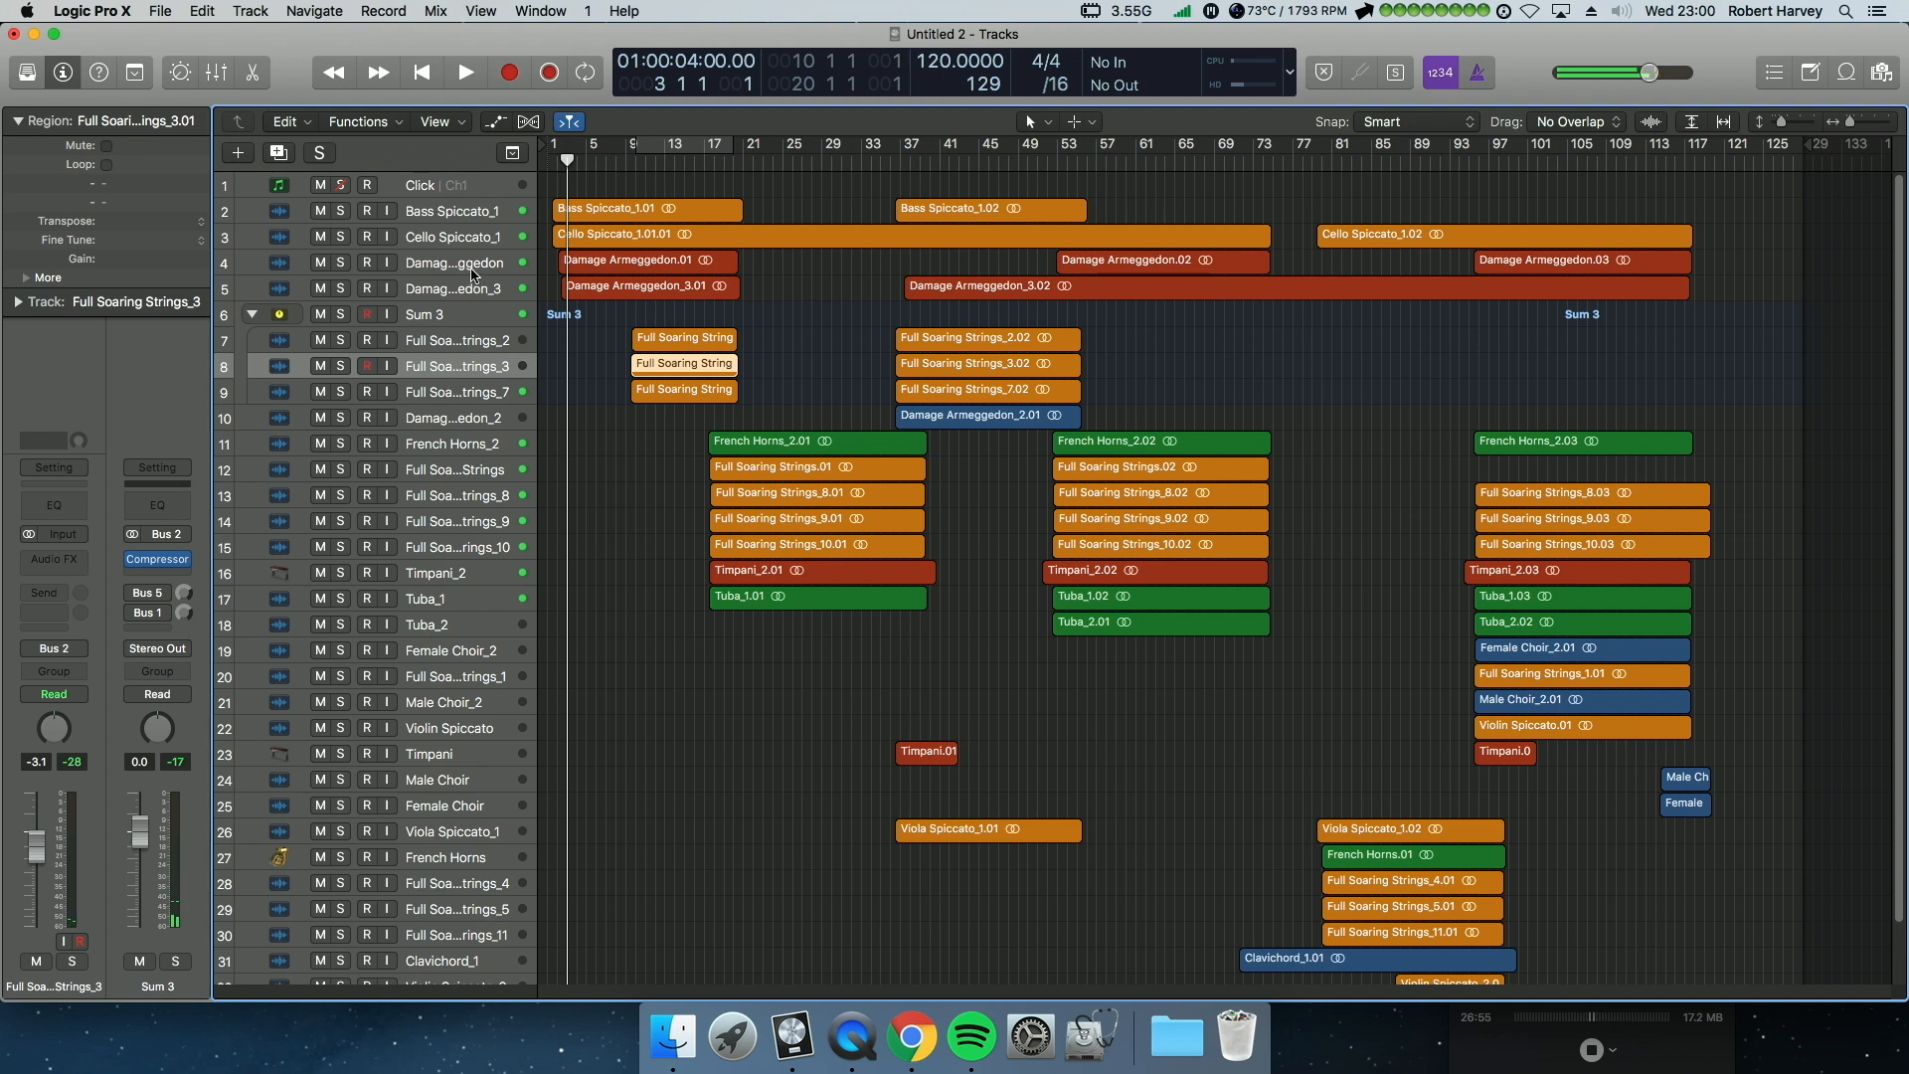
click(442, 267)
key(s)
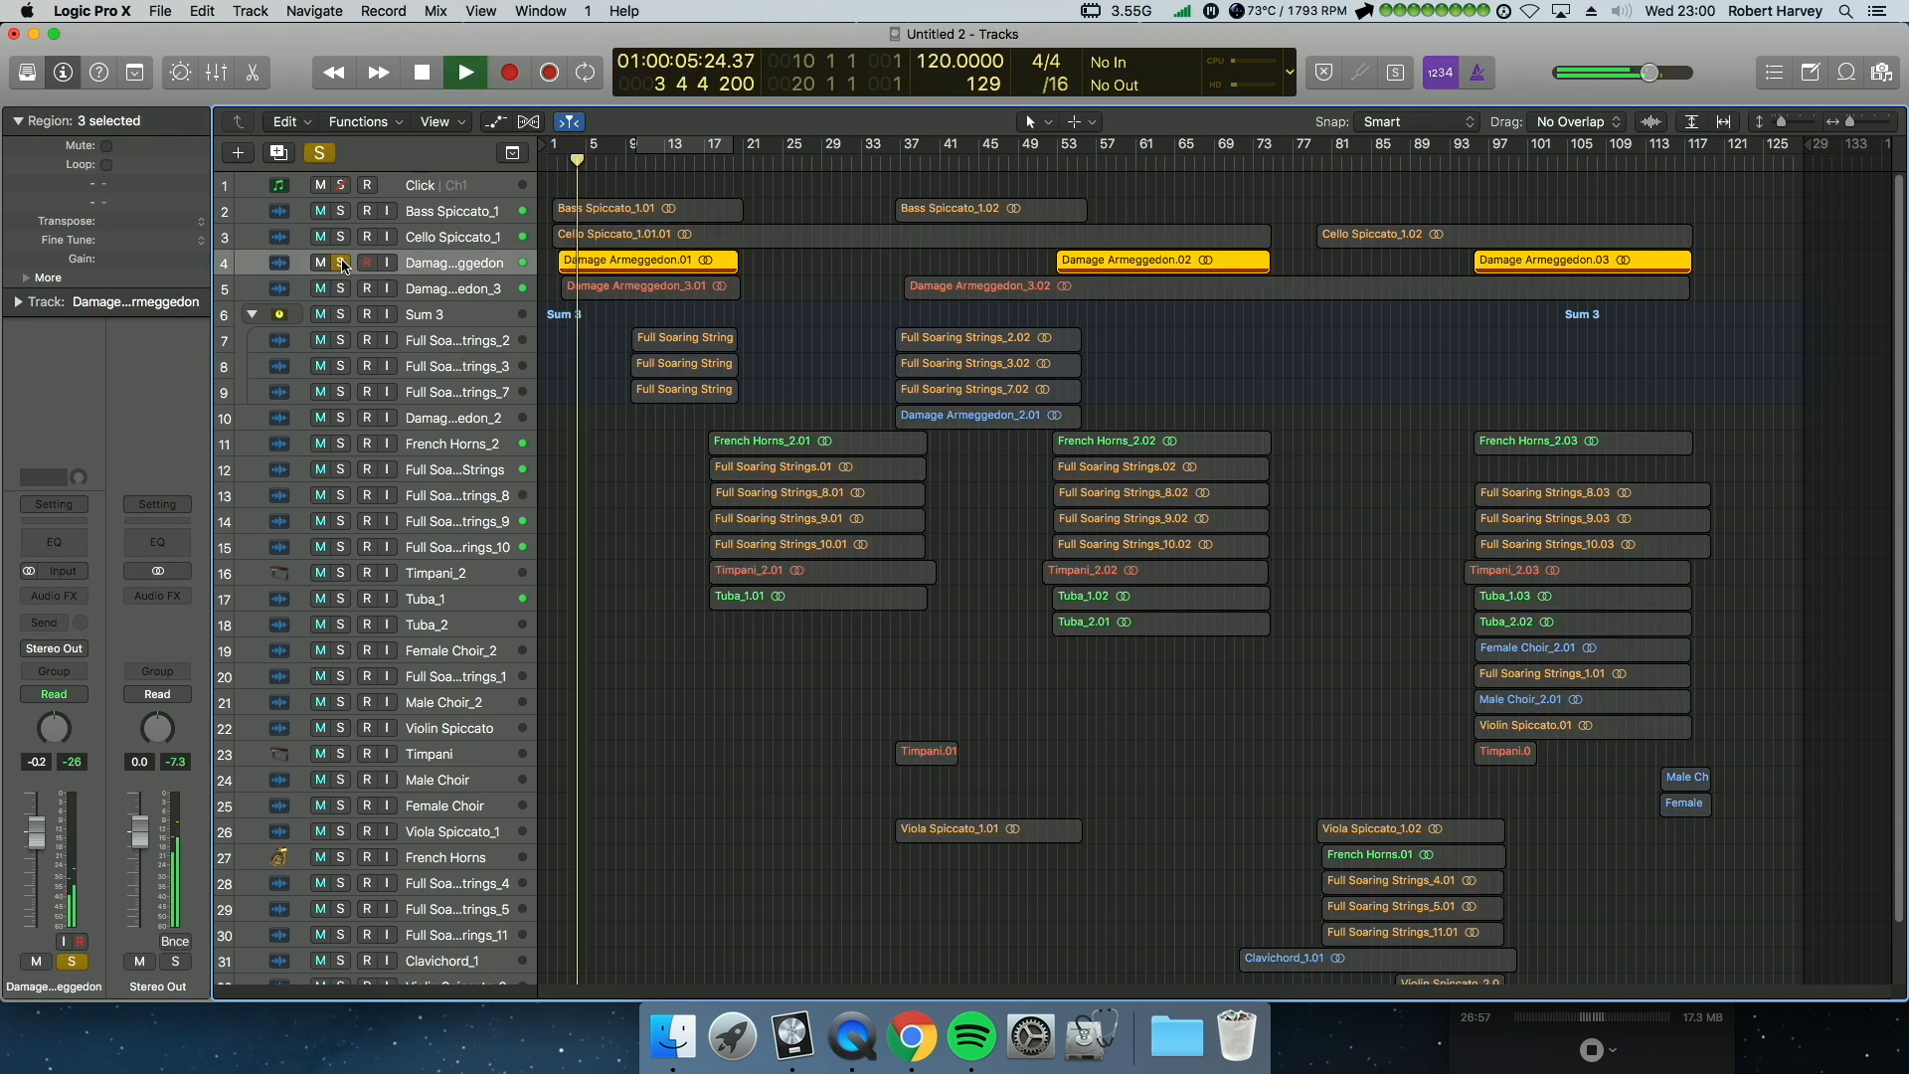
Step: Add two sends on the Damage Armeggedon track, one to Bus 5 (Air) and one to the unused Bus 10
click(44, 623)
mouse_move(60, 709)
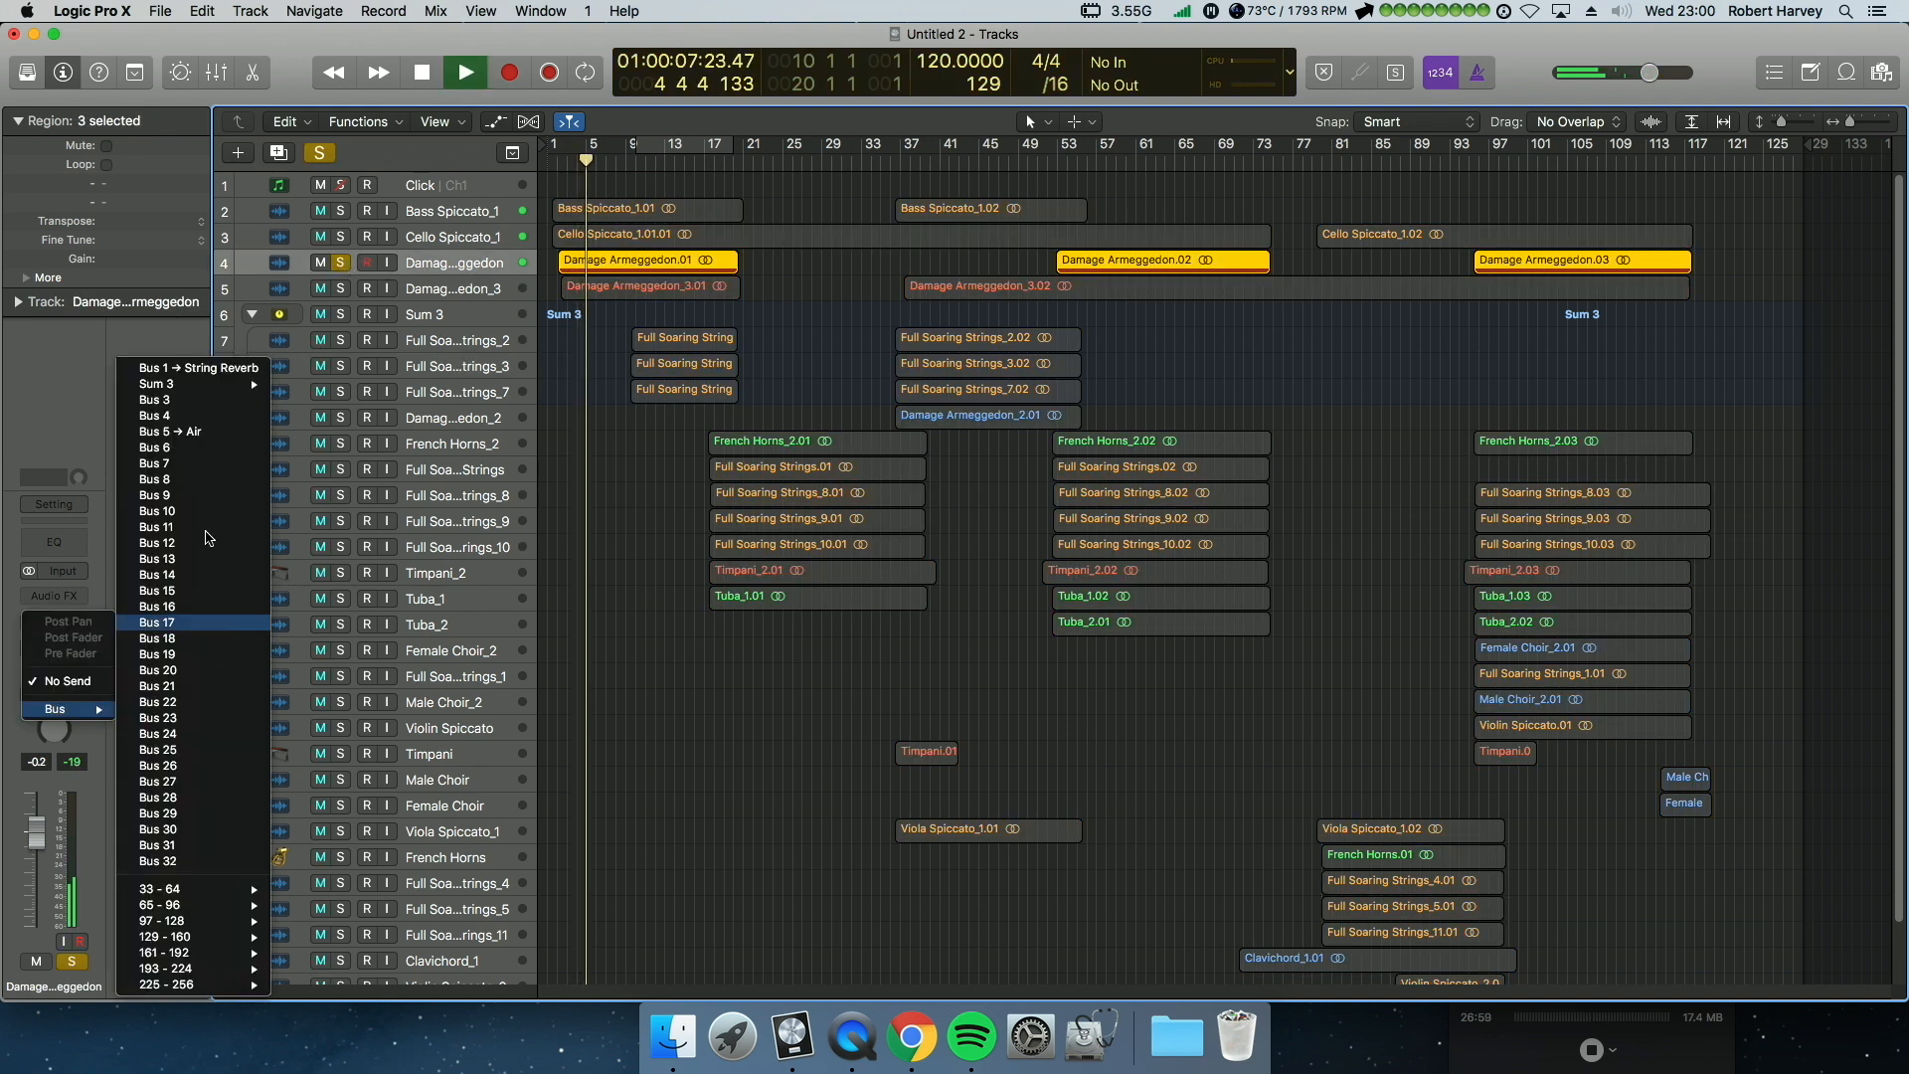
click(237, 438)
click(44, 612)
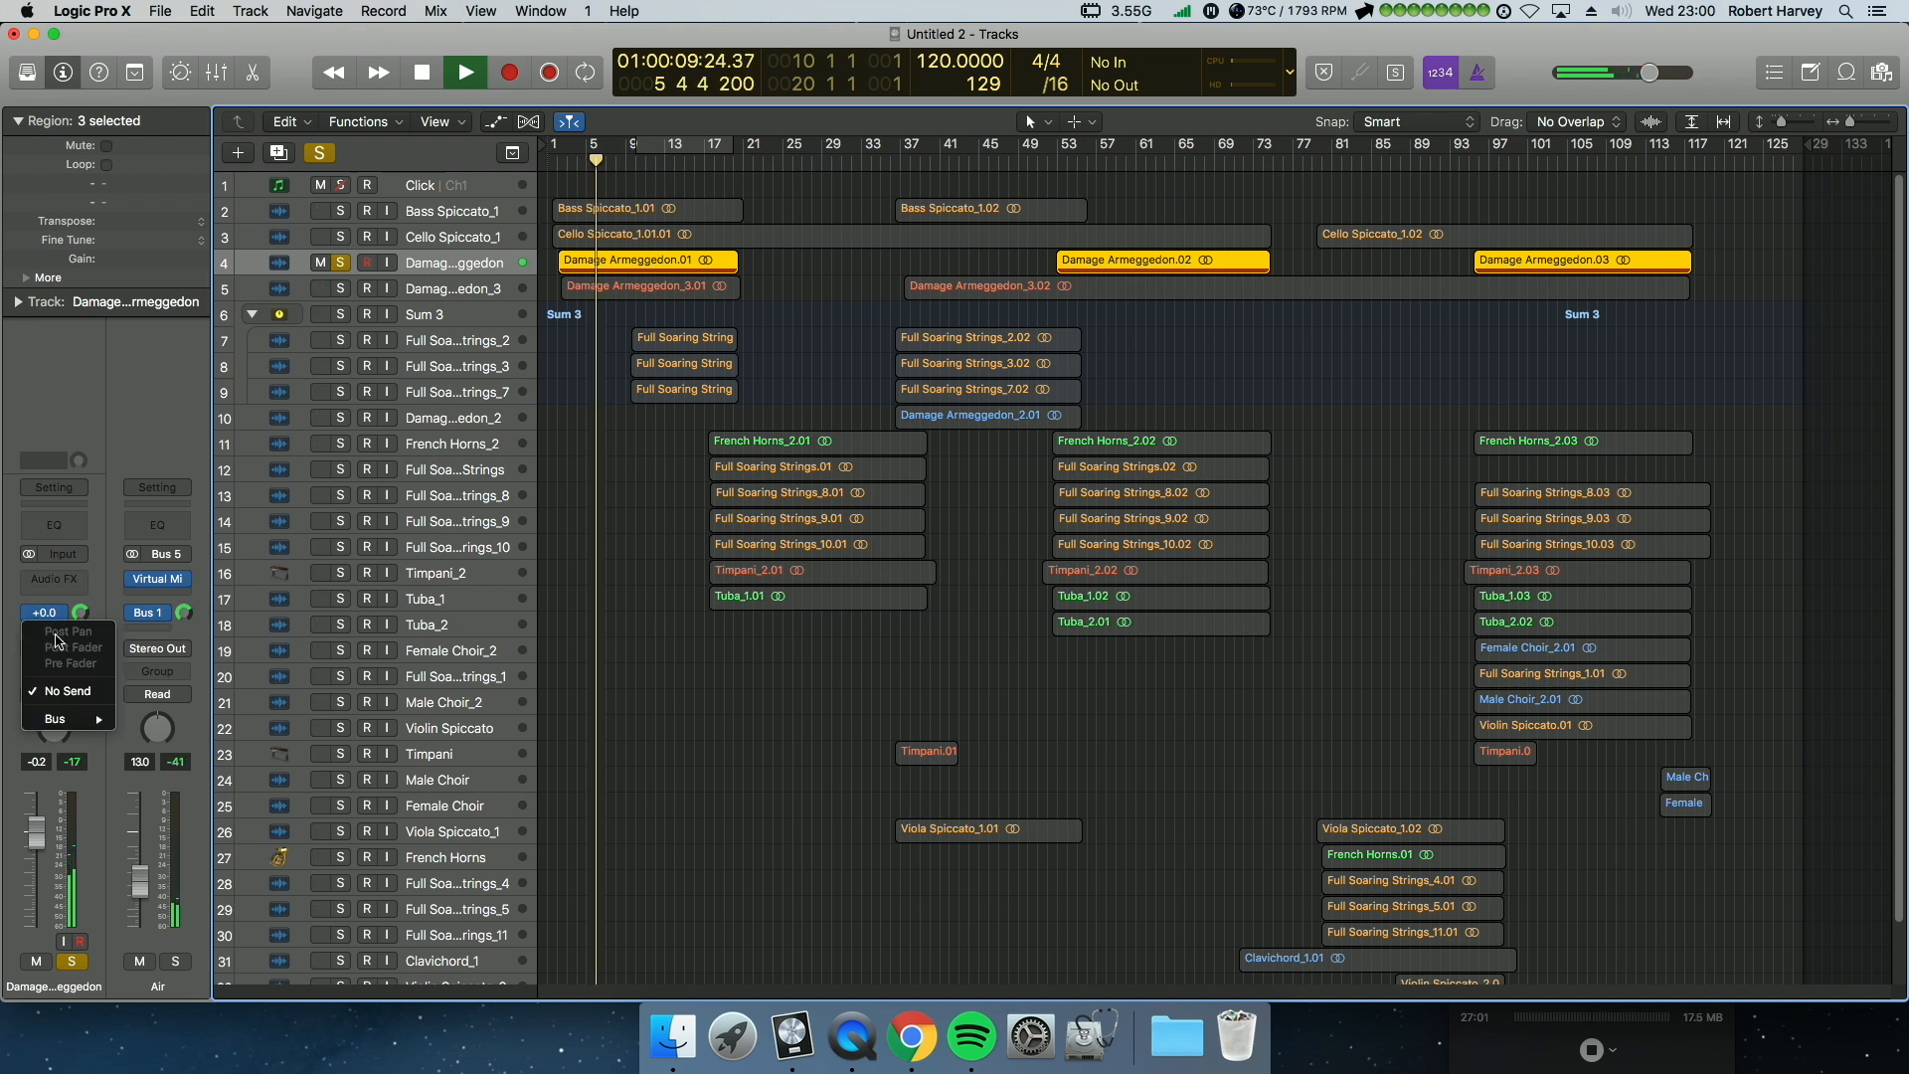
mouse_move(72, 722)
click(207, 512)
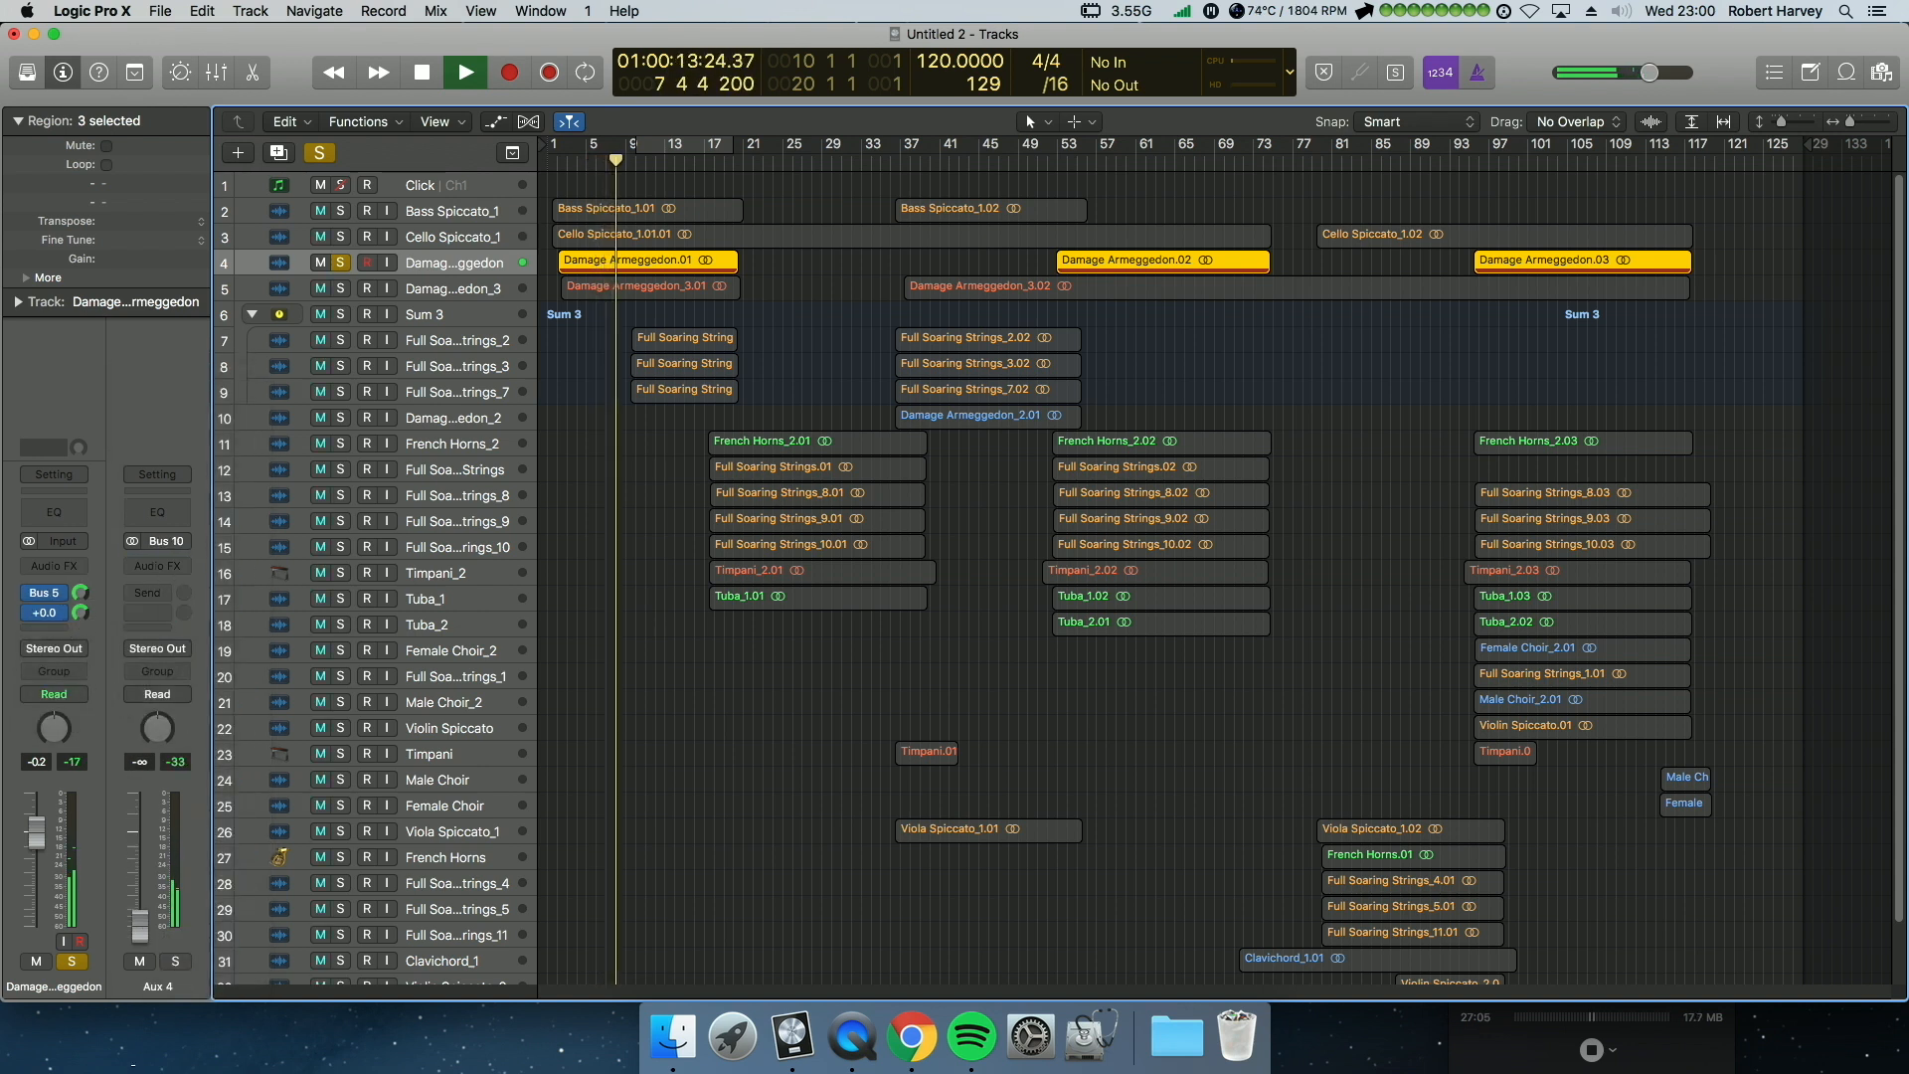
Step: Insert the VerbSuite Classics reverb on Aux 4, the auxiliary channel fed by Bus 10
click(169, 565)
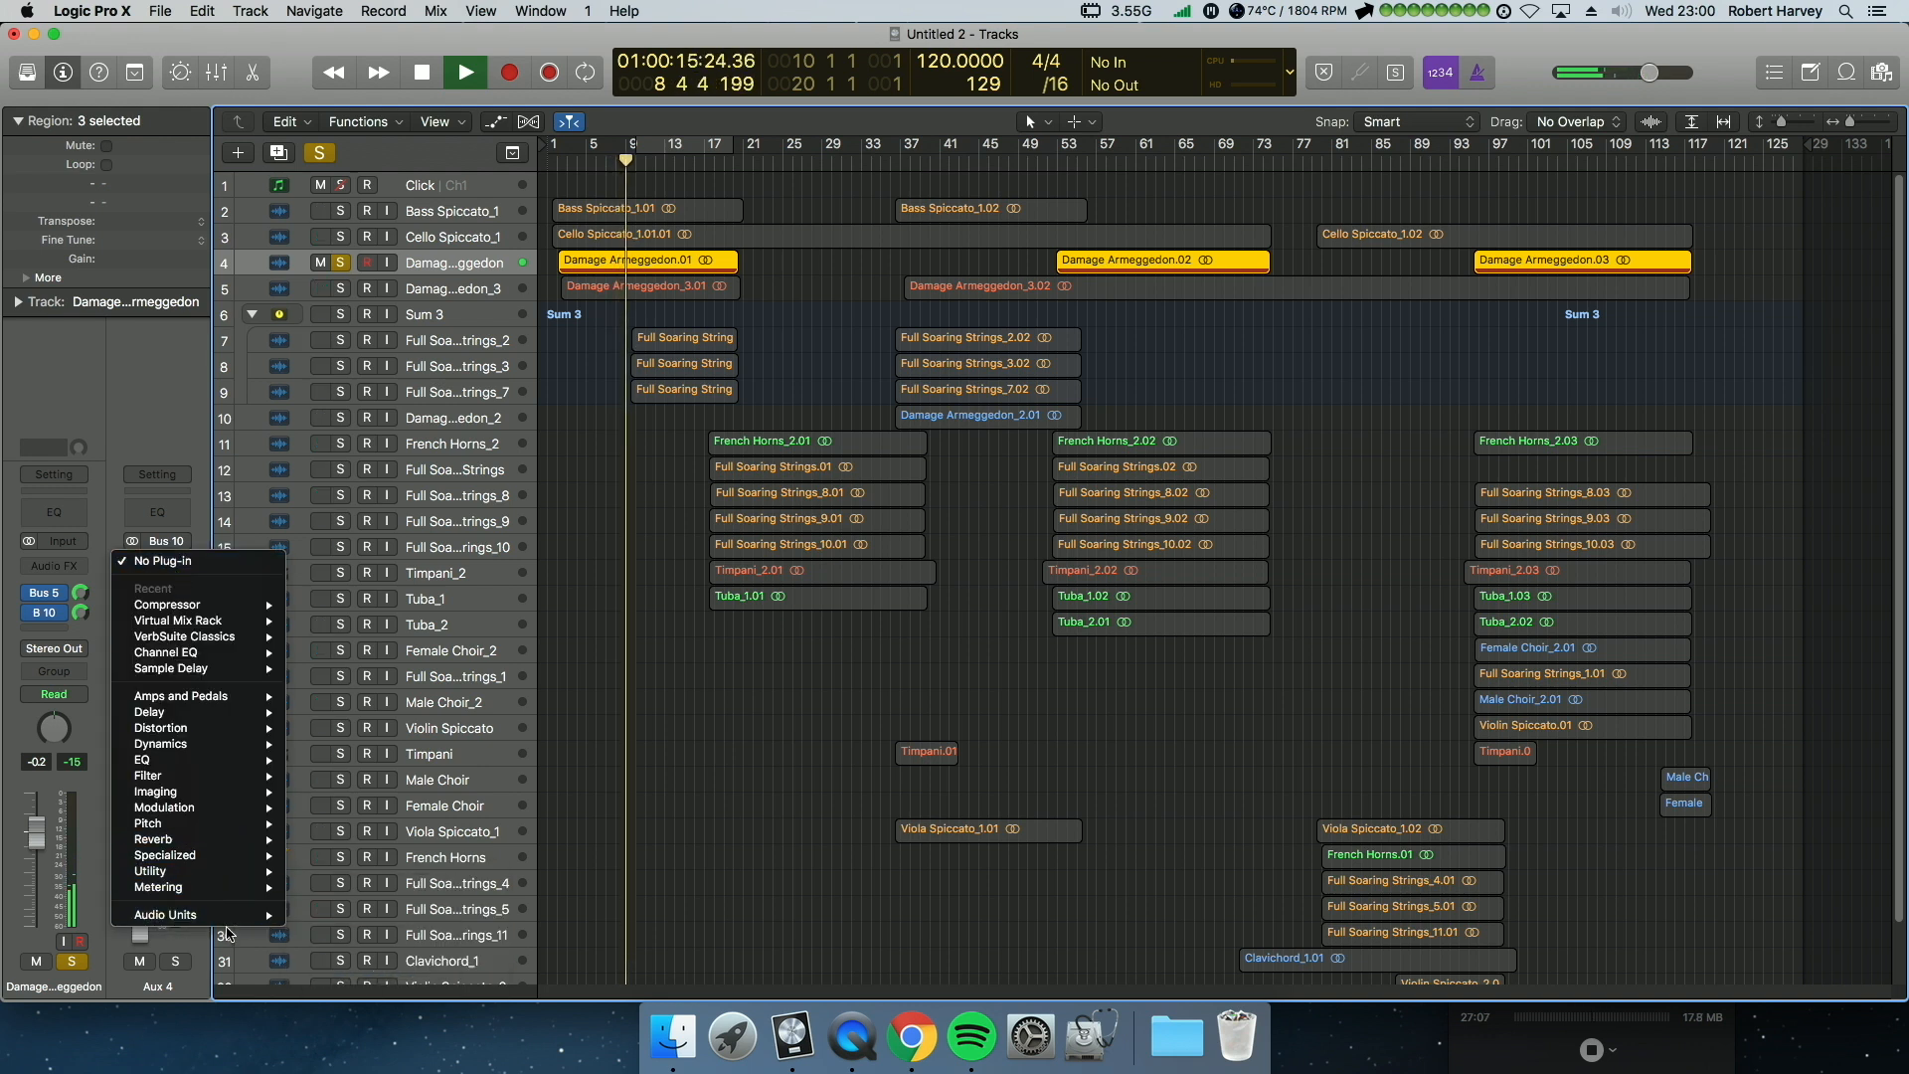
mouse_move(229, 916)
mouse_move(364, 985)
mouse_move(587, 952)
click(726, 949)
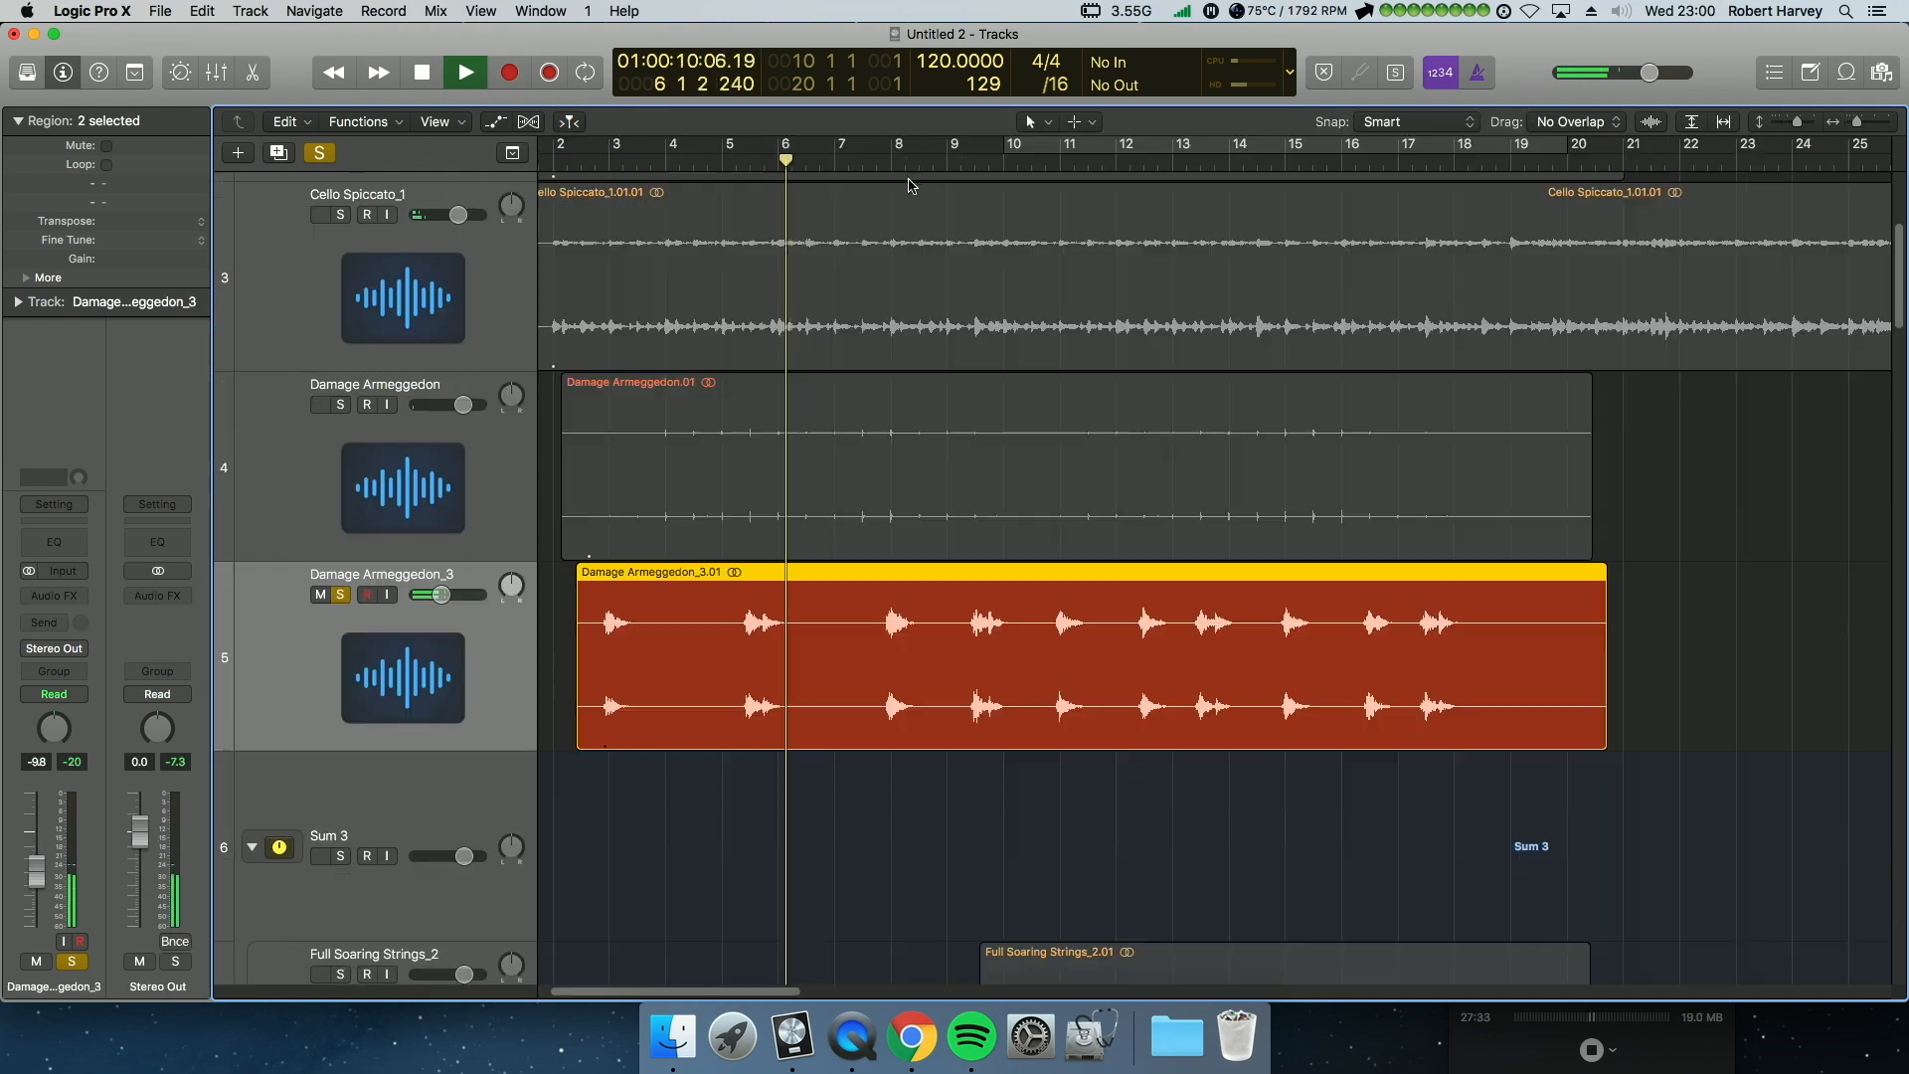
Step: Loop bars 8 to 17 in playback and equalise Damage Armeggedon_3 with a 60 Hz low cut, +3.0 dB at 114 Hz and a high-mid cut
drag(892, 147, 1397, 148)
key(space)
mouse_move(311, 334)
mouse_down()
mouse_move(311, 312)
mouse_move(313, 334)
mouse_up()
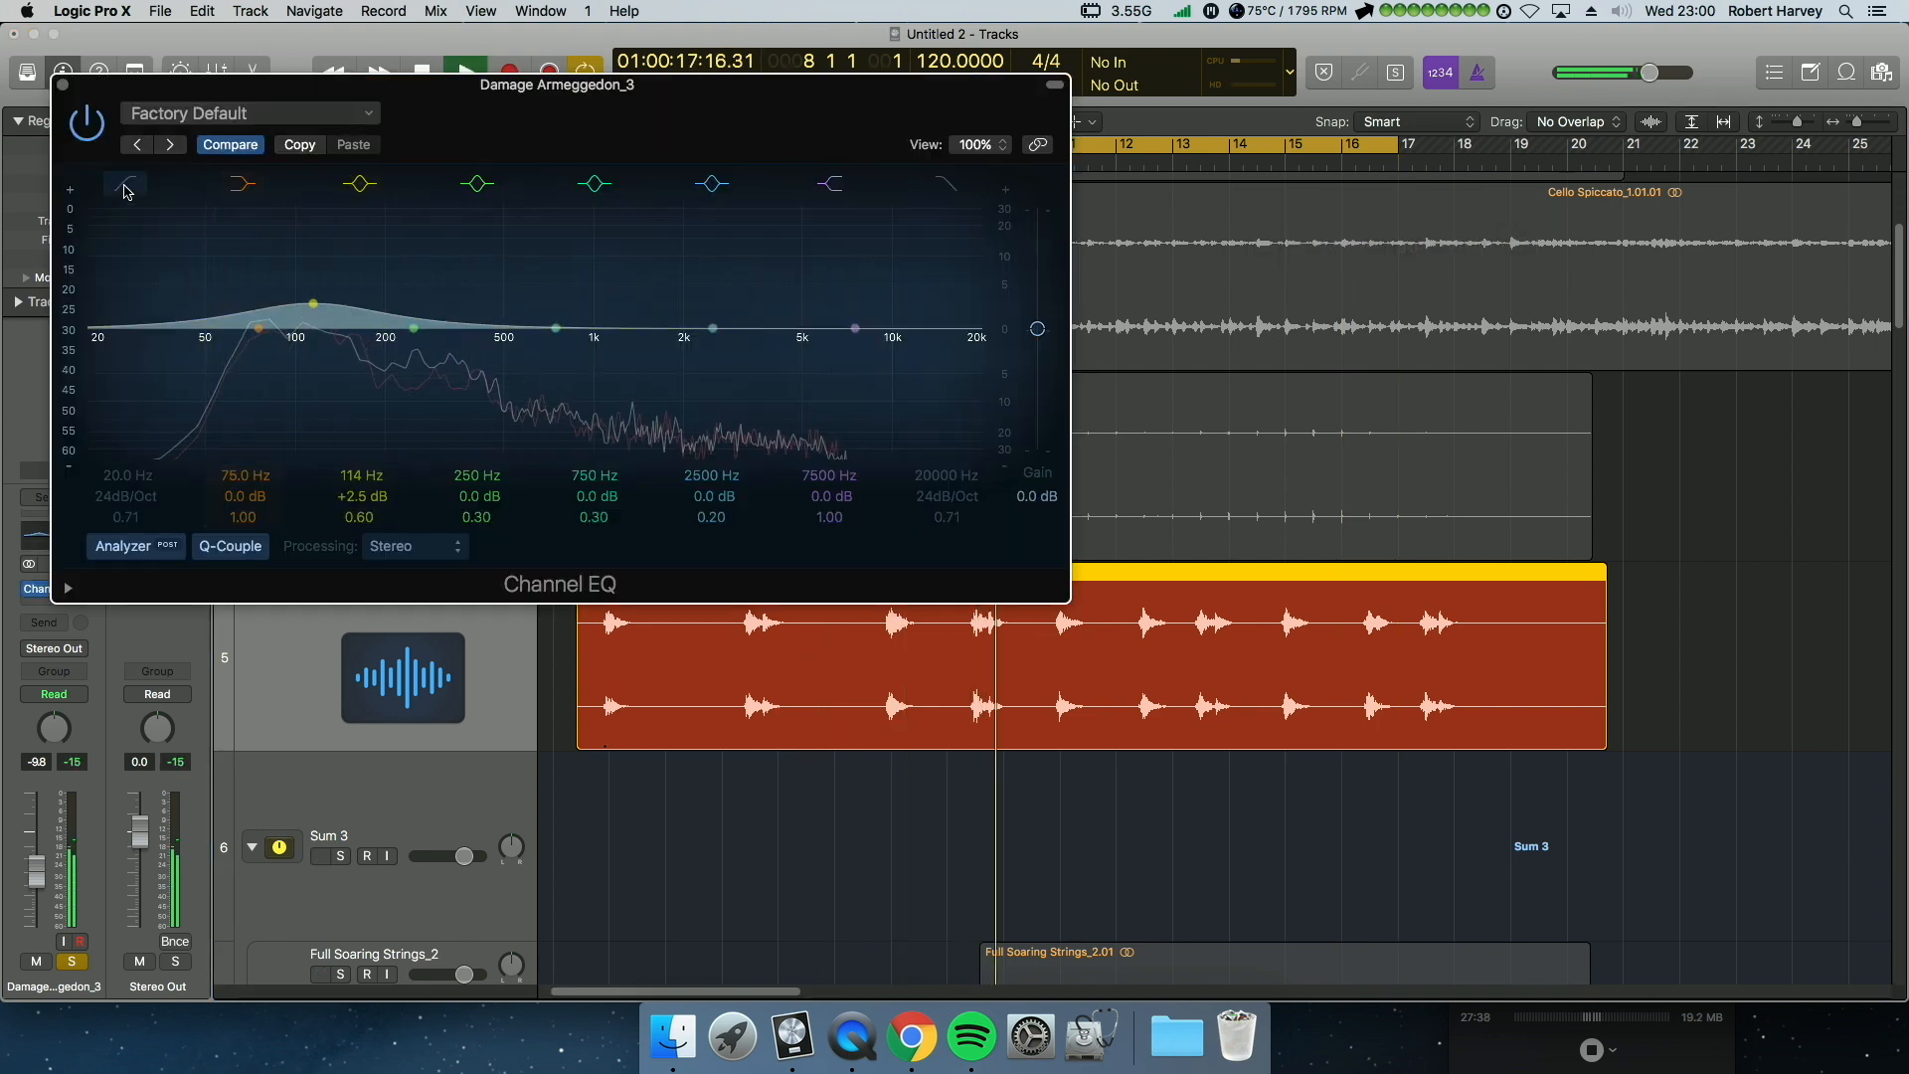
click(127, 189)
drag(132, 479, 132, 438)
drag(373, 495, 373, 489)
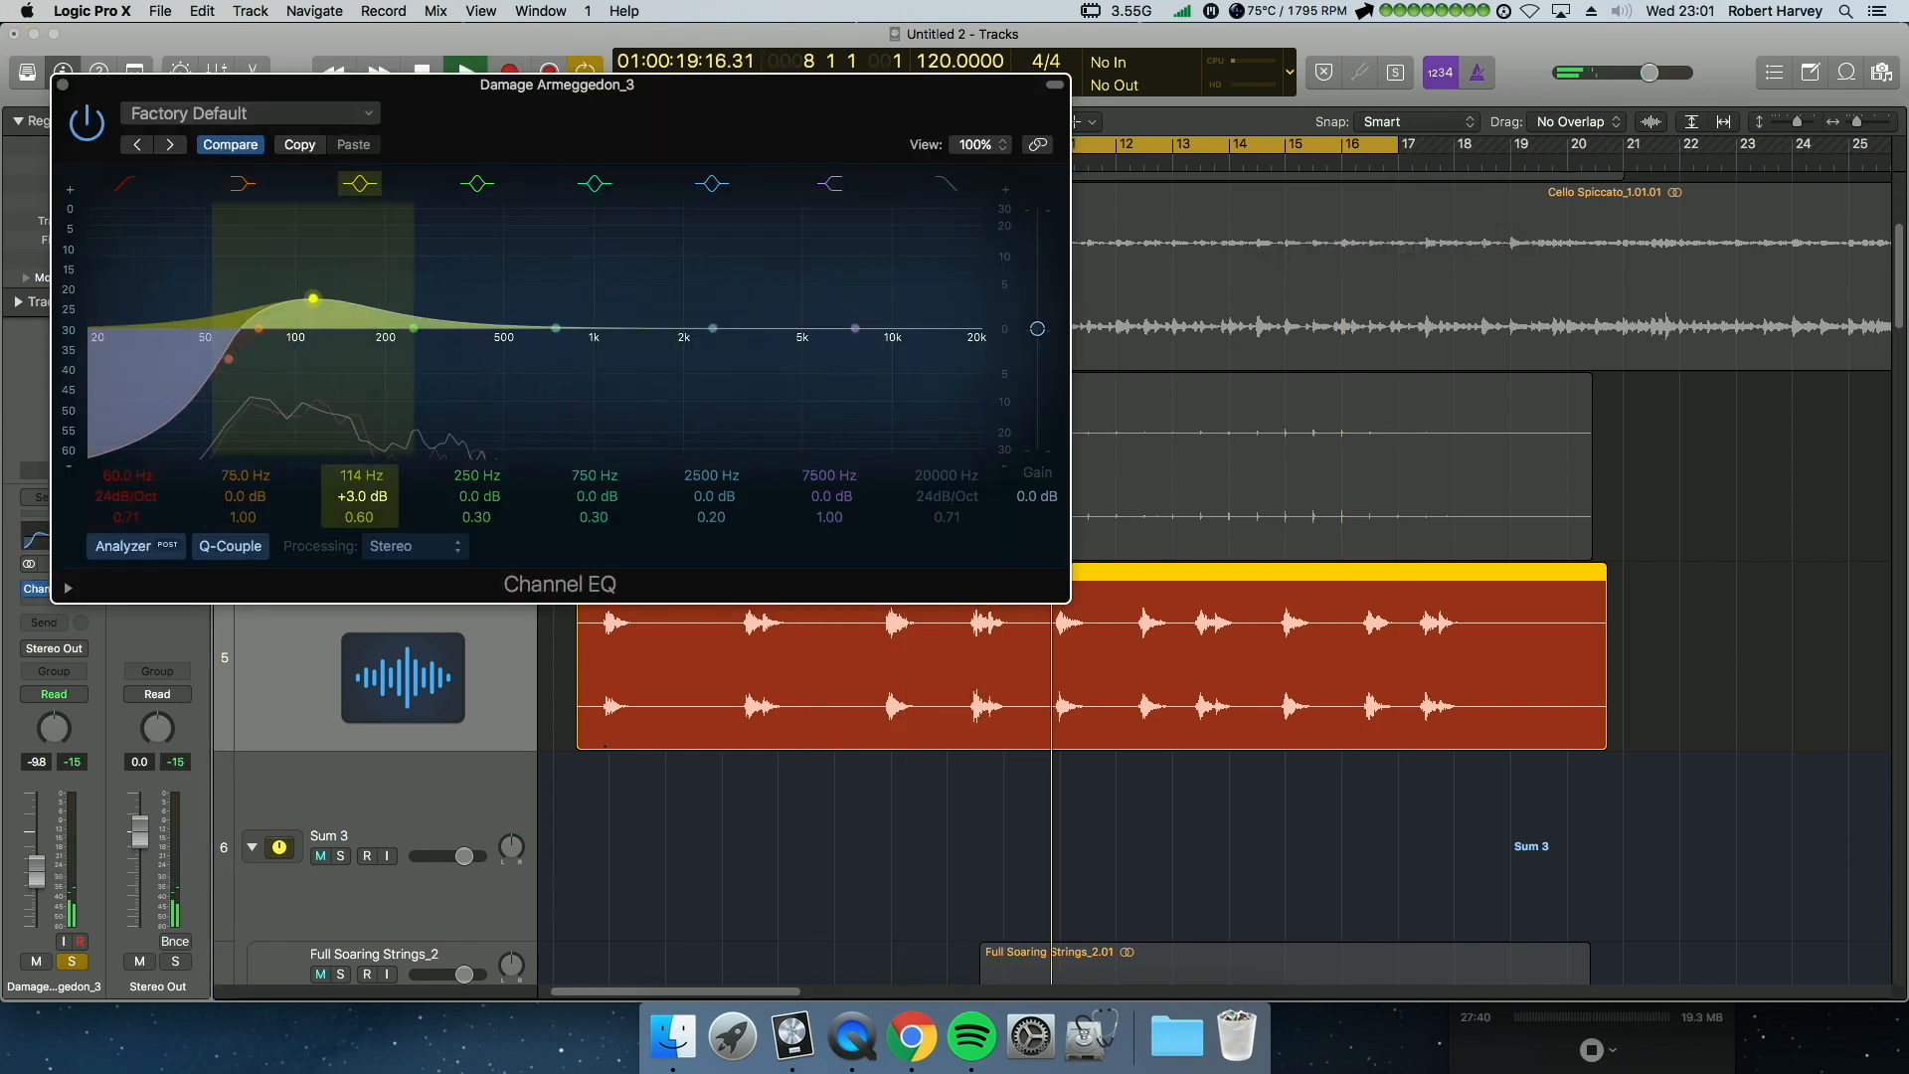
drag(747, 330, 831, 417)
drag(689, 415, 673, 382)
click(63, 85)
Step: Insert a stereo Compressor after the Channel EQ on Damage Armeggedon_3
click(58, 624)
click(86, 519)
click(60, 602)
mouse_move(127, 686)
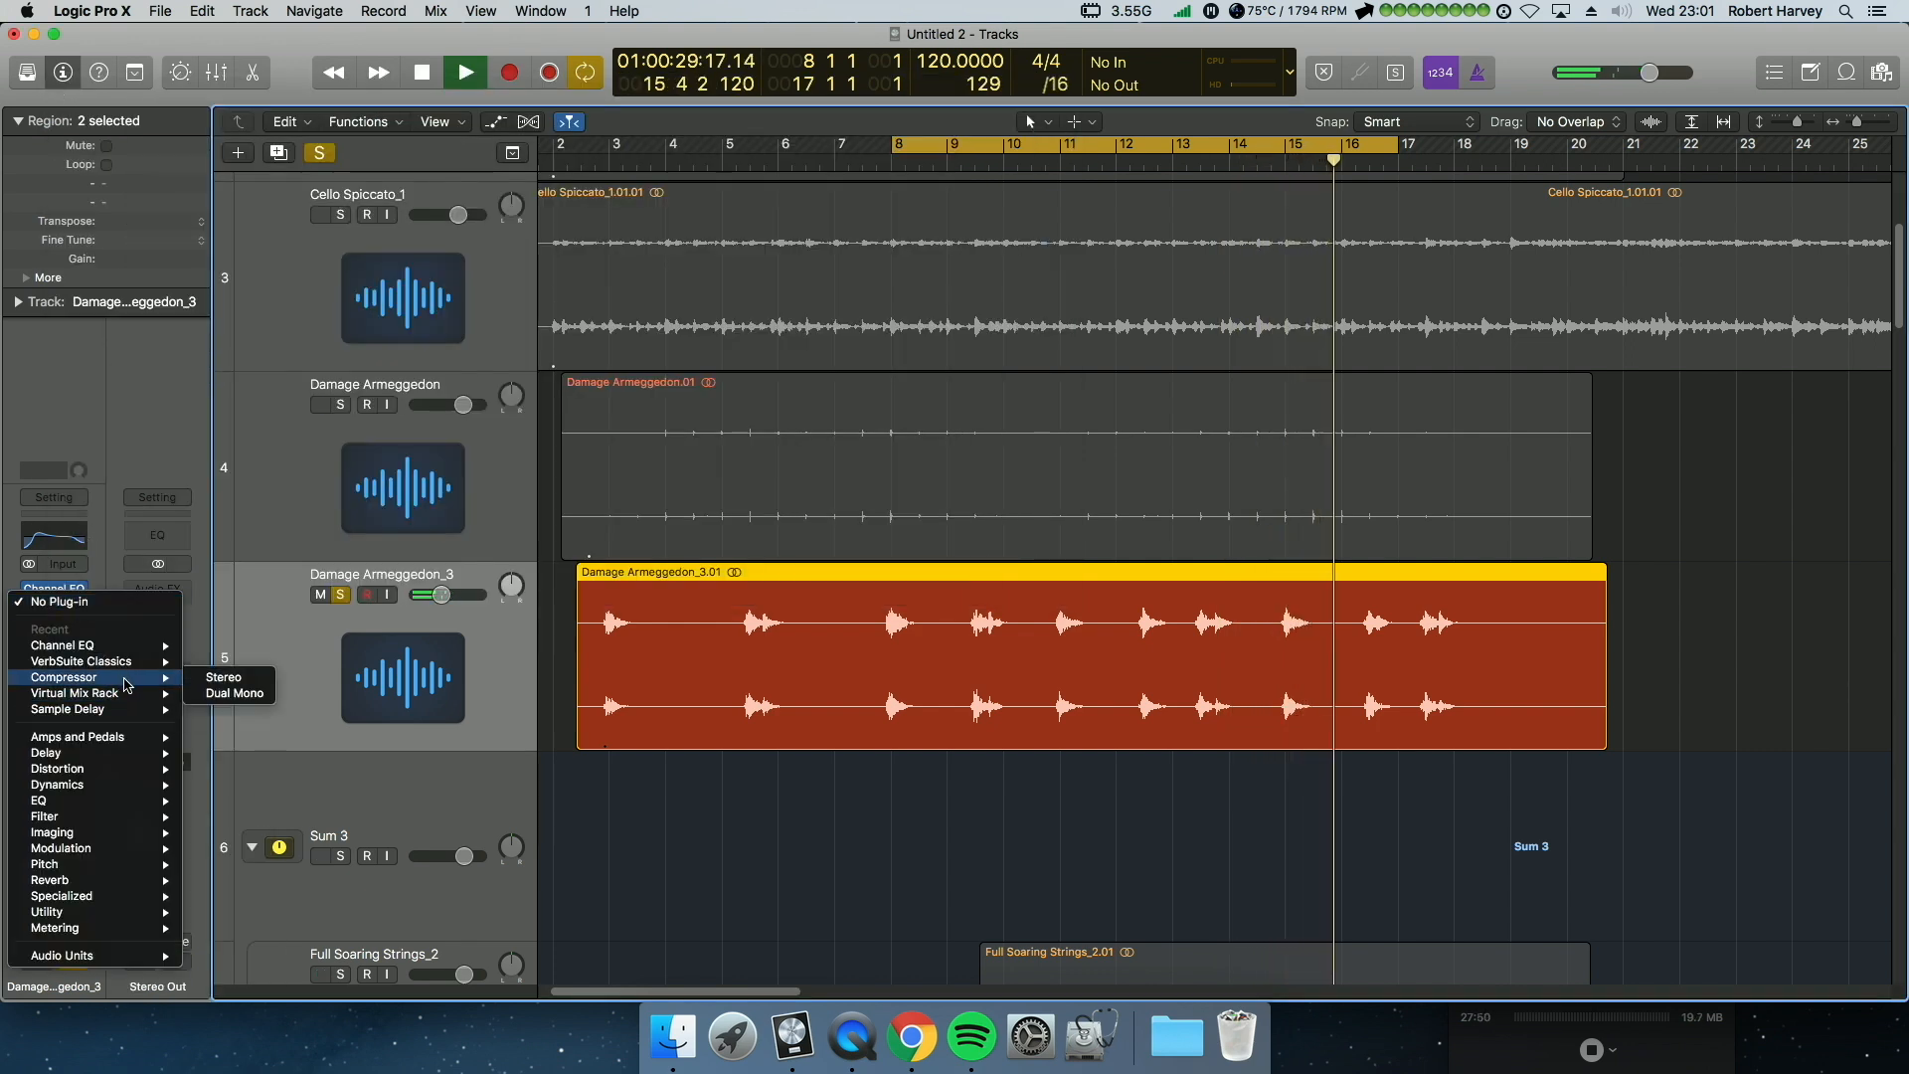
click(225, 677)
Step: Set the Compressor to the Studio FET model, raise its threshold, turn auto gain off, raise the make-up gain and close the plug-in
click(408, 206)
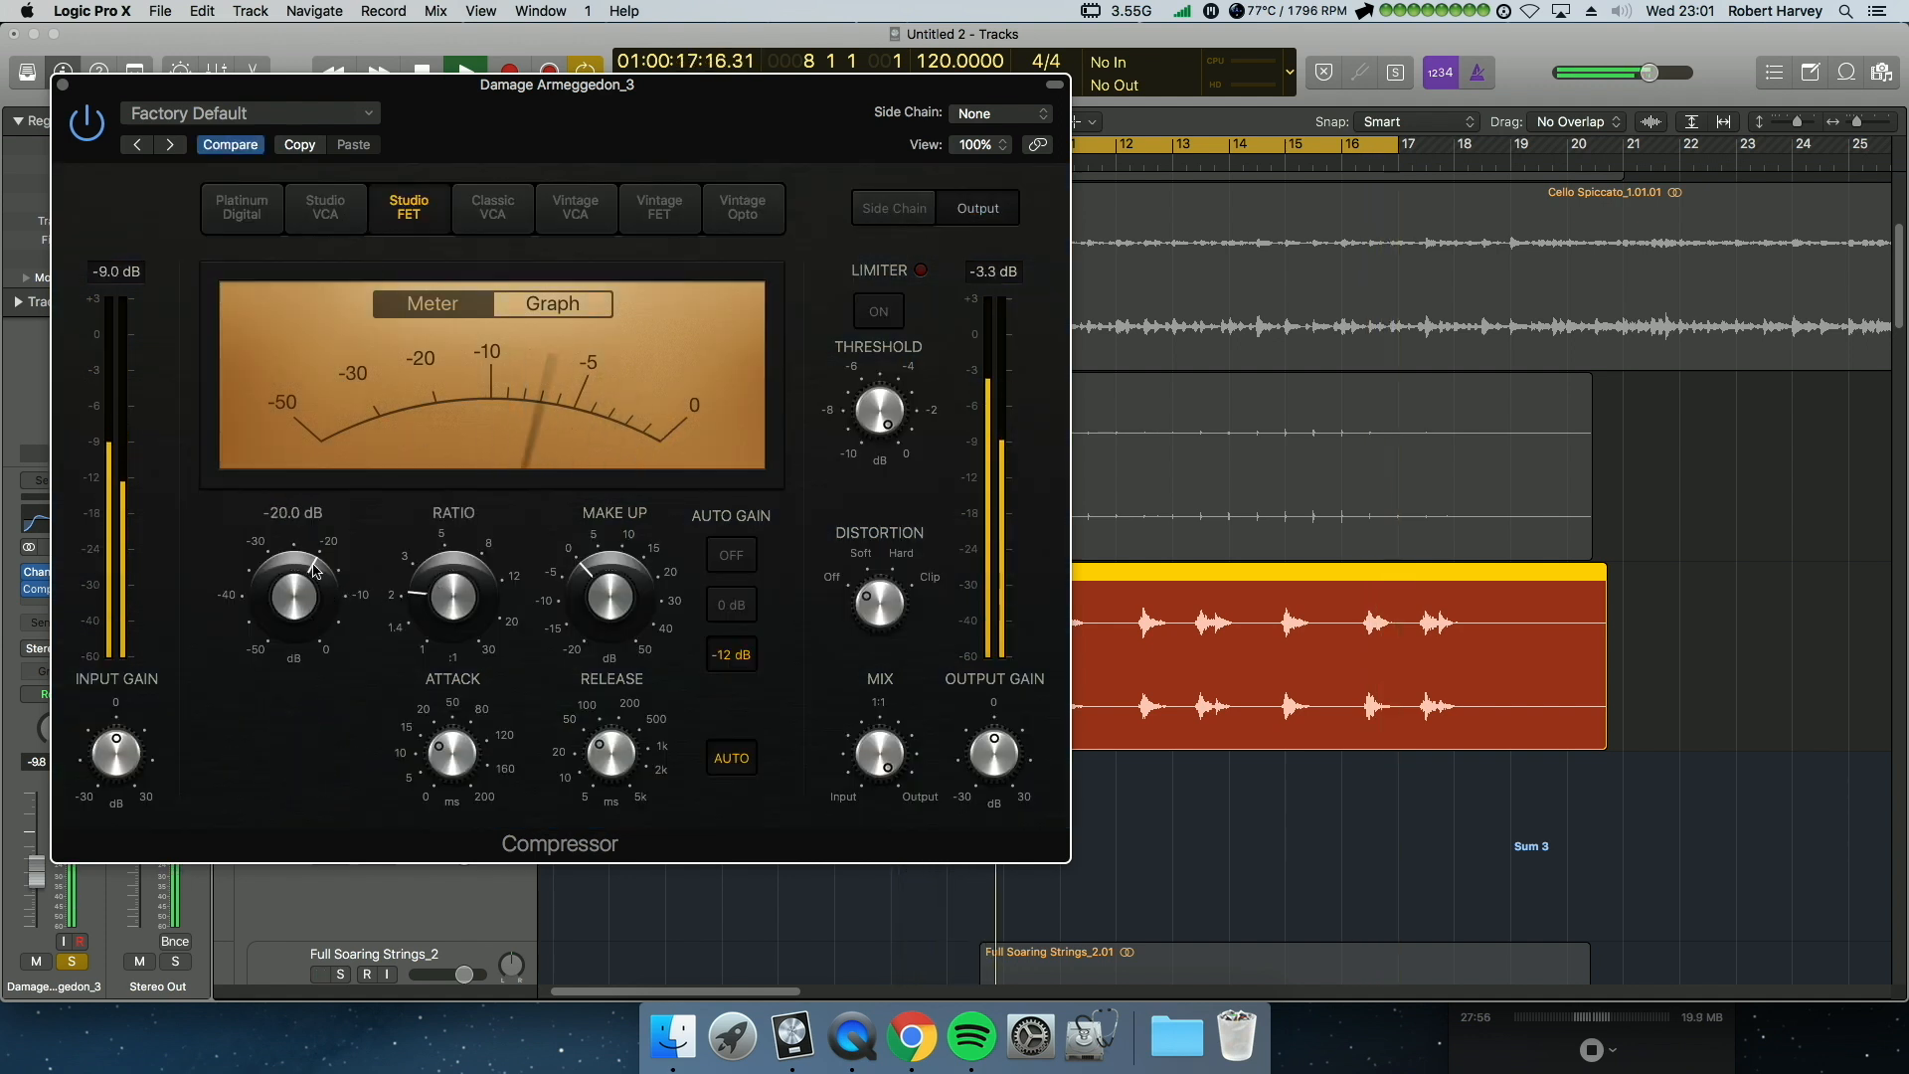
drag(297, 589, 297, 584)
drag(522, 103, 536, 80)
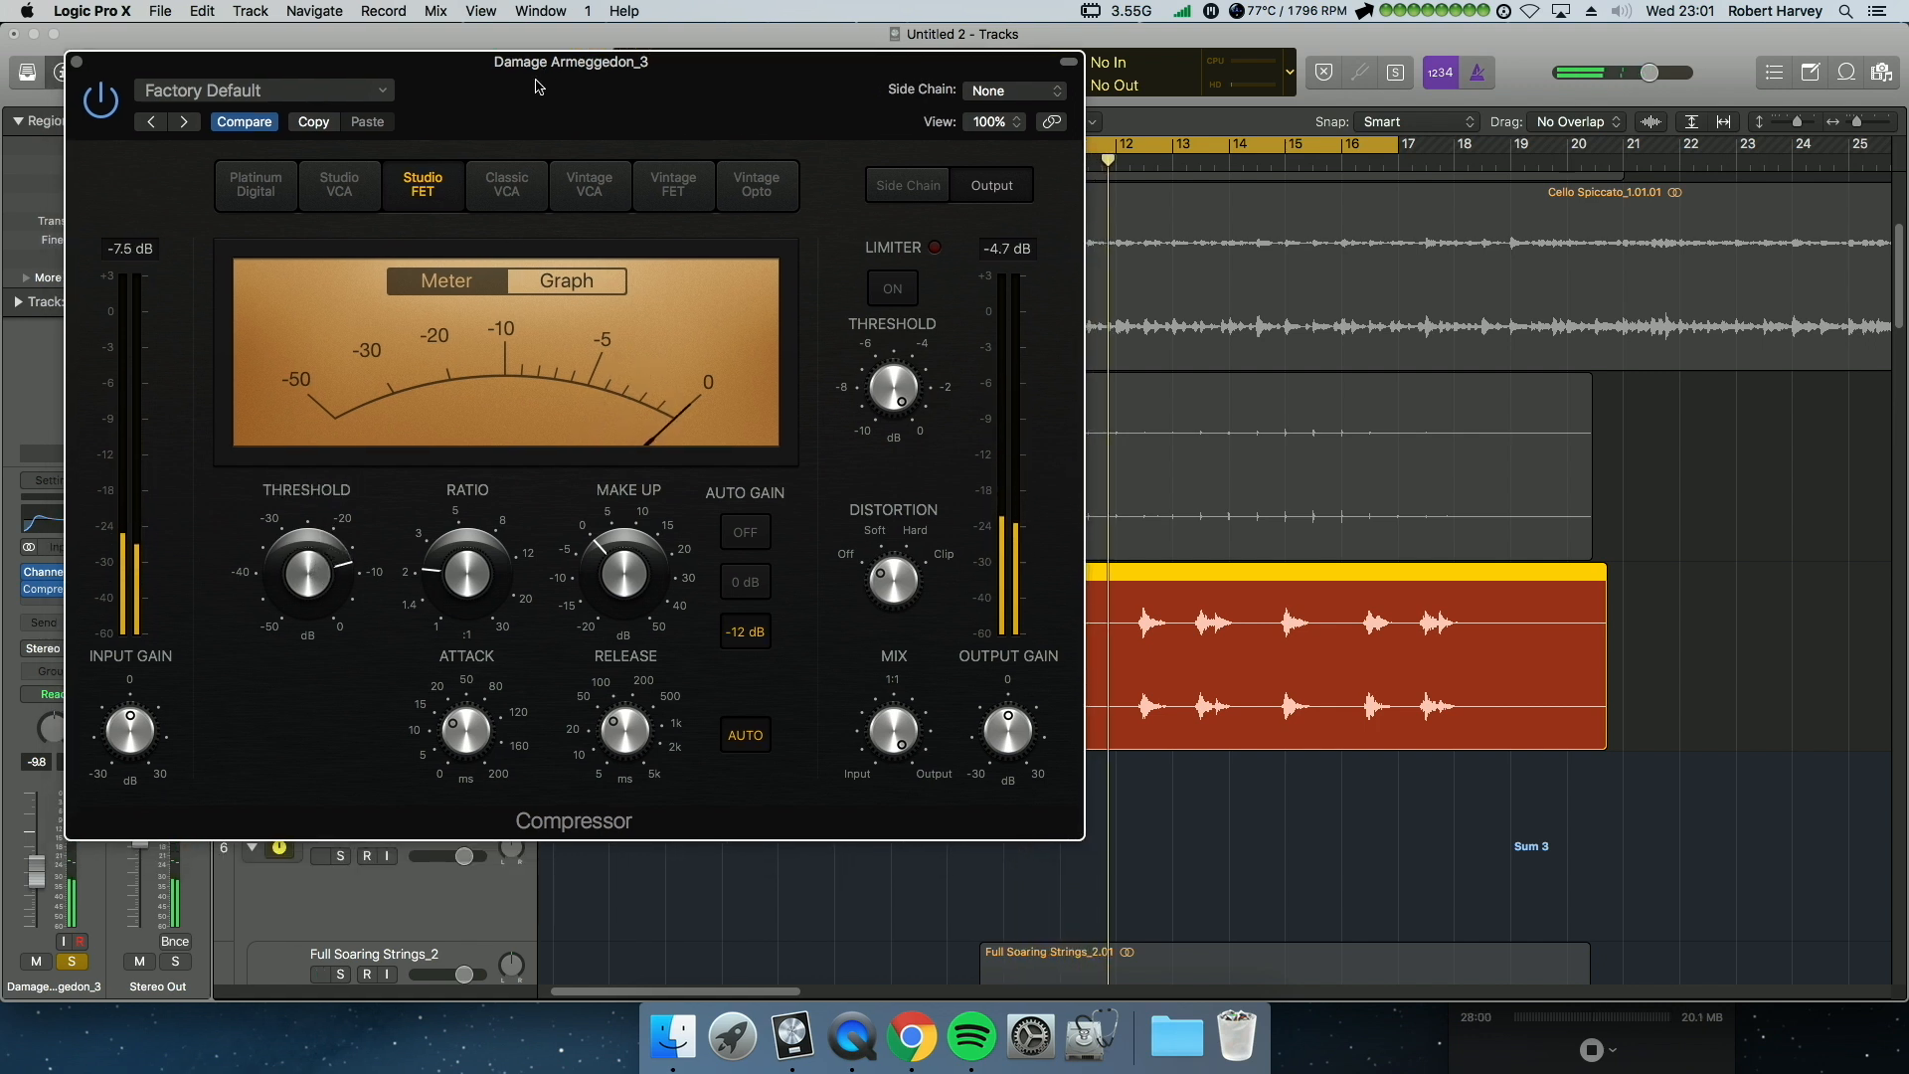
click(732, 542)
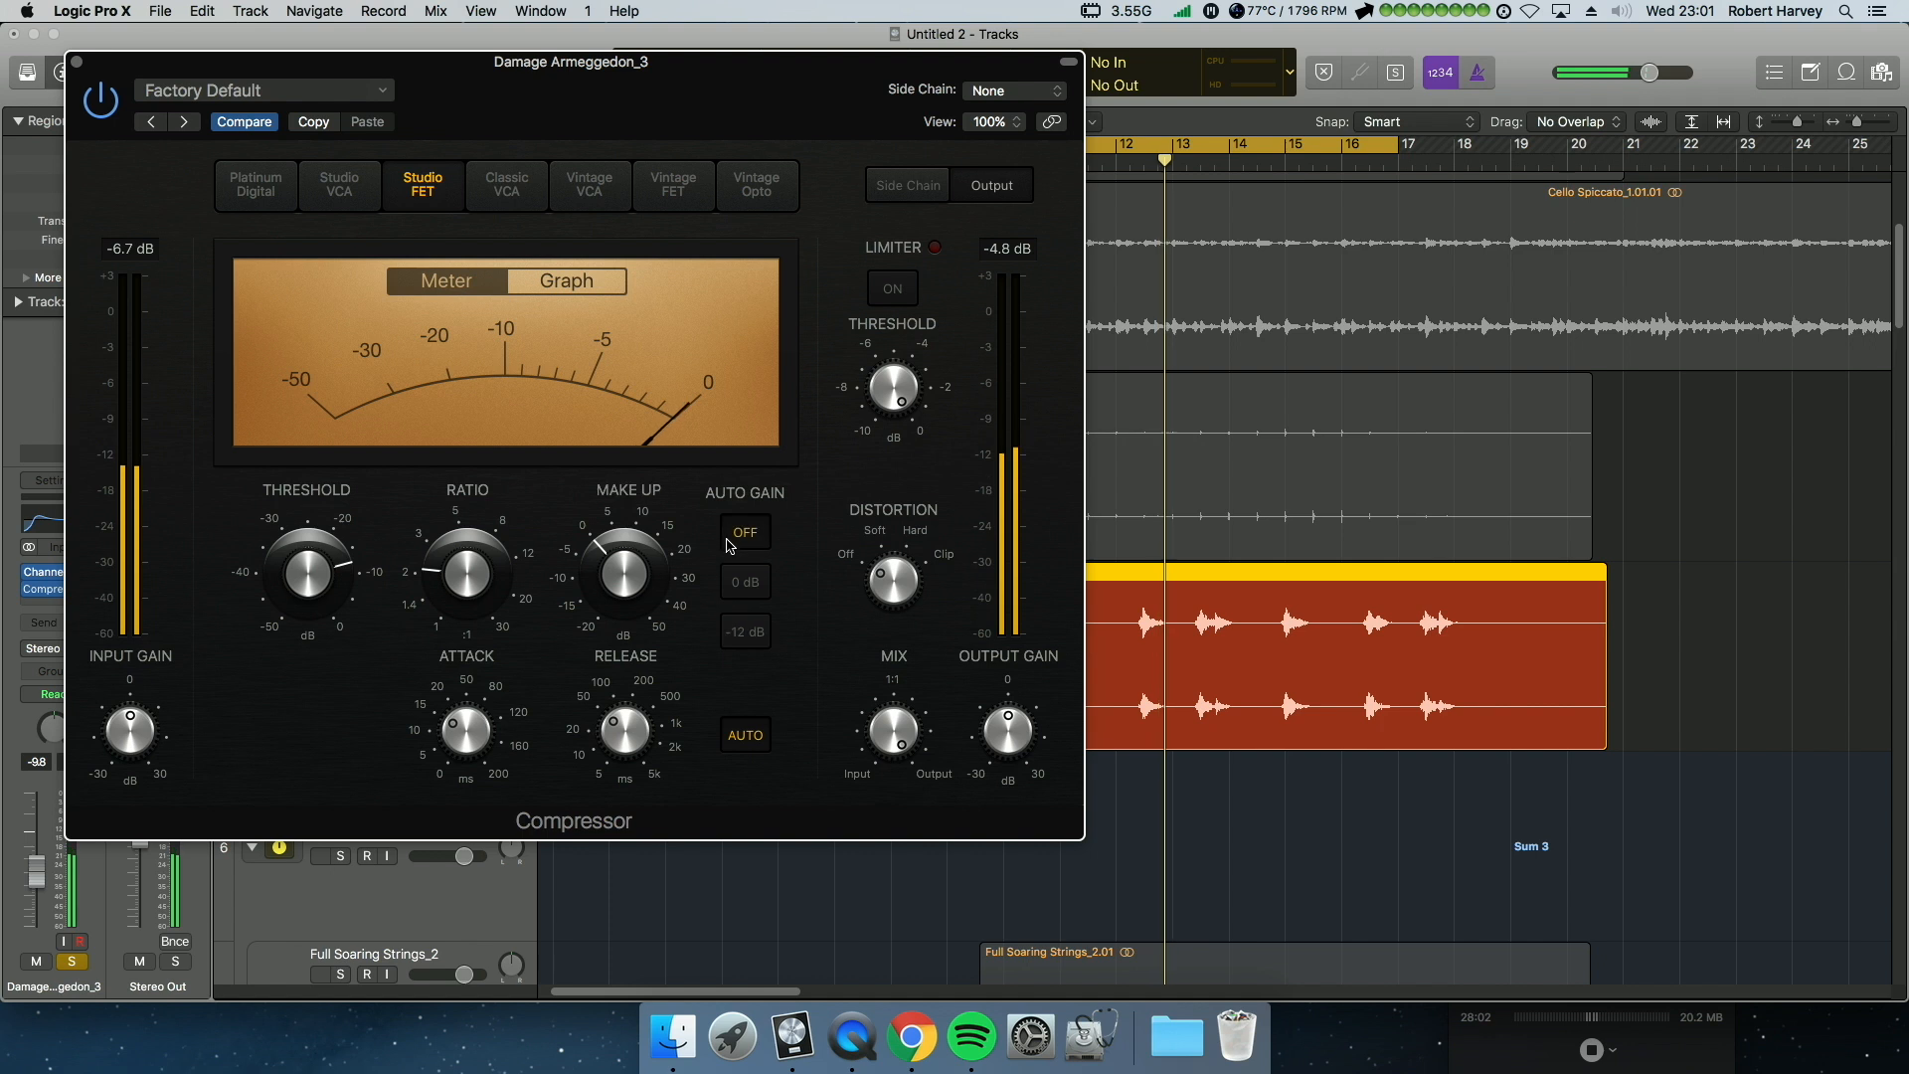
drag(629, 578, 628, 567)
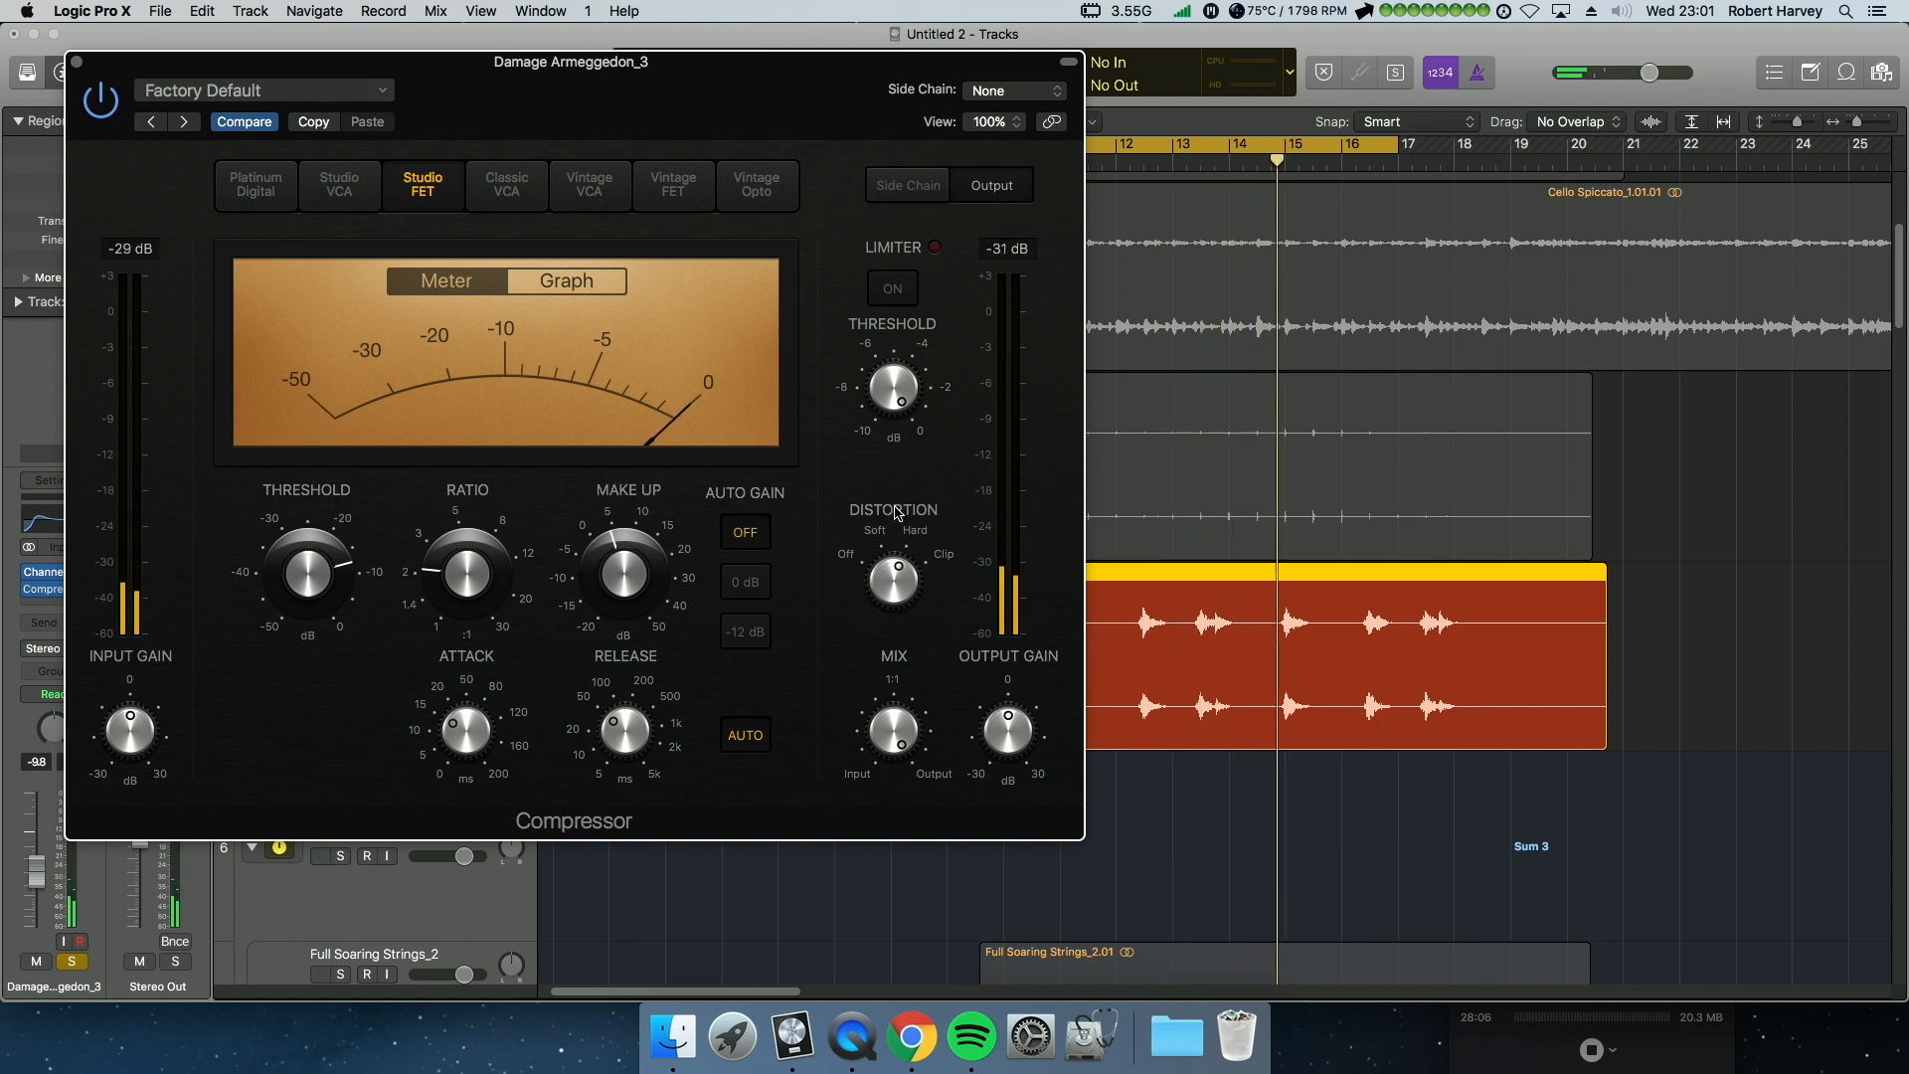
click(76, 62)
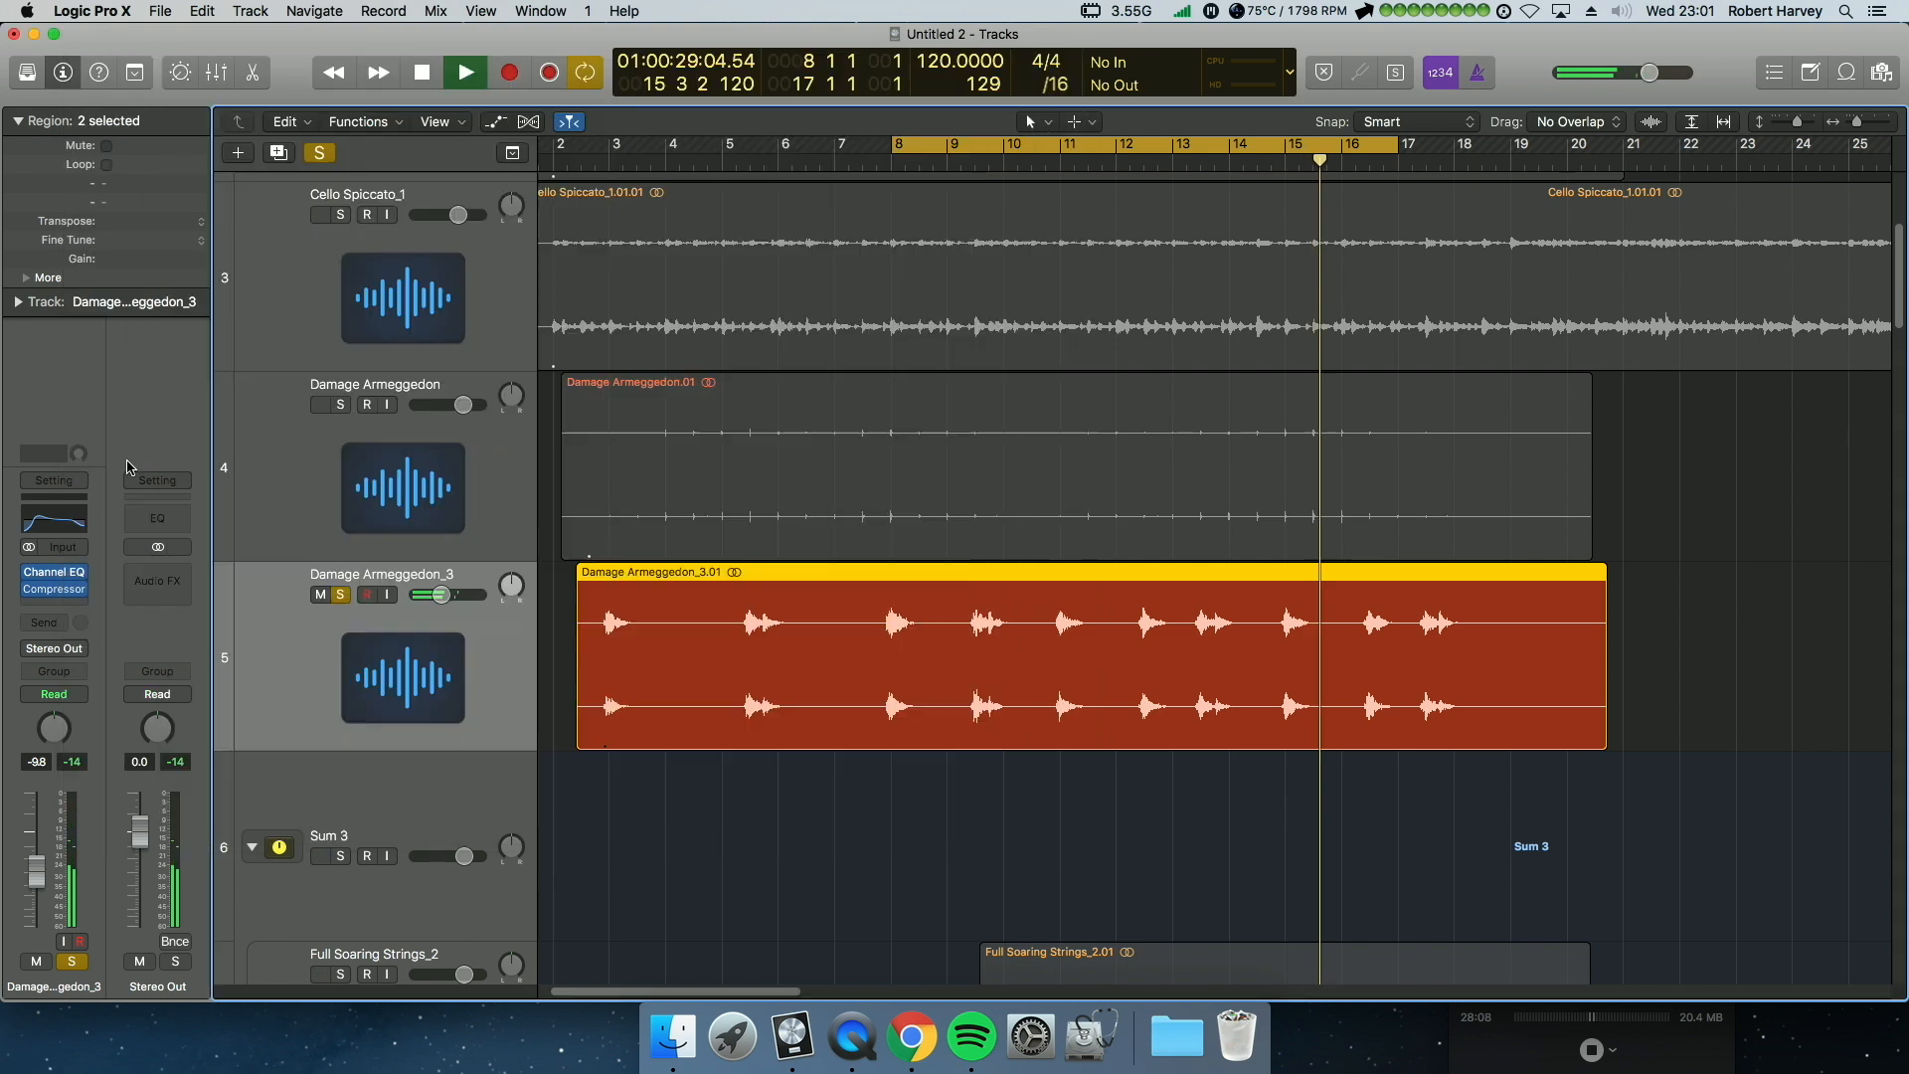
Step: Send Damage Armeggedon_3 to Bus 10 (Aux 4) and switch the solo state of the Damage Armeggedon track
click(45, 624)
mouse_move(80, 709)
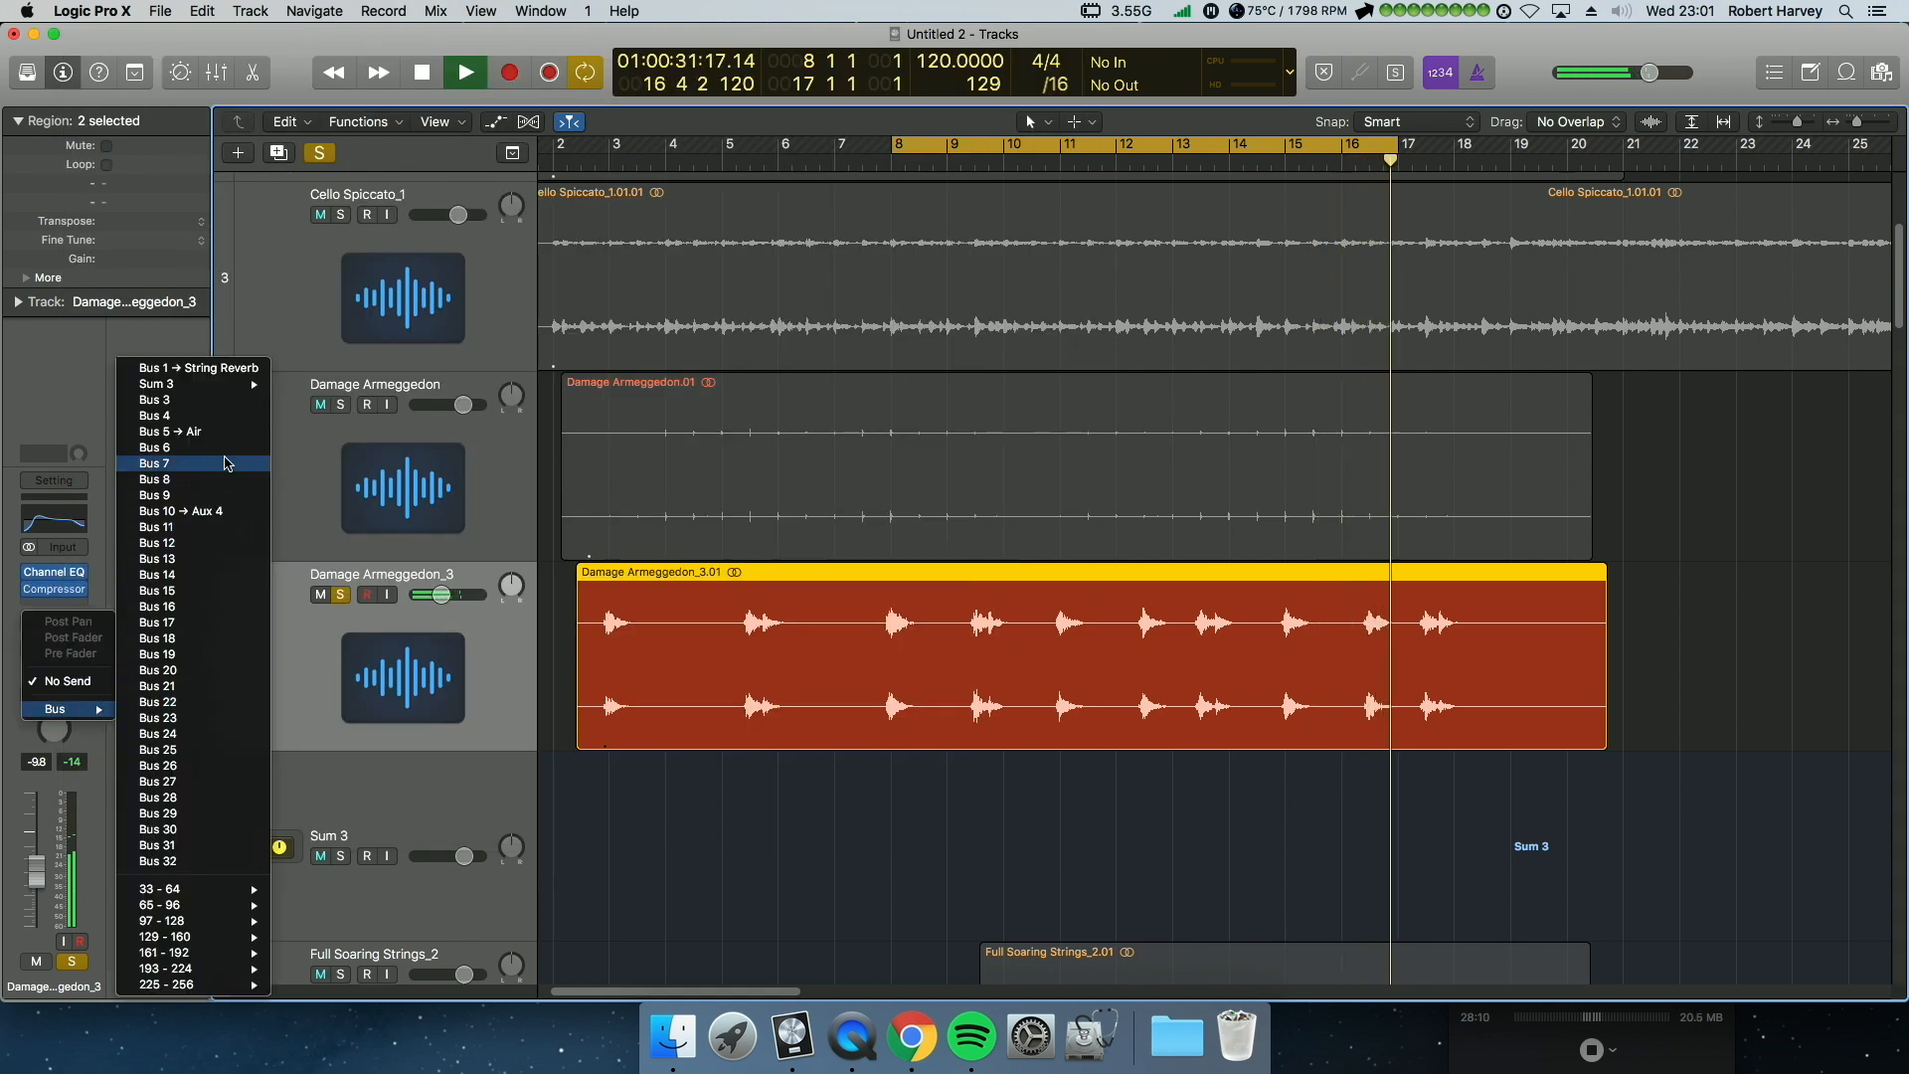
click(227, 513)
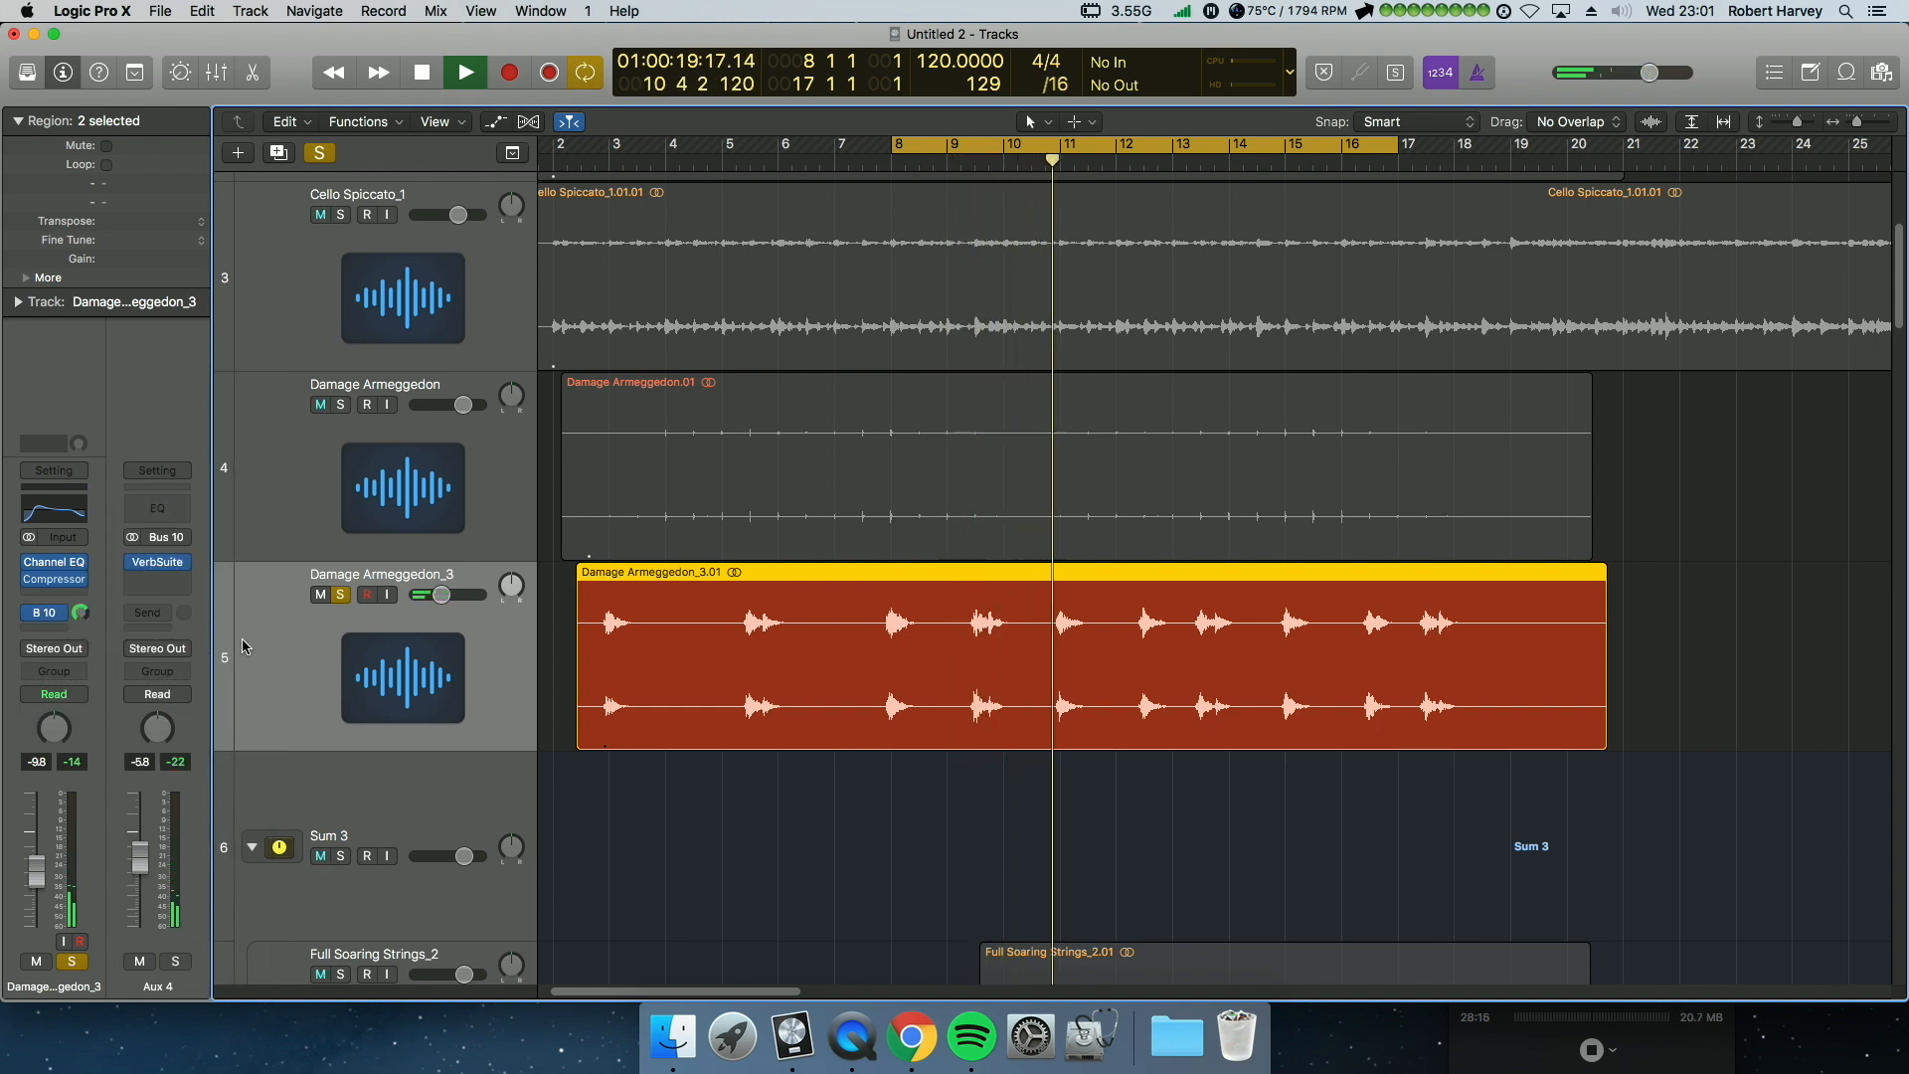
click(339, 406)
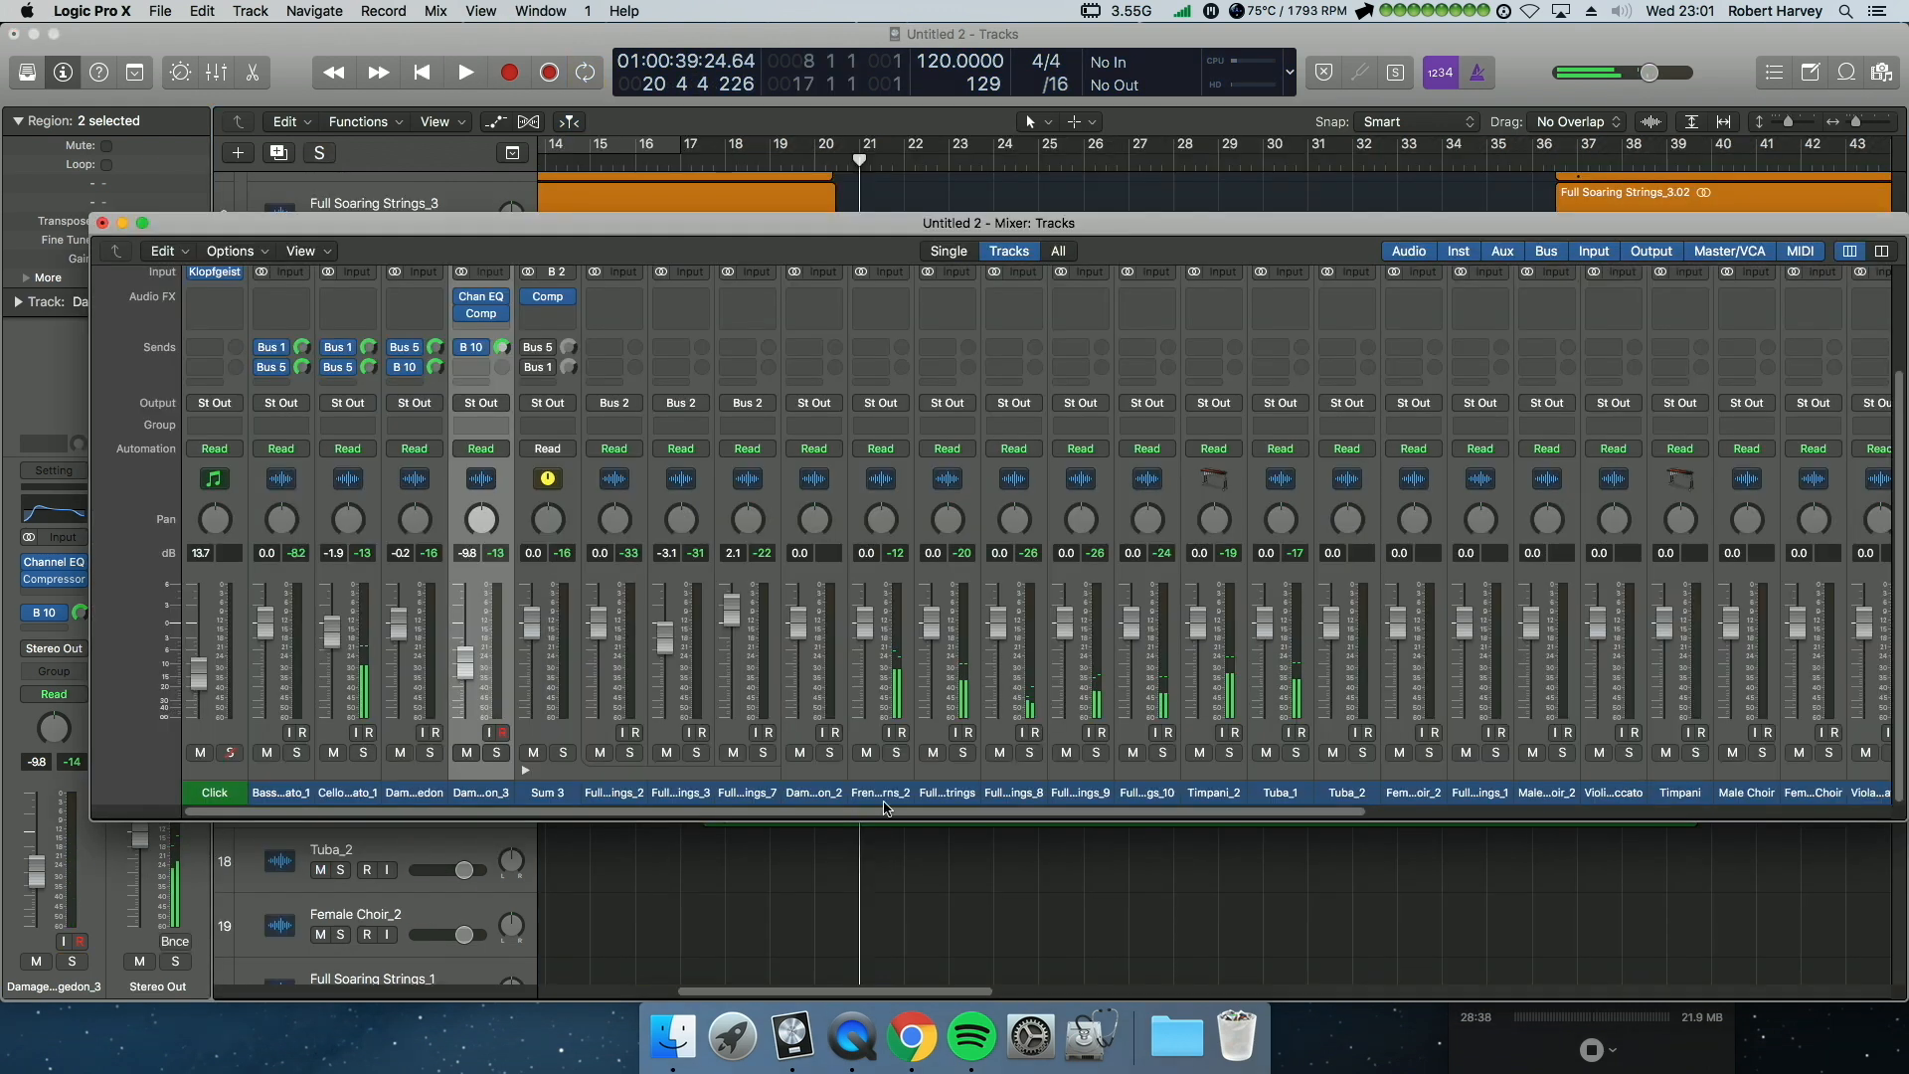
Step: Move the mixer window out of the way and select the Full Soaring Strings, _8, _9 and _10 tracks
drag(906, 227, 883, 822)
click(418, 661)
shift+click(434, 467)
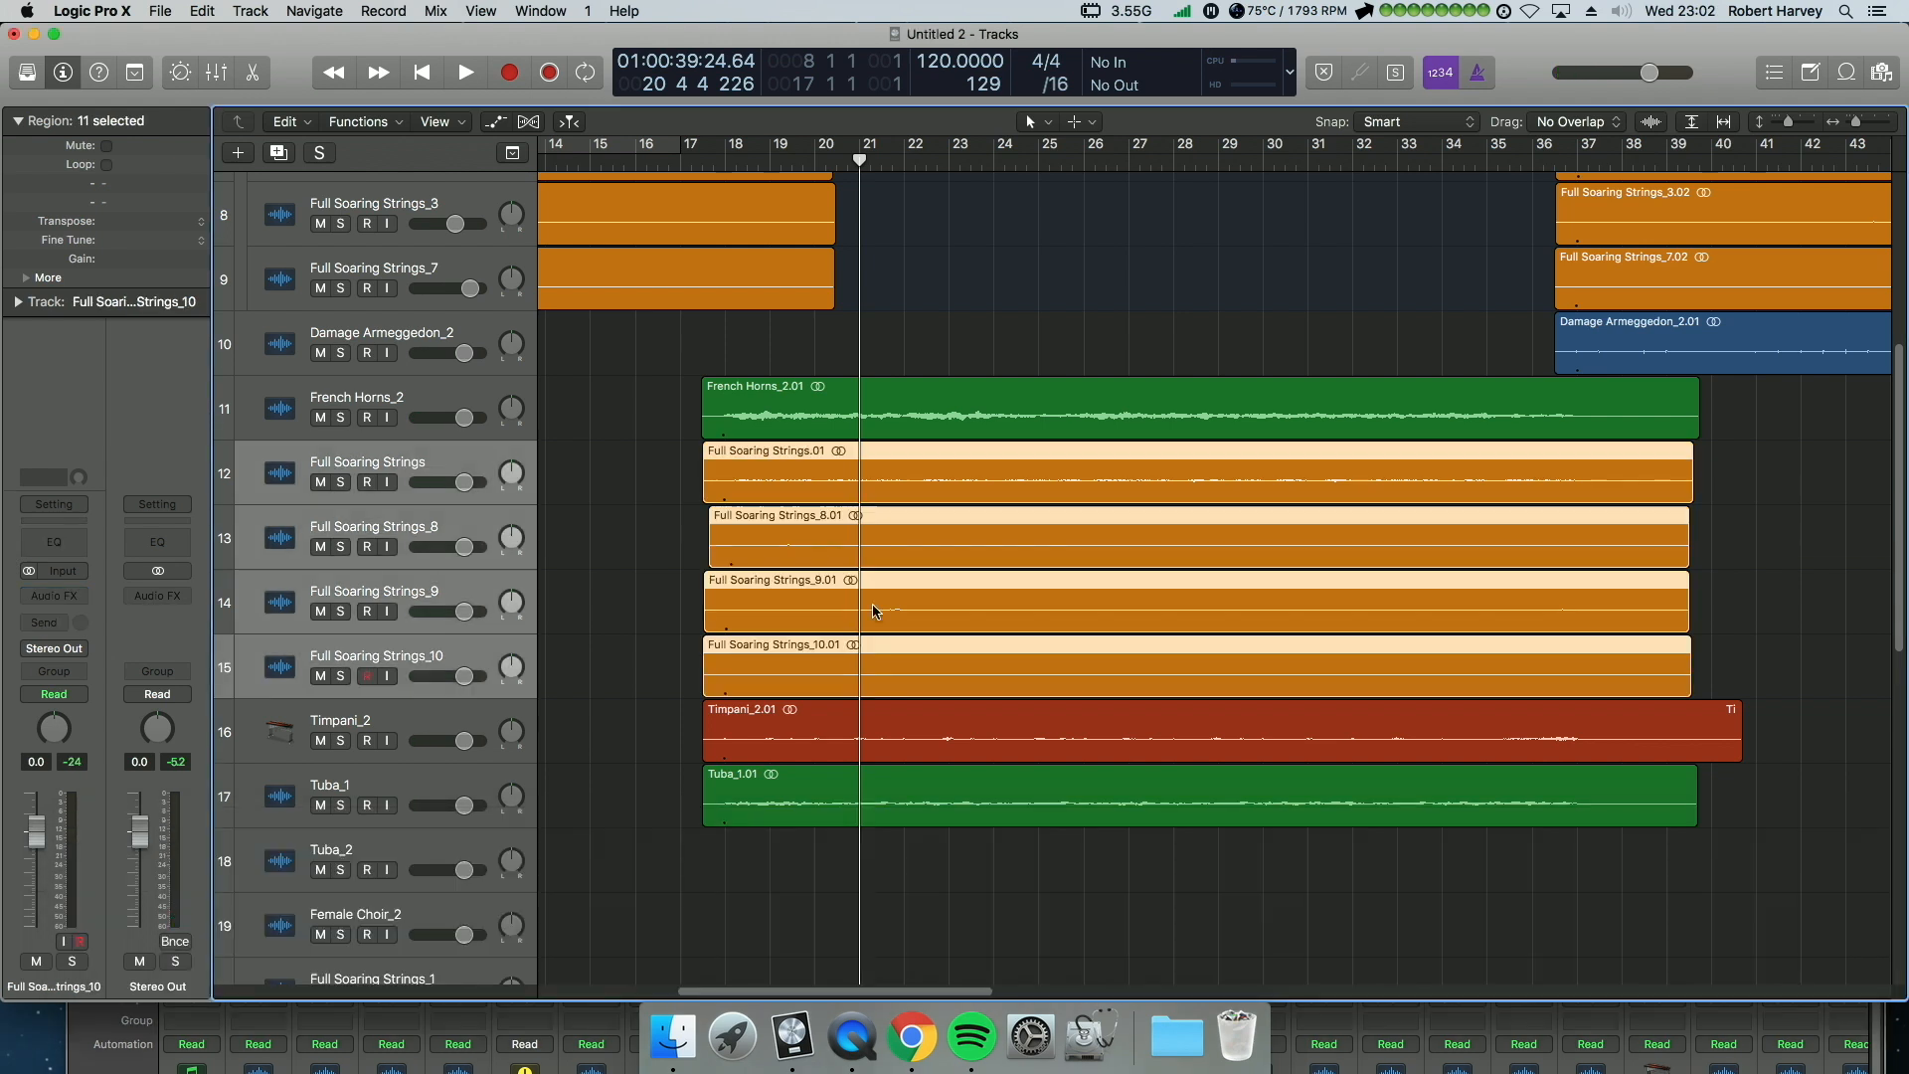
key(super+2)
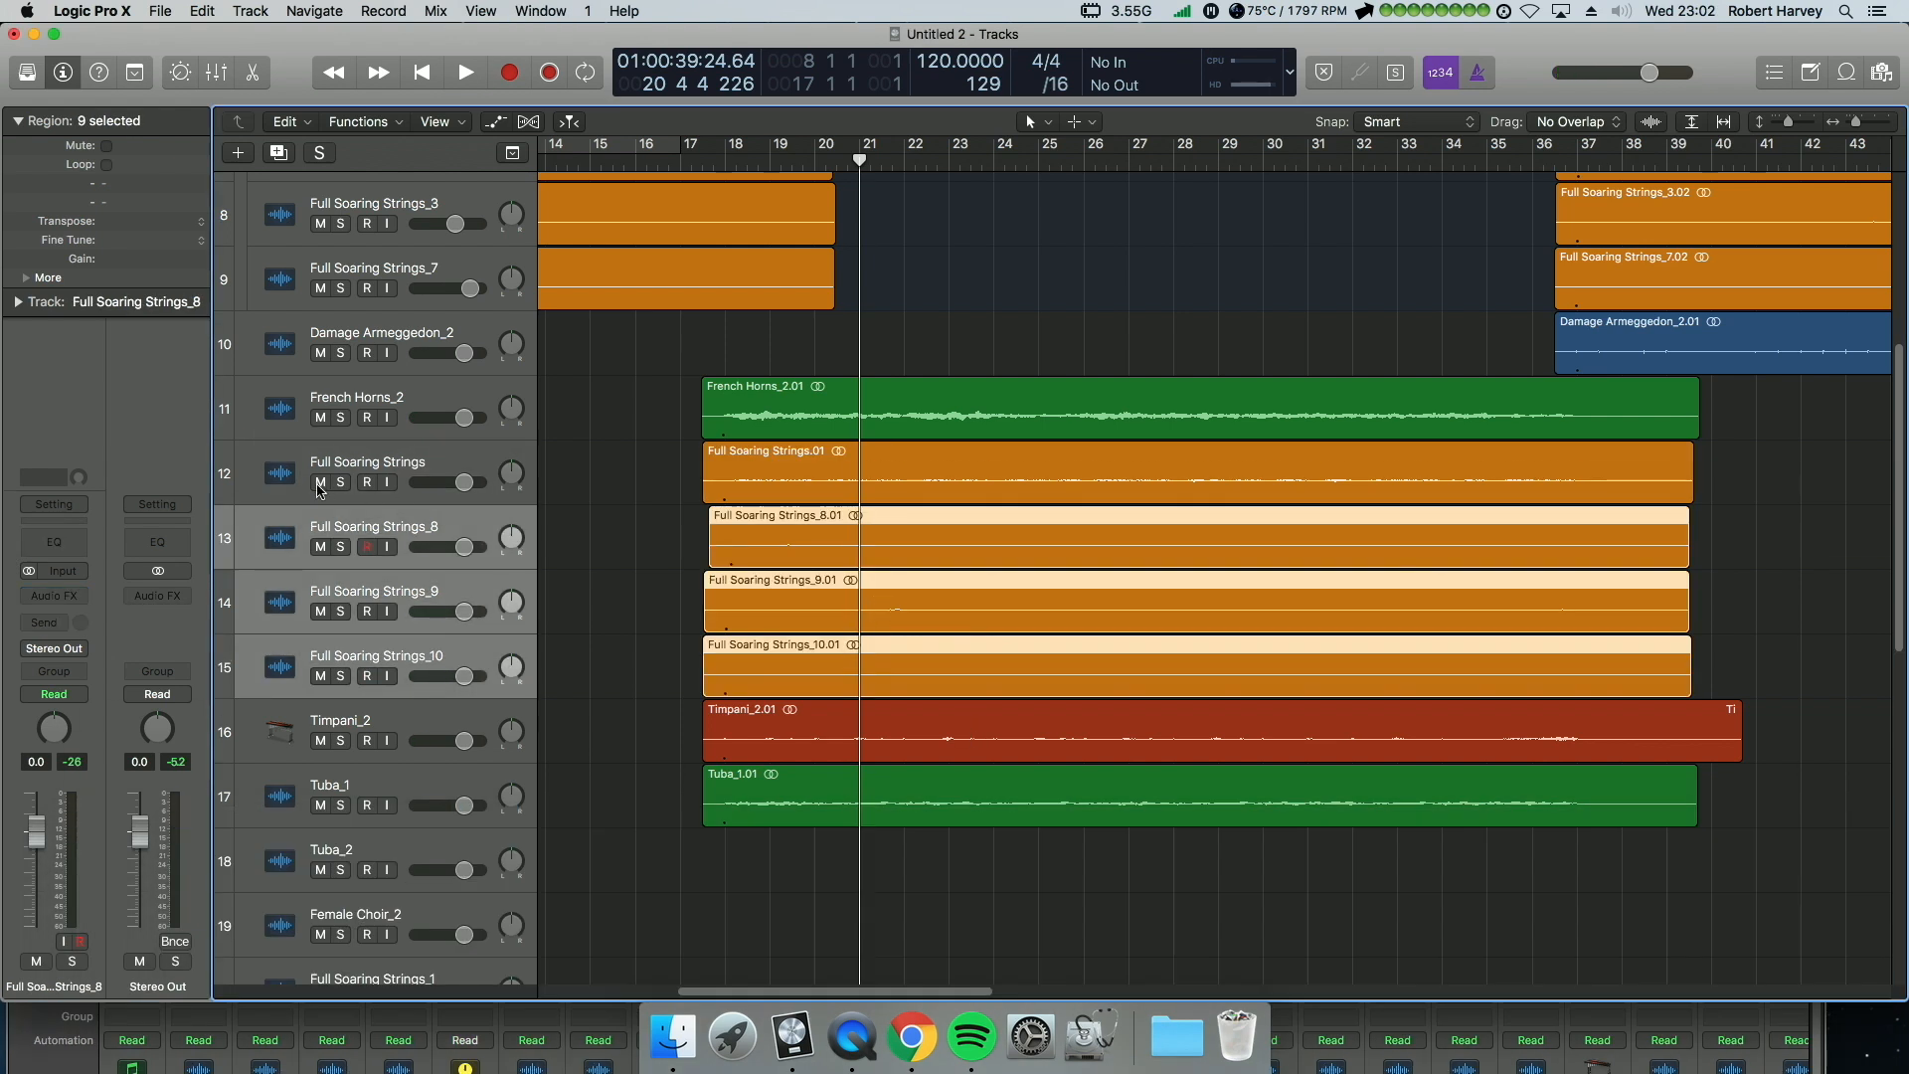
Step: Start playback and audition the Full Soaring Strings and Full Soaring Strings_8 tracks by switching their solos on and off
key(space)
click(340, 483)
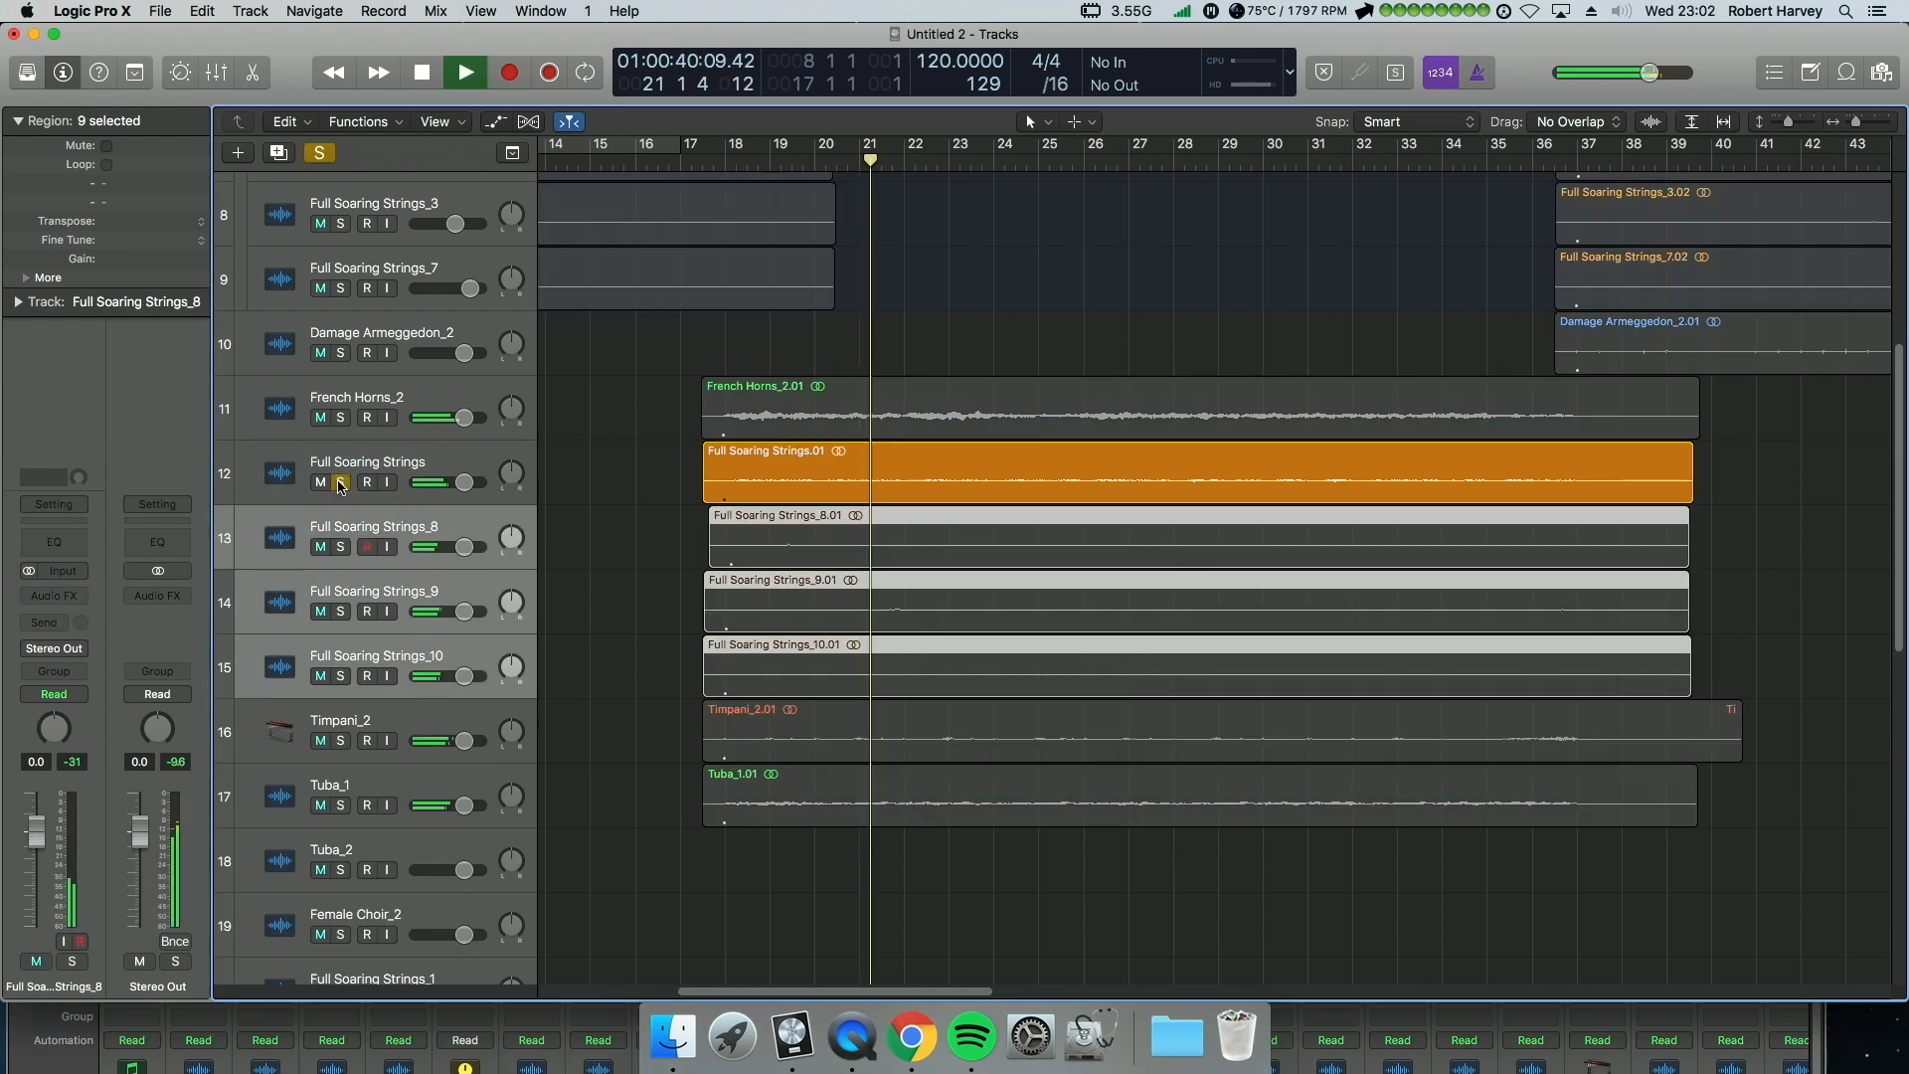
click(340, 483)
click(340, 545)
click(340, 546)
click(340, 546)
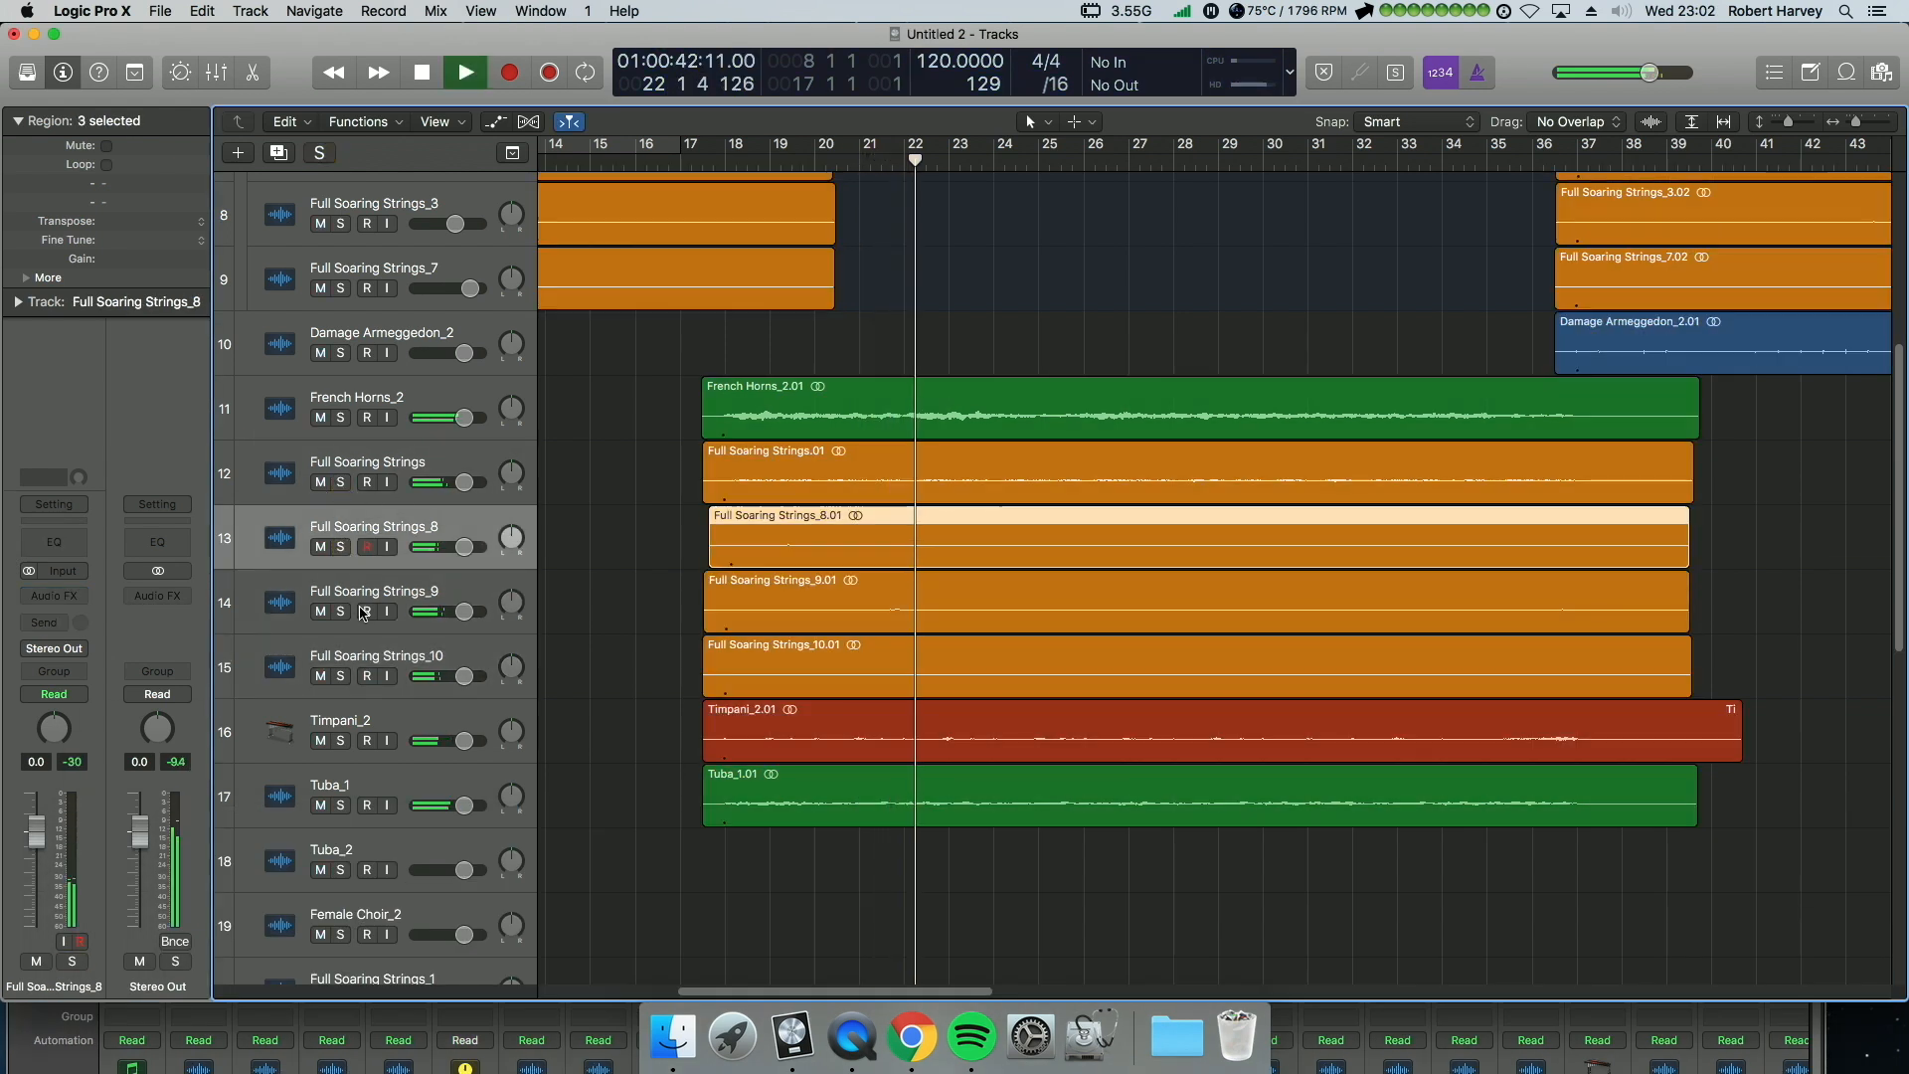
Step: Solo Full Soaring Strings_8, _9 and _10, move French Horns_2 directly above them and solo it too
drag(340, 545, 343, 675)
click(368, 668)
drag(393, 402, 396, 471)
click(340, 481)
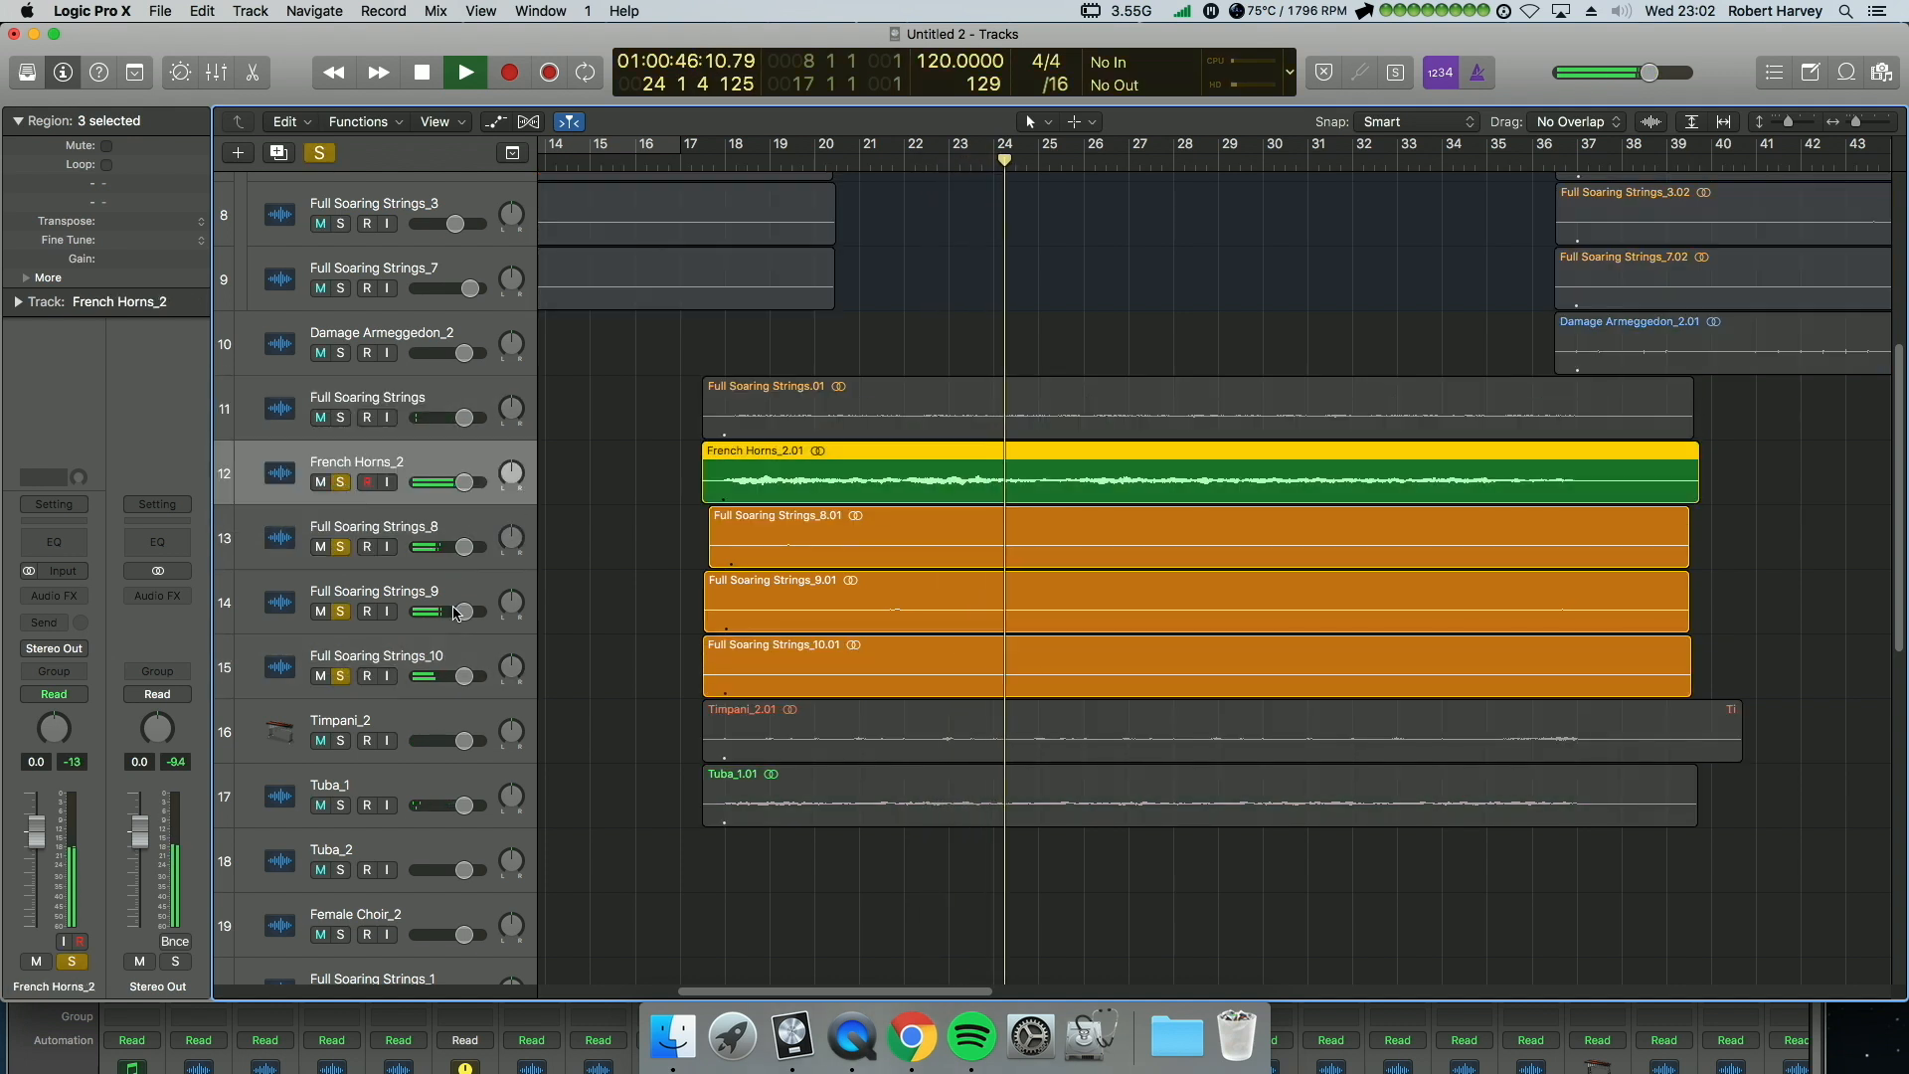
Step: Group French Horns_2 and Full Soaring Strings_8, _9 and _10 into a summing track stack
right_click(416, 463)
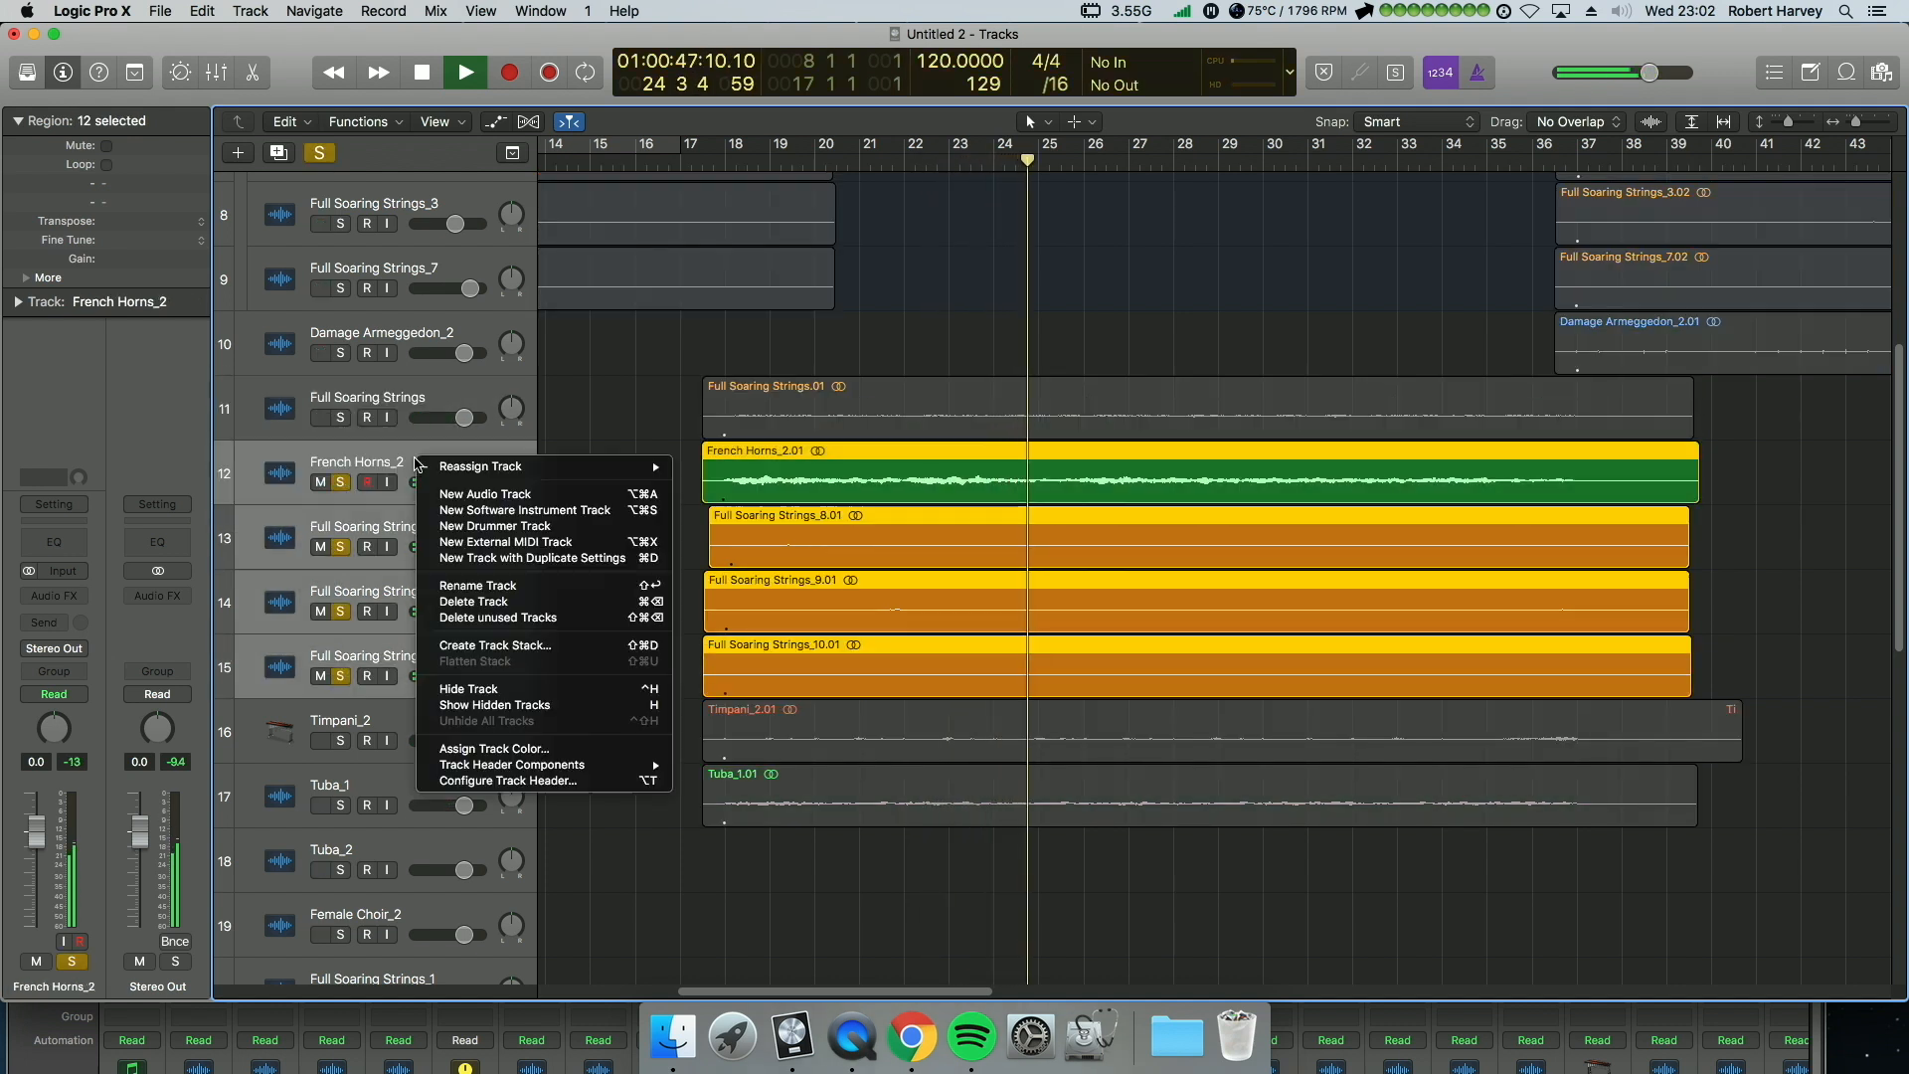
click(571, 646)
key(Return)
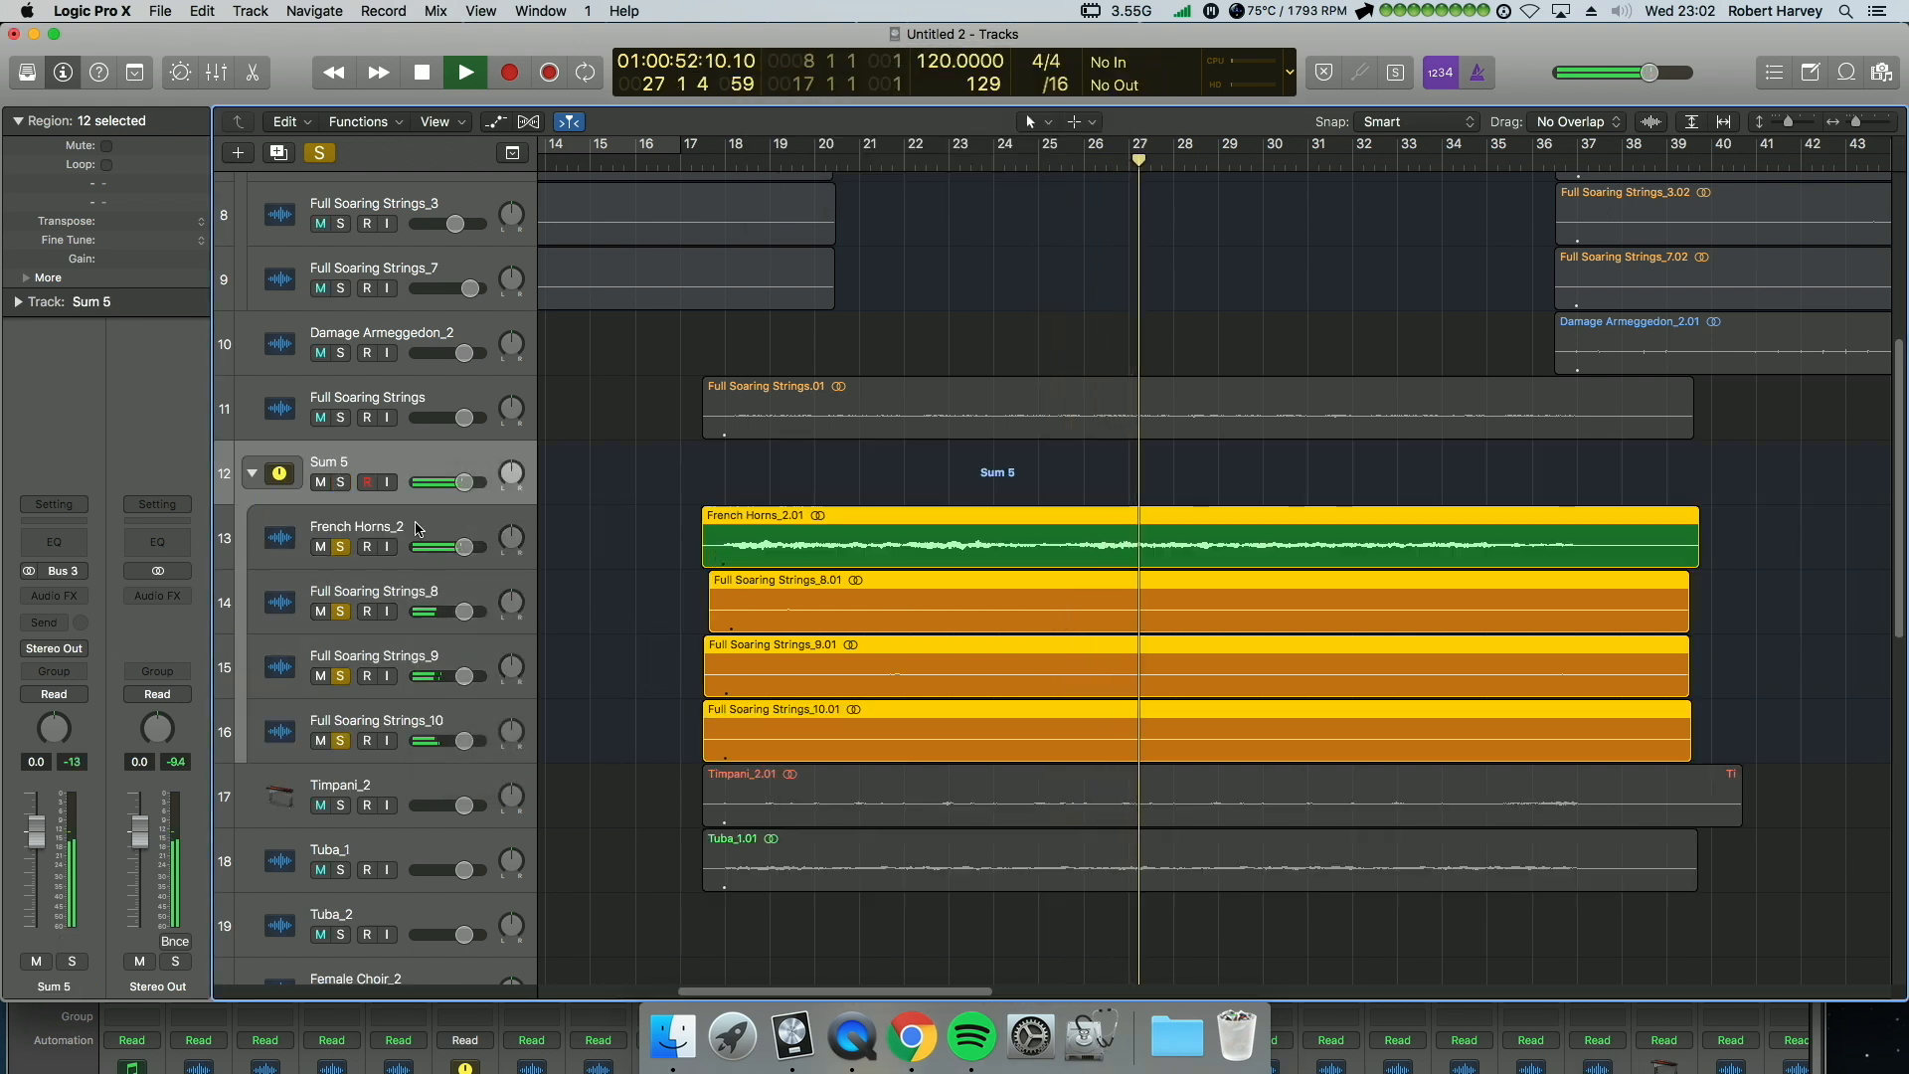
Step: Insert a Vintage FET Compressor on the Sum 5 stack with threshold -26.5 dB, auto gain off and make-up 6.5 dB, then close it
click(77, 600)
mouse_move(99, 634)
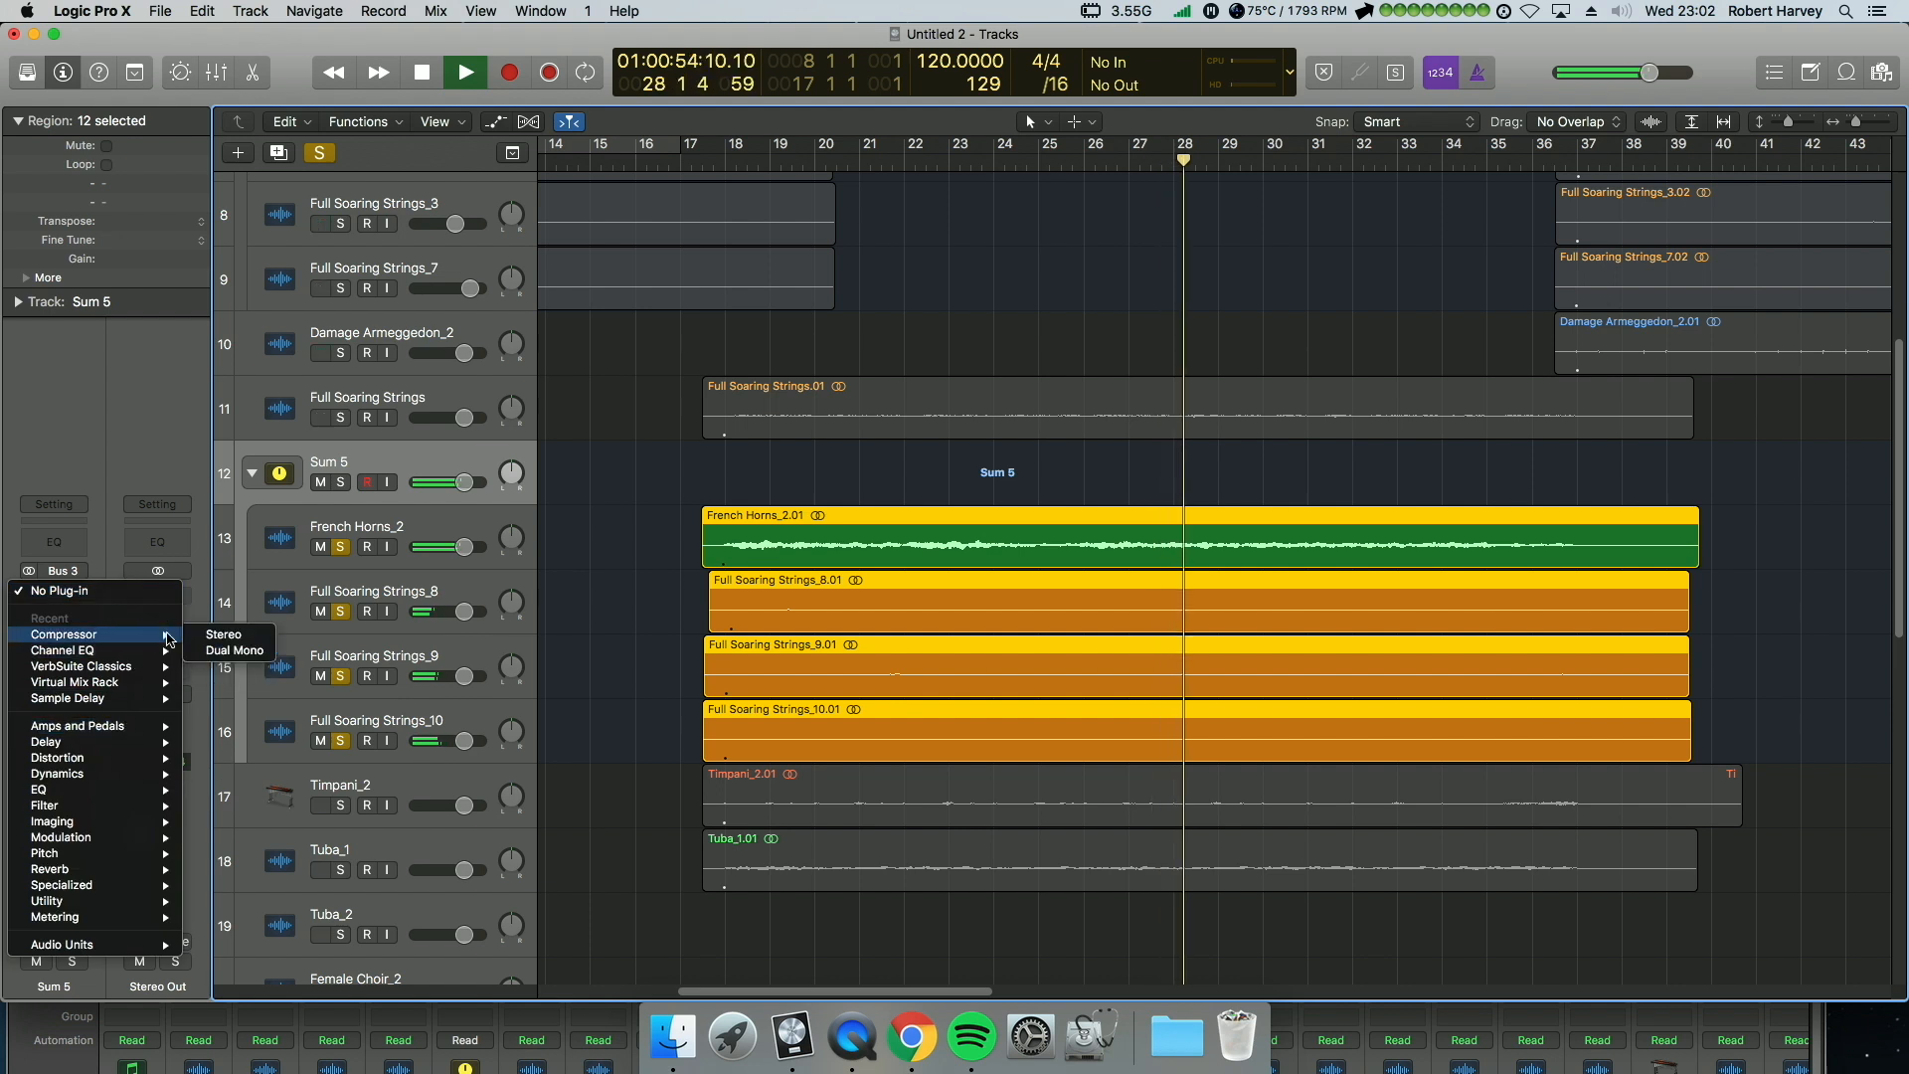
click(267, 651)
click(659, 207)
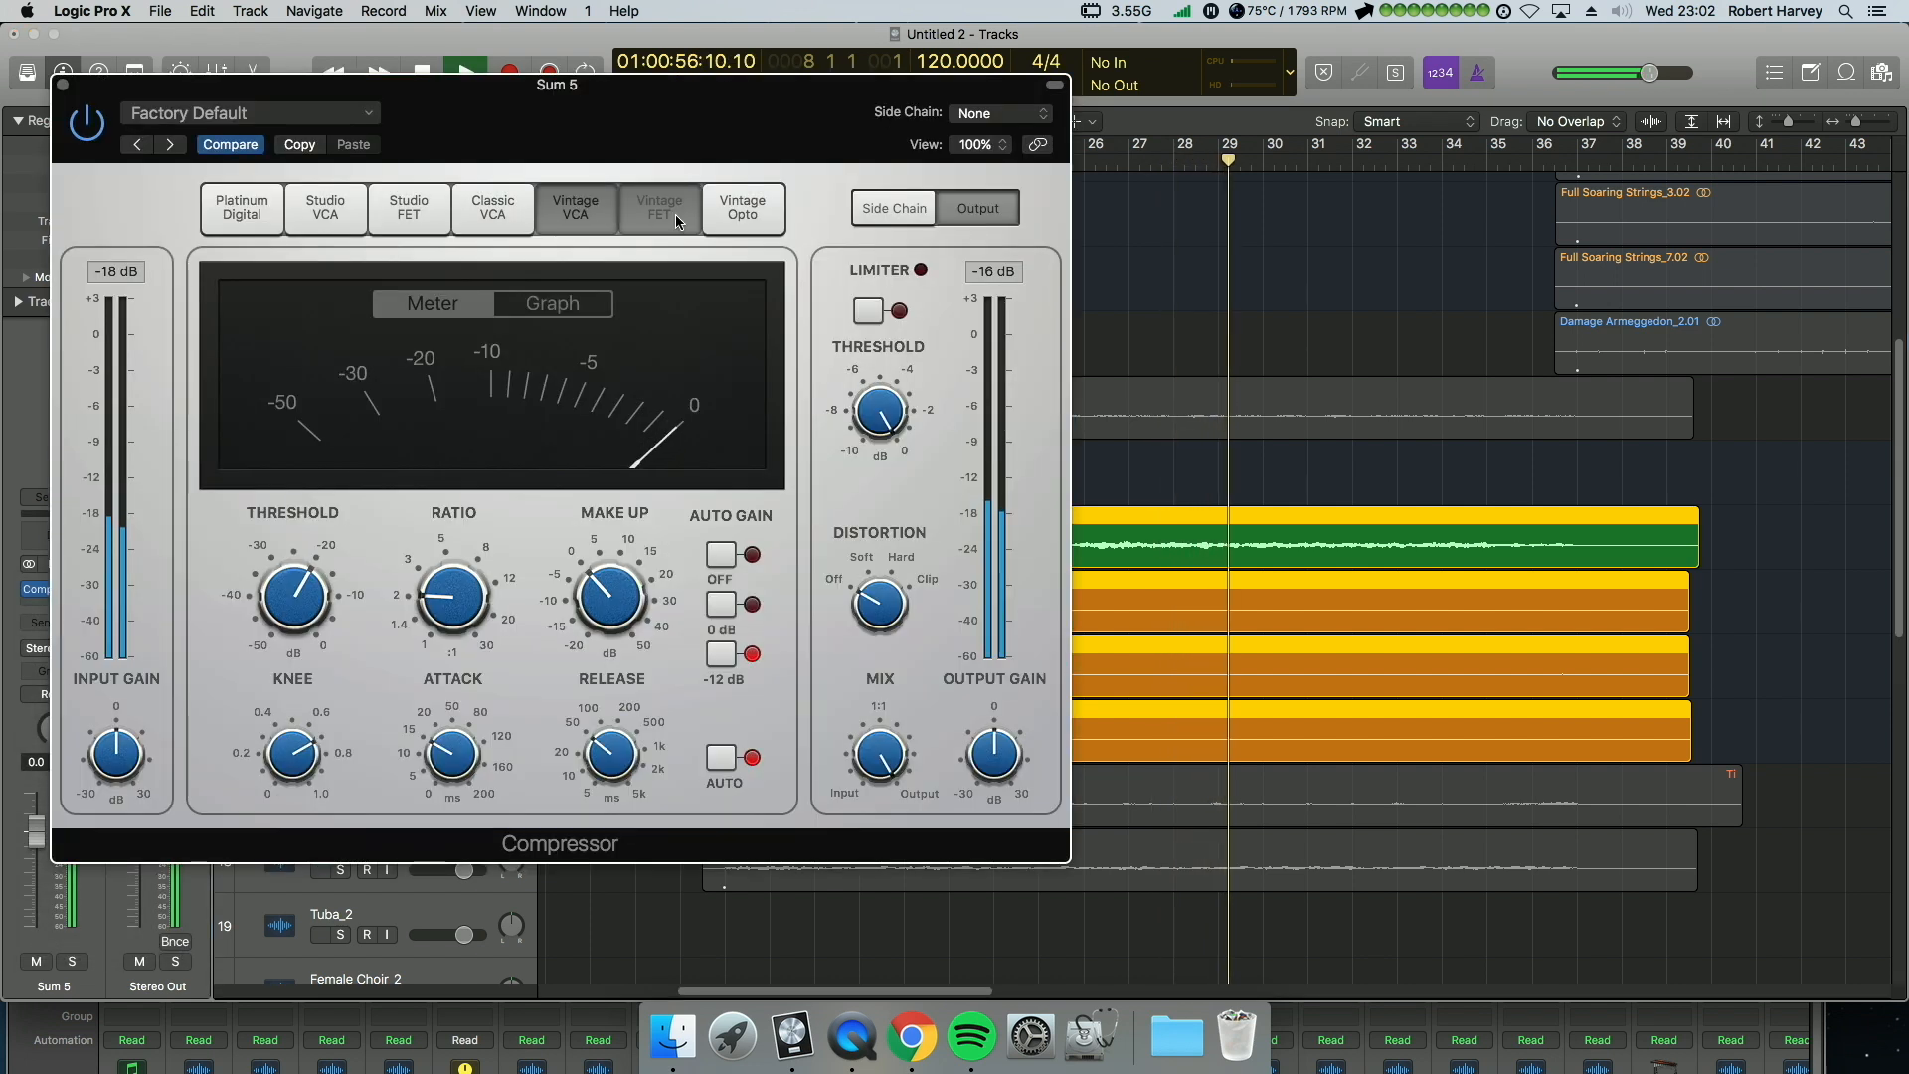
drag(298, 630, 298, 628)
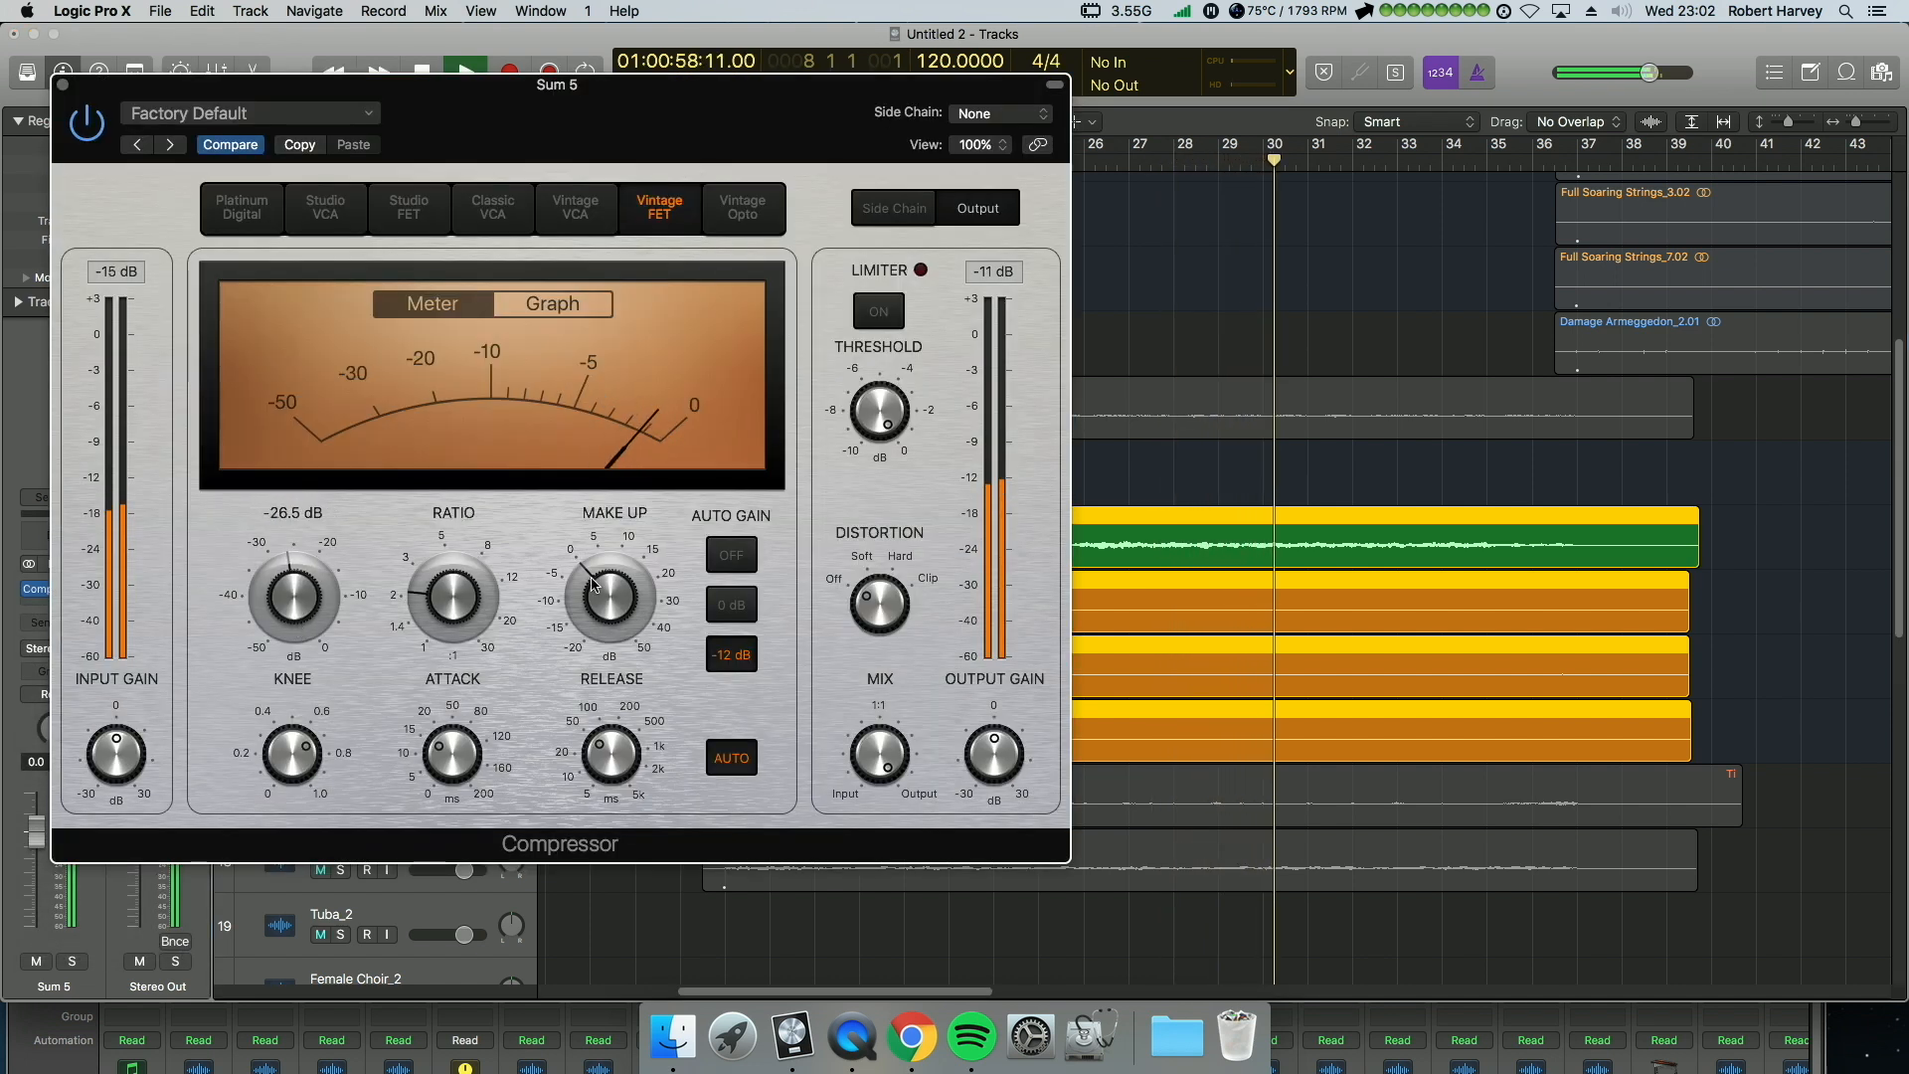
click(731, 555)
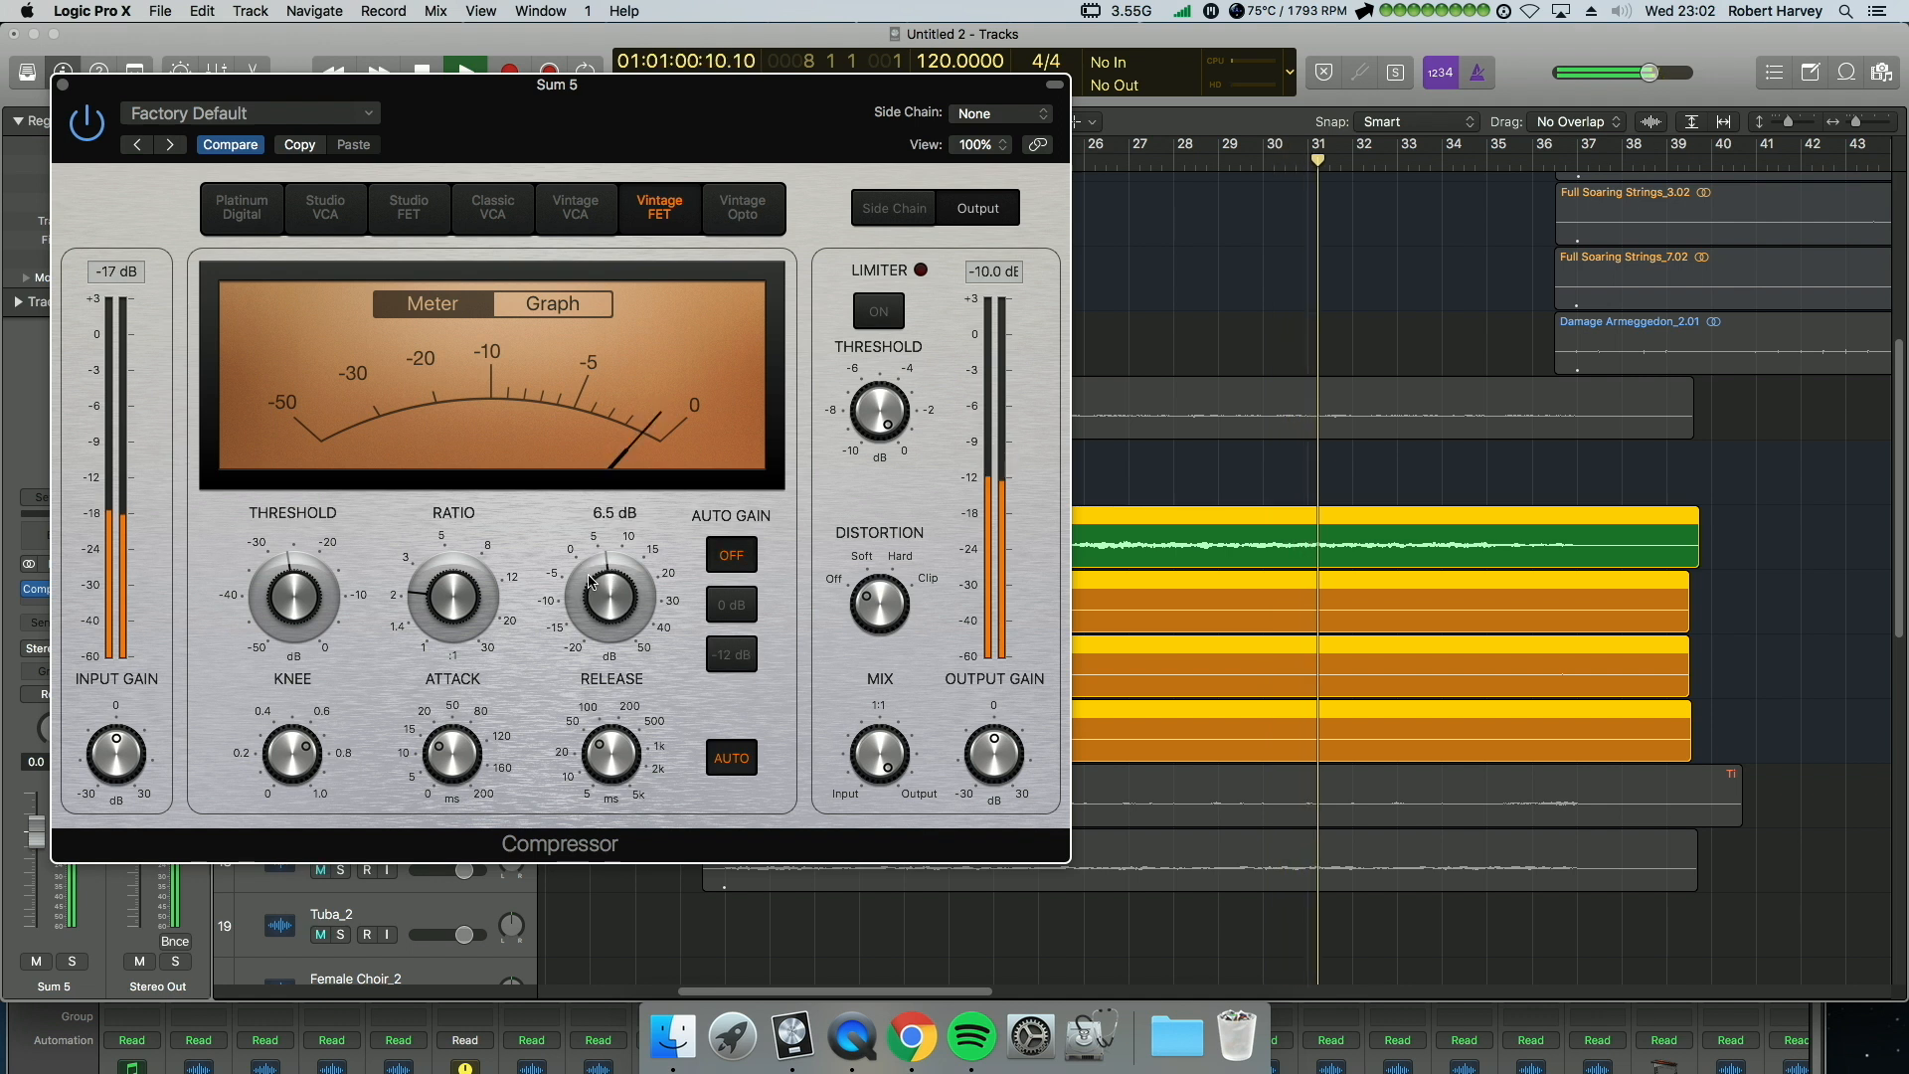
key(super+w)
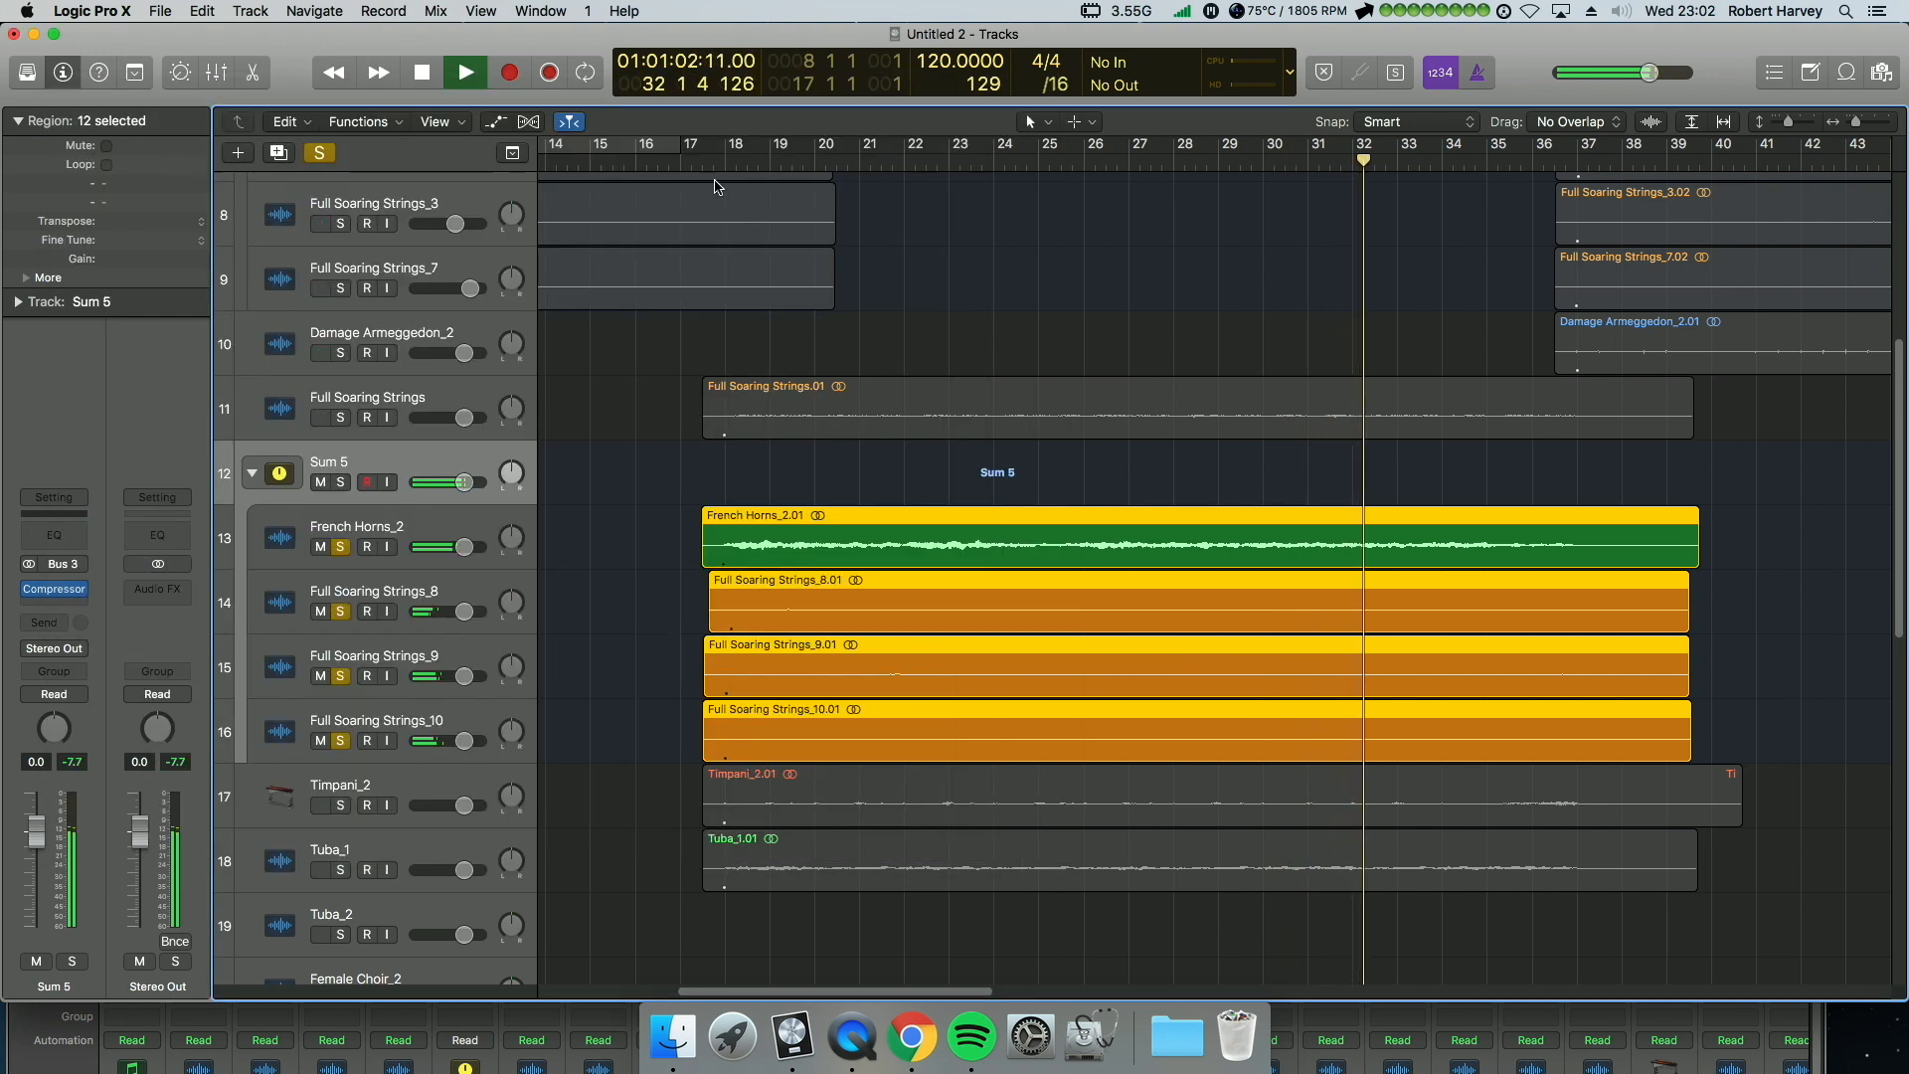
Step: Select Tuba_1 and add a Channel EQ with the low cut enabled at a raised frequency and a boost in the 250 Hz band
scroll(391, 768, down, 2)
click(391, 769)
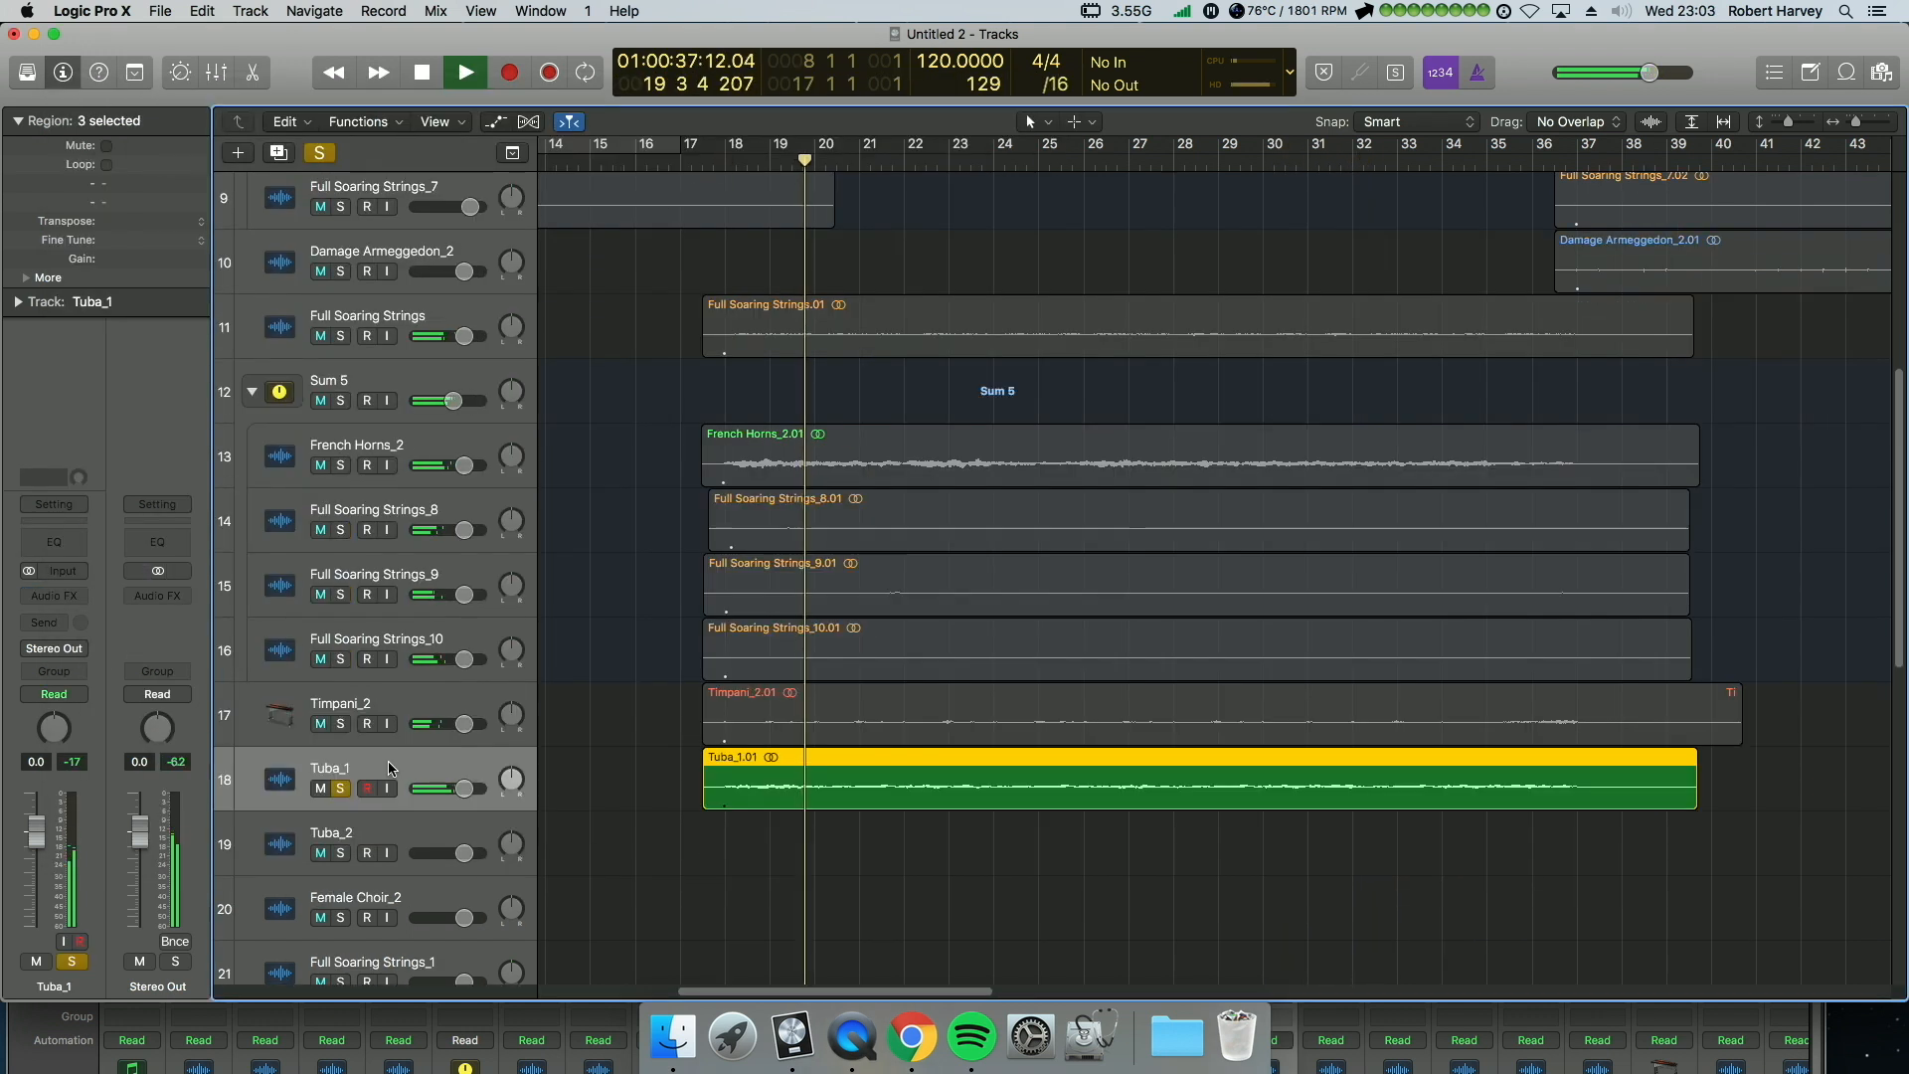
click(75, 548)
click(129, 188)
drag(127, 478, 128, 438)
drag(480, 496, 480, 472)
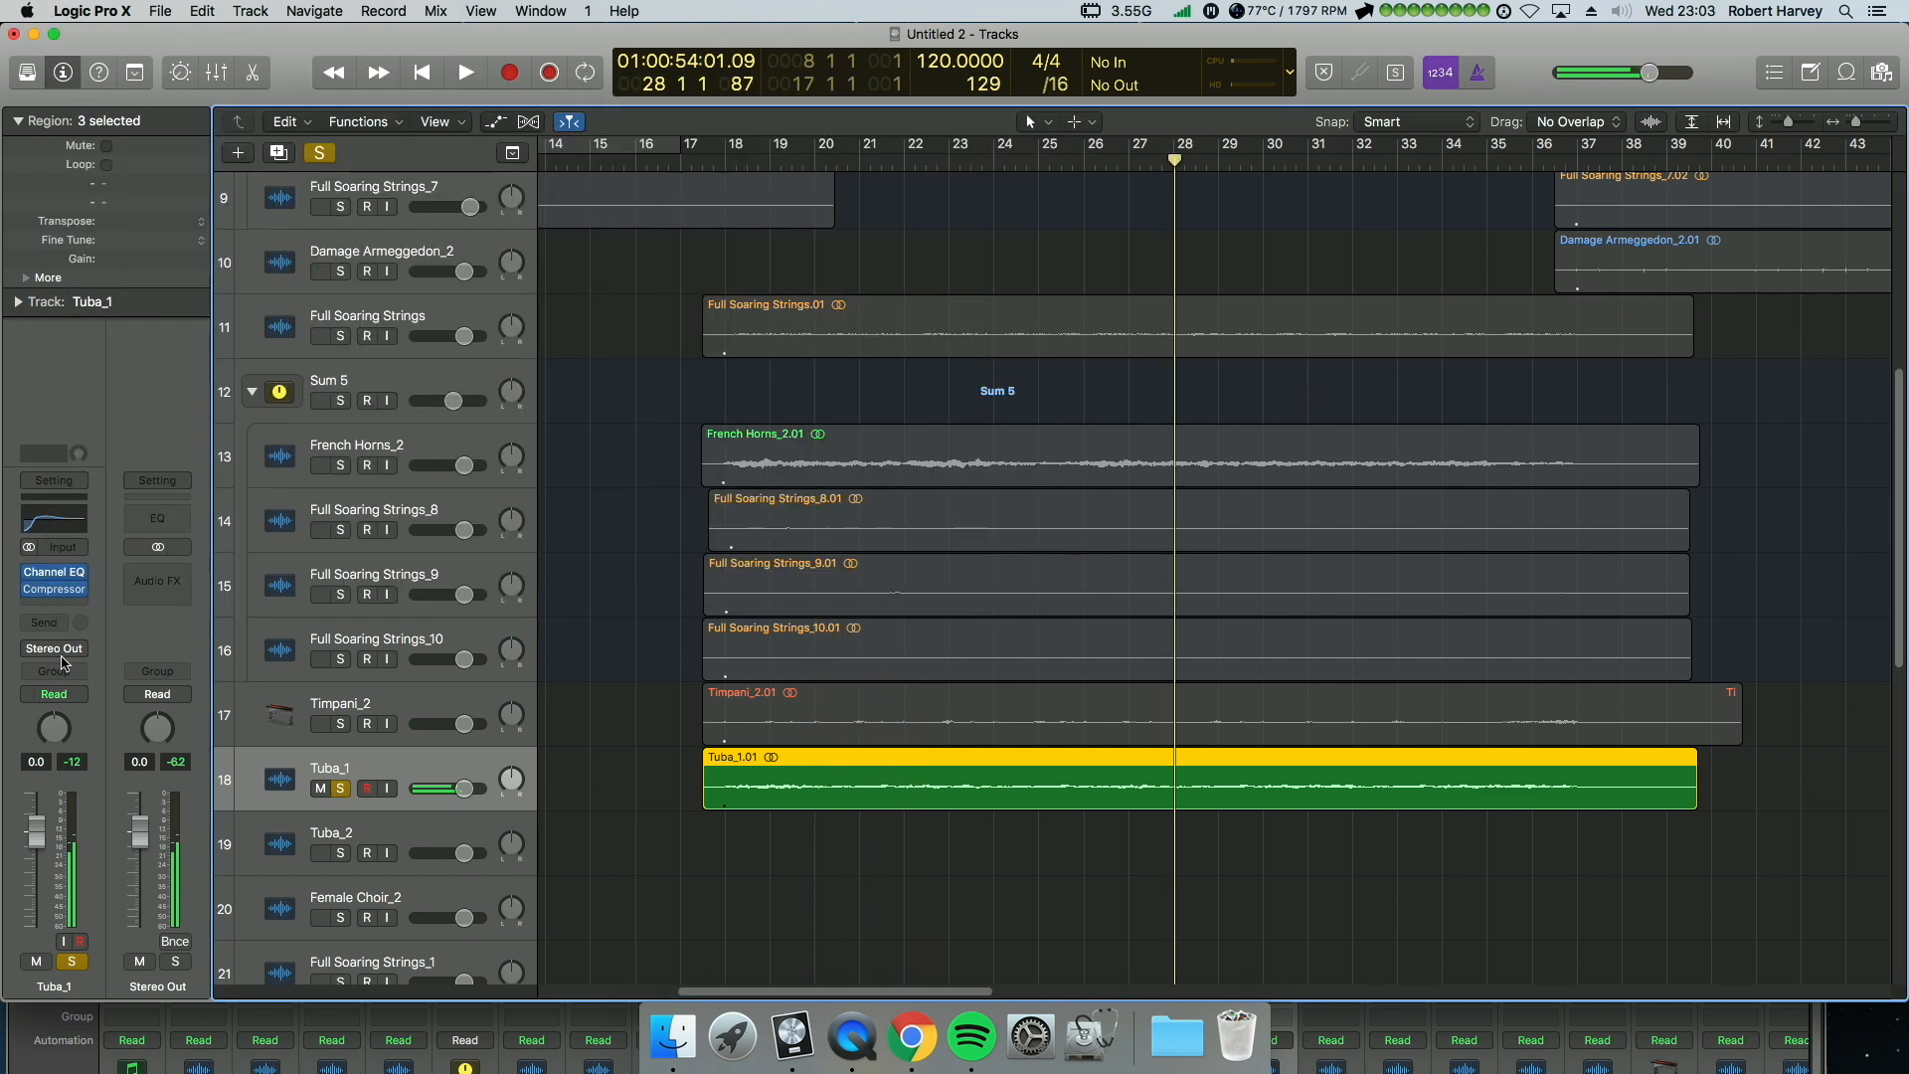
Step: Add a send from Tuba_1 to the unused Bus 12
click(54, 624)
mouse_move(70, 708)
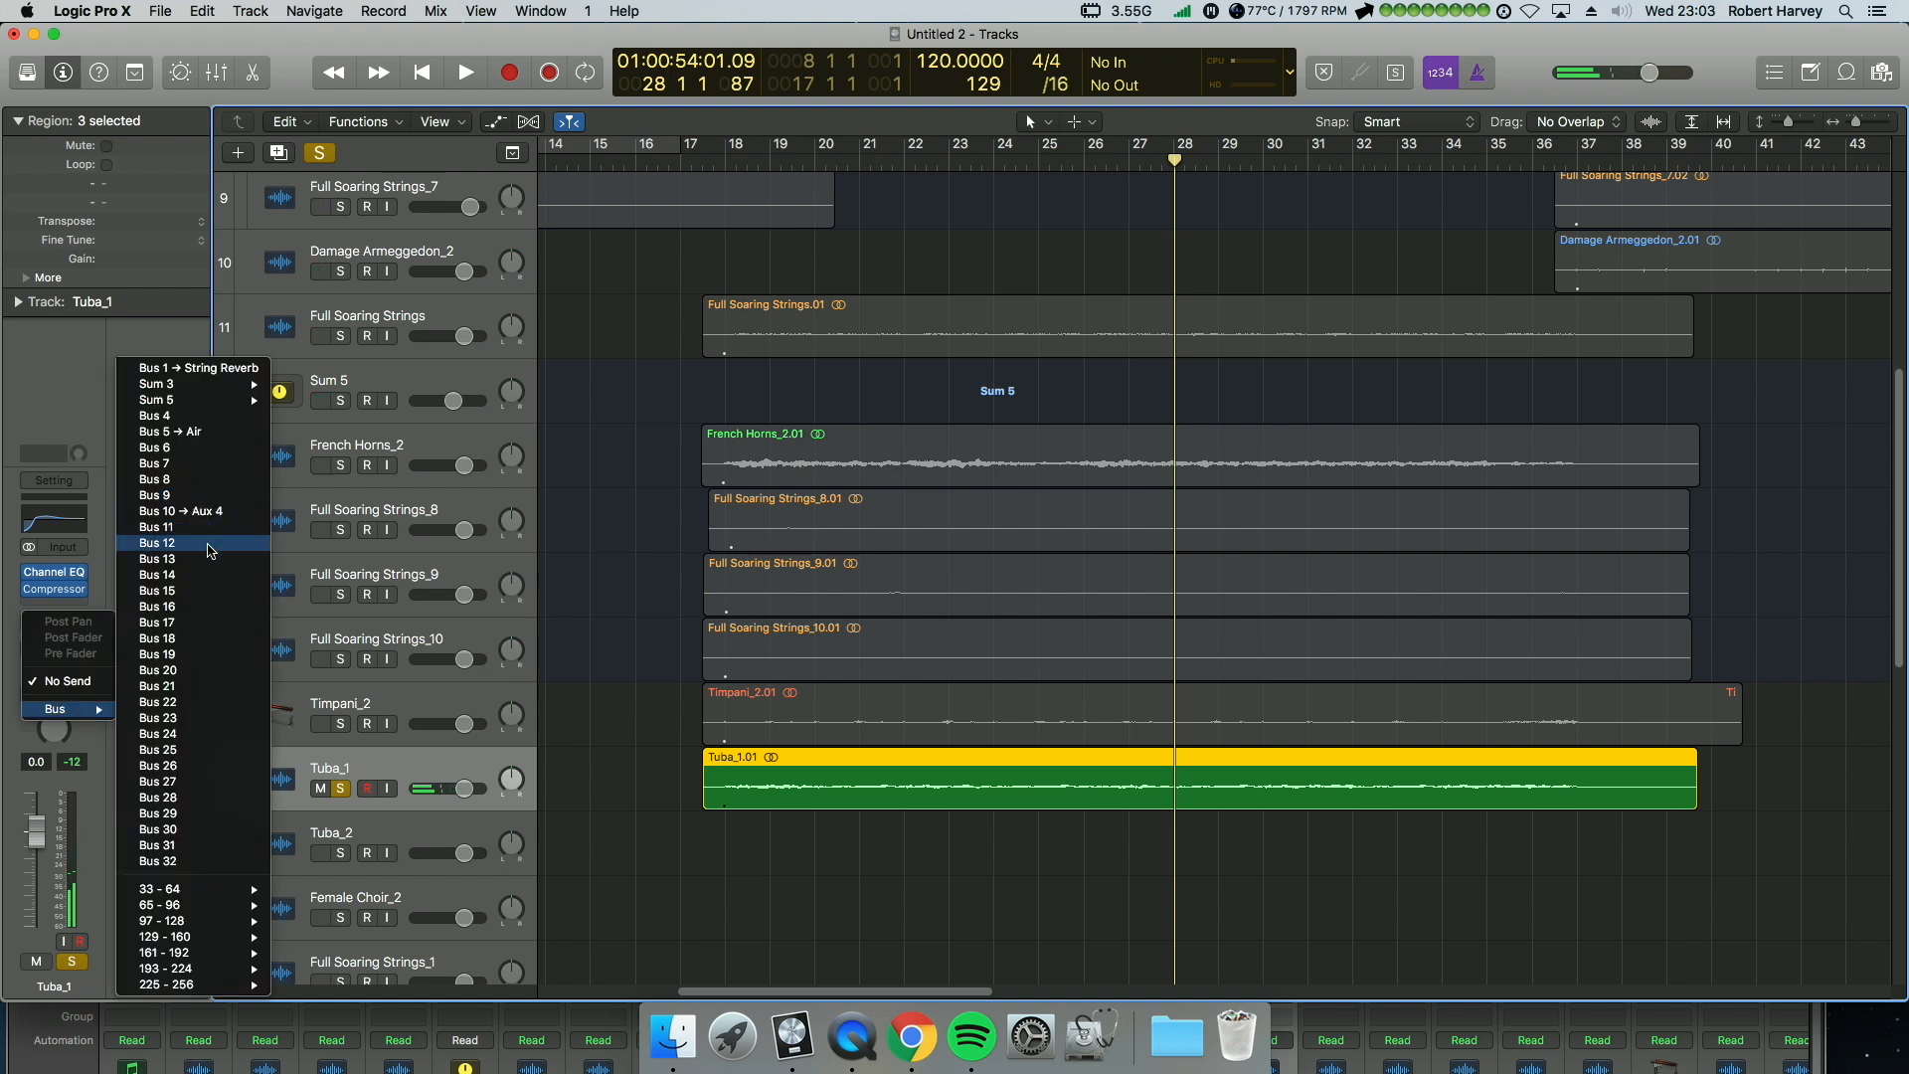
click(209, 549)
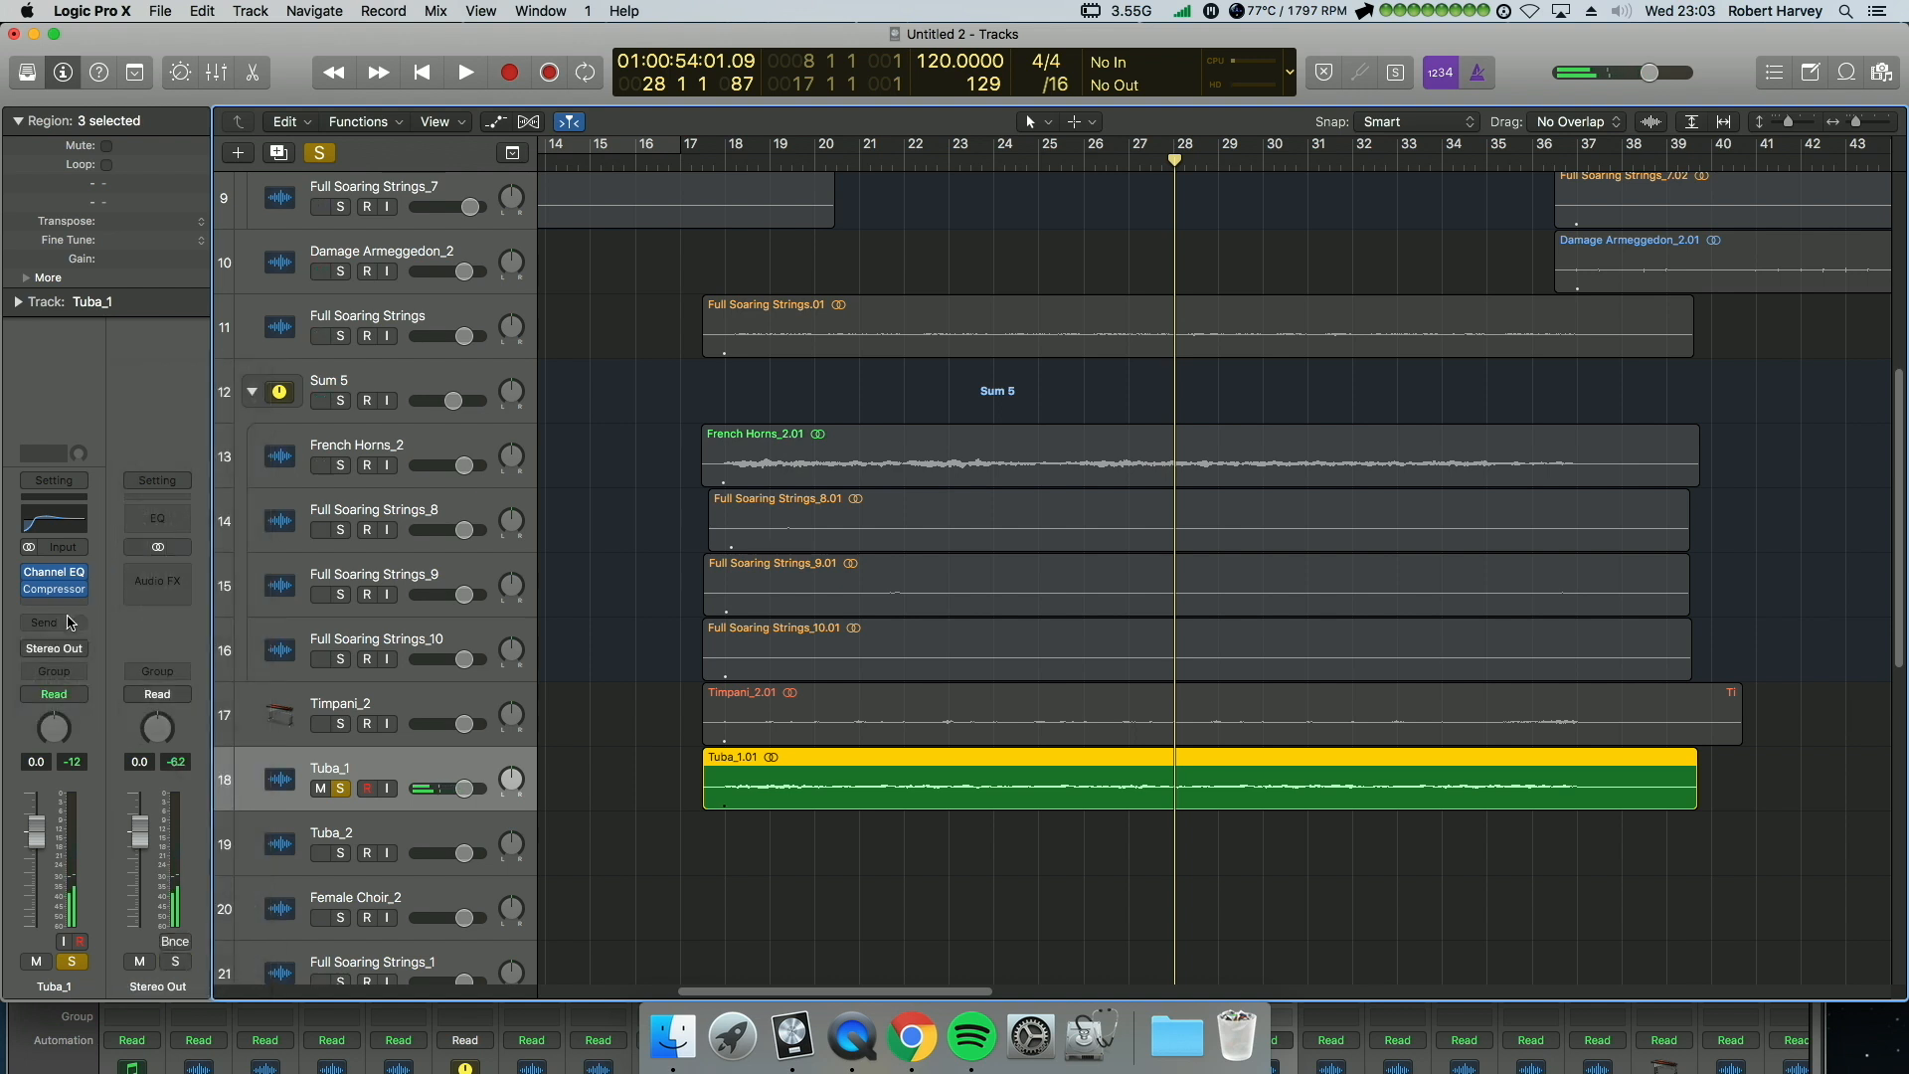
Step: Insert a Compressor on Aux 6, the Bus 12 return, using the Studio FET model with threshold -35.0 dB
click(186, 564)
mouse_move(241, 655)
click(300, 602)
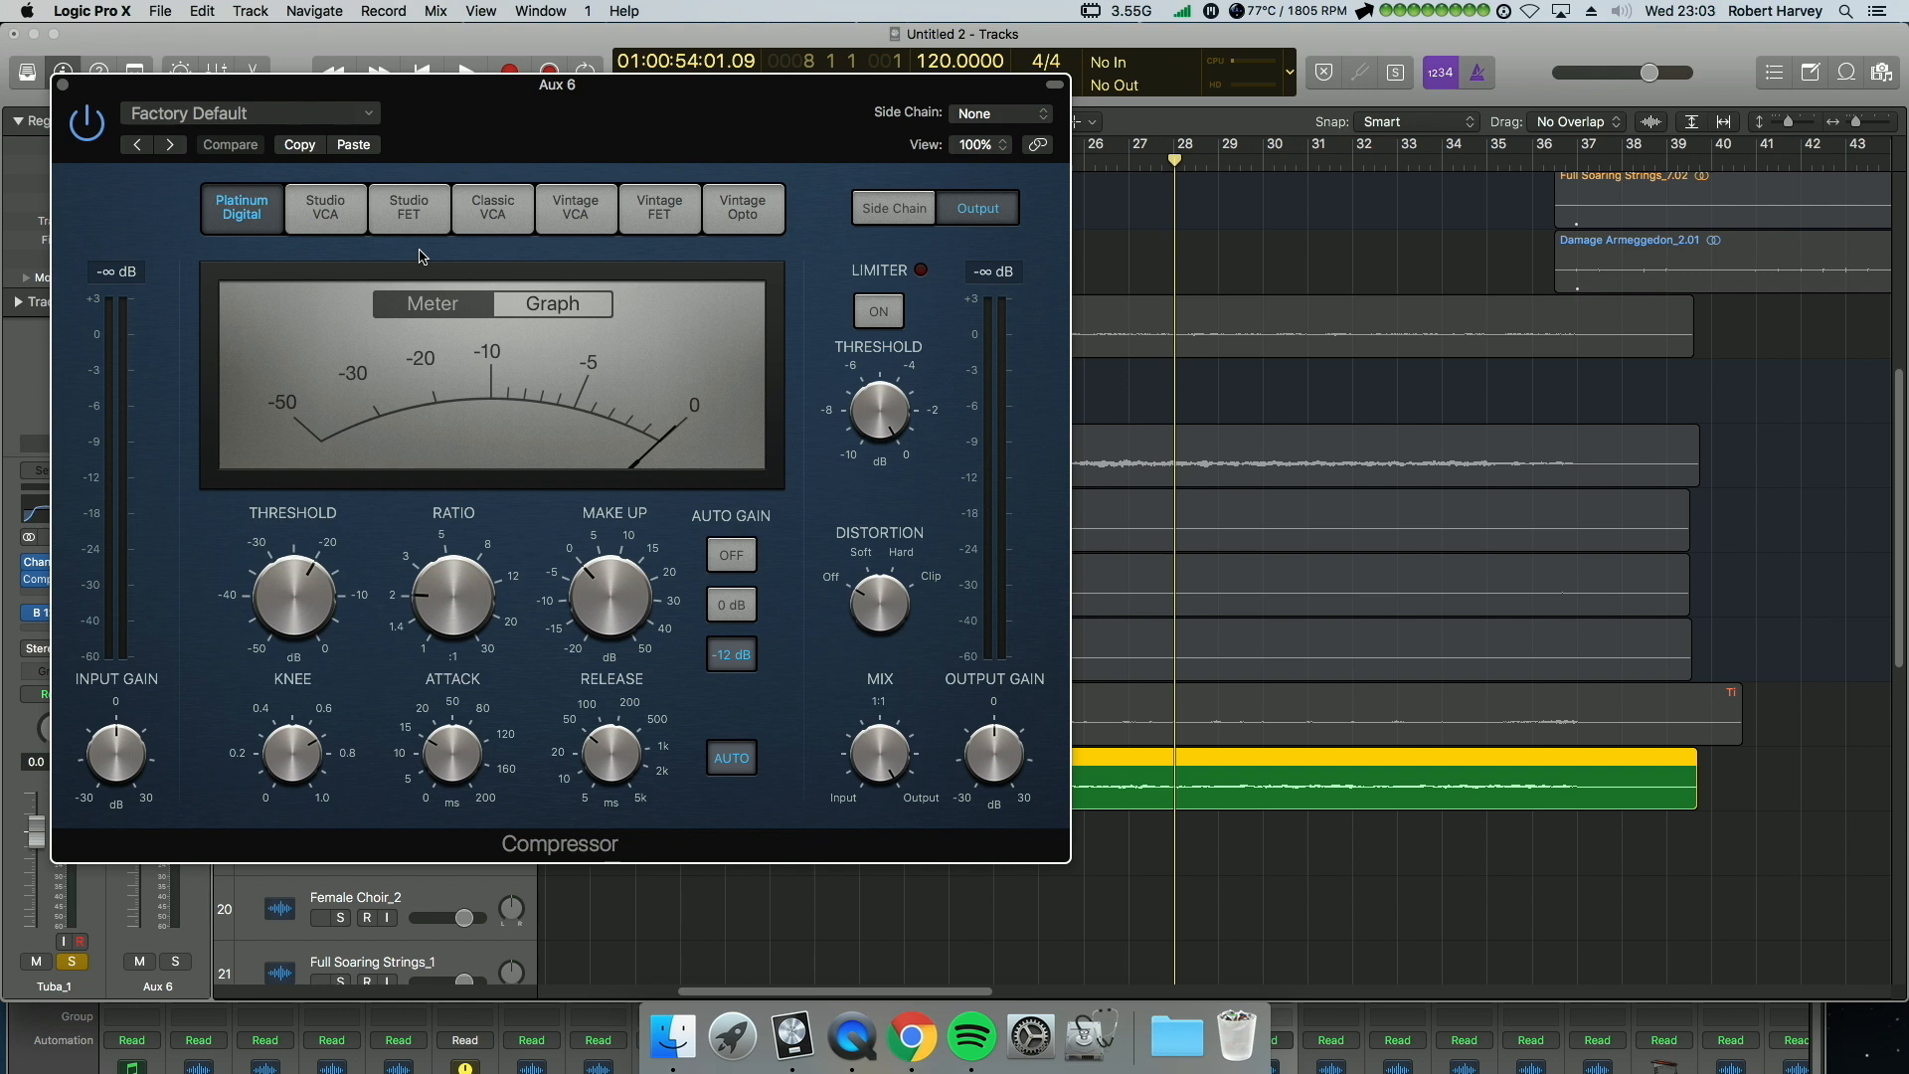
click(384, 211)
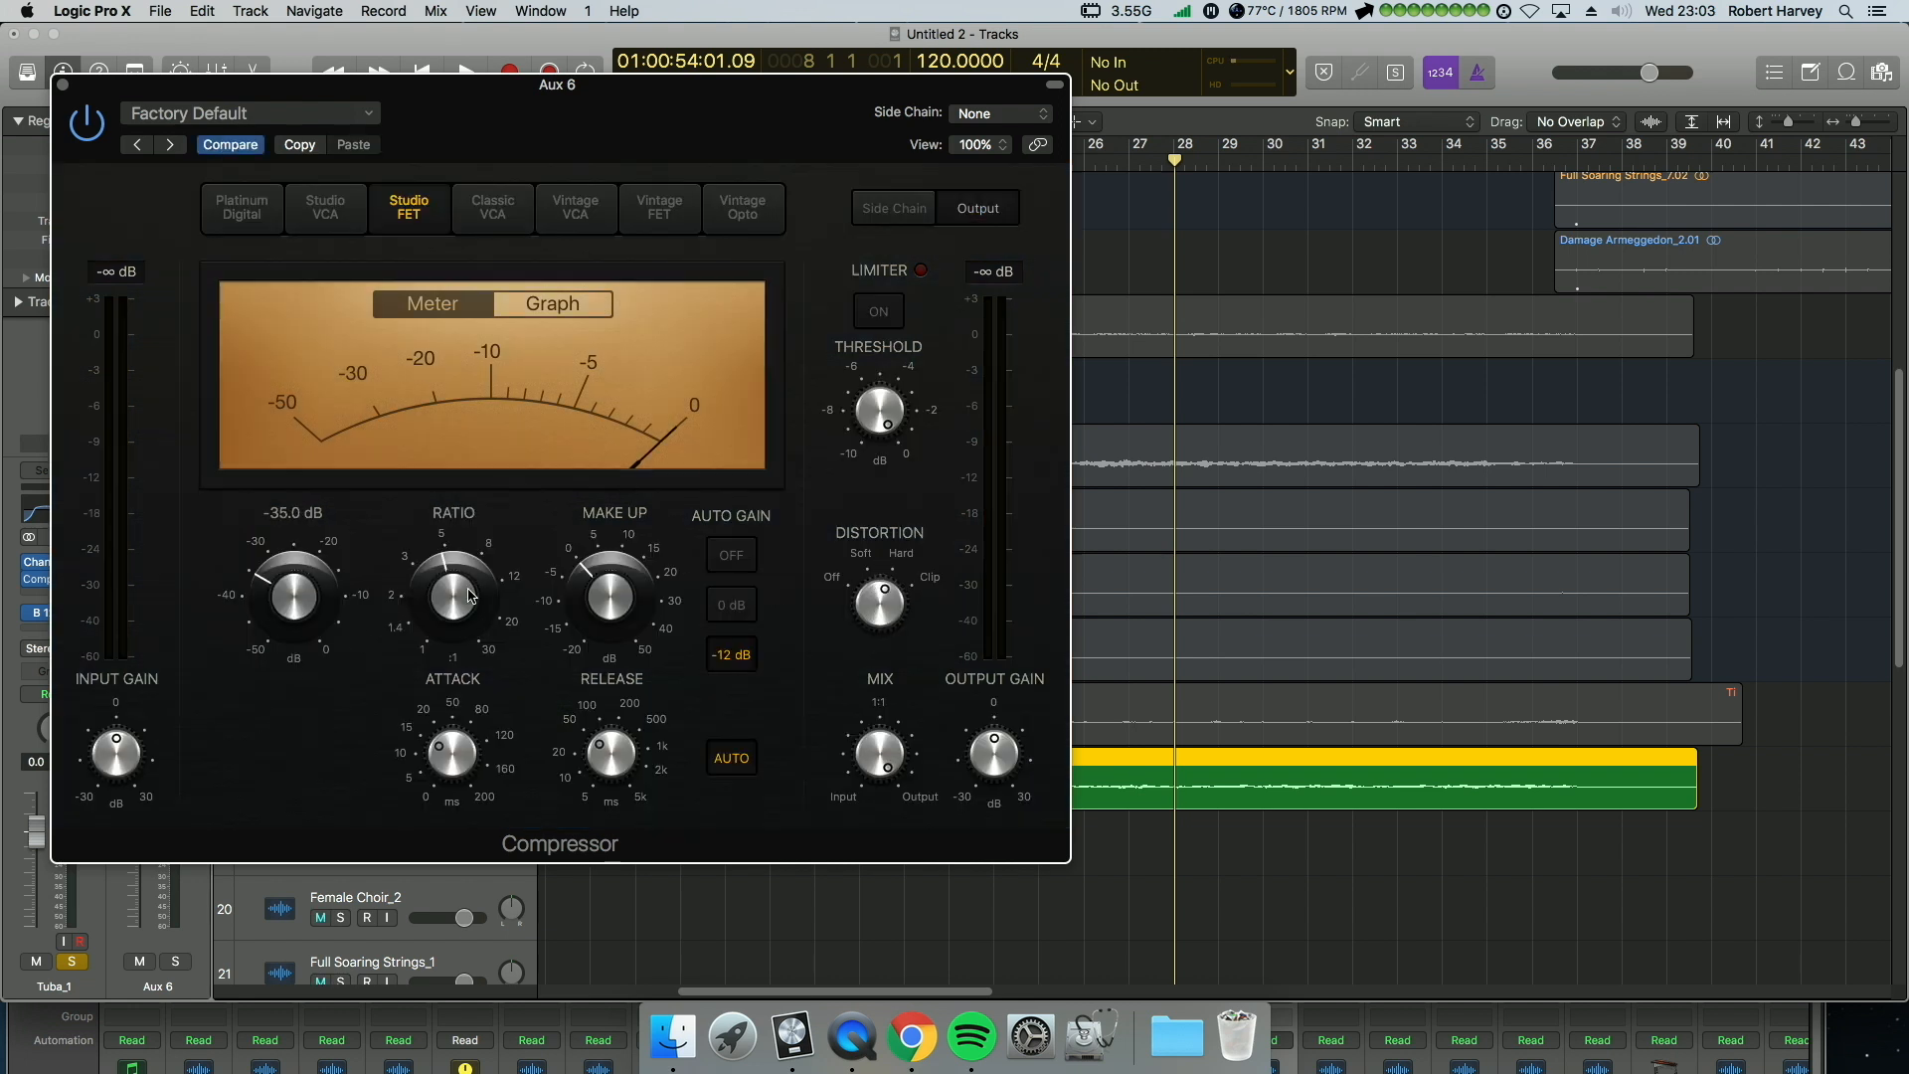
Step: Move the Compressor window clear of the channel strips, start playback and lower the Aux 6 fader
drag(675, 111, 1097, 62)
key(space)
drag(148, 817, 134, 913)
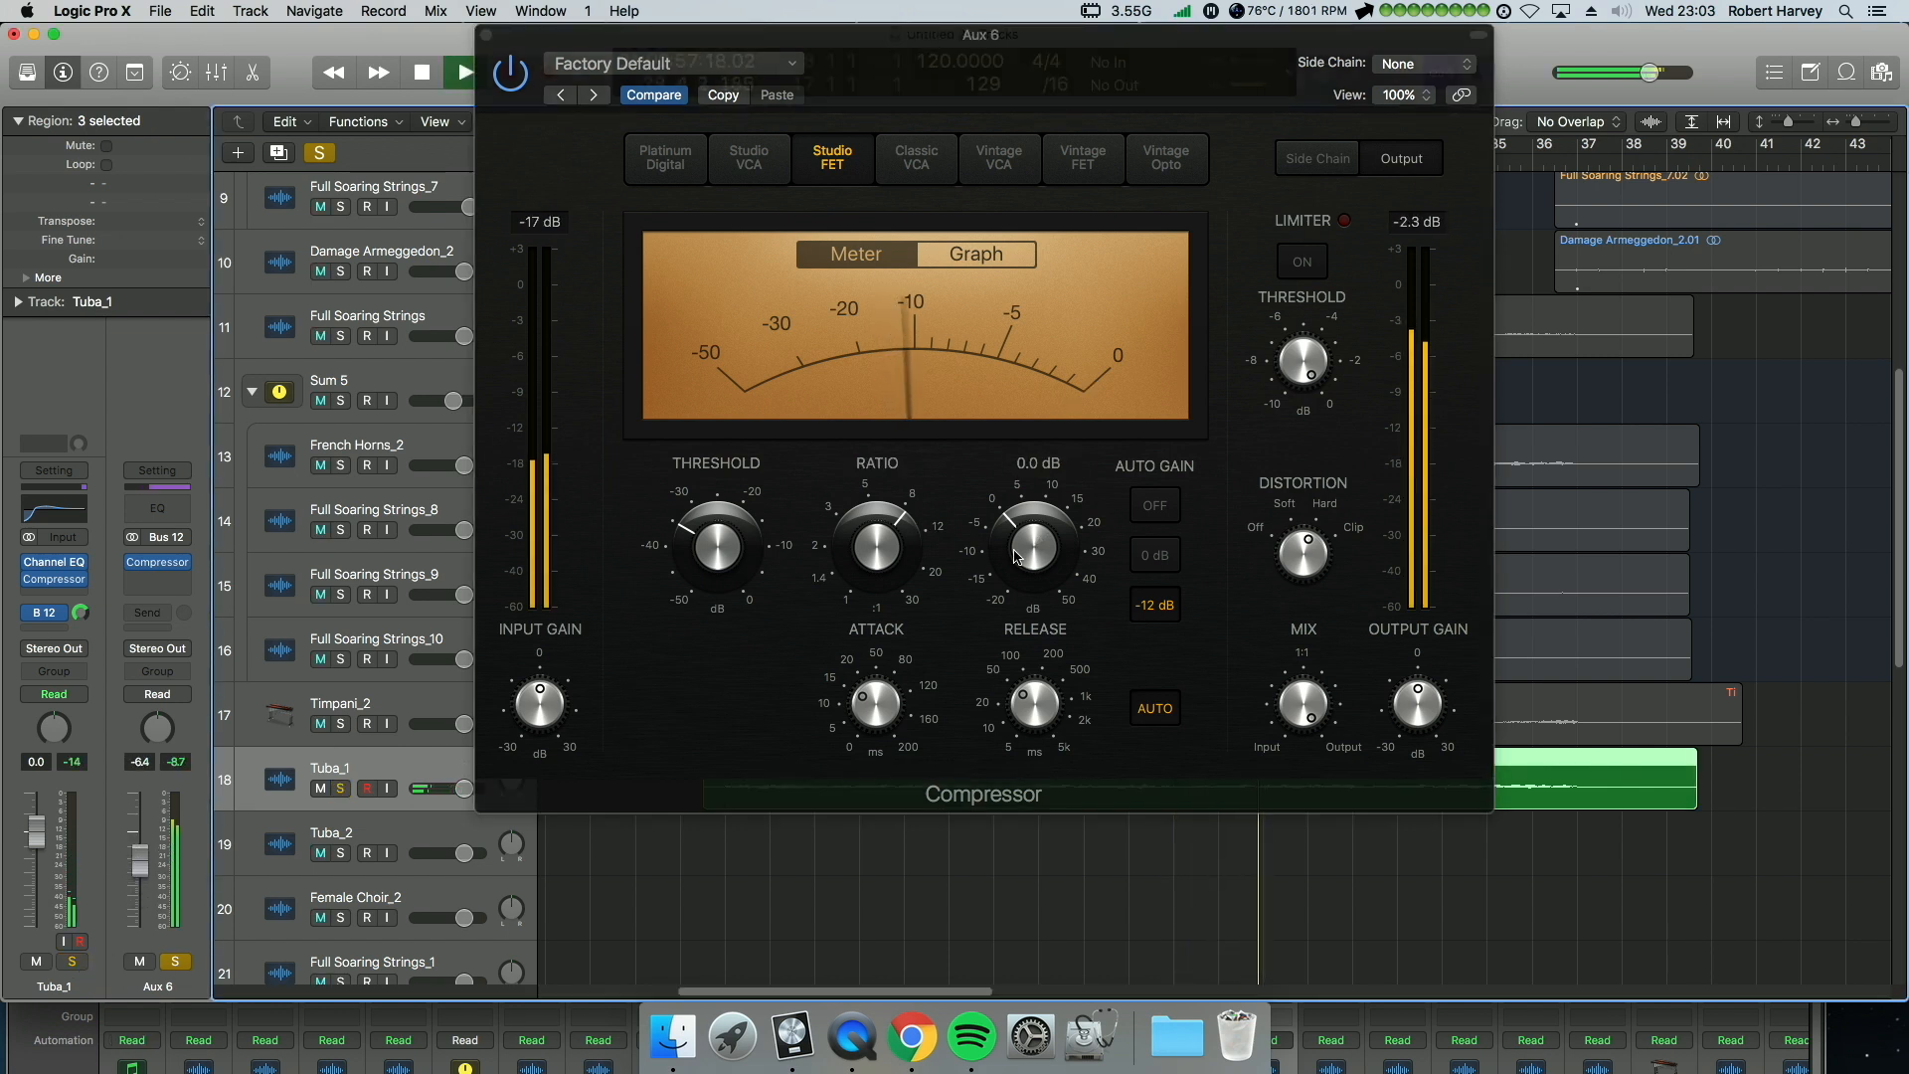
Step: Set the Aux 6 Compressor to a higher ratio and a threshold of -43.0 dB, and insert a stereo Distortion after it
drag(1015, 557, 1025, 526)
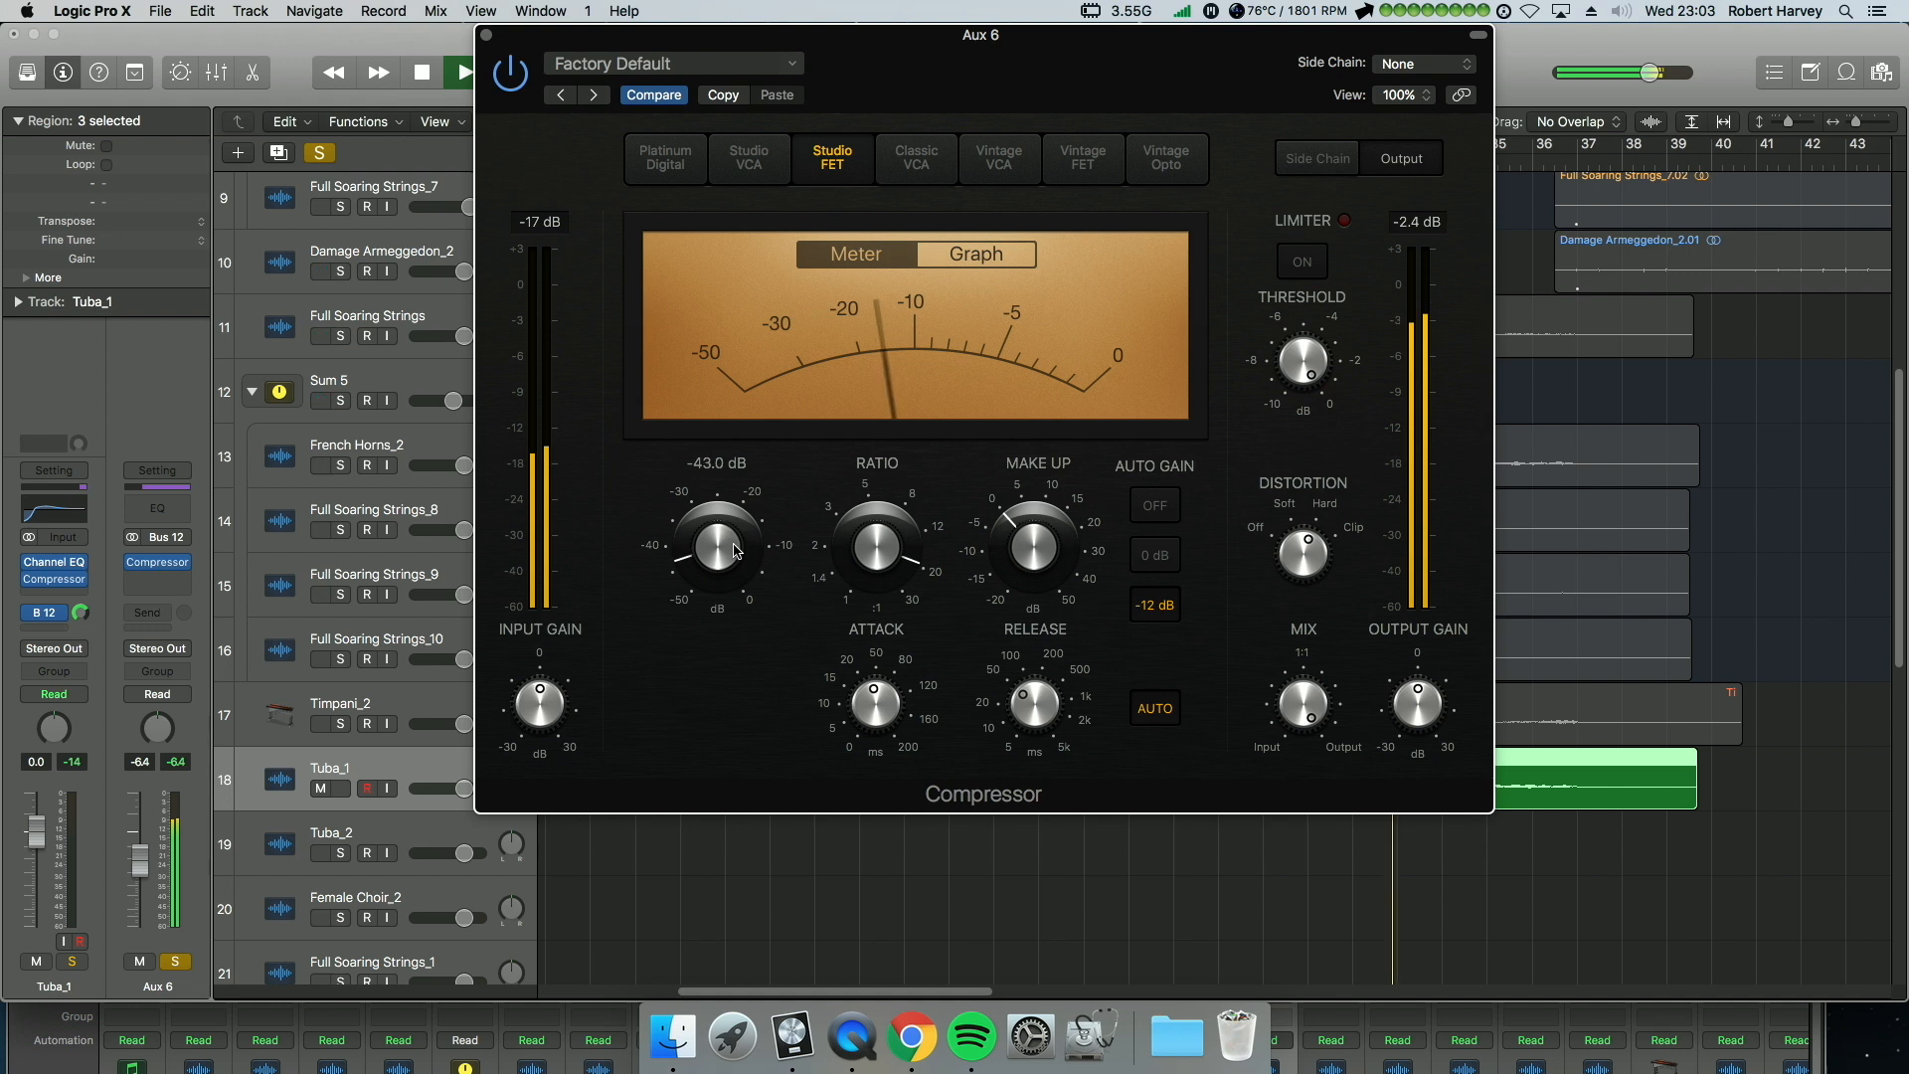
click(177, 563)
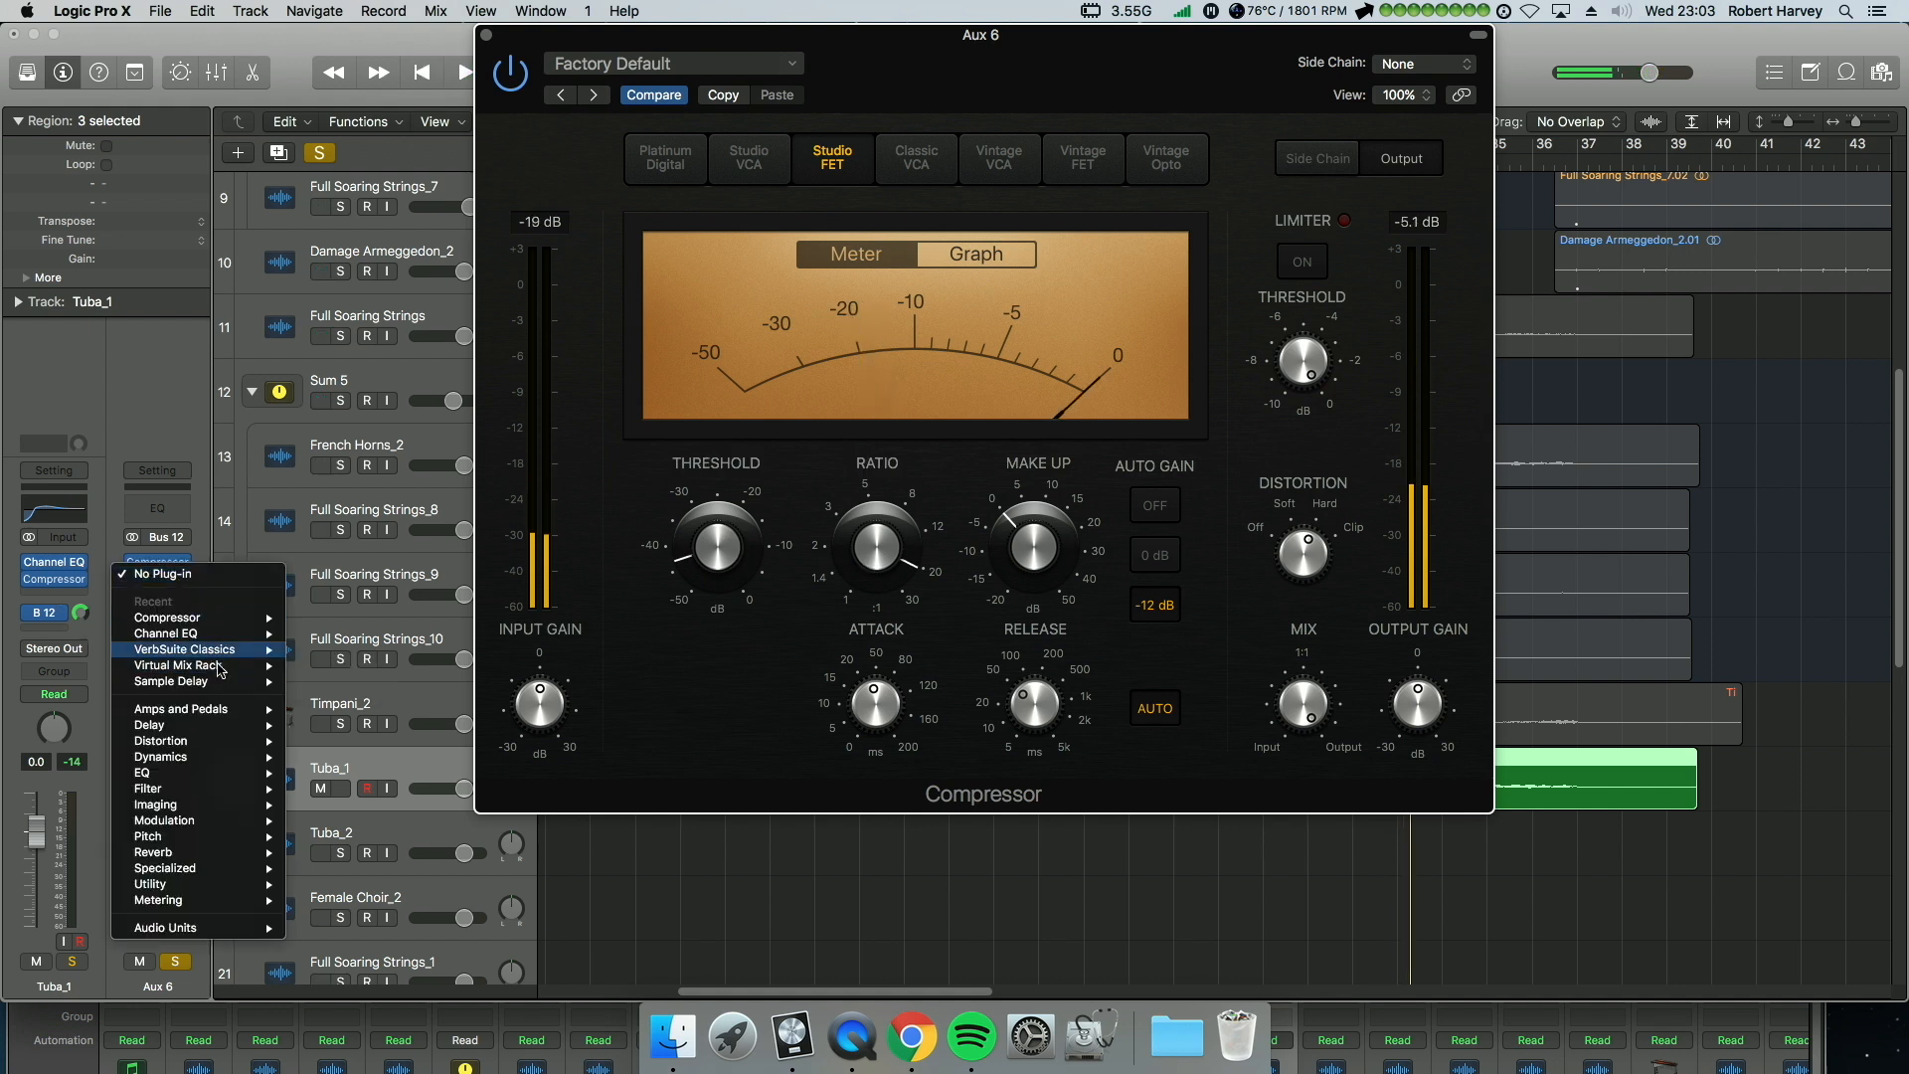
mouse_move(217, 751)
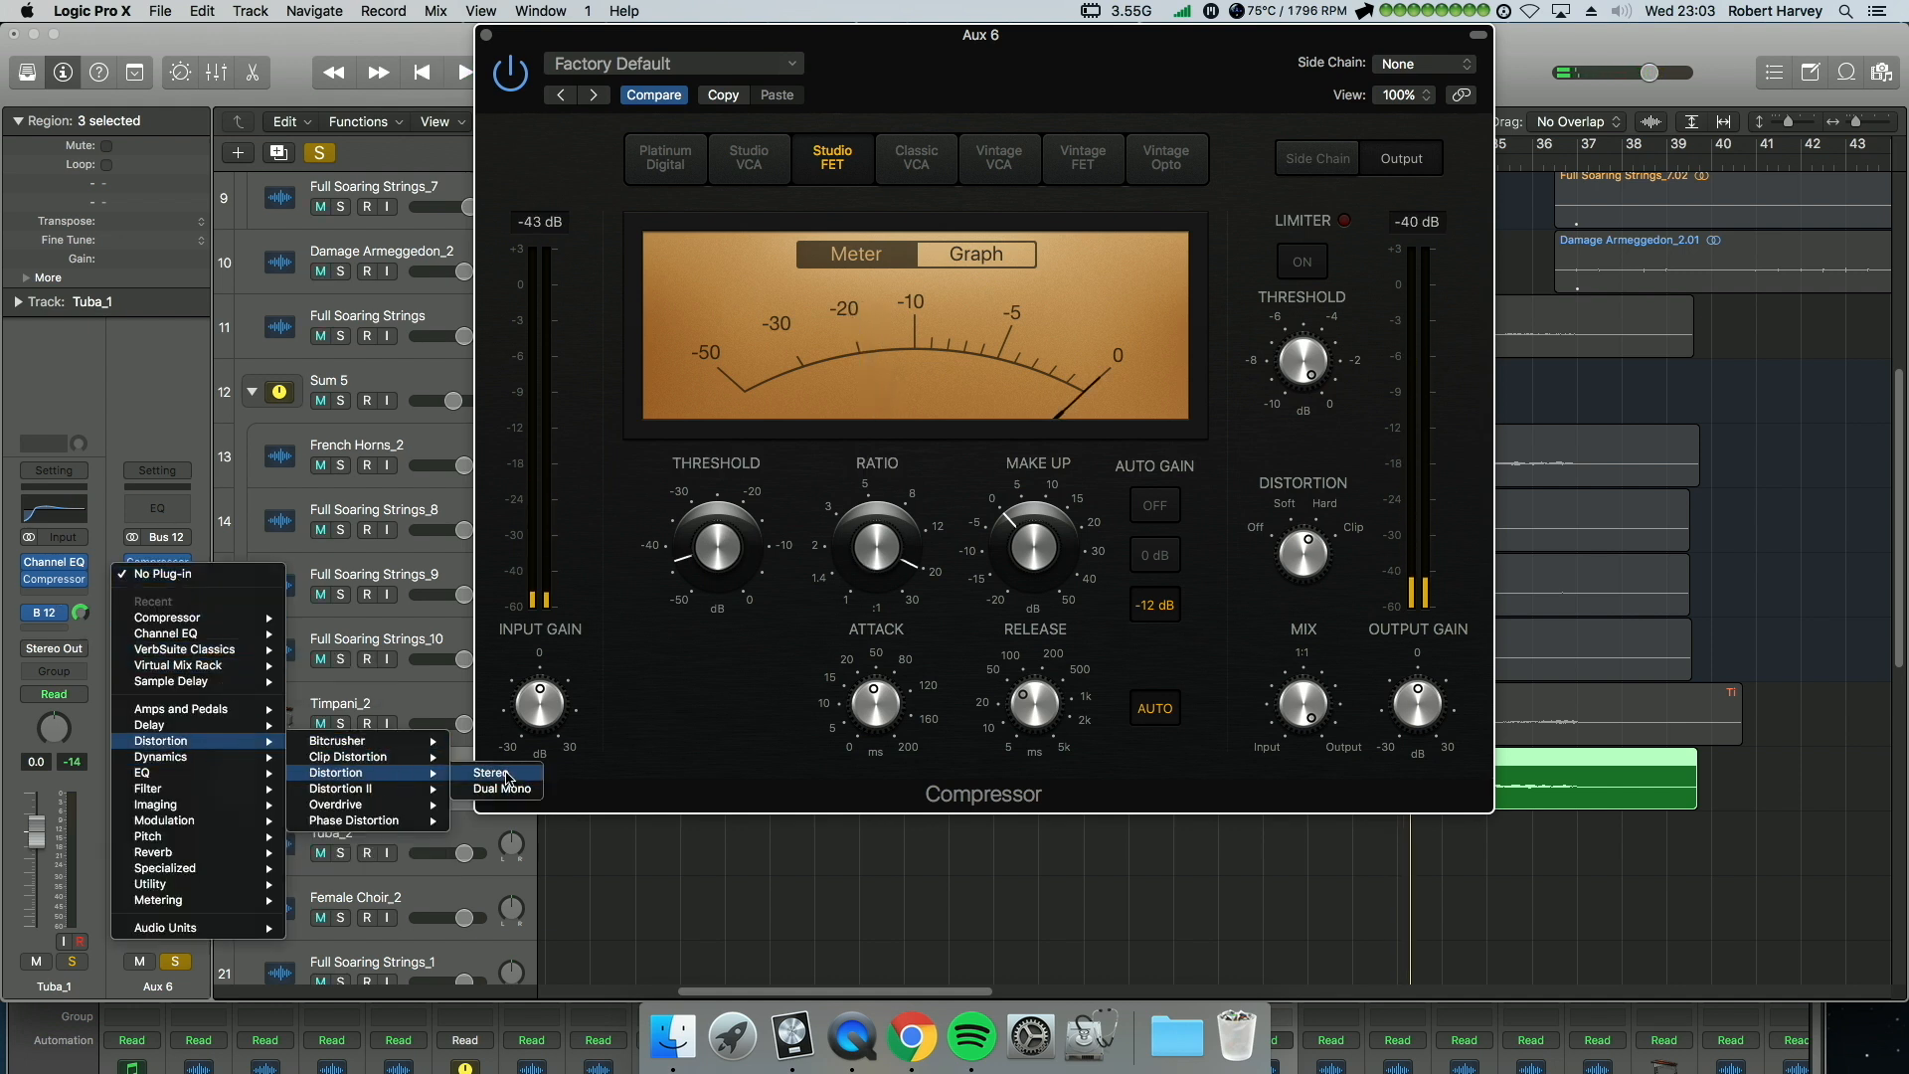
click(506, 774)
Step: Lower the Aux 6 fader to -15.2 dB and set its Distortion to drive 9.5 dB, tone 260 Hz and output -3.5 dB
drag(143, 850, 147, 867)
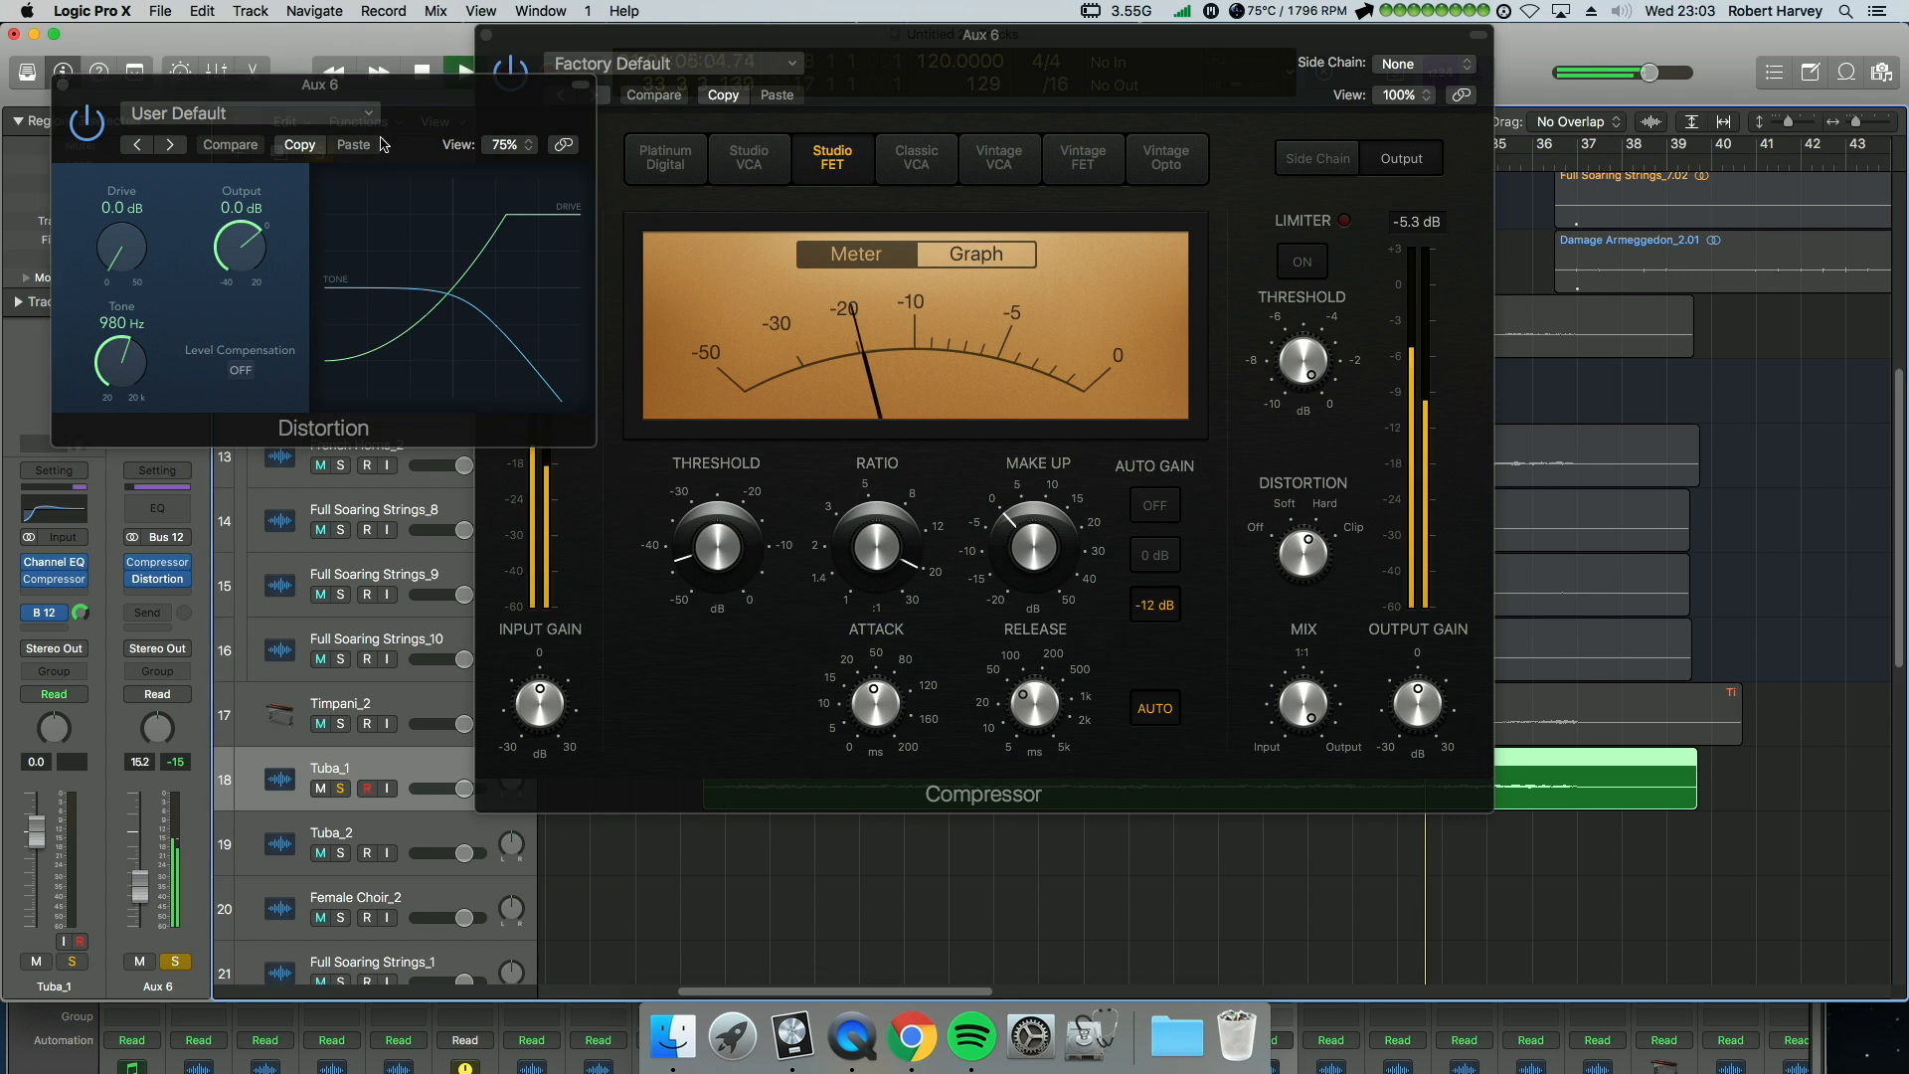
drag(383, 144, 816, 258)
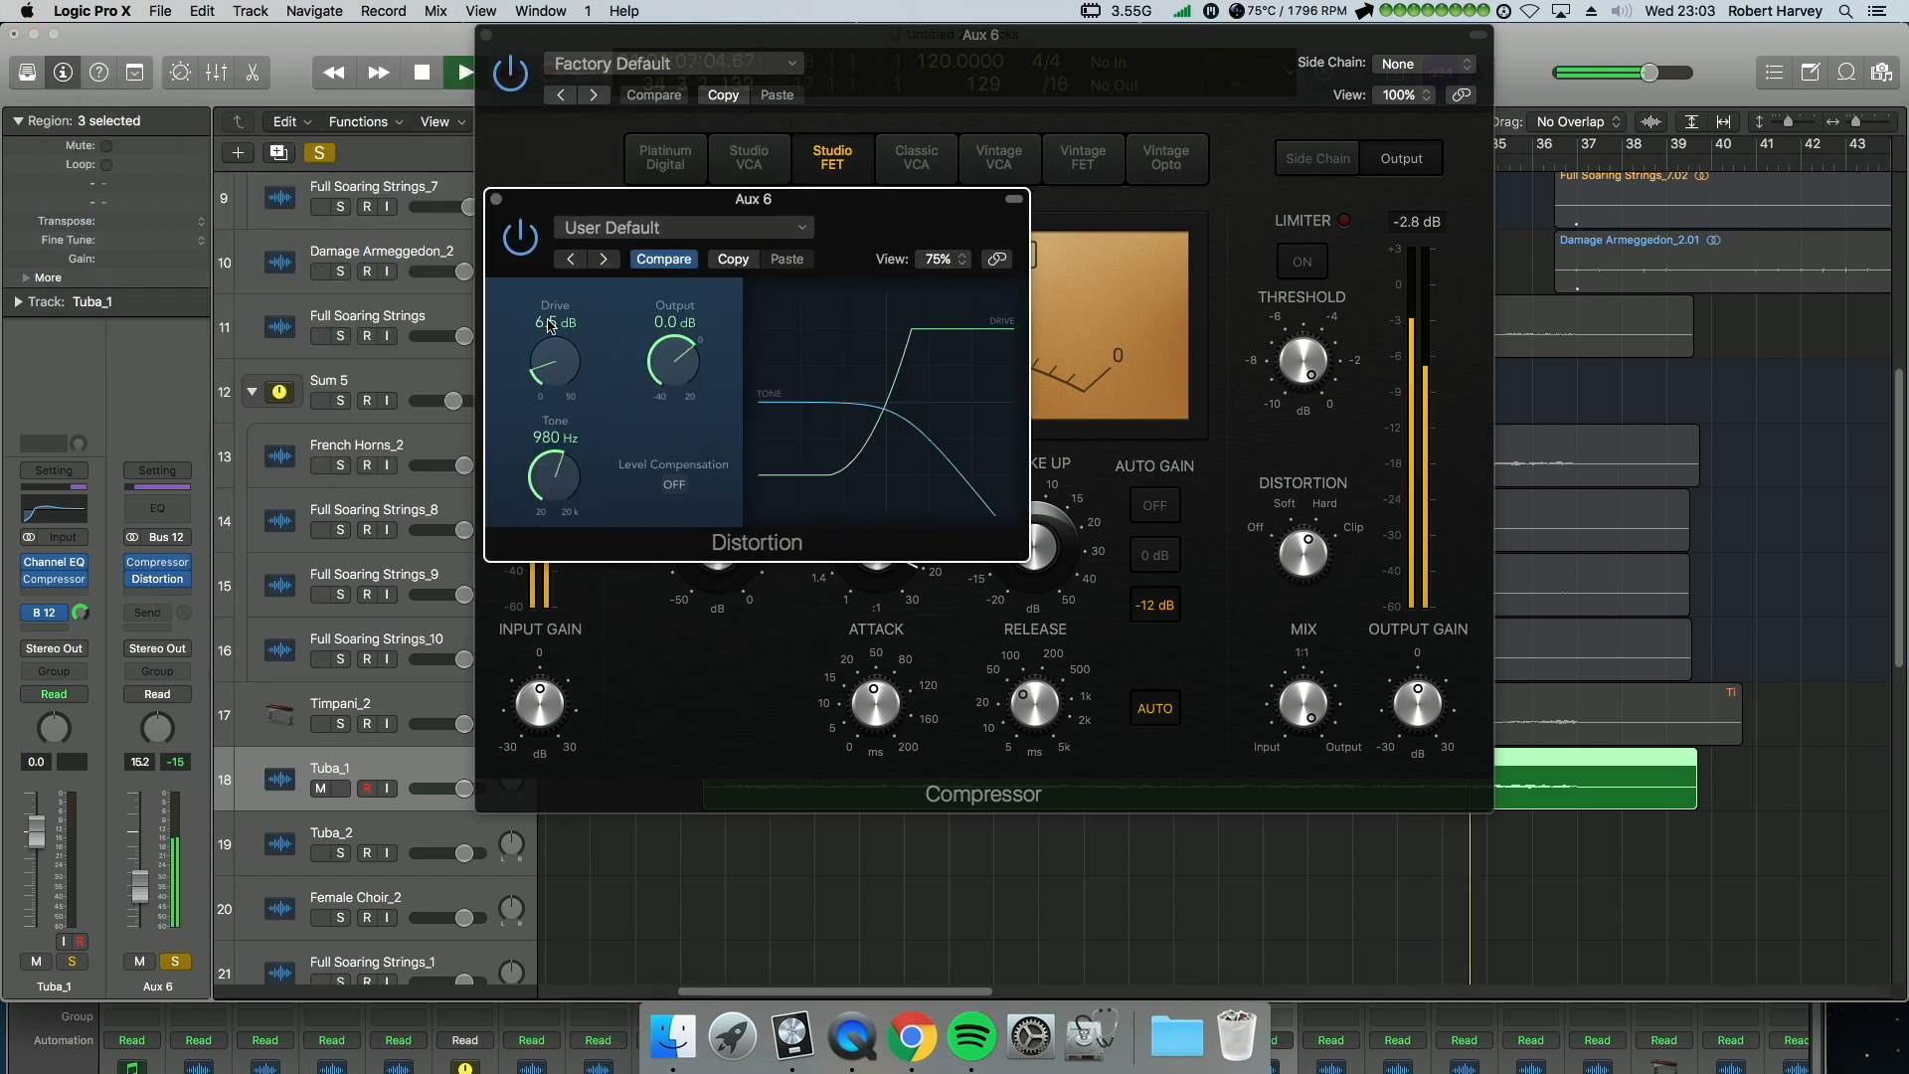
mouse_move(555, 513)
mouse_down()
mouse_move(546, 413)
mouse_move(553, 509)
mouse_up()
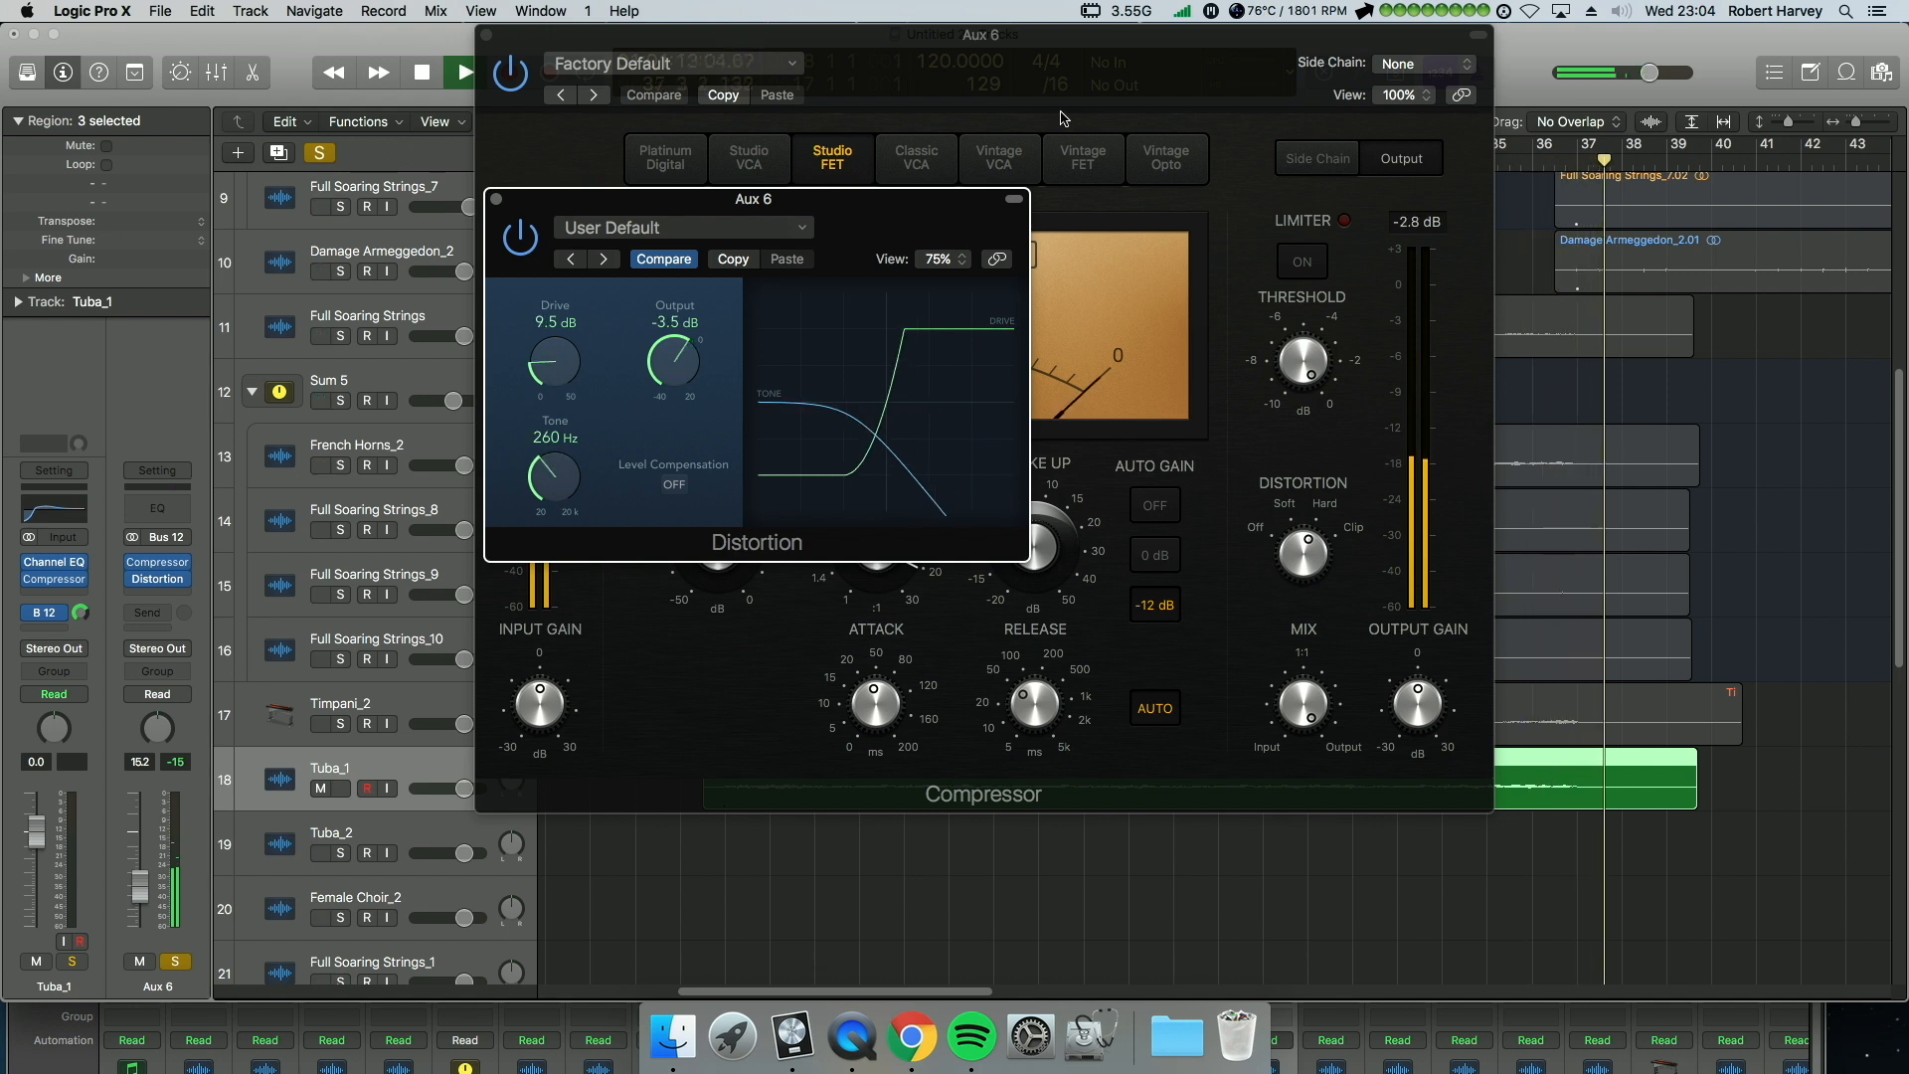
key(space)
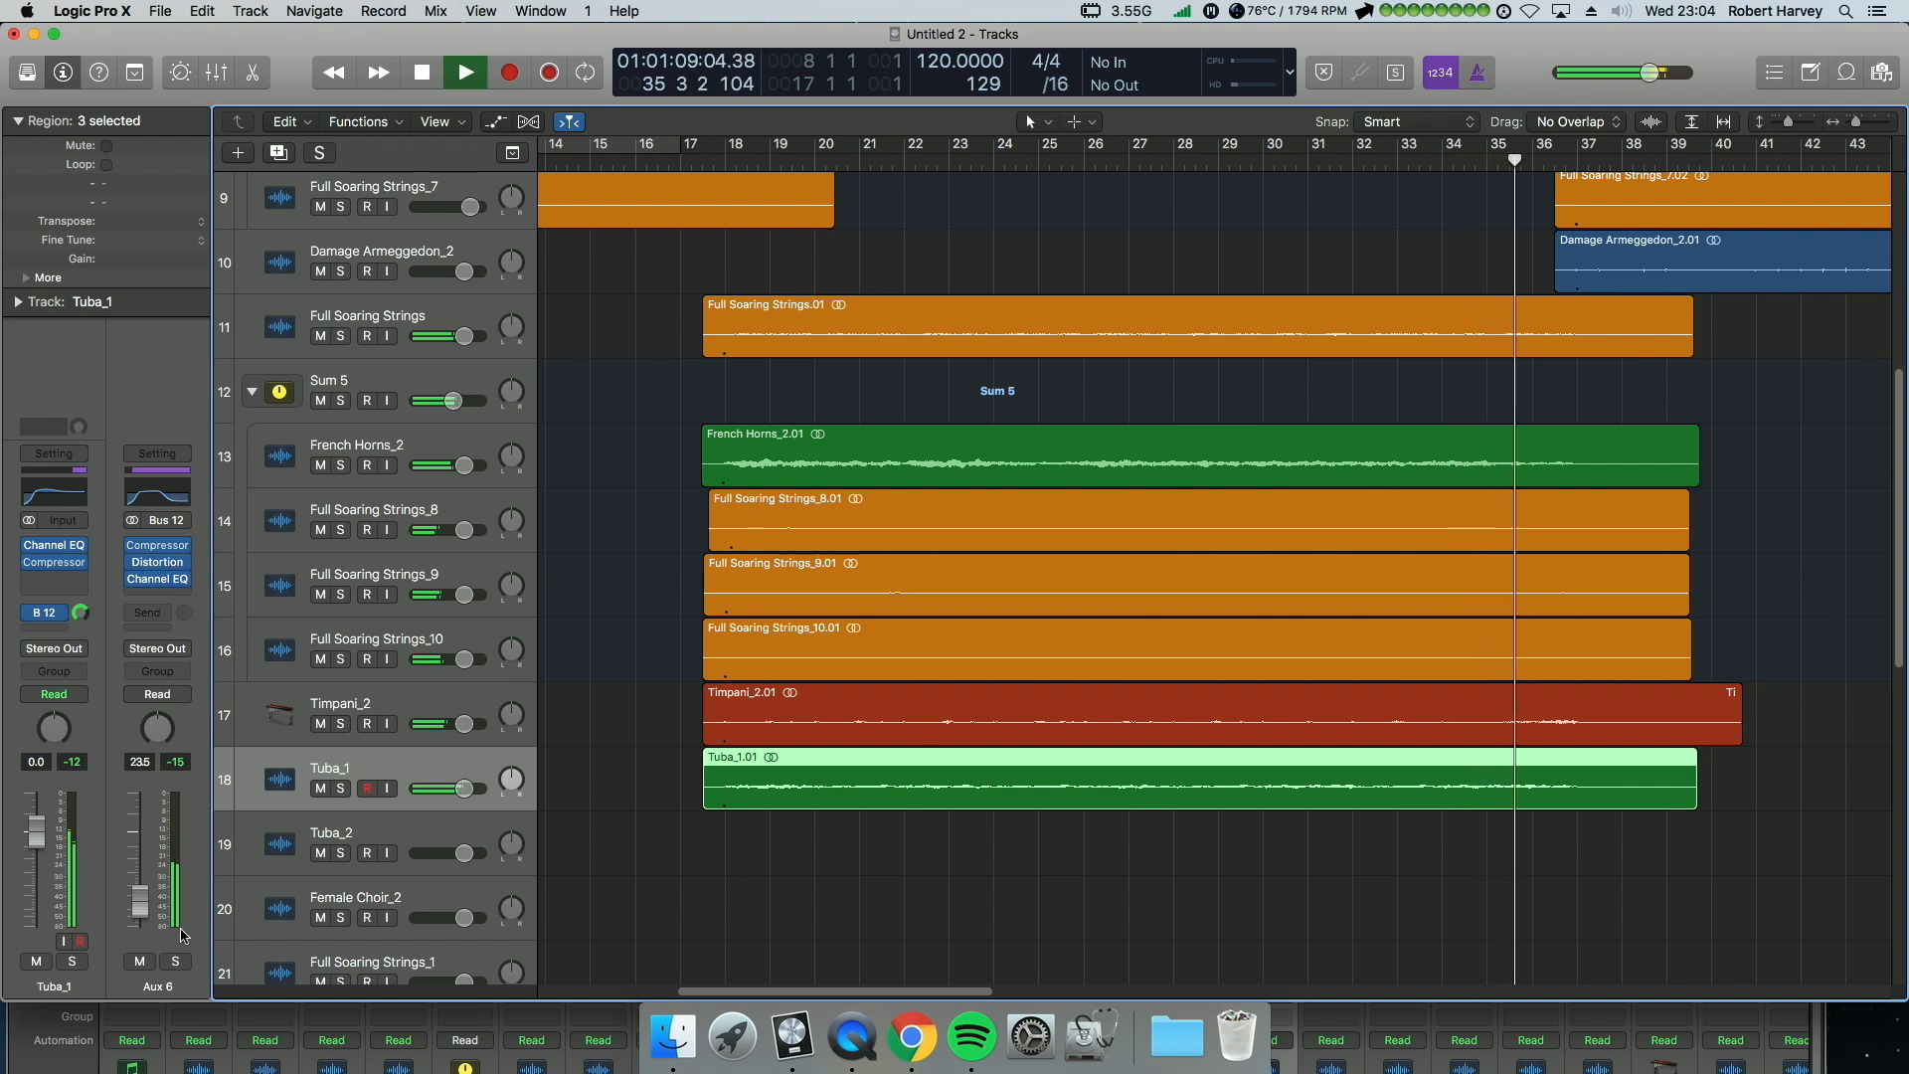
key(space)
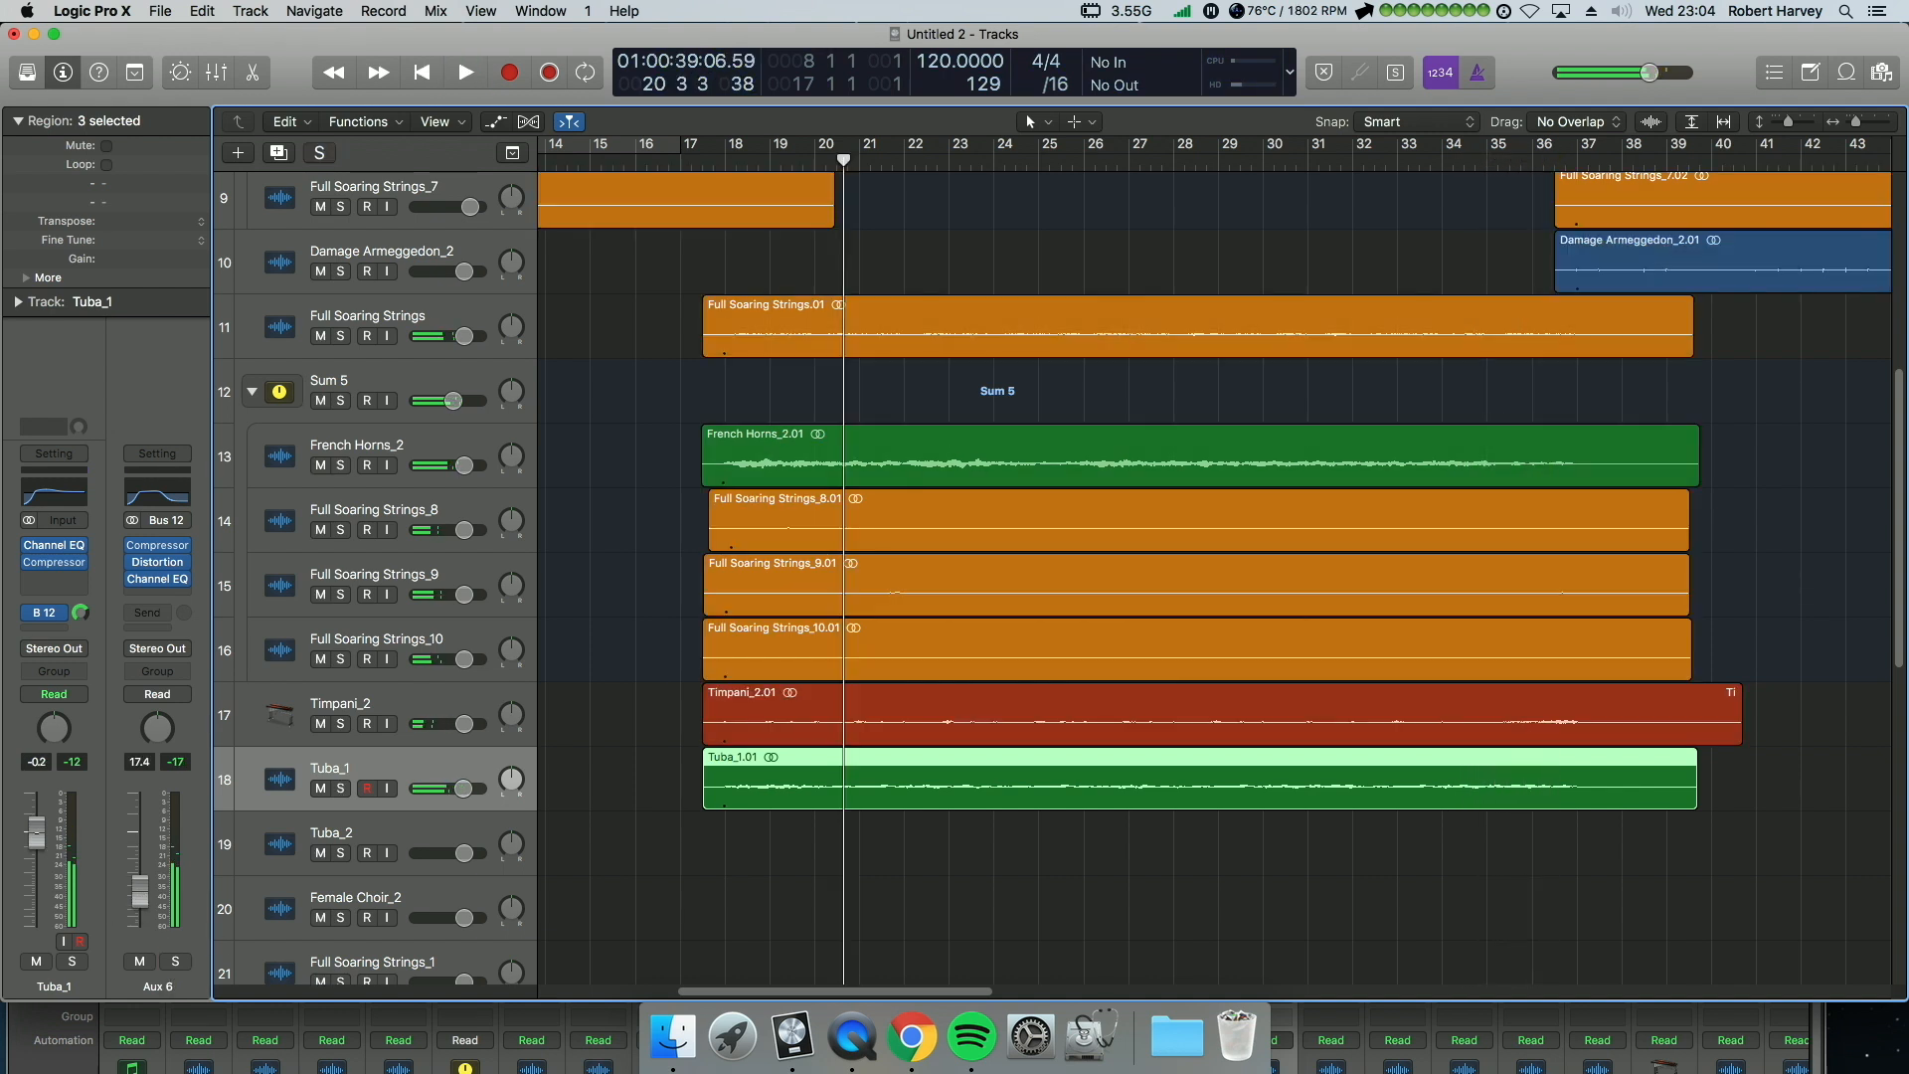
Step: Insert a Channel EQ on Timpani_2 with the low cut at 54 Hz, and play the mix with its window clear of the tracks
click(527, 732)
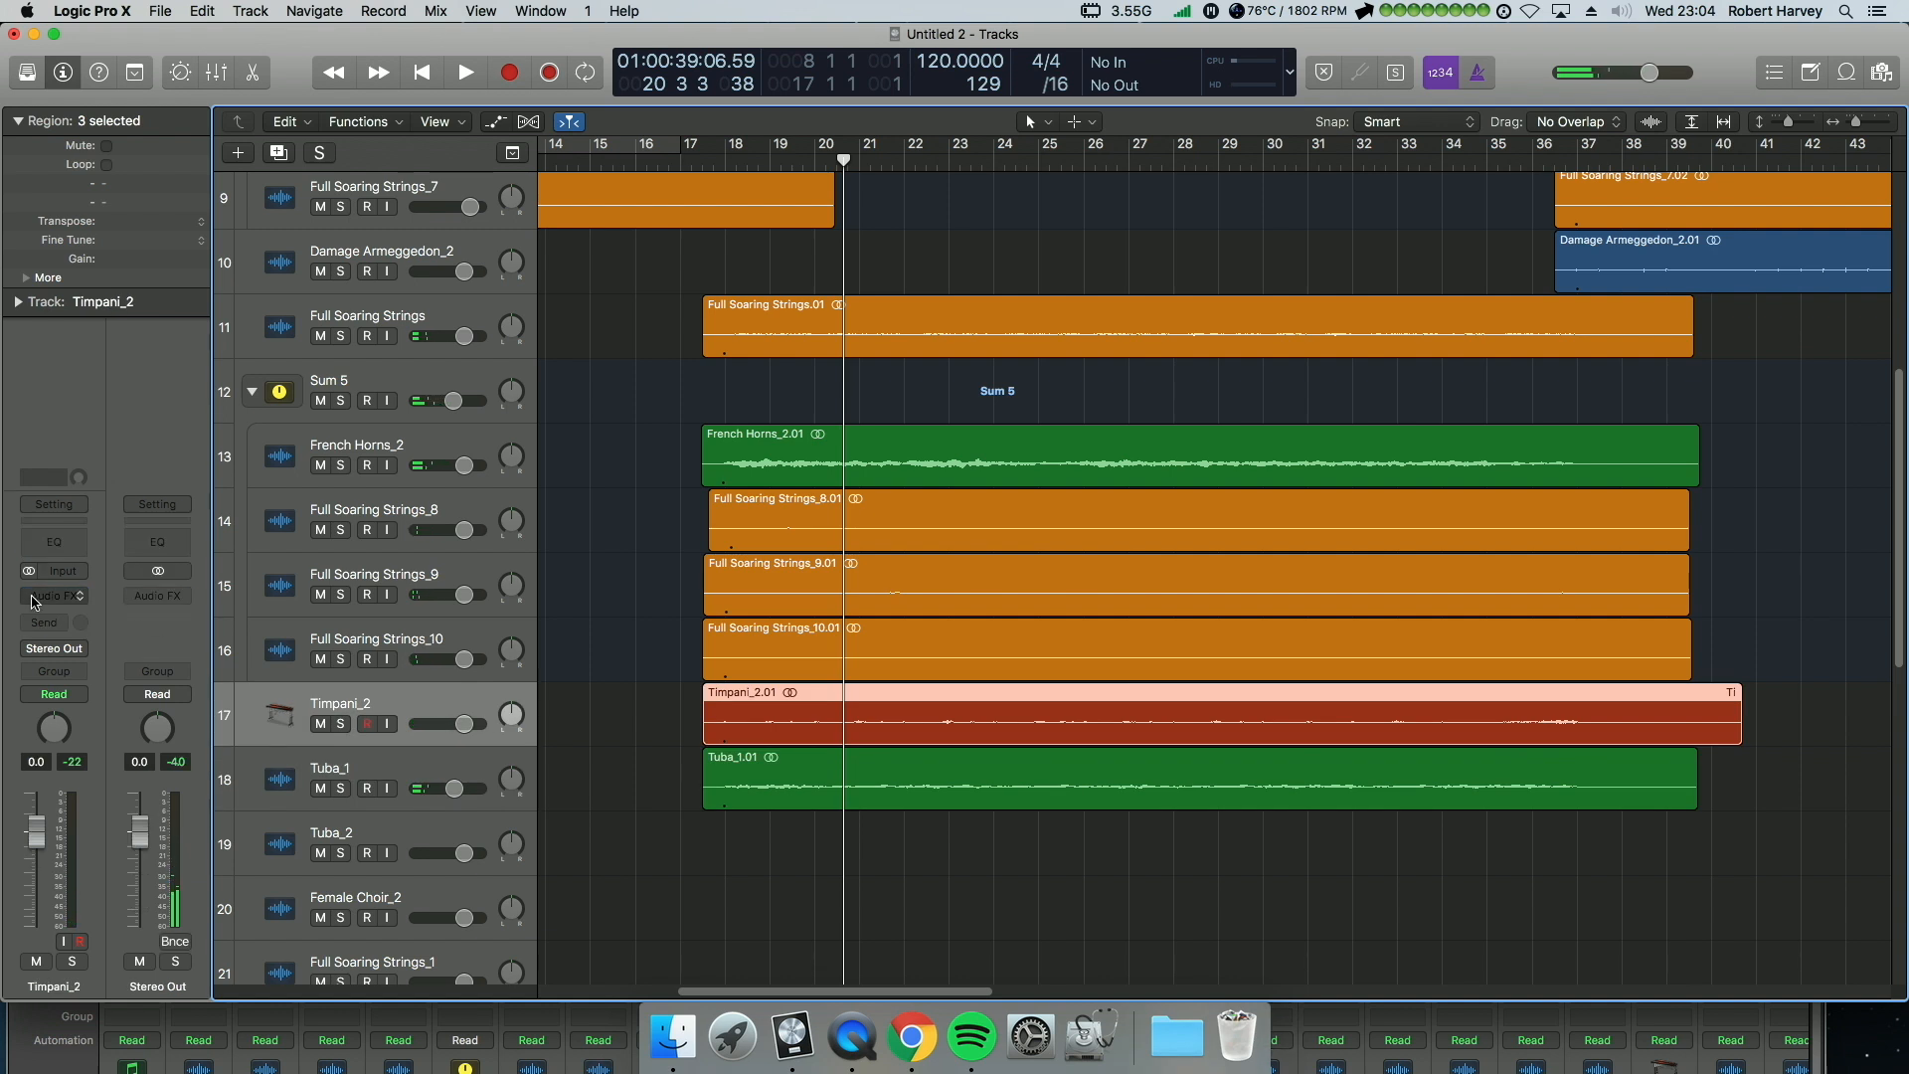
click(34, 596)
mouse_move(152, 638)
click(257, 636)
drag(139, 477, 141, 433)
key(space)
drag(602, 87, 1231, 80)
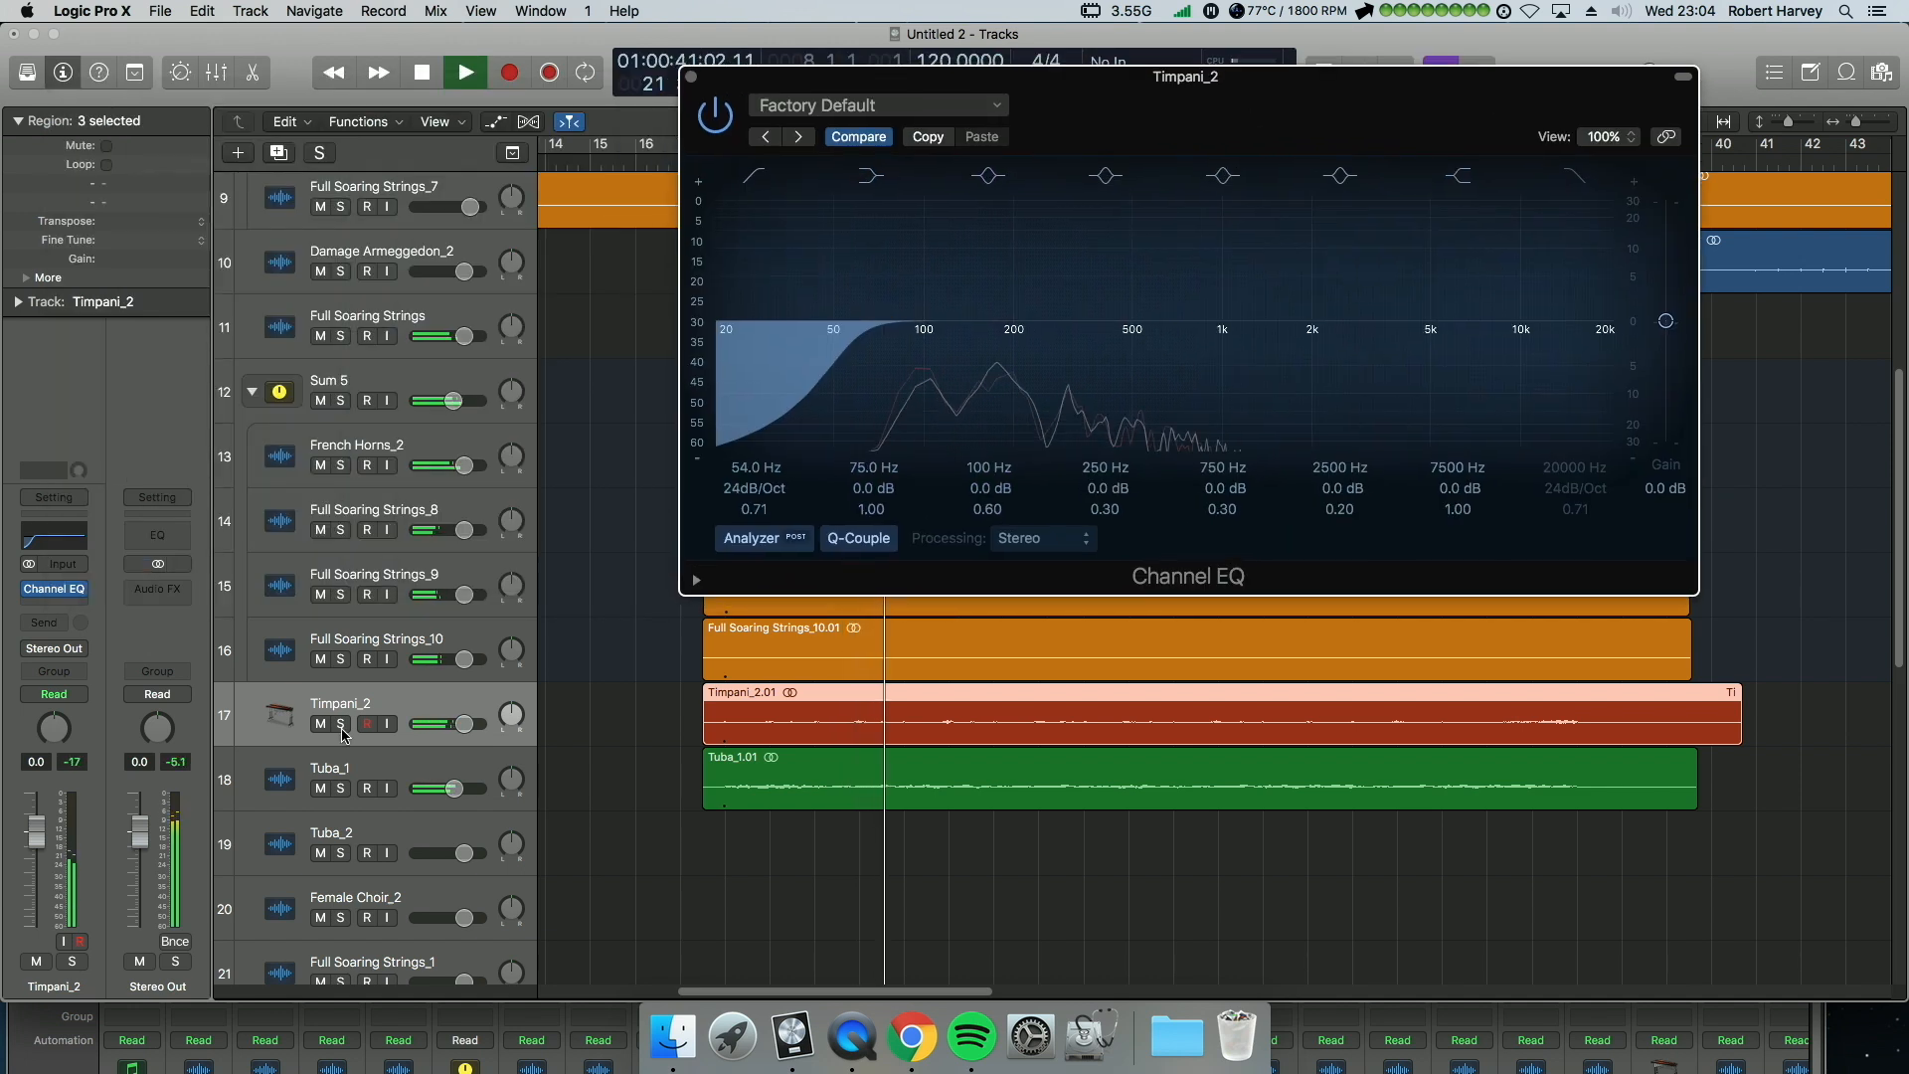
Step: Solo Timpani_2 and boost its EQ by +4.0 dB at 144 Hz using the 250 Hz band
key(s)
drag(1075, 379, 1010, 332)
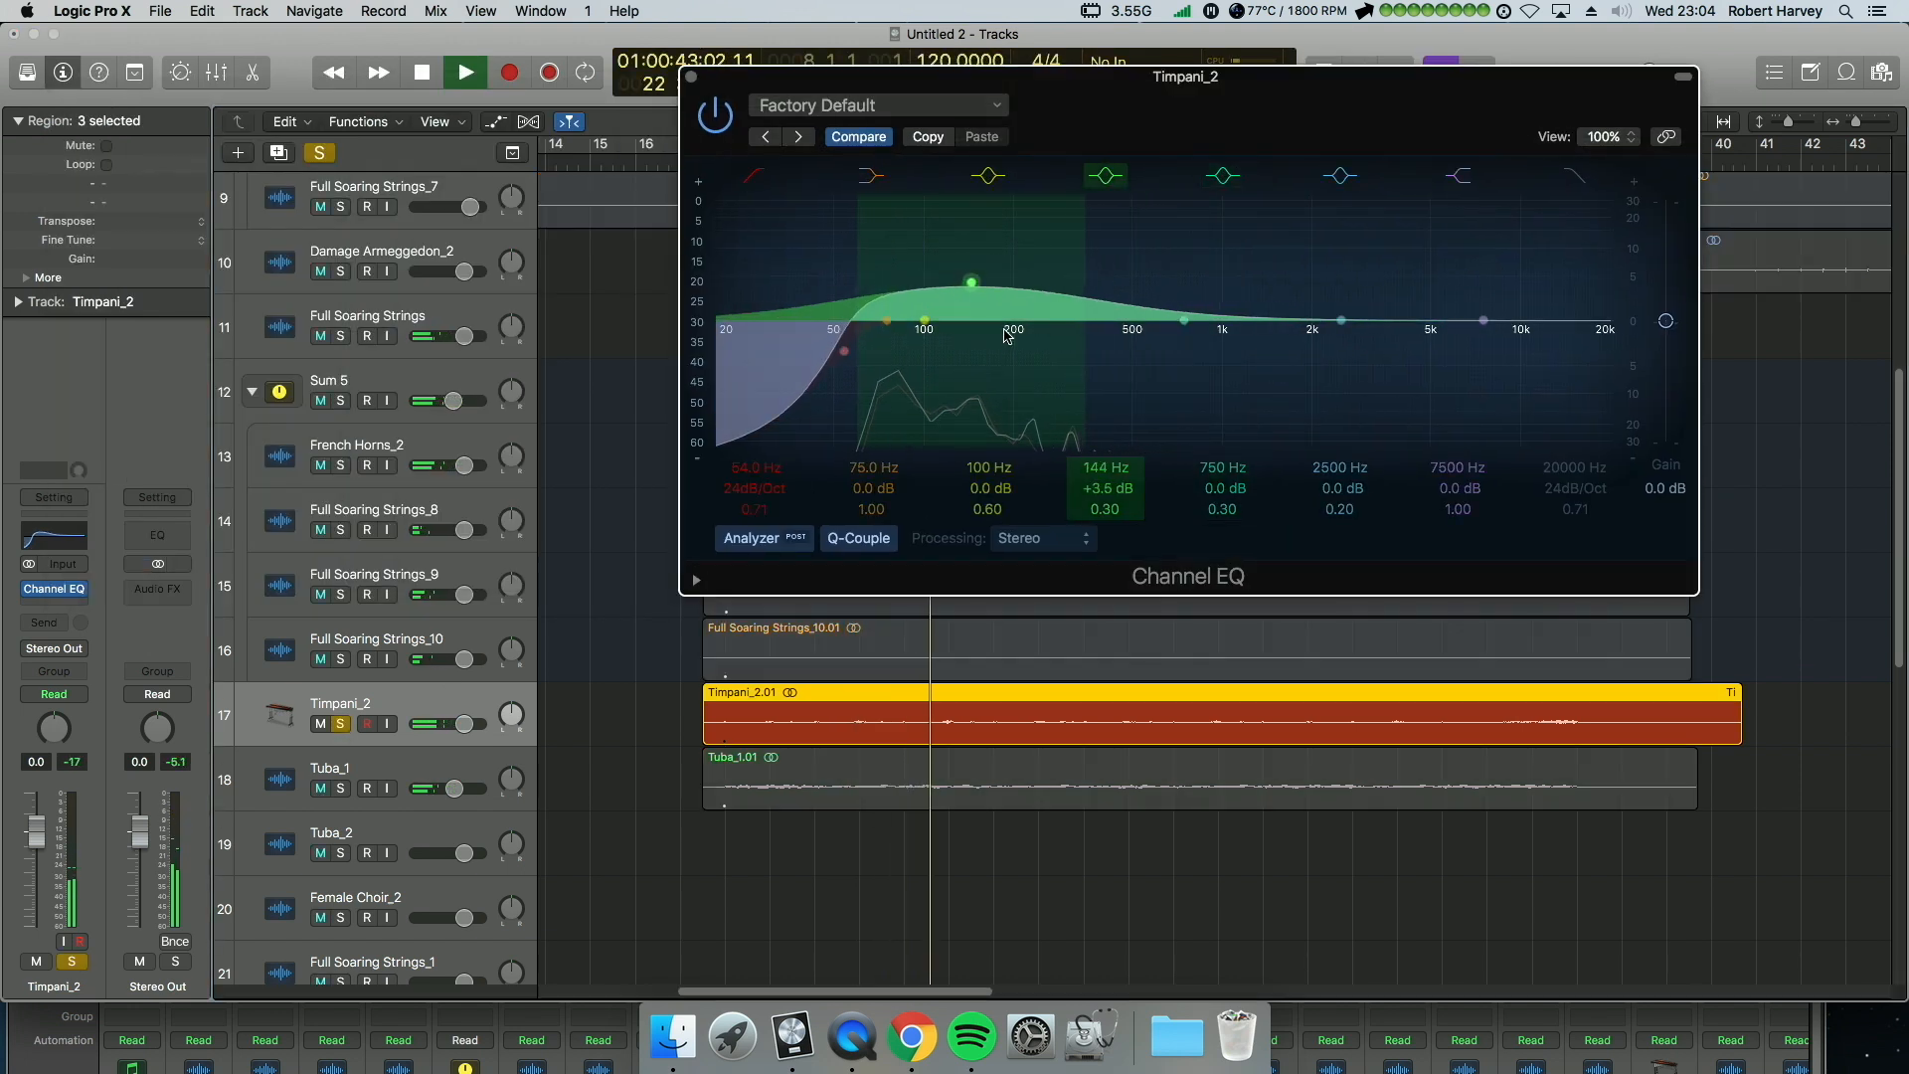
click(691, 77)
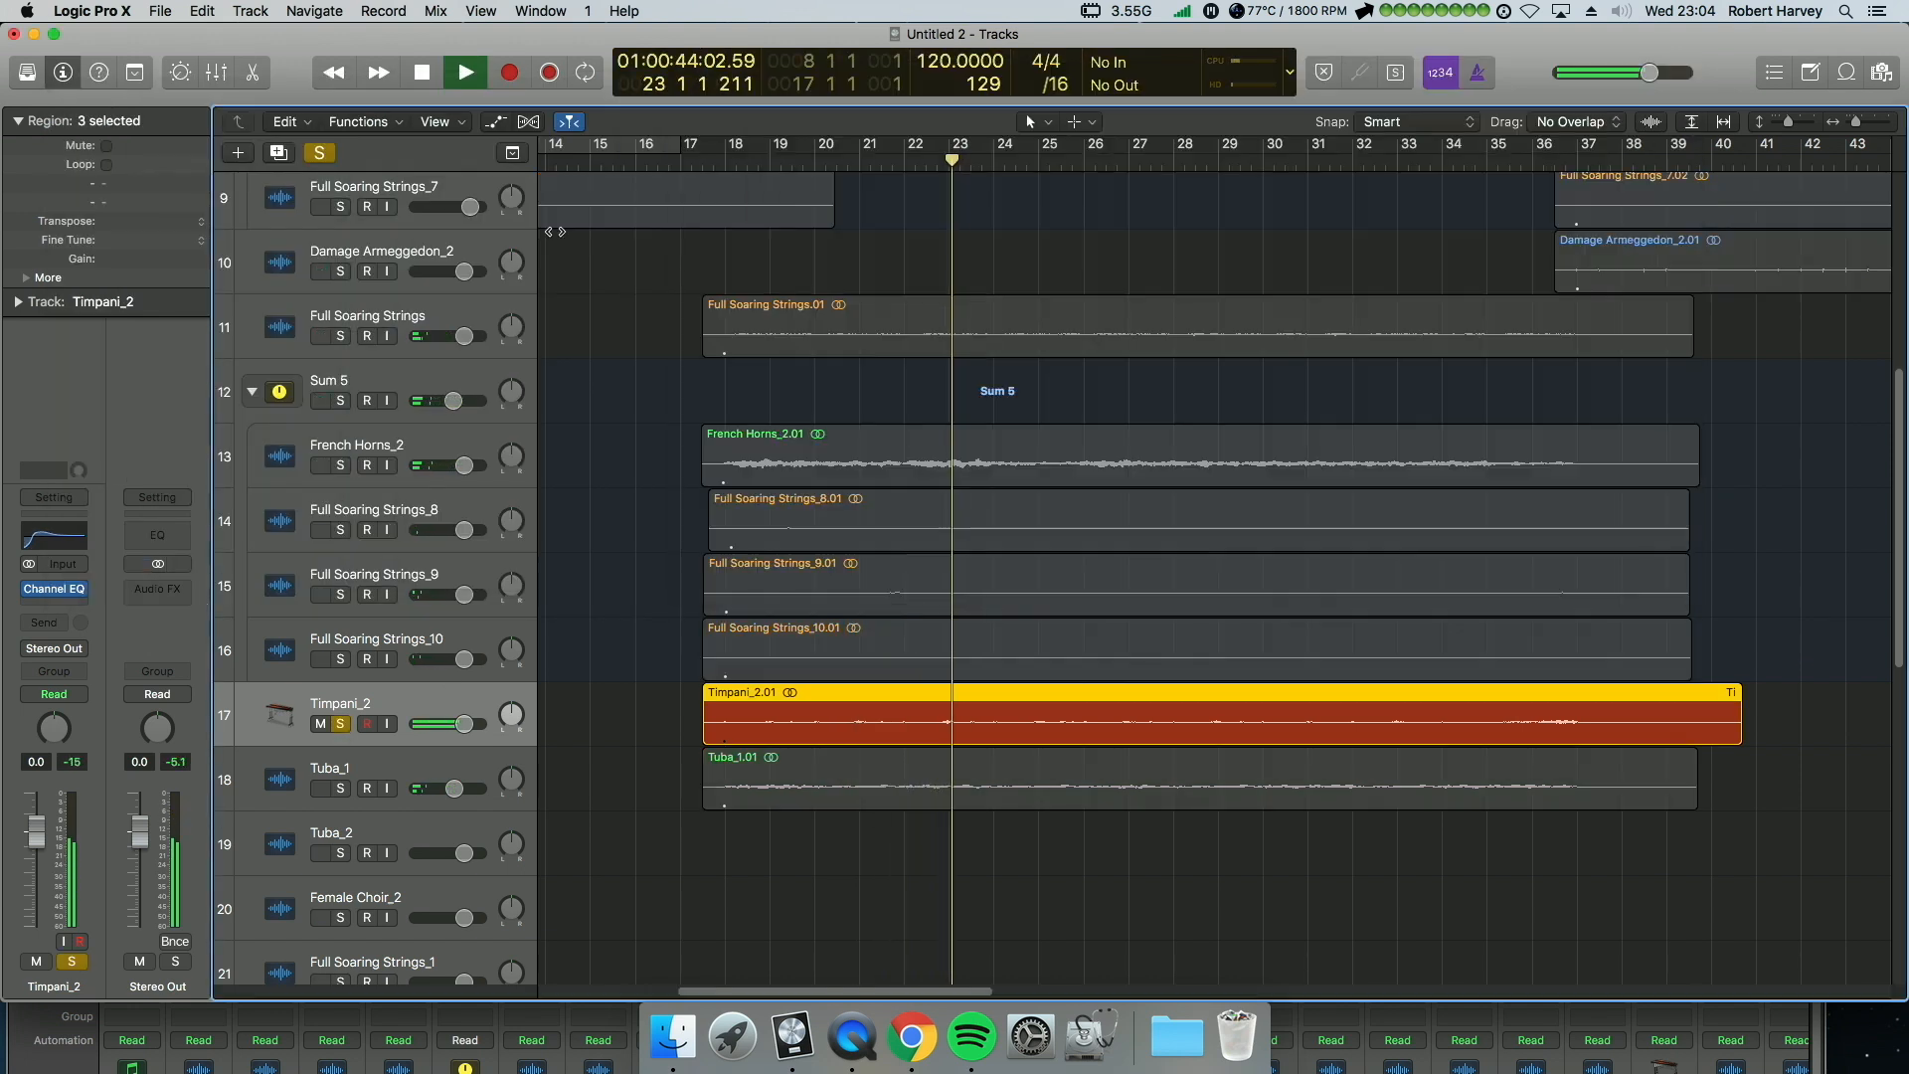
Step: Insert a stereo Compressor on Timpani_2 using the Studio FET model
click(78, 594)
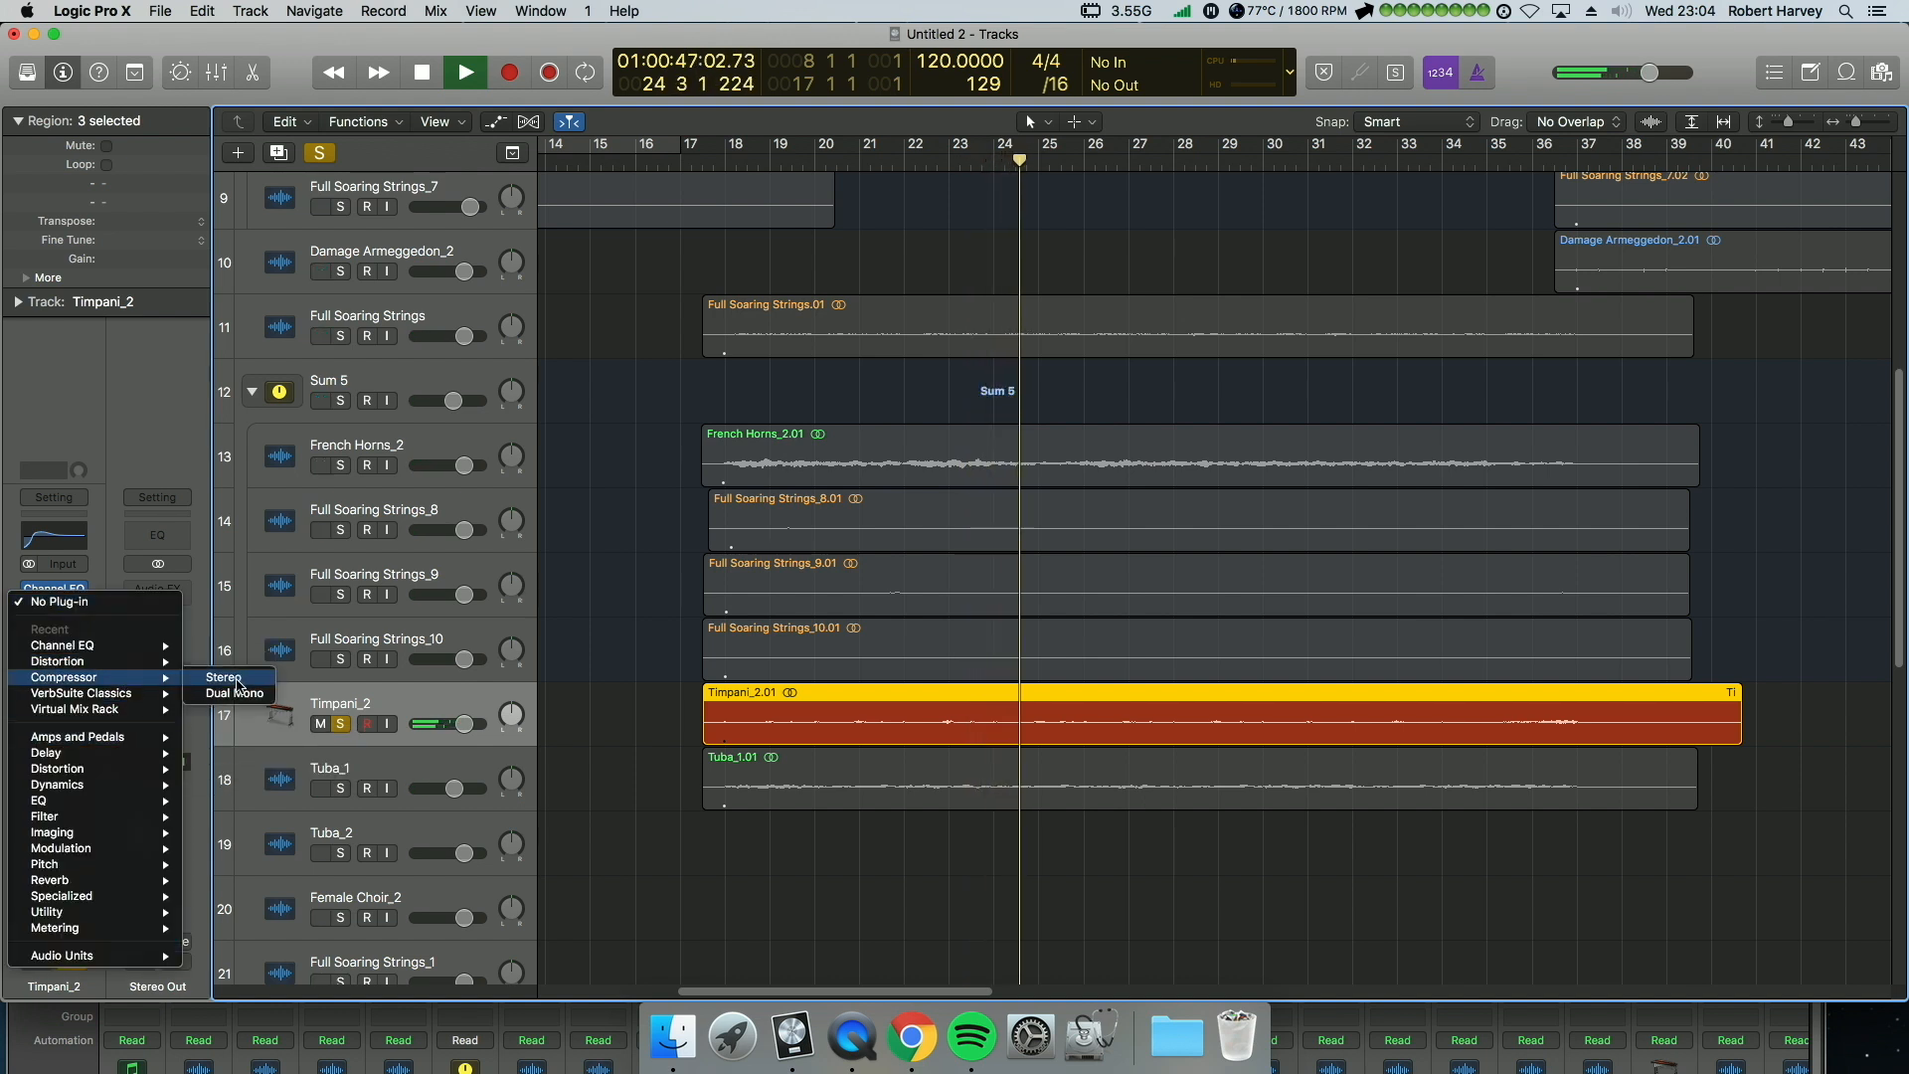
click(450, 632)
click(652, 211)
click(411, 215)
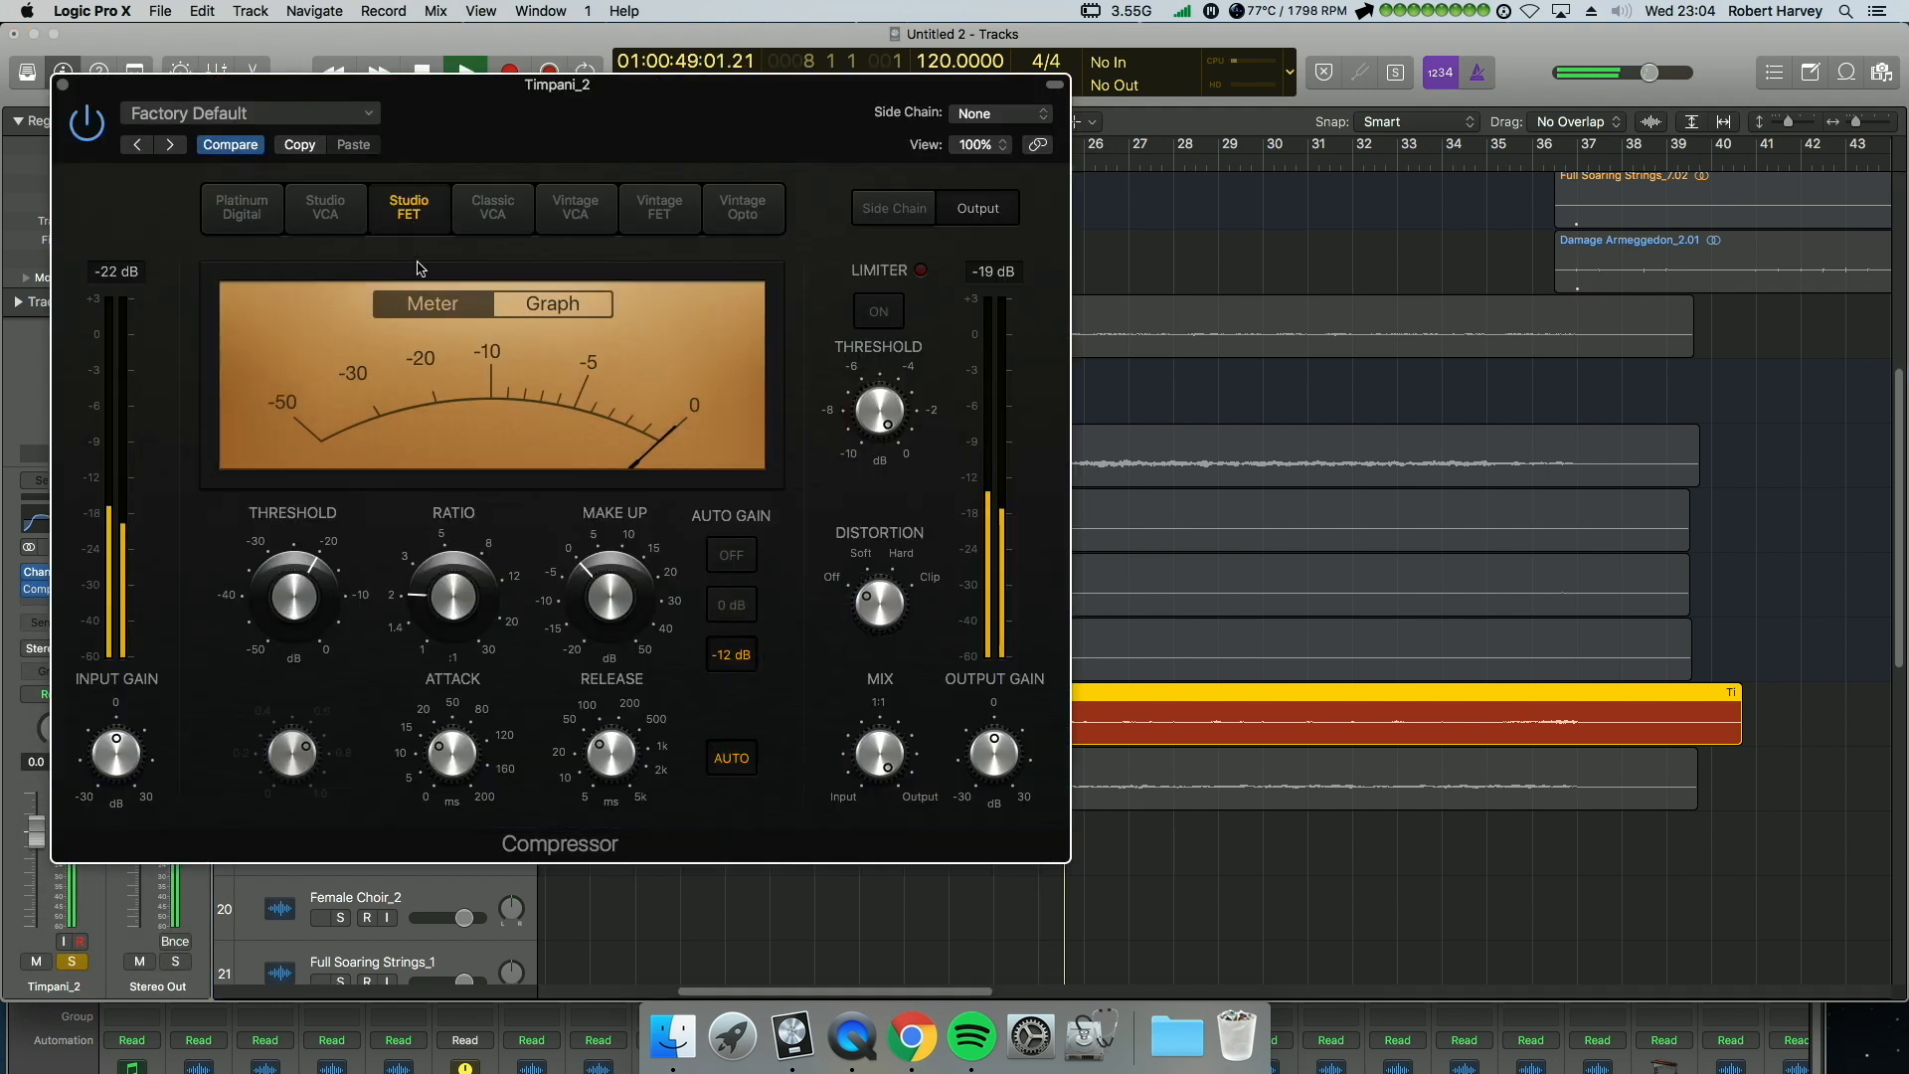
click(62, 84)
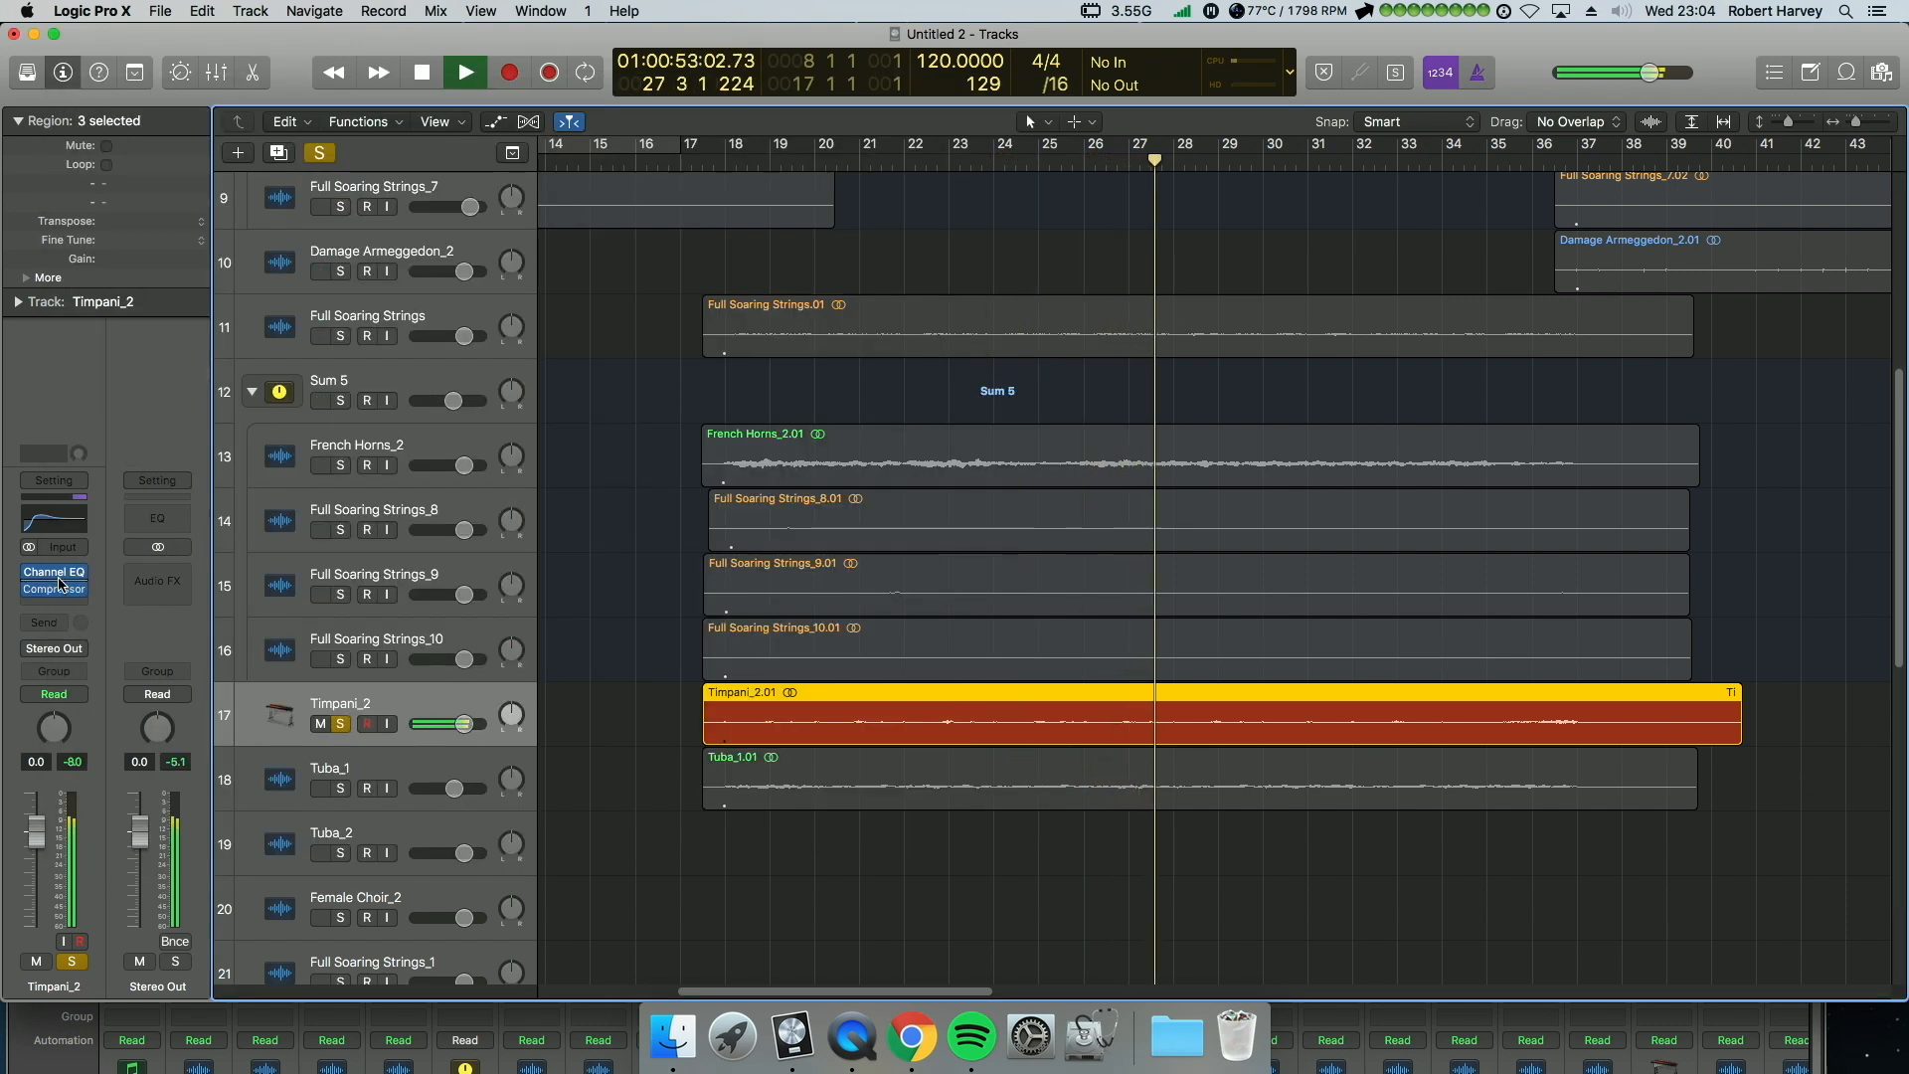
Step: Cut the Timpani_2 EQ by 4.5 dB at 560 Hz, close the EQ and unsolo the track
drag(1268, 366, 1070, 404)
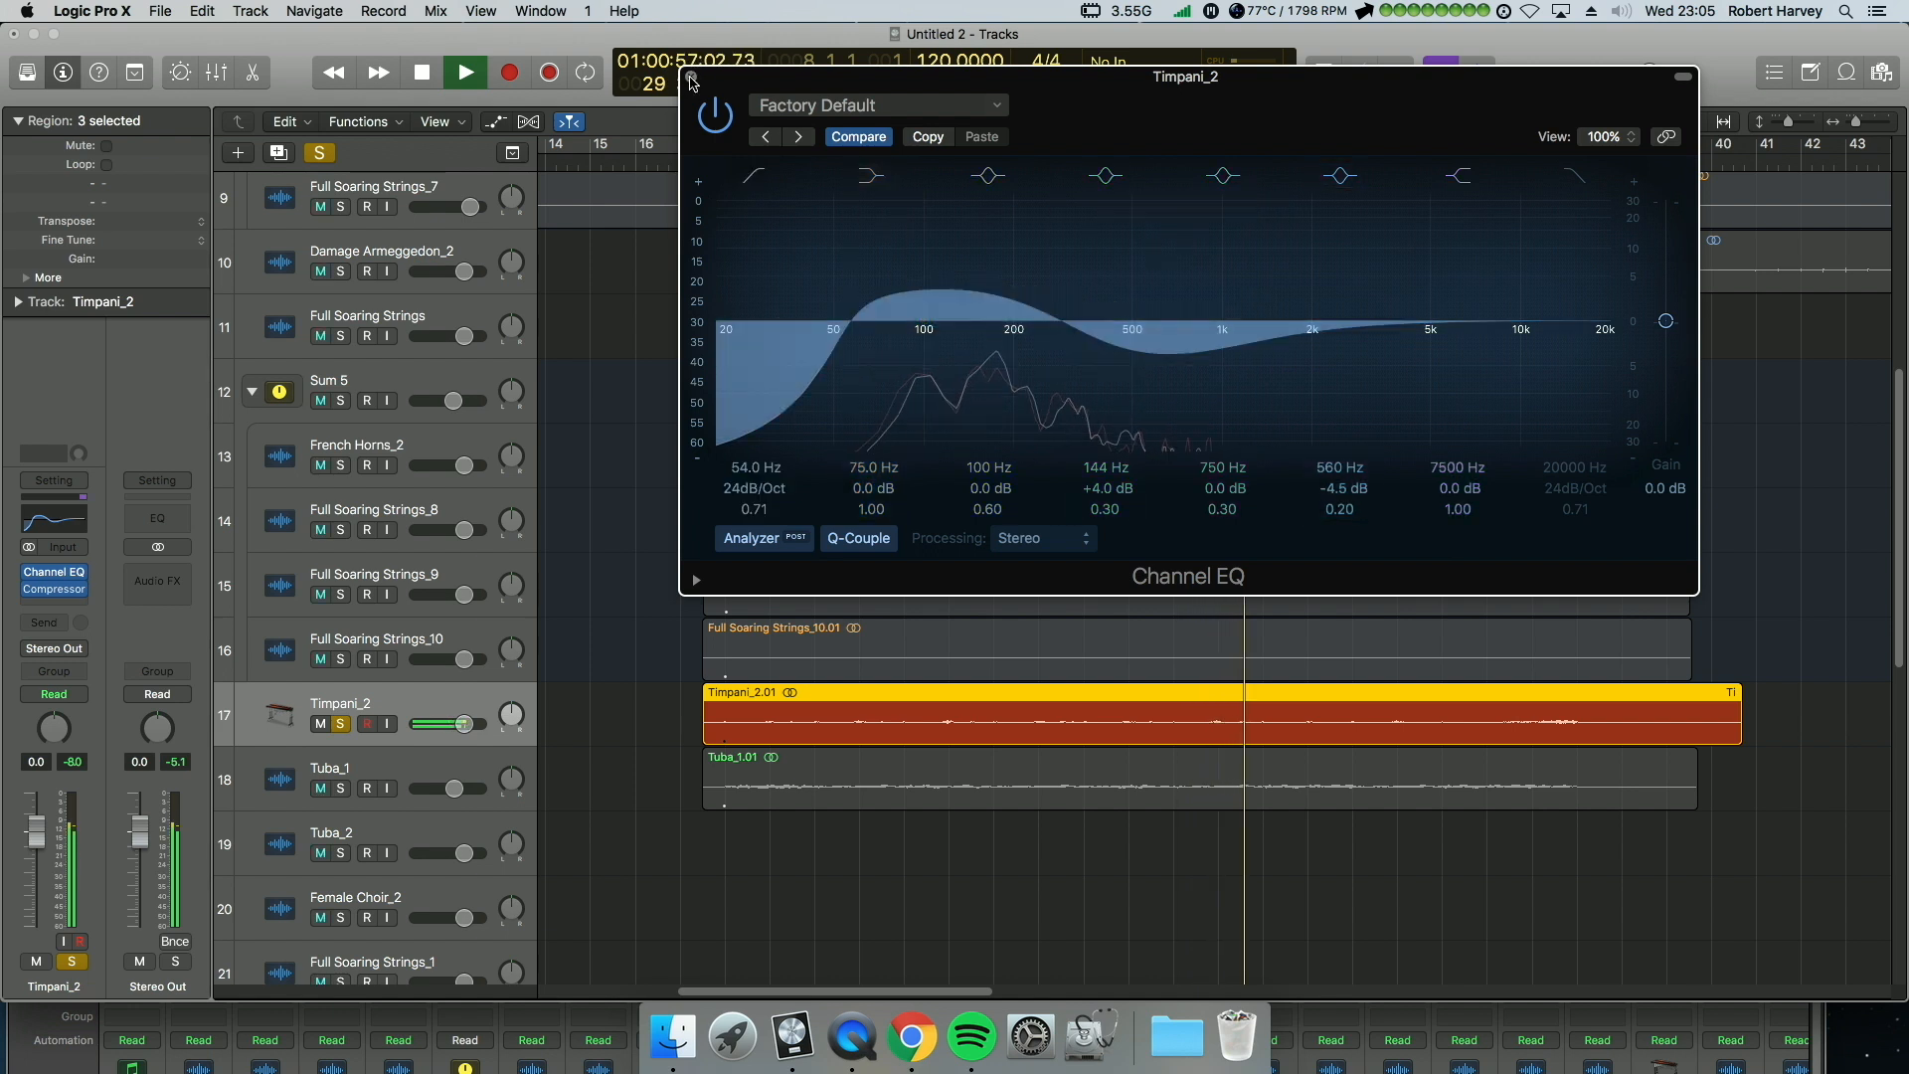
key(super+w)
click(340, 724)
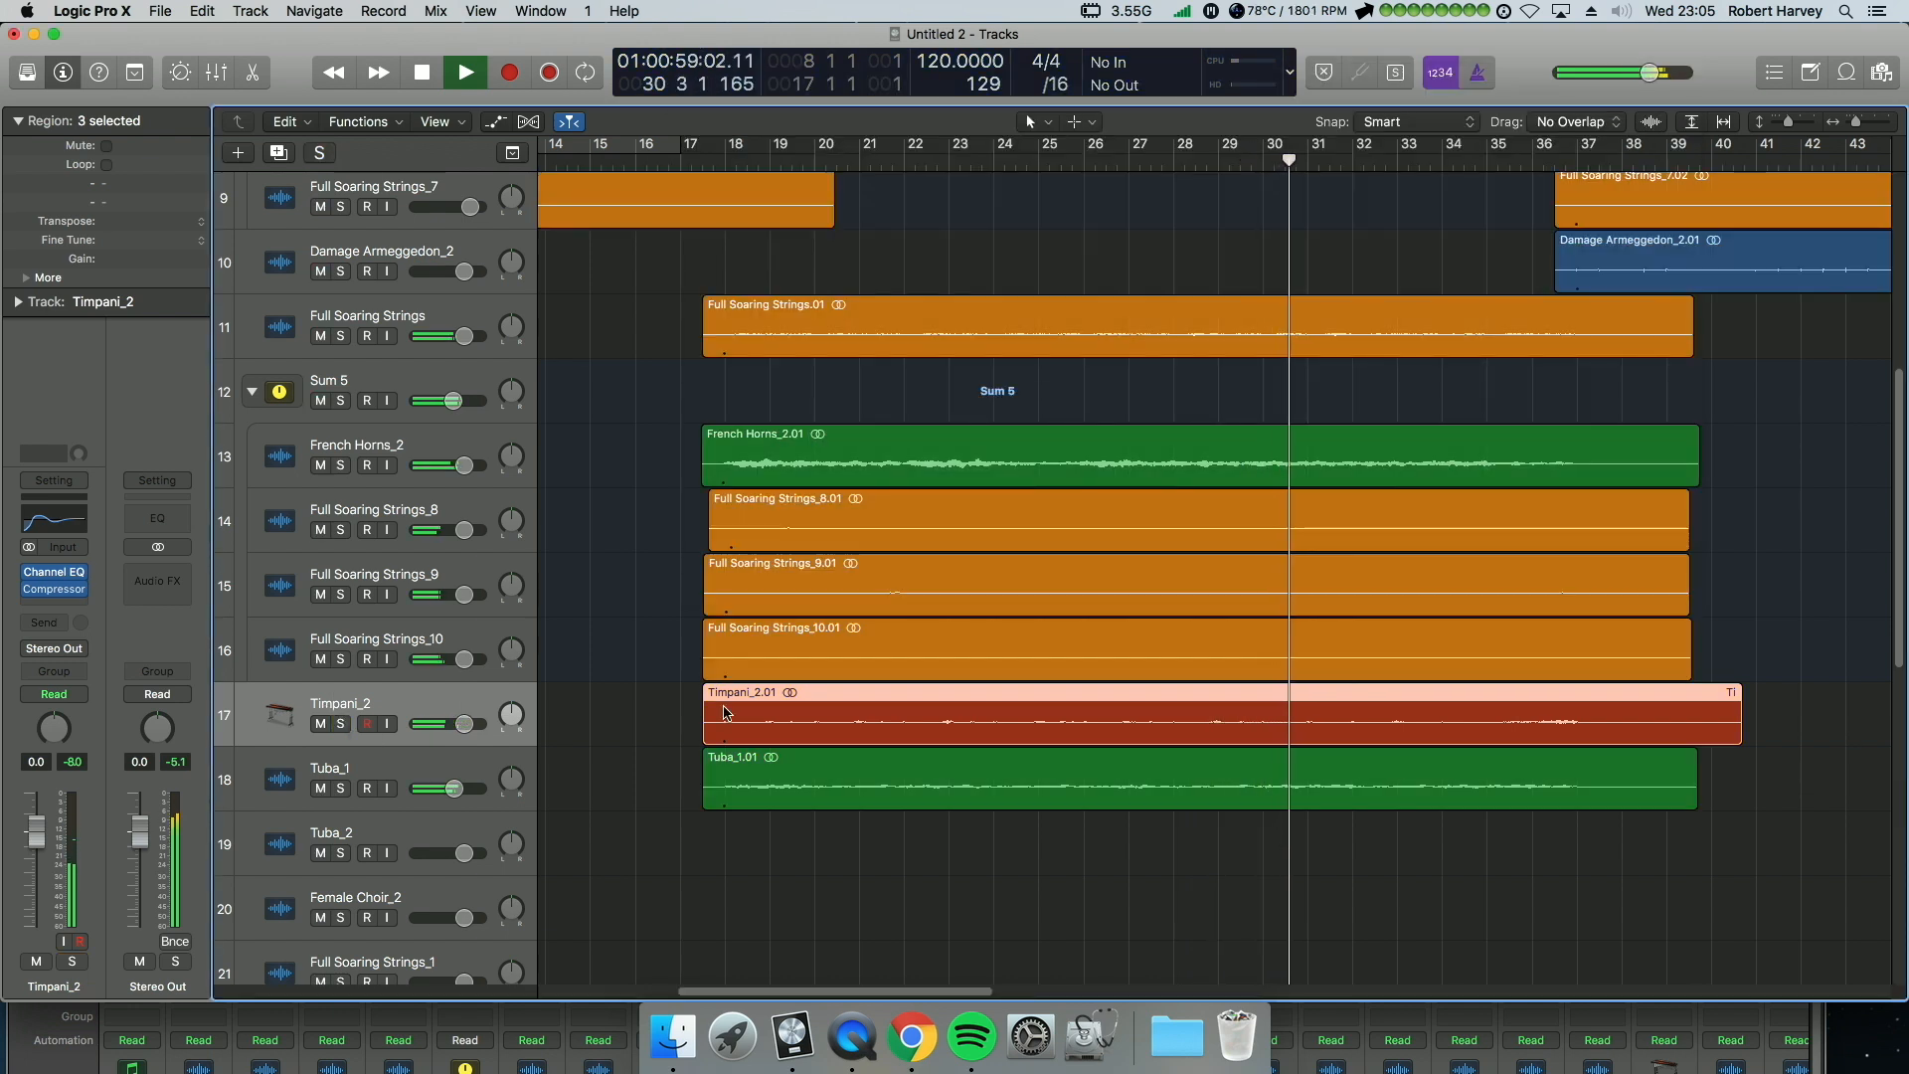
Step: Look over the arrangement around Timpani_2 and the tracks below it during playback, checking Tuba_1 in solo
scroll(734, 713, left, 3)
scroll(734, 713, down, 3)
scroll(760, 723, left, 2)
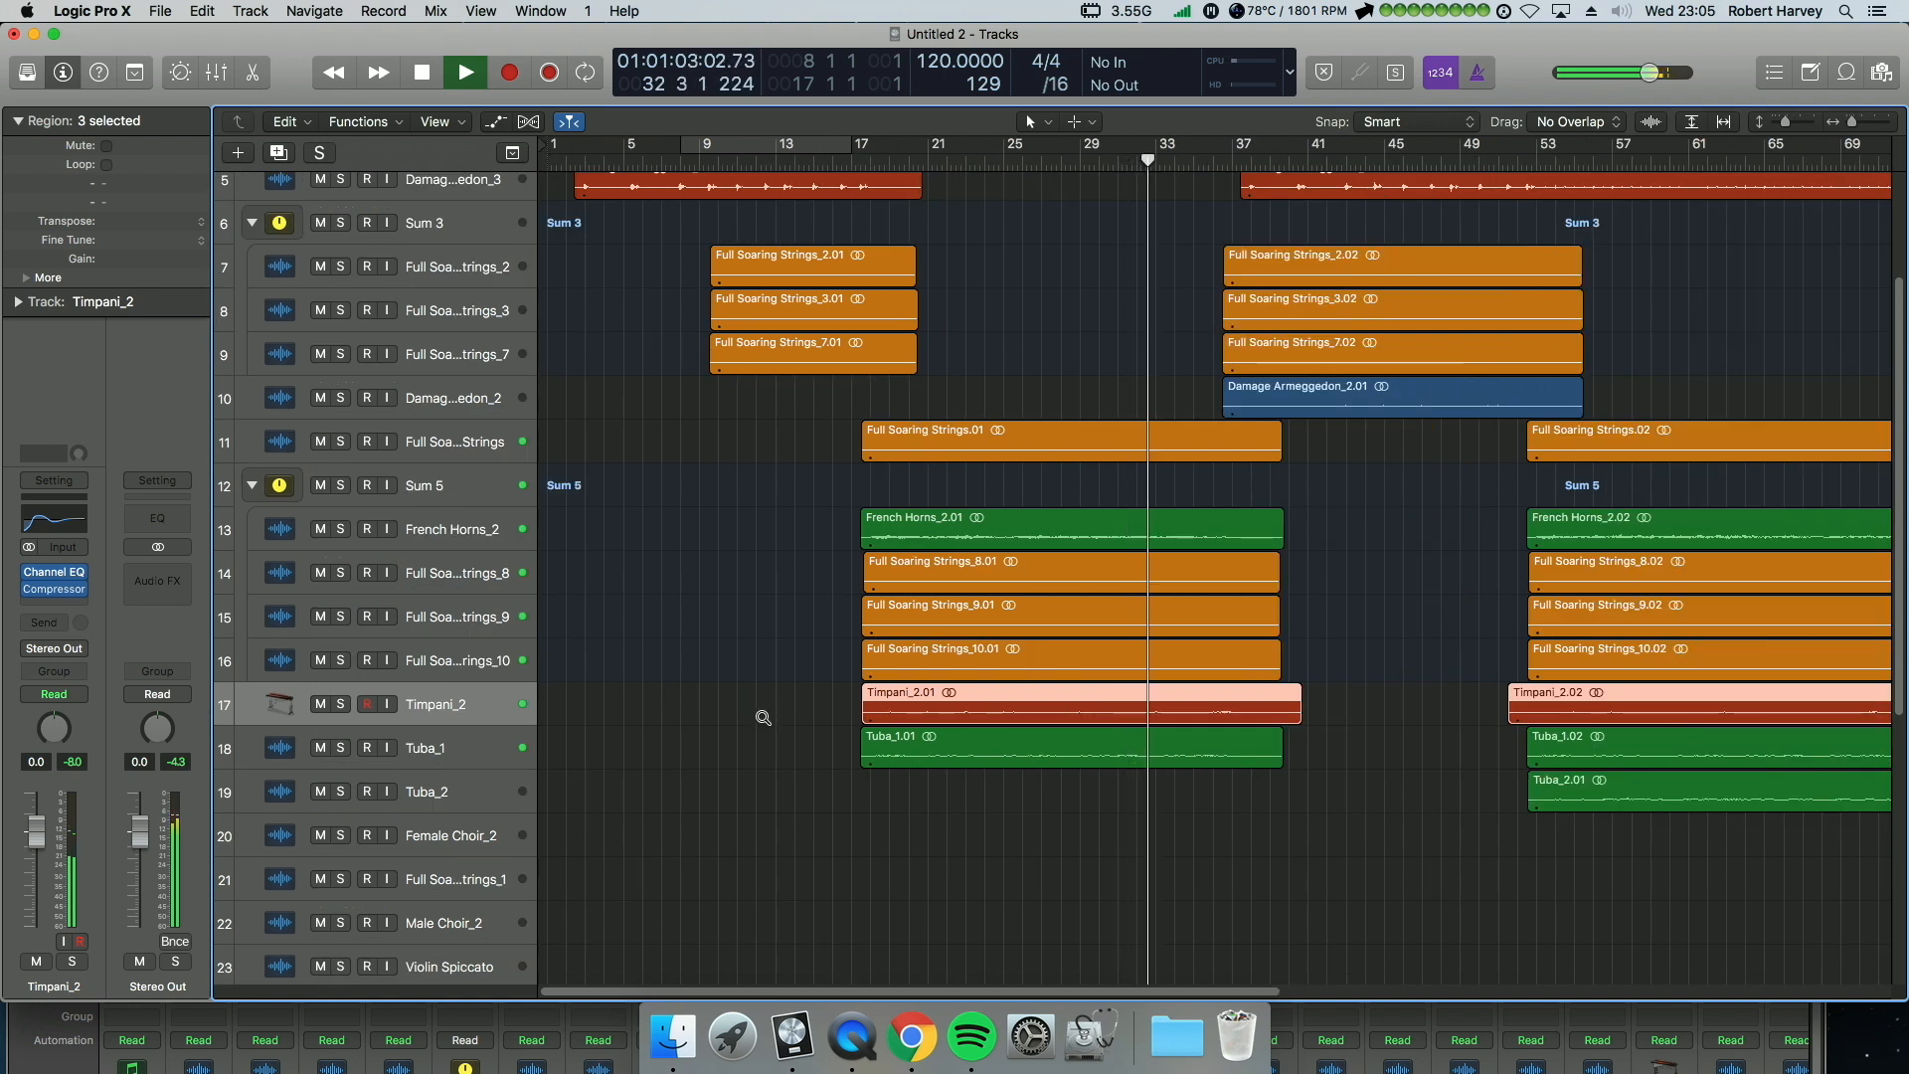
scroll(762, 717, left, 2)
scroll(796, 716, right, 2)
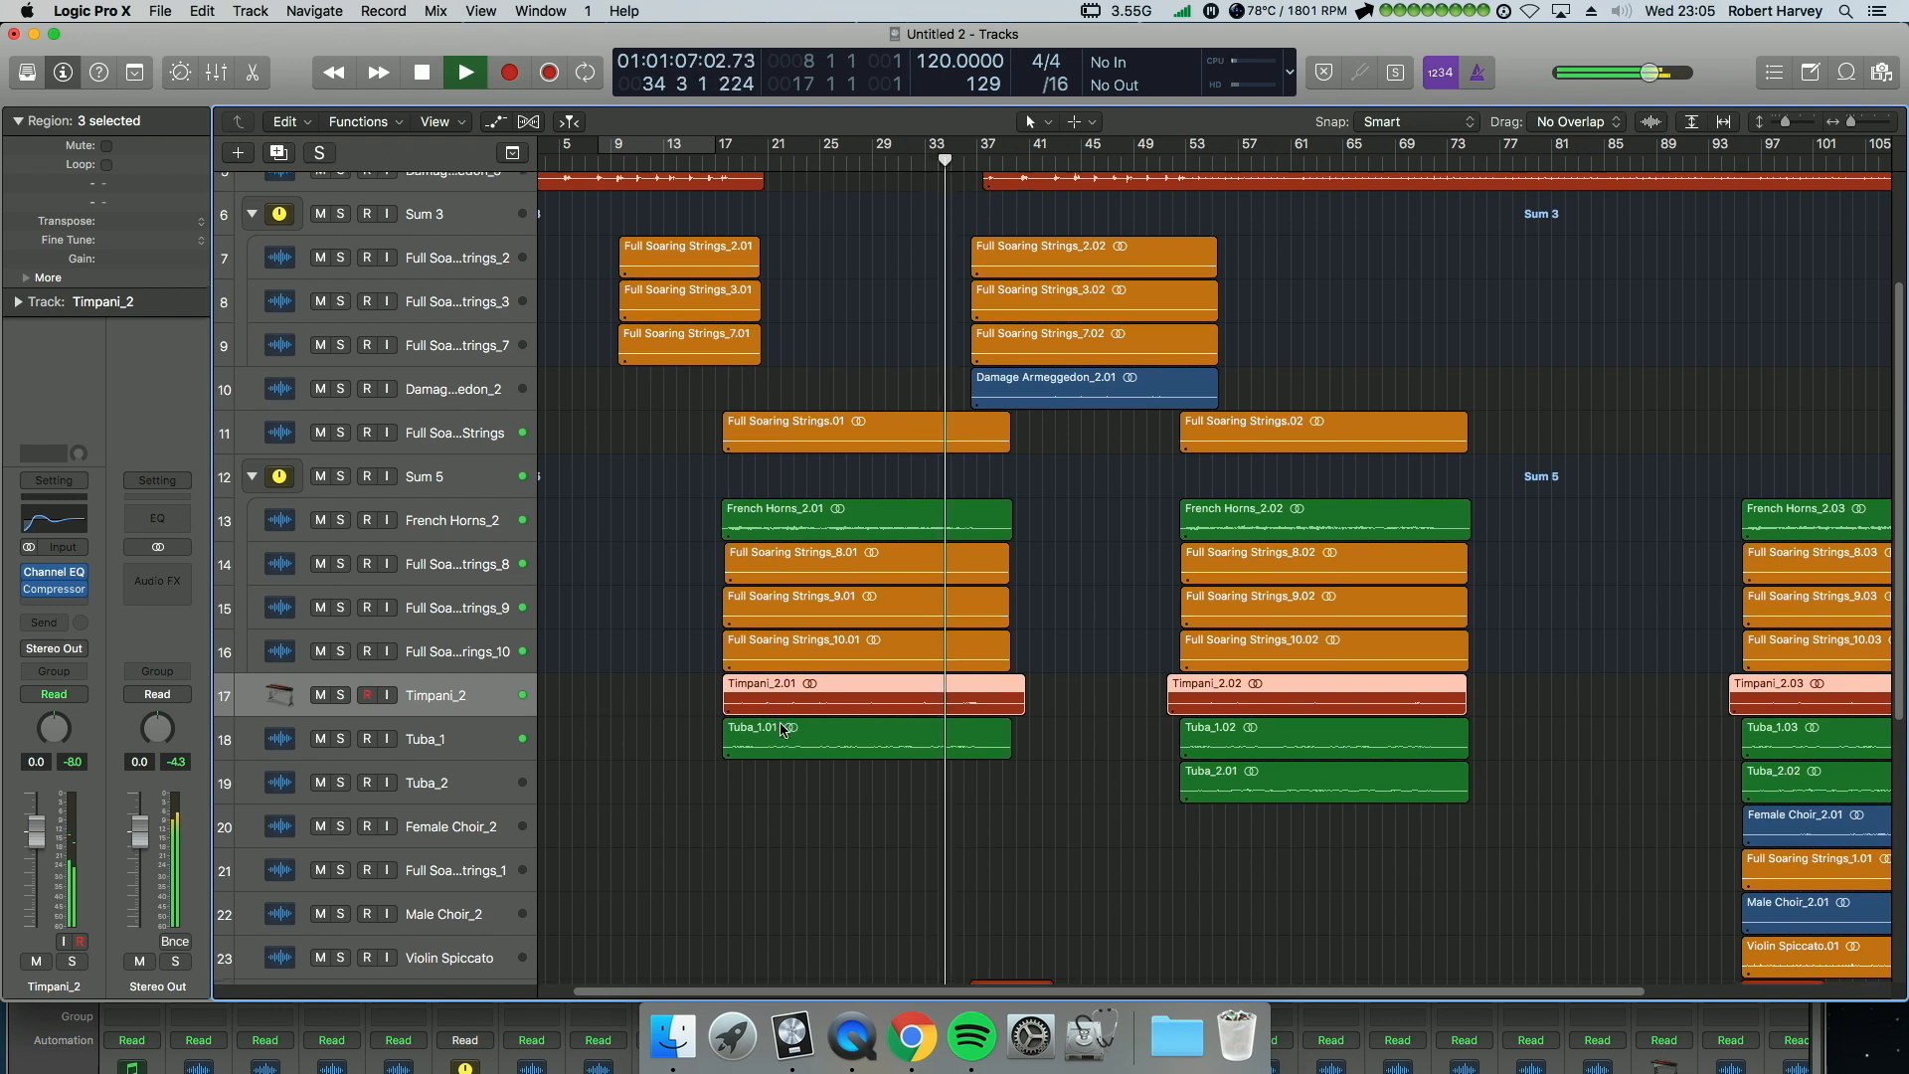
scroll(785, 729, down, 5)
scroll(776, 726, up, 4)
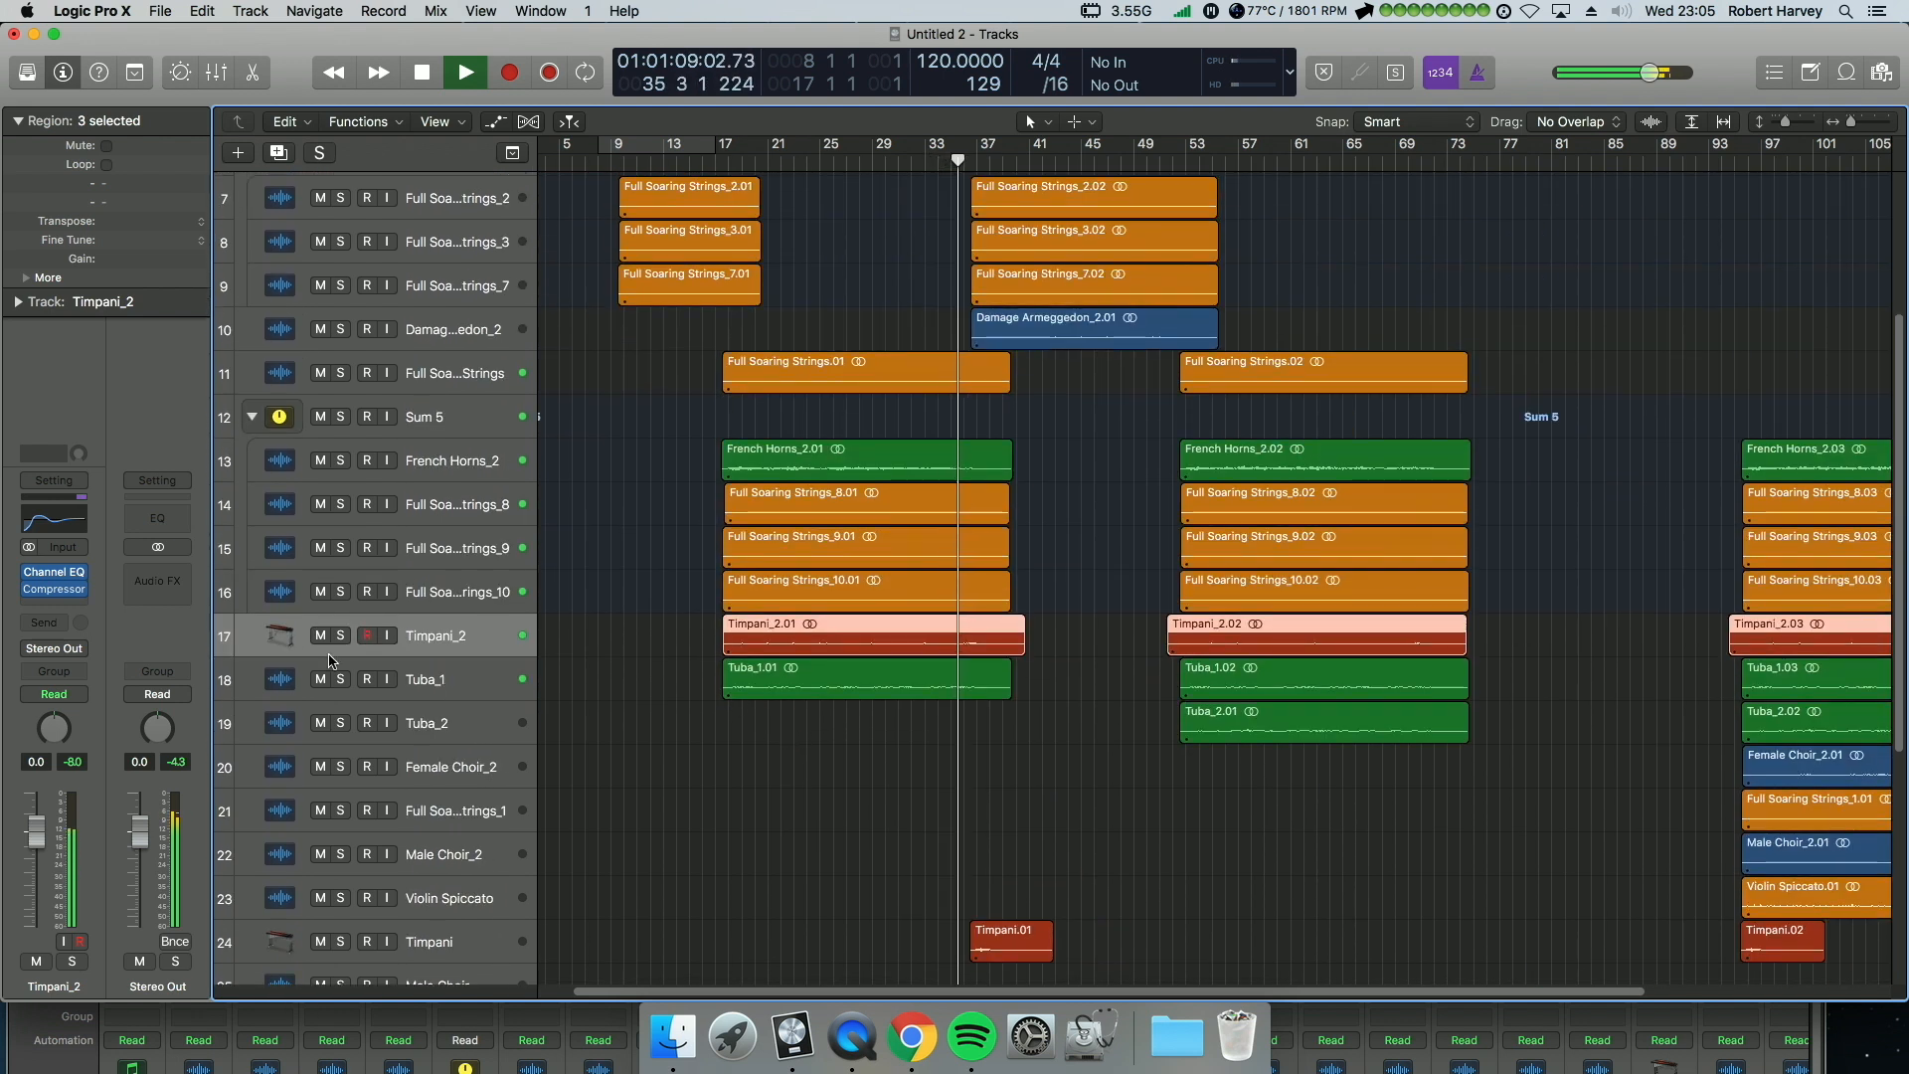
click(341, 680)
click(341, 681)
scroll(545, 704, up, 4)
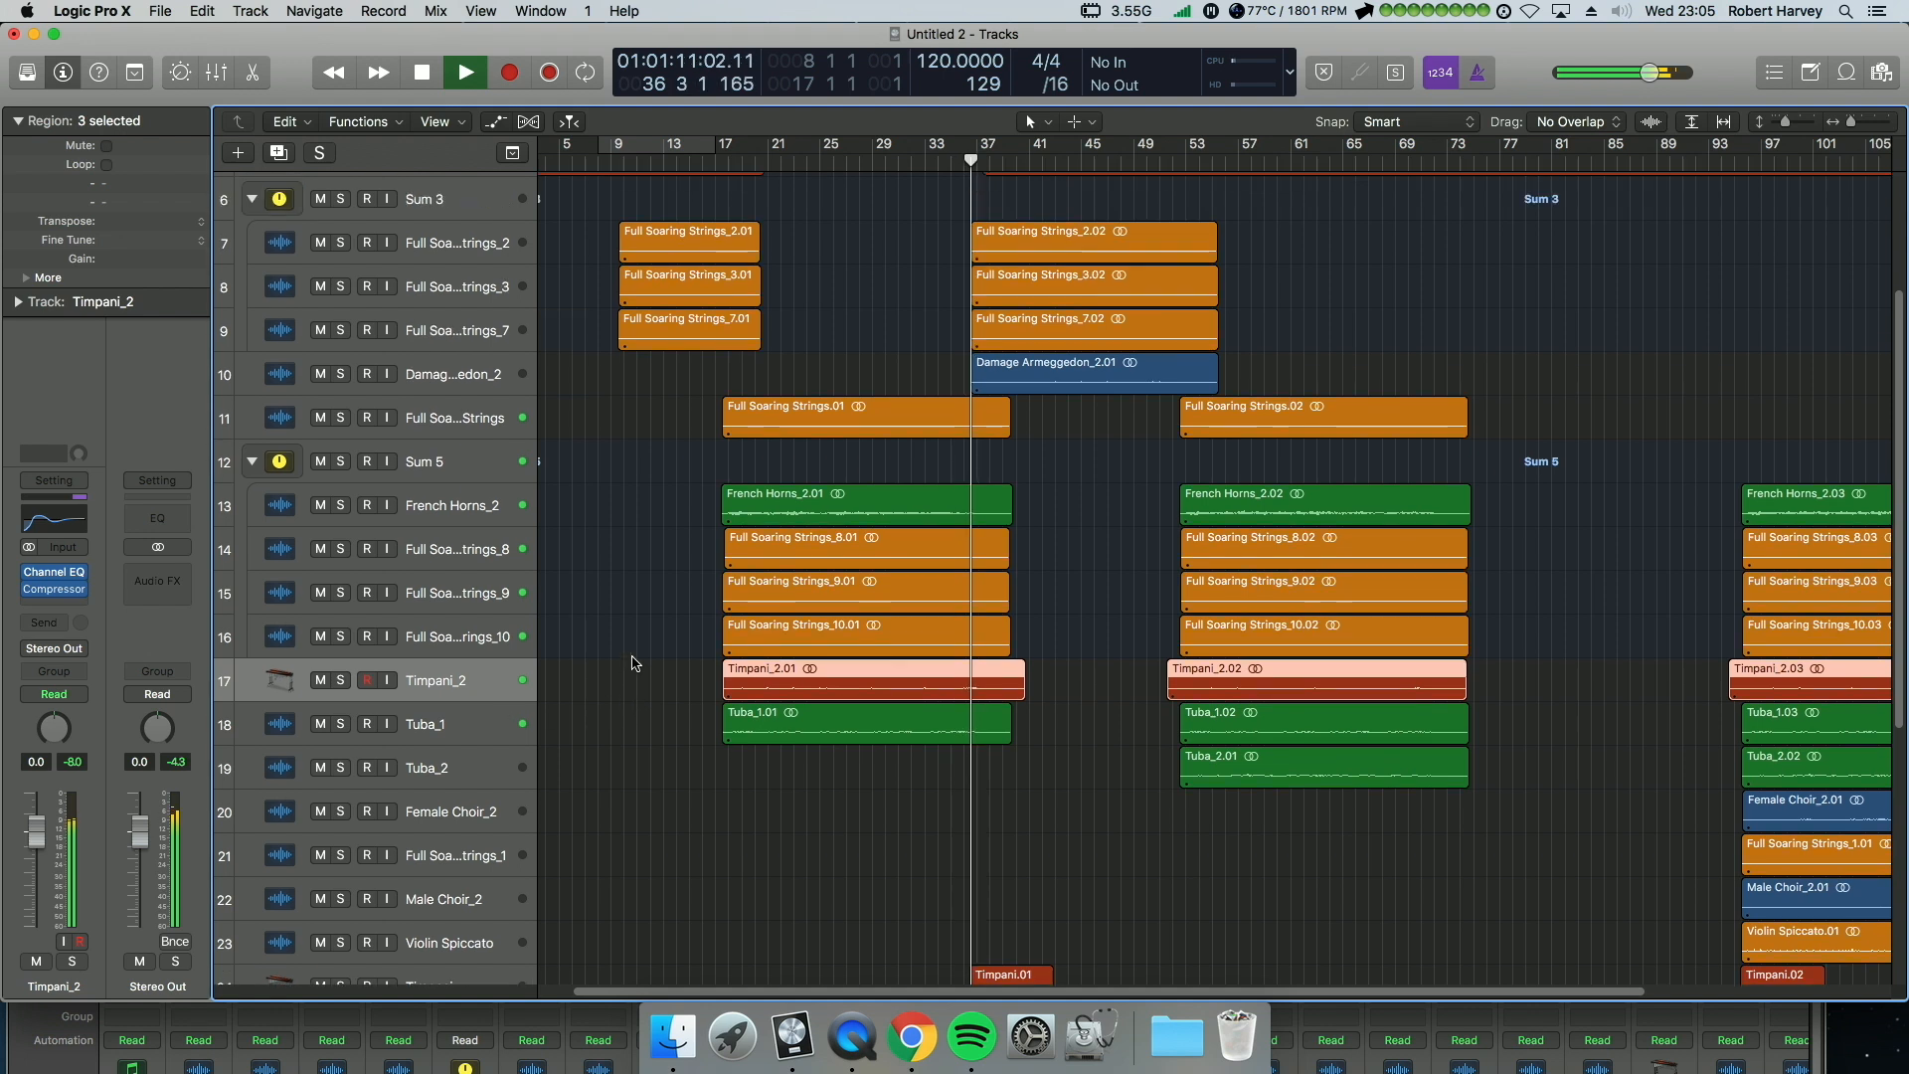
scroll(573, 694, down, 1)
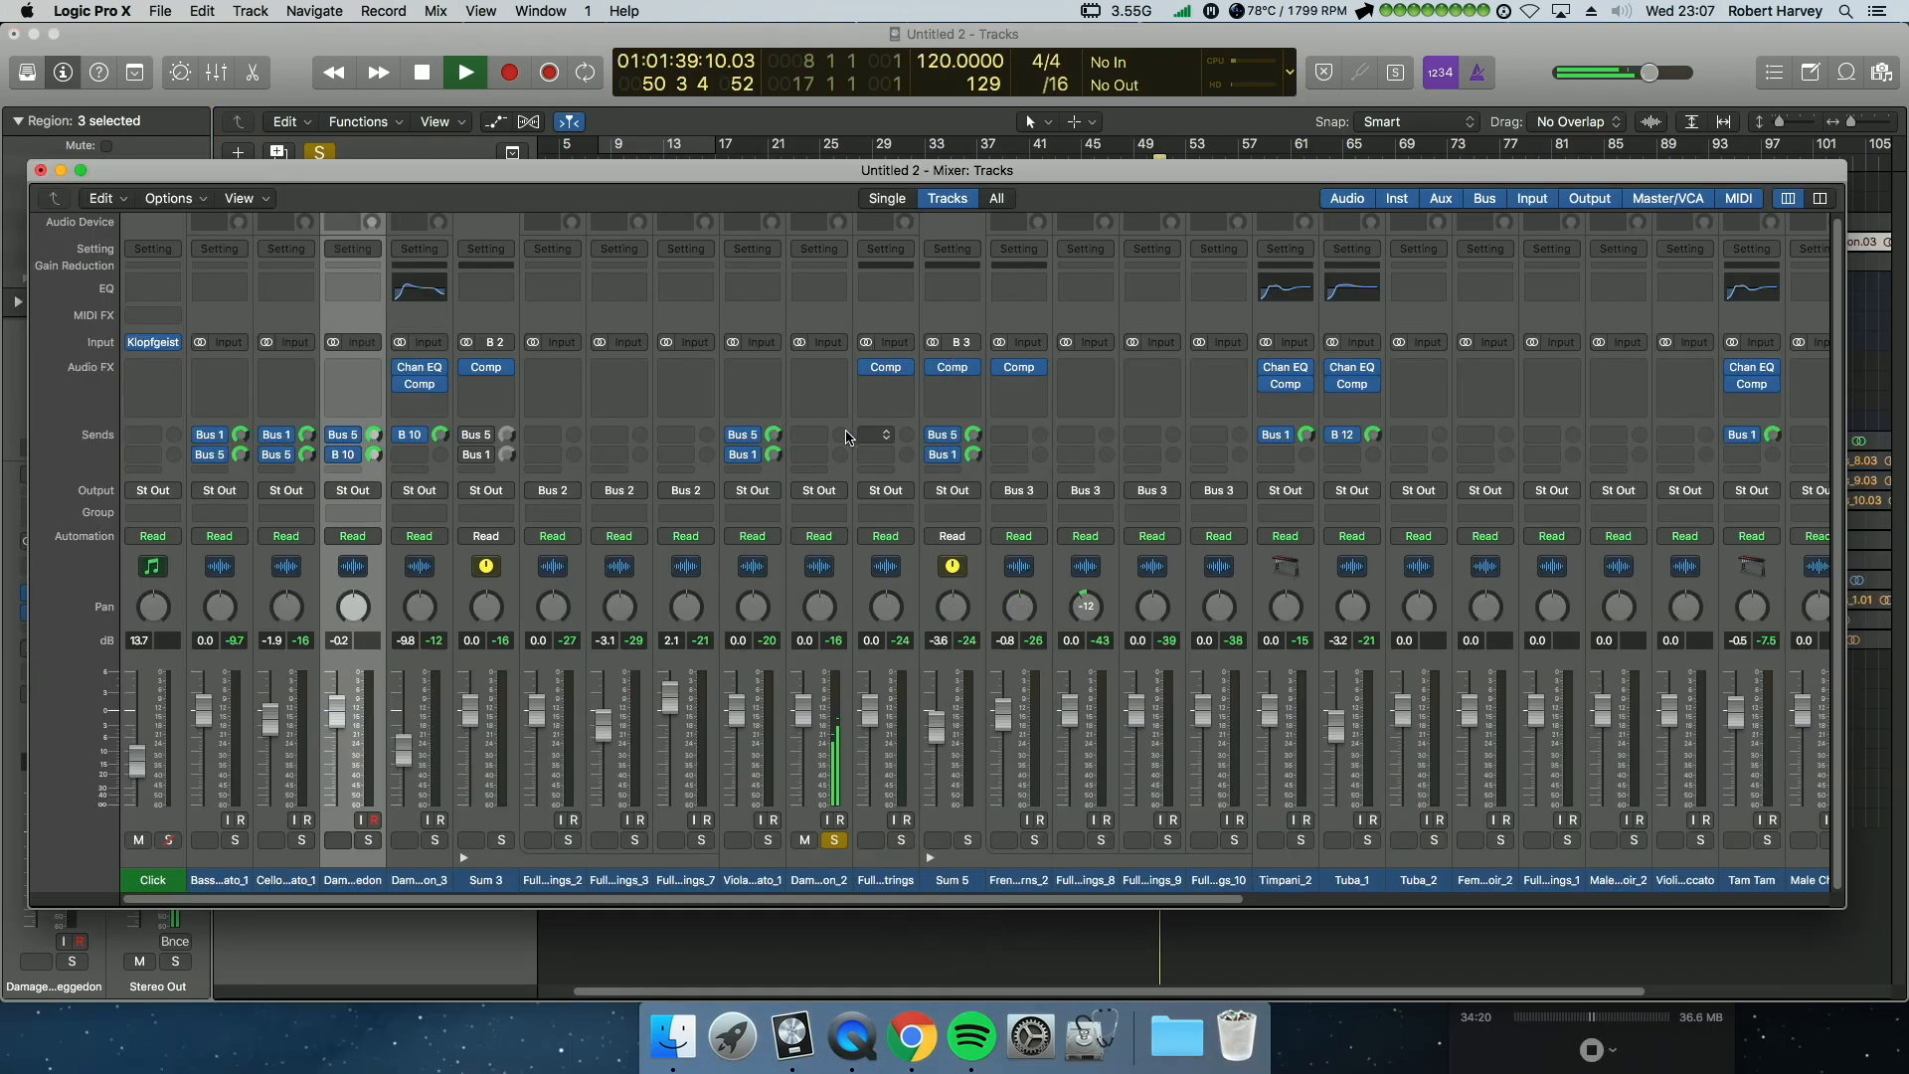
Step: Add a send from Damage Armeggedon_2 to Bus 10 (Aux 4) and close the mixer
click(813, 455)
mouse_move(881, 540)
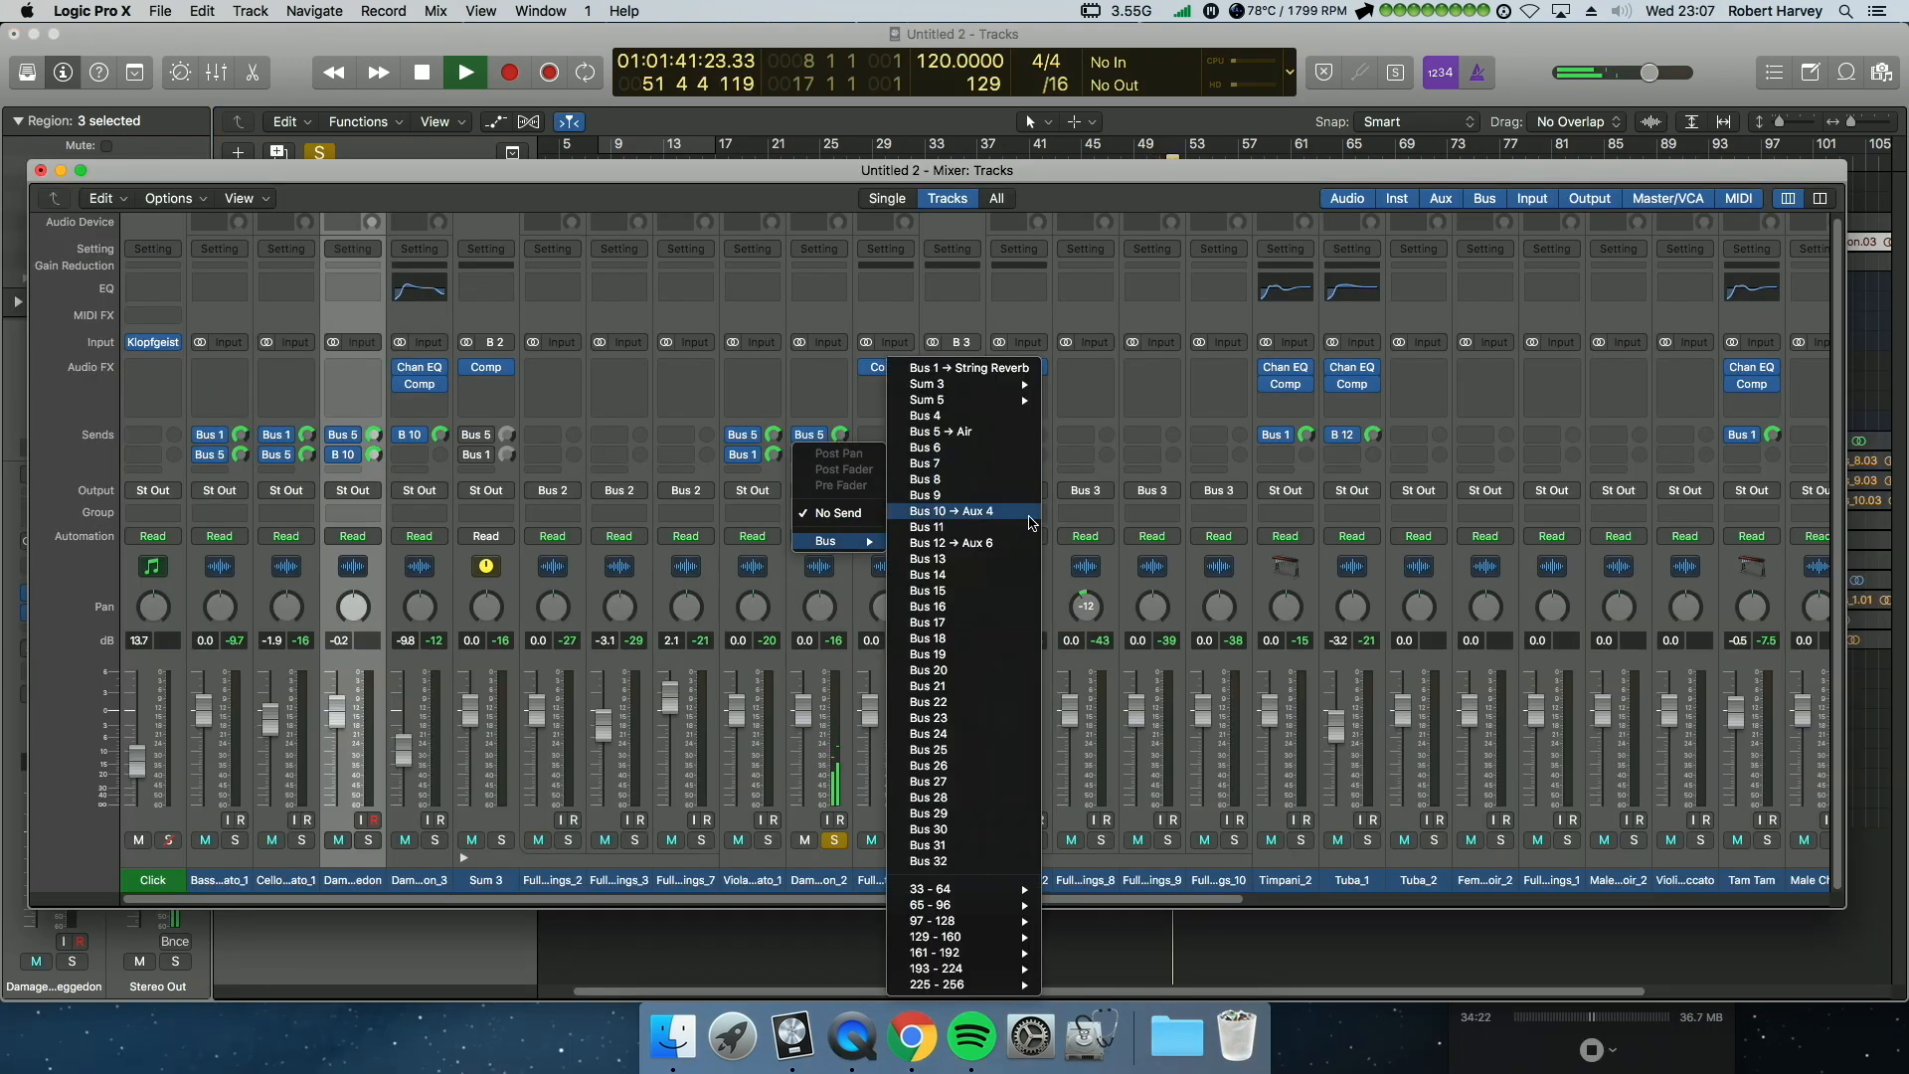
click(963, 510)
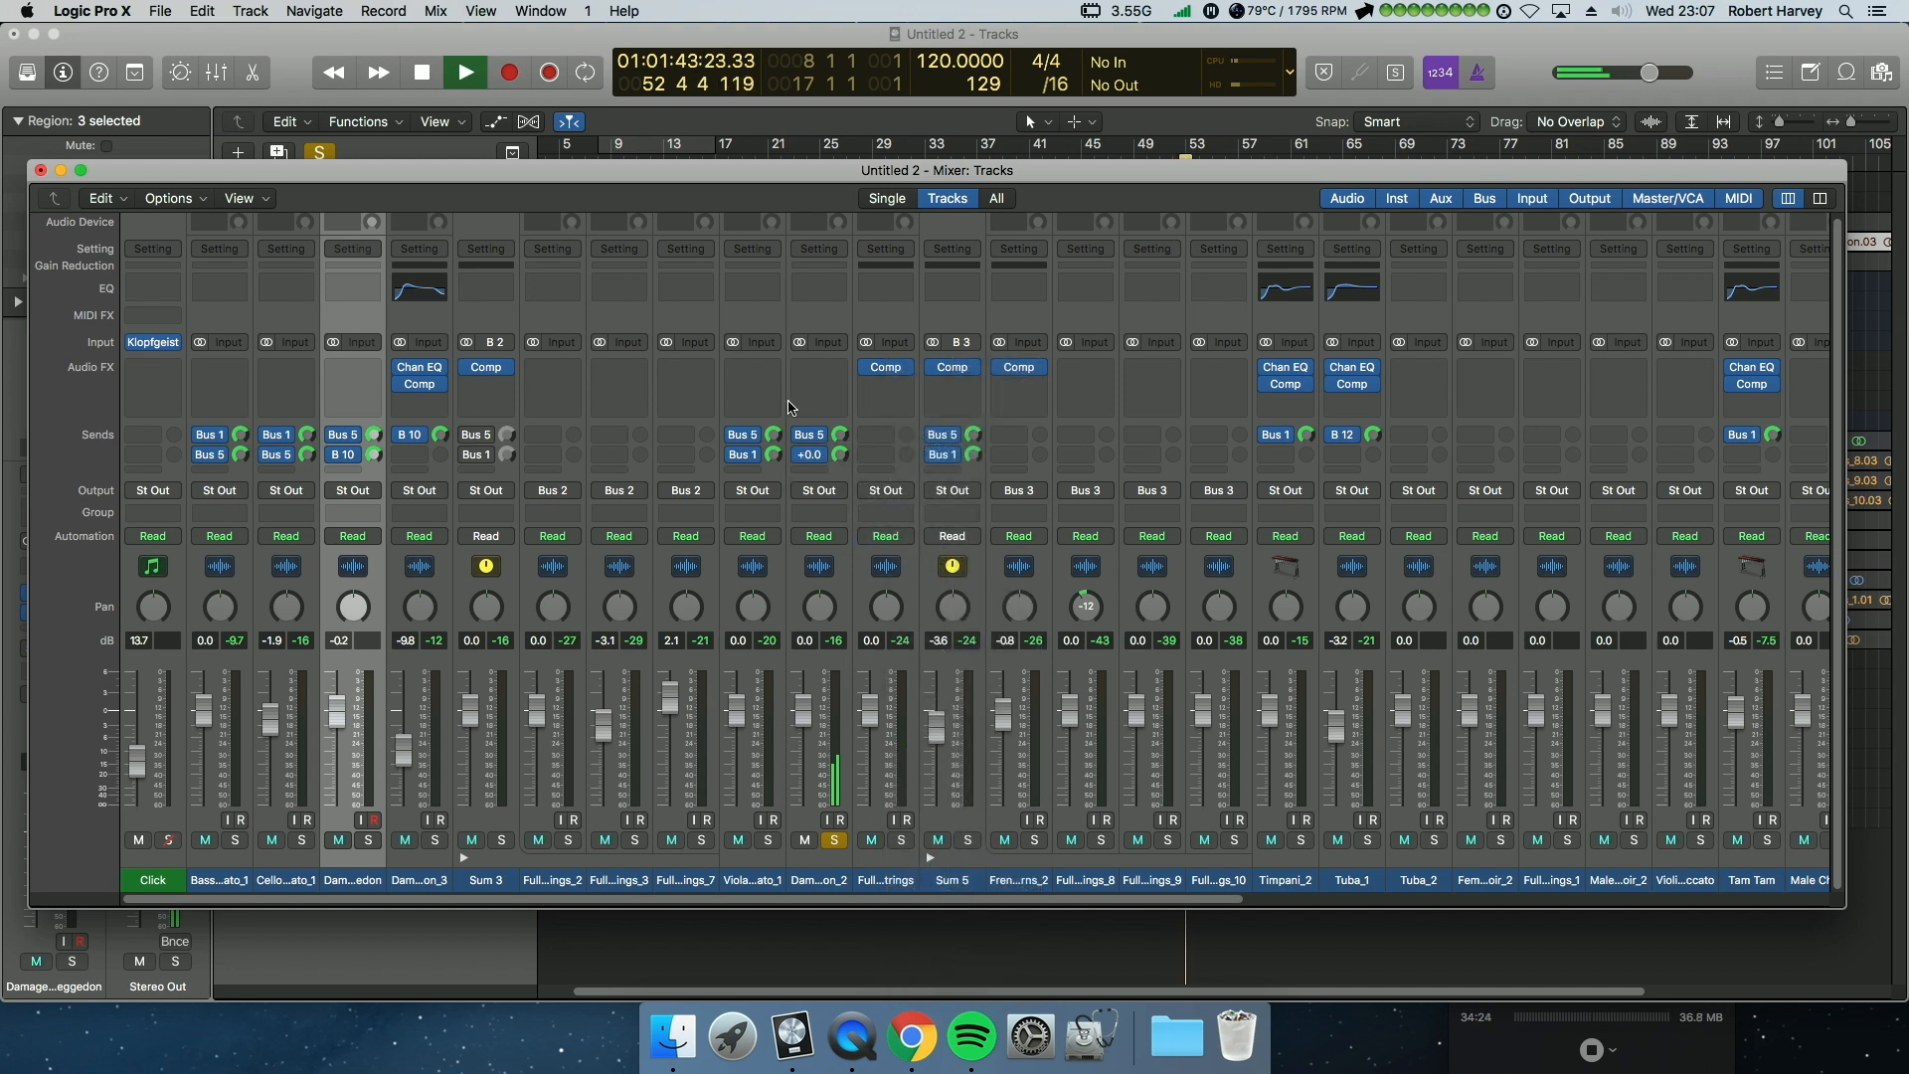
click(42, 171)
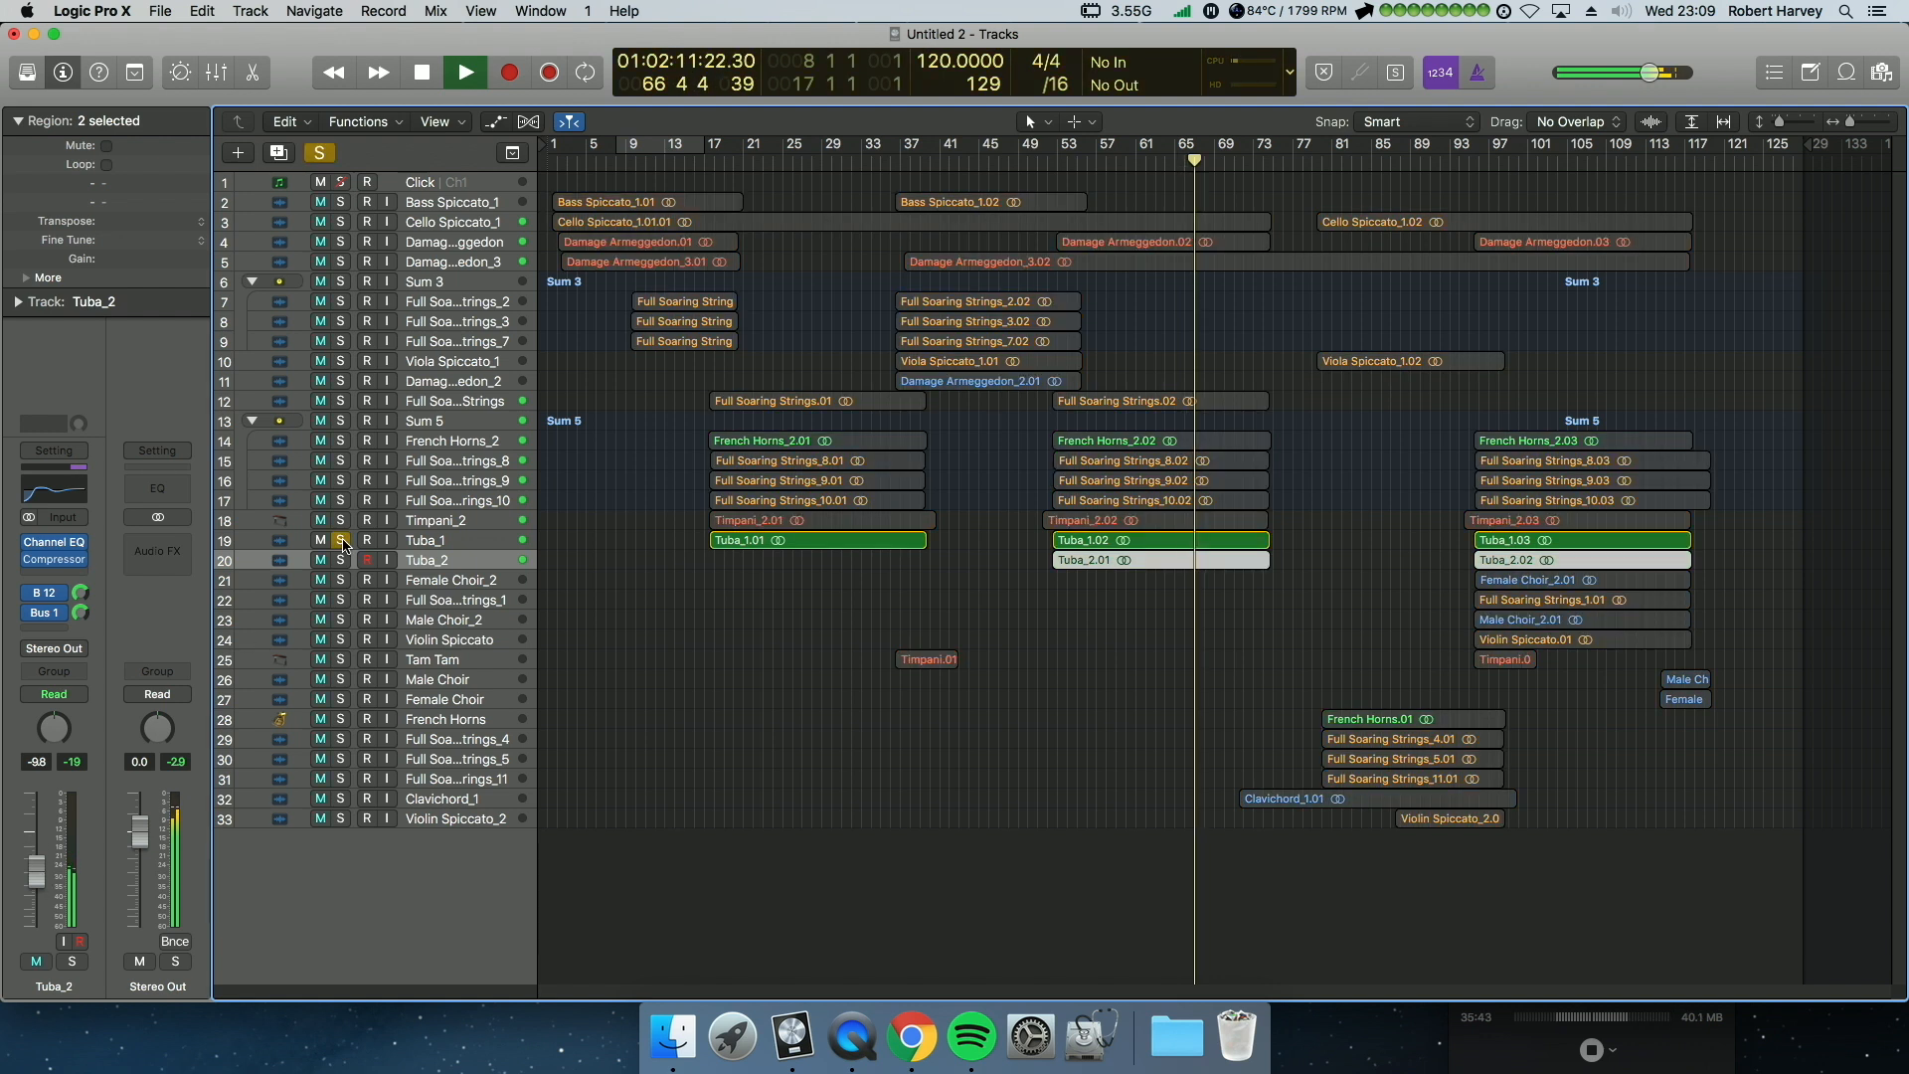
Step: Draw a volume automation swell on Timpani_2 between about bars 69 and 72, peaking at +2.5 dB
click(341, 520)
click(341, 520)
click(442, 520)
key(a)
drag(1123, 653, 1334, 513)
scroll(1180, 358, up, 2)
click(1161, 352)
click(1280, 352)
click(1343, 352)
drag(1280, 352, 1280, 312)
click(1116, 162)
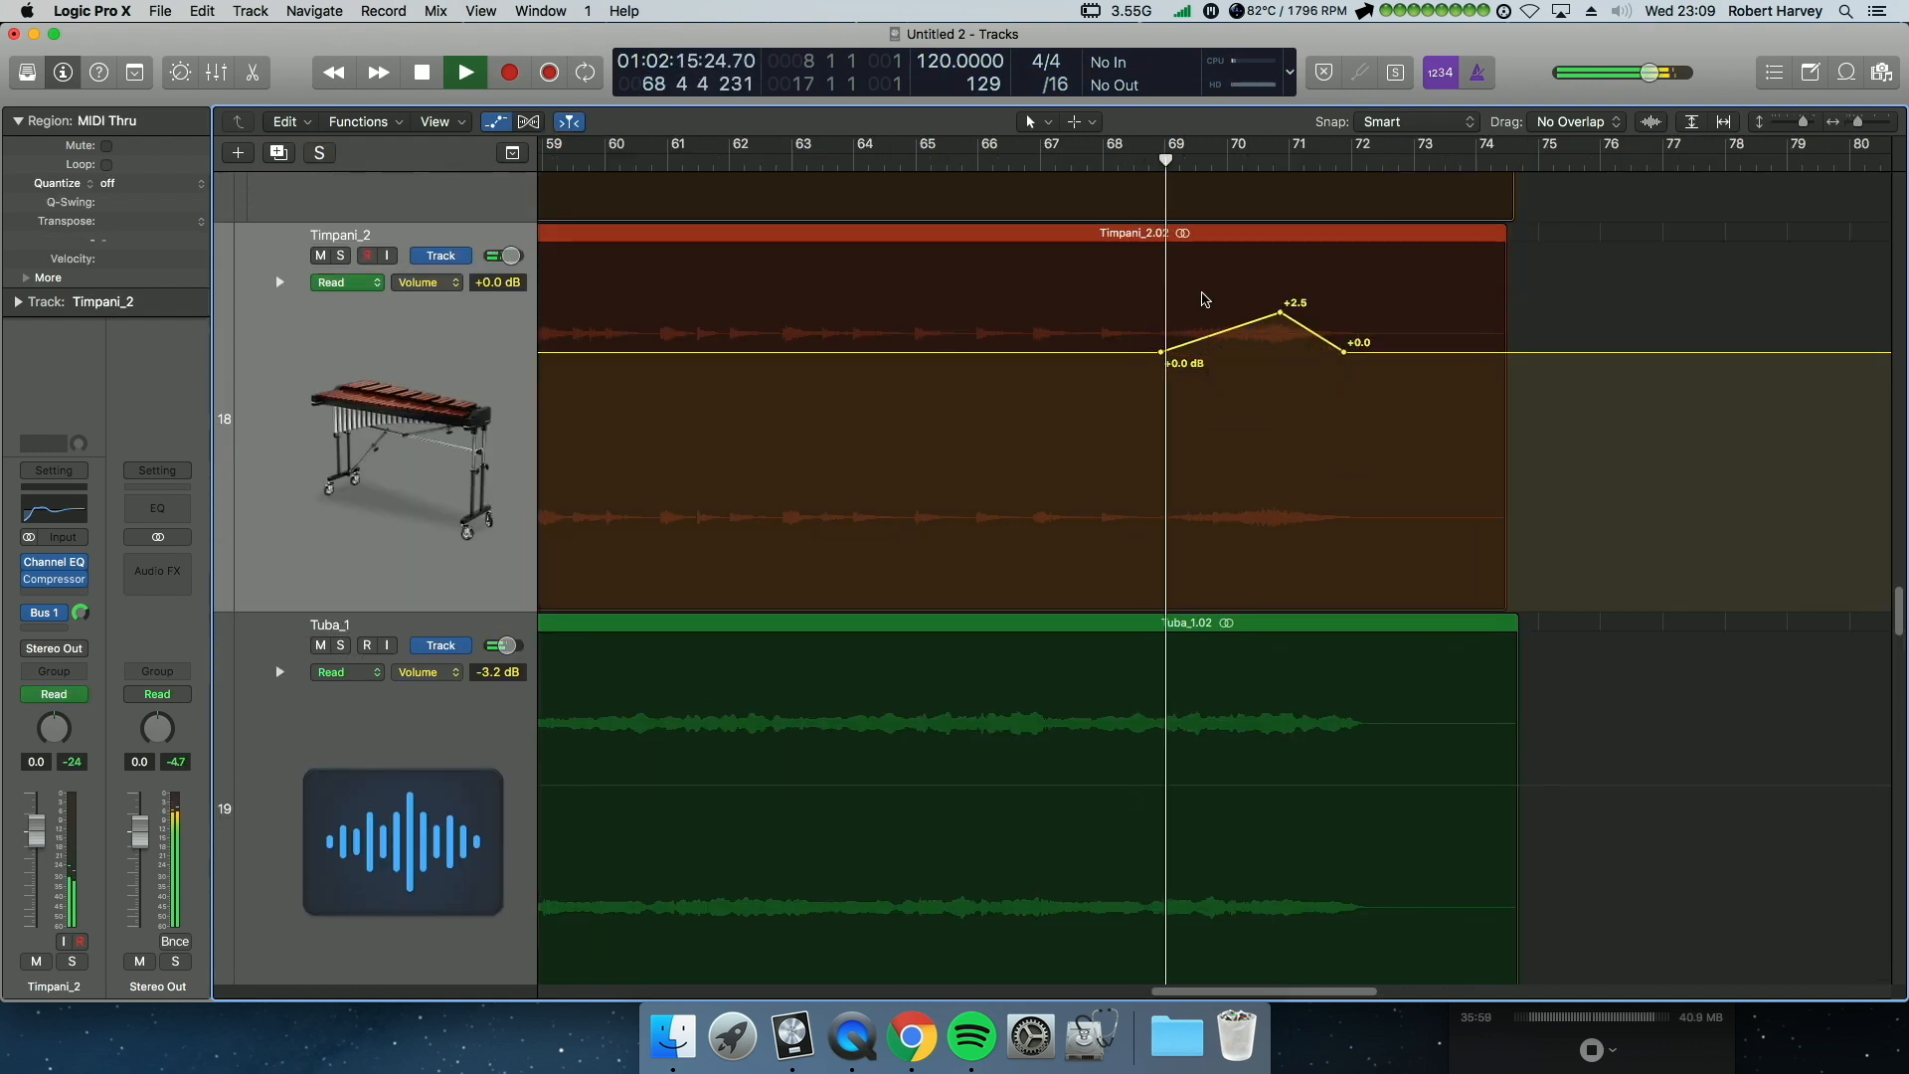
Step: Split the second Timpani_2 region before its final swell and move the split-off part forward by about 0.8 bar
key(a)
key(a)
key(space)
click(1309, 523)
click(1151, 161)
key(super+t)
drag(1276, 521, 1323, 524)
key(space)
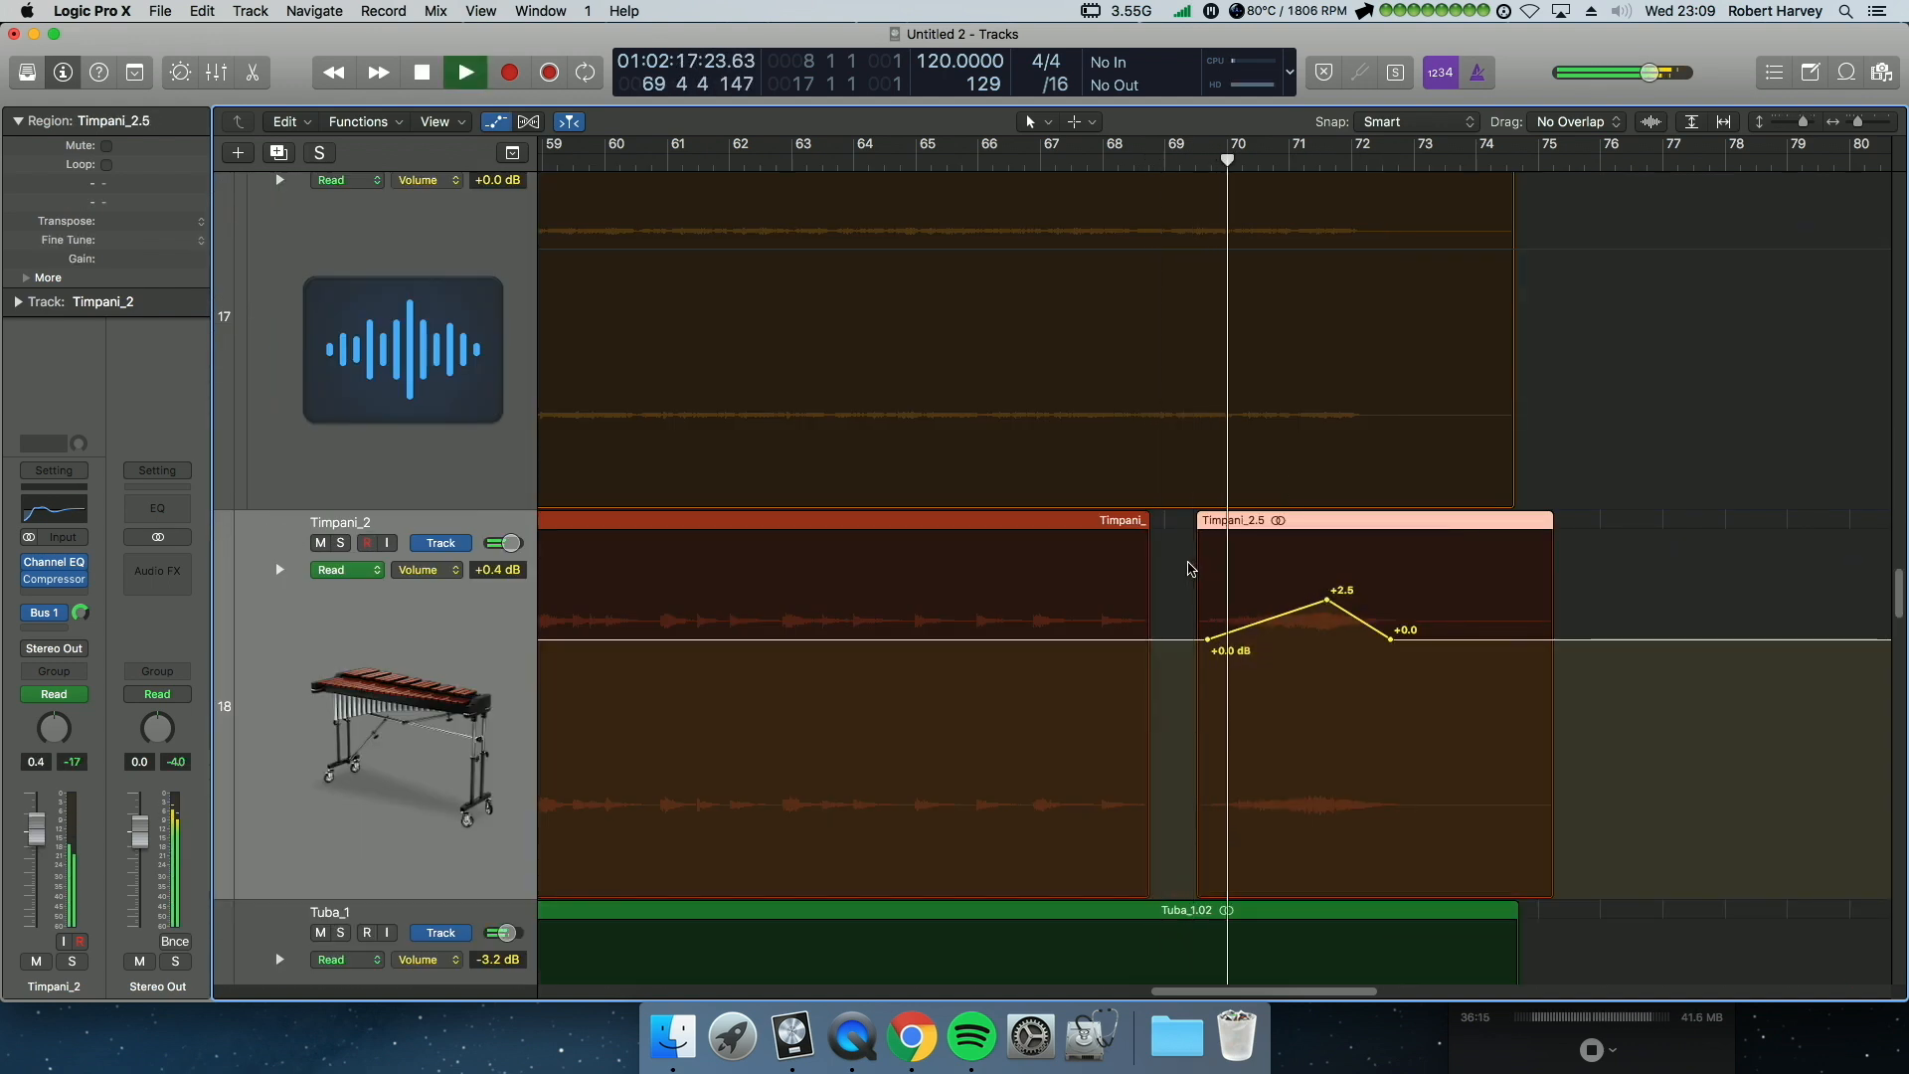
Step: Hide the automation, copy the Tam Tam track's first region and align the copy near bar 71, then play it back
key(space)
ctrl+alt+click(1341, 559)
key(a)
ctrl+alt+click(1340, 559)
drag(930, 661, 1261, 660)
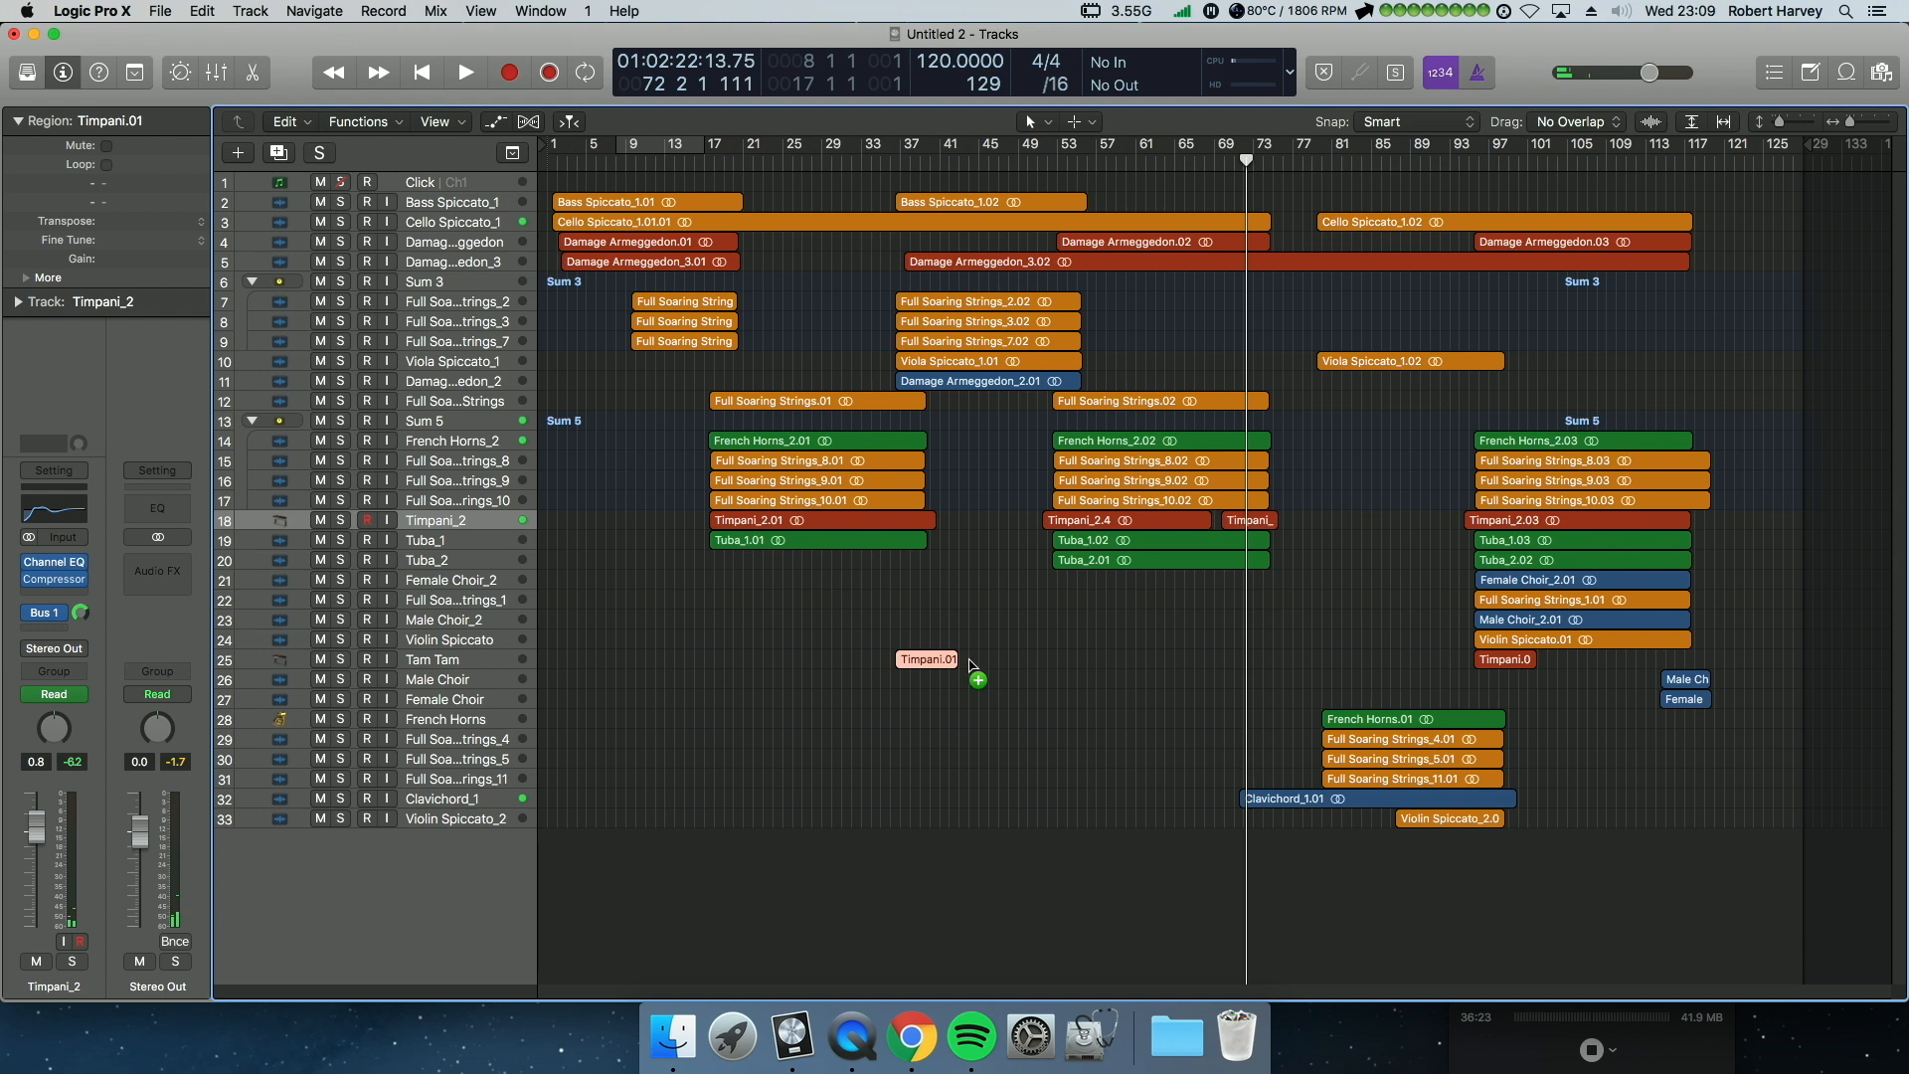
drag(1165, 562, 1384, 741)
scroll(1287, 454, up, 5)
click(975, 161)
drag(1023, 863, 1083, 865)
key(space)
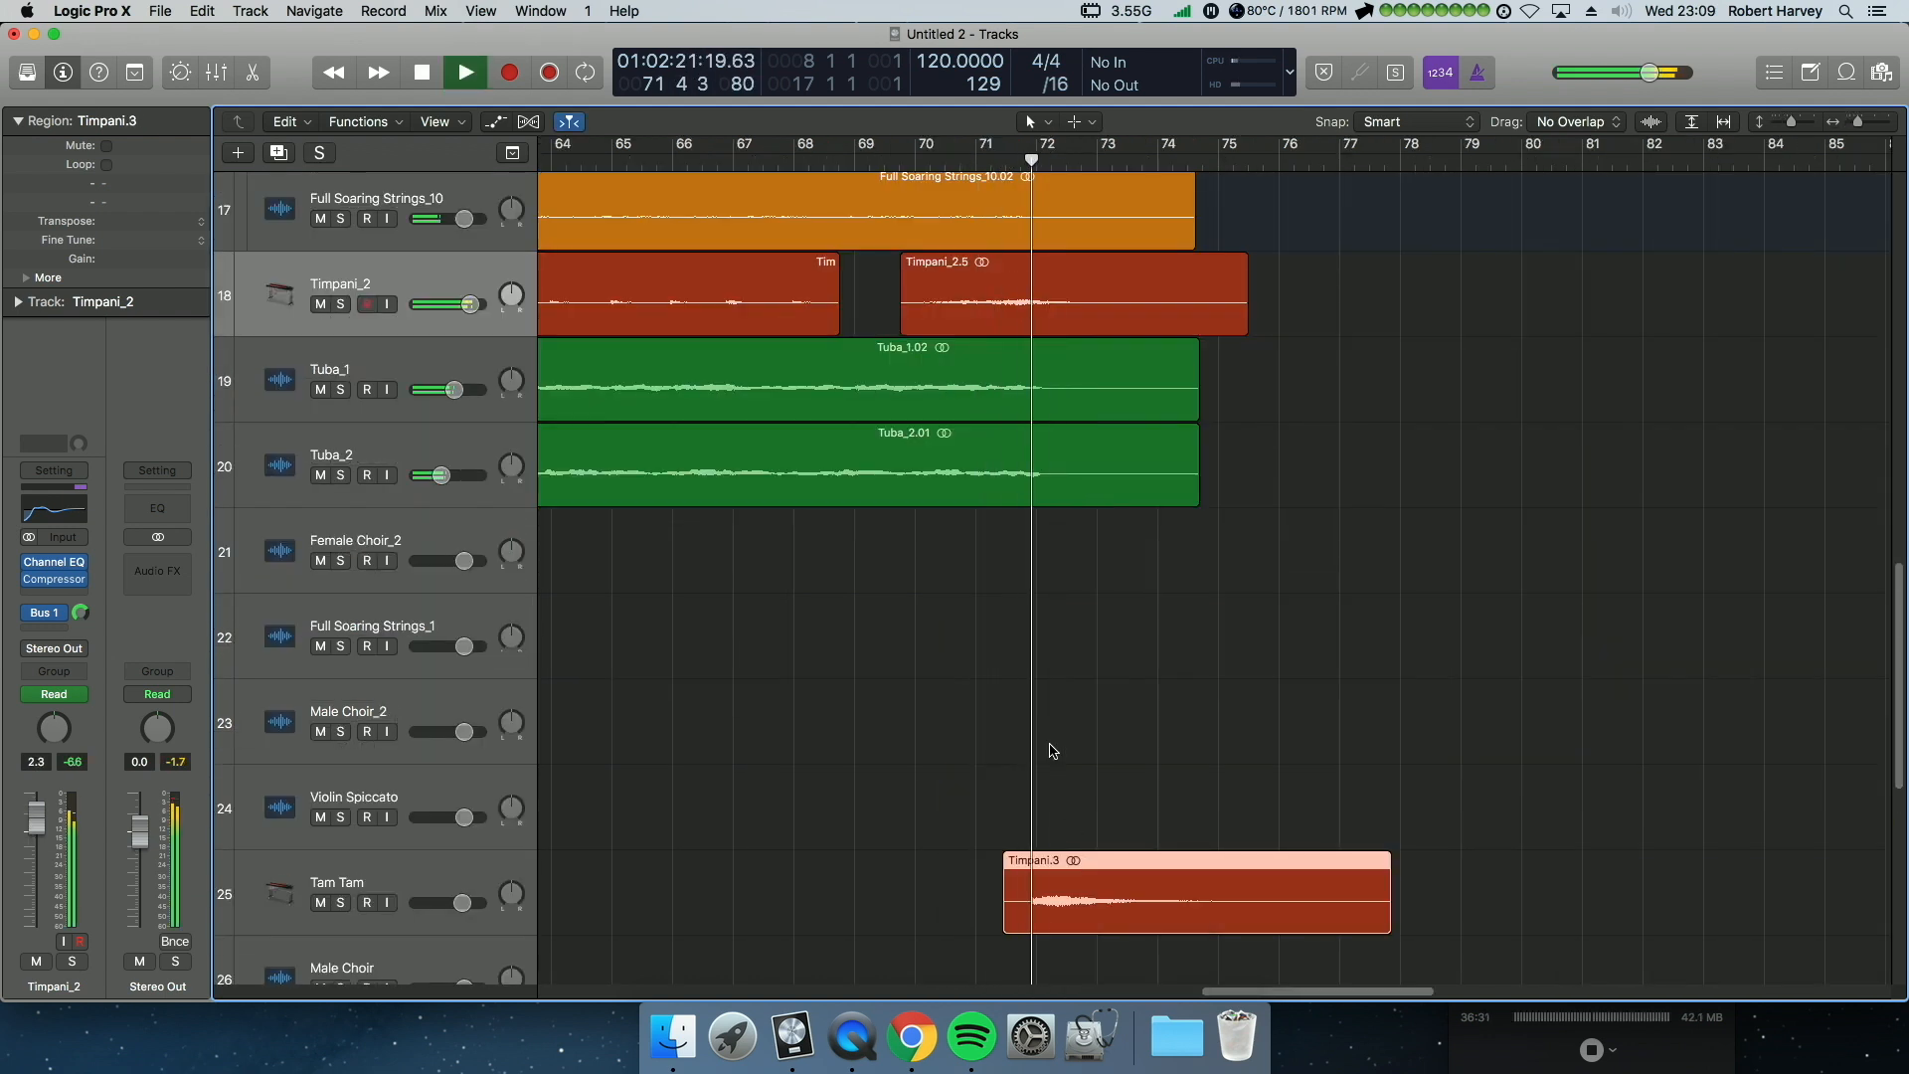
Step: Duplicate the Tam Tam track with its settings and move the copied region near bar 71 onto the new track
ctrl+alt+click(1110, 676)
drag(1179, 630, 1388, 739)
click(468, 340)
key(super+d)
drag(989, 394, 997, 539)
Step: Lower the duplicate Tam Tam track's volume slightly and nudge its region a little earlier, checking the timing in playback
drag(463, 511, 457, 513)
key(space)
key(space)
drag(999, 558, 985, 558)
key(space)
key(space)
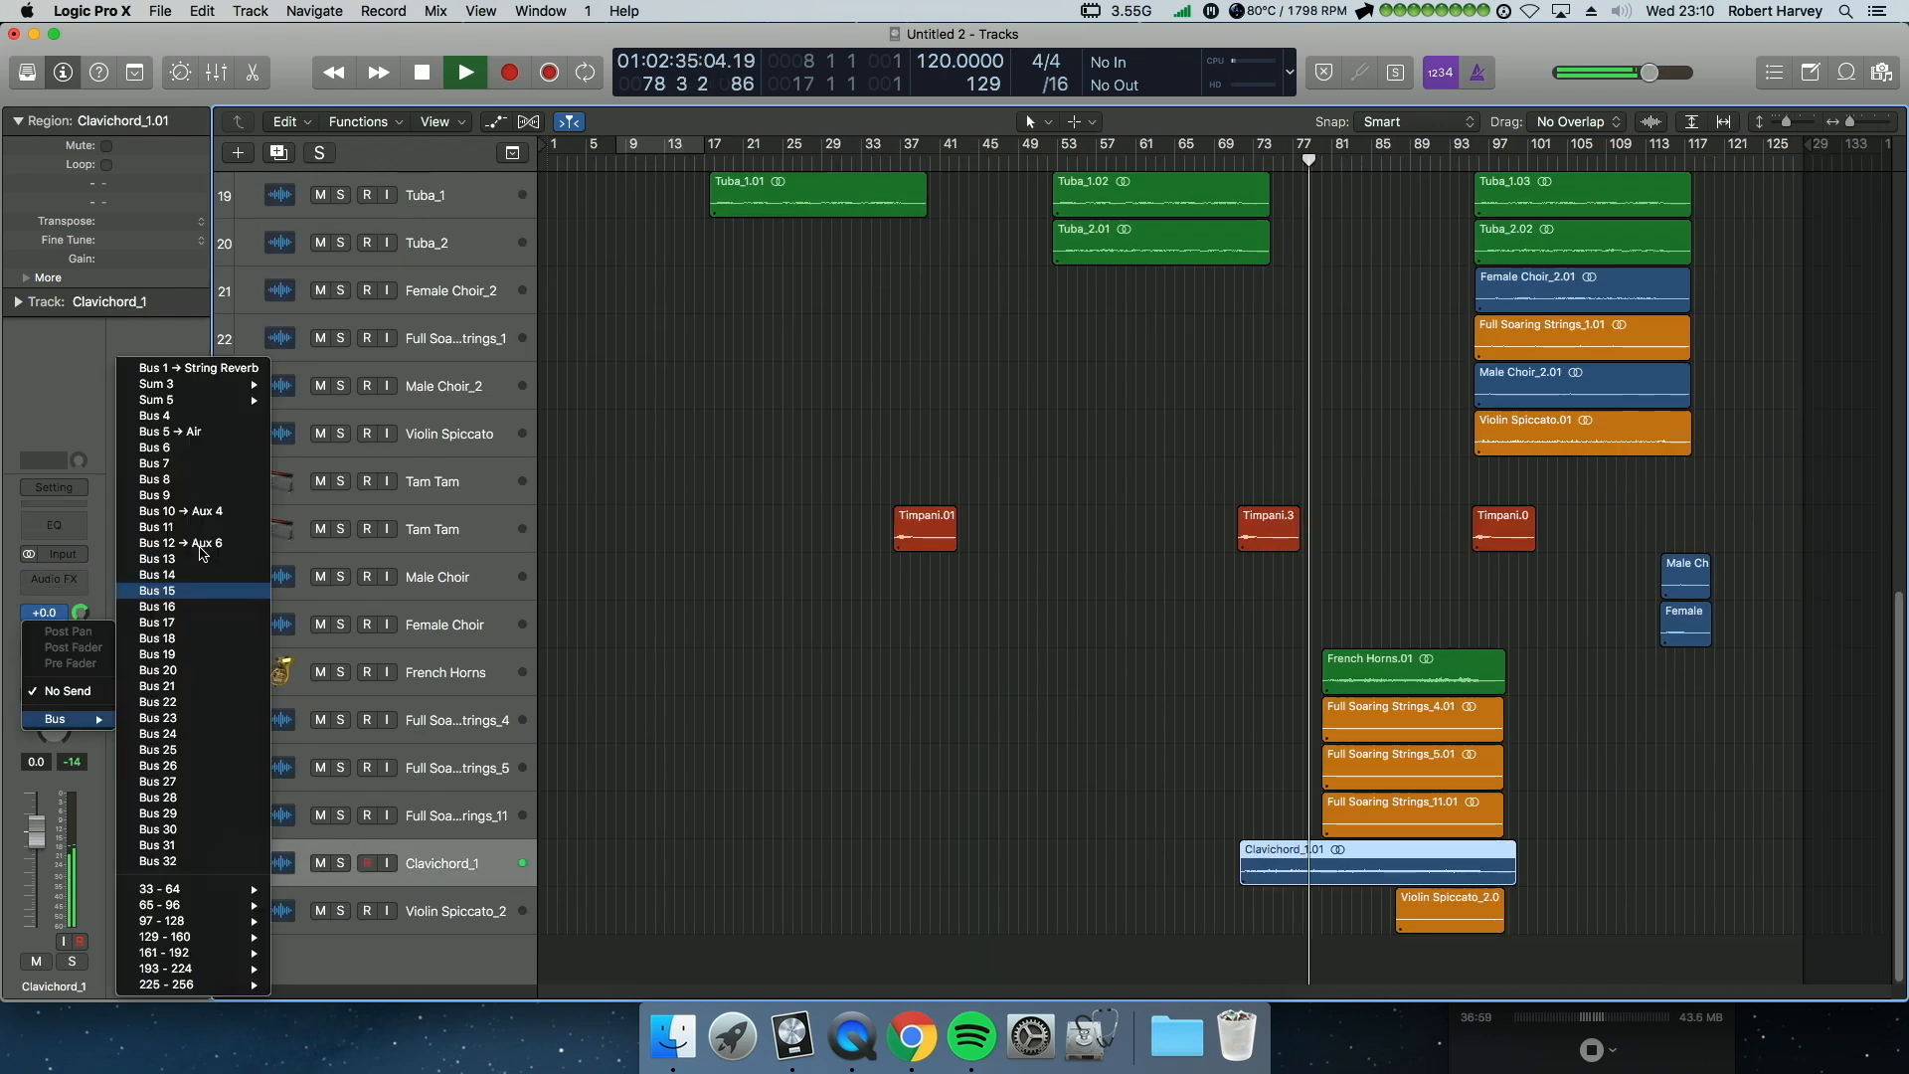
Step: Add a second send on Clavichord_1, routed to Bus 5 (Air)
click(100, 368)
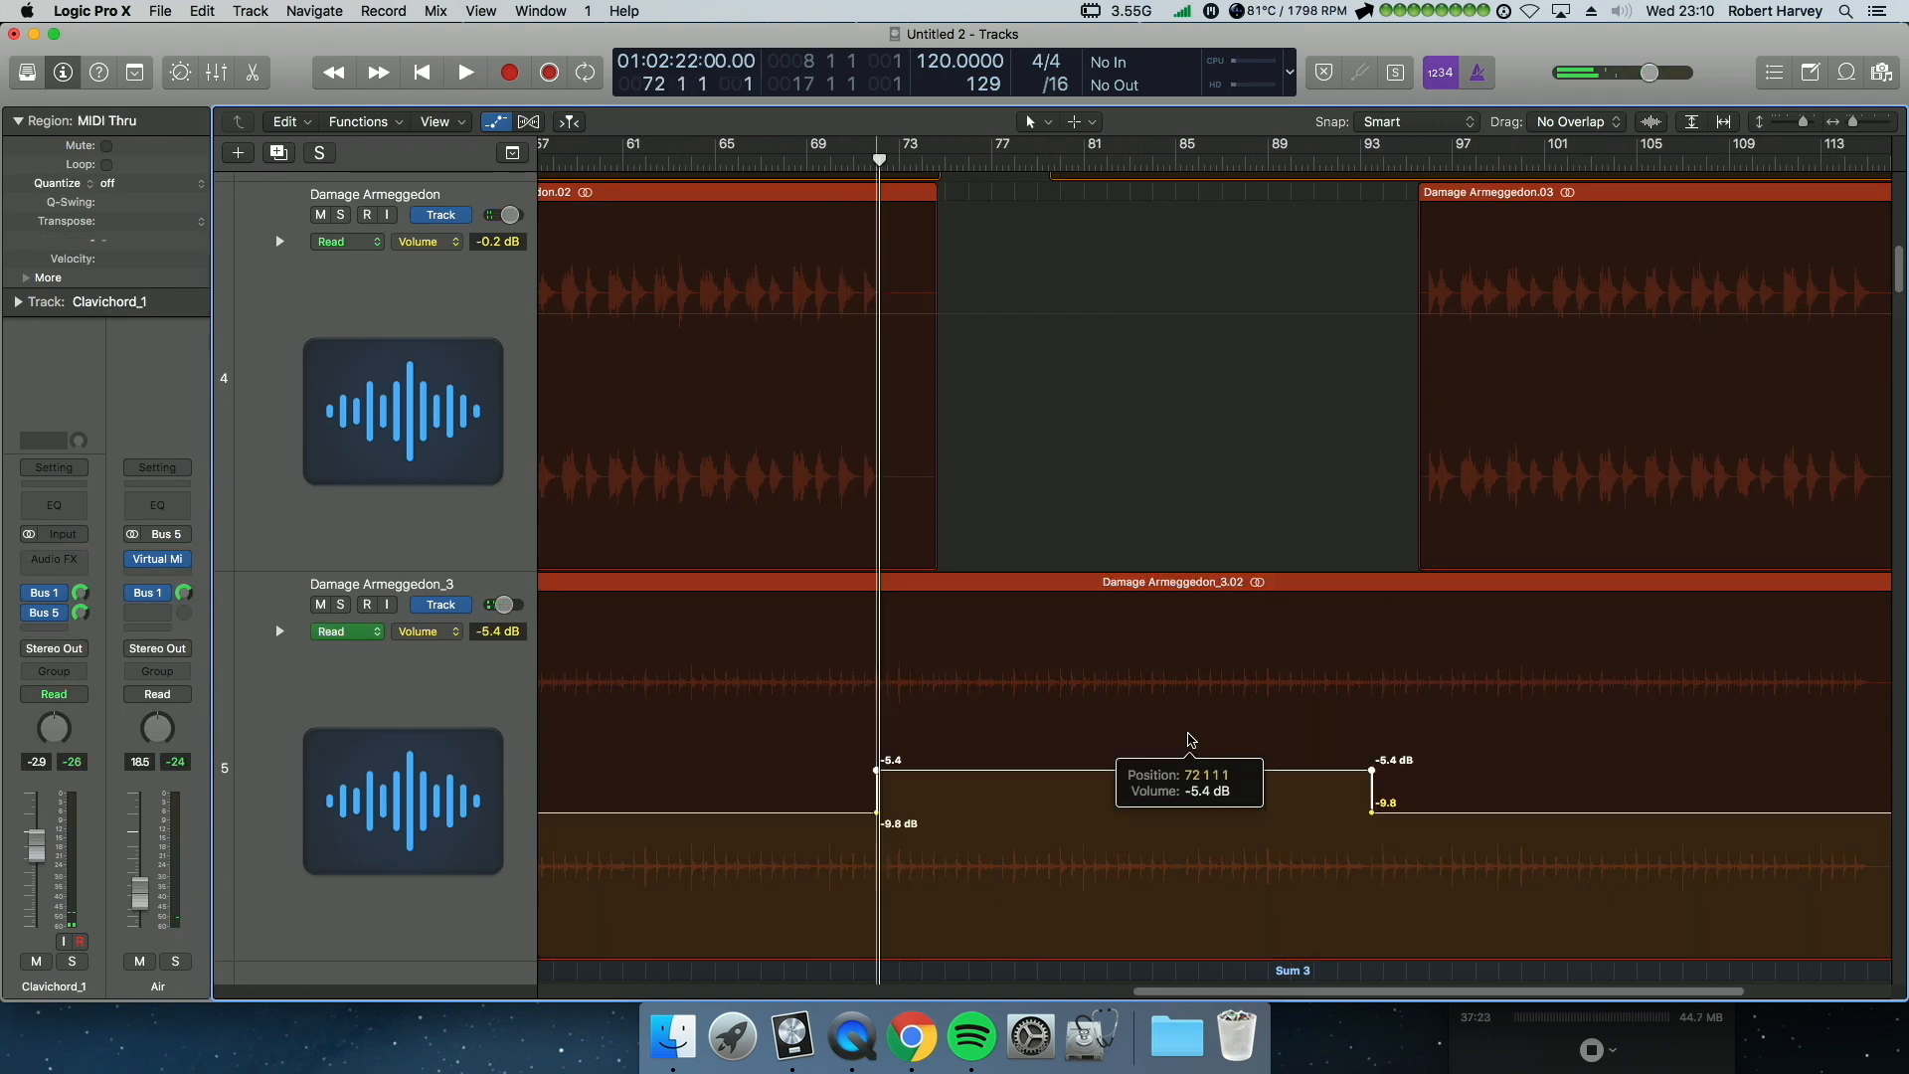
Step: Adjust the volume automation of Damage Armeggedon_3 between about bars 72 and 93, and of Cello Spiccato_1 around bar 79
drag(1193, 775, 1194, 785)
drag(875, 785, 876, 774)
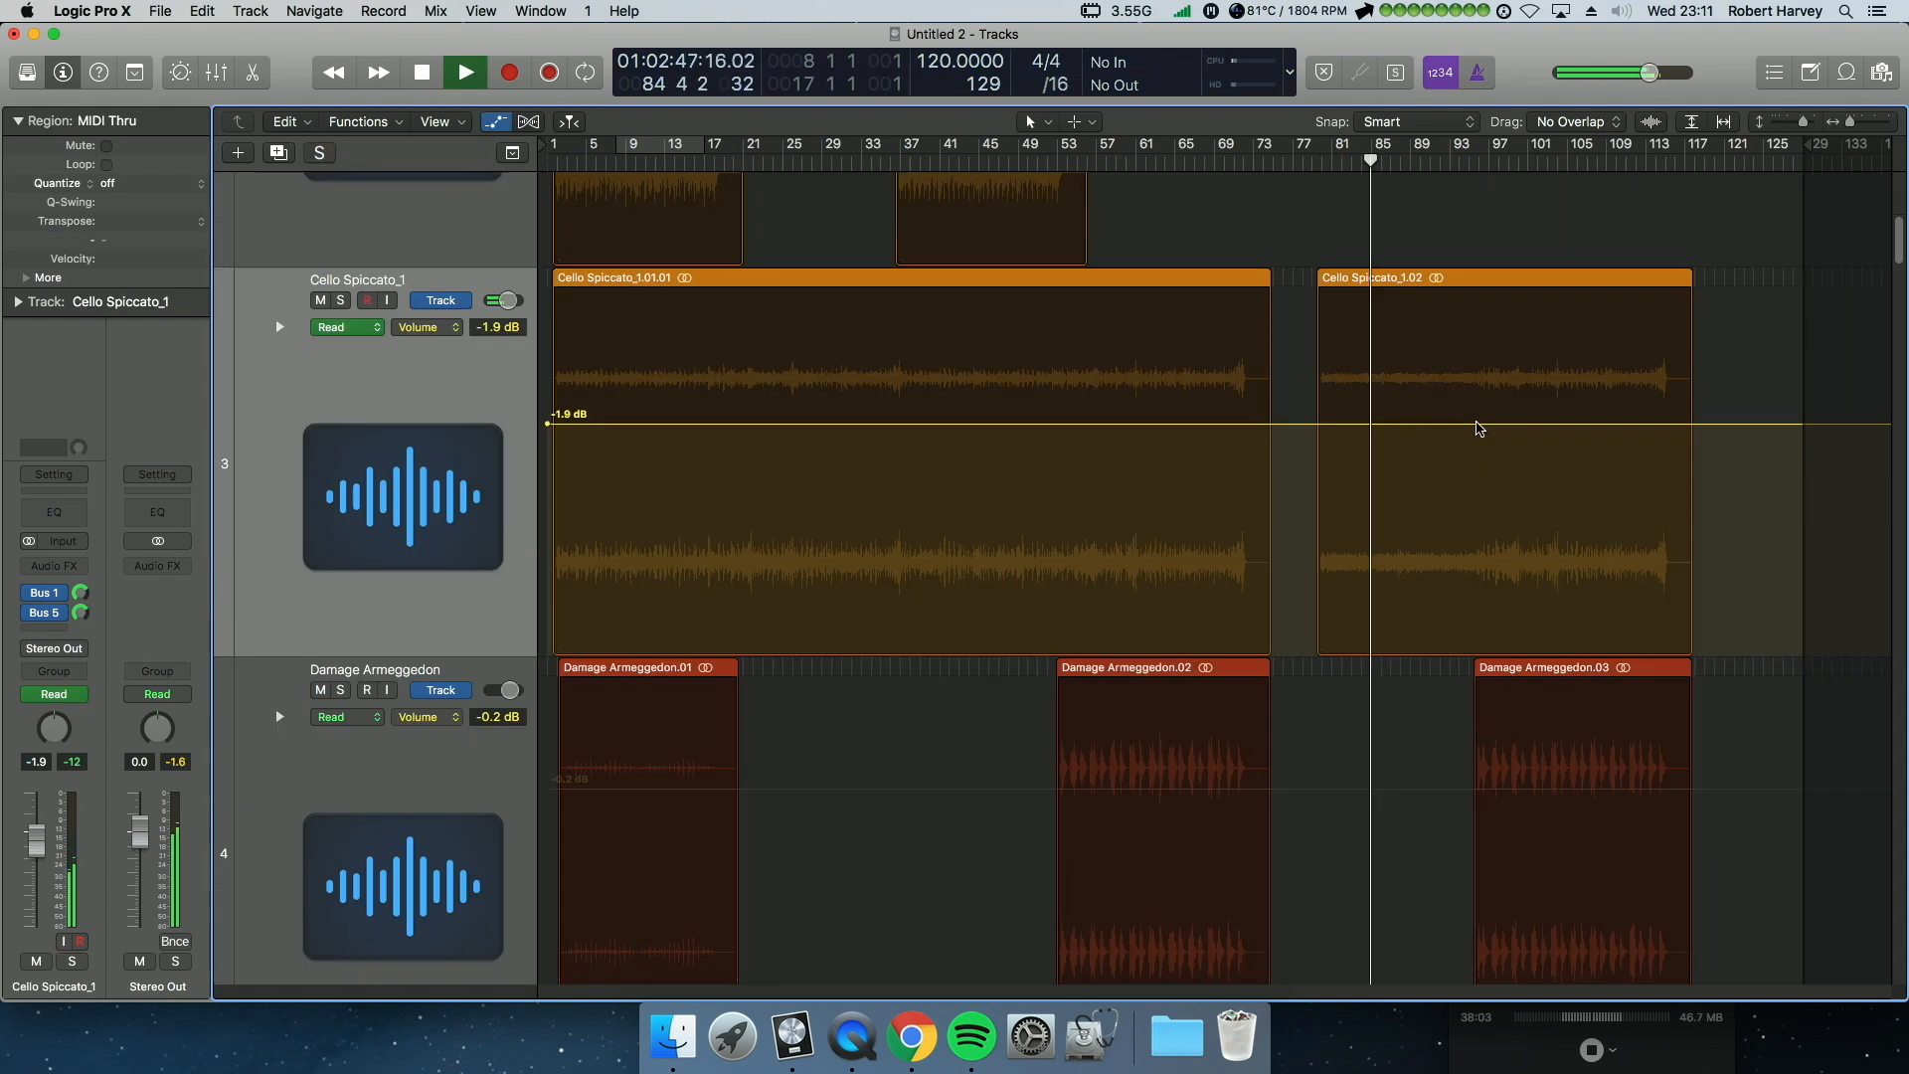
drag(1334, 414, 1334, 426)
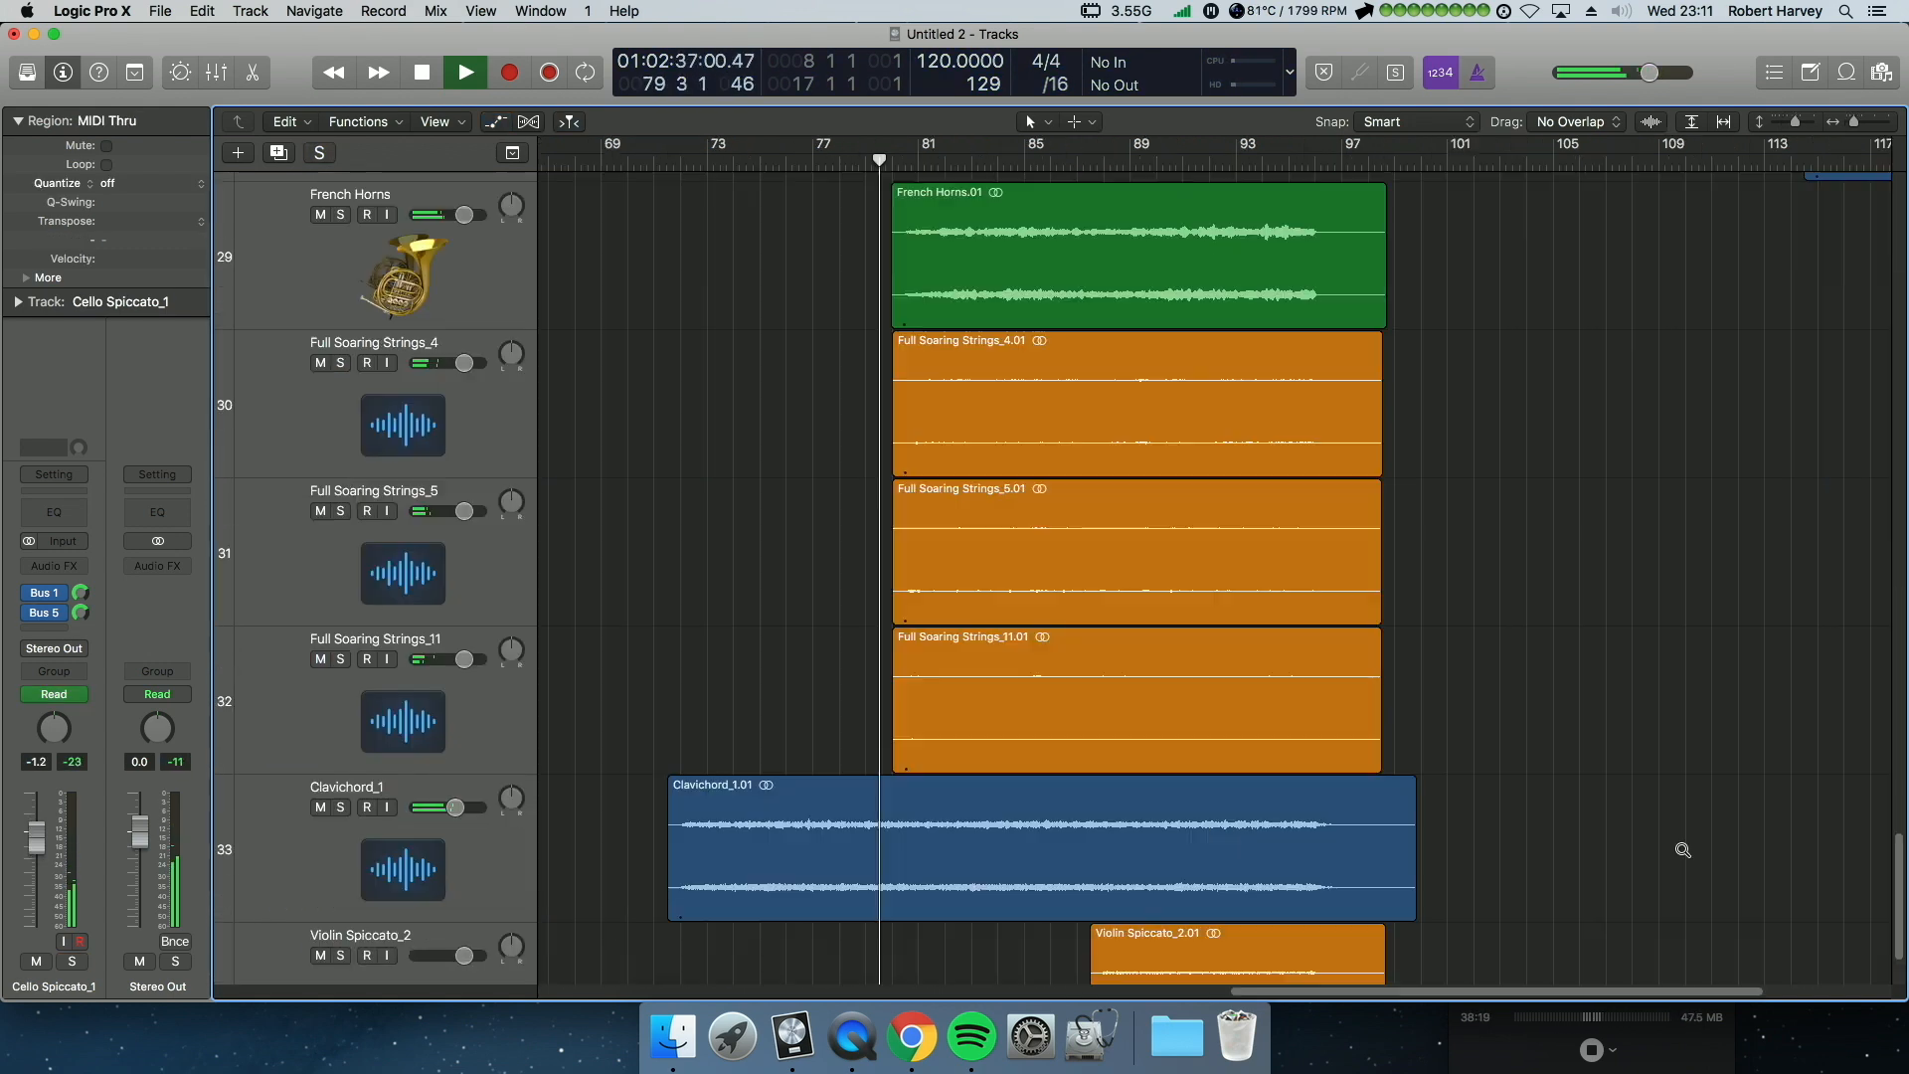
Step: Create a track stack from French Horns and Full Soaring Strings_4, _5 and _11
right_click(483, 867)
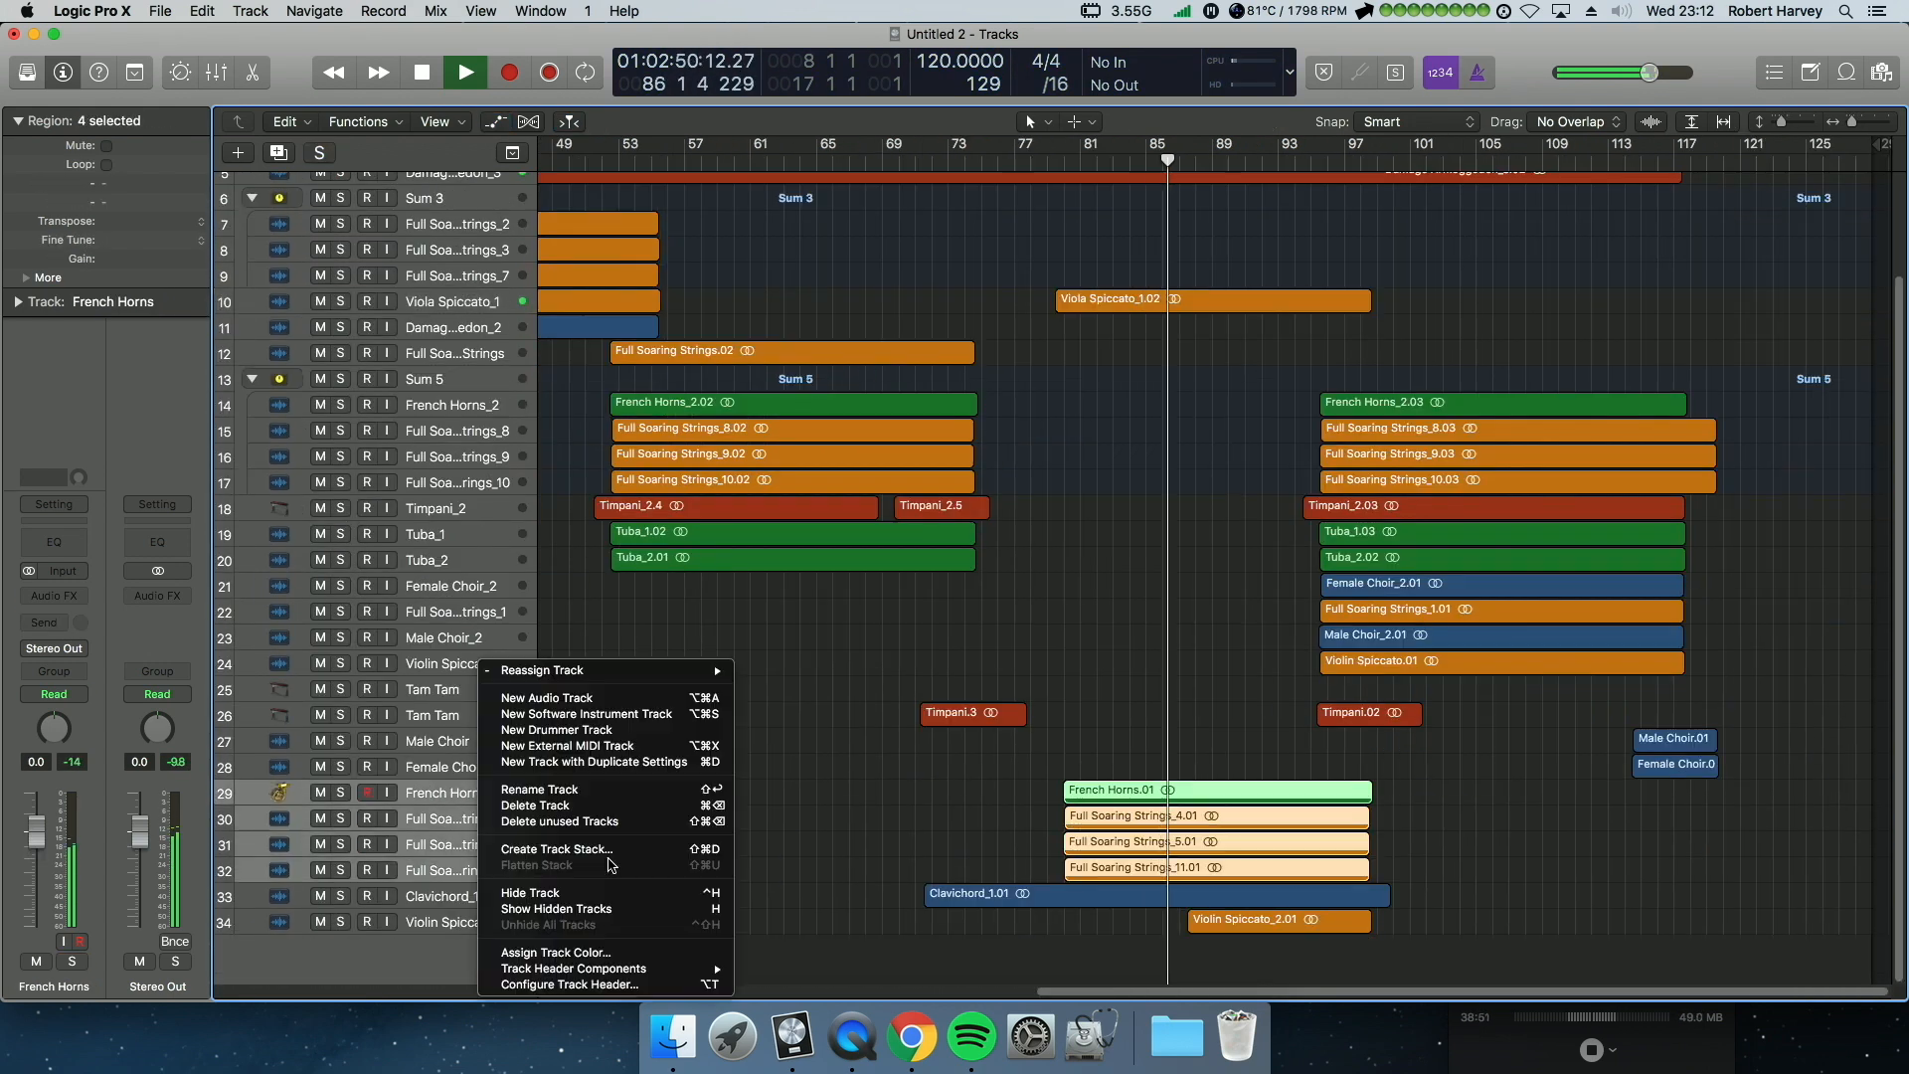